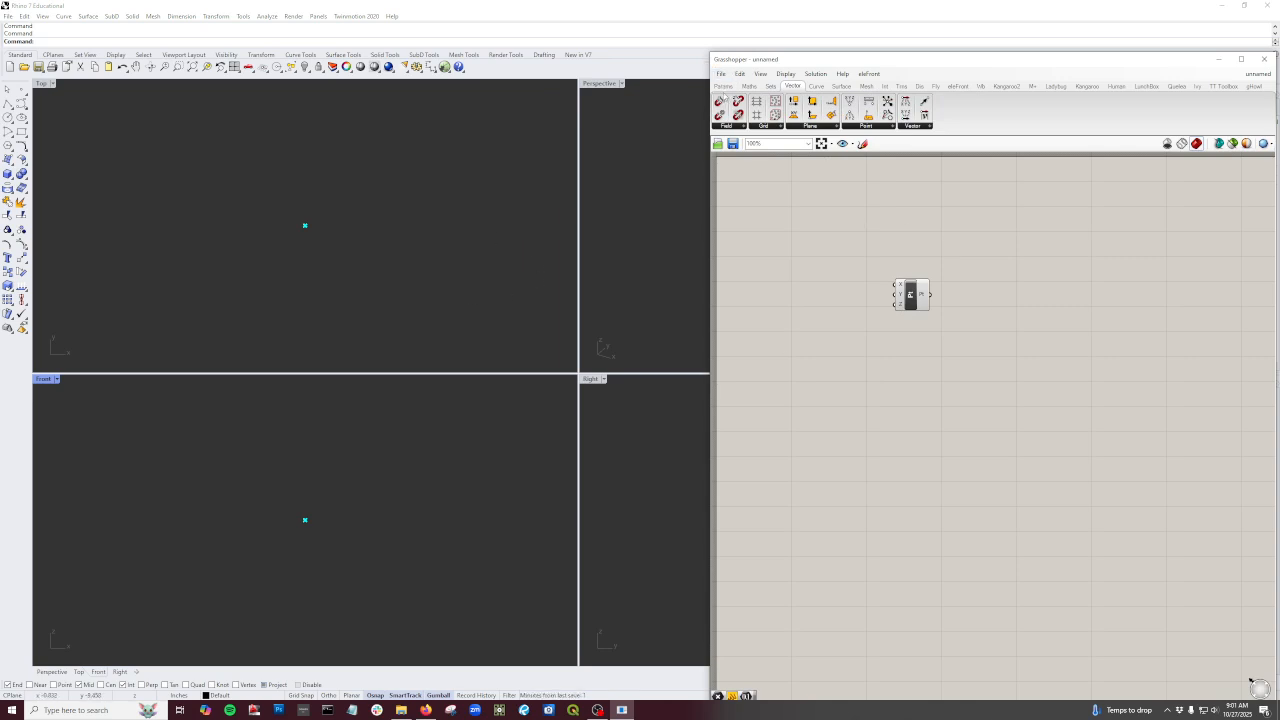
# Step: Add a Point parameter beside the Construct Point component and connect it to the component's point output
pyautogui.click(722, 86)
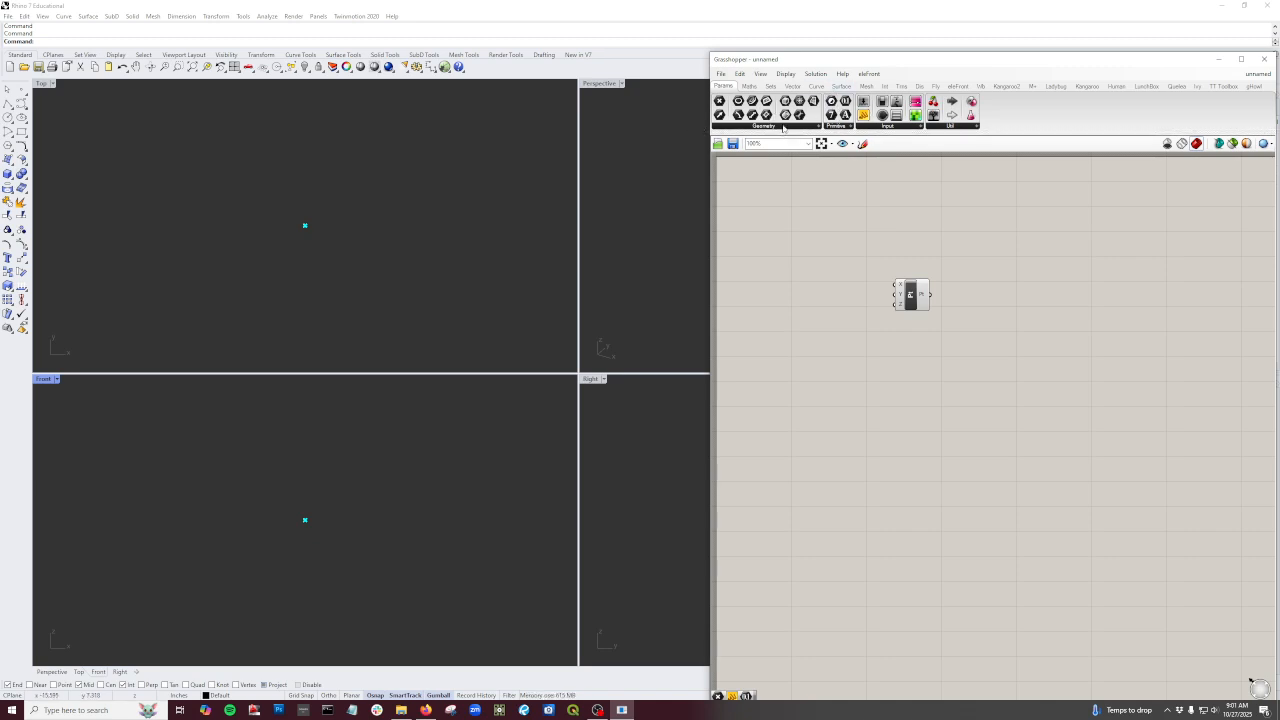
pyautogui.click(784, 127)
pyautogui.moveTo(735, 144); pyautogui.dragTo(969, 295)
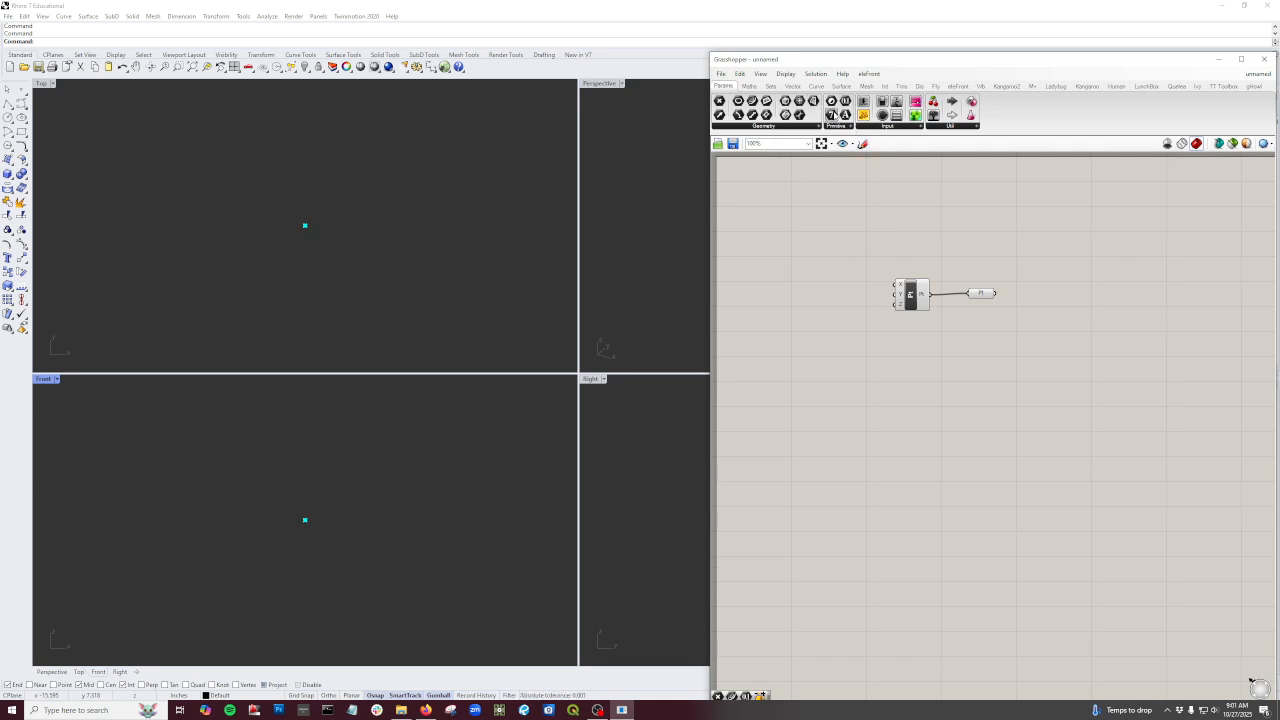
# Step: Place an Integer parameter below the Construct Point component and make three copies of it in a column underneath
pyautogui.moveTo(832, 116); pyautogui.dragTo(876, 368)
pyautogui.click(877, 367)
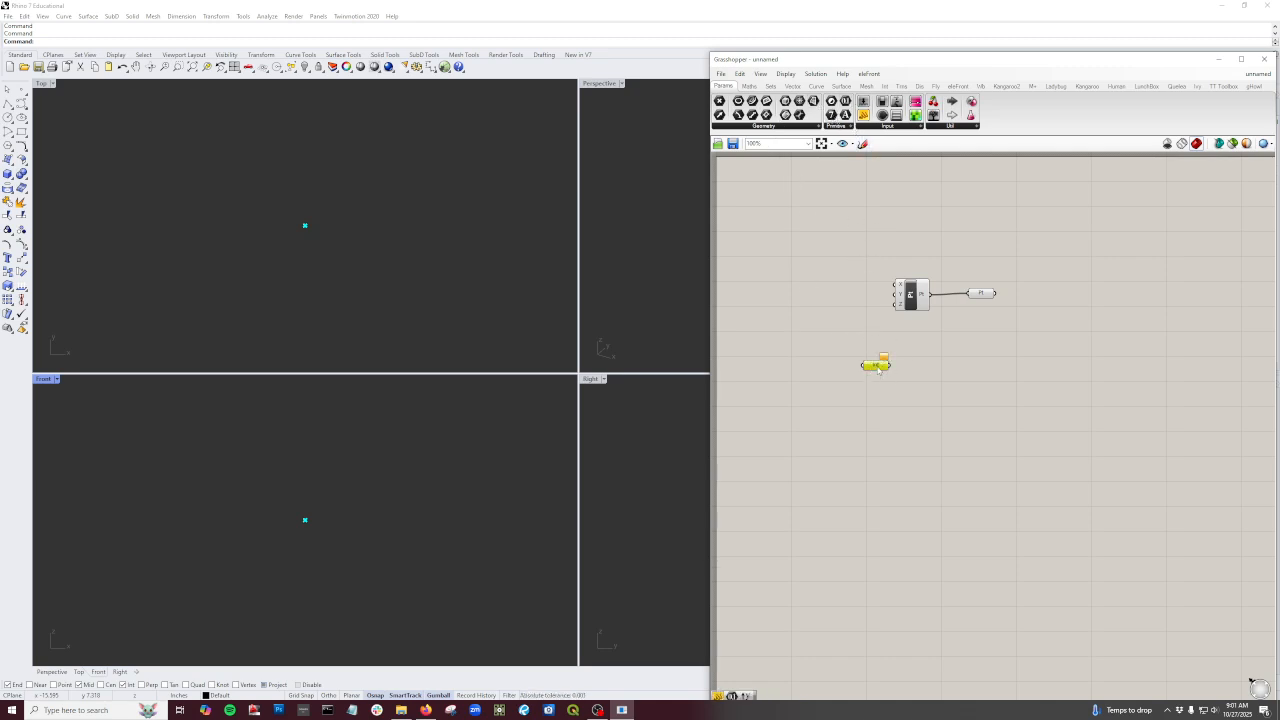
pyautogui.hotkey('ctrl', 'c')
pyautogui.hotkey('ctrl', 'v')
pyautogui.hotkey('ctrl', 'v')
pyautogui.hotkey('ctrl', 'v')
pyautogui.moveTo(884, 371); pyautogui.dragTo(882, 384)
# Step: Rename the upper two Integer parameters SizeX and SizeY
pyautogui.click(878, 368)
pyautogui.rightClick(879, 368)
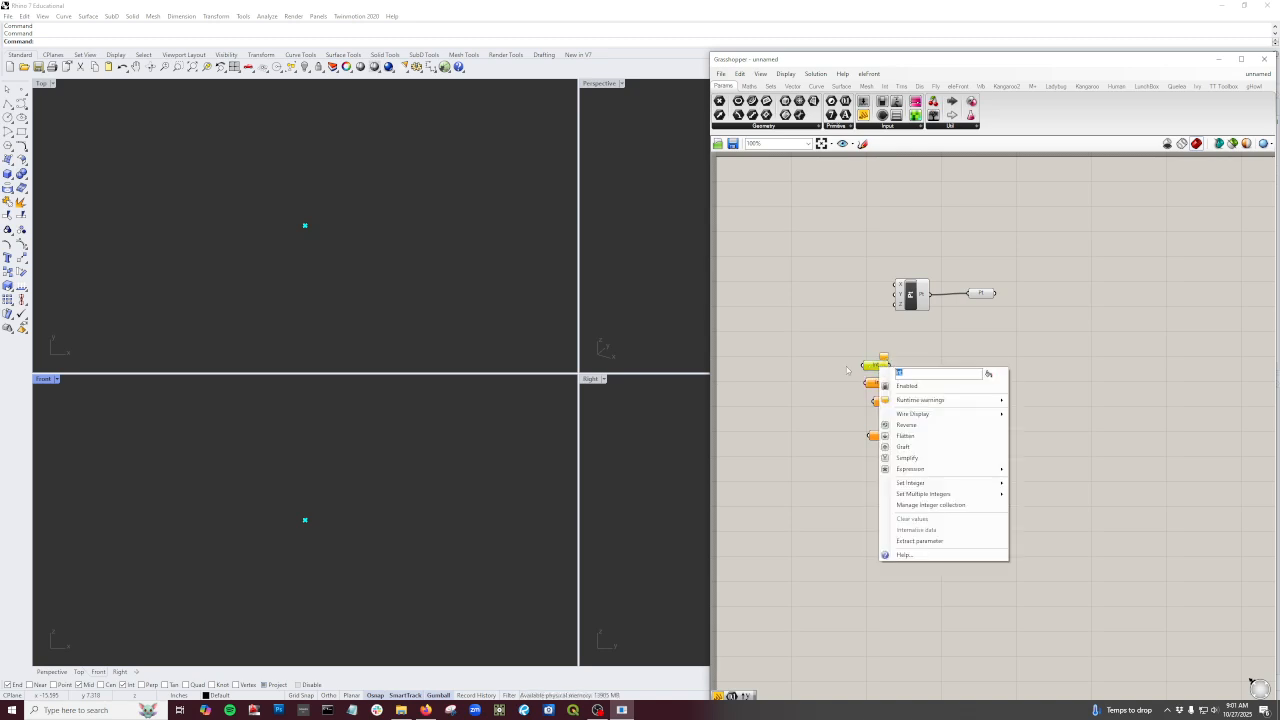
pyautogui.press('Return')
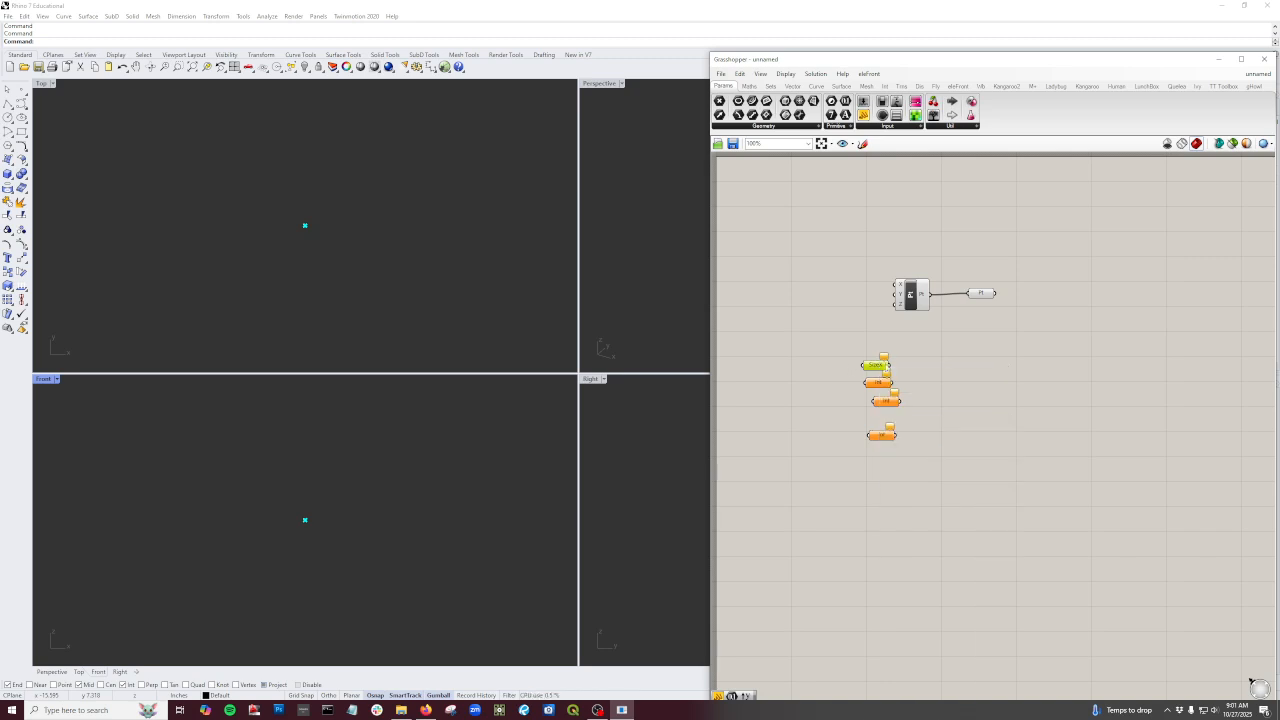
pyautogui.click(880, 383)
pyautogui.rightClick(885, 384)
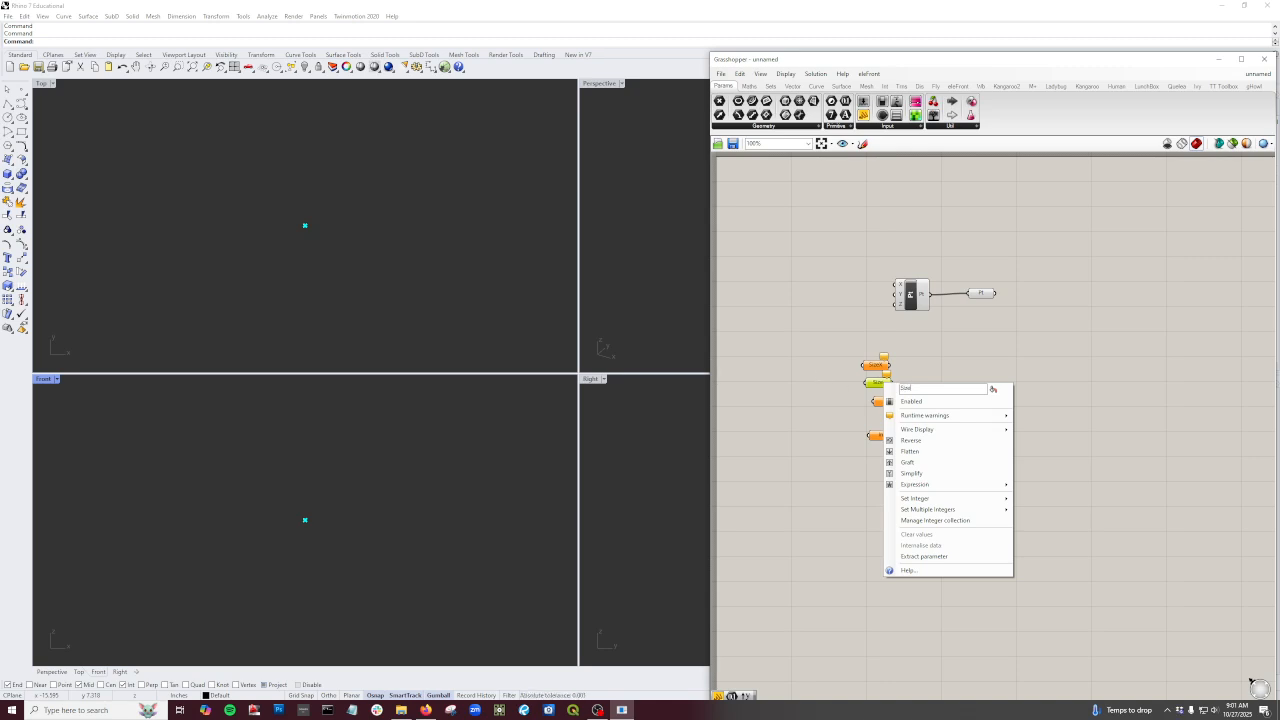
pyautogui.press('Return')
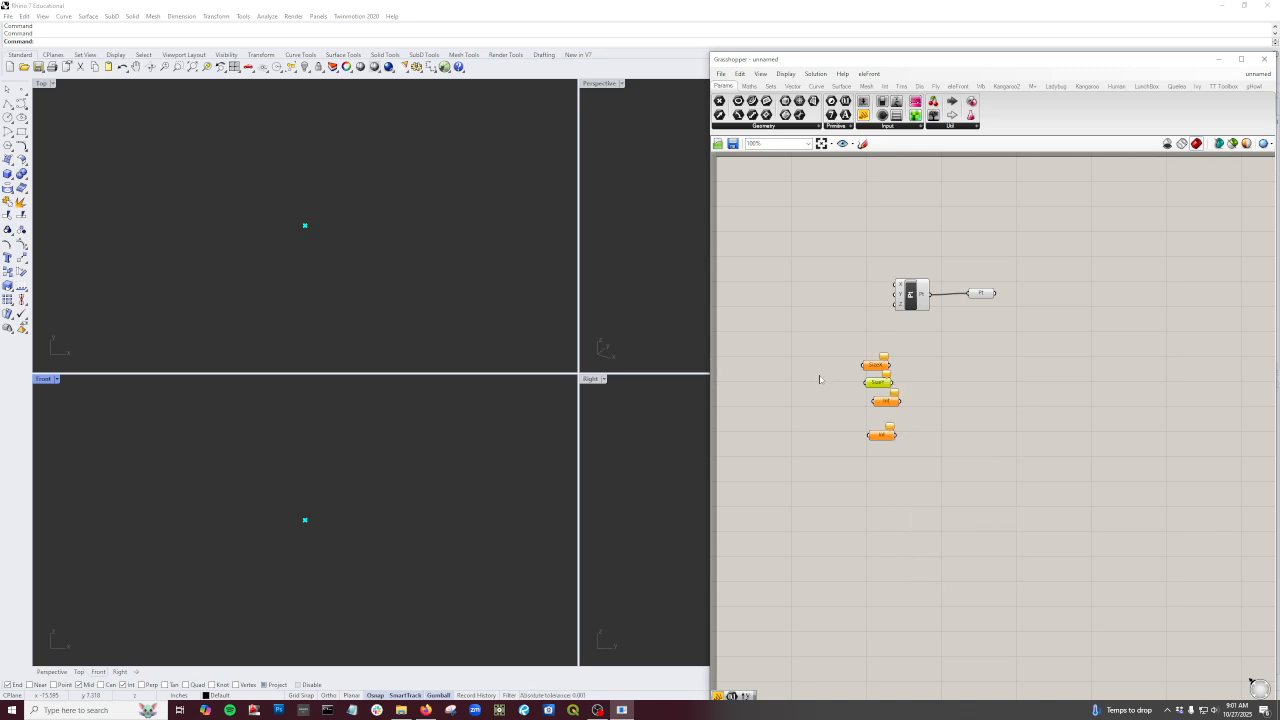
# Step: Rename the lower two Integer parameters NumPtsX and NumPtsY
pyautogui.click(885, 402)
pyautogui.rightClick(886, 403)
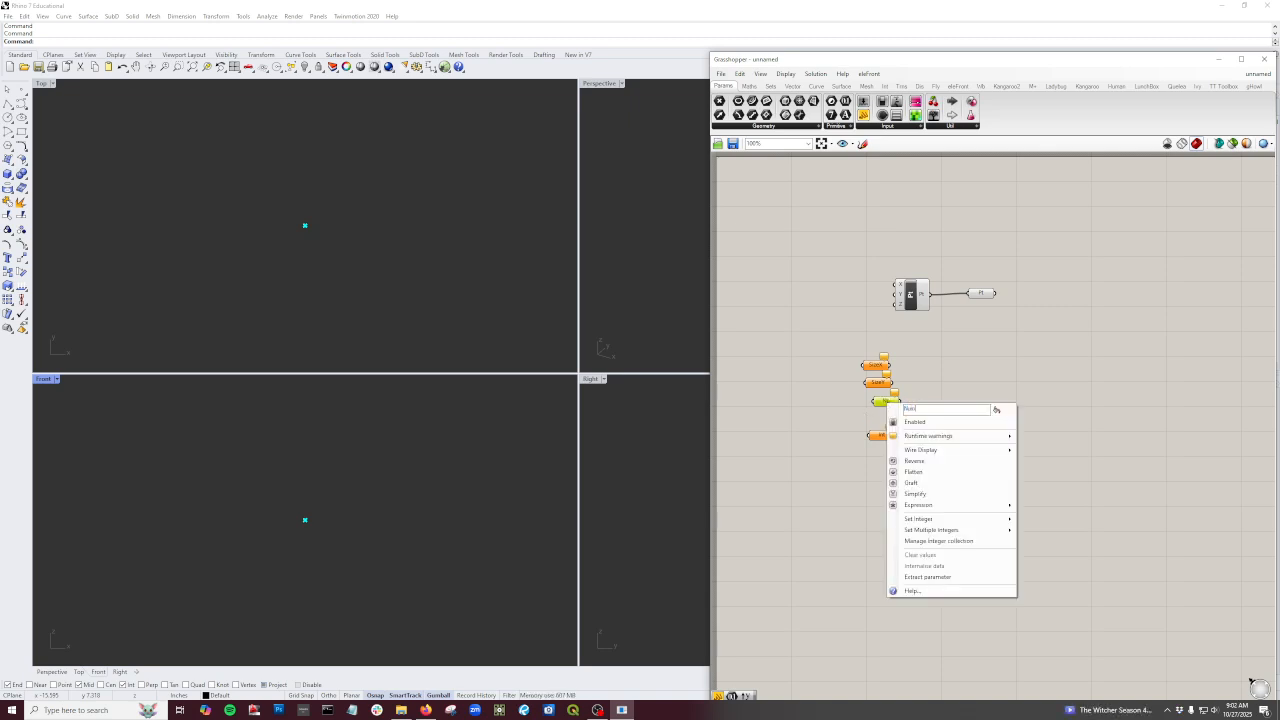
pyautogui.press('Return')
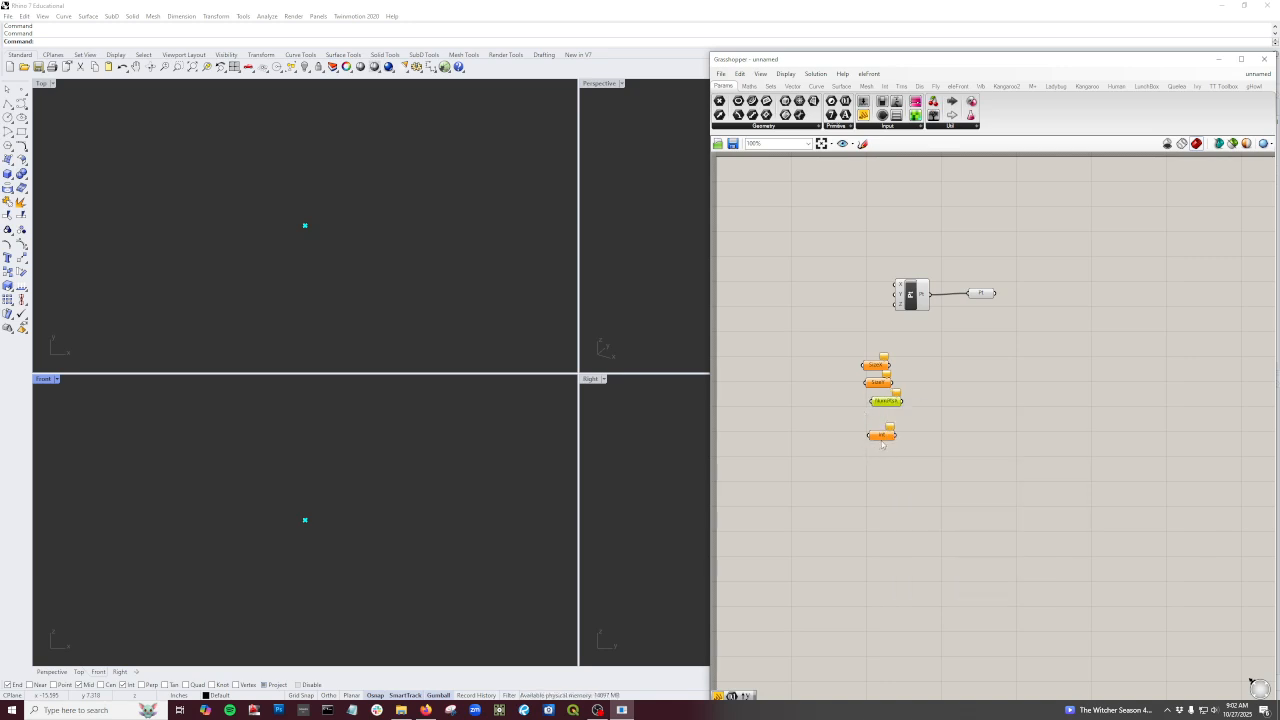
pyautogui.click(881, 436)
pyautogui.rightClick(883, 437)
pyautogui.moveTo(931, 442); pyautogui.dragTo(846, 442)
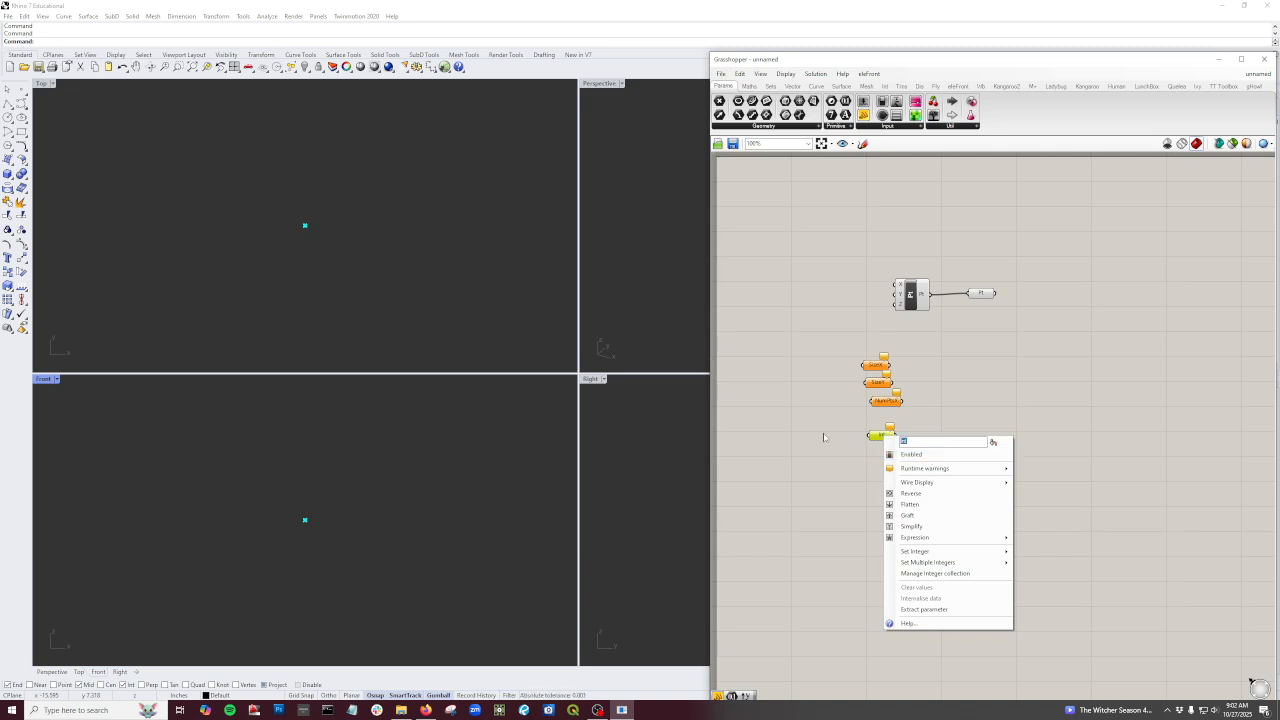
pyautogui.write('NumPtsY')
pyautogui.press('Return')
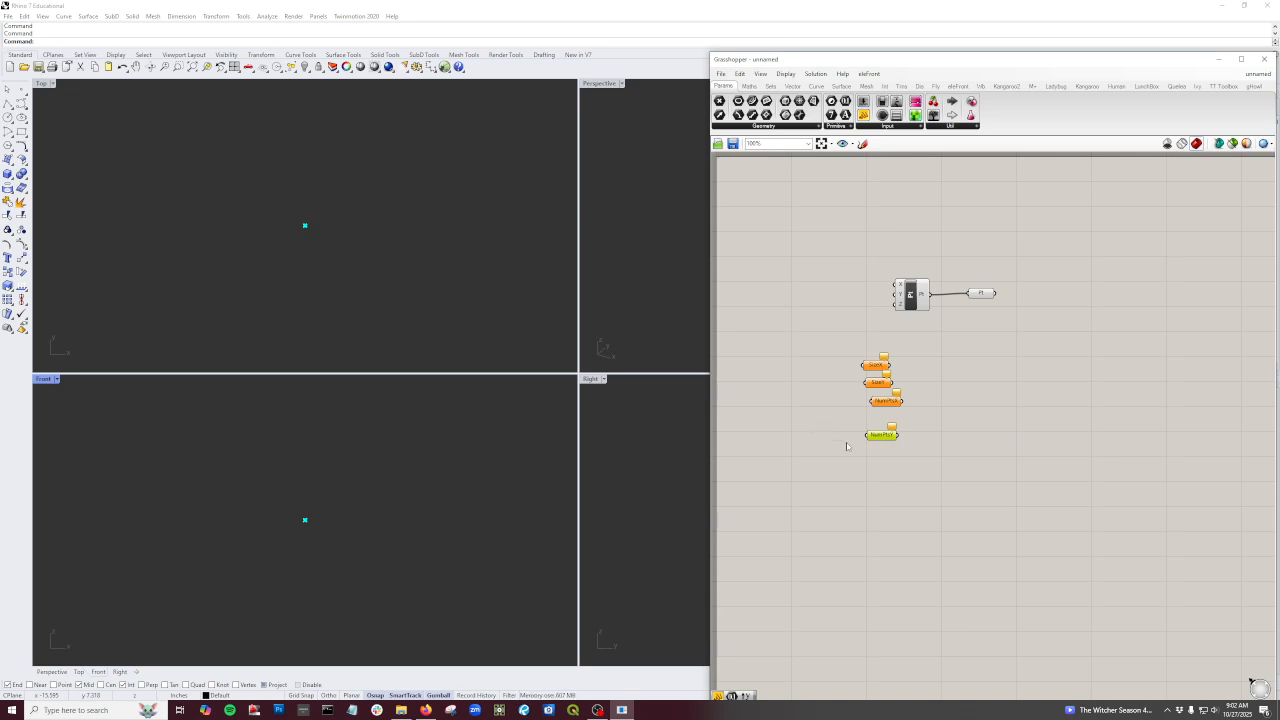
# Step: Add a panel containing 48 beside the SizeX parameter, shrink it and connect it as that parameter's input
pyautogui.moveTo(863, 115); pyautogui.dragTo(782, 355)
pyautogui.doubleClick(815, 367)
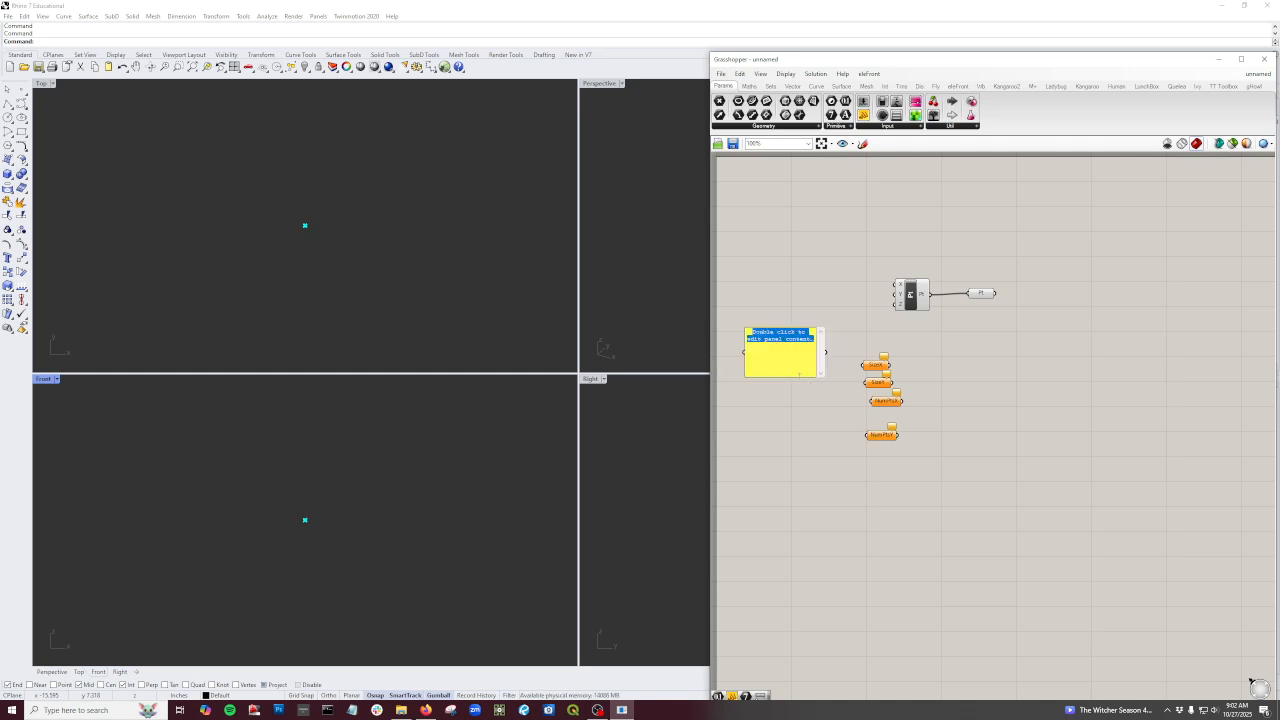
pyautogui.write('80')
pyautogui.click(764, 345)
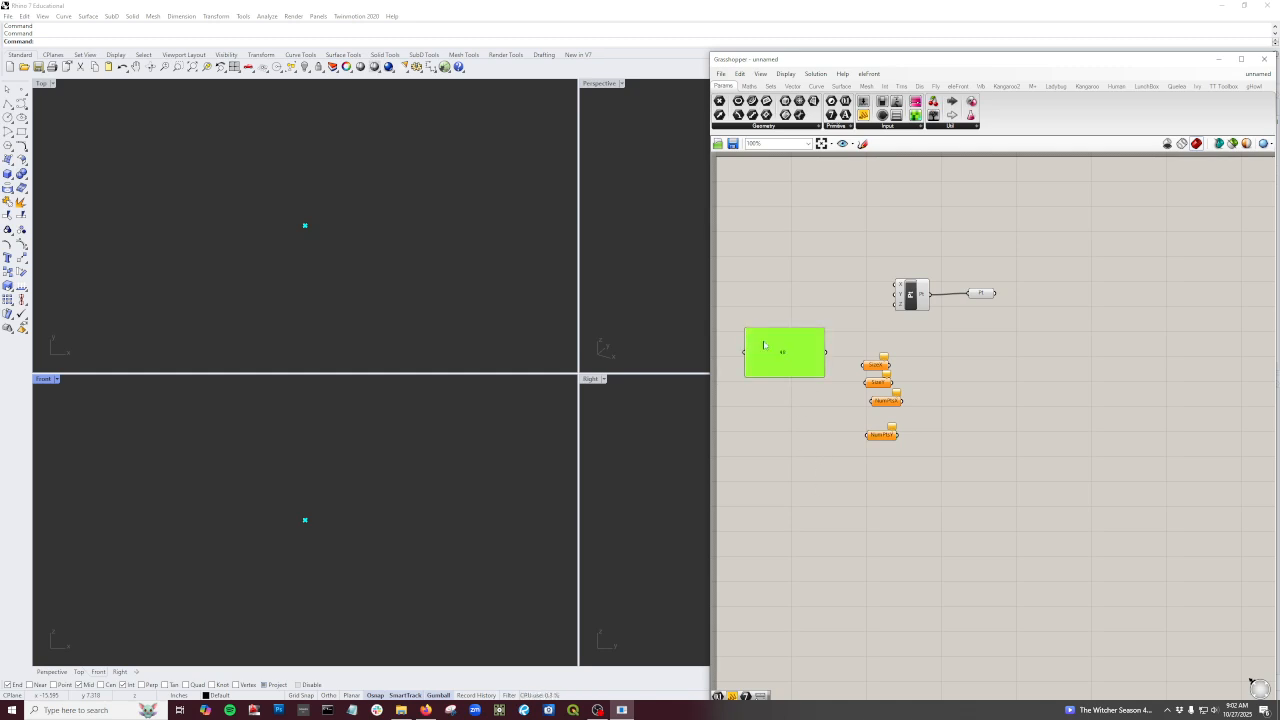
pyautogui.moveTo(742, 326); pyautogui.dragTo(820, 358)
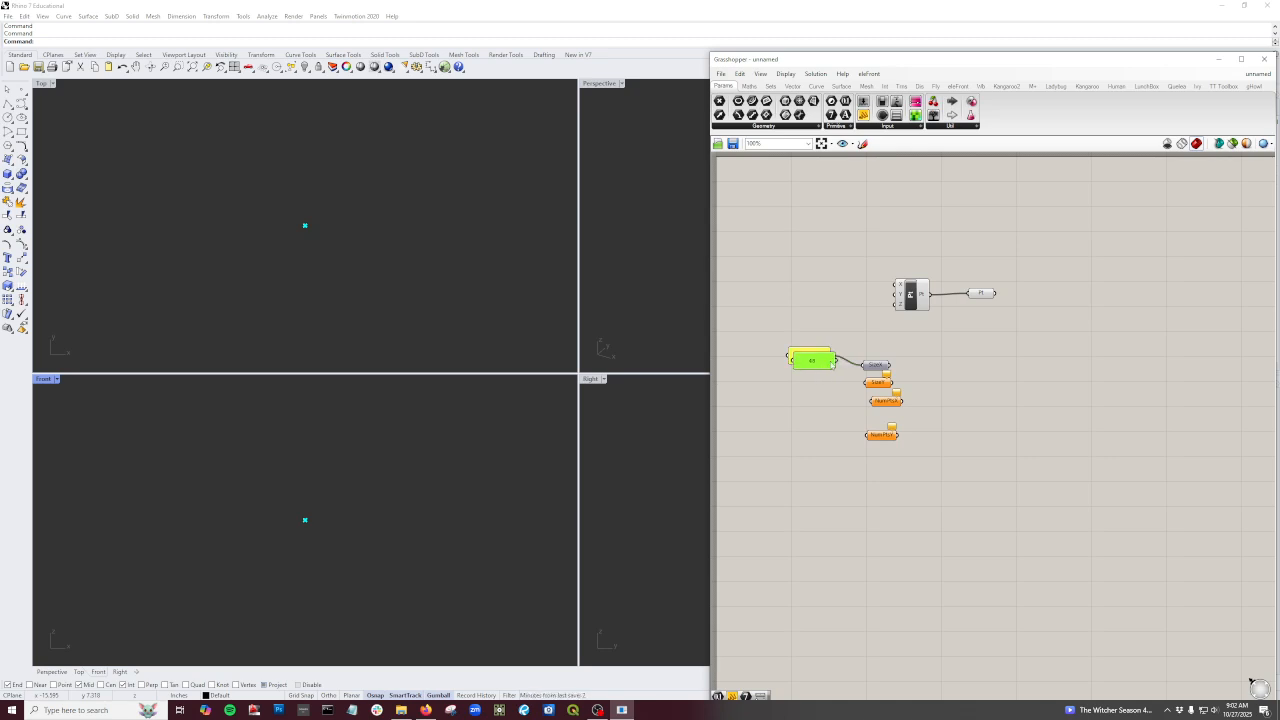
# Step: Duplicate the panel below the first, set the copy to 96 and connect it to the SizeY parameter
pyautogui.hotkey('ctrl', 'v')
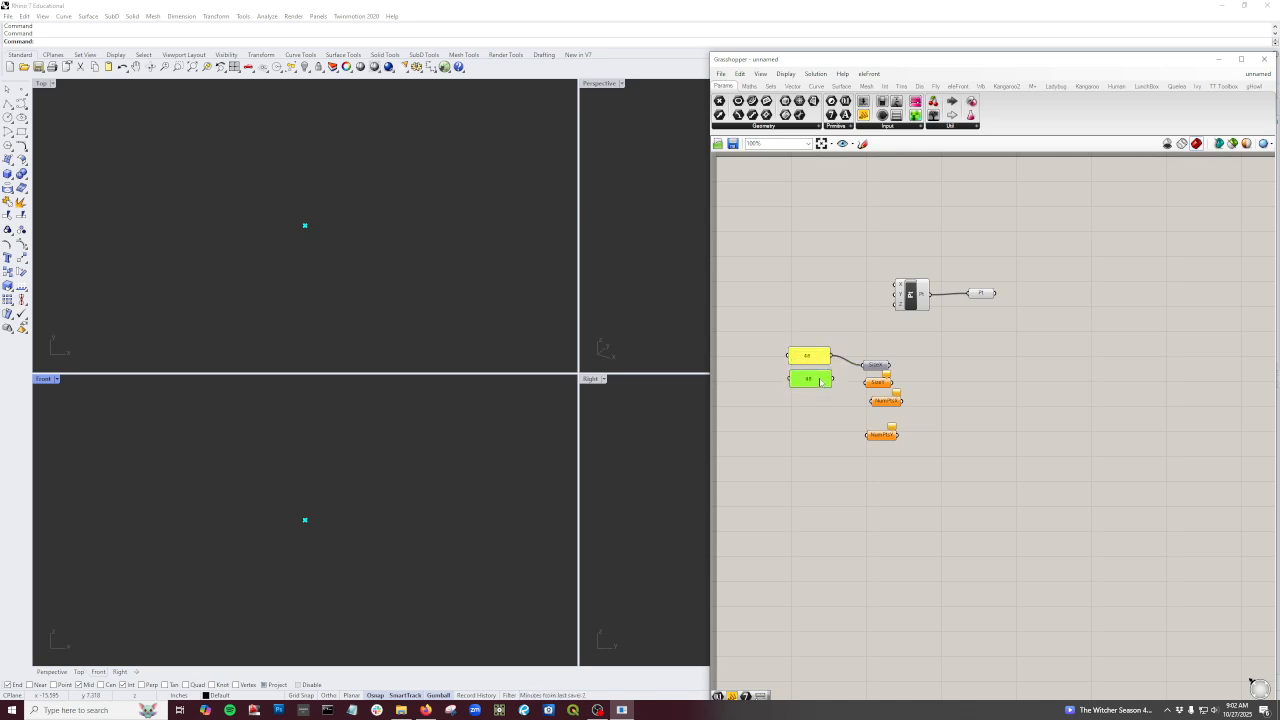
pyautogui.doubleClick(820, 381)
pyautogui.write('5')
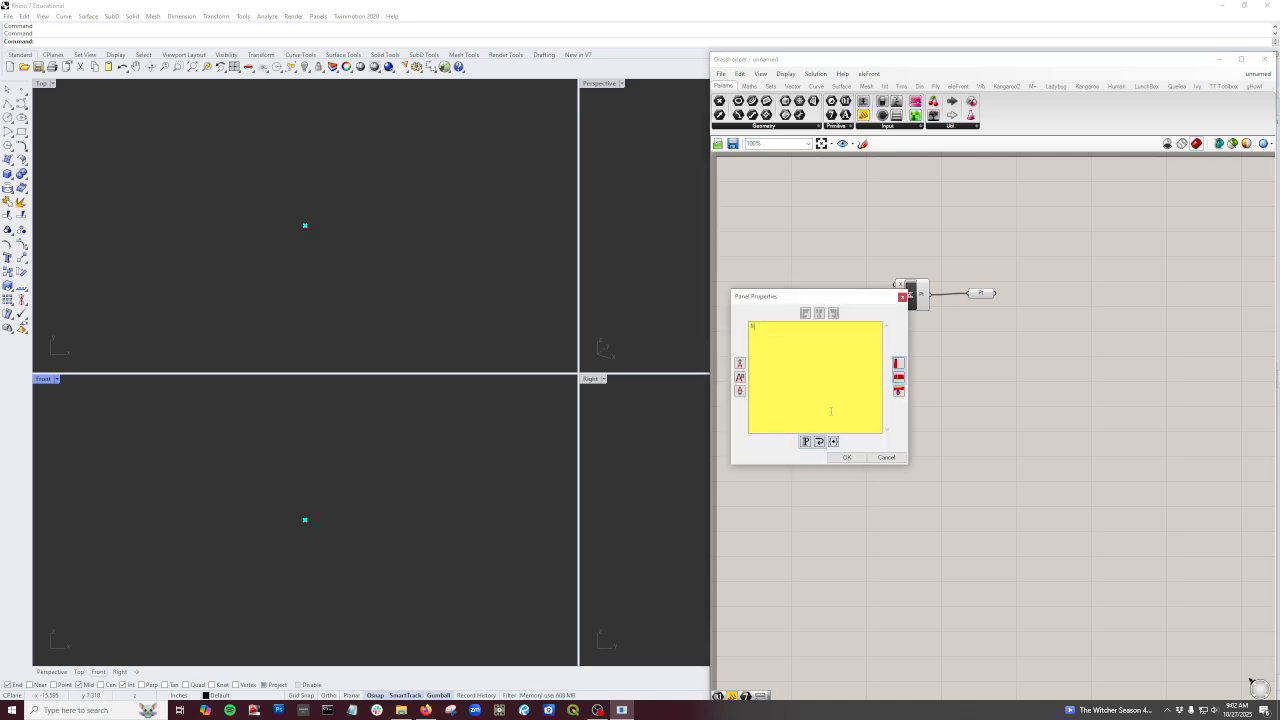
pyautogui.write('/6')
pyautogui.click(846, 457)
pyautogui.moveTo(834, 420); pyautogui.dragTo(866, 382)
# Step: Connect two copied panels to NumPtsX and NumPtsY and set their values to 12 and 24
pyautogui.moveTo(832, 421); pyautogui.dragTo(872, 401)
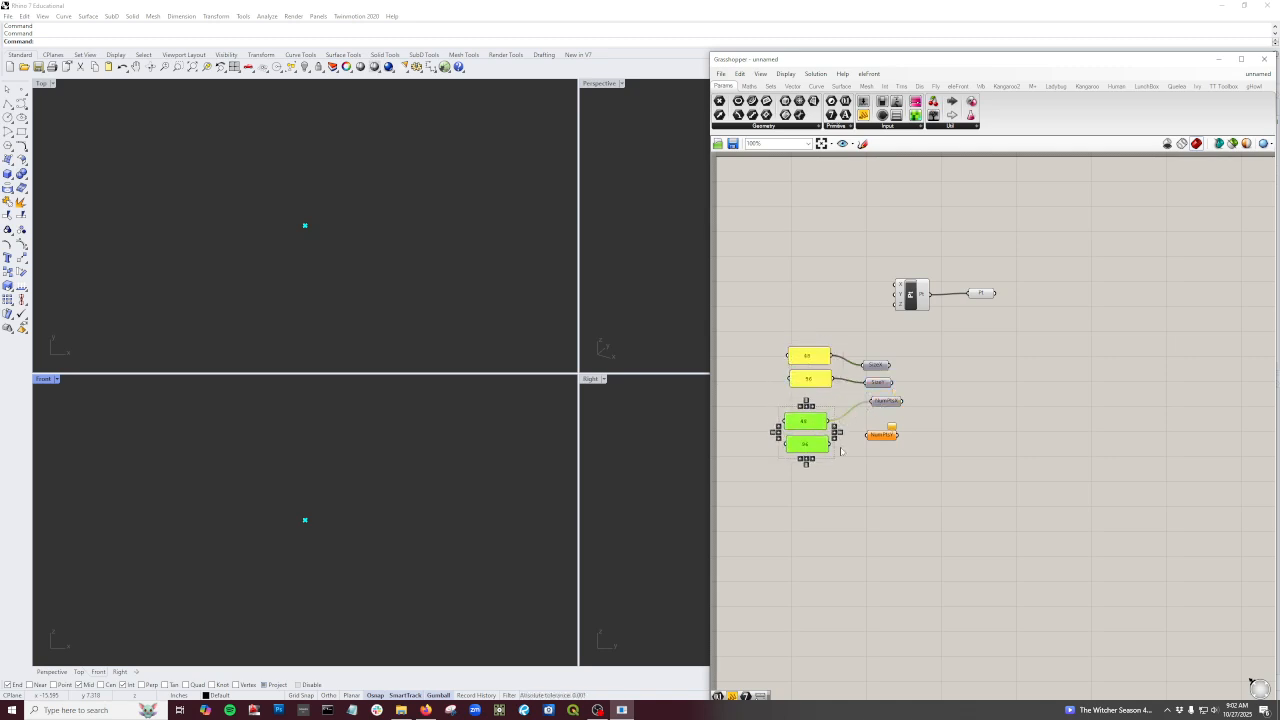
pyautogui.moveTo(832, 444); pyautogui.dragTo(868, 435)
pyautogui.doubleClick(808, 422)
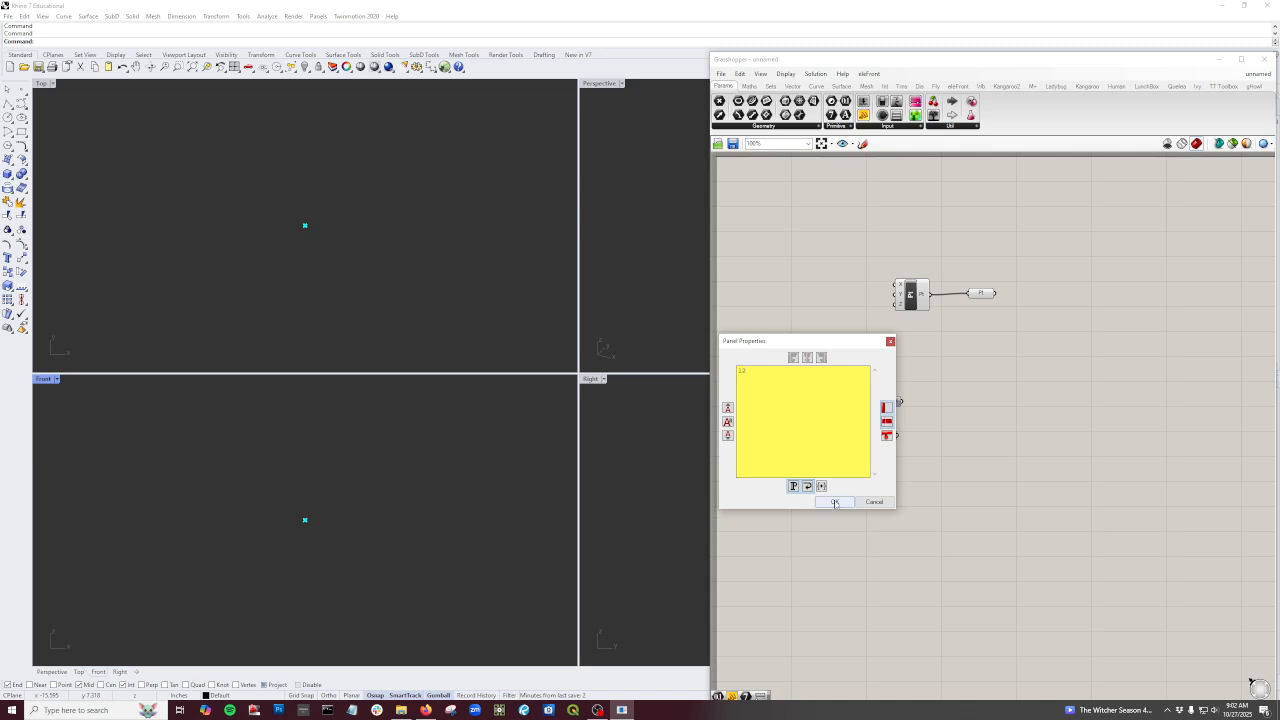
pyautogui.click(834, 501)
pyautogui.doubleClick(817, 452)
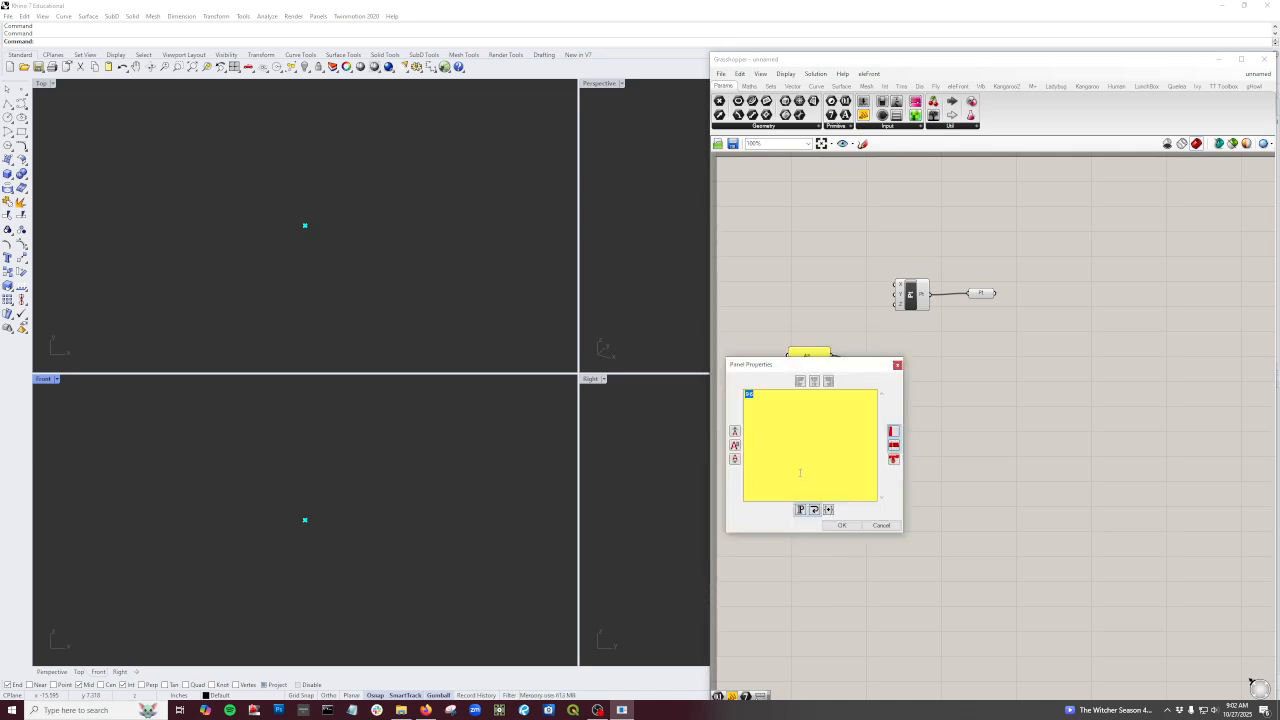
pyautogui.write('24')
pyautogui.click(842, 526)
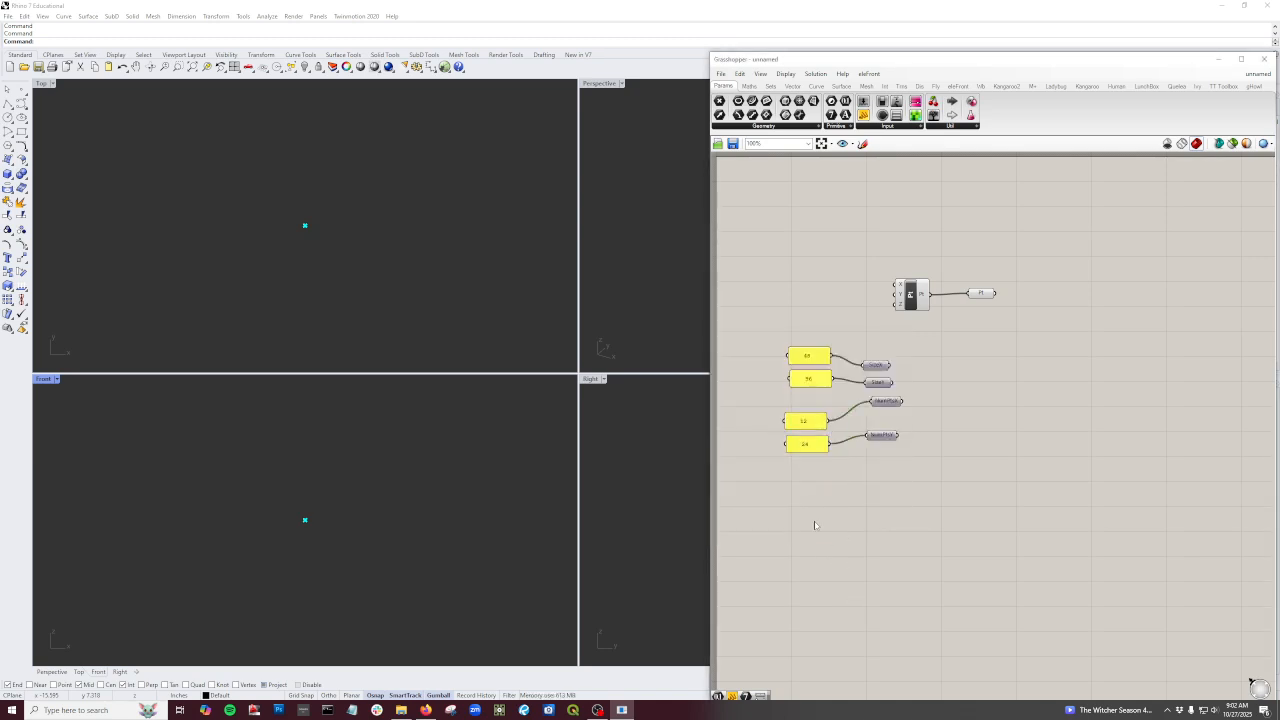
# Step: Align the left edges of the four value panels and distribute them evenly in the vertical direction
pyautogui.moveTo(815, 517); pyautogui.dragTo(777, 343)
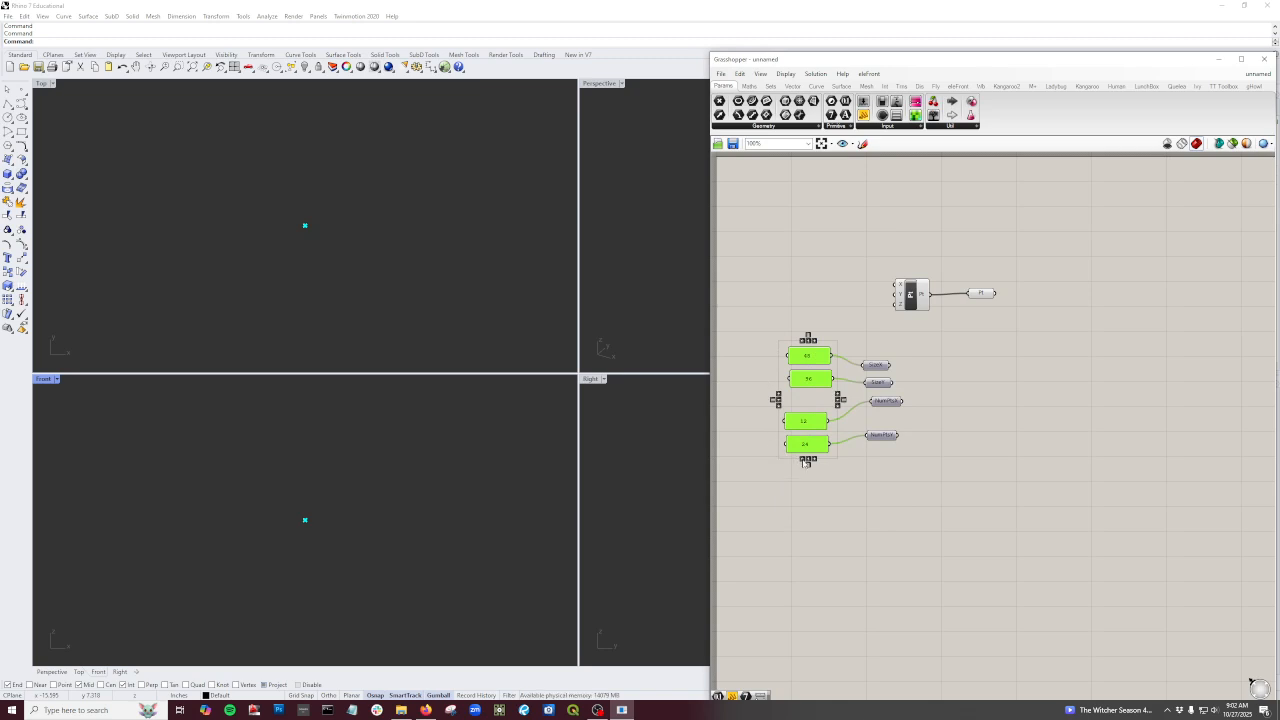
pyautogui.click(803, 459)
pyautogui.click(807, 465)
pyautogui.click(926, 474)
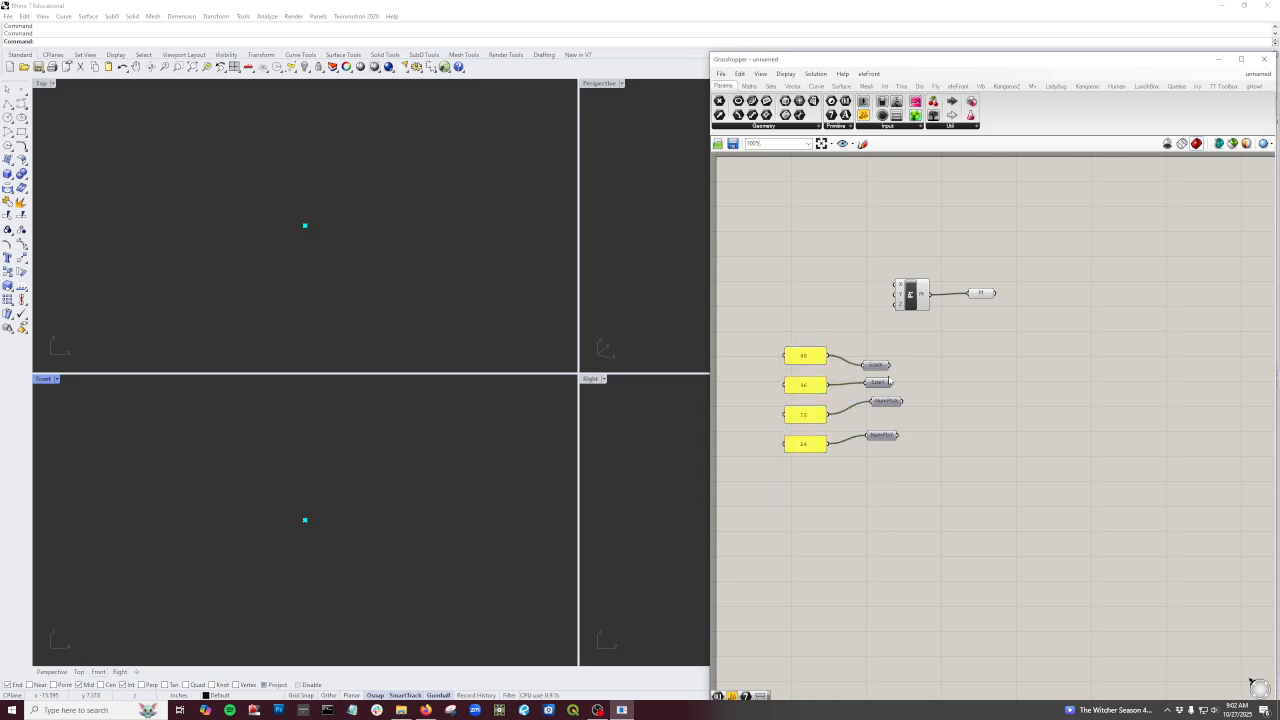
# Step: Line up the four Integer parameters in an evenly spaced column level with their panels
pyautogui.moveTo(885, 366); pyautogui.dragTo(883, 357)
pyautogui.moveTo(883, 432); pyautogui.dragTo(882, 444)
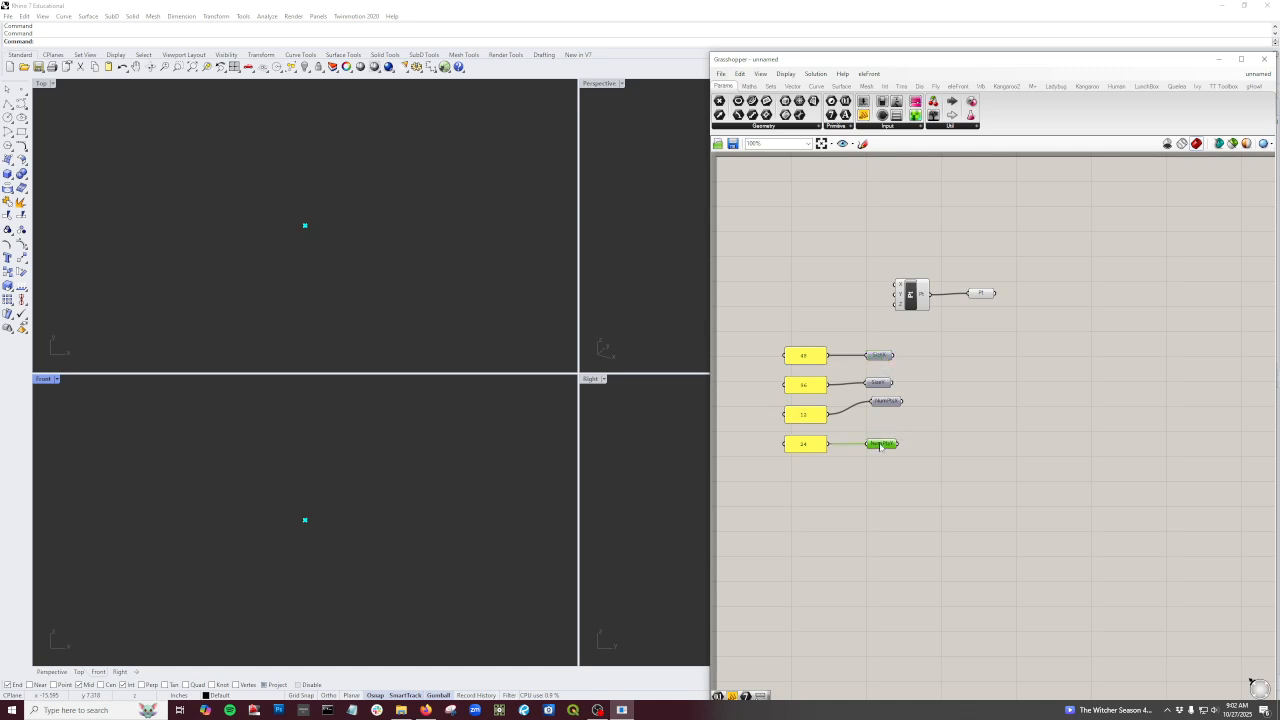
pyautogui.moveTo(916, 486); pyautogui.dragTo(888, 352)
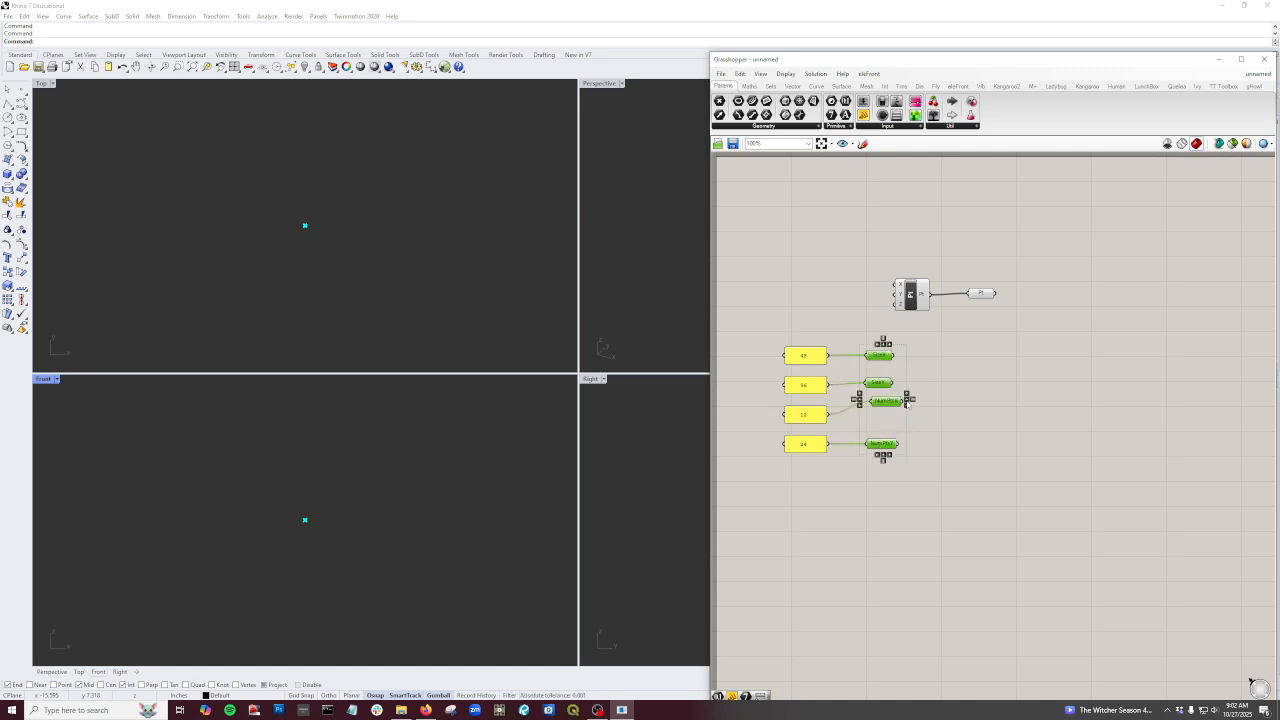
pyautogui.click(885, 461)
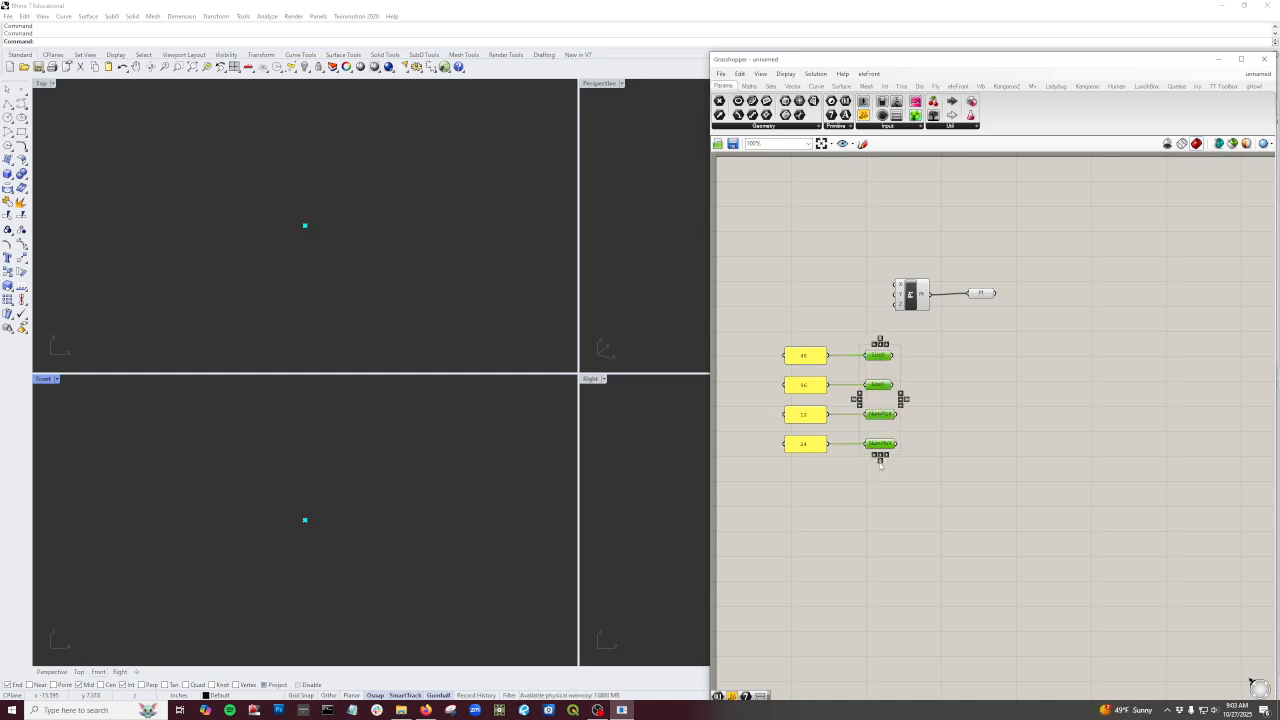
pyautogui.click(909, 493)
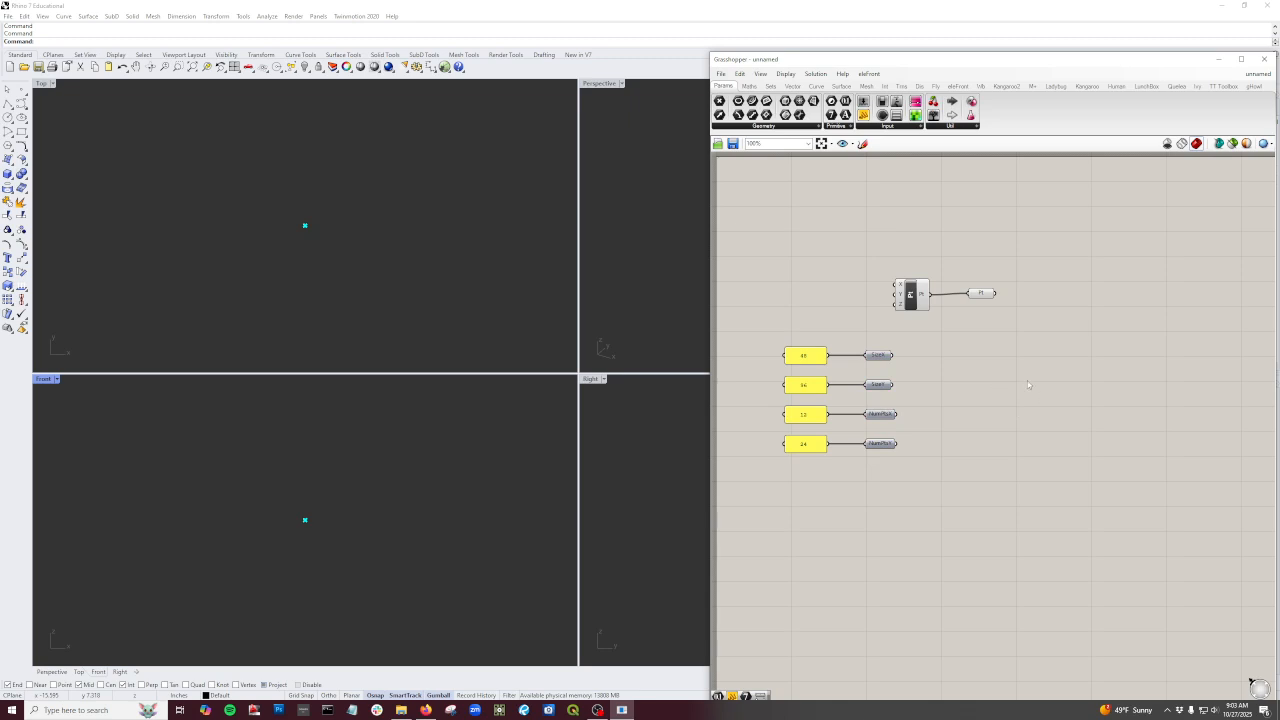
# Step: Move the Construct Point and Point parameter pair up away from the panels and rename the Point parameter origin
pyautogui.moveTo(1012, 332); pyautogui.dragTo(853, 255)
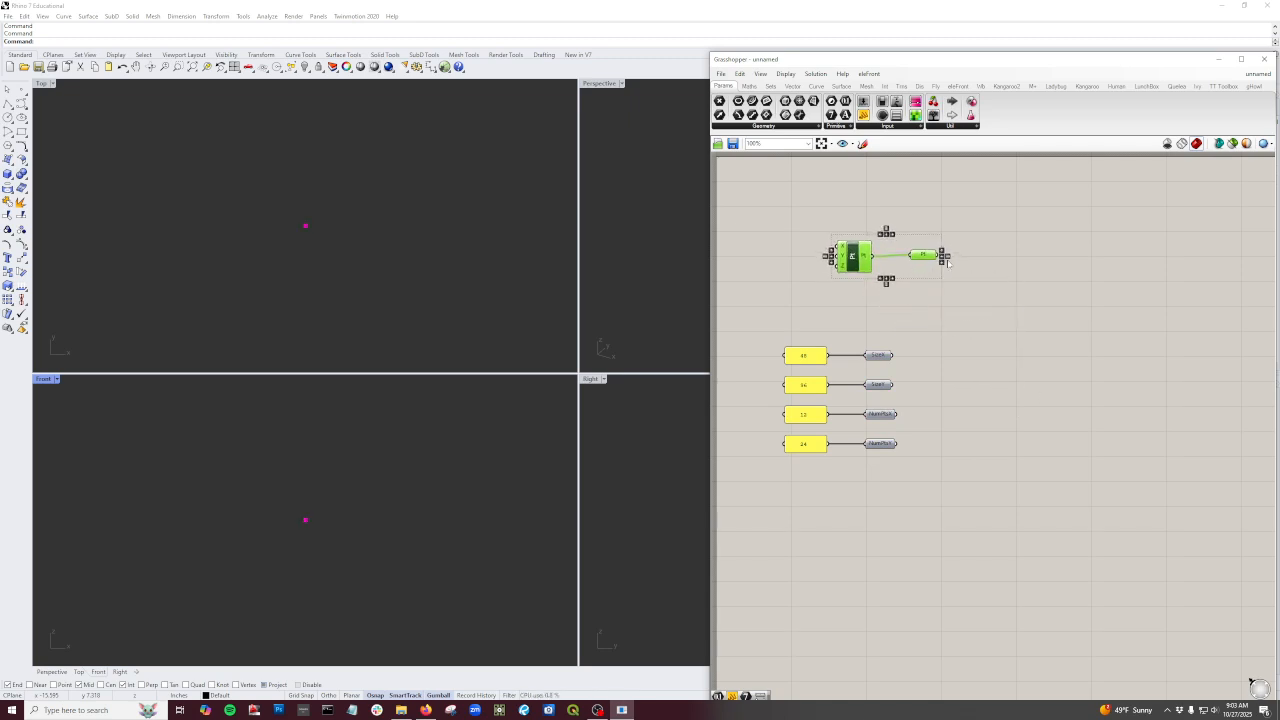
pyautogui.rightClick(929, 259)
pyautogui.moveTo(951, 266); pyautogui.dragTo(879, 267)
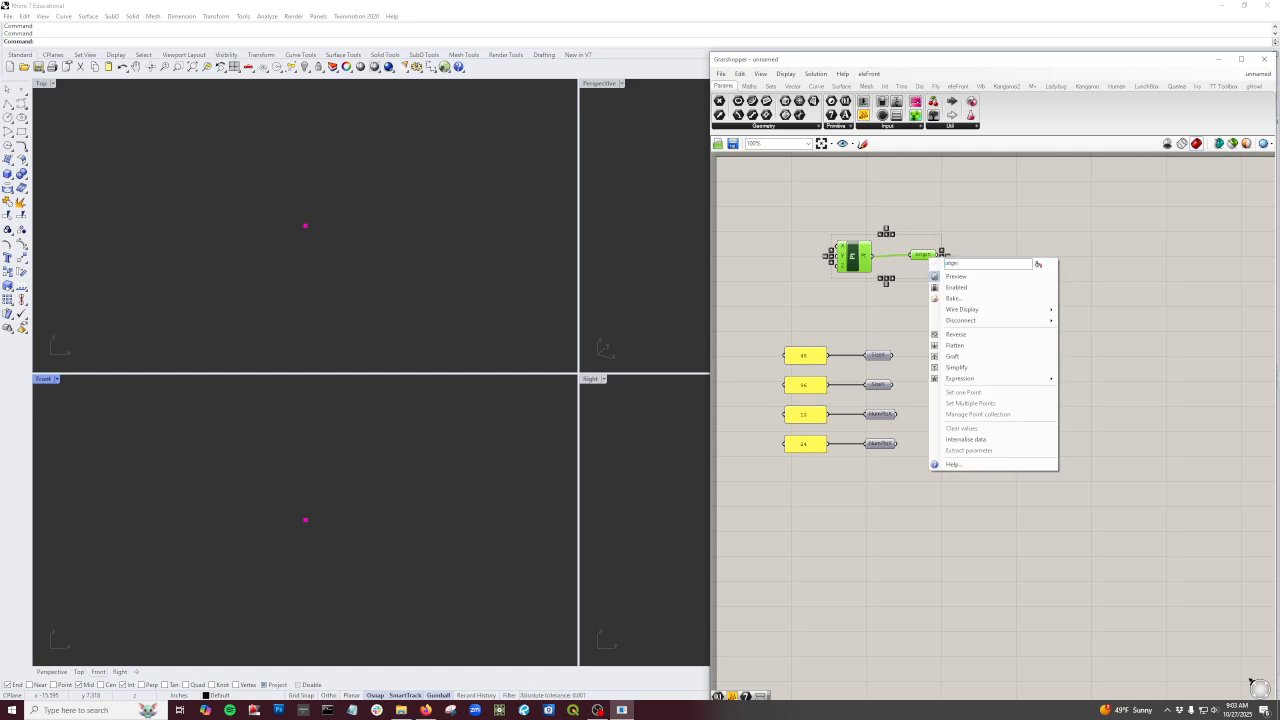
pyautogui.click(1101, 443)
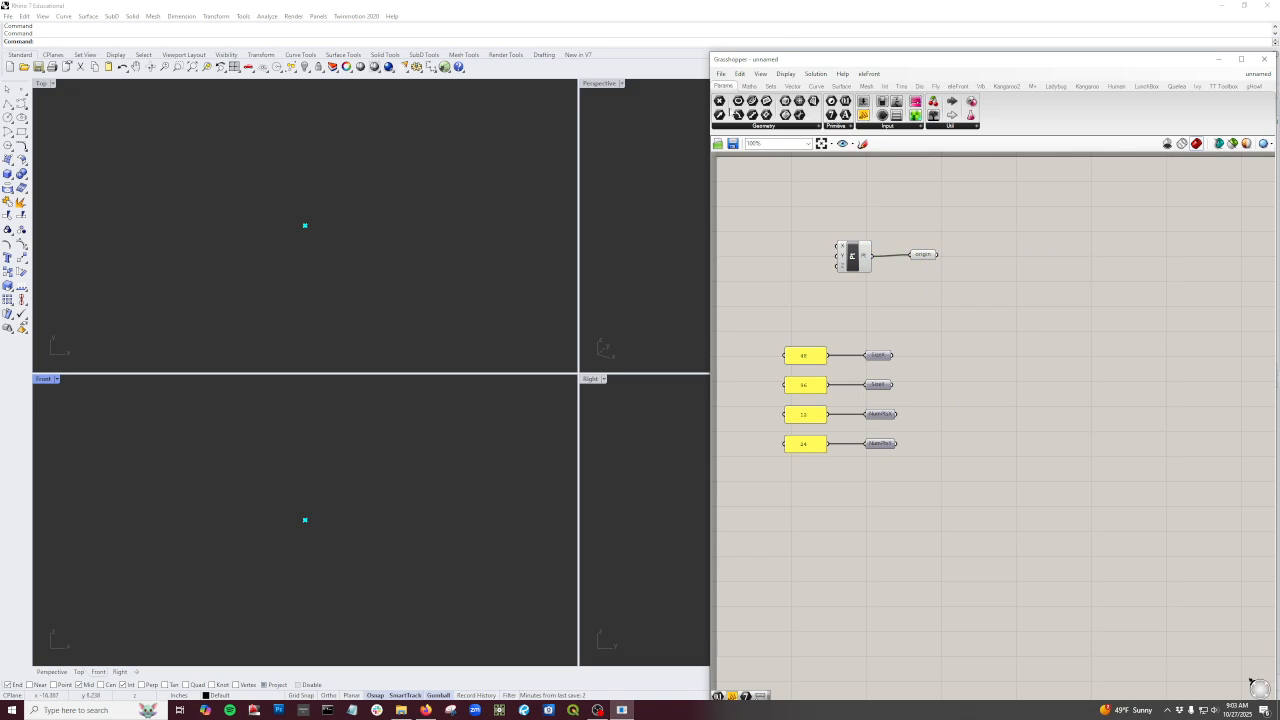
# Step: Add a Unit X vector component and place it beside the SizeX parameter
pyautogui.click(792, 87)
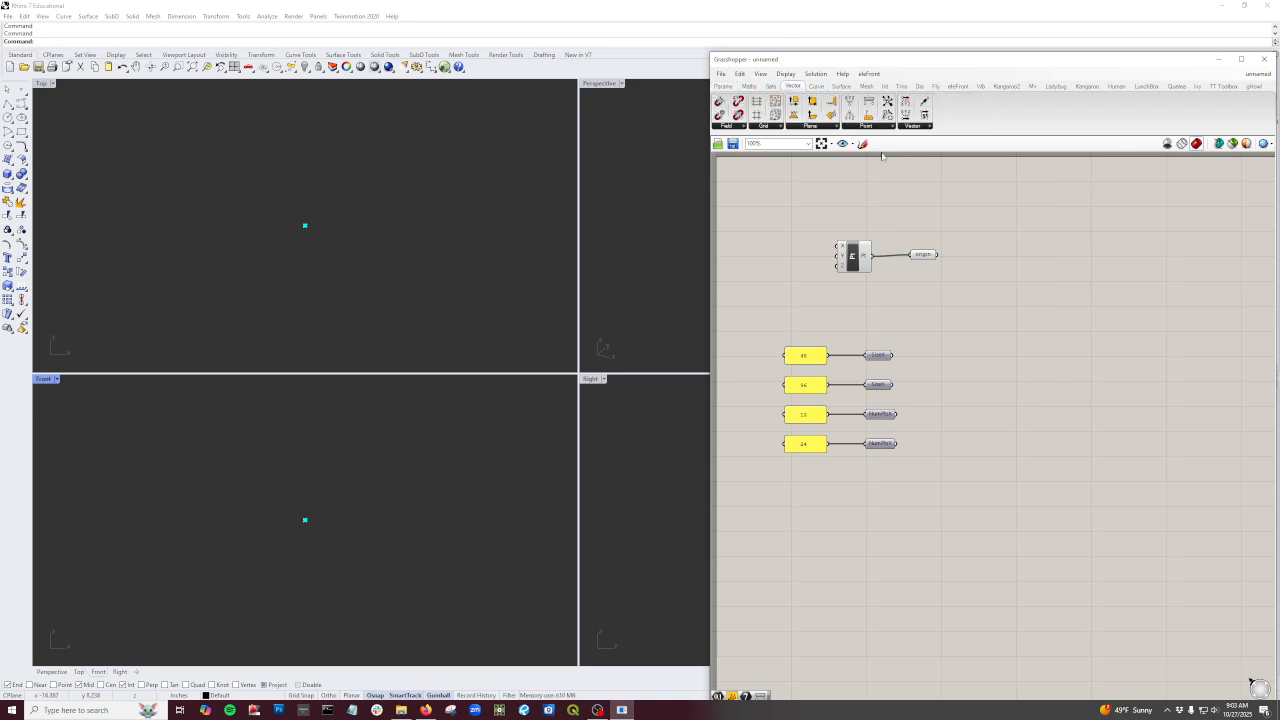
pyautogui.click(916, 128)
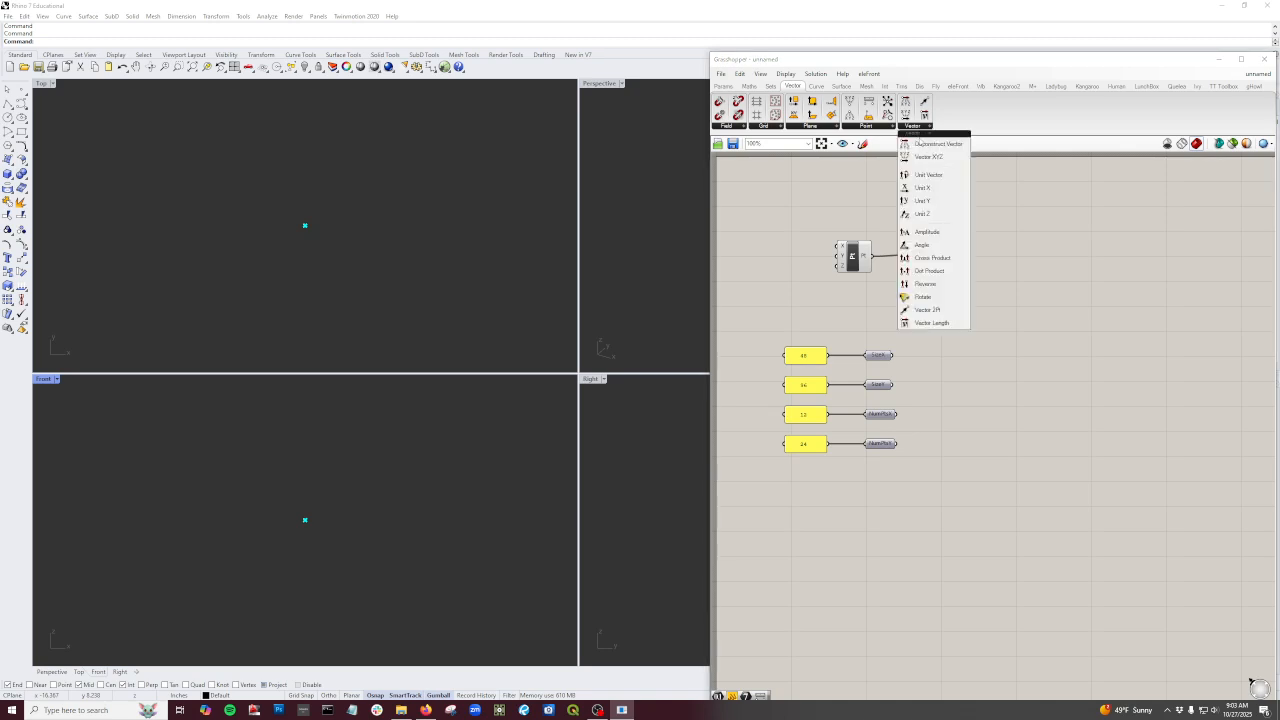
pyautogui.click(933, 193)
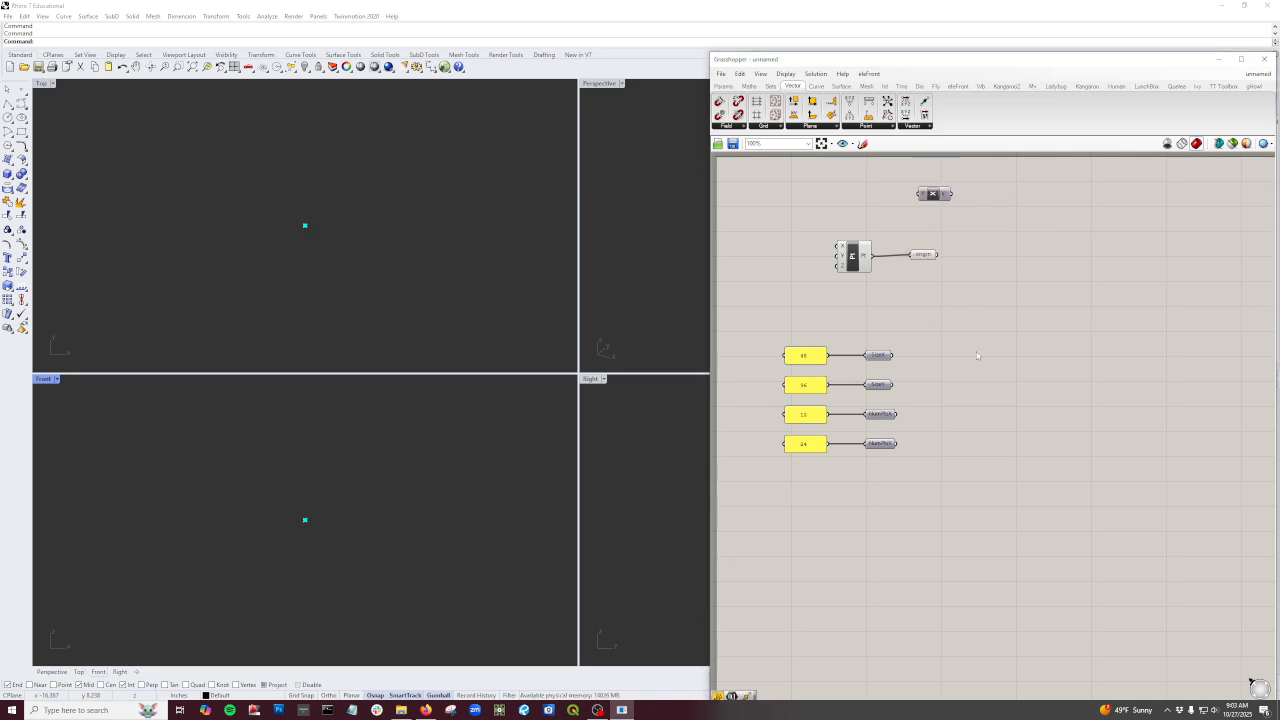
pyautogui.moveTo(935, 197); pyautogui.dragTo(970, 349)
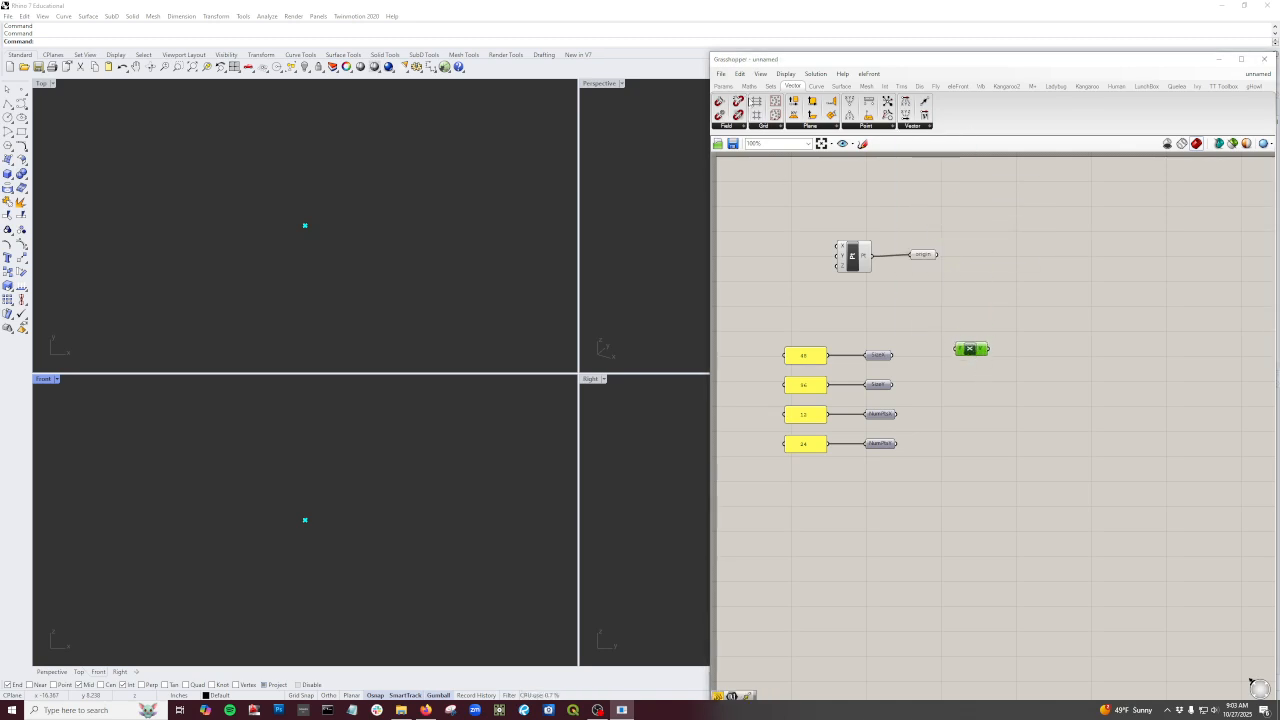
# Step: Add a Vector parameter beside the Unit X component and connect the unit vector output to it
pyautogui.click(723, 86)
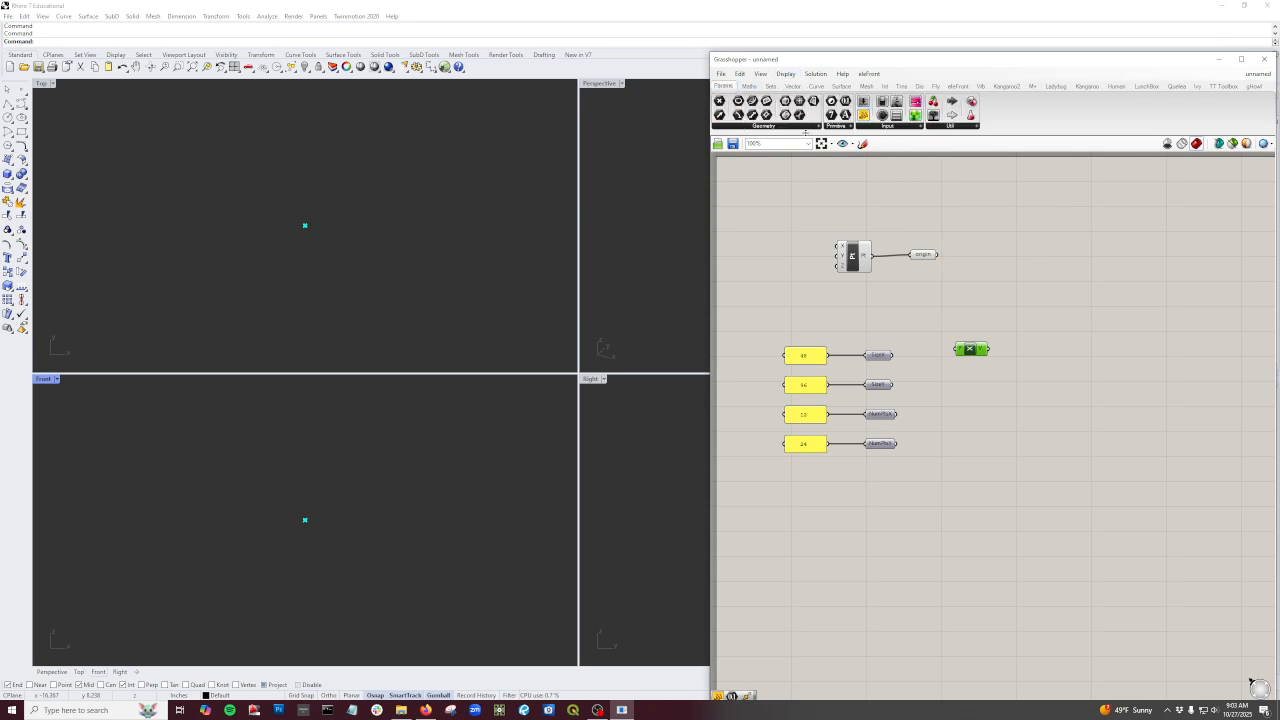
pyautogui.click(815, 126)
pyautogui.click(815, 152)
pyautogui.click(1018, 328)
pyautogui.moveTo(1018, 335)
pyautogui.mouseDown()
pyautogui.moveTo(1025, 344)
pyautogui.moveTo(965, 344)
pyautogui.moveTo(1036, 322)
pyautogui.mouseUp()
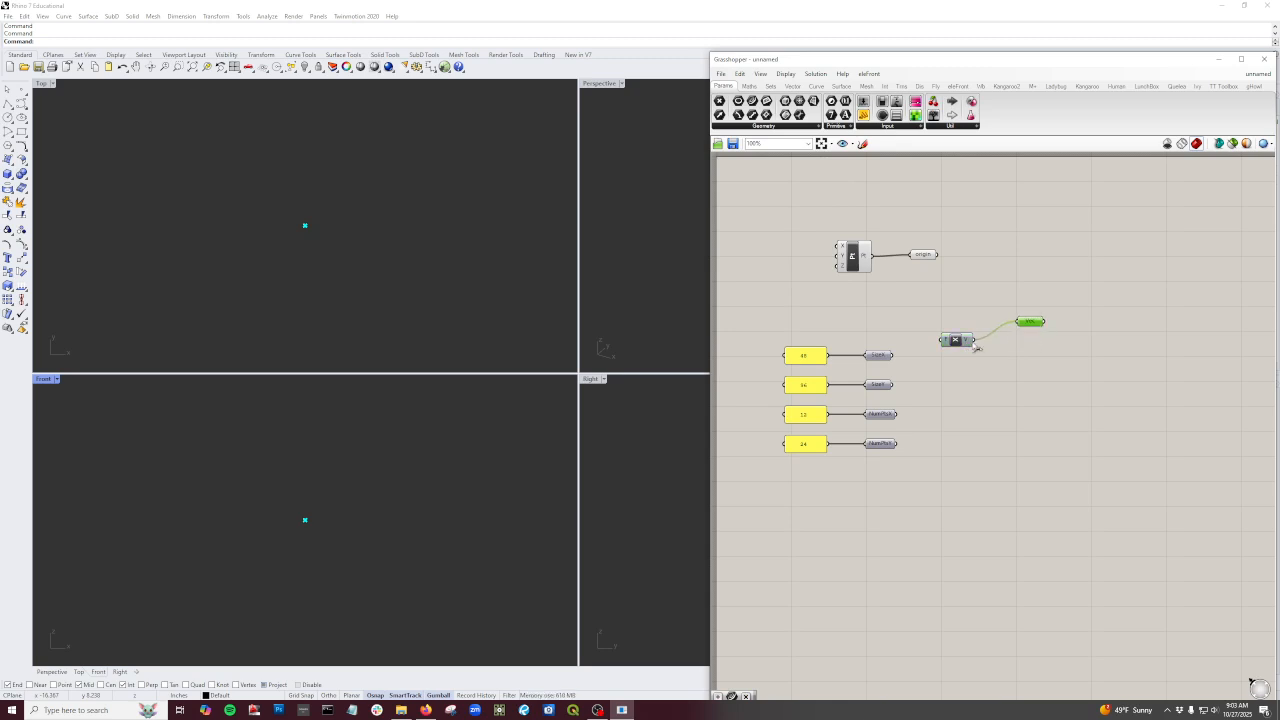
# Step: Align the Unit X component with the Vector parameter and add an Integer parameter named size, fed by SizeX
pyautogui.moveTo(966, 342); pyautogui.dragTo(958, 320)
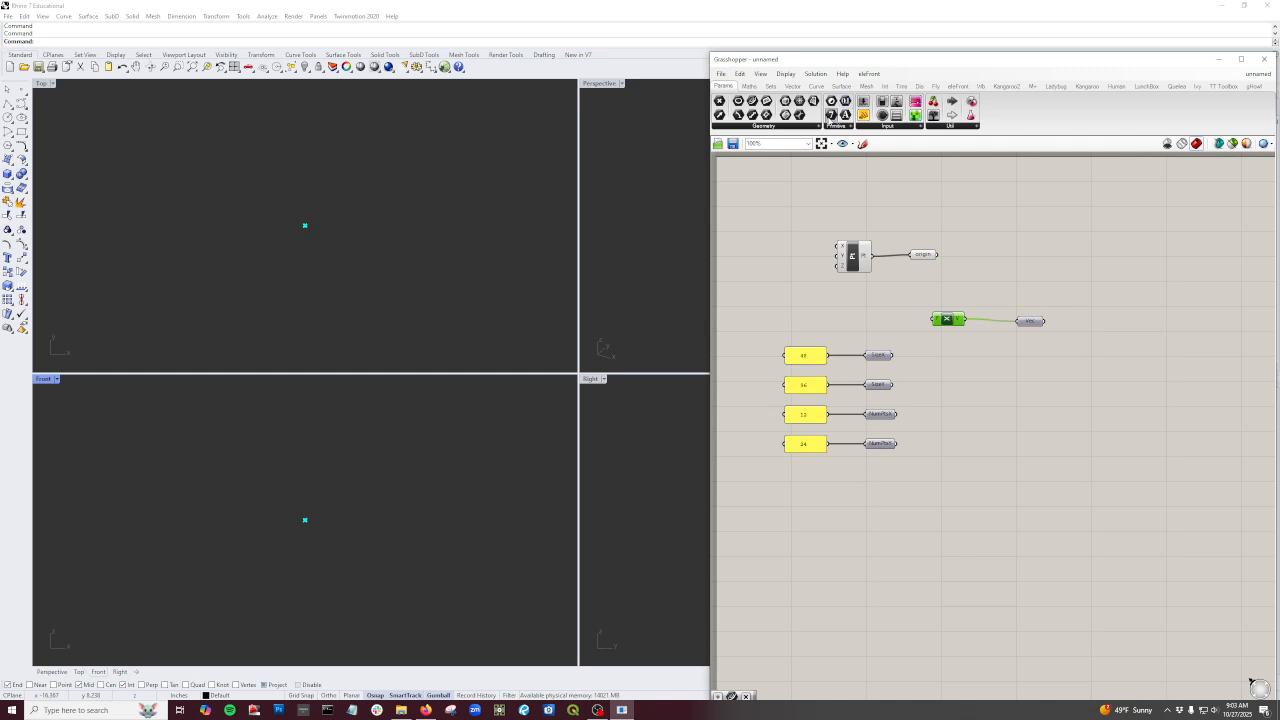
pyautogui.moveTo(832, 115); pyautogui.dragTo(1007, 358)
pyautogui.rightClick(1007, 358)
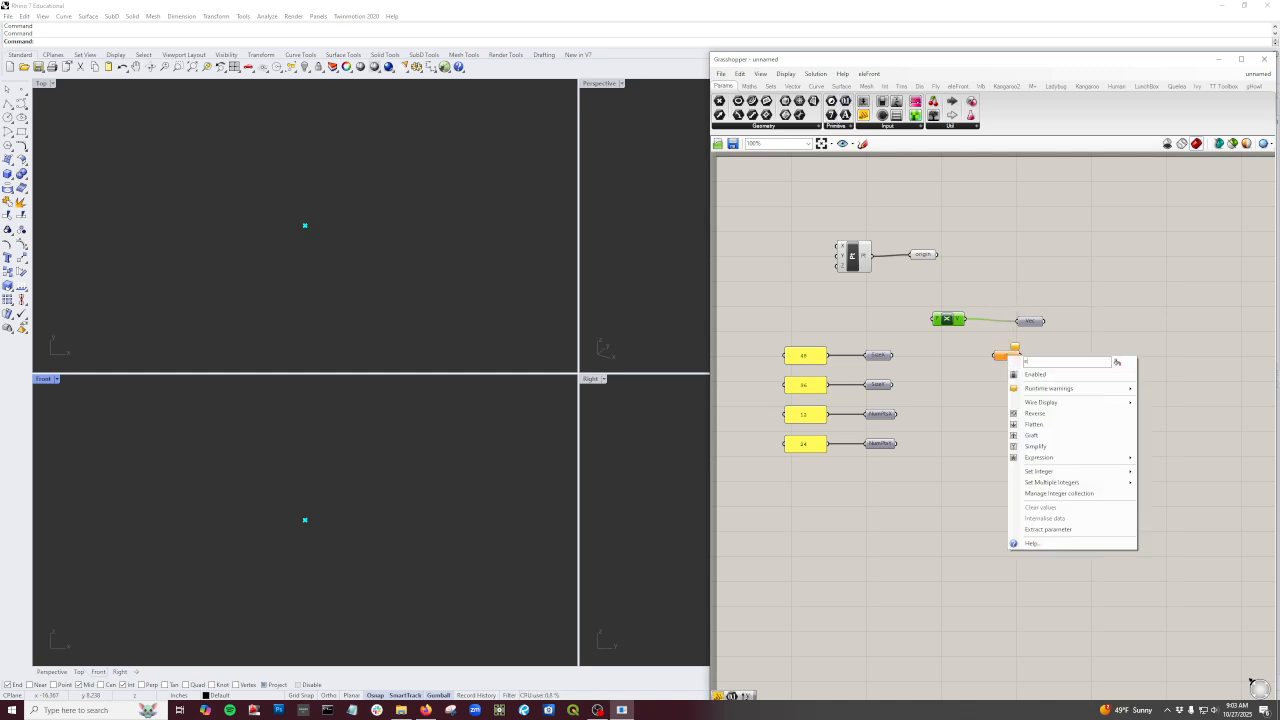
pyautogui.click(945, 375)
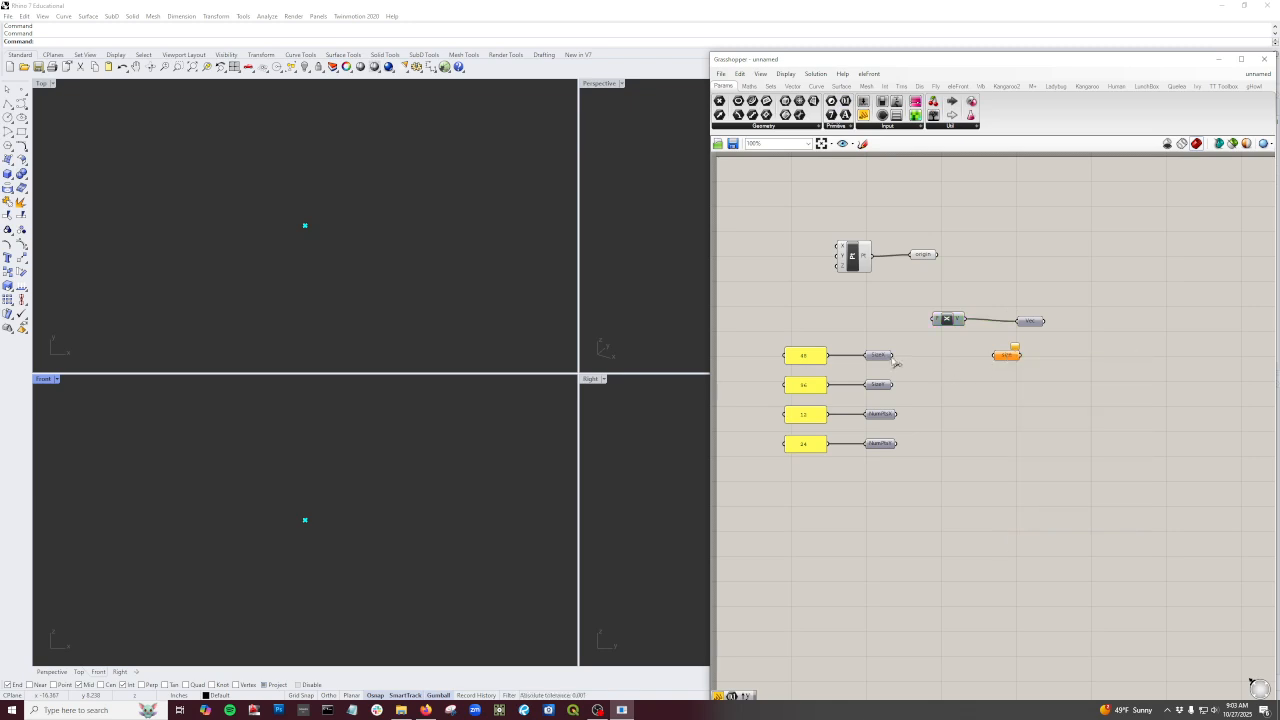
pyautogui.moveTo(895, 356); pyautogui.dragTo(1010, 360)
# Step: Add an Amplitude component and connect the Vector parameter and the size parameter to its vector and amplitude inputs
pyautogui.click(792, 86)
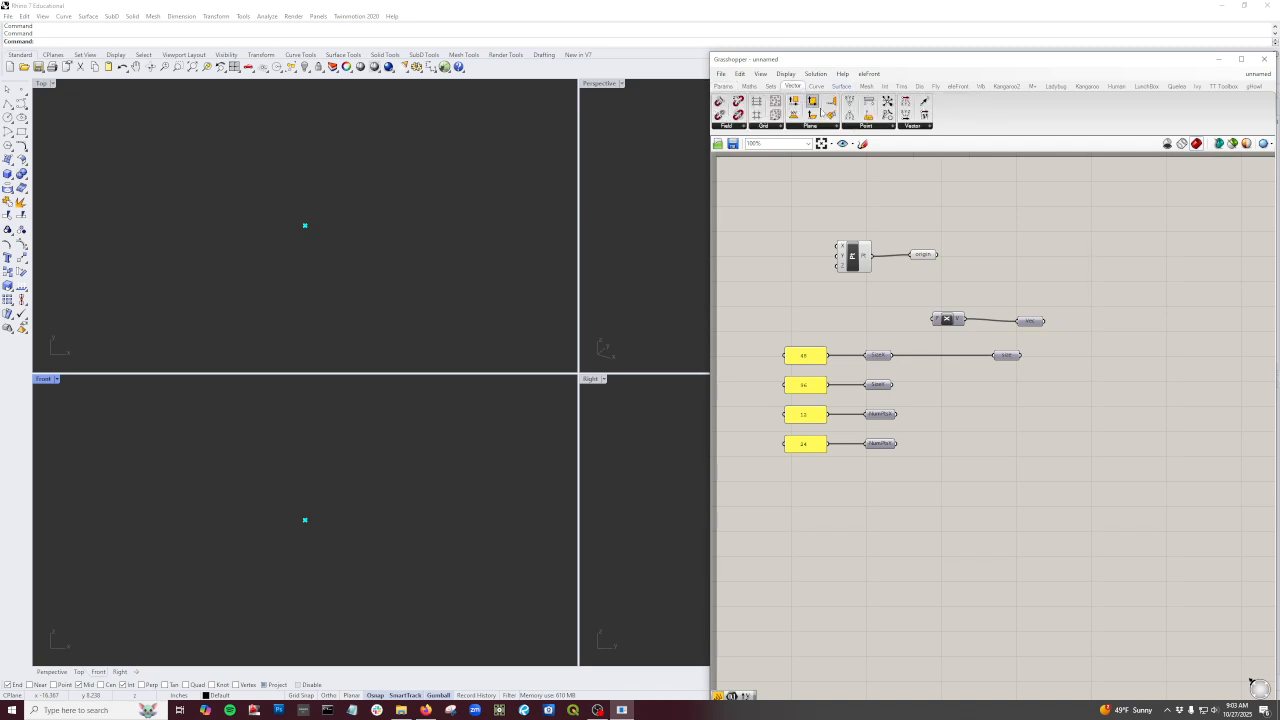
pyautogui.click(912, 127)
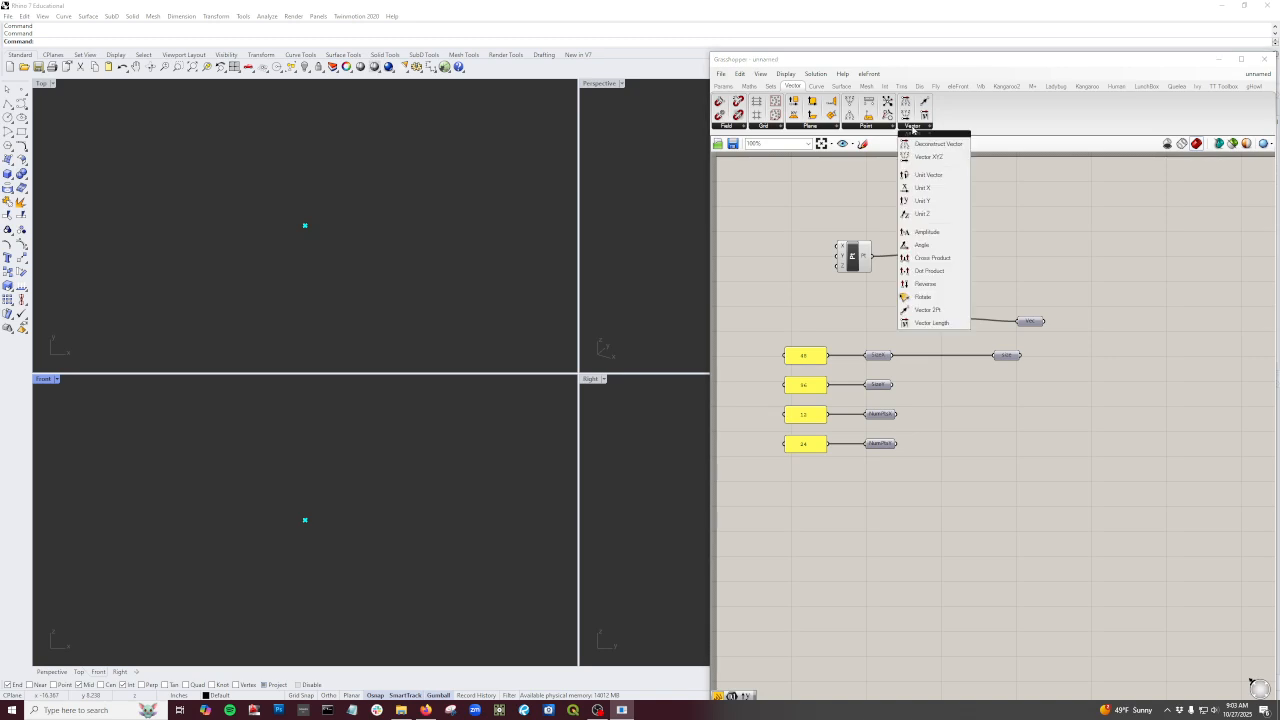
pyautogui.click(940, 233)
pyautogui.click(1100, 338)
pyautogui.moveTo(1044, 321); pyautogui.dragTo(1081, 343)
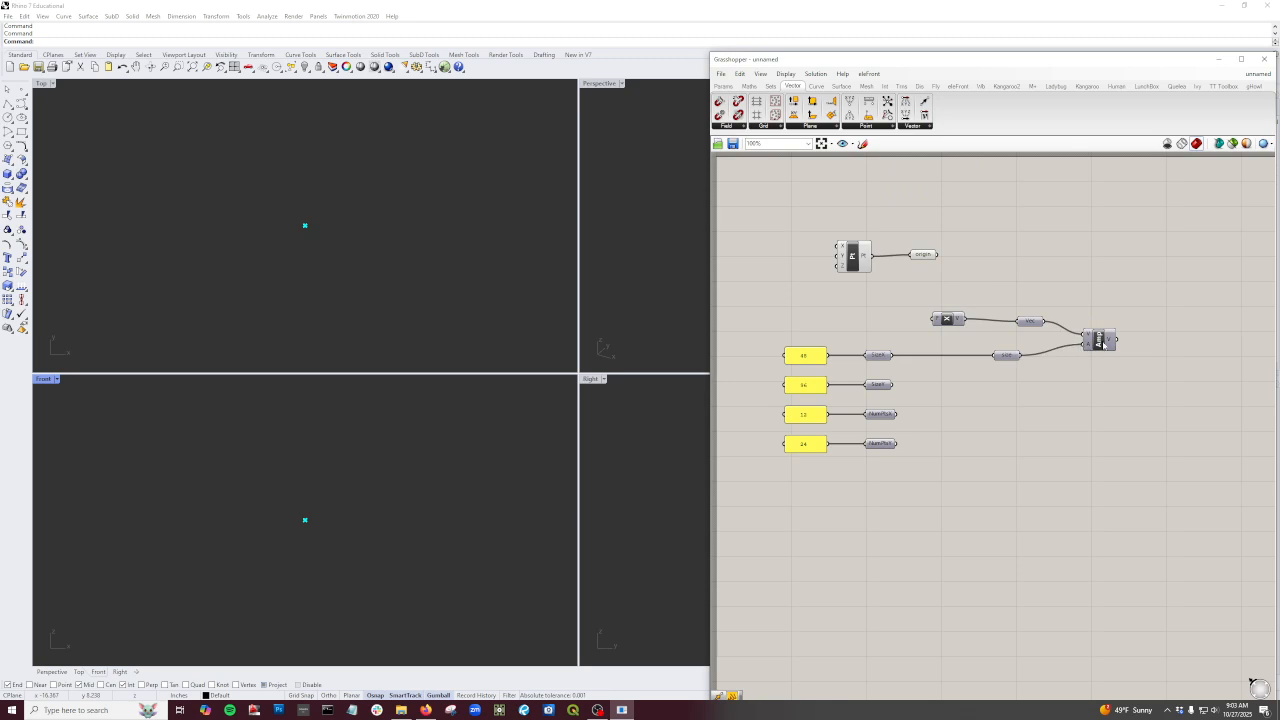
pyautogui.click(1096, 338)
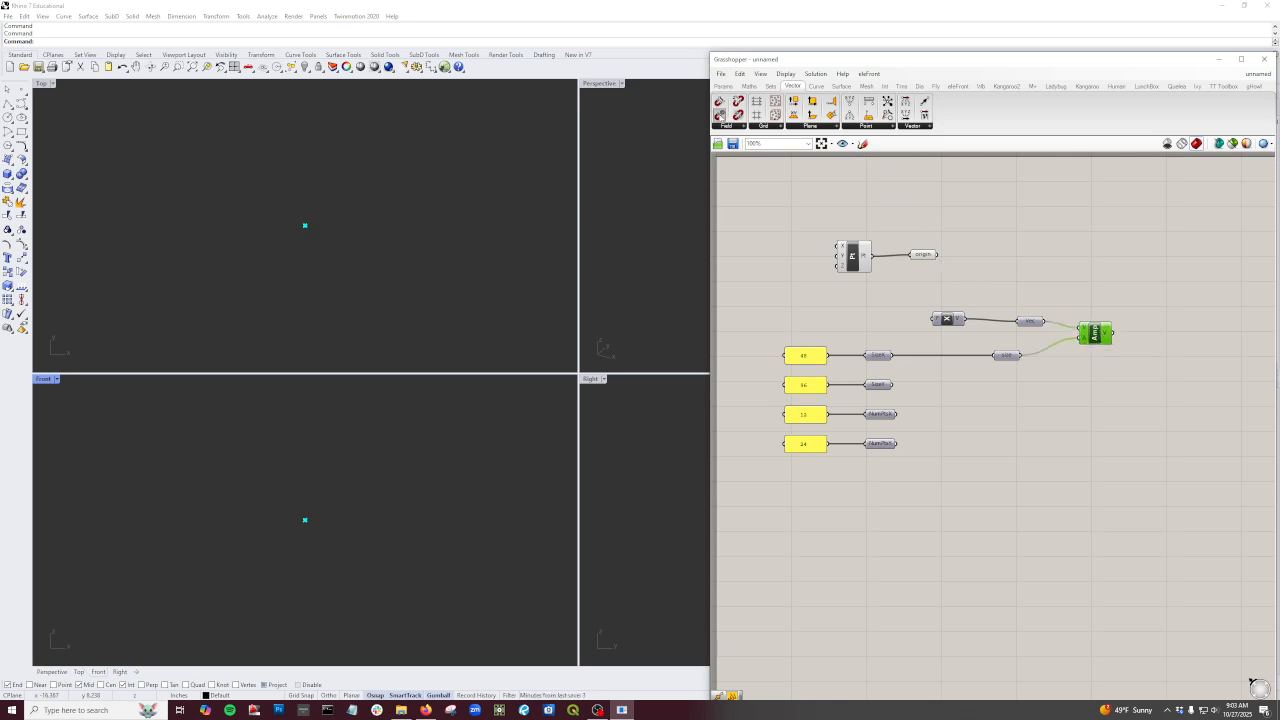
# Step: Add a Point parameter above the Vector parameter and connect the origin parameter to it
pyautogui.click(723, 86)
pyautogui.click(720, 101)
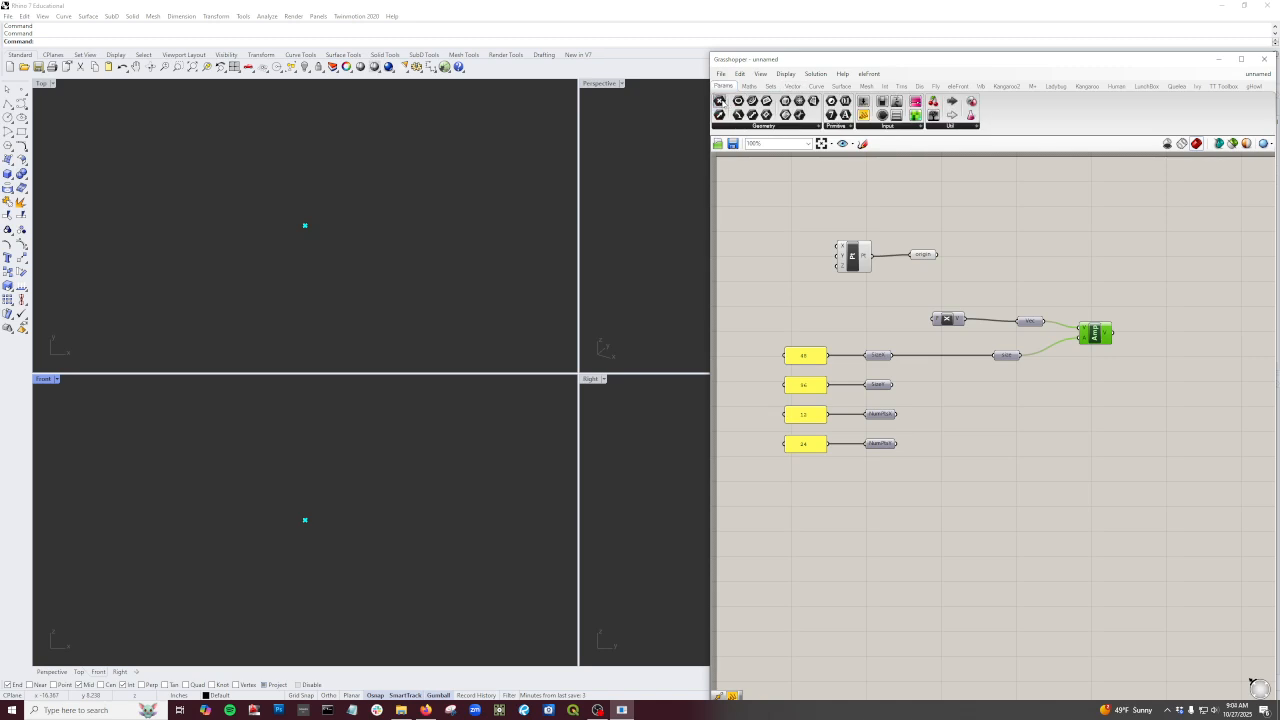
pyautogui.click(954, 283)
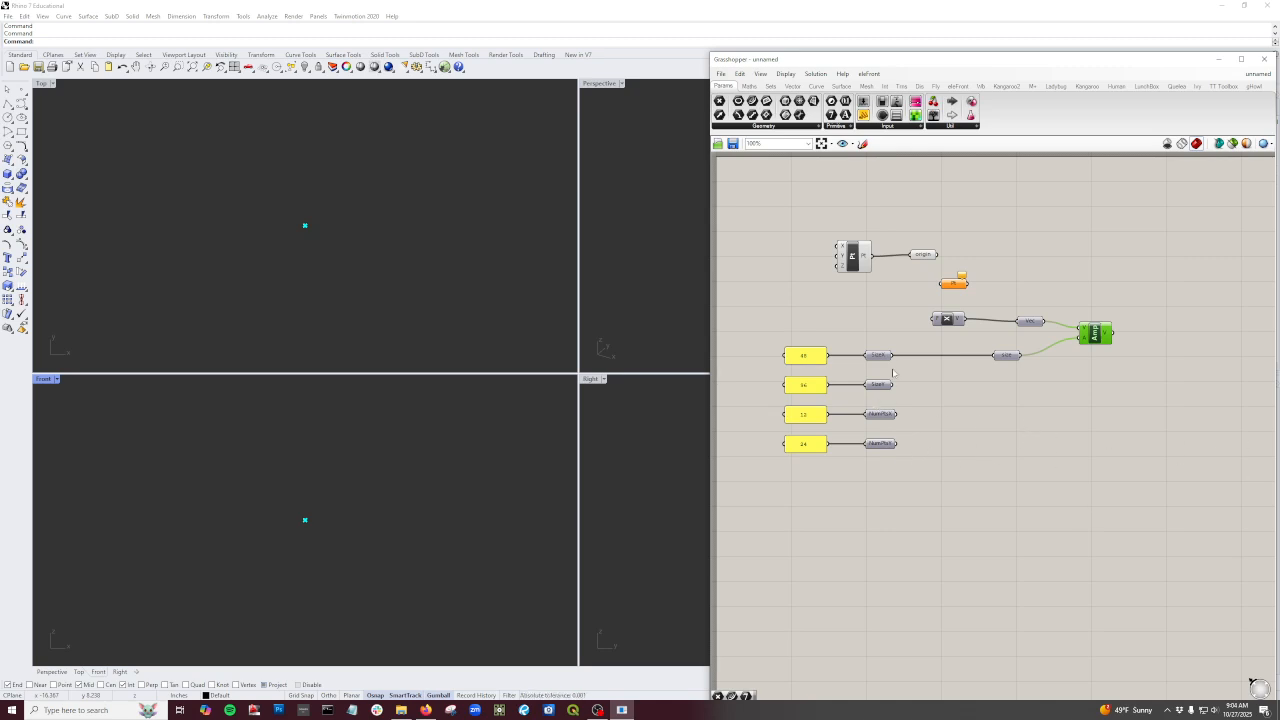
pyautogui.scroll(2, 1080, 305)
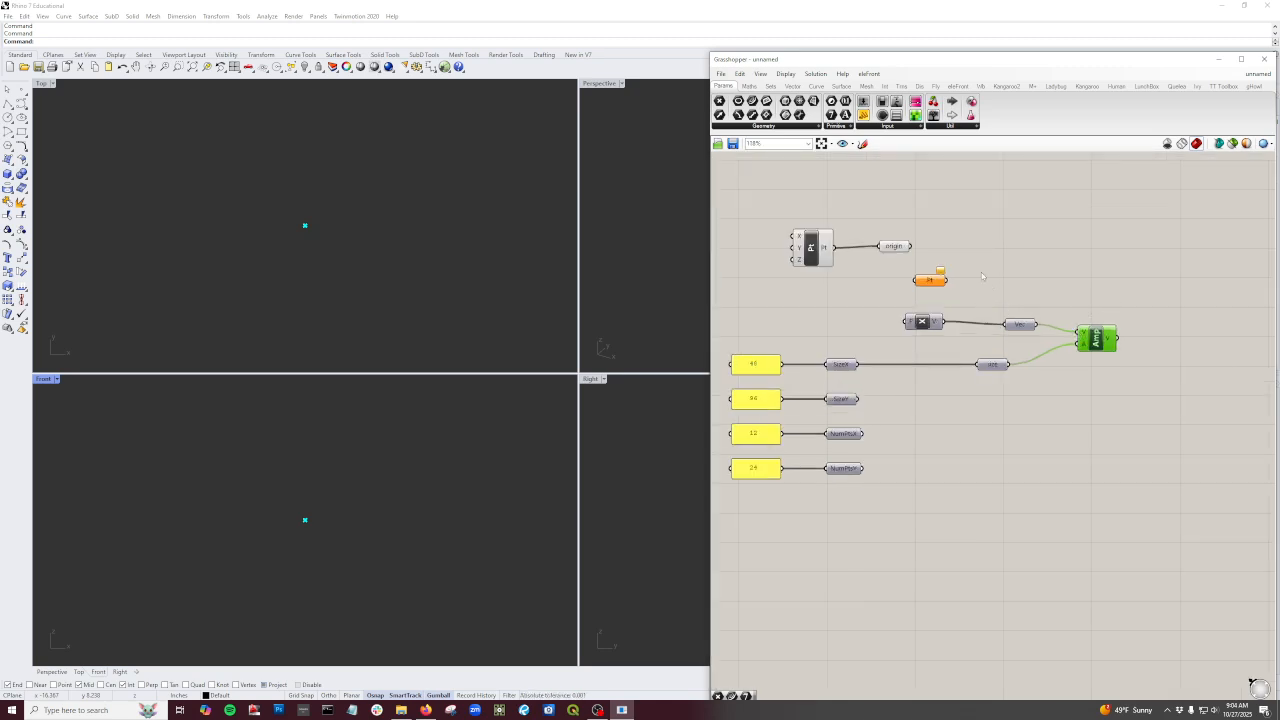
pyautogui.moveTo(936, 290); pyautogui.dragTo(1021, 303)
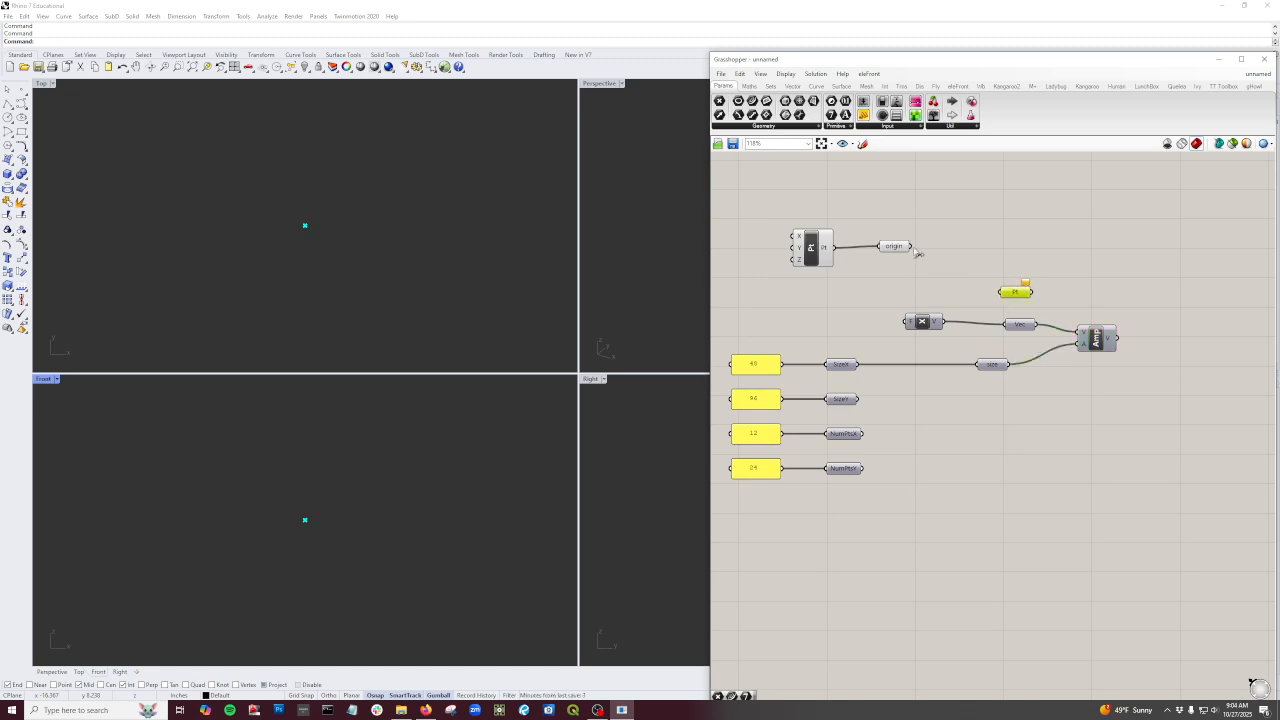
pyautogui.moveTo(911, 246); pyautogui.dragTo(1000, 293)
# Step: Add a Move component beside Amplitude, with the Point parameter as its geometry and the amplitude vector as its motion
pyautogui.click(901, 86)
pyautogui.click(832, 126)
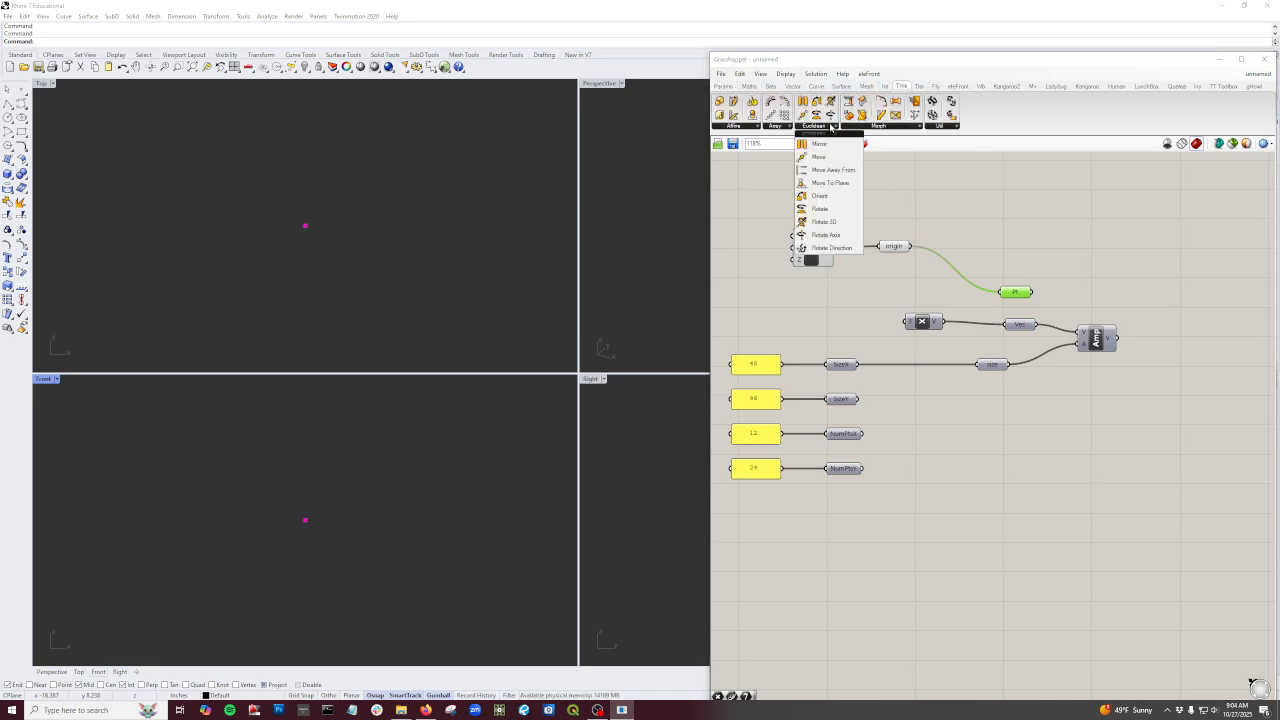
pyautogui.moveTo(1155, 327)
pyautogui.mouseDown()
pyautogui.moveTo(1168, 308)
pyautogui.moveTo(1152, 313)
pyautogui.mouseUp()
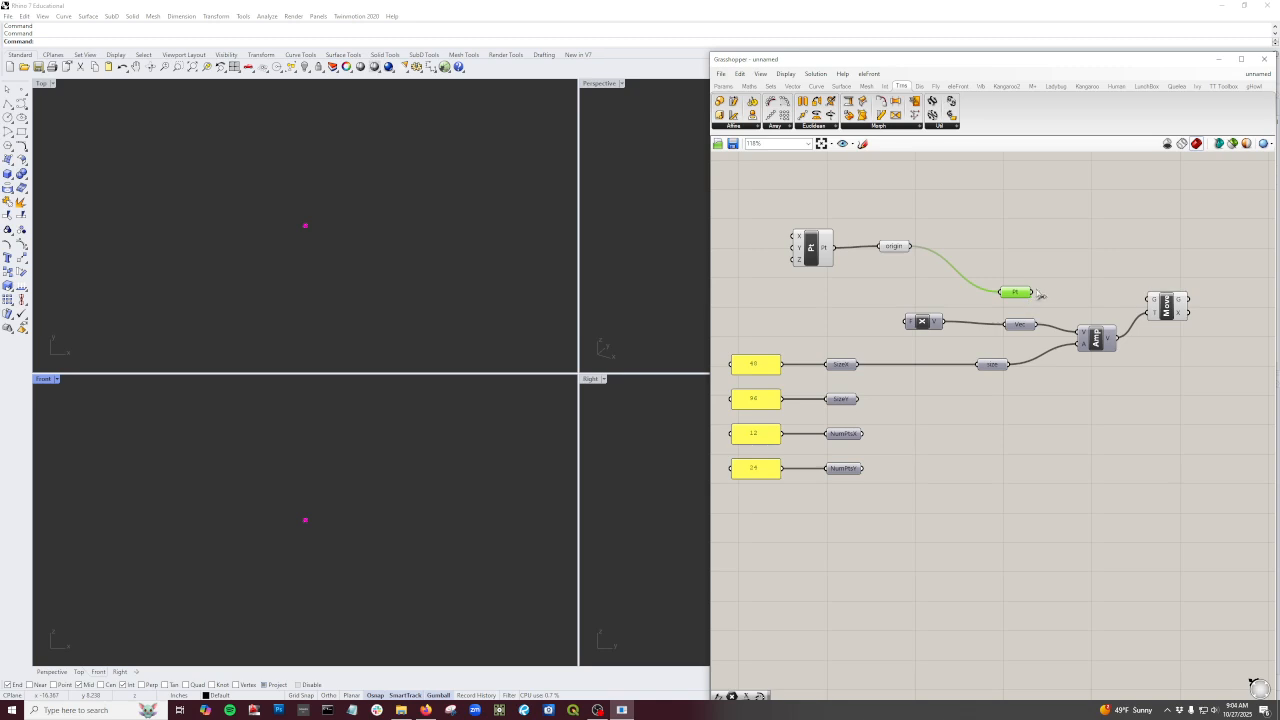
pyautogui.moveTo(1033, 292); pyautogui.dragTo(1148, 300)
pyautogui.click(294, 267)
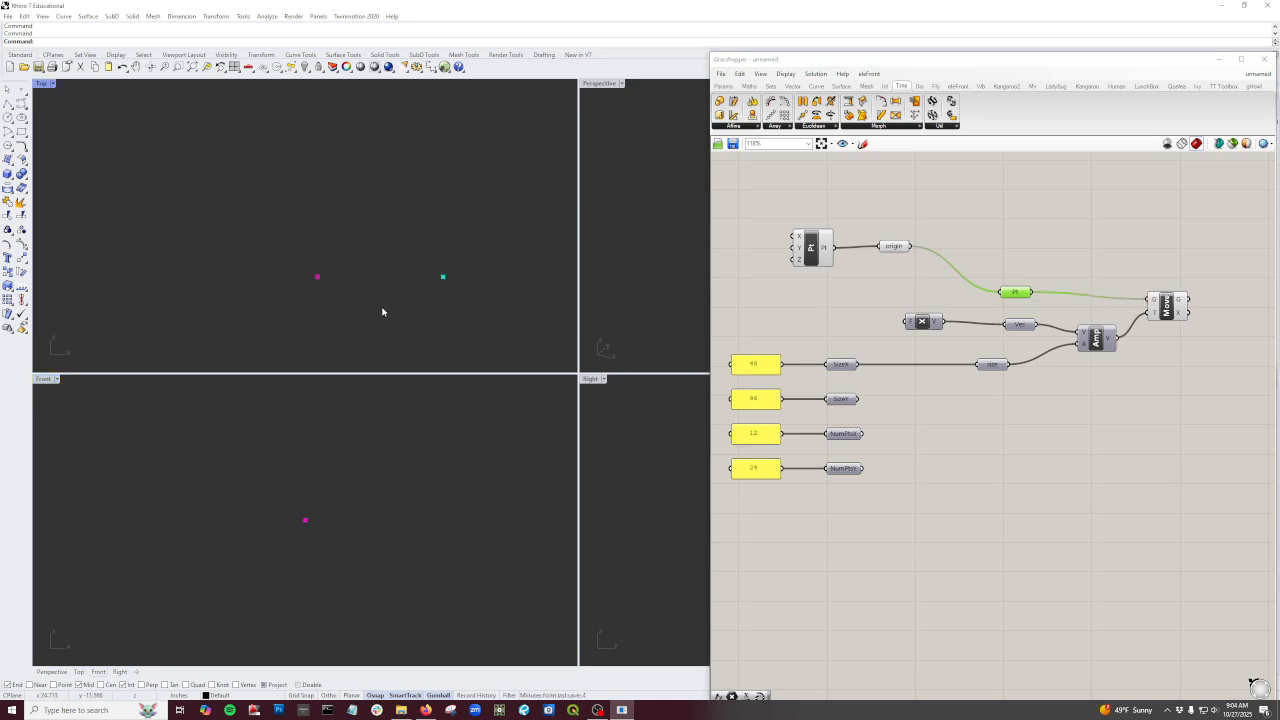
pyautogui.moveTo(383, 311); pyautogui.dragTo(314, 297, button='right')
pyautogui.moveTo(1163, 309); pyautogui.dragTo(1159, 315)
pyautogui.click(1155, 339)
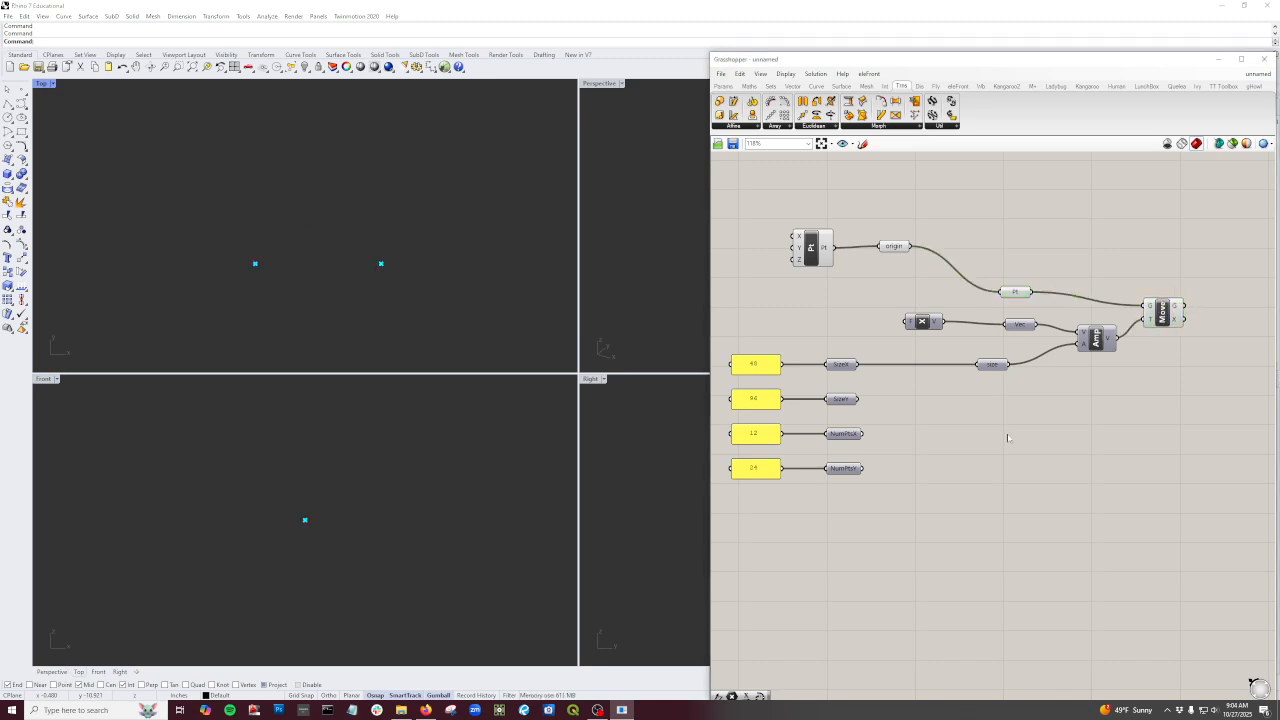
# Step: Reposition Unit X near the Vector parameter and shift the whole Point, Unit X, size, Amplitude and Move group away from the inputs
pyautogui.scroll(-1, 1012, 410)
pyautogui.scroll(1, 945, 389)
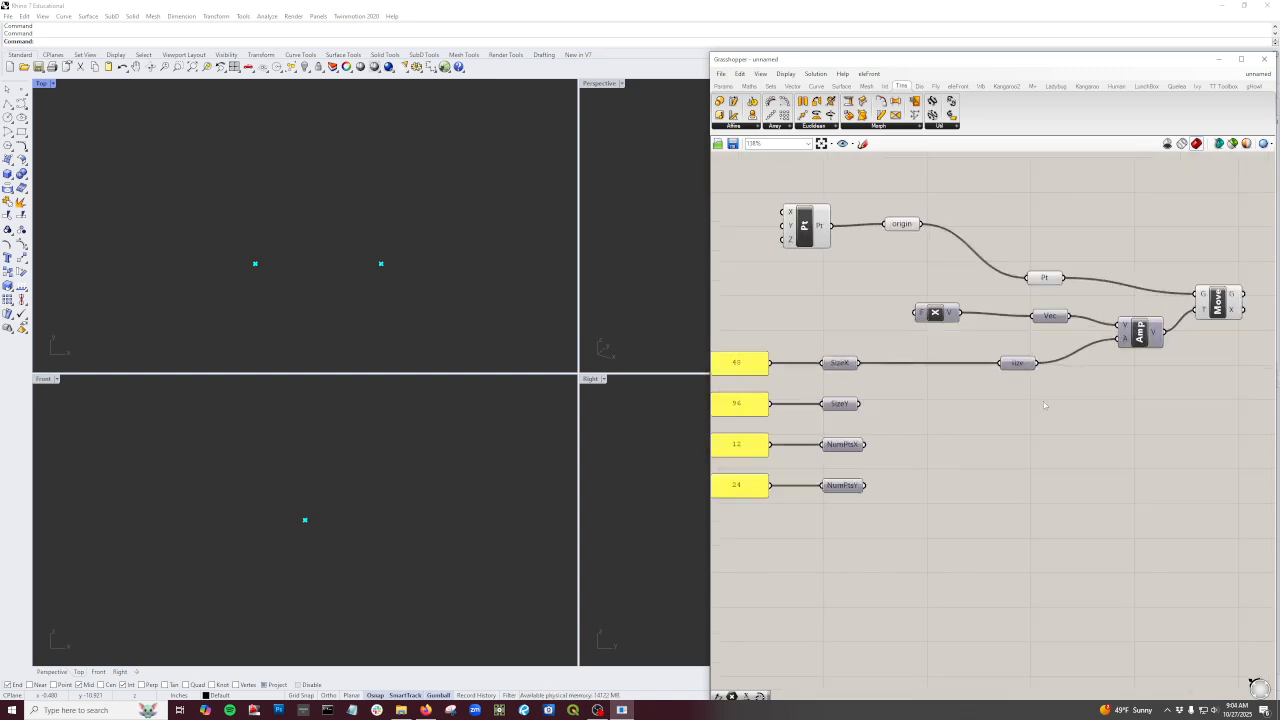
pyautogui.click(958, 320)
pyautogui.moveTo(960, 321); pyautogui.dragTo(964, 321)
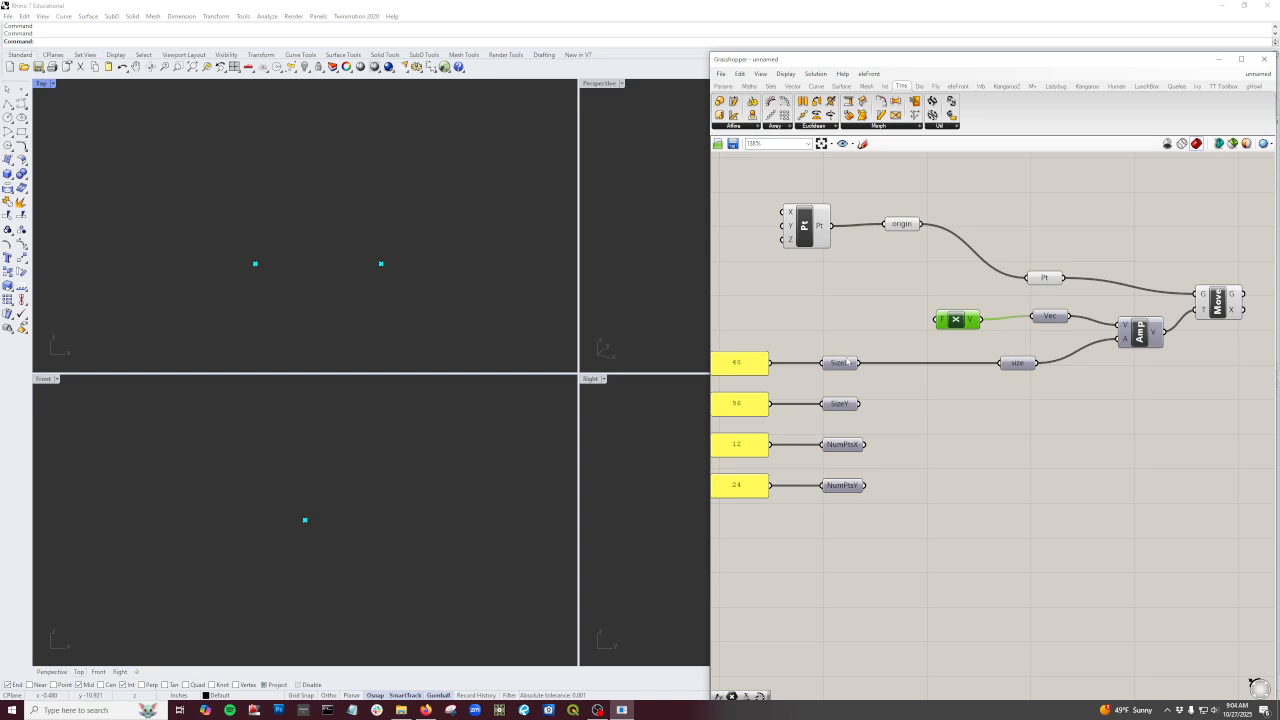
pyautogui.scroll(-3, 1000, 410)
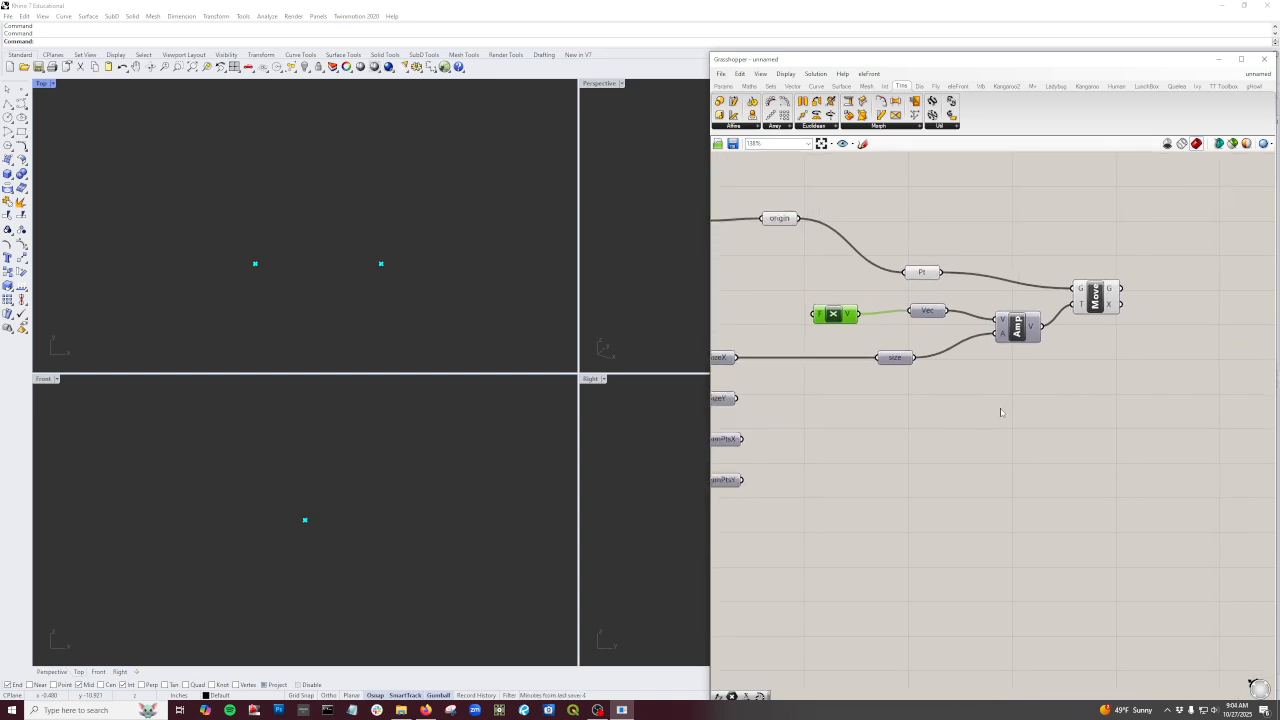
pyautogui.moveTo(1124, 414); pyautogui.dragTo(1155, 437)
pyautogui.moveTo(931, 317); pyautogui.dragTo(1042, 358)
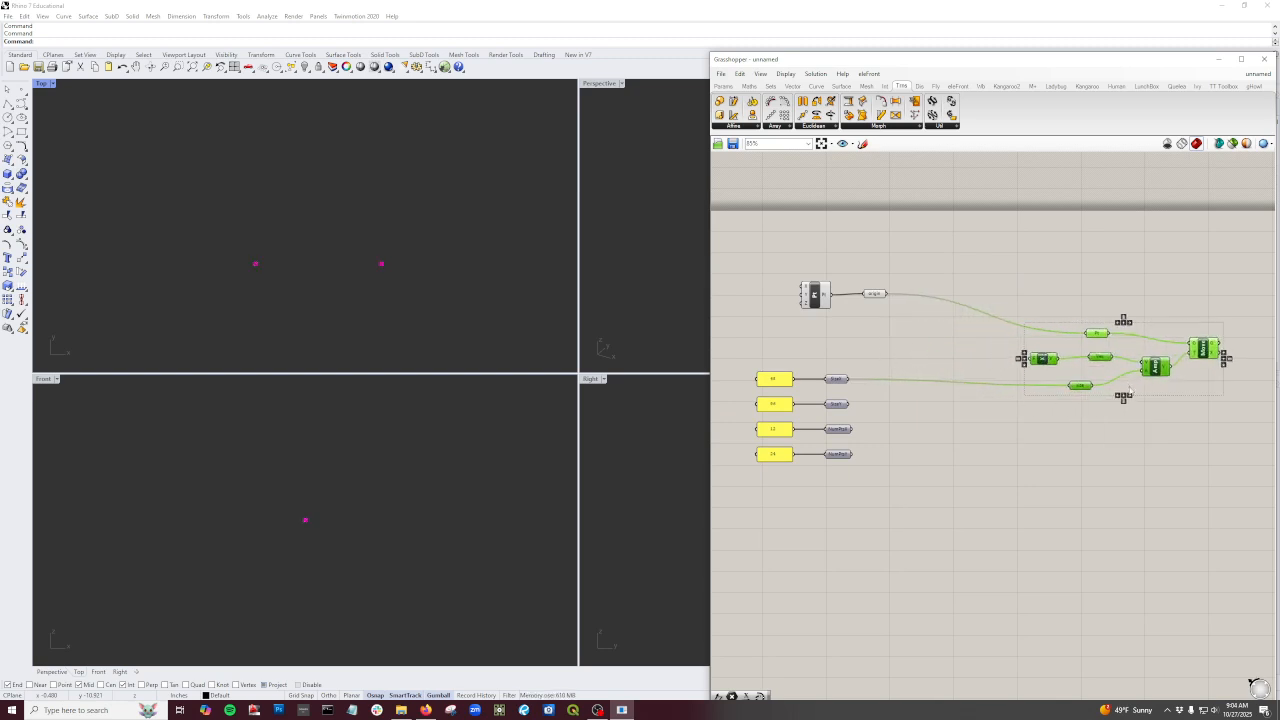
pyautogui.click(856, 386)
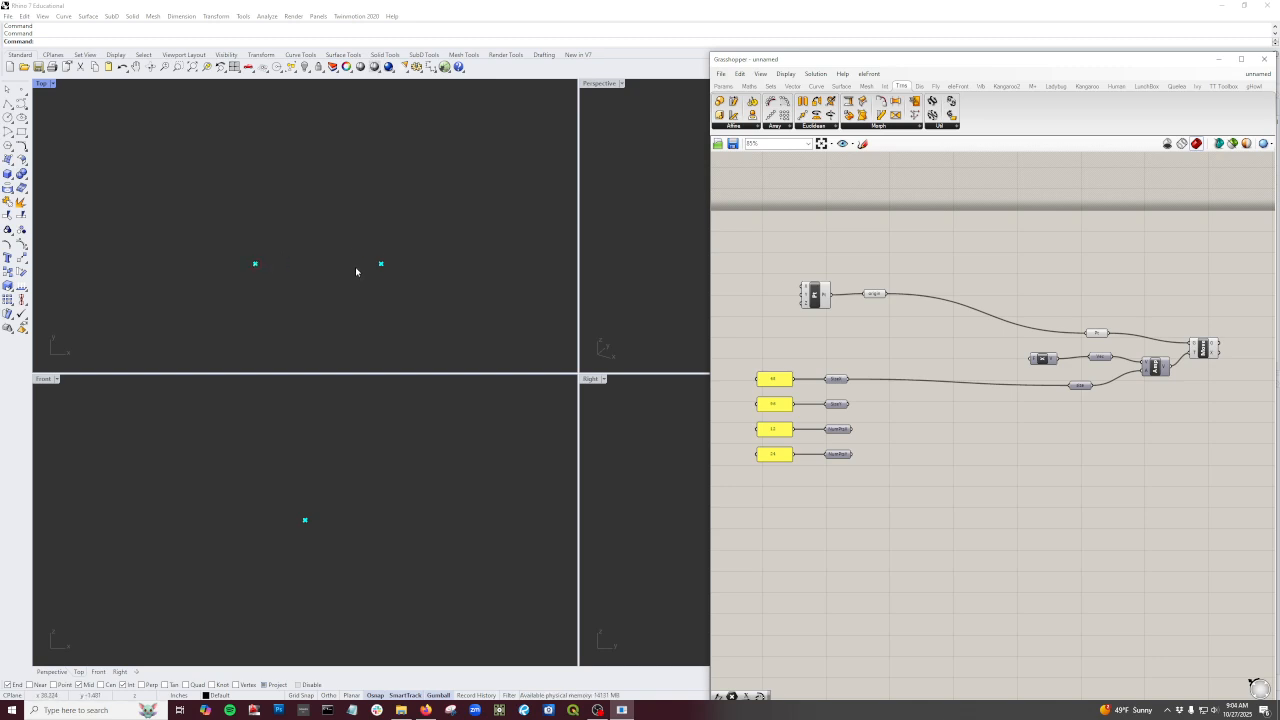
# Step: Add a Series component and place it just below the size parameter
pyautogui.click(842, 86)
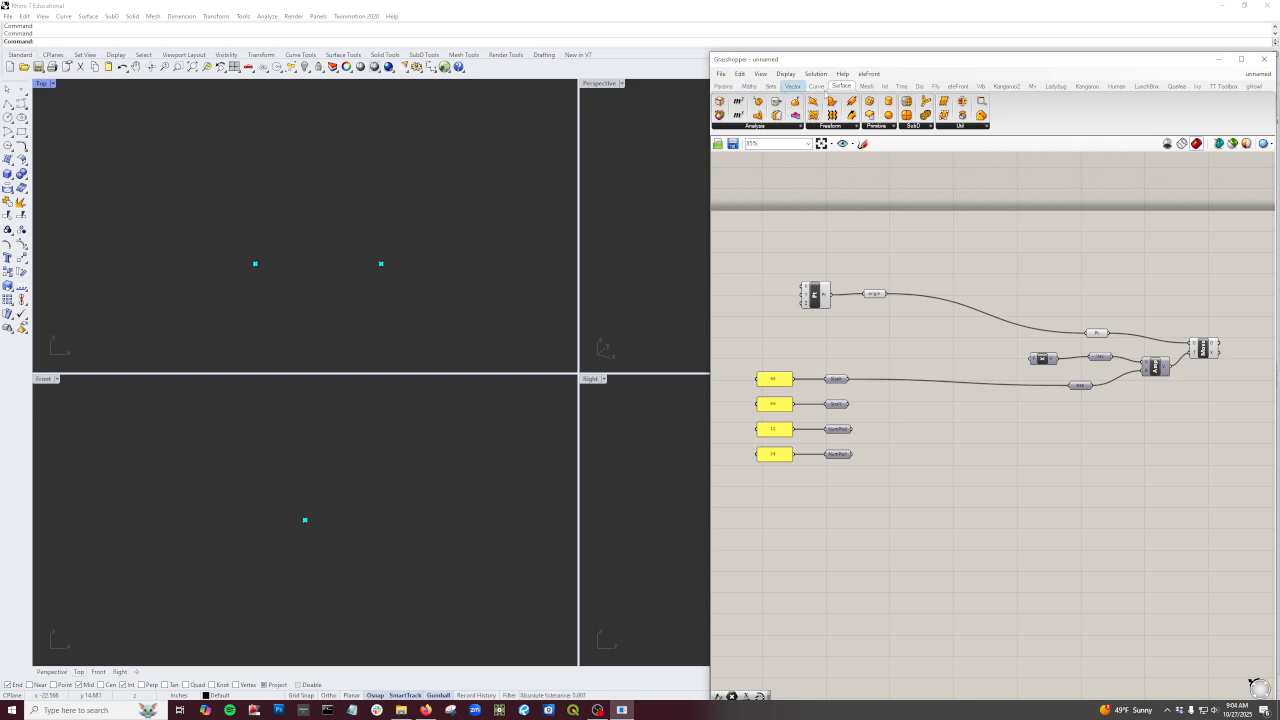
pyautogui.click(749, 86)
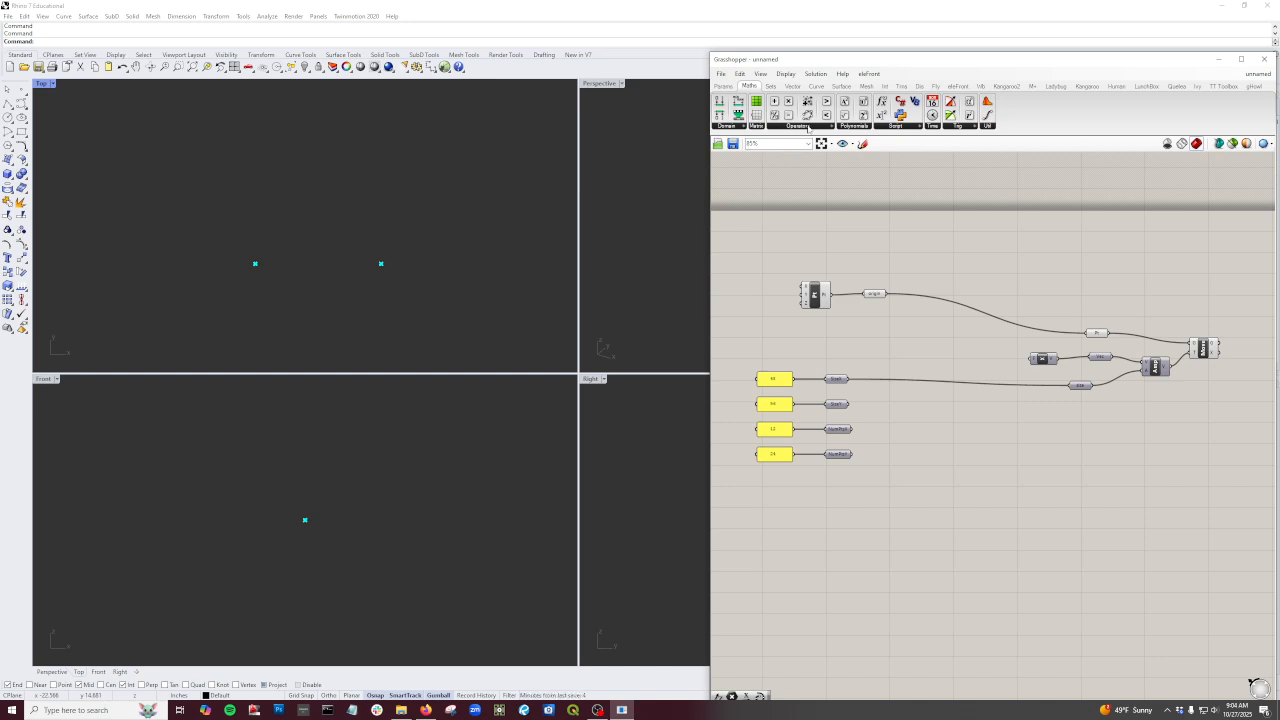
pyautogui.click(772, 87)
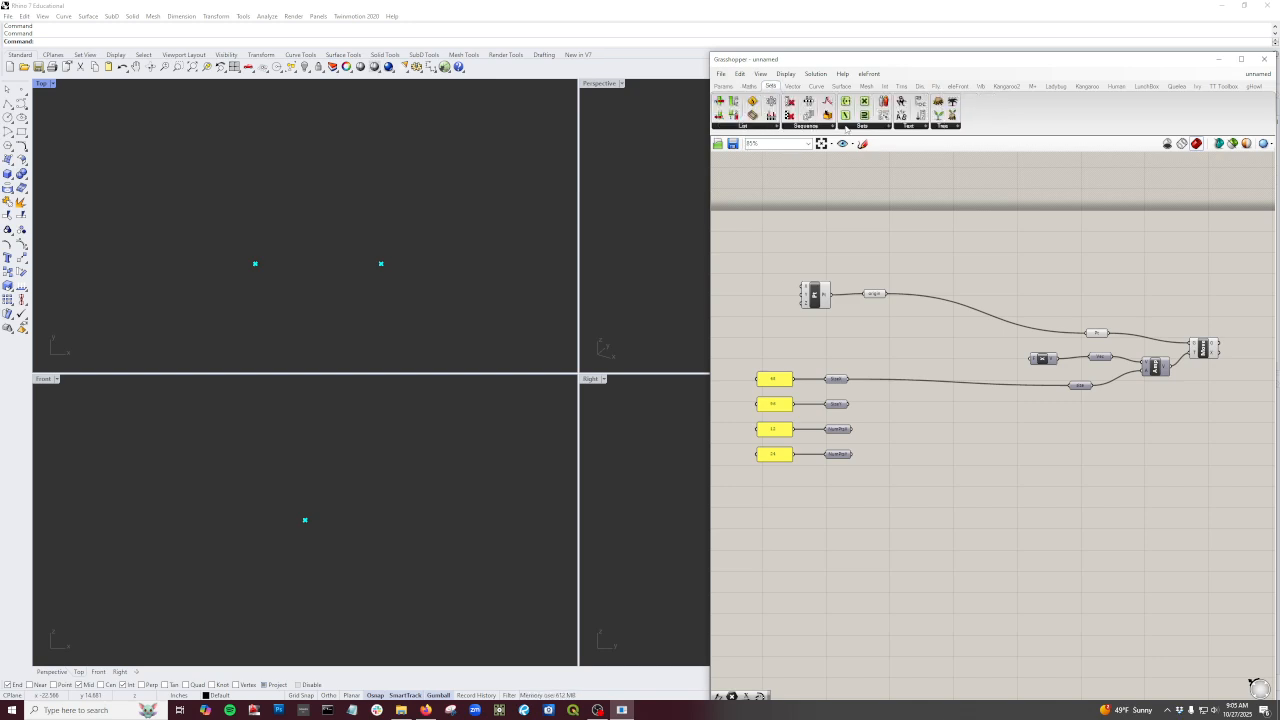
pyautogui.click(820, 127)
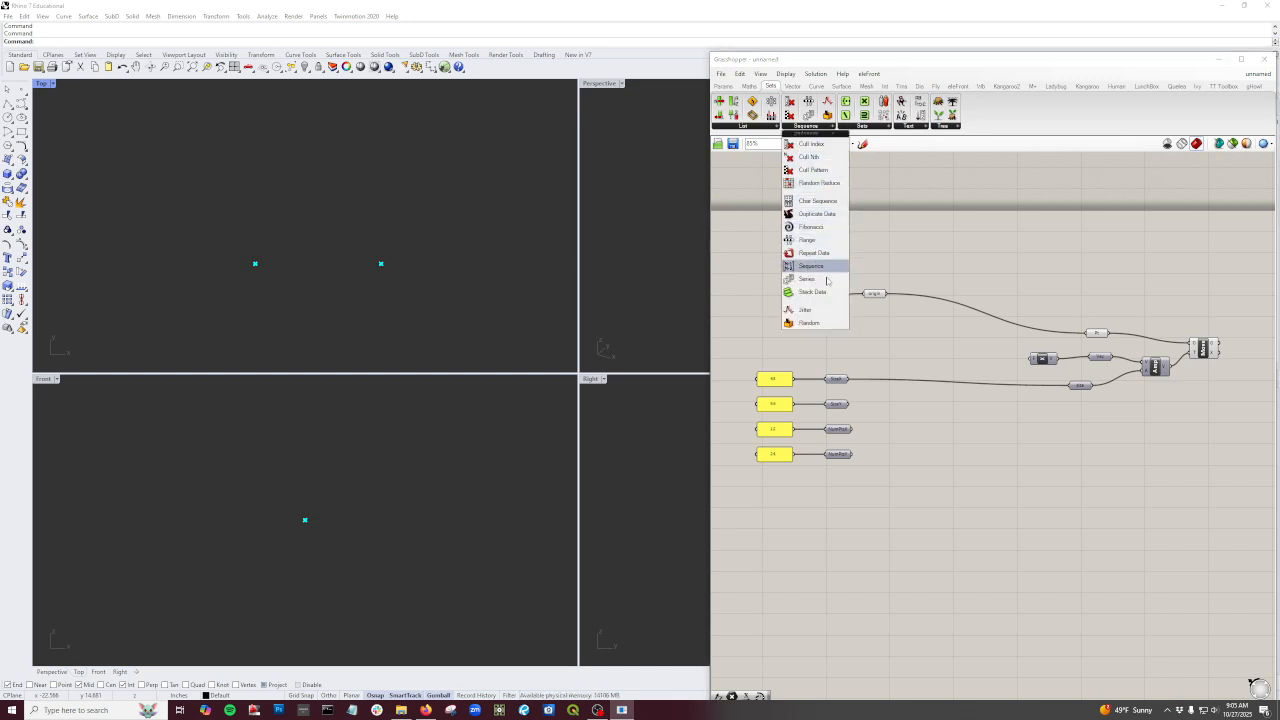
pyautogui.click(812, 291)
pyautogui.click(975, 417)
pyautogui.scroll(2, 975, 418)
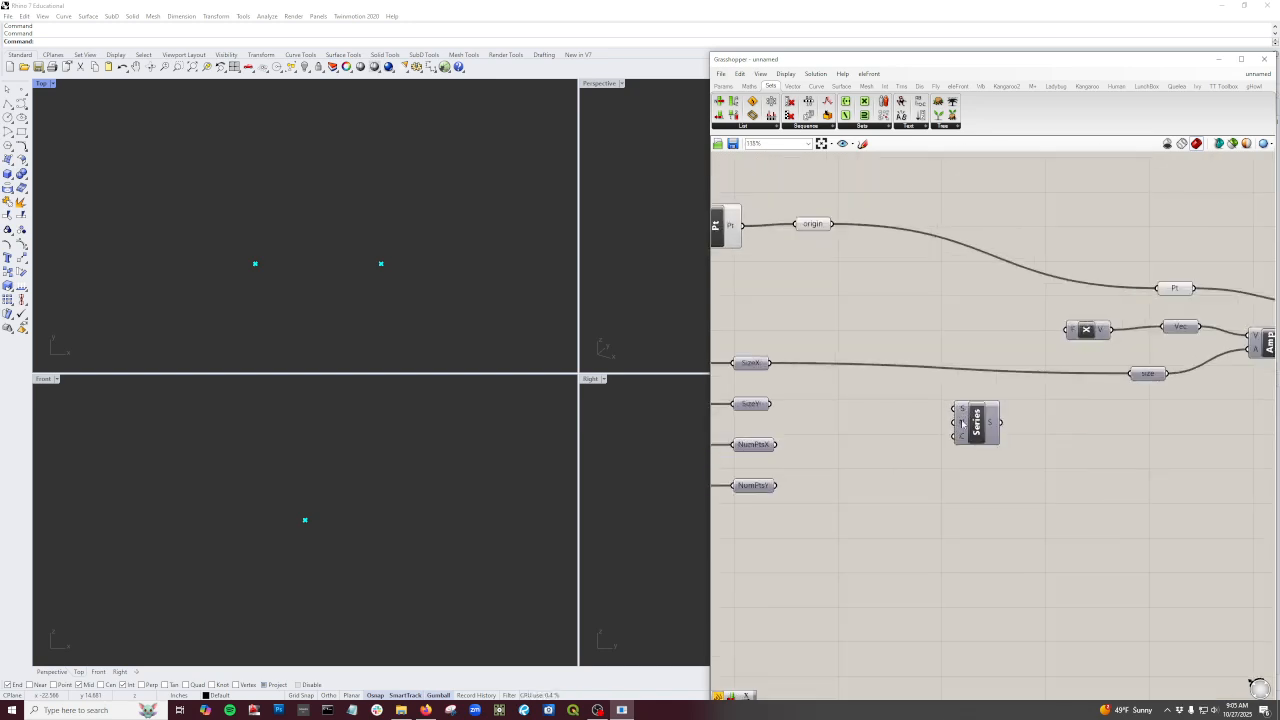
pyautogui.click(979, 427)
pyautogui.moveTo(979, 427); pyautogui.dragTo(1075, 417)
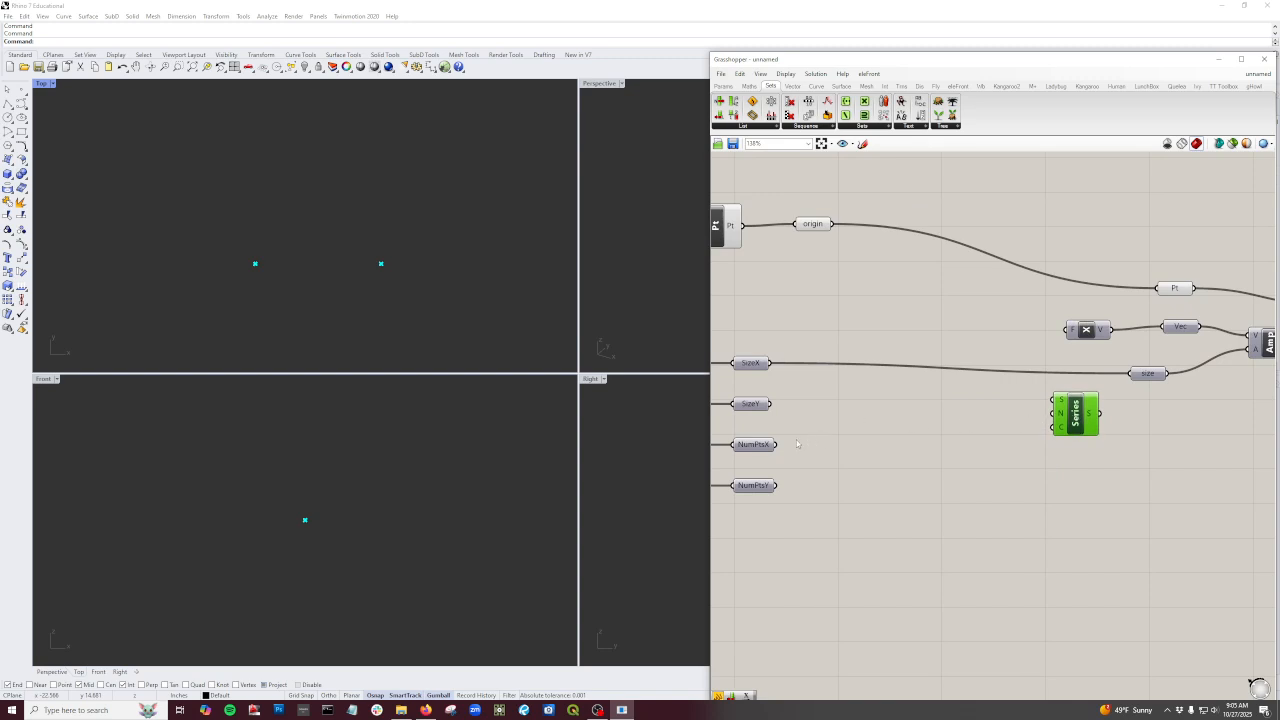
# Step: Add an Integer parameter between NumPtsX and the Series component and rename it numPionts
pyautogui.click(722, 86)
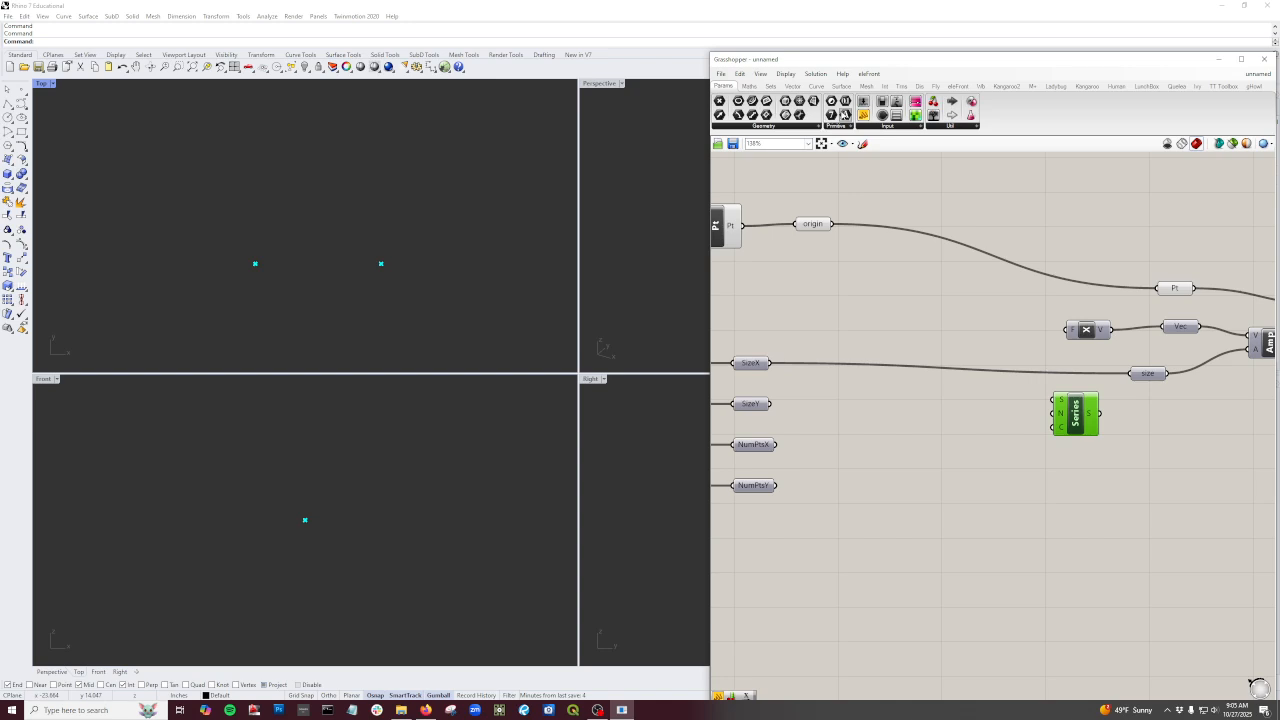
pyautogui.moveTo(832, 115); pyautogui.dragTo(977, 429)
pyautogui.rightClick(978, 430)
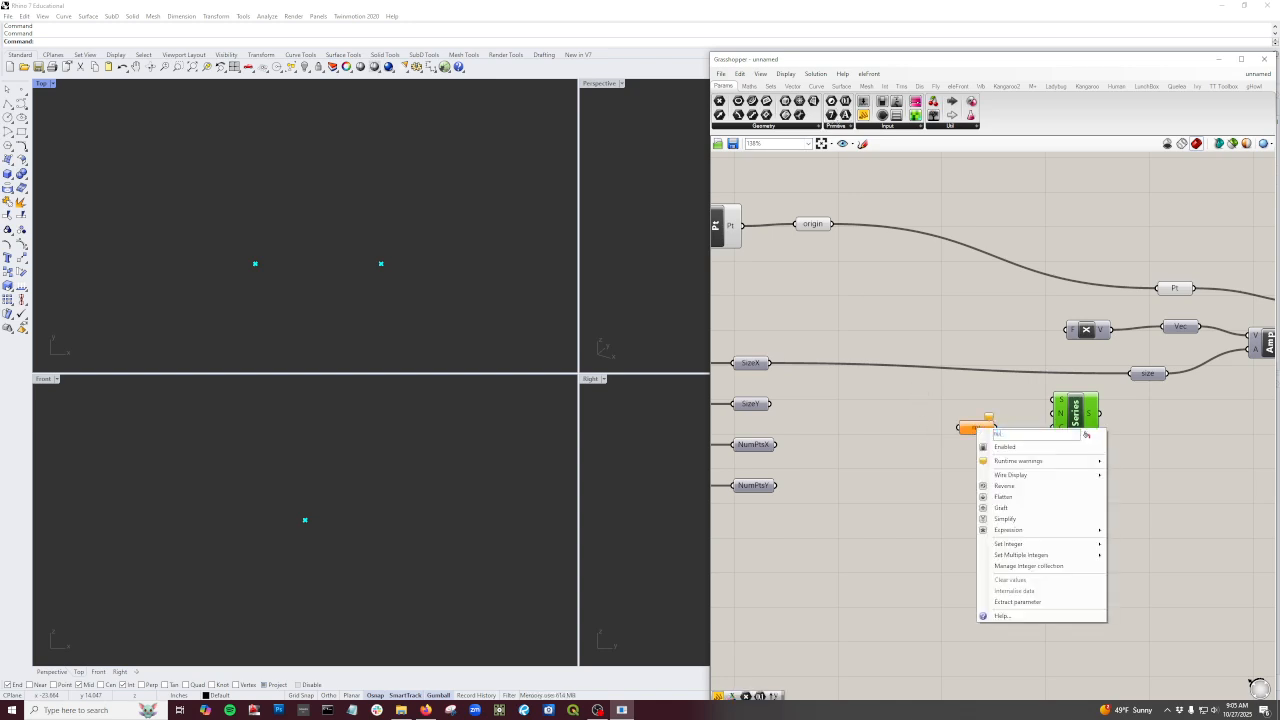
pyautogui.write('numPoints')
pyautogui.press('Return')
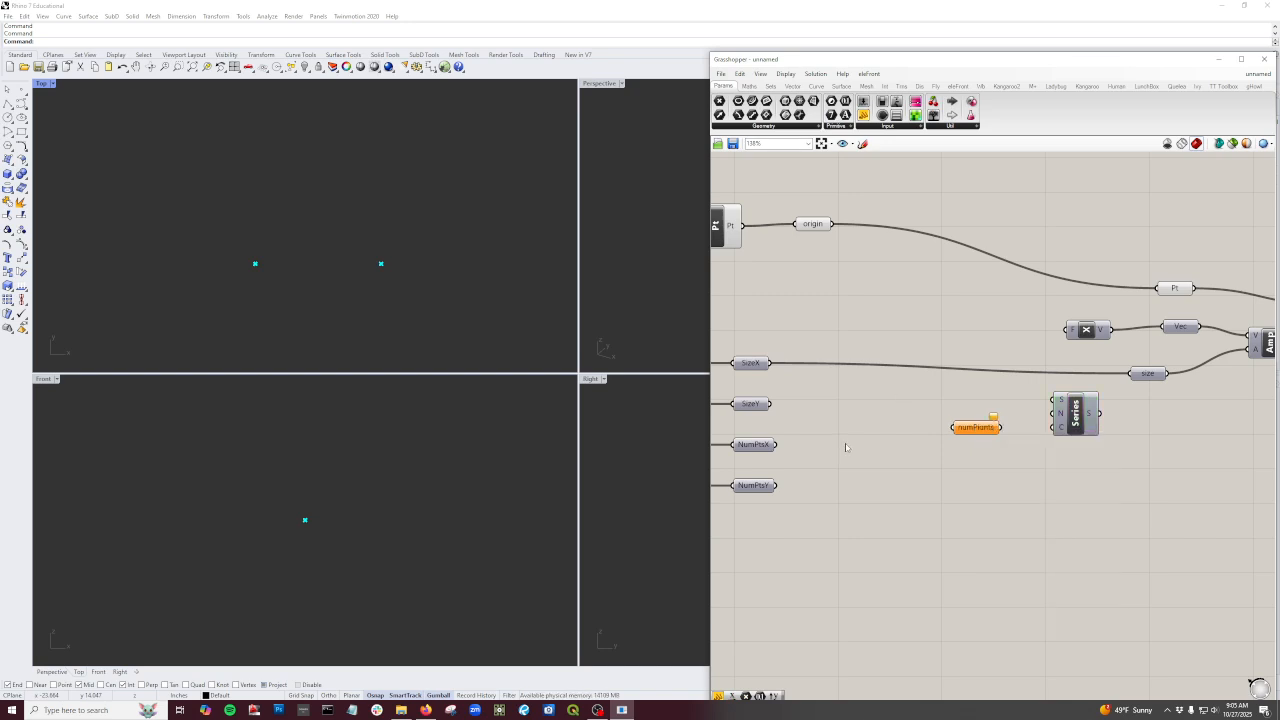
# Step: Connect NumPtsX to the numPionts parameter, wire that into the Series Count input, and inspect the Series output
pyautogui.moveTo(770, 449); pyautogui.dragTo(955, 428)
pyautogui.scroll(1, 1066, 442)
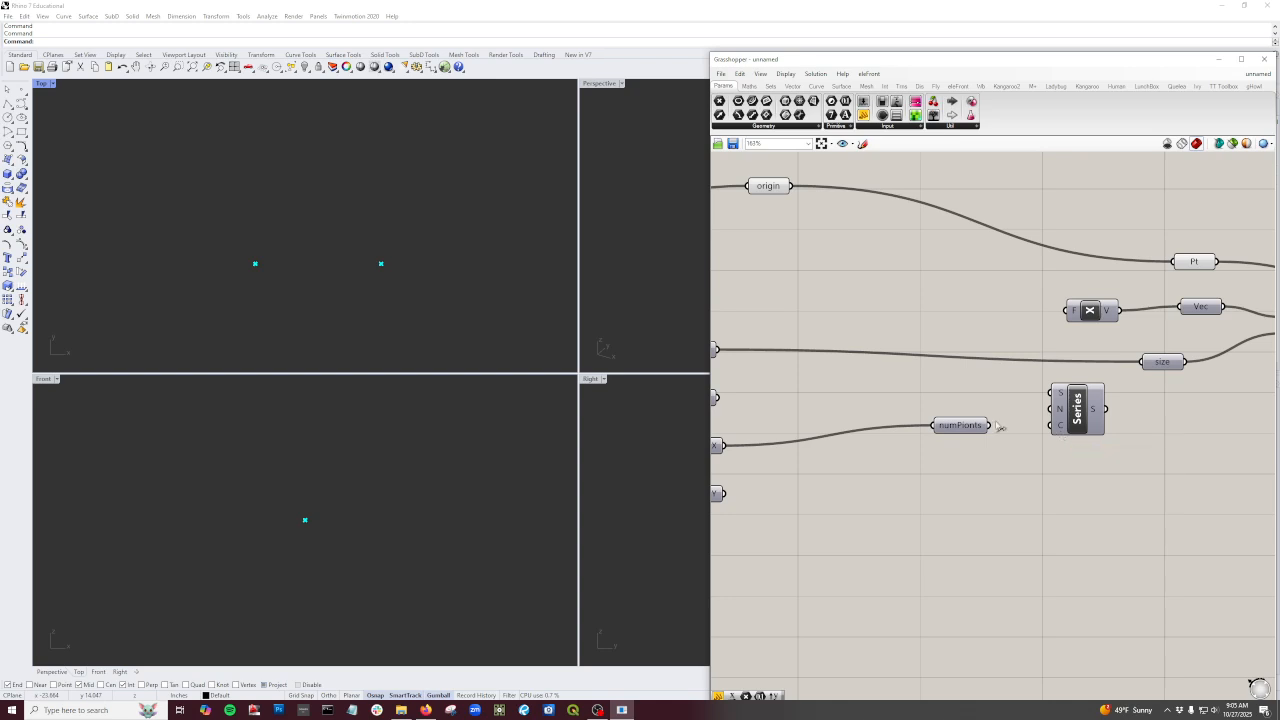
pyautogui.moveTo(991, 426); pyautogui.dragTo(1055, 427)
pyautogui.moveTo(994, 486); pyautogui.dragTo(1114, 486, button='right')
pyautogui.scroll(-2, 1114, 486)
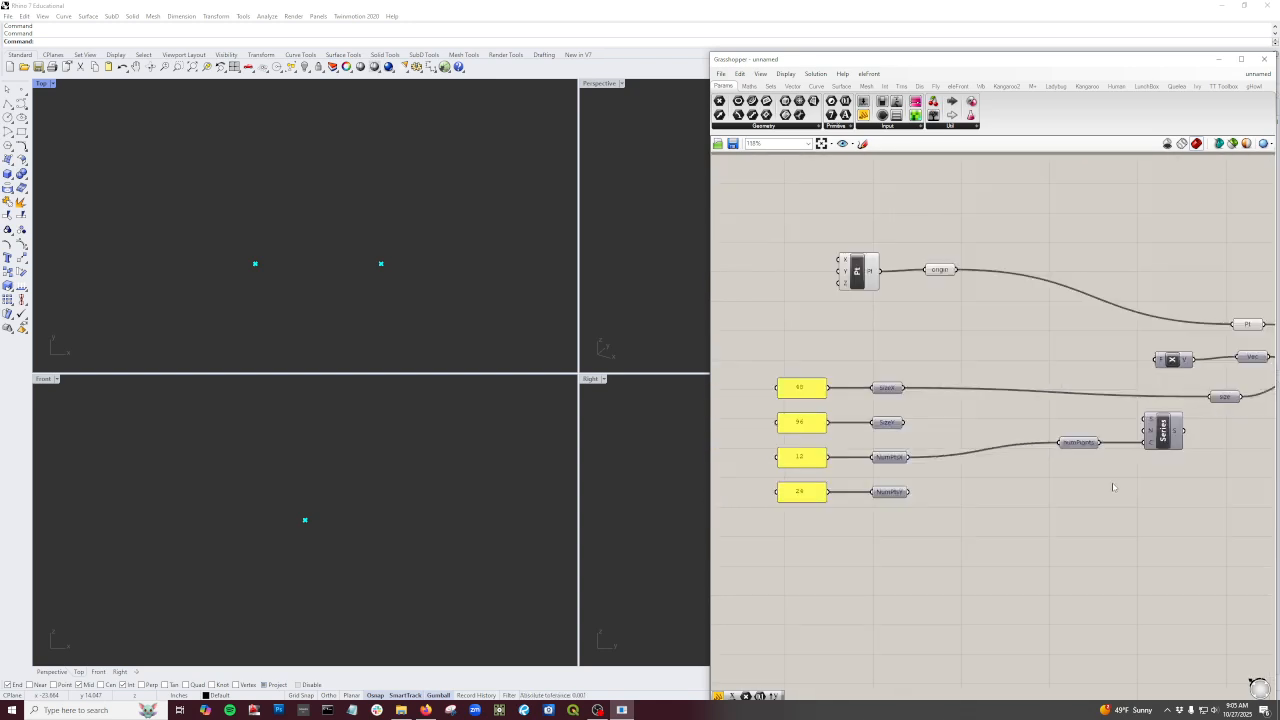
pyautogui.scroll(2, 1162, 458)
pyautogui.moveTo(1180, 420)
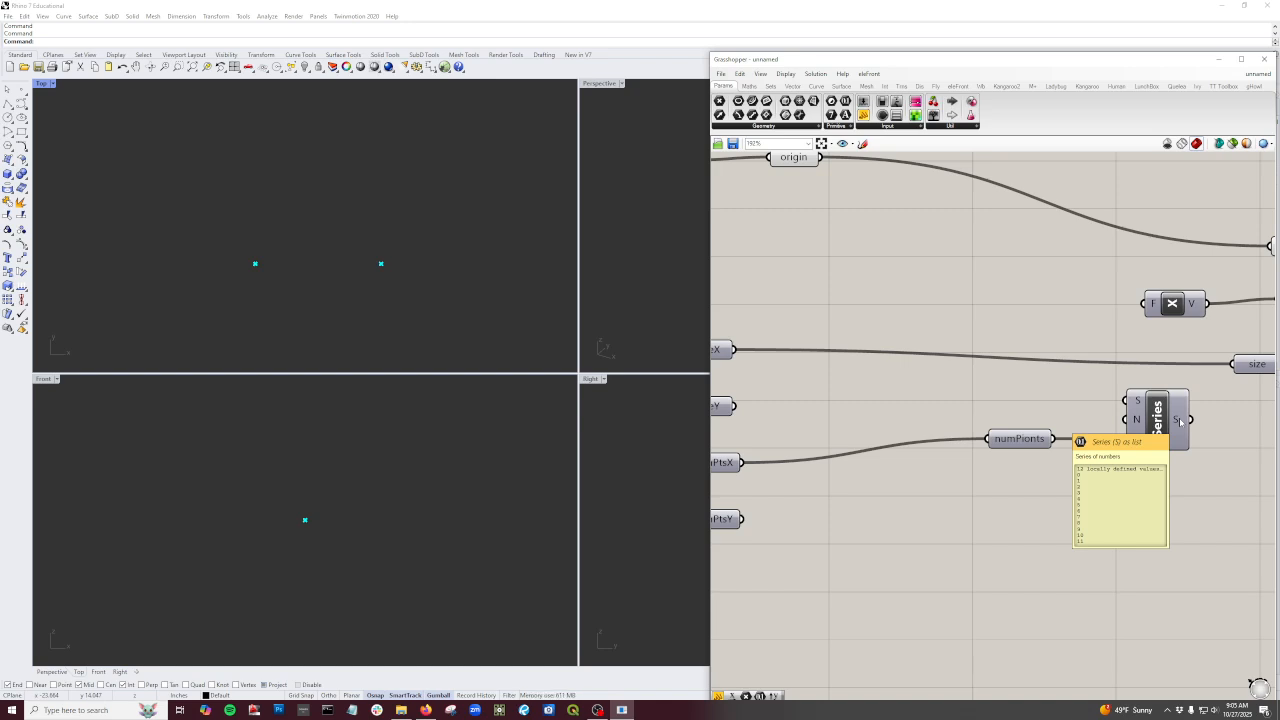
# Step: Add an Integer parameter above numPionts, rename it Size, and connect SizeX to it
pyautogui.scroll(-4, 1042, 520)
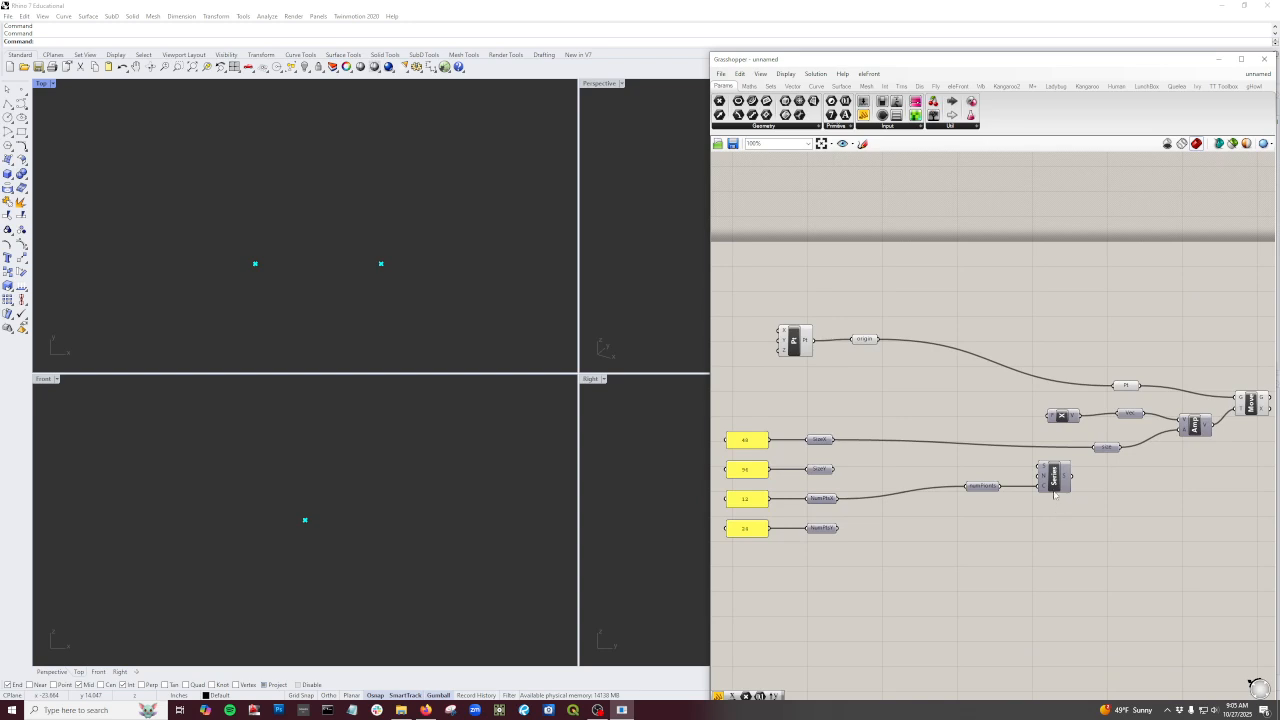
pyautogui.scroll(1, 972, 516)
pyautogui.moveTo(958, 487); pyautogui.dragTo(978, 491)
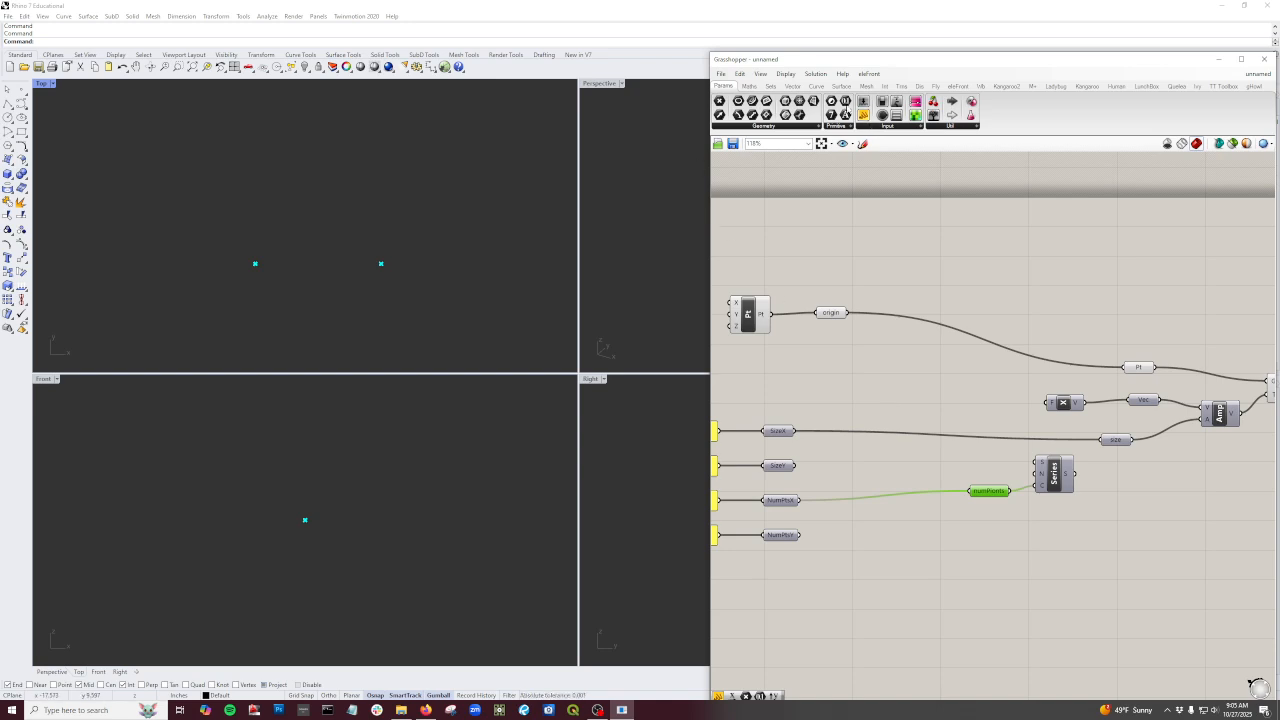
pyautogui.moveTo(831, 115); pyautogui.dragTo(906, 466)
pyautogui.rightClick(906, 464)
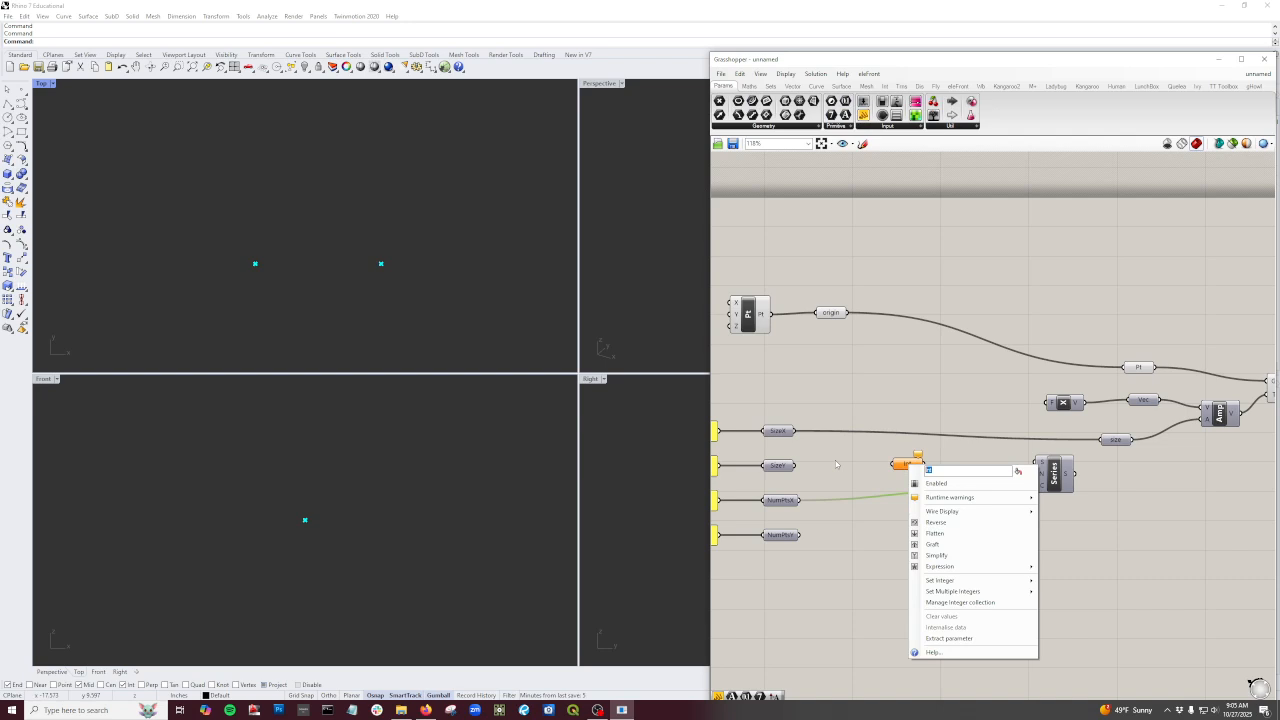
pyautogui.write('B')
pyautogui.write('ize')
pyautogui.press('Return')
pyautogui.moveTo(795, 431); pyautogui.dragTo(890, 466)
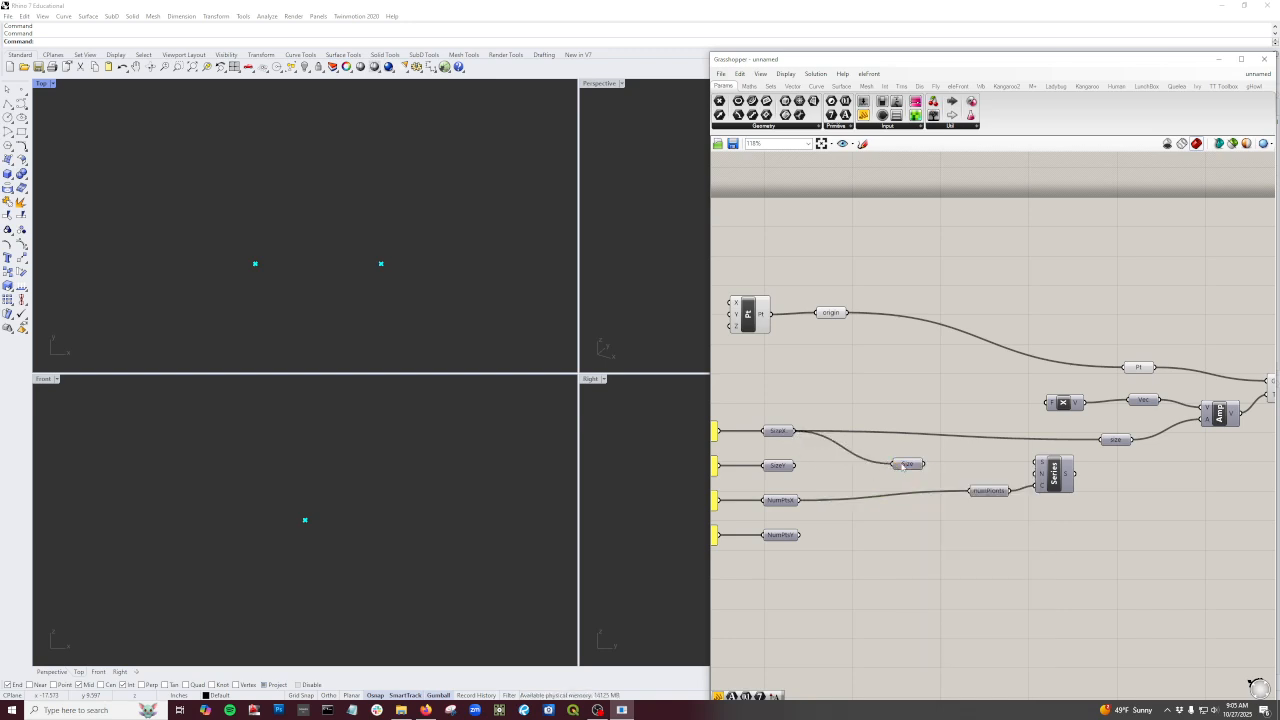
# Step: Add a Division component that divides Size by numPionts, and wire its result into the Series Step input and numPionts into Count
pyautogui.moveTo(995, 492); pyautogui.dragTo(961, 516)
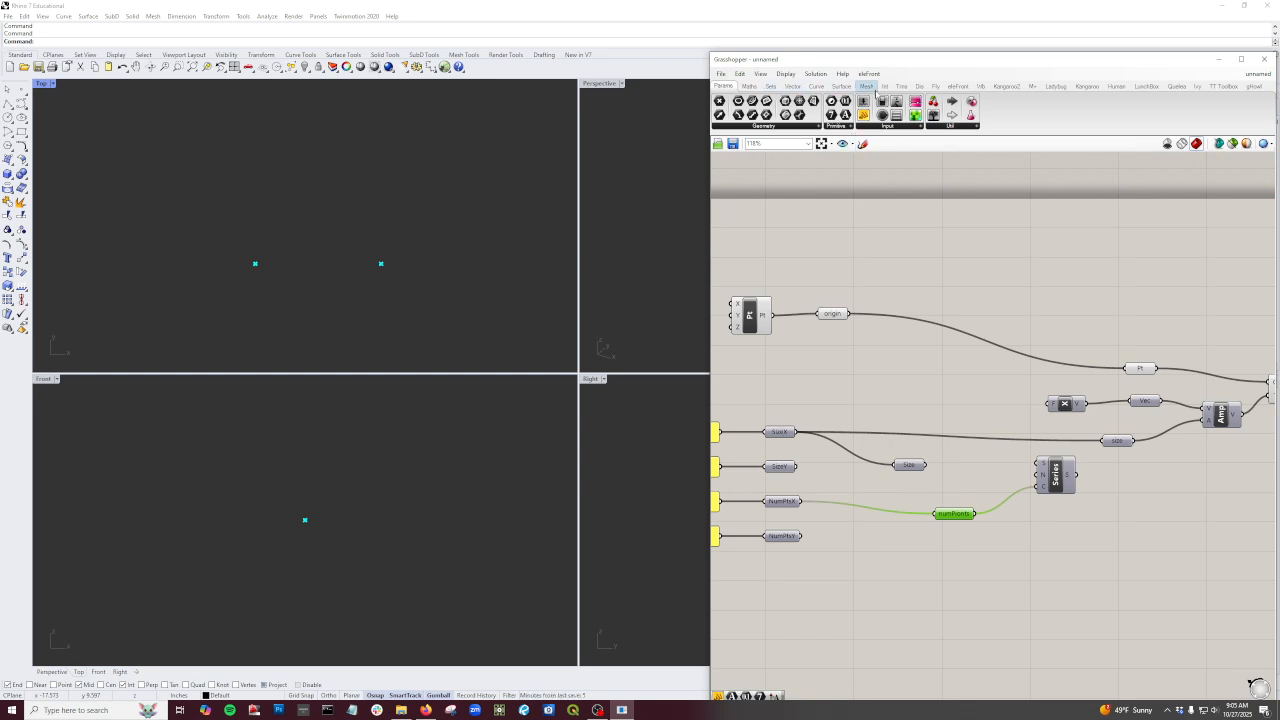
pyautogui.click(749, 86)
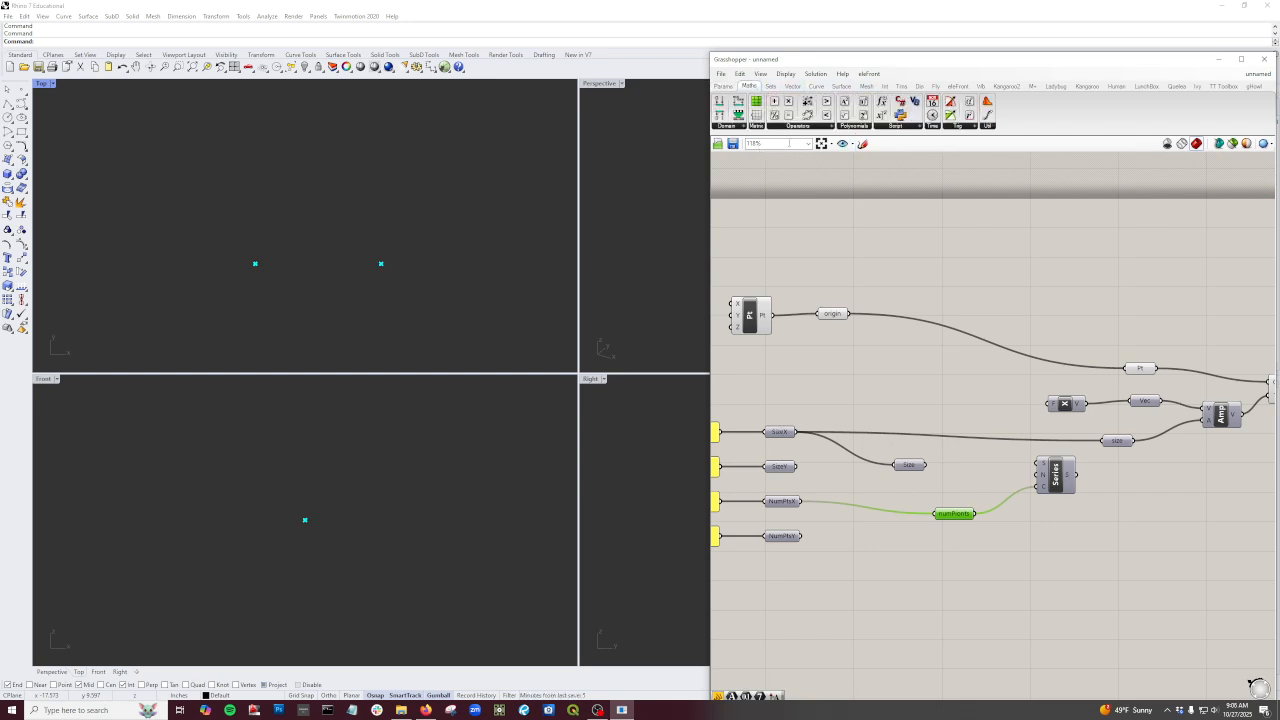
pyautogui.moveTo(775, 115); pyautogui.dragTo(1040, 488)
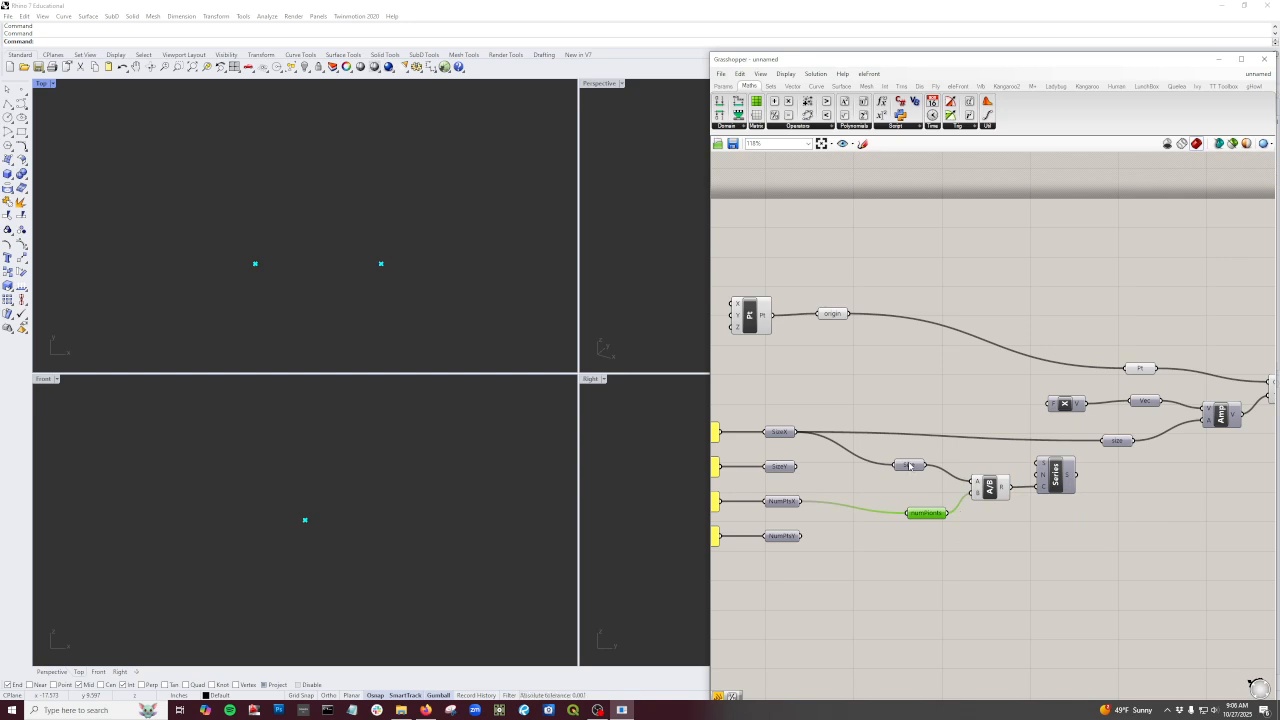
pyautogui.moveTo(851, 489); pyautogui.dragTo(894, 476, button='right')
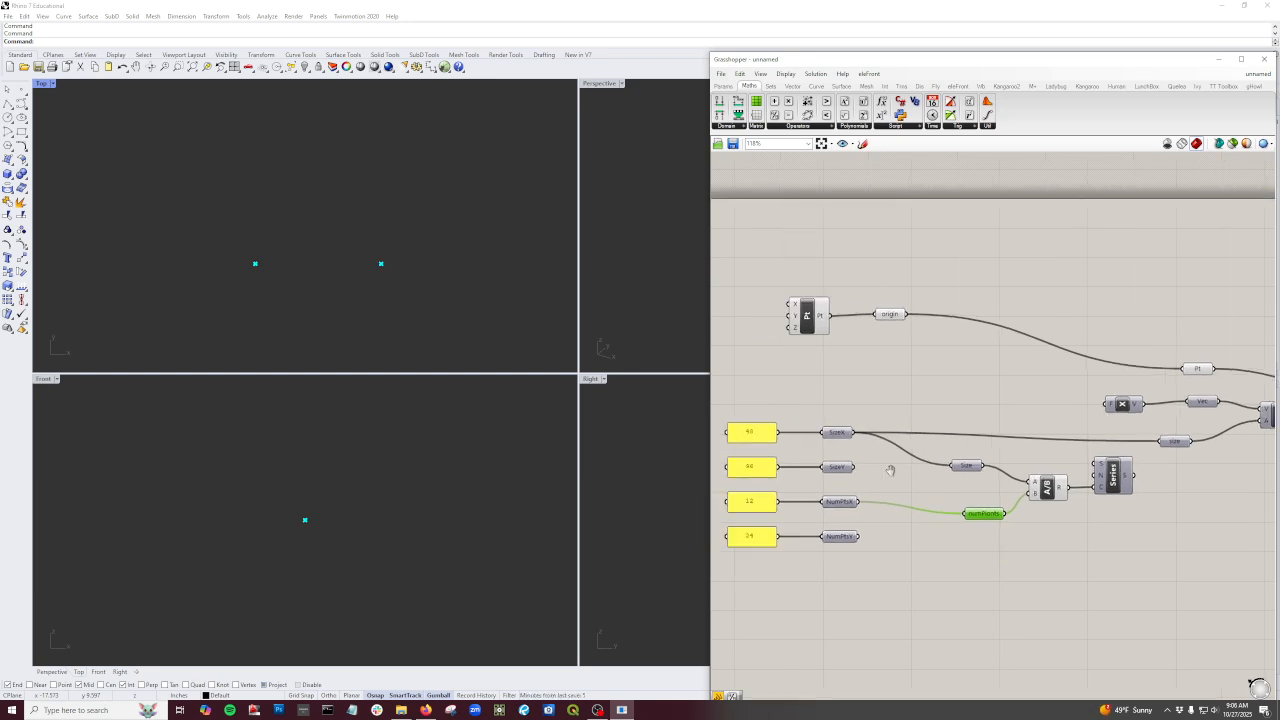
pyautogui.click(1043, 497)
pyautogui.moveTo(1068, 487); pyautogui.dragTo(1097, 484)
pyautogui.moveTo(1005, 513); pyautogui.dragTo(1099, 486)
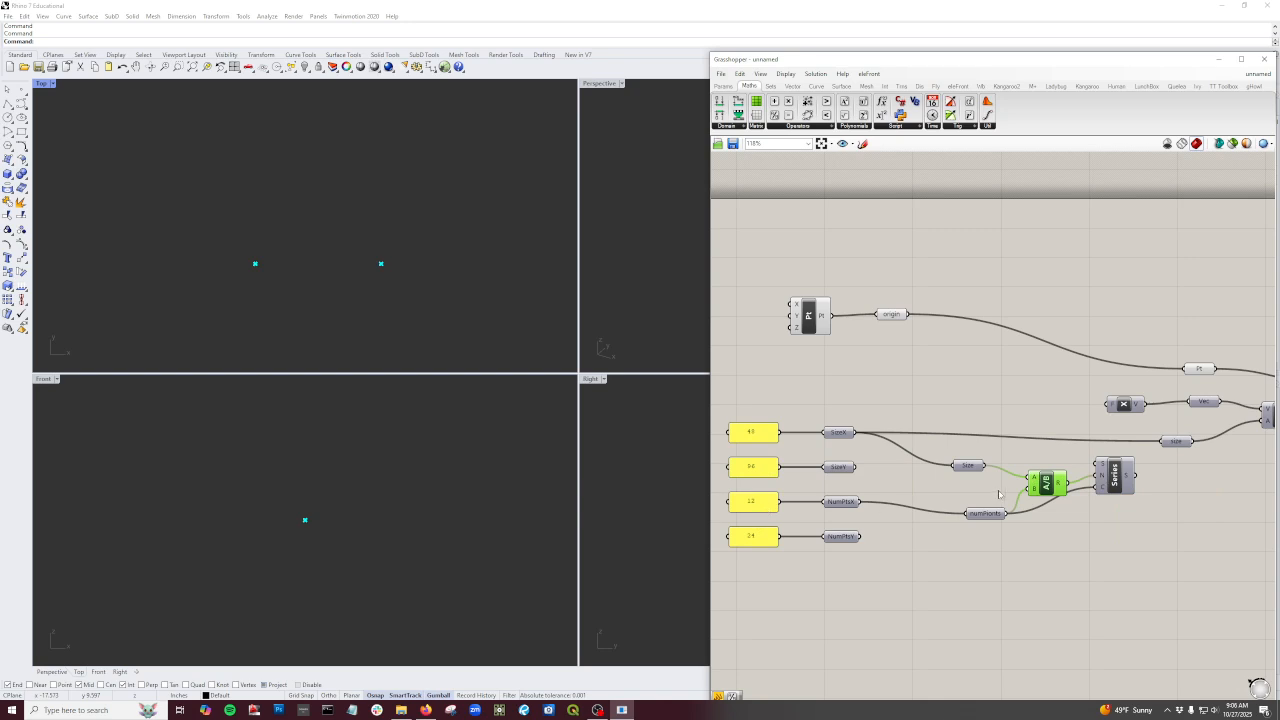
# Step: Inspect the list of values output by the Series component
pyautogui.click(1125, 481)
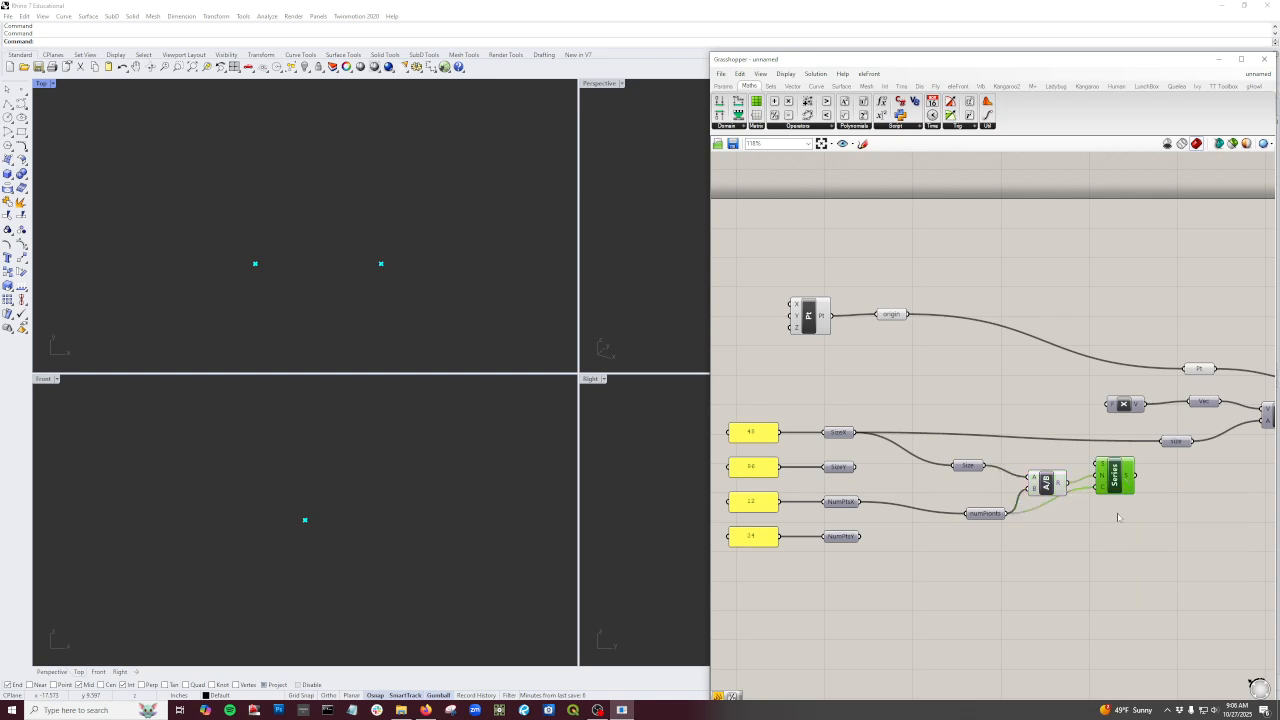
pyautogui.click(1118, 517)
pyautogui.moveTo(1127, 477)
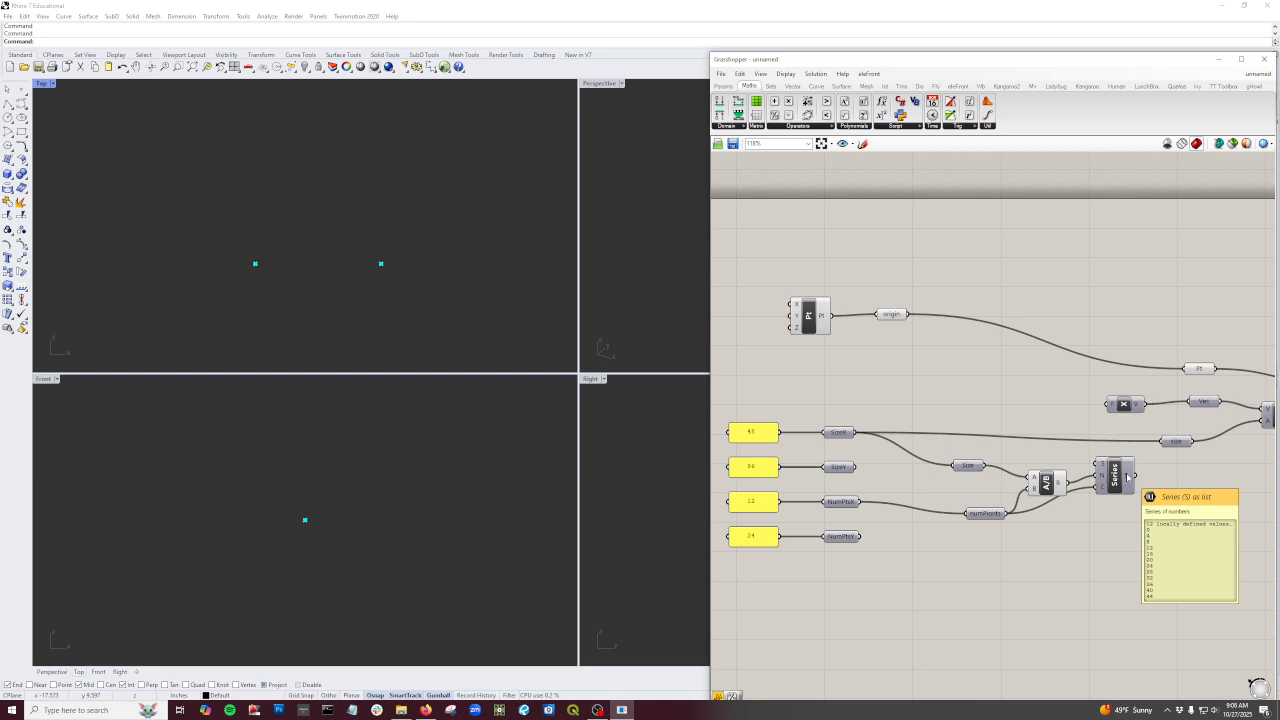
# Step: Reposition the Series and Division components, and connect the Series output to the size parameter feeding Amplitude in place of SizeX
pyautogui.moveTo(1116, 484); pyautogui.dragTo(1154, 509)
pyautogui.moveTo(1046, 484); pyautogui.dragTo(1061, 479)
pyautogui.moveTo(1153, 500); pyautogui.dragTo(1135, 492)
pyautogui.moveTo(1188, 492); pyautogui.dragTo(1075, 518, button='right')
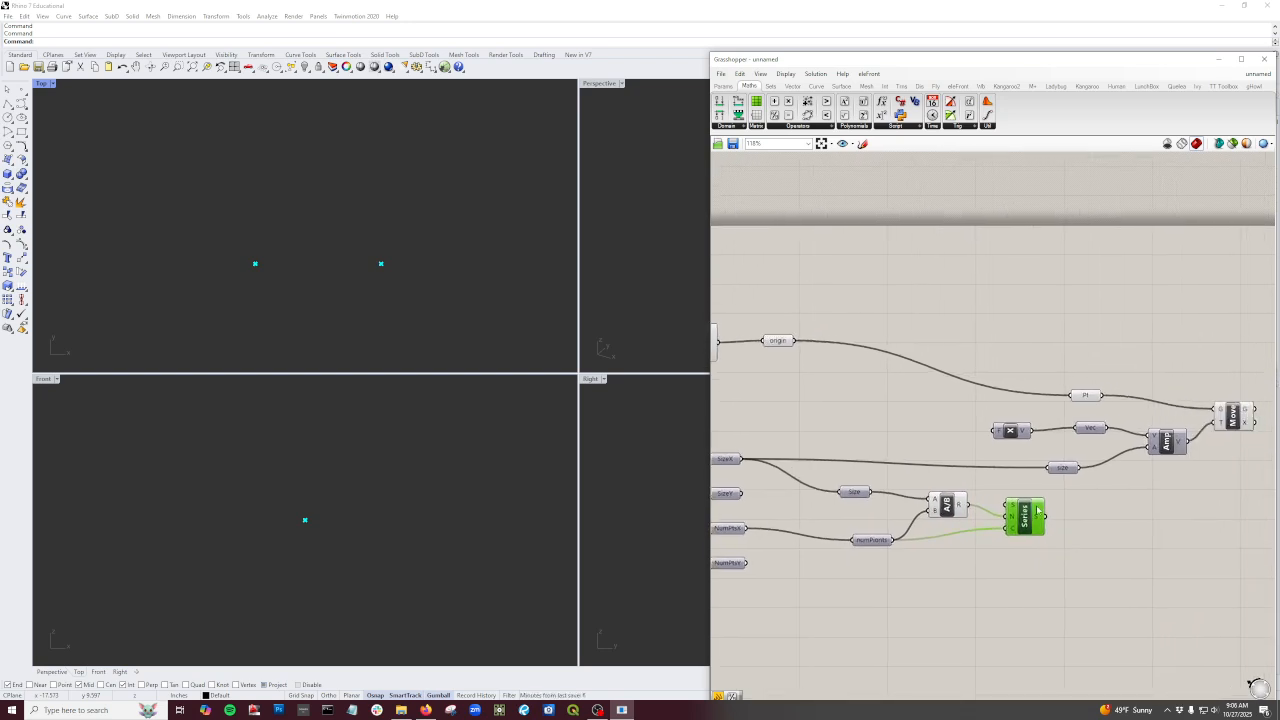
pyautogui.moveTo(1043, 516); pyautogui.dragTo(1054, 469)
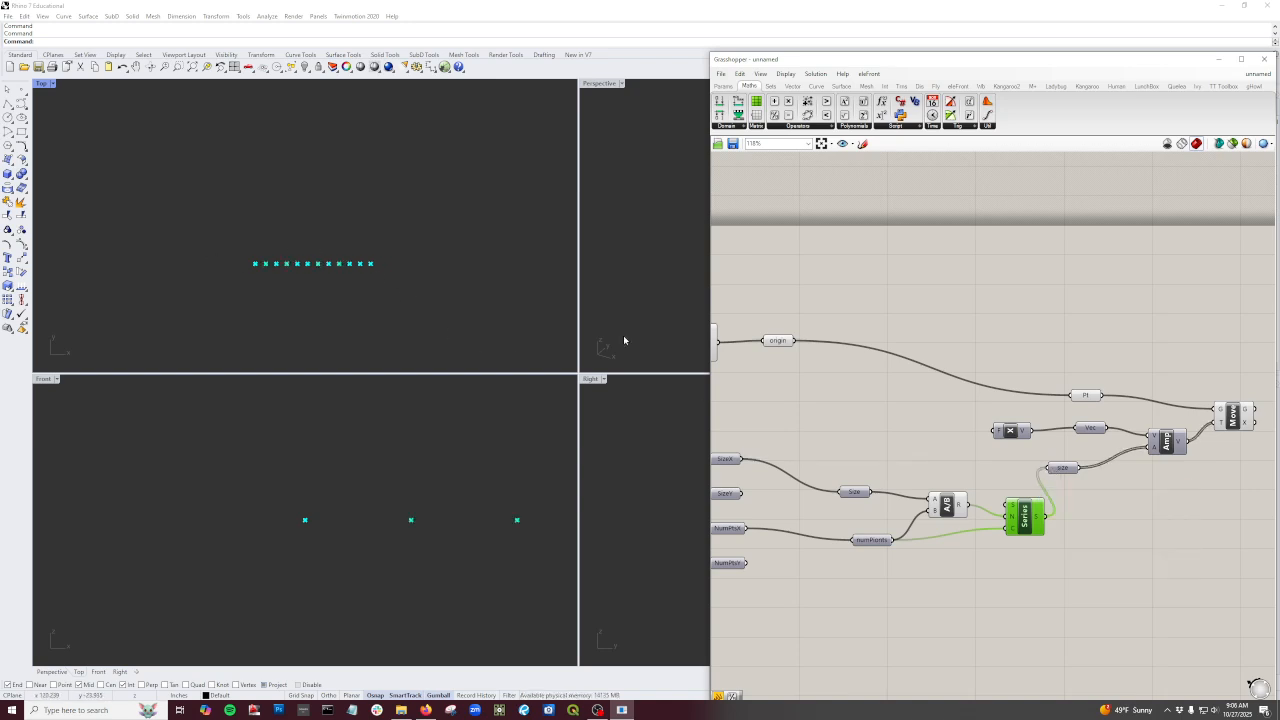
# Step: Inspect the size and Amplitude values, and select the Move component to examine its points in the Top viewport
pyautogui.moveTo(1068, 473)
pyautogui.moveTo(1179, 443)
pyautogui.click(1233, 416)
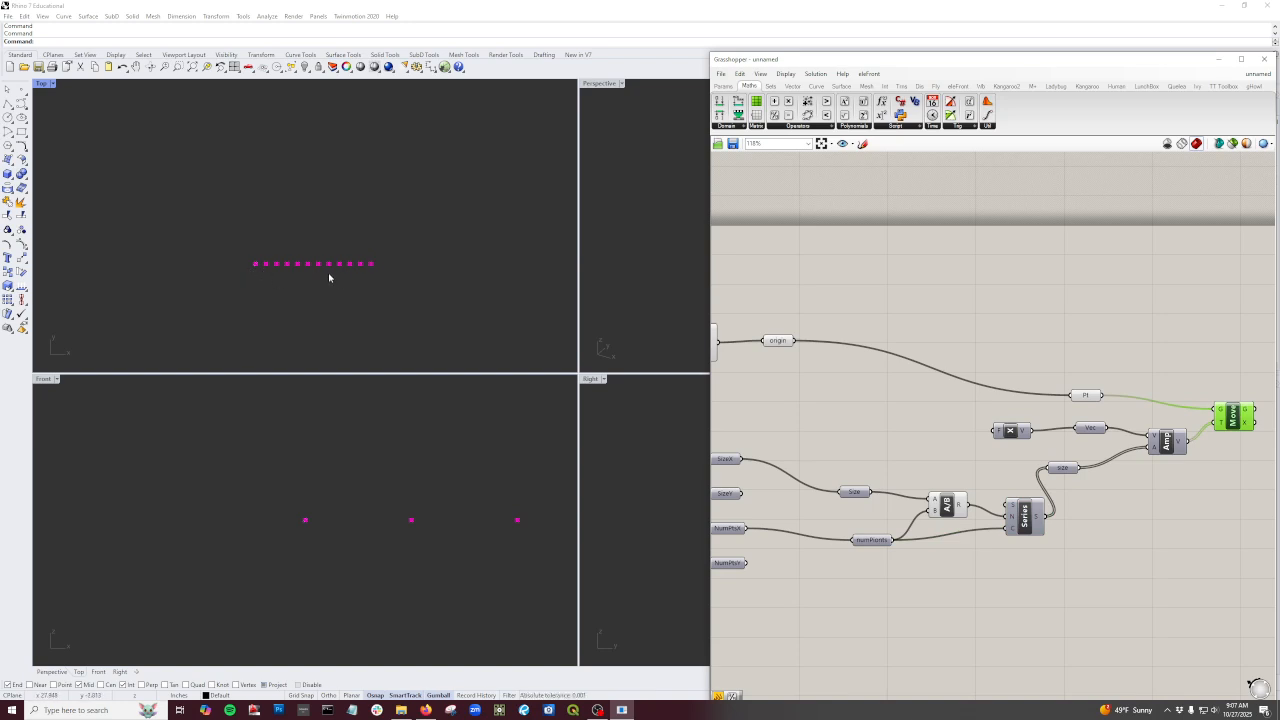
pyautogui.scroll(2, 341, 274)
pyautogui.moveTo(863, 562); pyautogui.dragTo(922, 590, button='right')
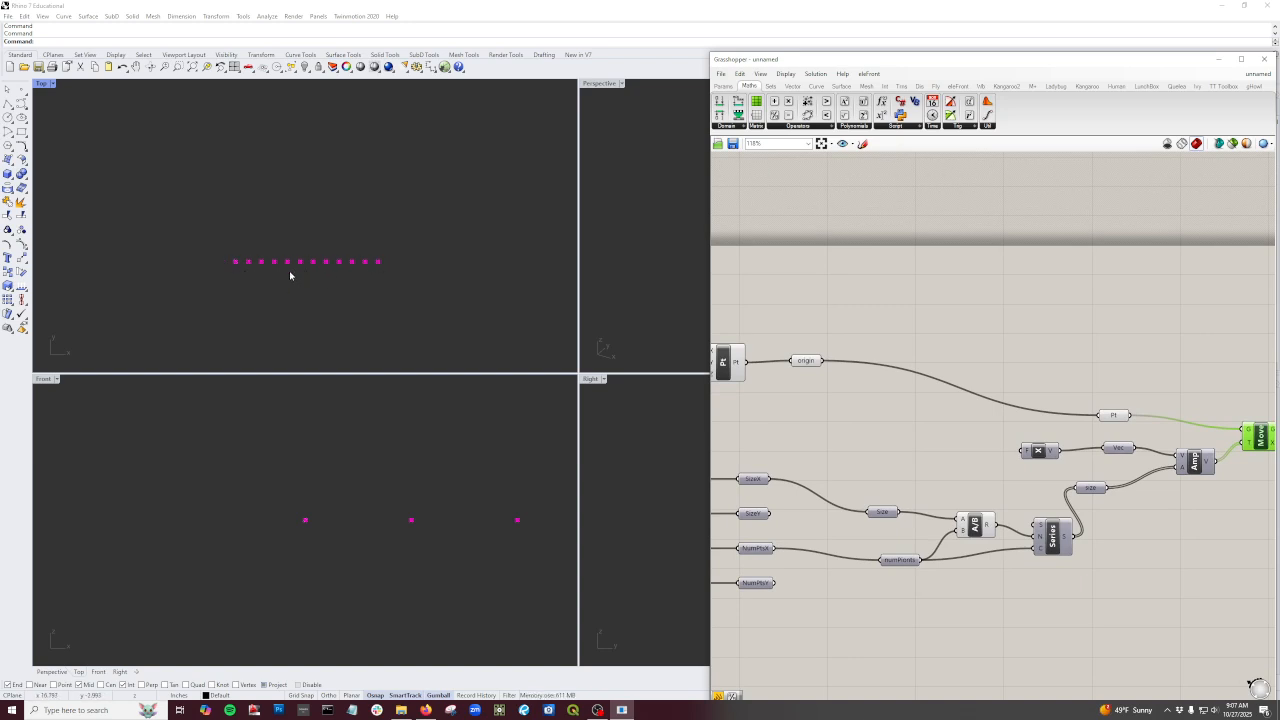
# Step: Spread the Division component and numPionts apart, and add a Subtraction component fed by numPionts between them
pyautogui.moveTo(973, 527); pyautogui.dragTo(977, 487)
pyautogui.moveTo(899, 560); pyautogui.dragTo(903, 569)
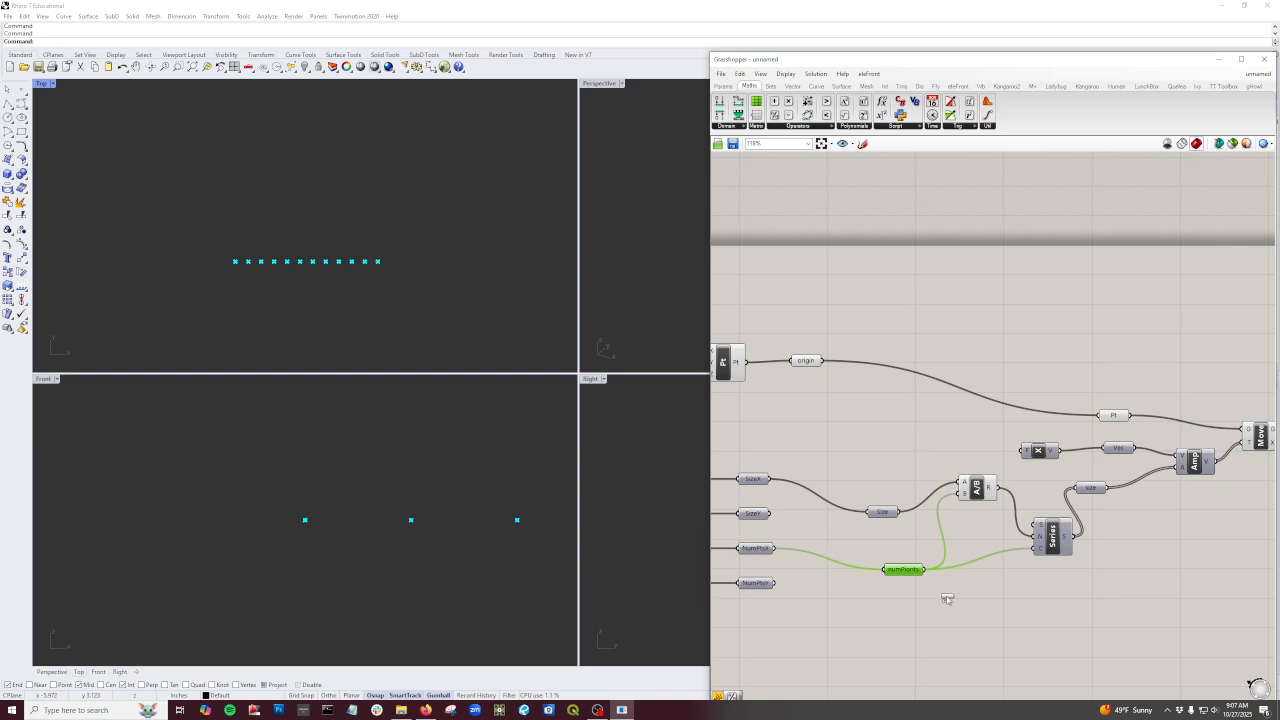
pyautogui.moveTo(959, 549); pyautogui.dragTo(944, 538)
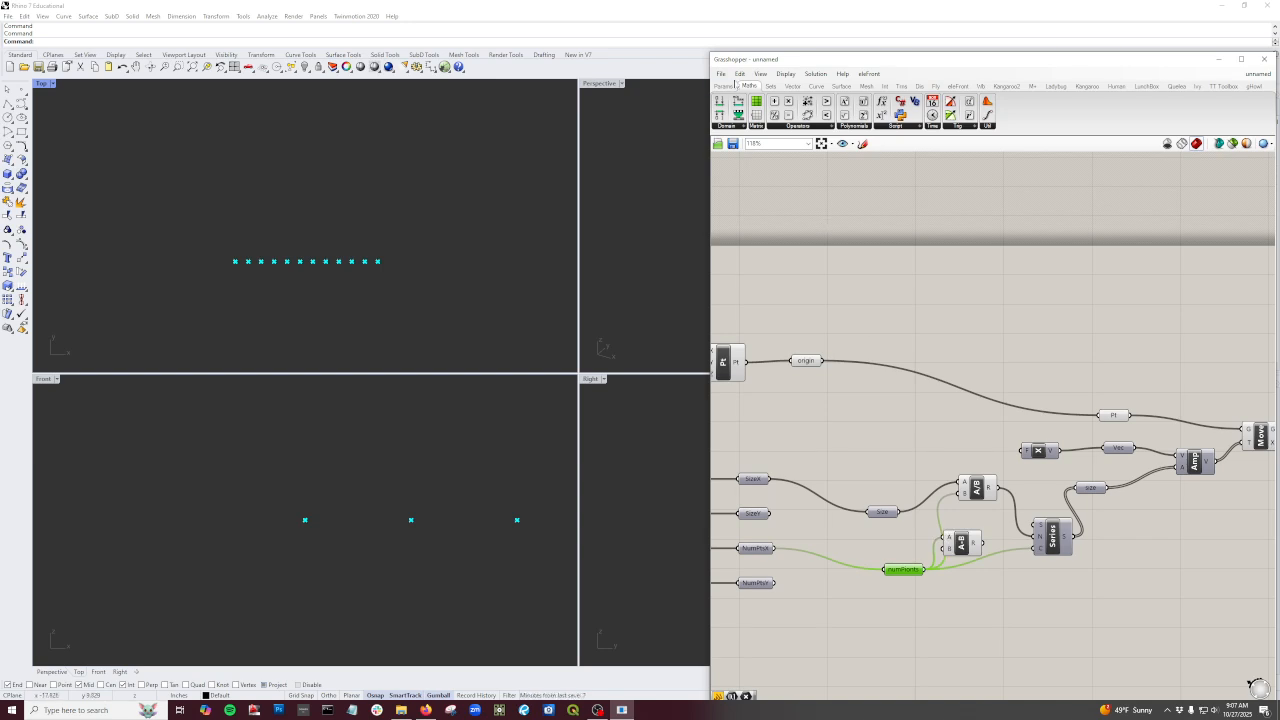
# Step: Add a panel containing 1, shrink it, and connect it to the Subtraction component's B input
pyautogui.click(722, 86)
pyautogui.moveTo(864, 116); pyautogui.dragTo(883, 550)
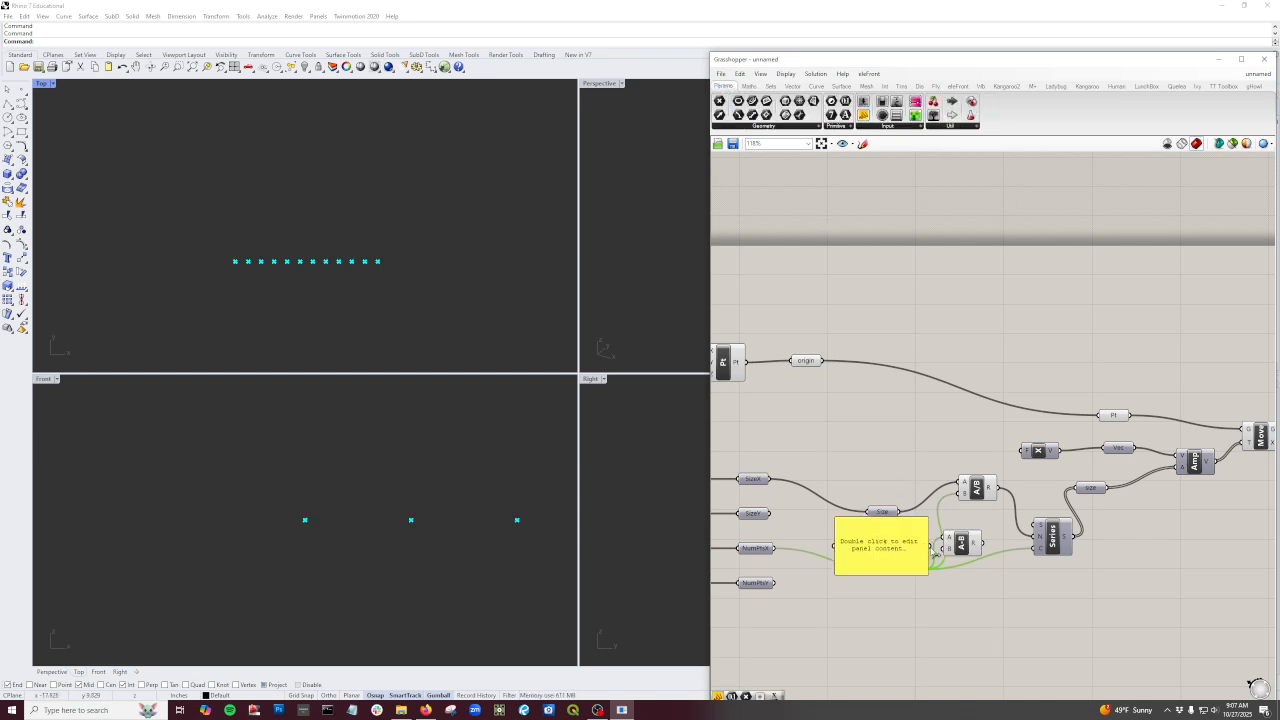
pyautogui.click(888, 554)
pyautogui.doubleClick(888, 554)
pyautogui.write('1')
pyautogui.click(905, 627)
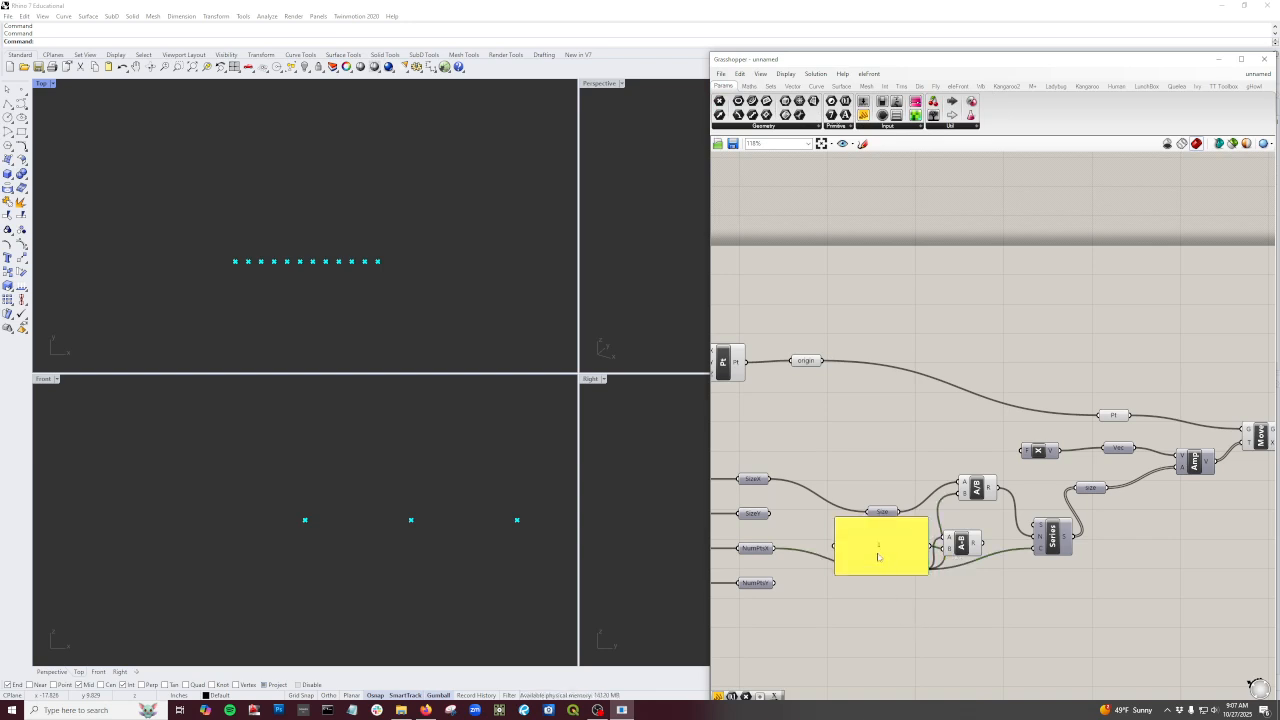
pyautogui.moveTo(840, 528); pyautogui.dragTo(882, 550)
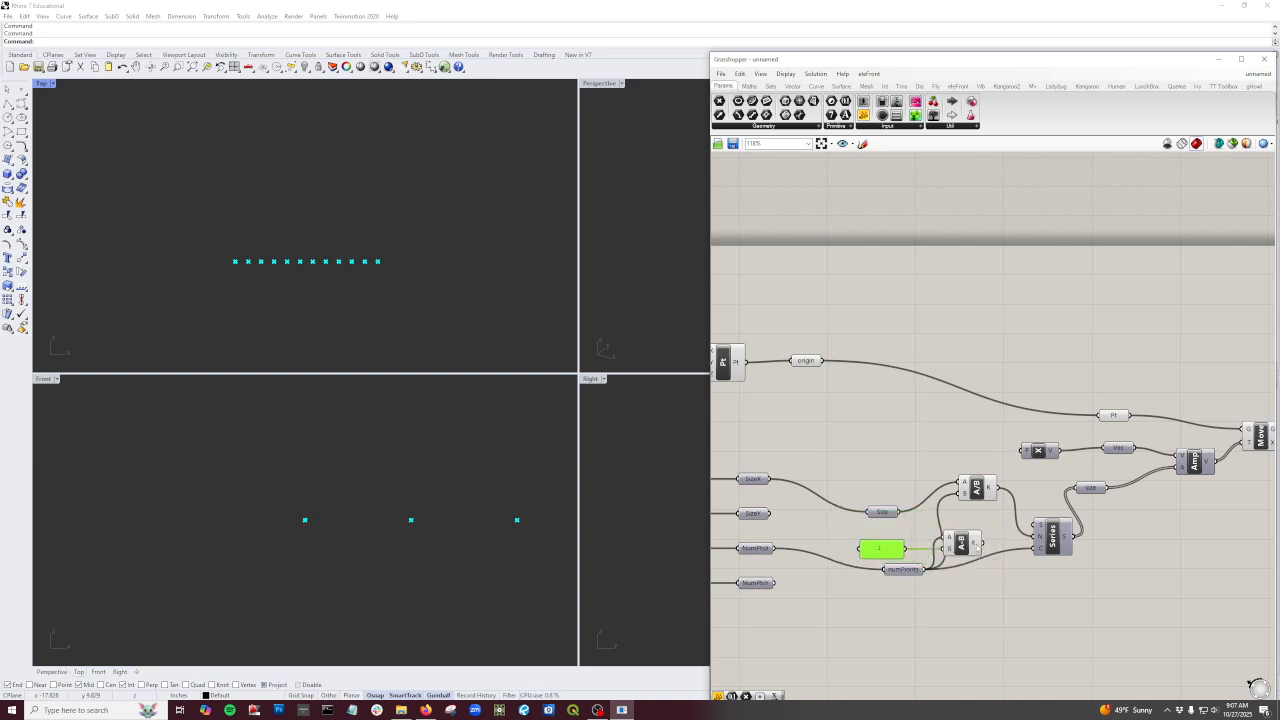
# Step: Wire the Subtraction result into the Division component's B input and inspect the Series output
pyautogui.moveTo(984, 543); pyautogui.dragTo(964, 494)
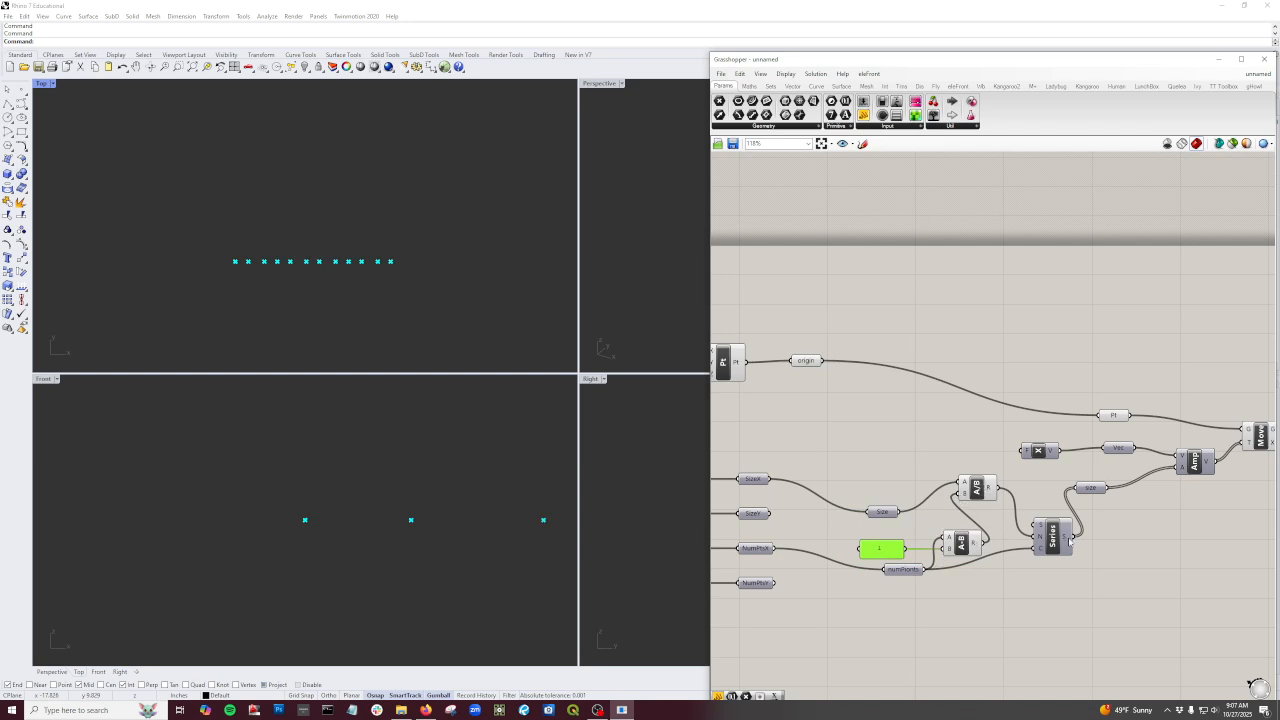
pyautogui.moveTo(1068, 538)
pyautogui.moveTo(820, 483); pyautogui.dragTo(970, 429, button='right')
pyautogui.moveTo(1030, 508); pyautogui.dragTo(925, 503, button='right')
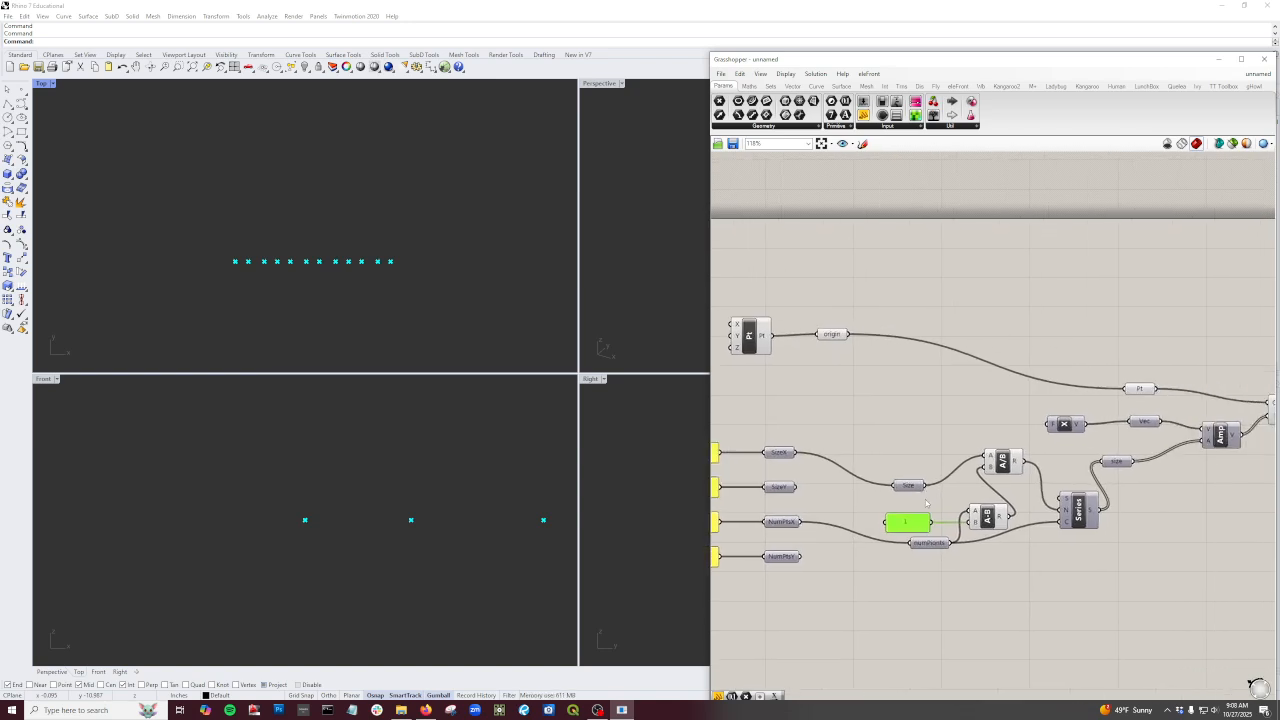
# Step: Rearrange the Size, numPionts, Pt, Unit X and Vec components into a column close to the input parameters
pyautogui.moveTo(912, 530); pyautogui.dragTo(886, 451)
pyautogui.moveTo(891, 519); pyautogui.dragTo(889, 511)
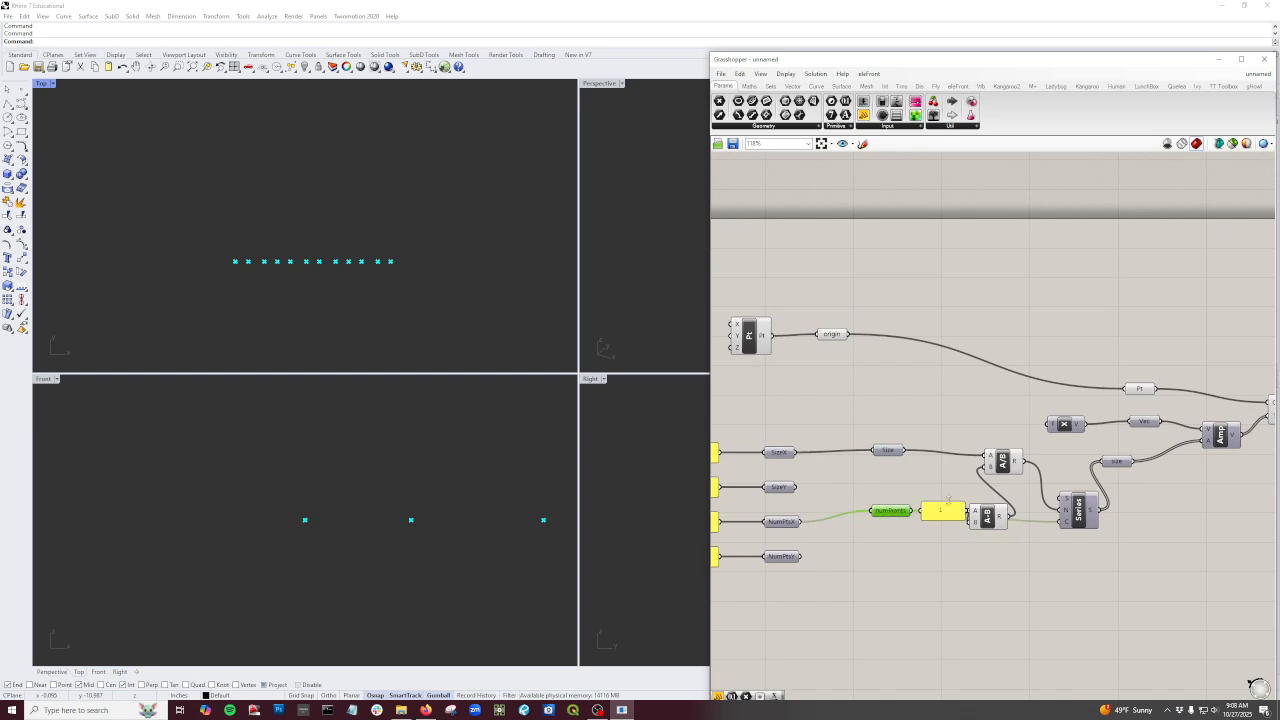
pyautogui.moveTo(1140, 388); pyautogui.dragTo(916, 383)
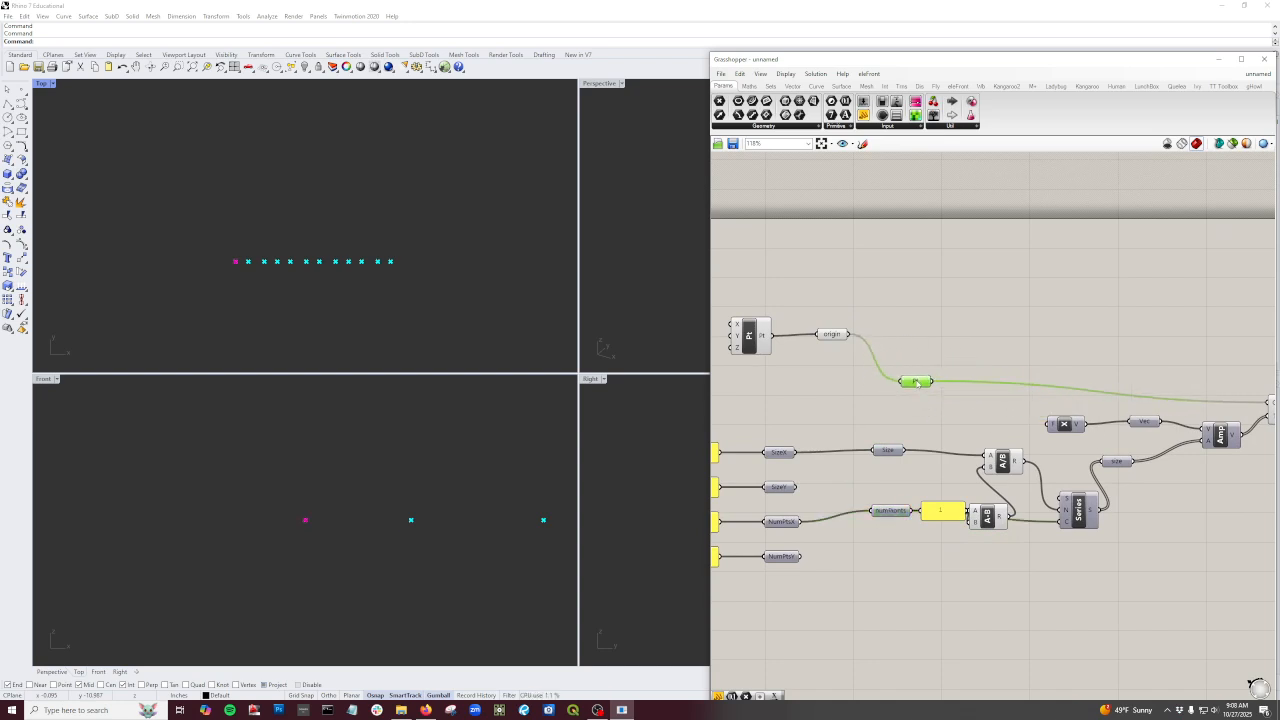
pyautogui.moveTo(1064, 425); pyautogui.dragTo(843, 404)
pyautogui.moveTo(1149, 424); pyautogui.dragTo(922, 420)
# Step: Add two chained Point parameters after the Move component's Geometry output, and place the first one close to Move
pyautogui.moveTo(1170, 403); pyautogui.dragTo(997, 408, button='right')
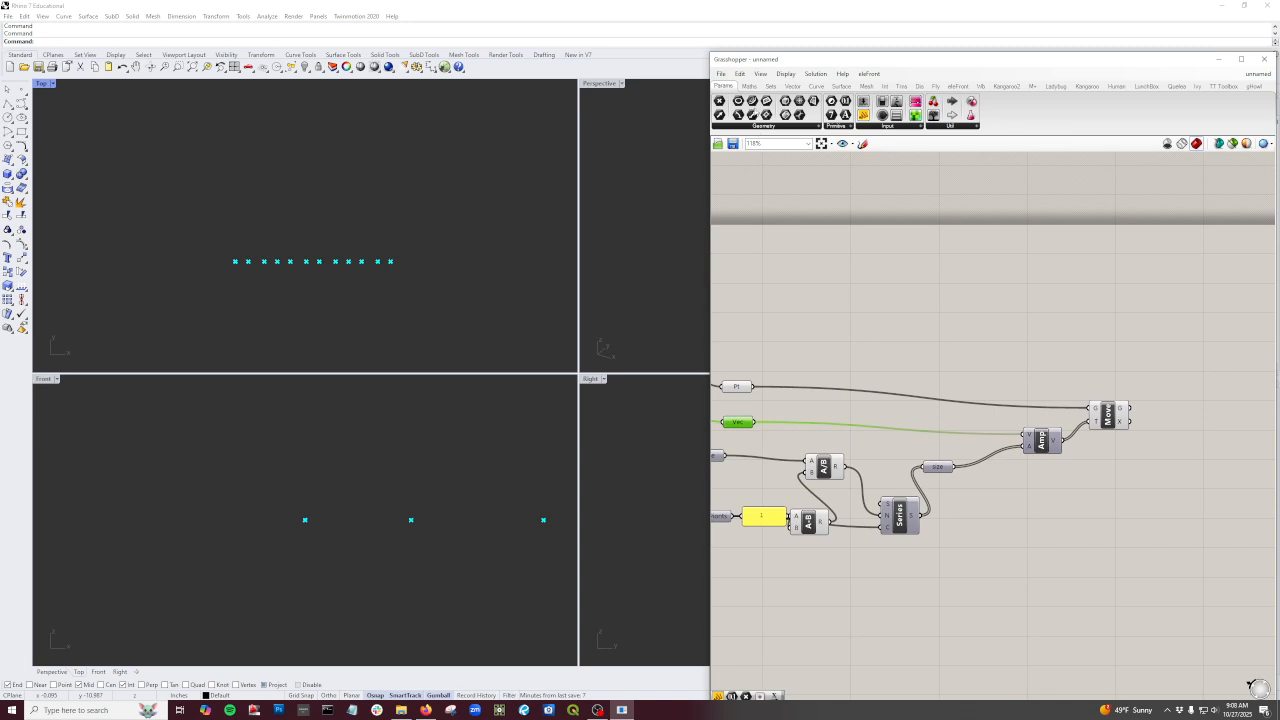
pyautogui.moveTo(722, 105); pyautogui.dragTo(1167, 406)
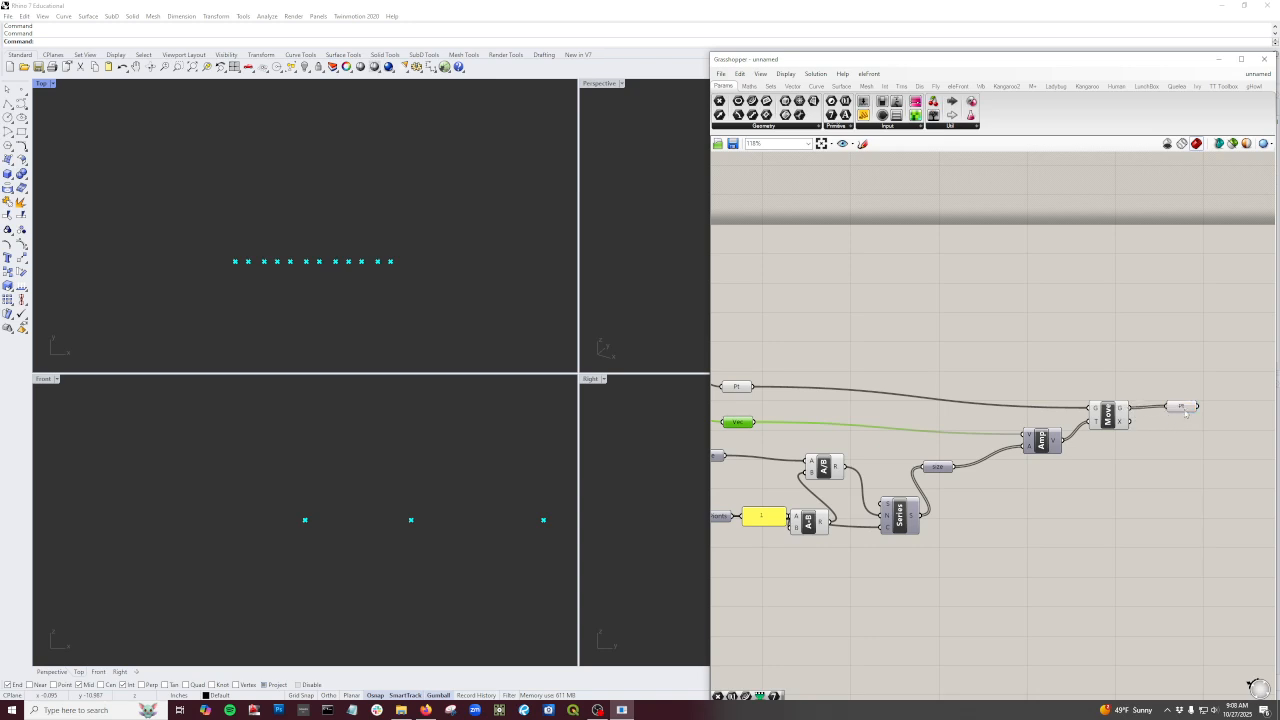
pyautogui.click(1182, 407)
pyautogui.moveTo(1153, 487); pyautogui.dragTo(1016, 532, button='right')
pyautogui.moveTo(1058, 436); pyautogui.dragTo(1080, 456)
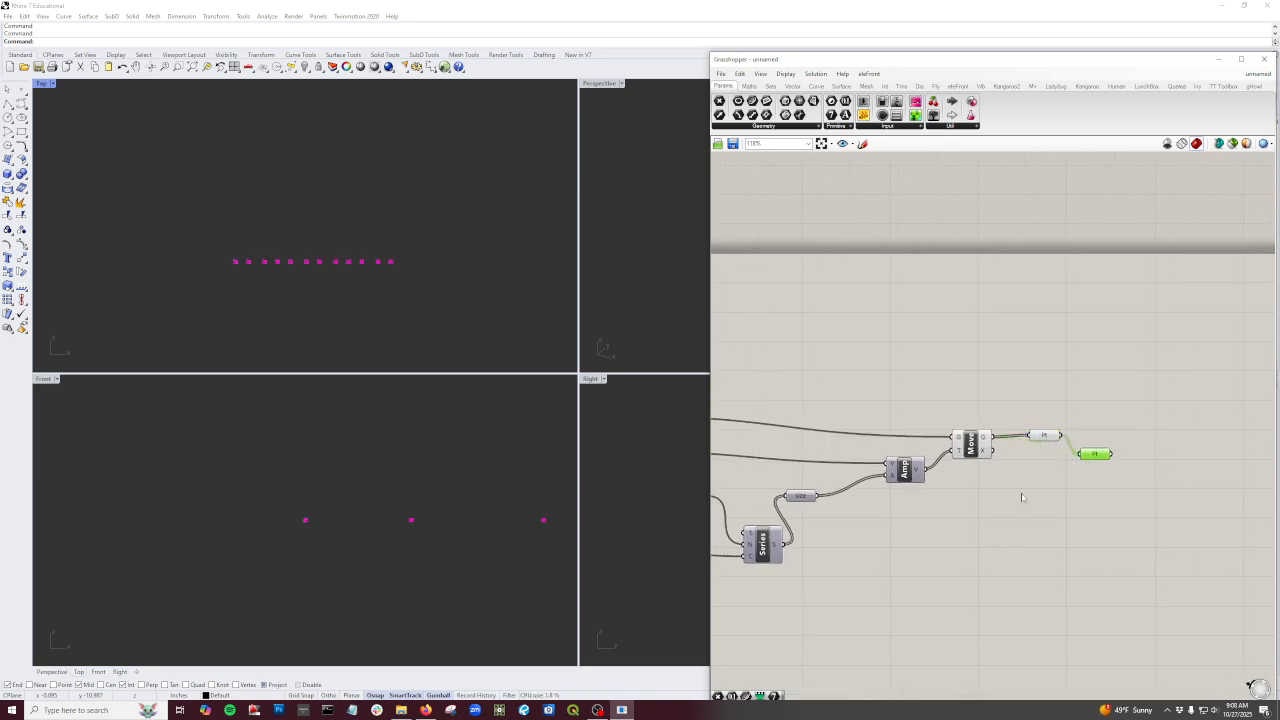
pyautogui.moveTo(993, 492); pyautogui.dragTo(1146, 485, button='right')
pyautogui.scroll(-2, 1146, 488)
pyautogui.click(1128, 453)
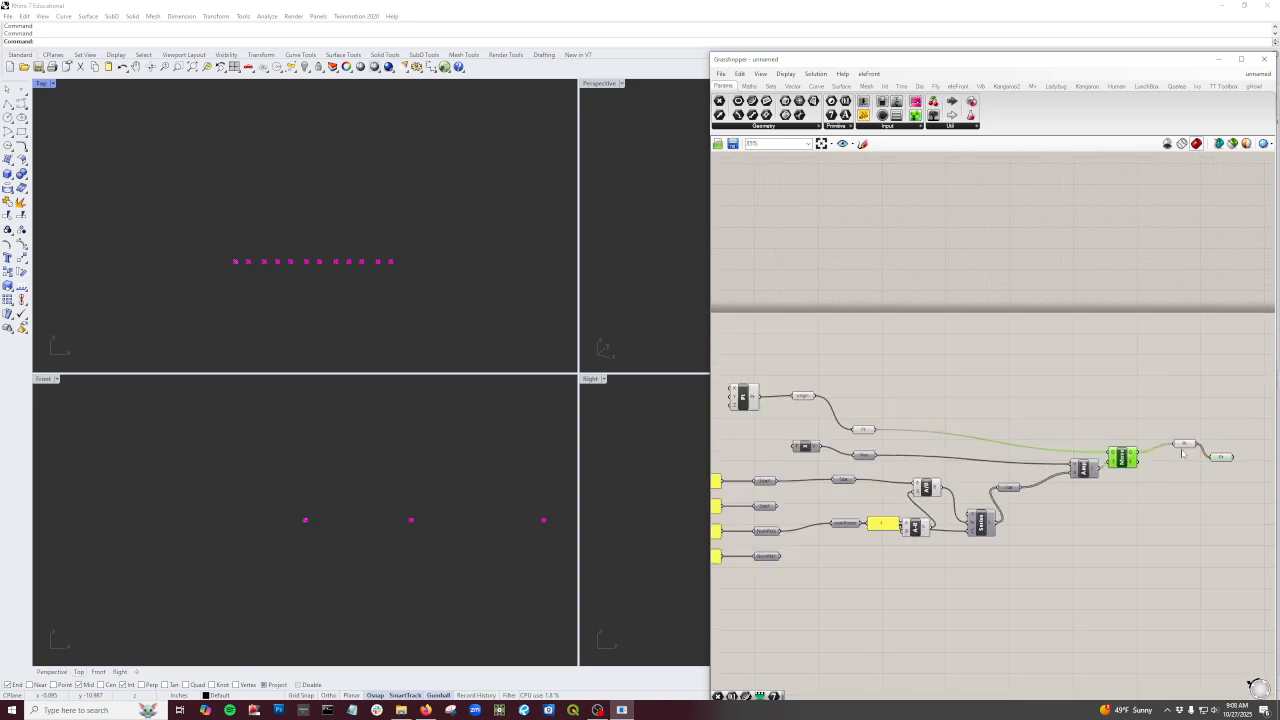
pyautogui.moveTo(1187, 448); pyautogui.dragTo(1174, 455)
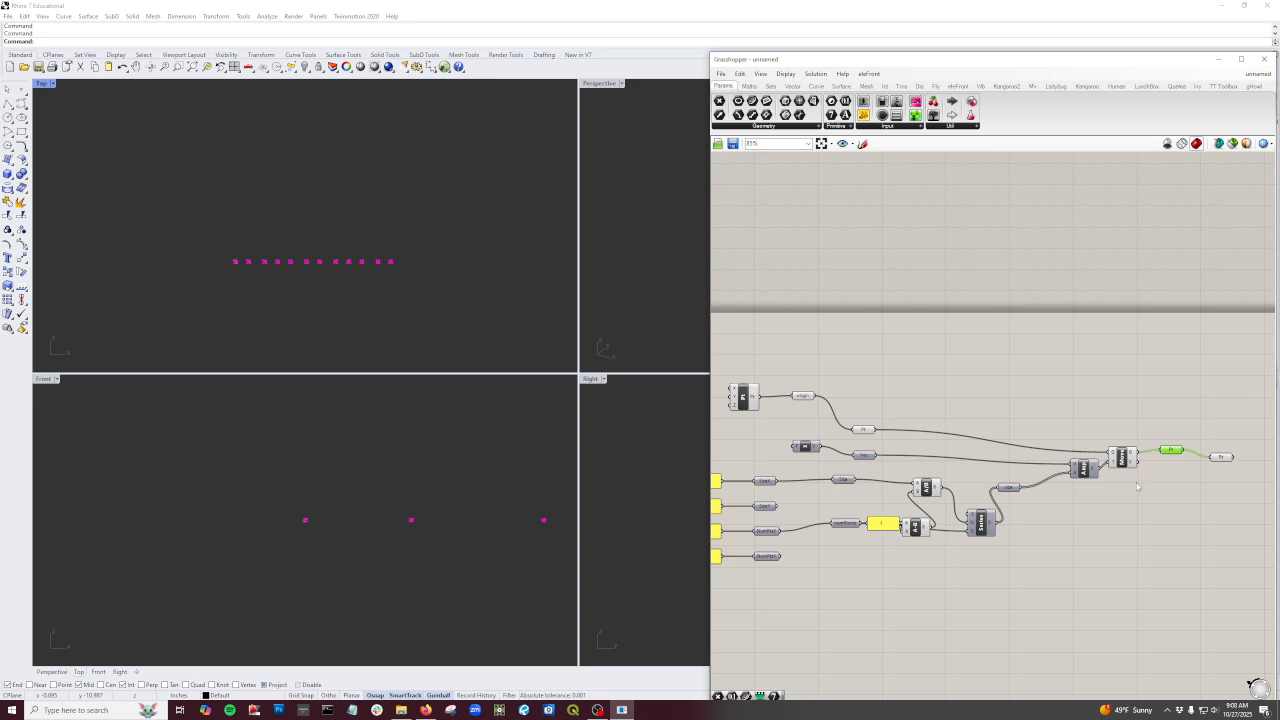
# Step: Convert the components from the Pt, Vec, Size and numPionts parameters through the first output Point parameter into a cluster
pyautogui.moveTo(1194, 390); pyautogui.dragTo(840, 589)
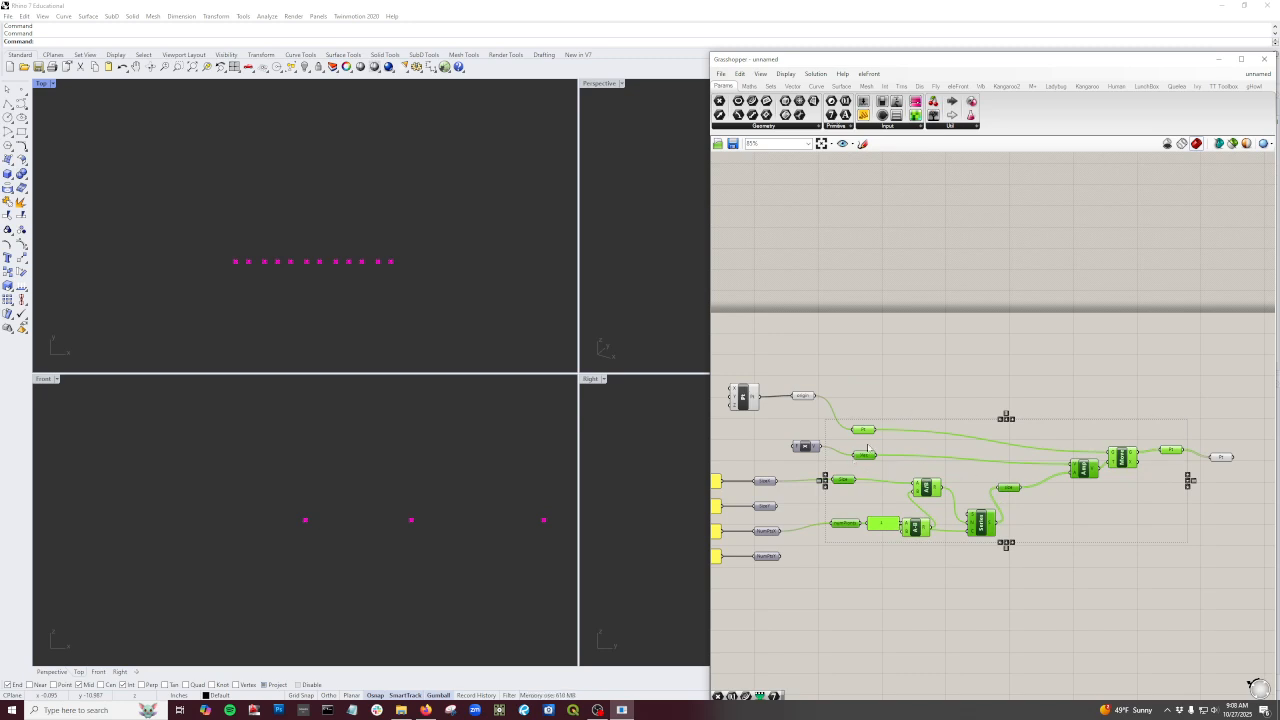
pyautogui.middleClick(1009, 440)
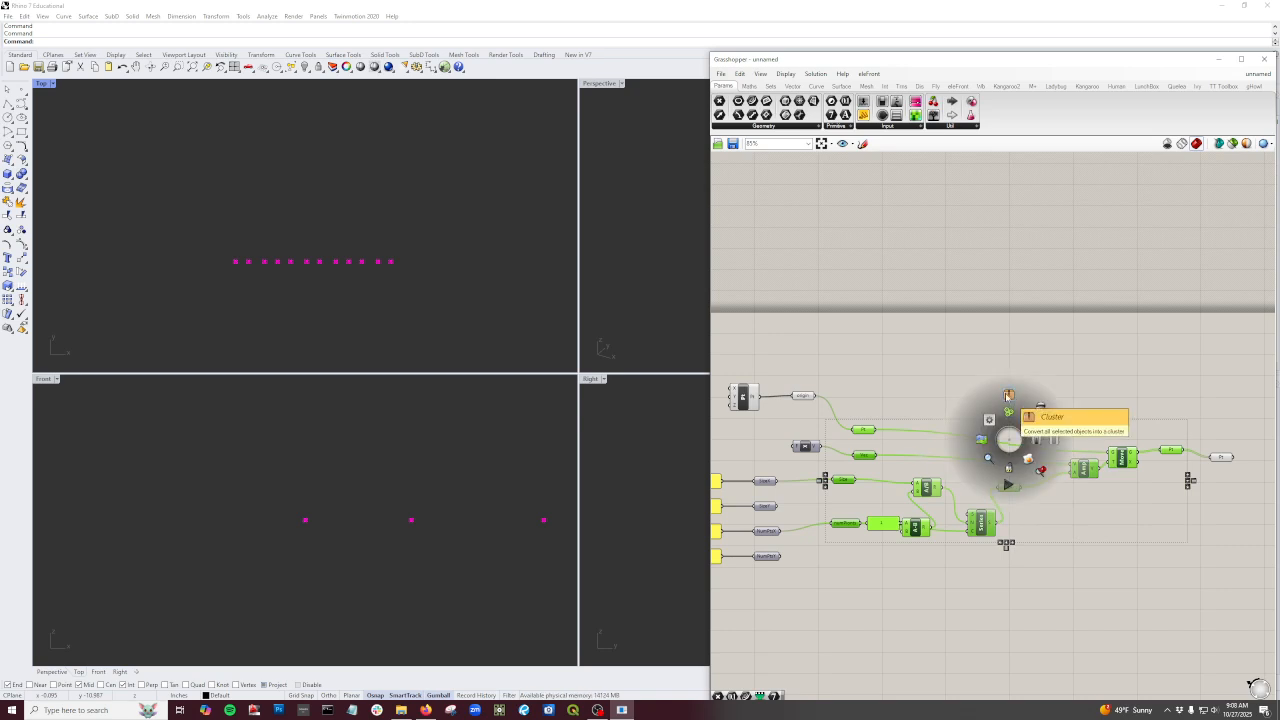
pyautogui.click(1008, 395)
pyautogui.scroll(4, 1012, 480)
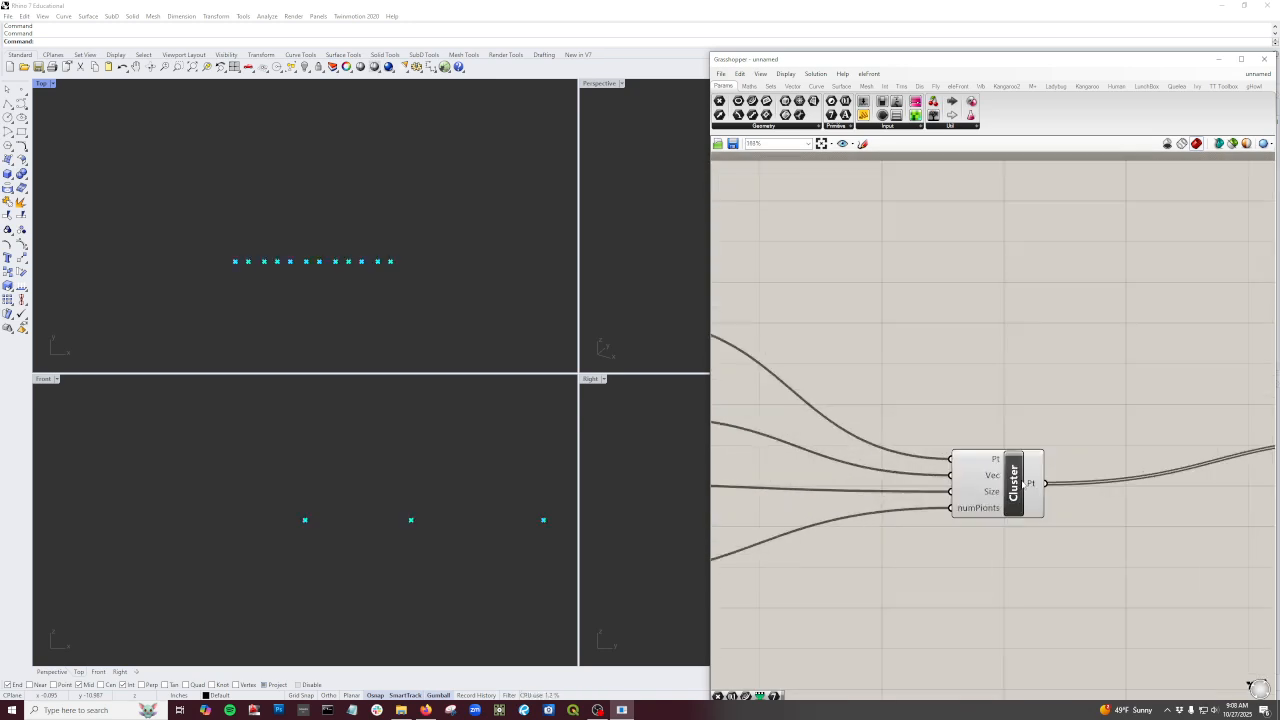
# Step: Rename the cluster PtArray and move it closer to its inputs
pyautogui.rightClick(1014, 450)
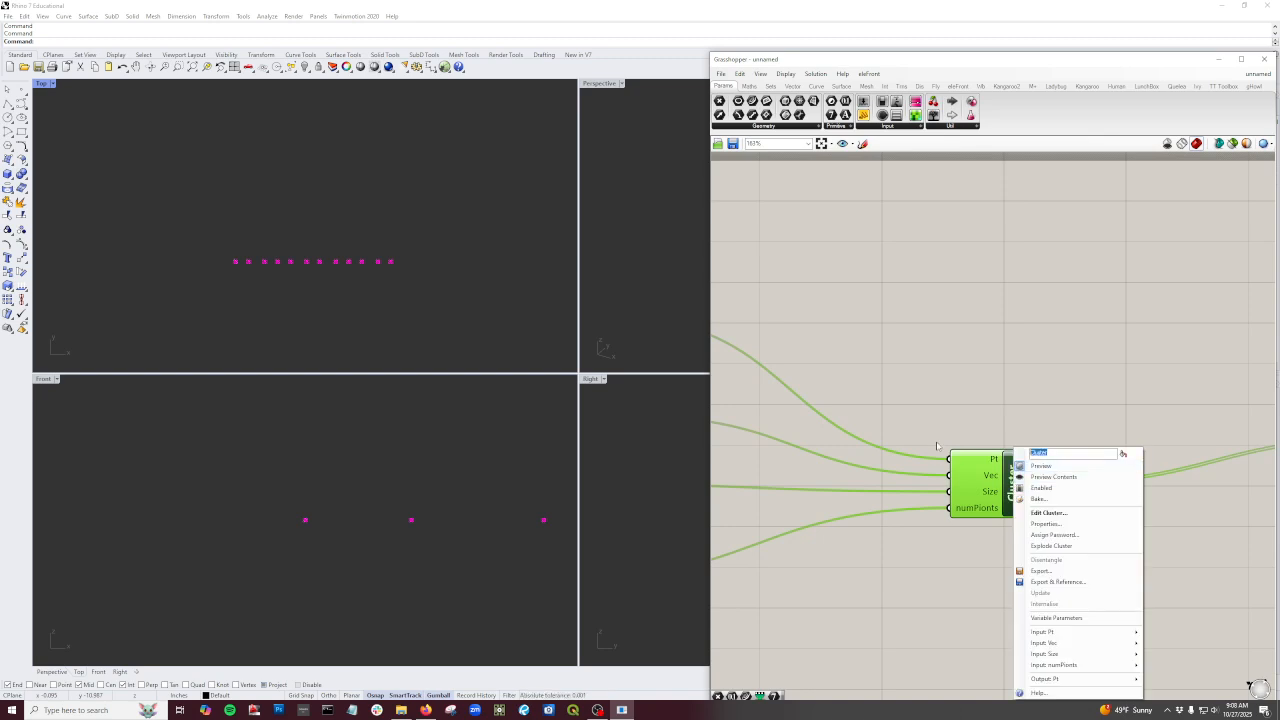
pyautogui.write('PtArray')
pyautogui.press('Return')
pyautogui.scroll(-5, 1010, 360)
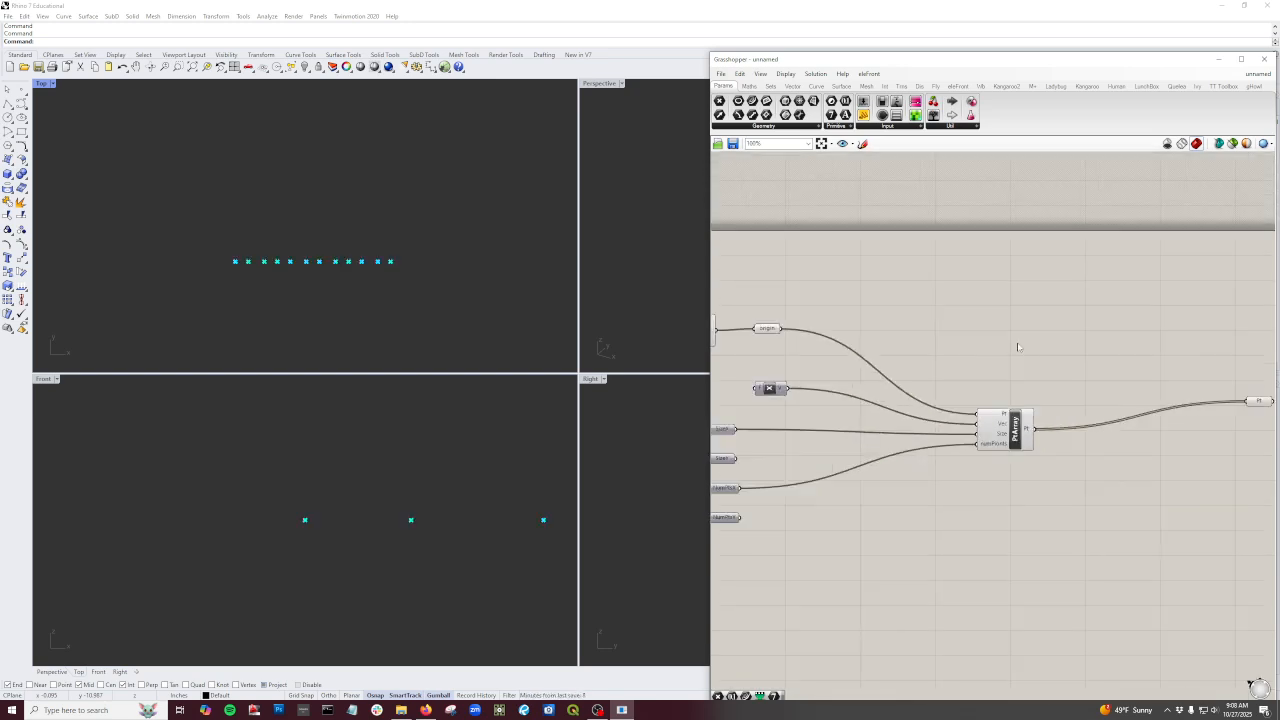
pyautogui.moveTo(1030, 394); pyautogui.dragTo(987, 377)
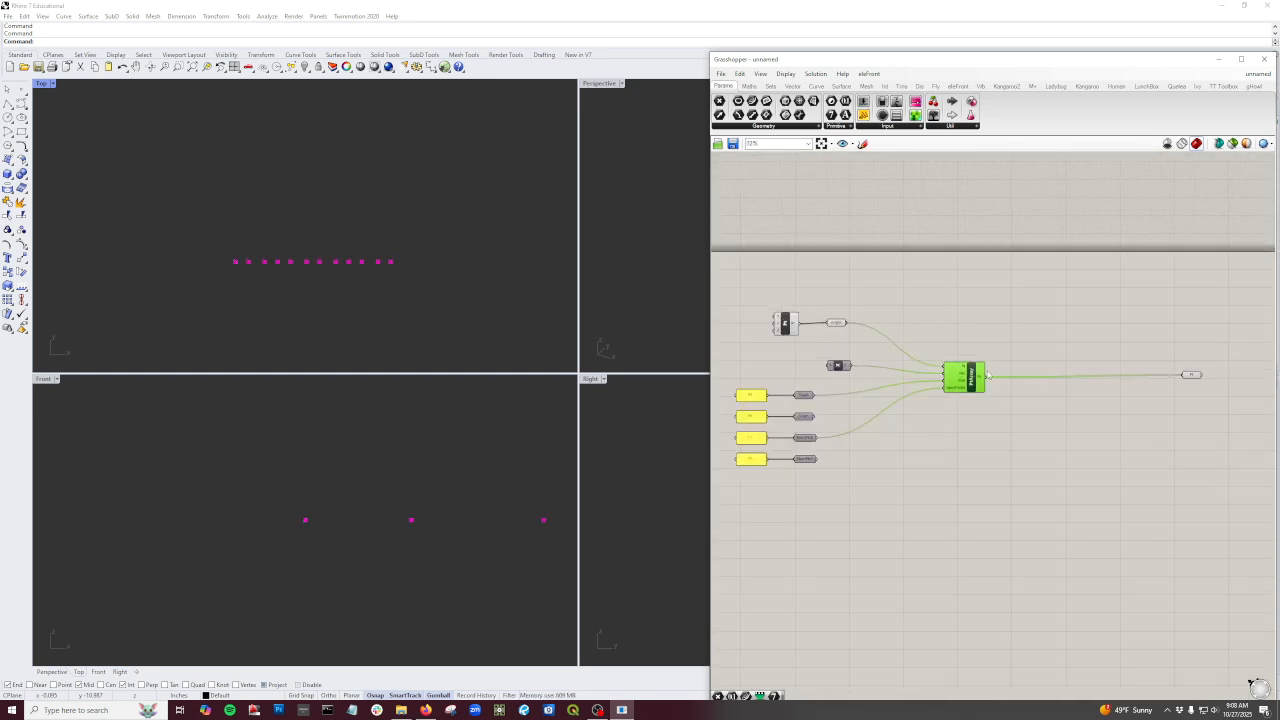
# Step: Move the output Point parameter beside PtArray and place a wired copy of the cluster and its output below the originals
pyautogui.moveTo(1193, 376); pyautogui.dragTo(1022, 378)
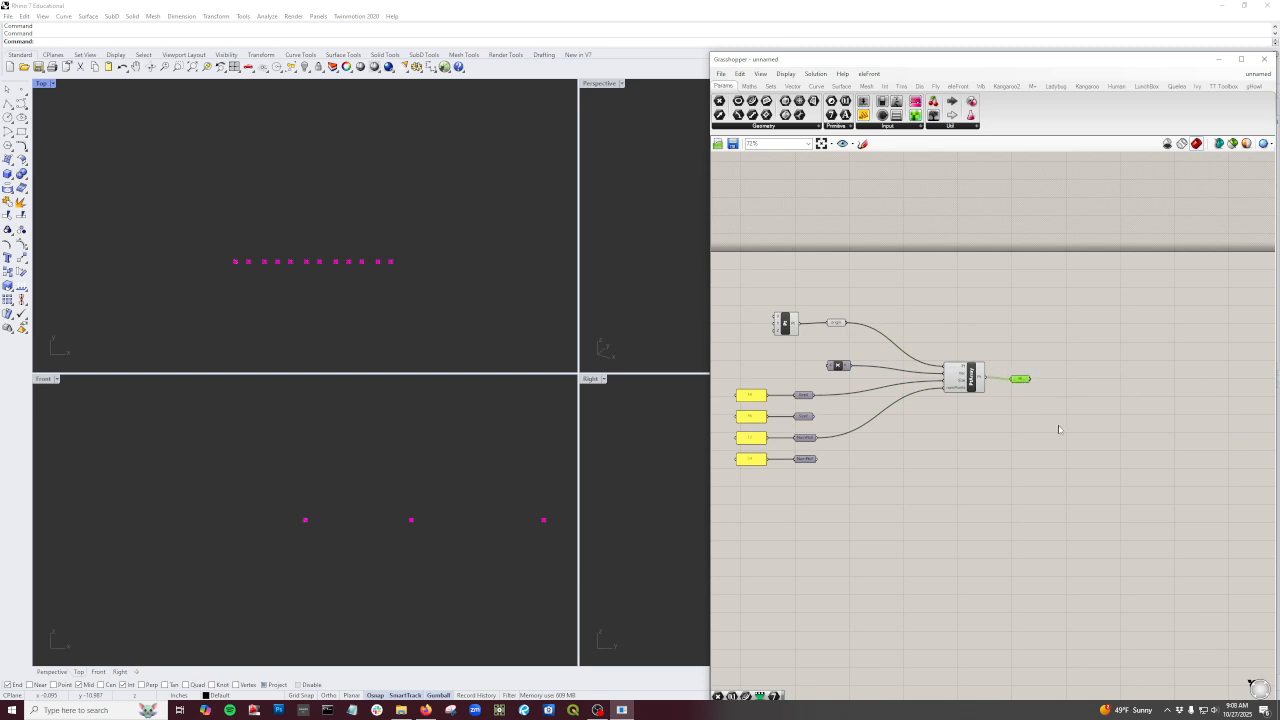
pyautogui.moveTo(1063, 428); pyautogui.dragTo(975, 458)
pyautogui.click(840, 340)
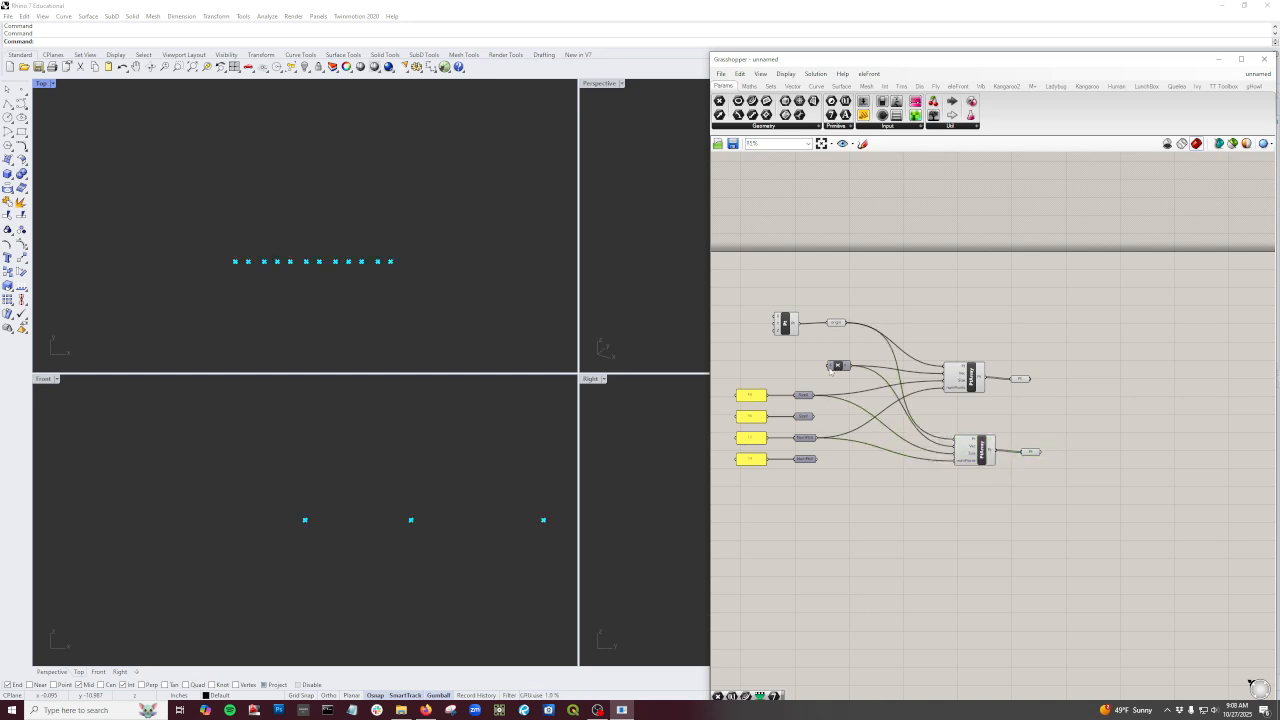
# Step: Add a Unit Y vector component and connect it to the copied PtArray's Vec input in place of Unit X
pyautogui.scroll(2, 835, 322)
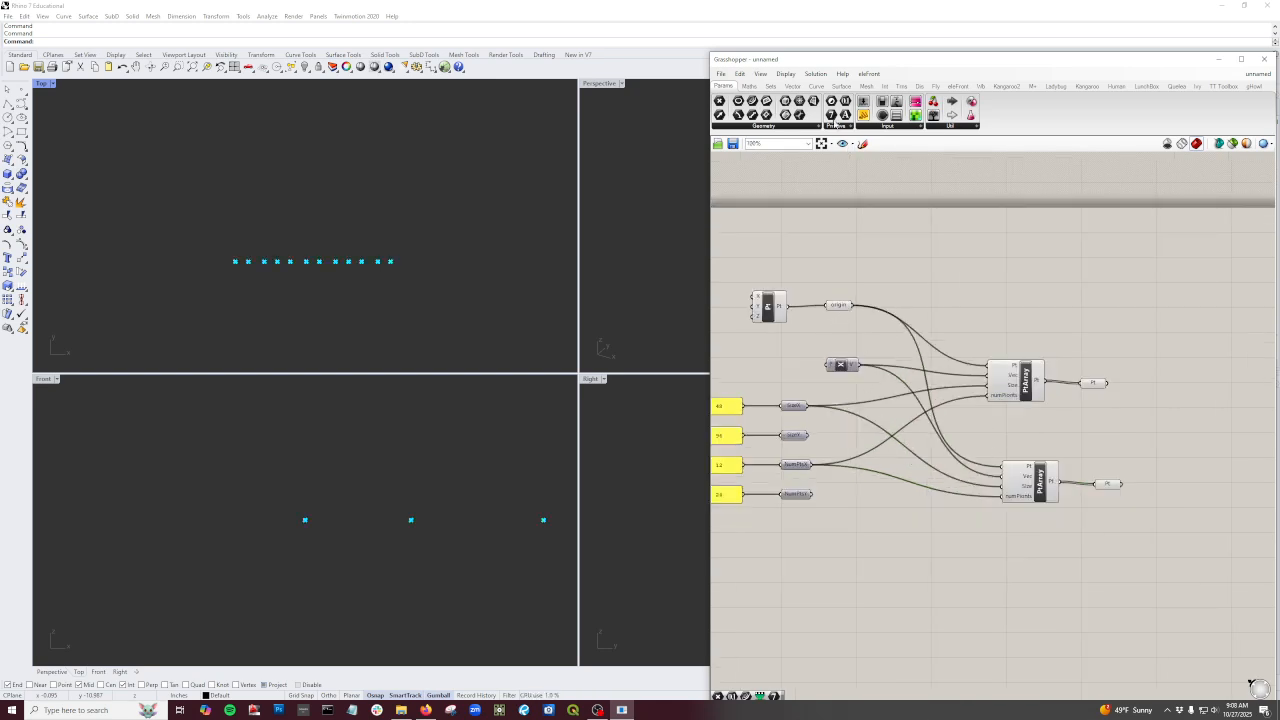
pyautogui.click(792, 86)
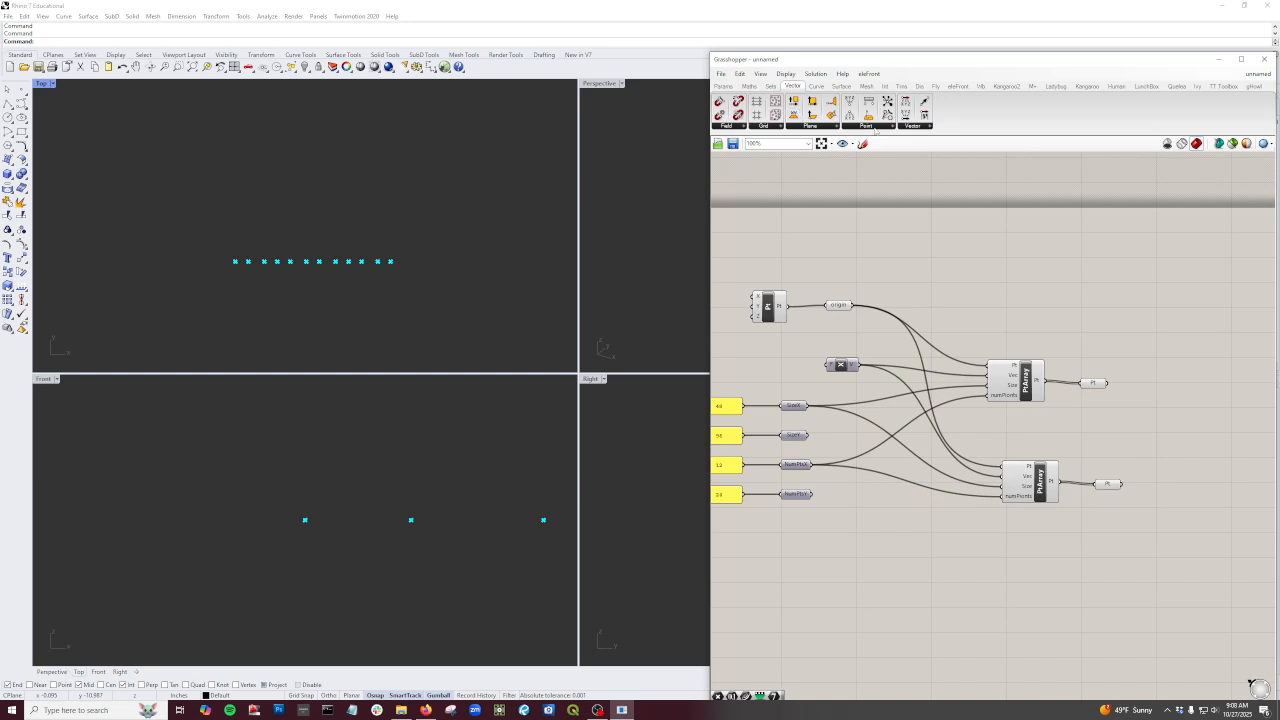
pyautogui.click(912, 126)
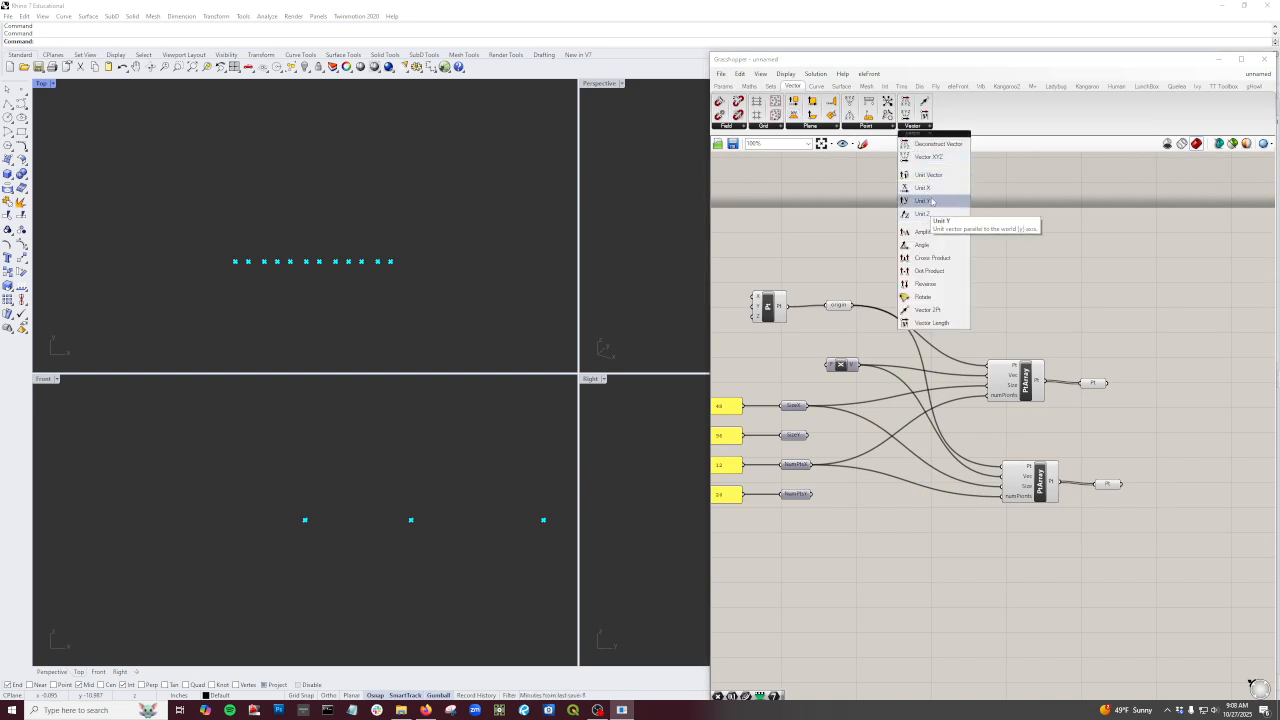
pyautogui.moveTo(922, 201); pyautogui.dragTo(1003, 476)
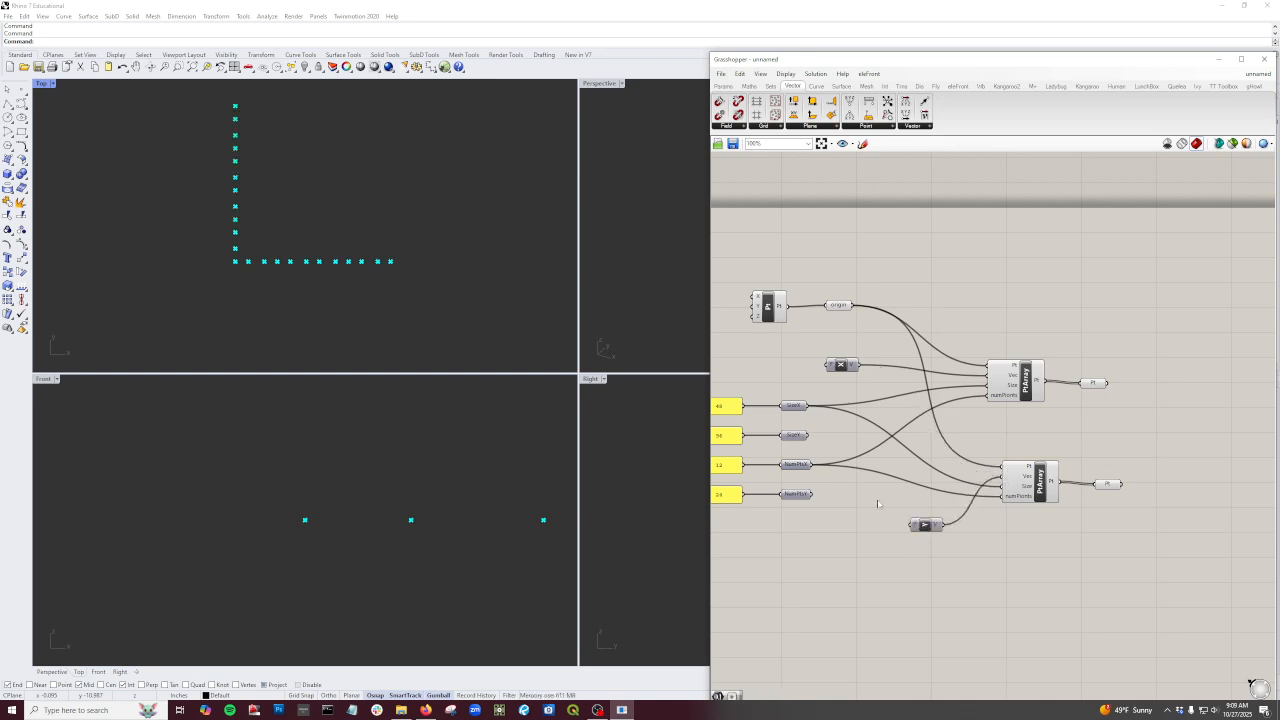
# Step: Connect the second size parameter to the copied PtArray's Size input and the second point-count parameter to its numPionts input
pyautogui.moveTo(812, 435); pyautogui.dragTo(1003, 494)
pyautogui.moveTo(810, 494); pyautogui.dragTo(1003, 496)
pyautogui.moveTo(439, 207); pyautogui.dragTo(432, 281, button='right')
pyautogui.scroll(-3, 432, 281)
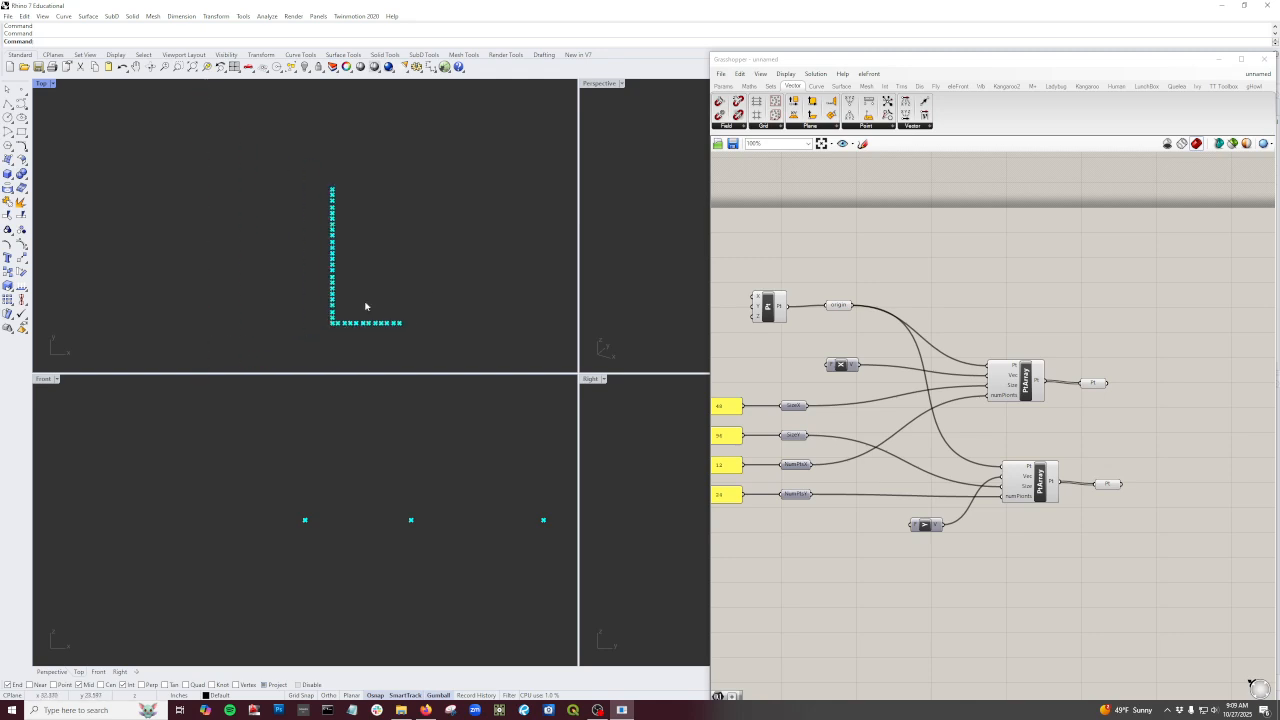
# Step: Turn off the preview of both PtArray clusters, leaving the previews of their output Point parameters on
pyautogui.click(1108, 485)
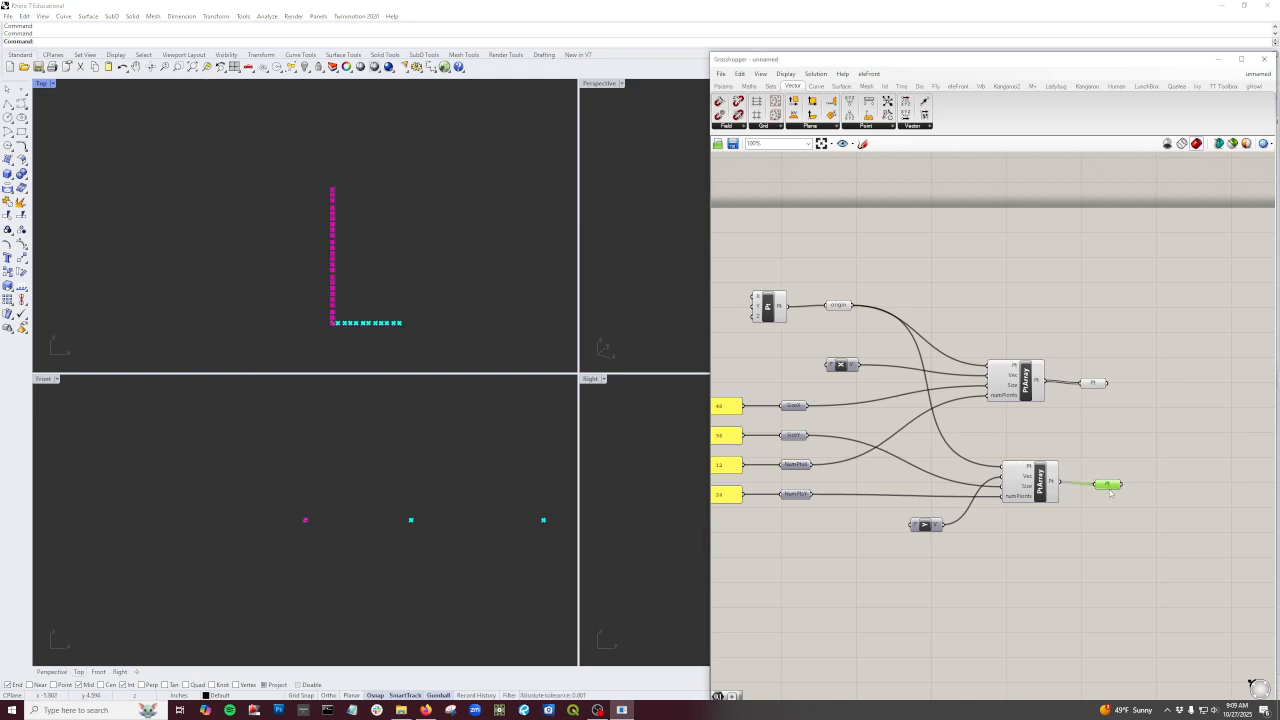
pyautogui.click(1092, 383)
pyautogui.click(1138, 446)
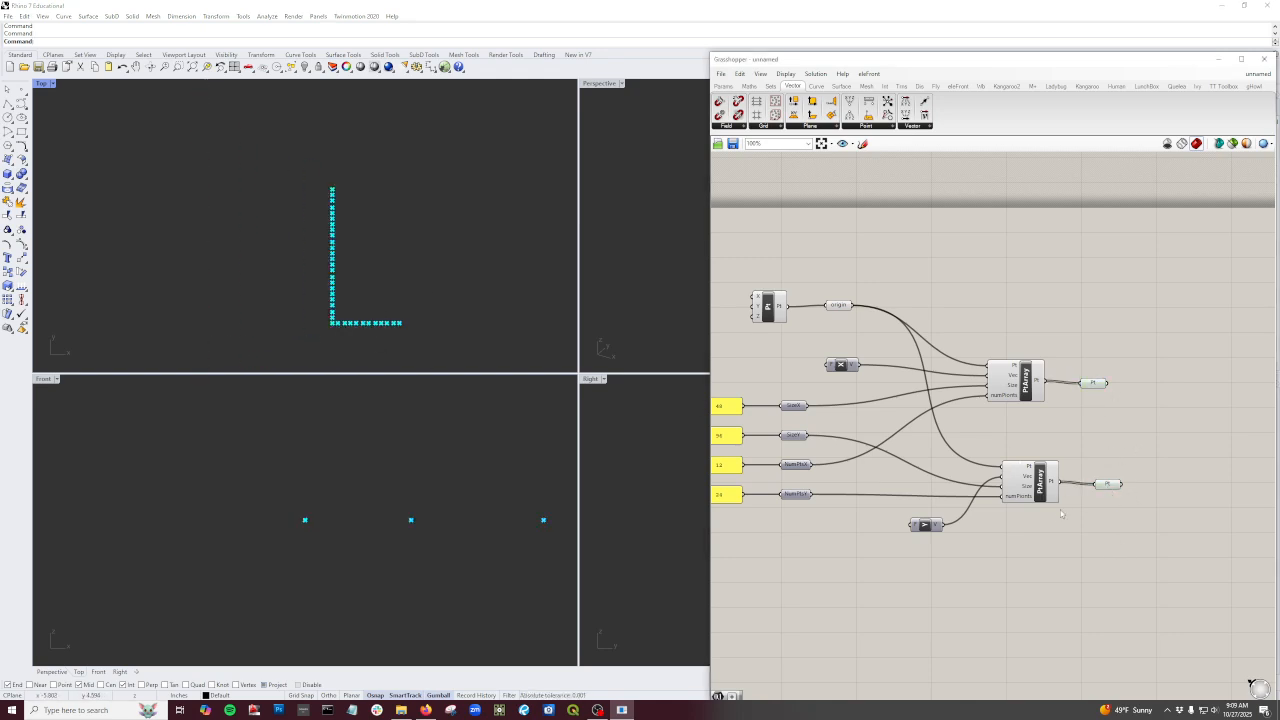
pyautogui.moveTo(1030, 578); pyautogui.dragTo(999, 381)
pyautogui.middleClick(1005, 378)
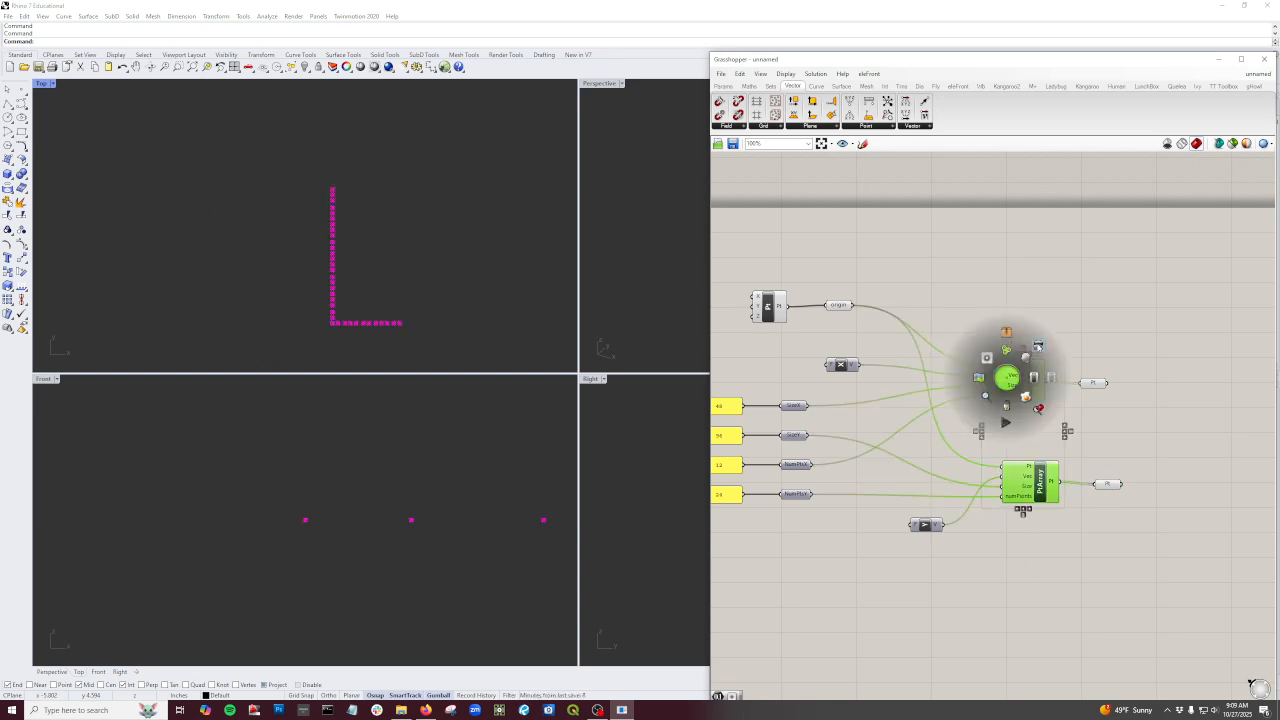
pyautogui.click(1118, 316)
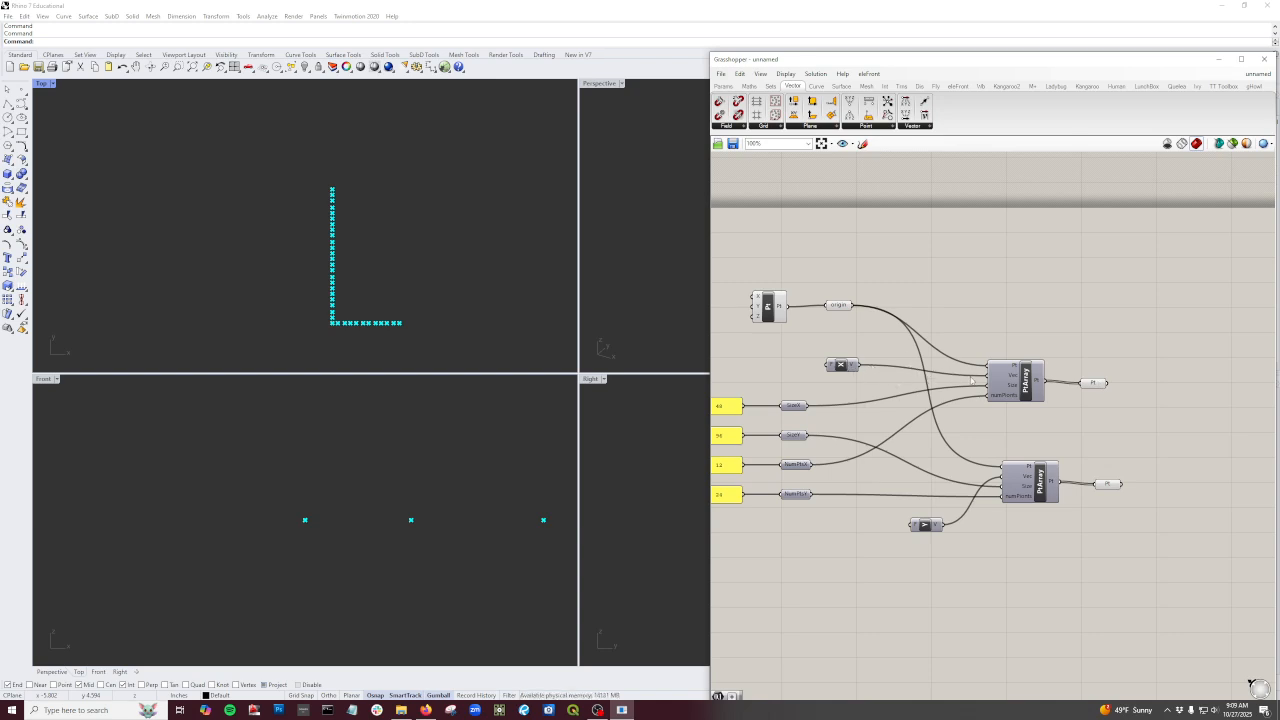
# Step: Inspect the first output's point list and move the second PtArray cluster with its output farther from the first
pyautogui.scroll(4, 1075, 406)
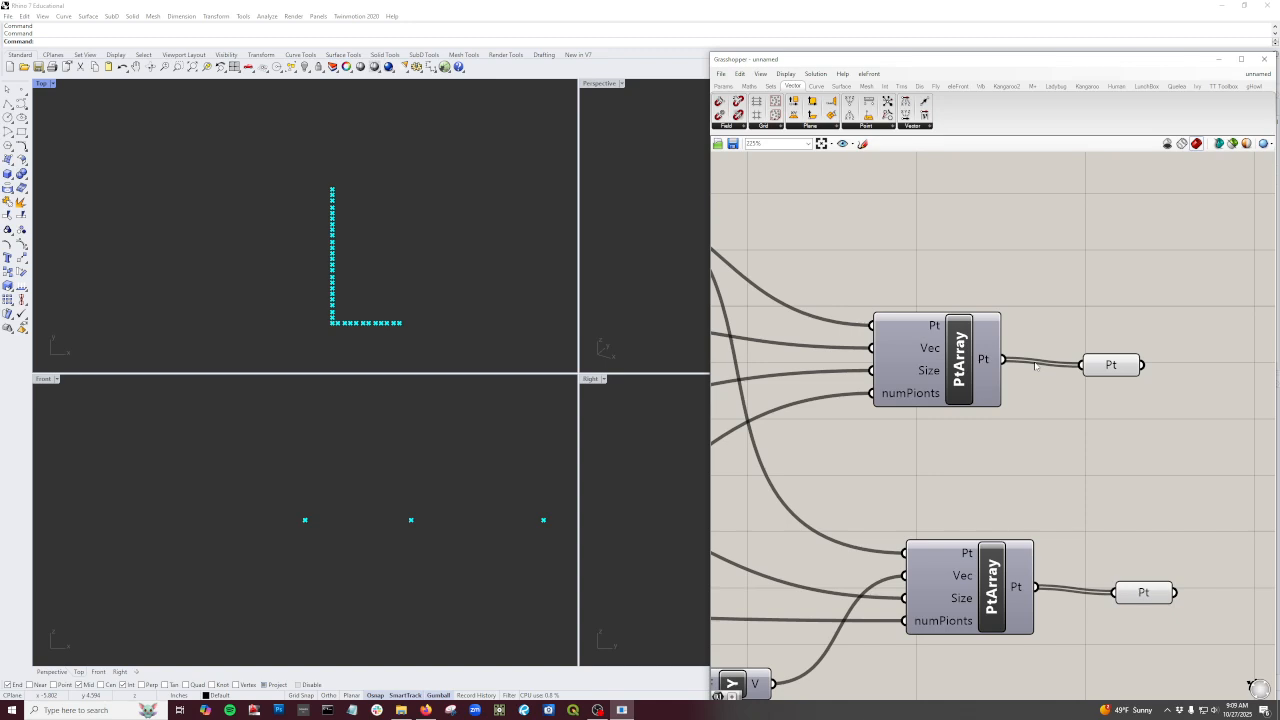
pyautogui.moveTo(1109, 370)
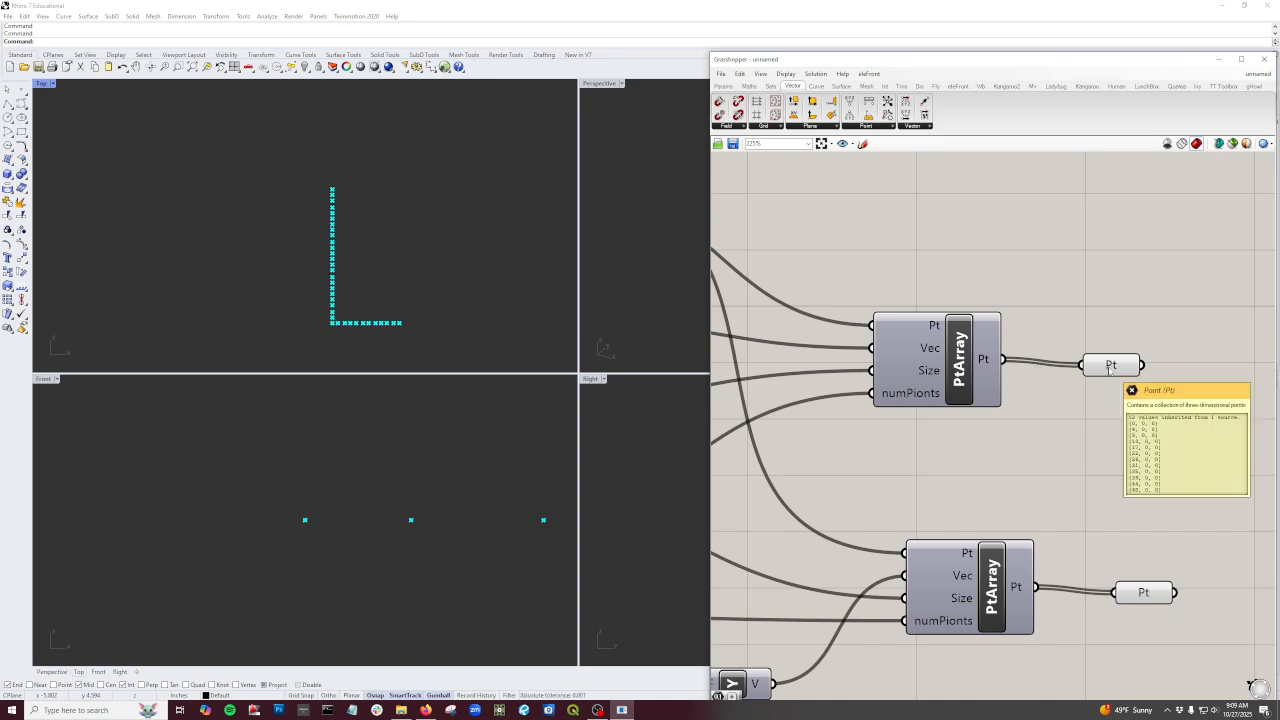
pyautogui.scroll(-4, 1051, 446)
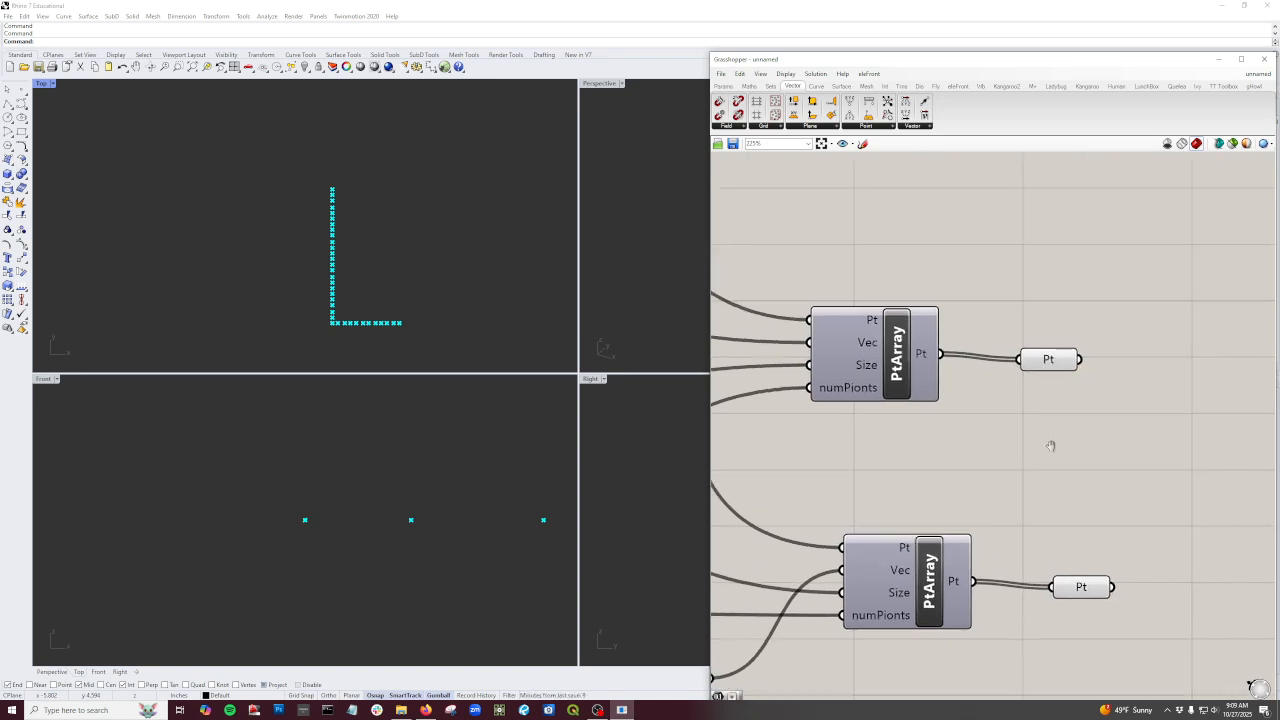
pyautogui.moveTo(1031, 531); pyautogui.dragTo(978, 486)
pyautogui.scroll(2, 919, 405)
pyautogui.scroll(2, 931, 398)
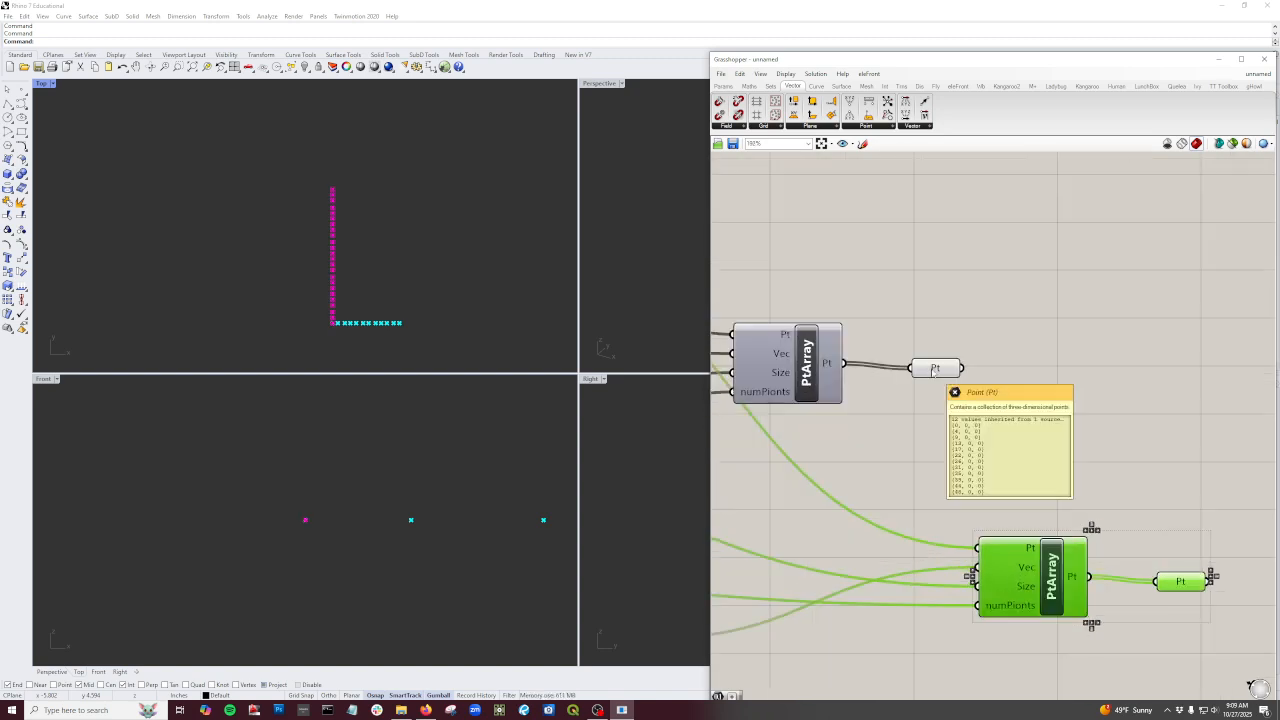
# Step: Graft and simplify the output Point parameter of the first PtArray cluster
pyautogui.rightClick(936, 369)
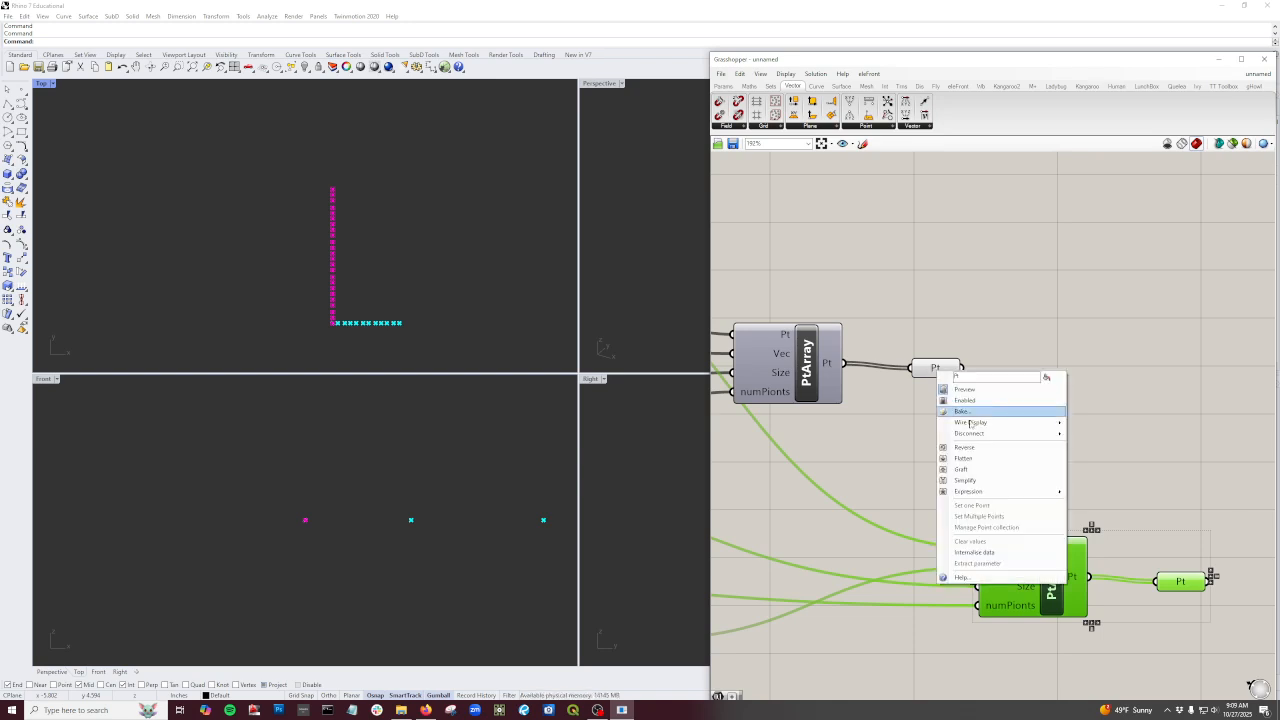
pyautogui.click(973, 468)
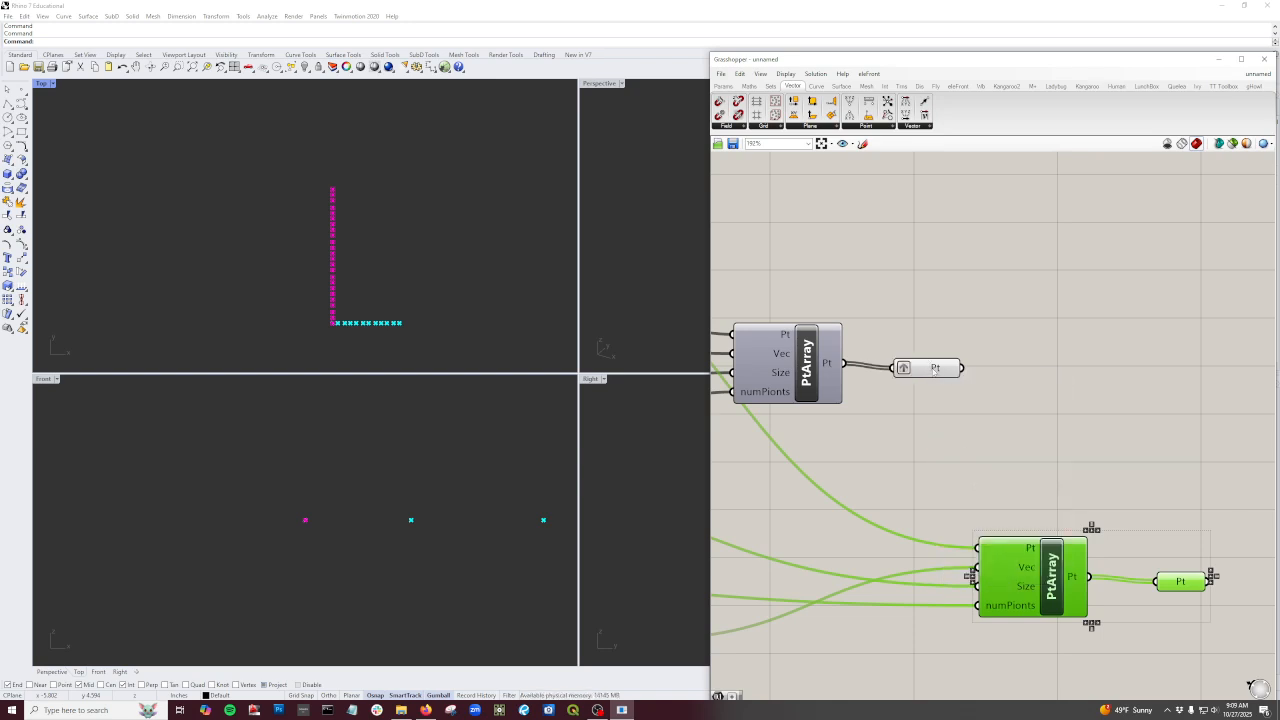
pyautogui.rightClick(935, 369)
pyautogui.click(954, 477)
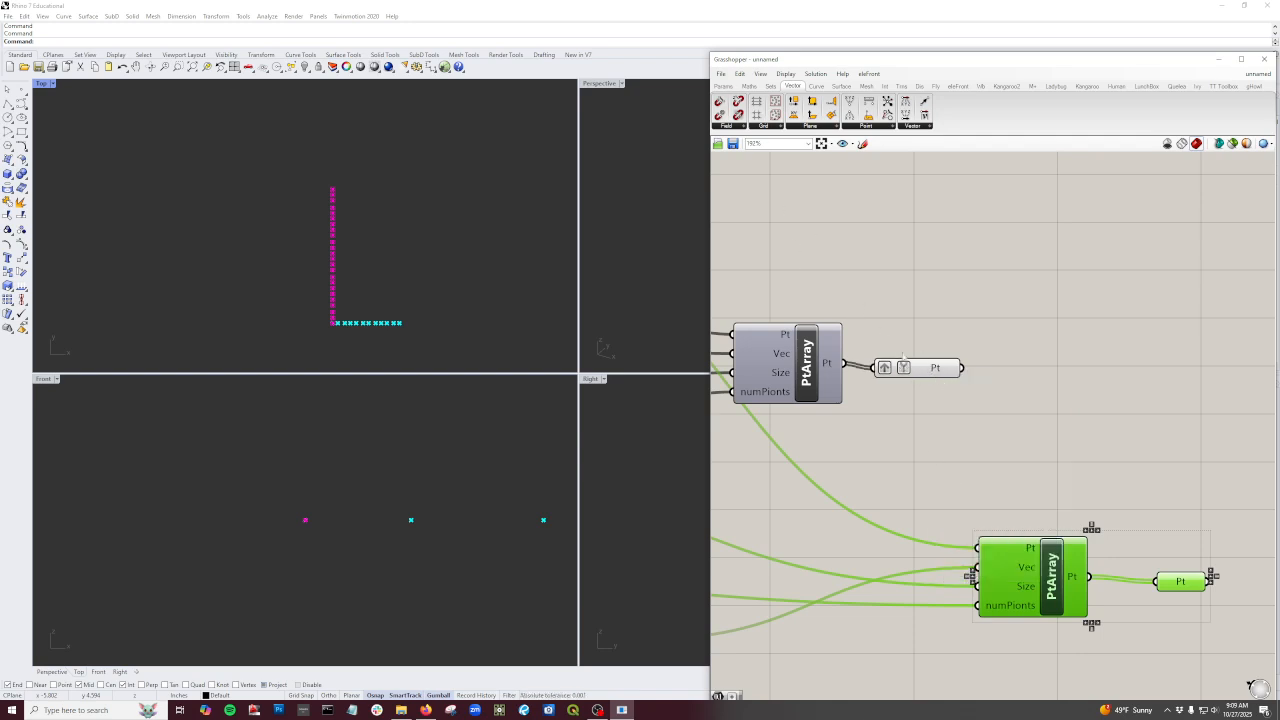
# Step: Add another Point parameter fed by the grafted output and examine its data structure
pyautogui.click(725, 86)
pyautogui.moveTo(719, 101); pyautogui.dragTo(1020, 454)
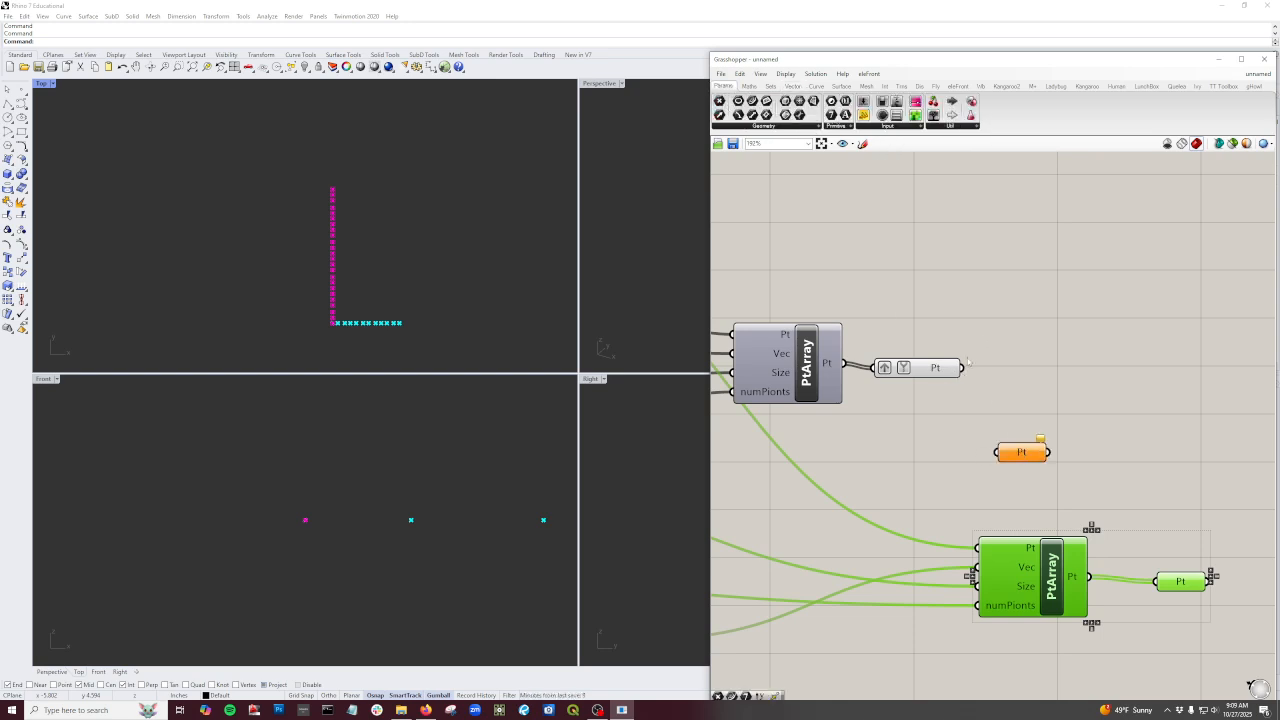
pyautogui.moveTo(967, 363); pyautogui.dragTo(993, 455)
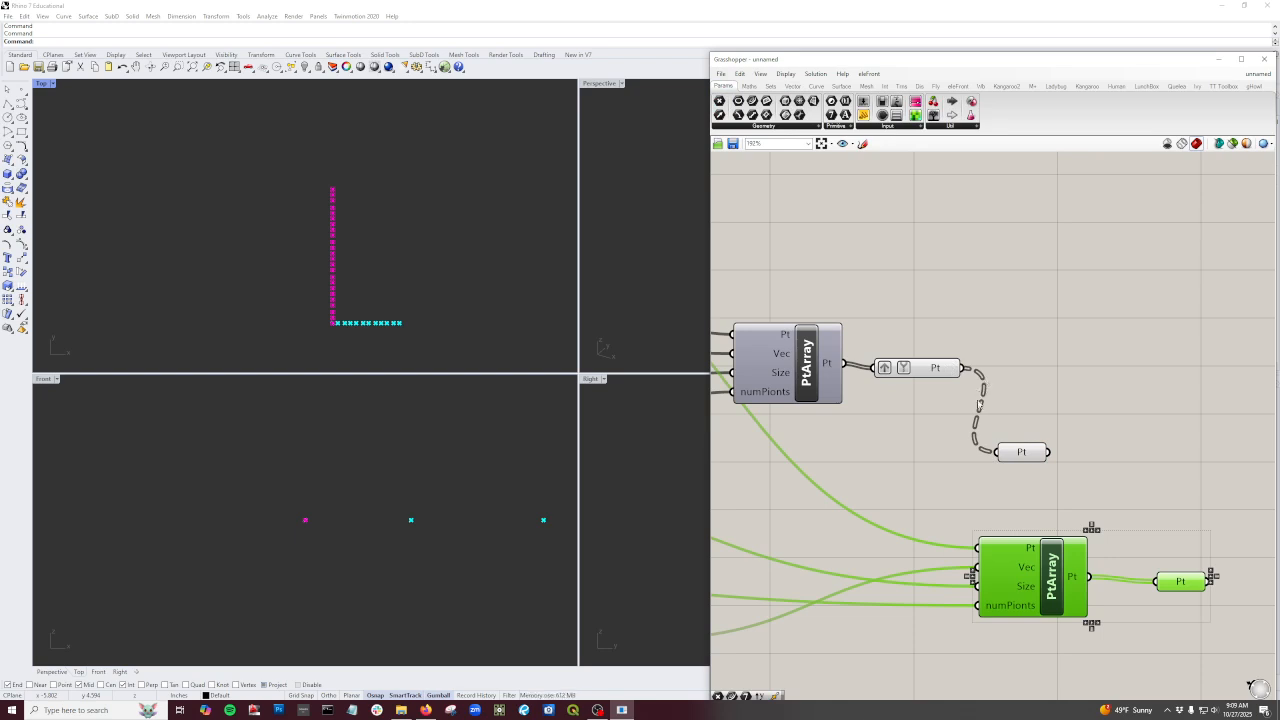
pyautogui.moveTo(1026, 456)
# Step: Connect the grafted output points to the second PtArray's Pt input to array every point along Y
pyautogui.moveTo(963, 368); pyautogui.dragTo(978, 548)
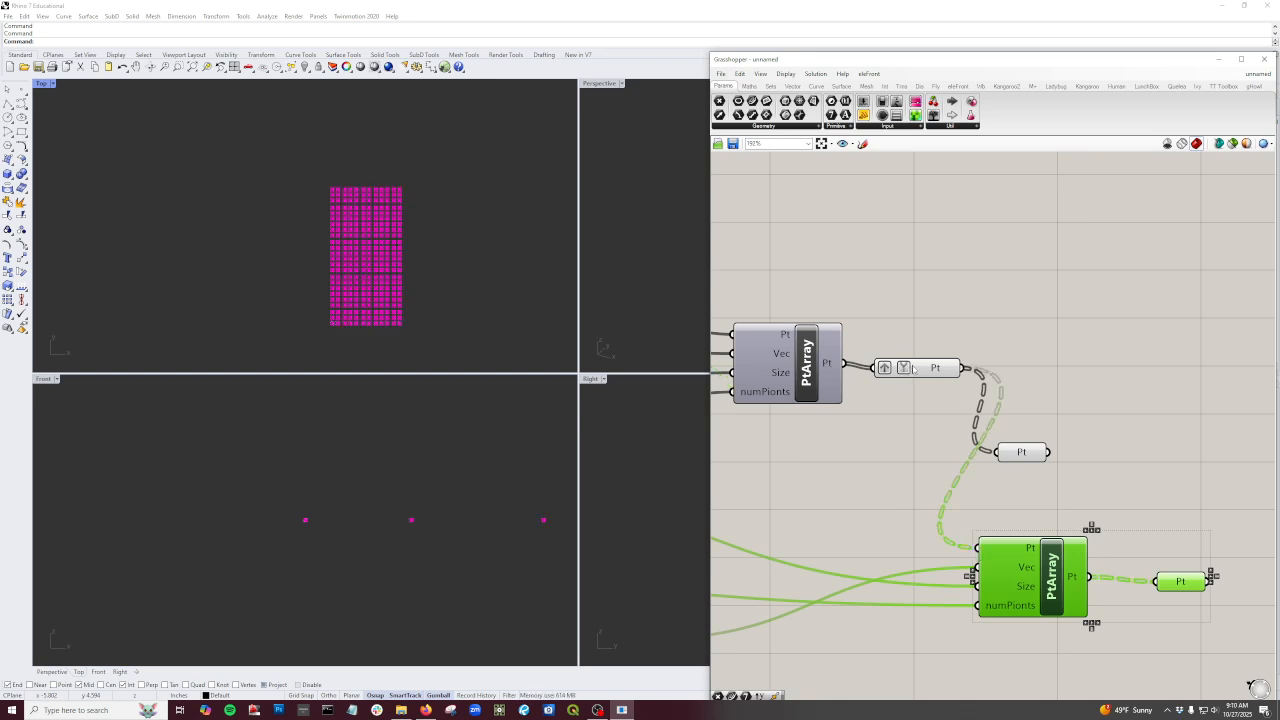
pyautogui.moveTo(950, 368)
pyautogui.click(932, 450)
pyautogui.click(942, 369)
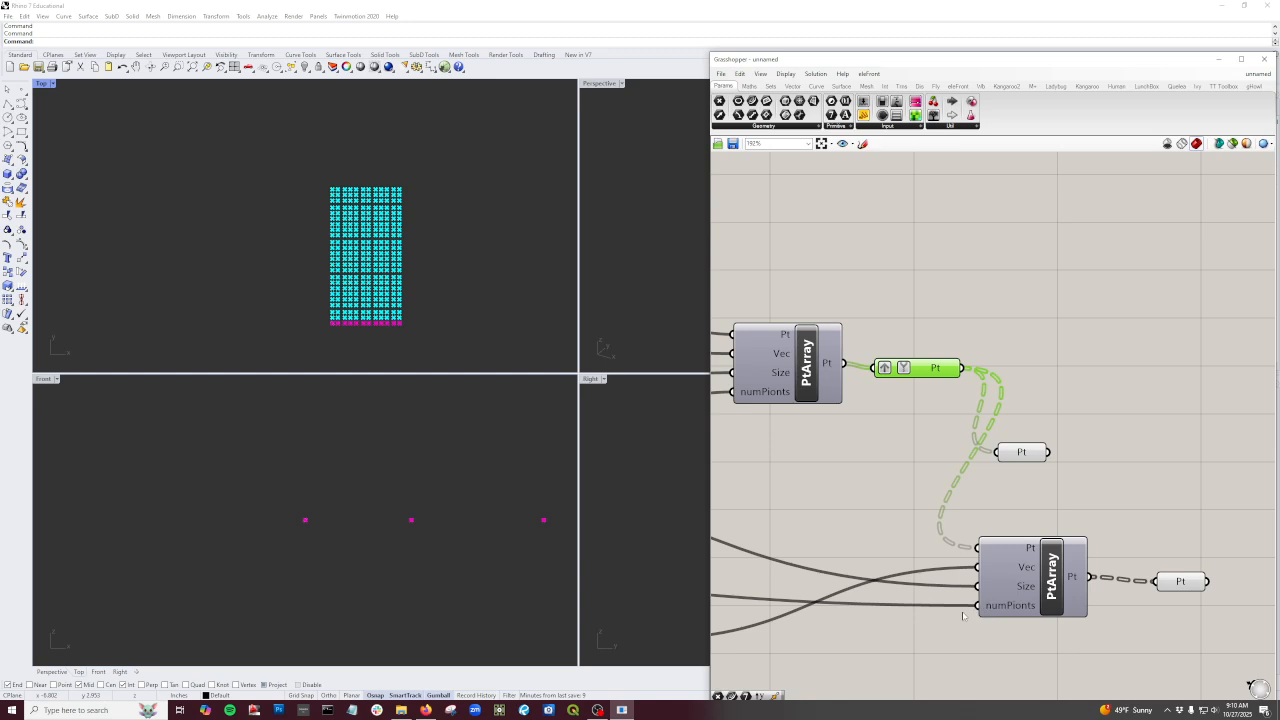
# Step: Place the Unit Y component closer to the second PtArray cluster and simplify that cluster's output Point parameter
pyautogui.scroll(-3, 1137, 510)
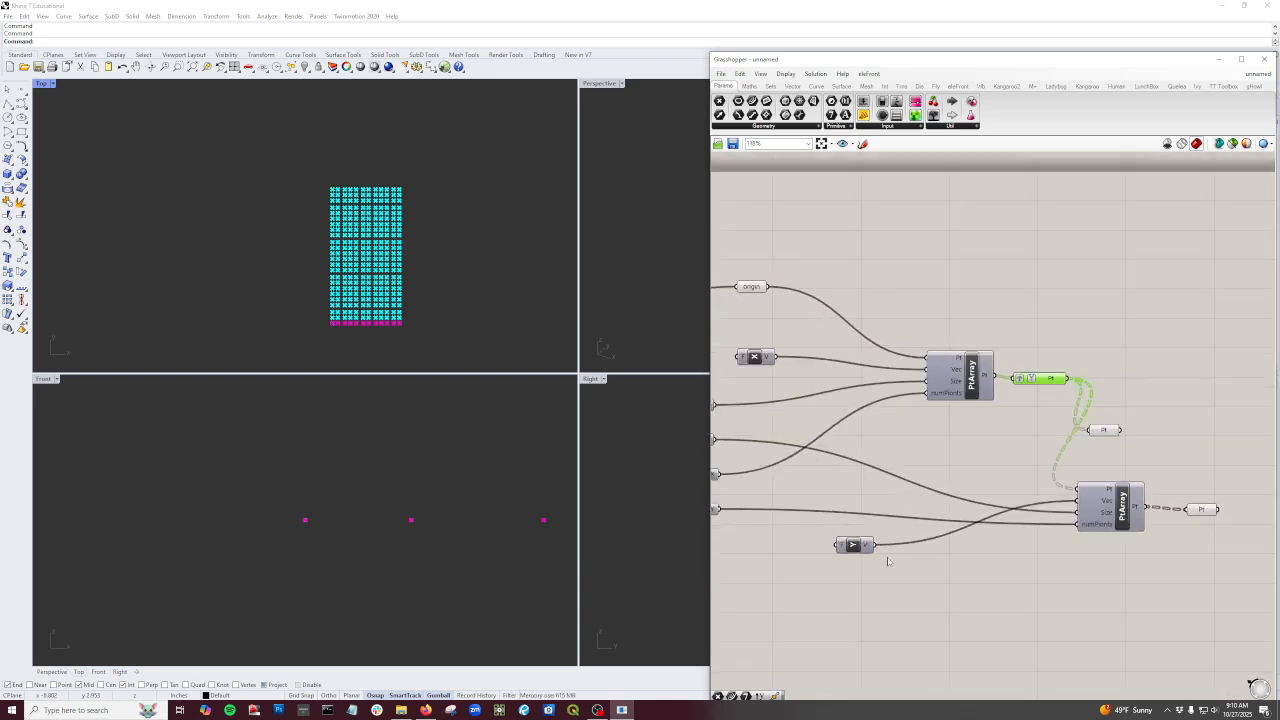
pyautogui.moveTo(857, 547); pyautogui.dragTo(967, 493)
pyautogui.moveTo(1130, 550); pyautogui.dragTo(991, 545, button='right')
pyautogui.scroll(2, 1074, 538)
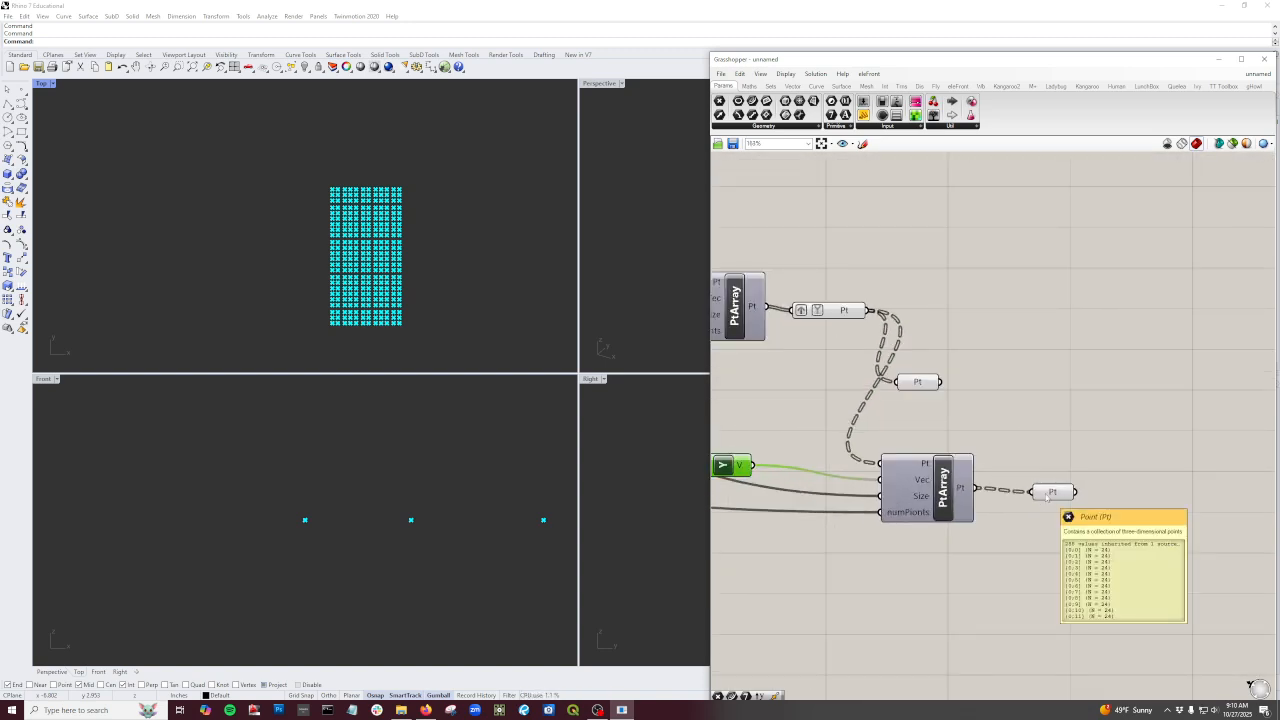
pyautogui.rightClick(1047, 497)
pyautogui.click(1072, 587)
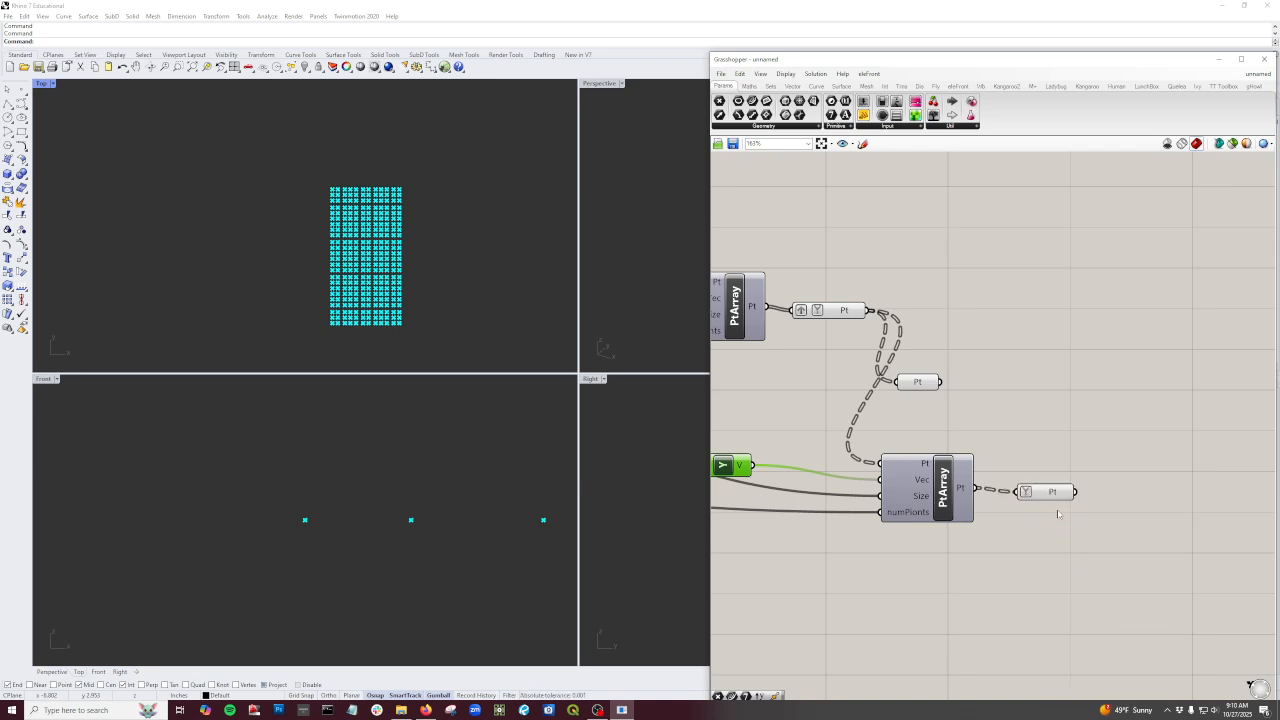
pyautogui.moveTo(1055, 497)
# Step: Delete the extra Point parameter branching off the first array's grafted output
pyautogui.scroll(-5, 880, 600)
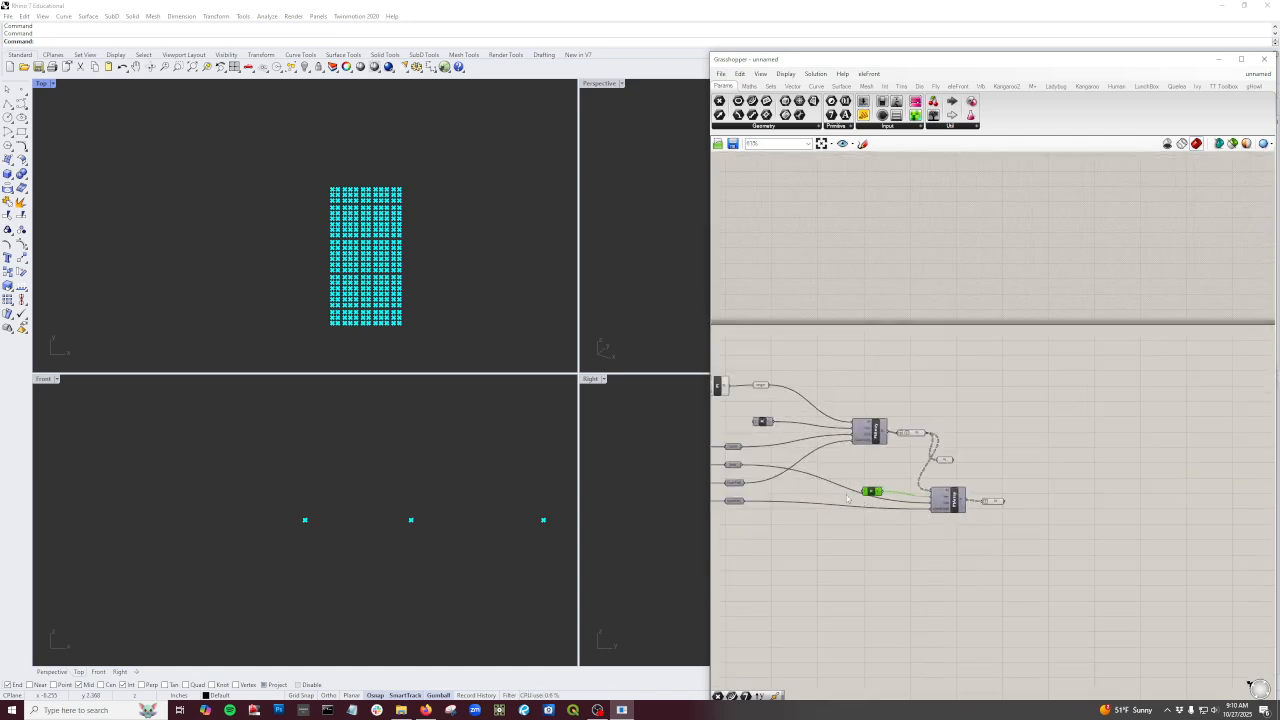
pyautogui.scroll(2, 948, 468)
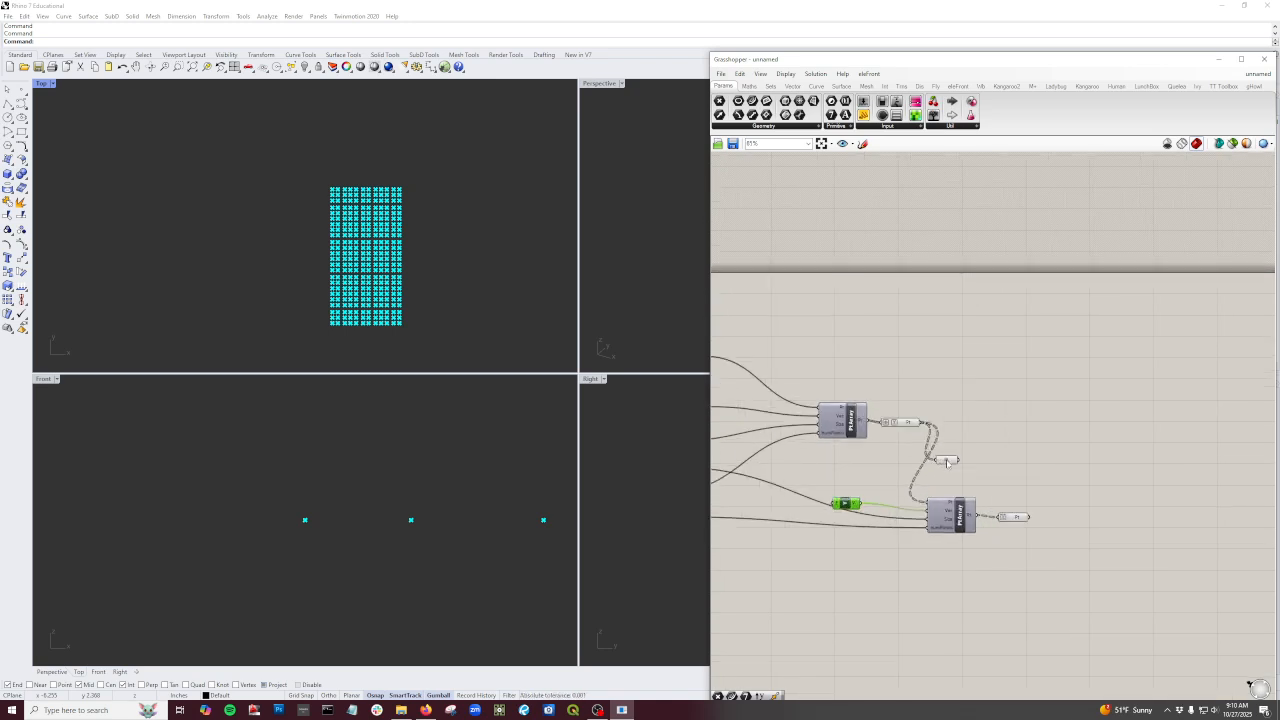
pyautogui.click(958, 470)
pyautogui.scroll(2, 1004, 537)
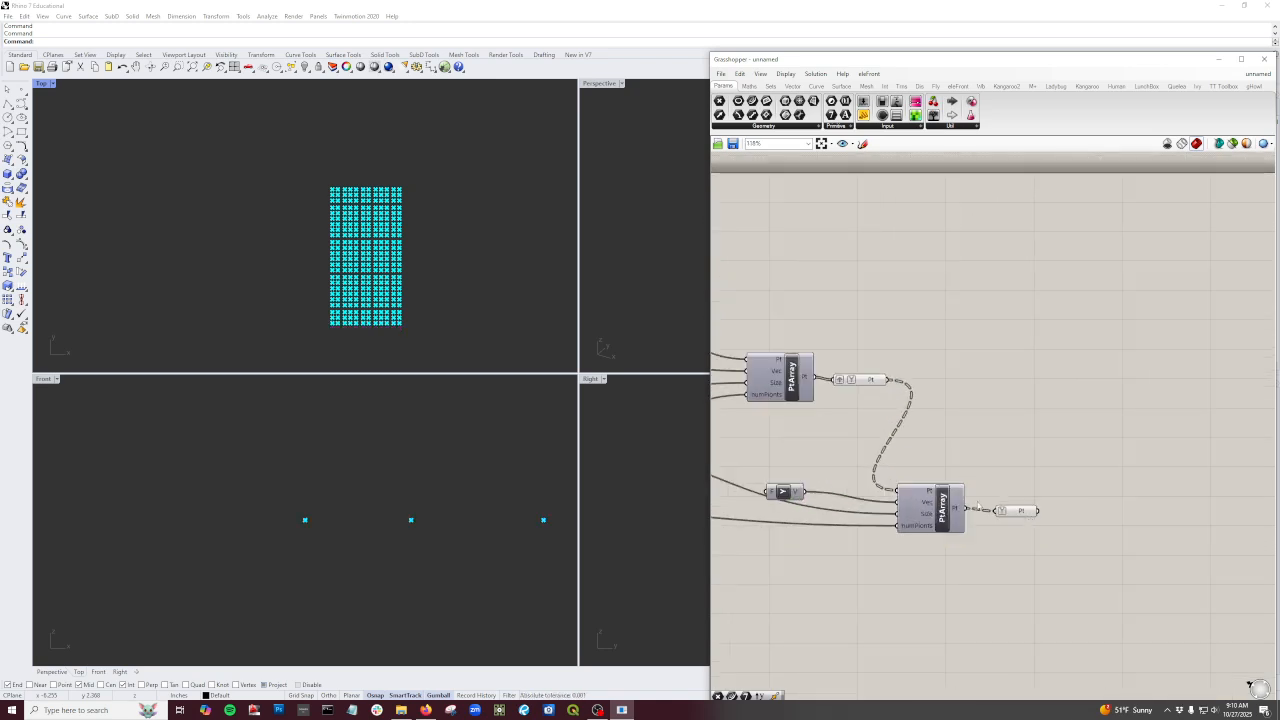
# Step: Move the second array's output Point parameter slightly up and flatten its data
pyautogui.moveTo(1019, 509); pyautogui.dragTo(1022, 495)
pyautogui.rightClick(1022, 495)
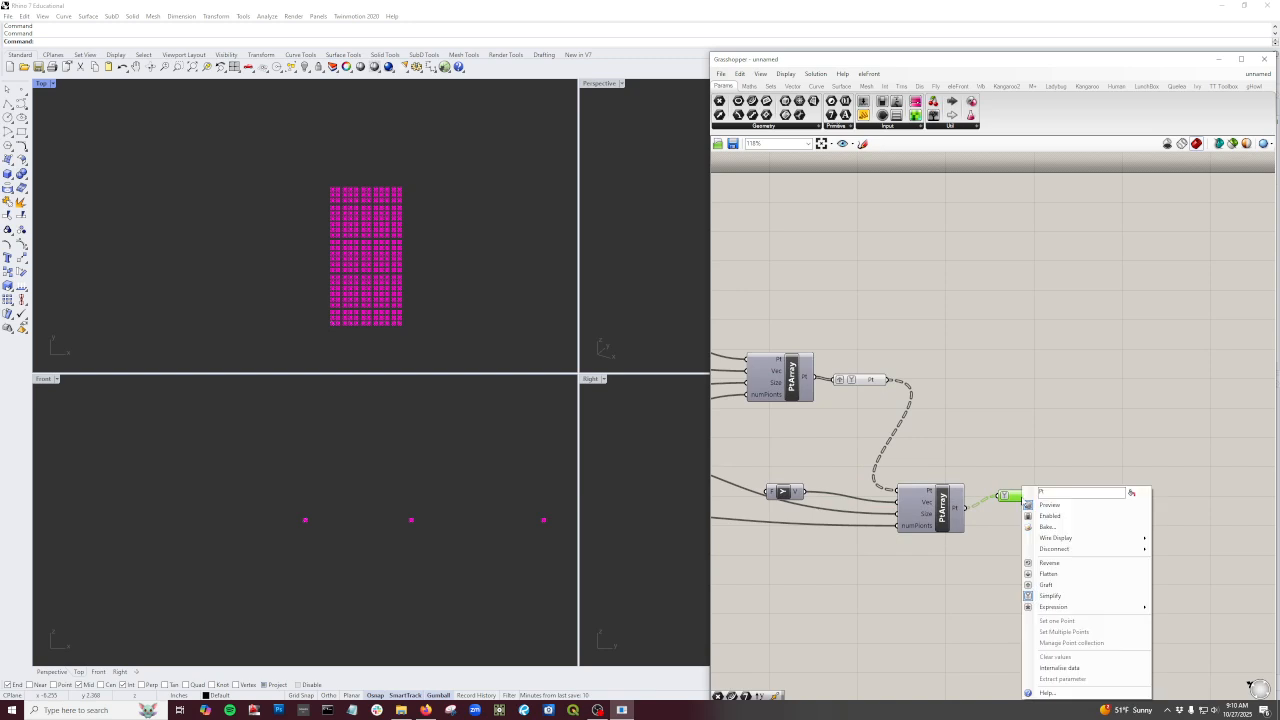
pyautogui.click(1050, 574)
pyautogui.click(1004, 592)
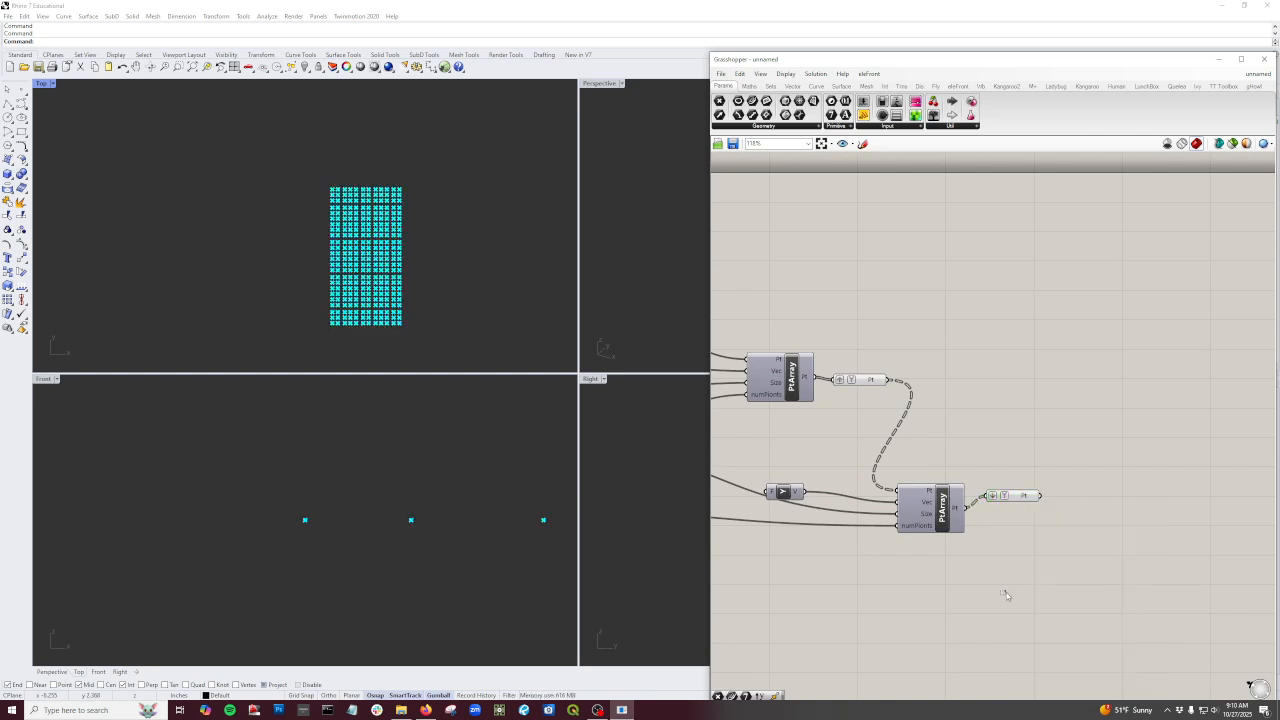
# Step: Save the Grasshopper definition to the Desktop as "field 251015"
pyautogui.click(720, 74)
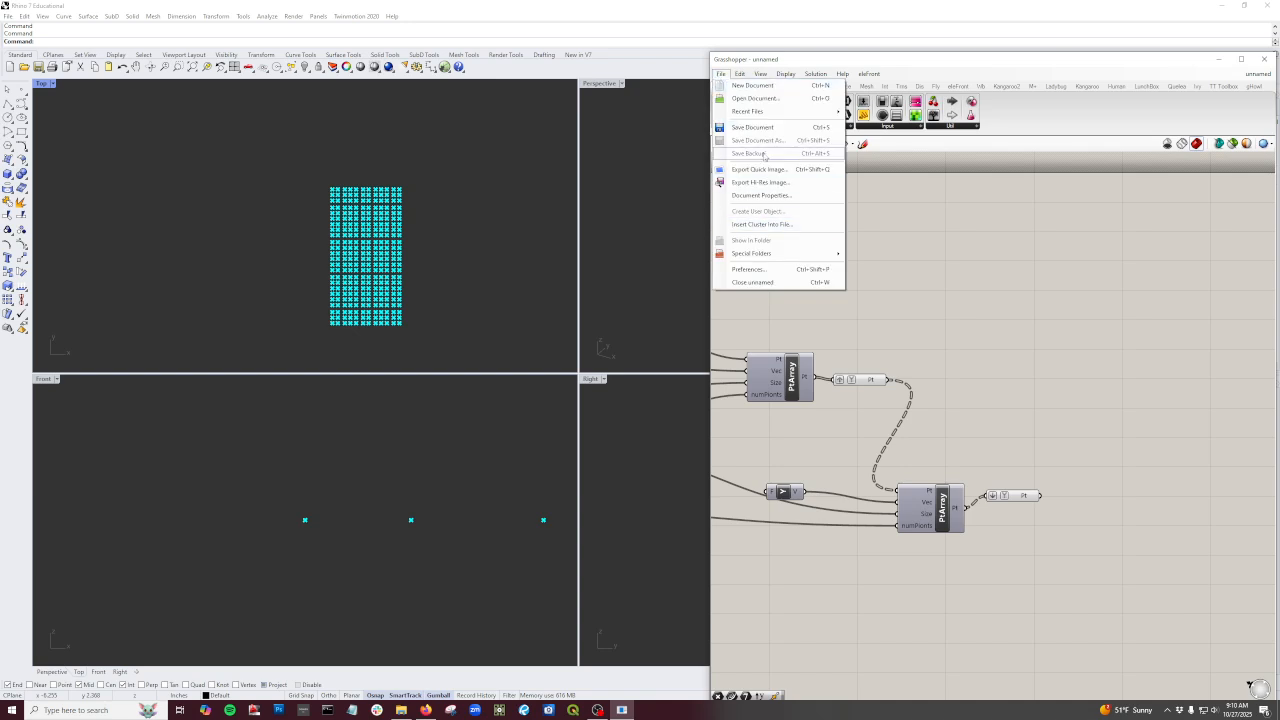
pyautogui.click(765, 128)
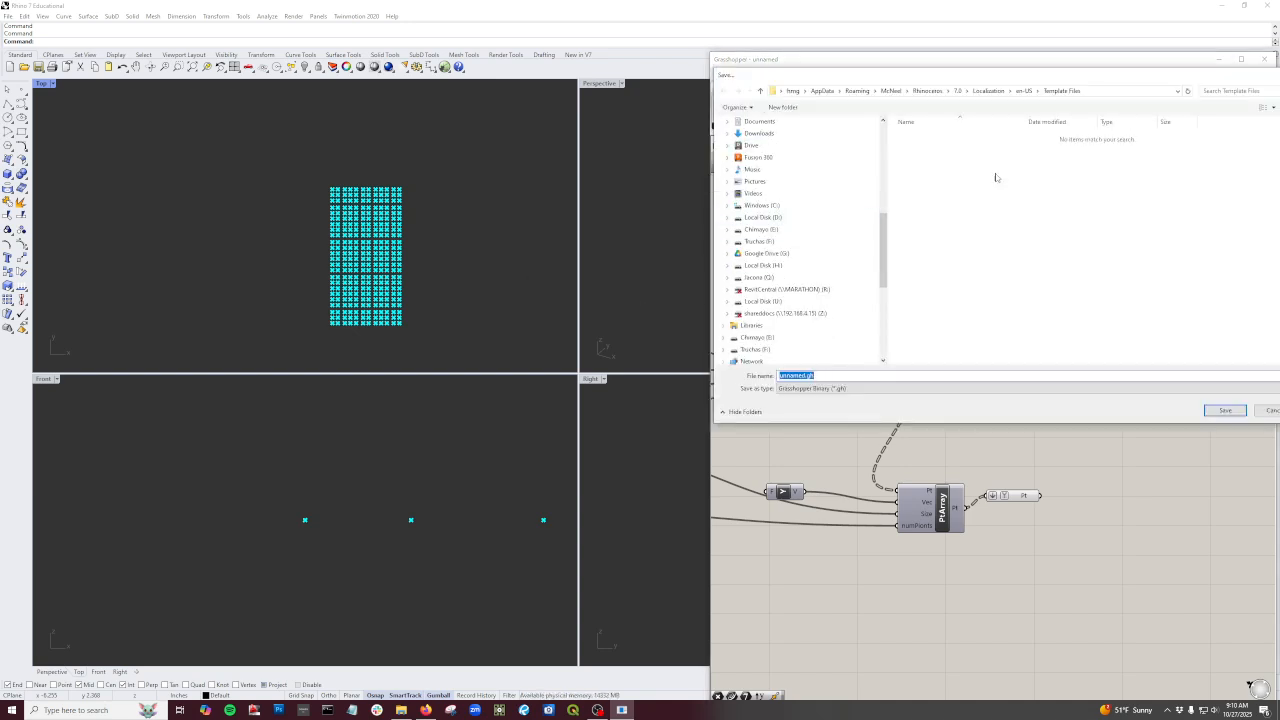
pyautogui.scroll(4, 760, 200)
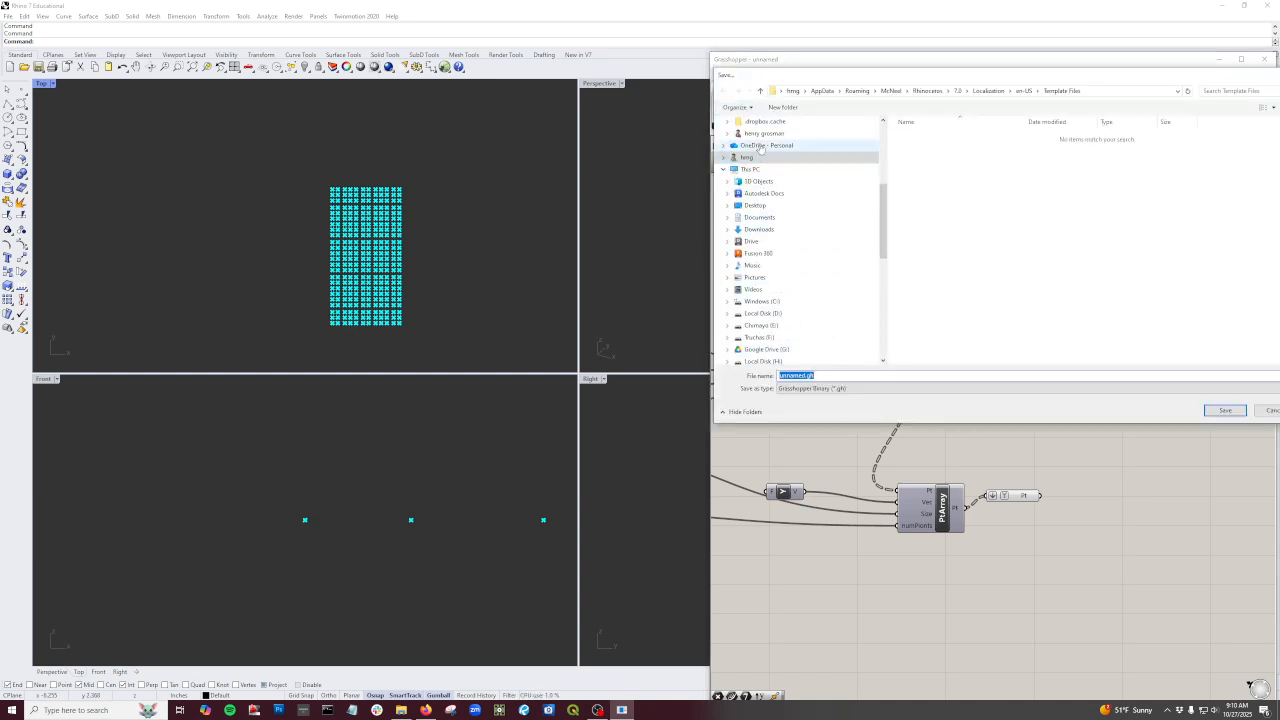
pyautogui.click(747, 173)
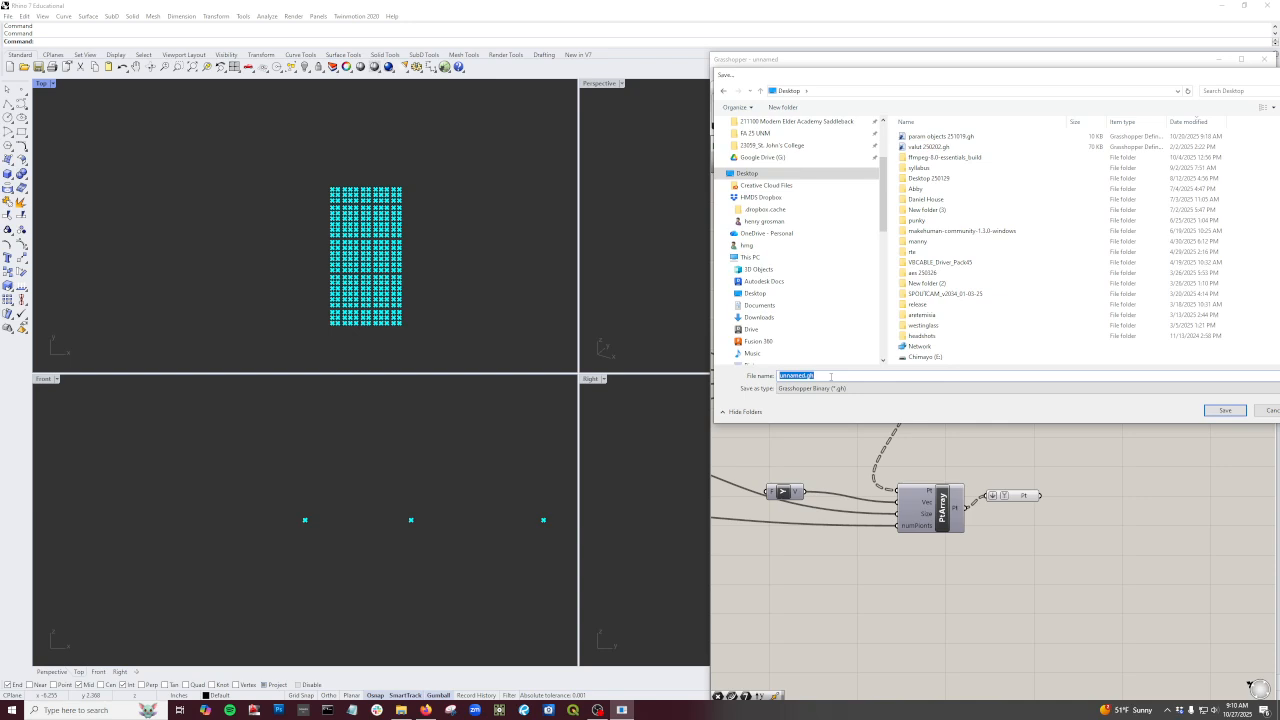
pyautogui.write('field 251015')
pyautogui.press('Return')
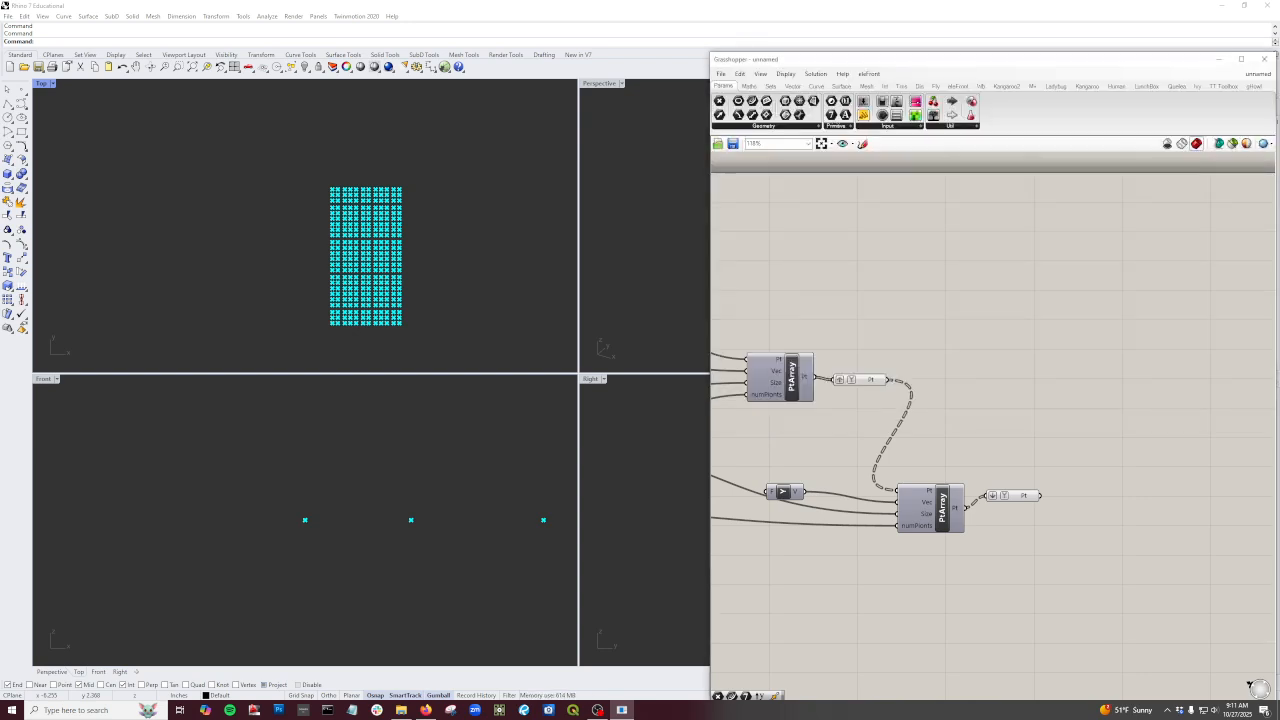
# Step: Shift the second array's flattened output Point parameter further right and wire it into a new Point parameter placed lower right
pyautogui.scroll(-4, 1057, 494)
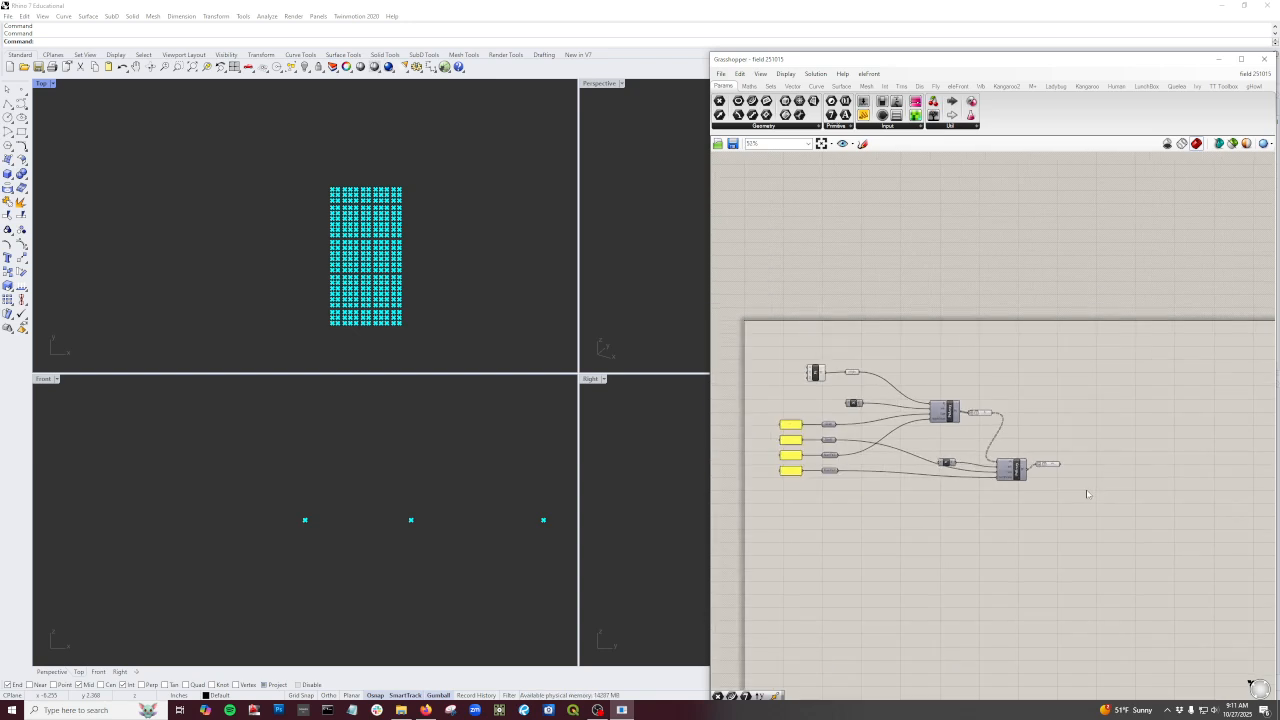
pyautogui.scroll(2, 1077, 491)
pyautogui.scroll(3, 1074, 485)
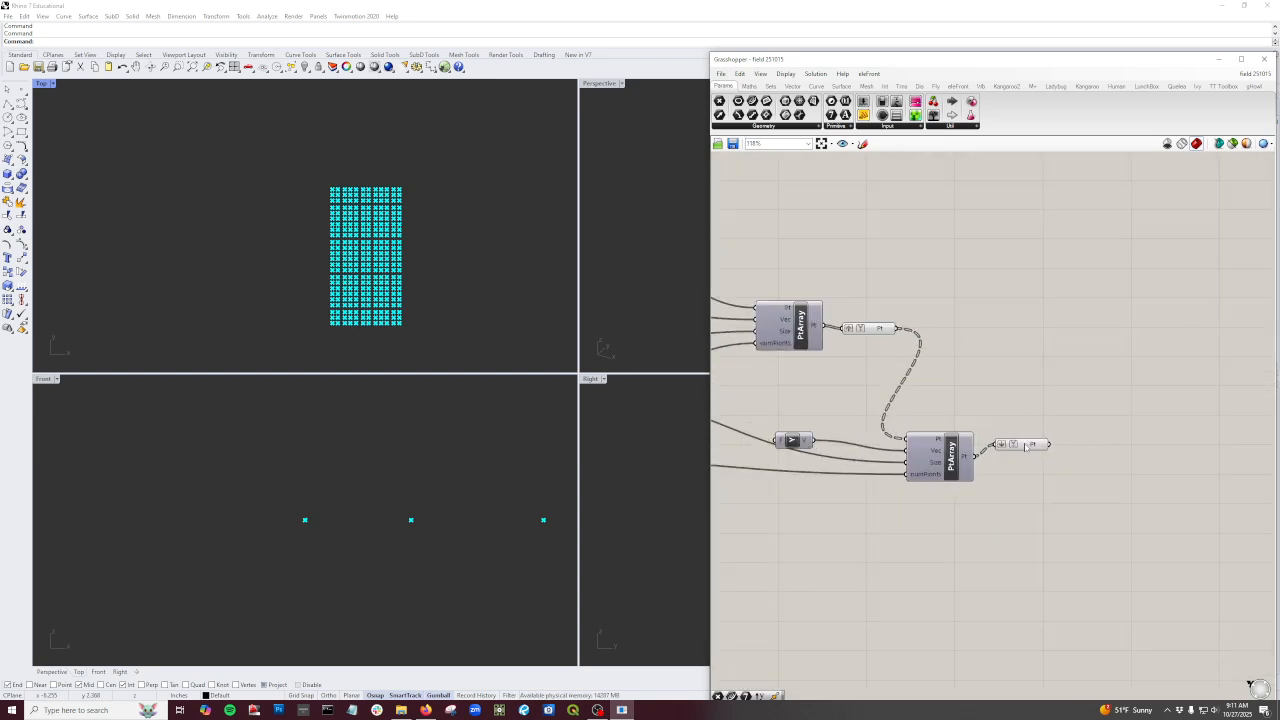
pyautogui.click(1044, 452)
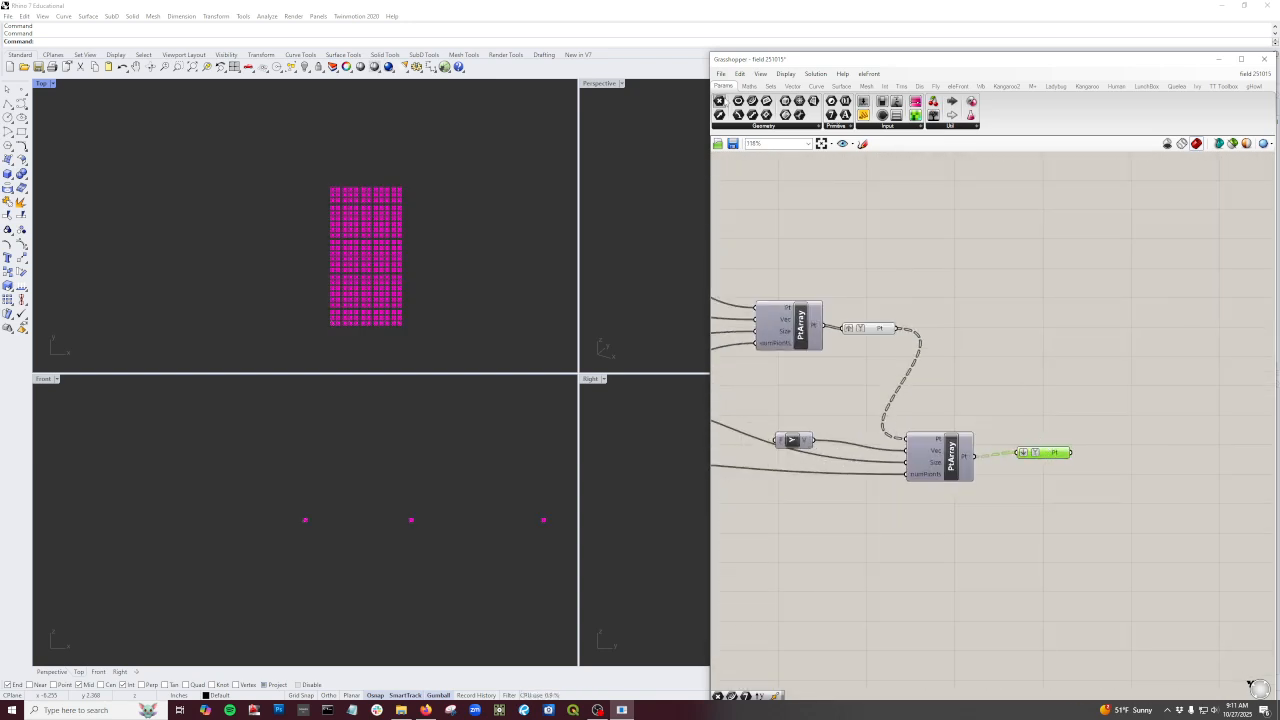
pyautogui.click(1122, 511)
pyautogui.moveTo(1072, 453); pyautogui.dragTo(1134, 520)
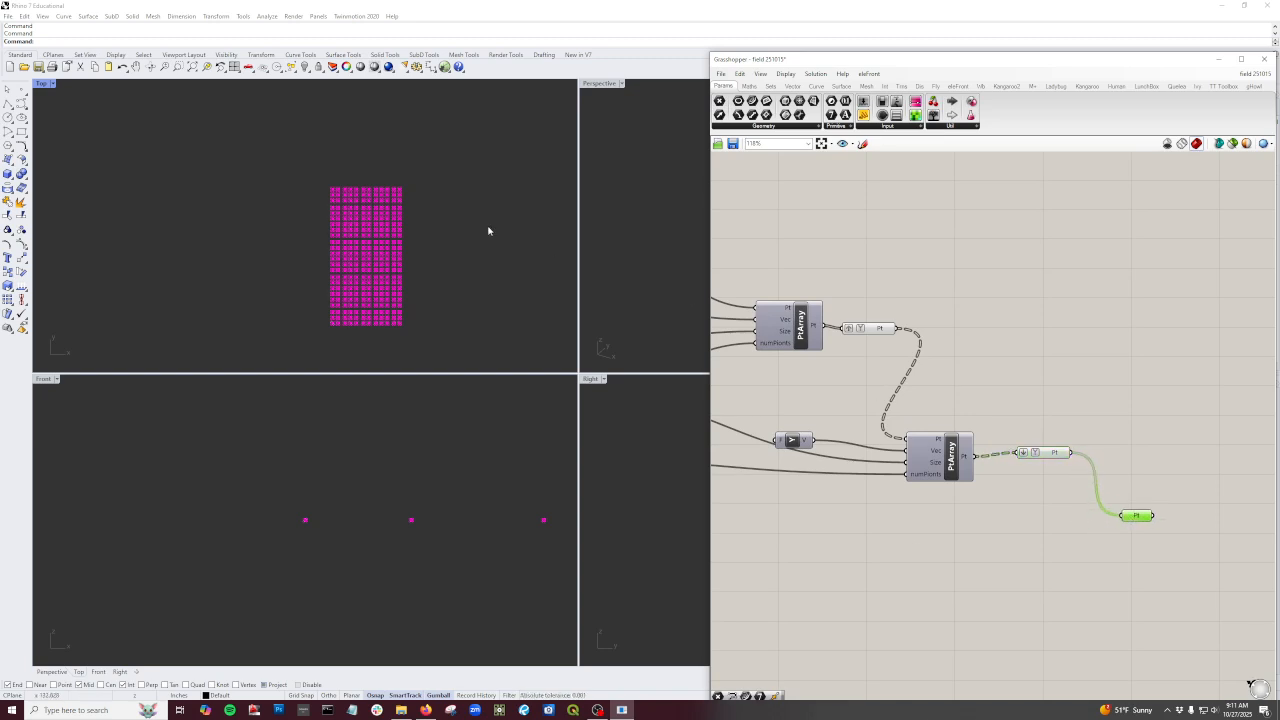
pyautogui.moveTo(359, 284); pyautogui.dragTo(355, 254, button='right')
# Step: Turn off the viewport preview of both PtArray clusters
pyautogui.click(928, 557)
pyautogui.click(945, 458)
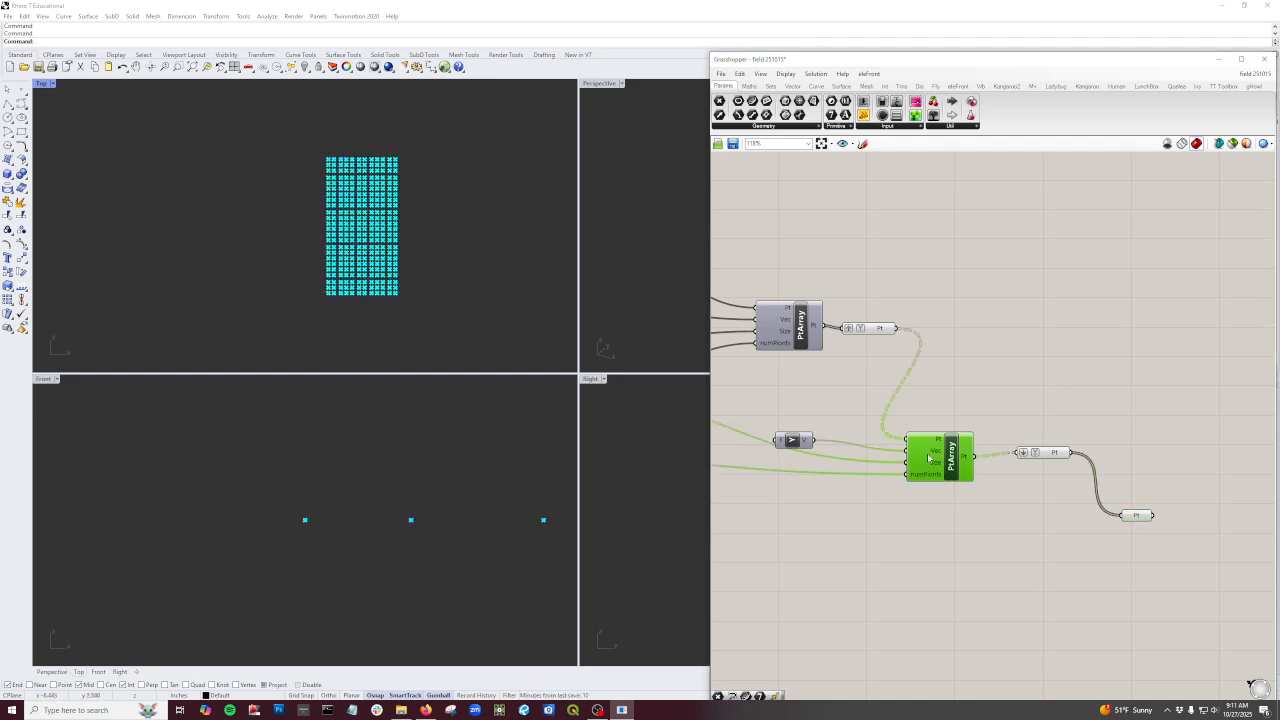
pyautogui.middleClick(940, 460)
pyautogui.click(800, 325)
pyautogui.middleClick(800, 321)
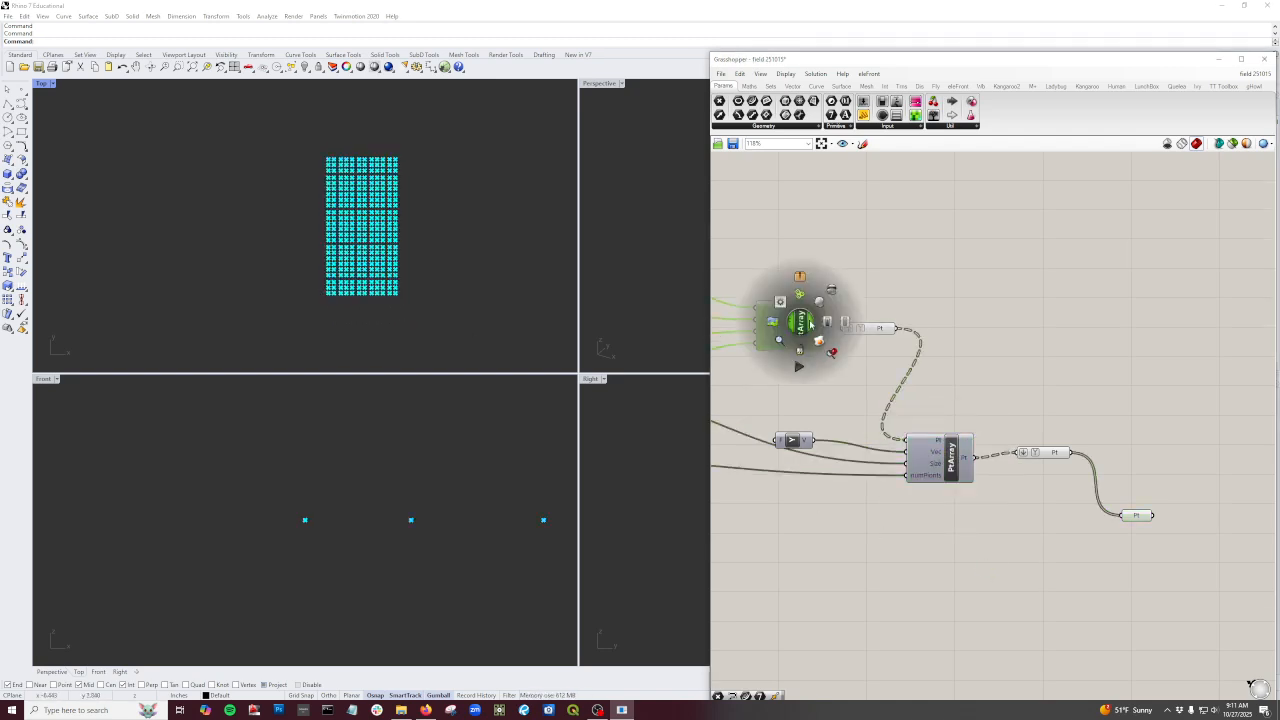
pyautogui.click(834, 290)
pyautogui.click(899, 280)
# Step: Turn off the viewport preview of the first array's output Point parameter
pyautogui.click(865, 326)
pyautogui.middleClick(864, 326)
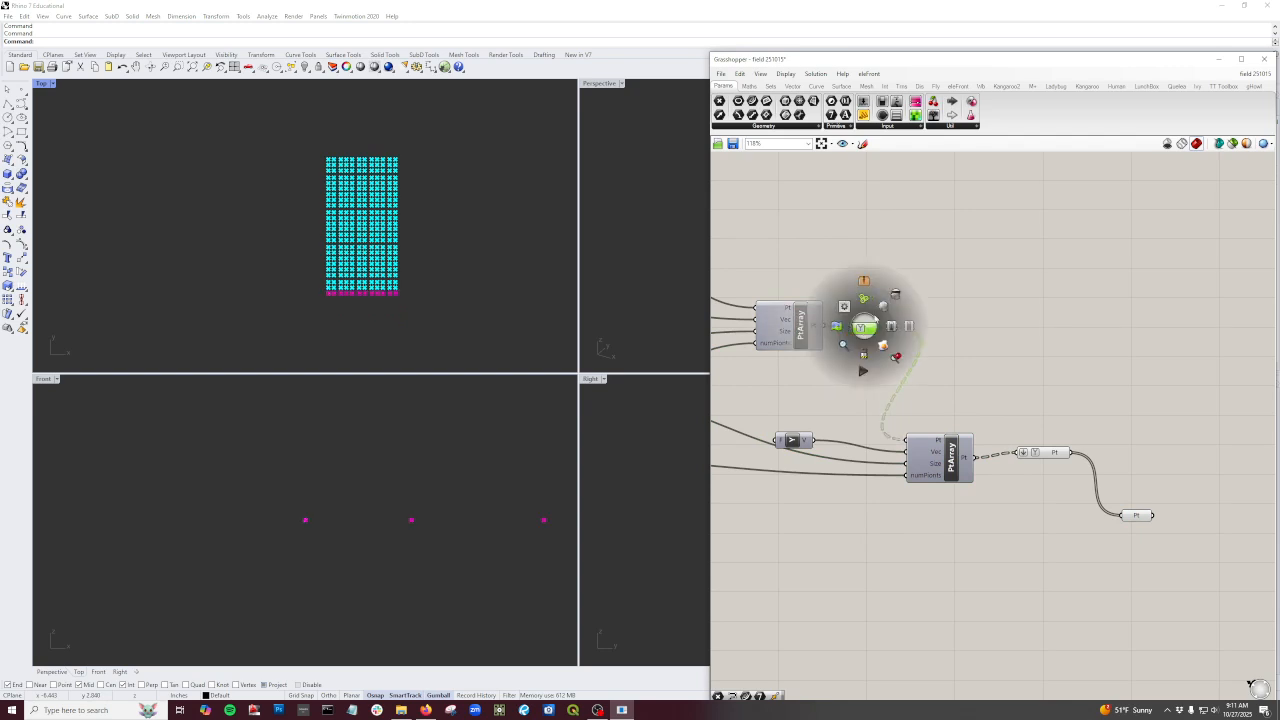
pyautogui.click(896, 297)
pyautogui.click(968, 336)
pyautogui.scroll(-6, 1107, 407)
pyautogui.scroll(4, 1122, 445)
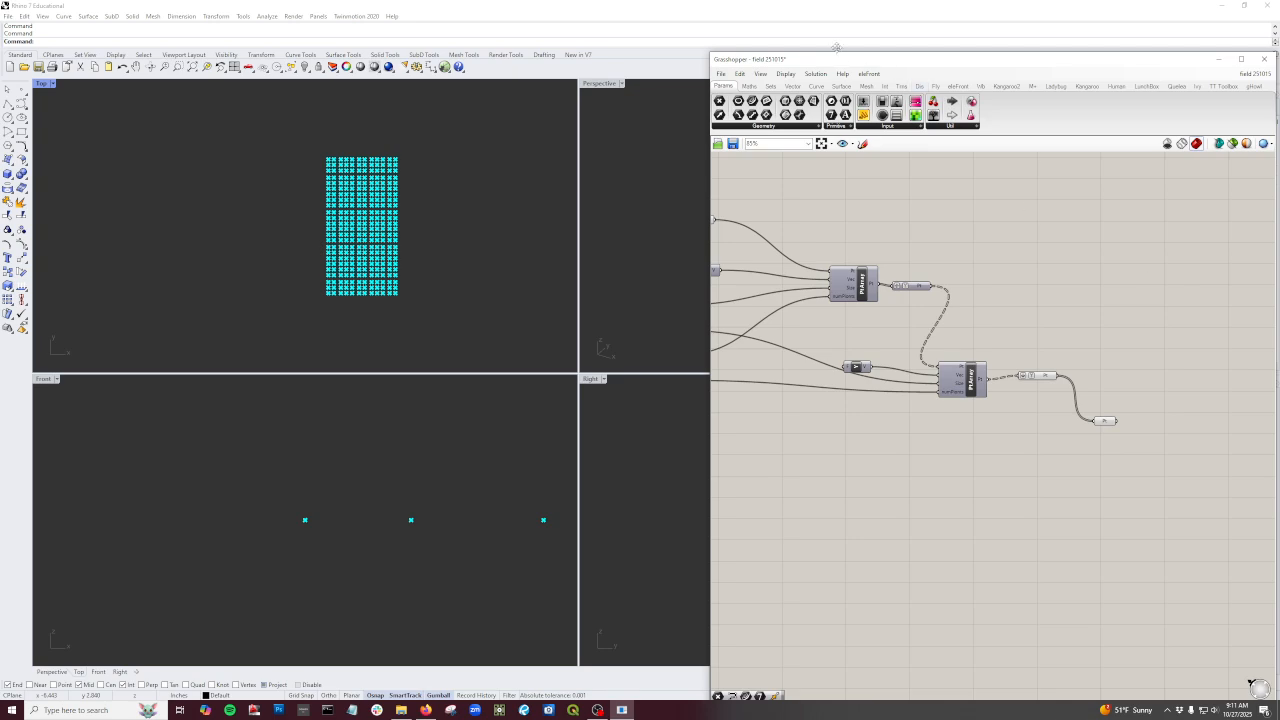
# Step: Uncover the Rhino layer list by moving the Grasshopper window down and set the Default layer's color to Gold
pyautogui.moveTo(869, 69); pyautogui.dragTo(864, 392)
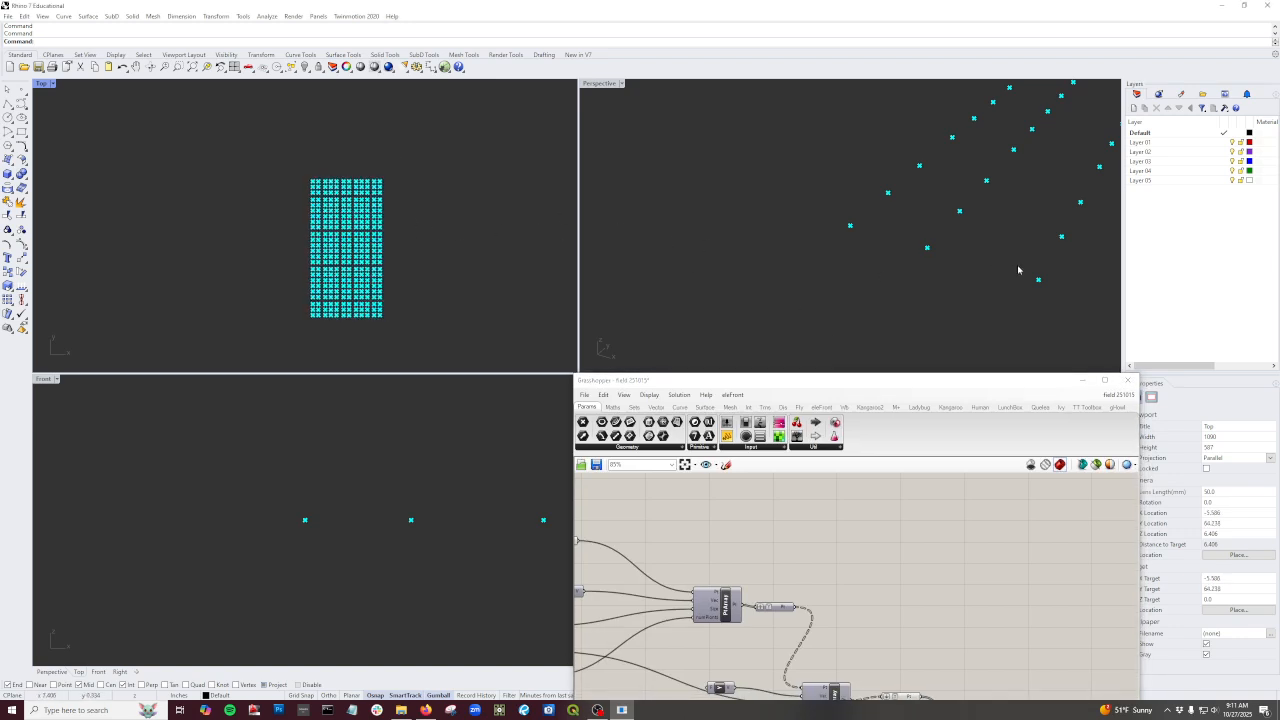
pyautogui.click(1249, 132)
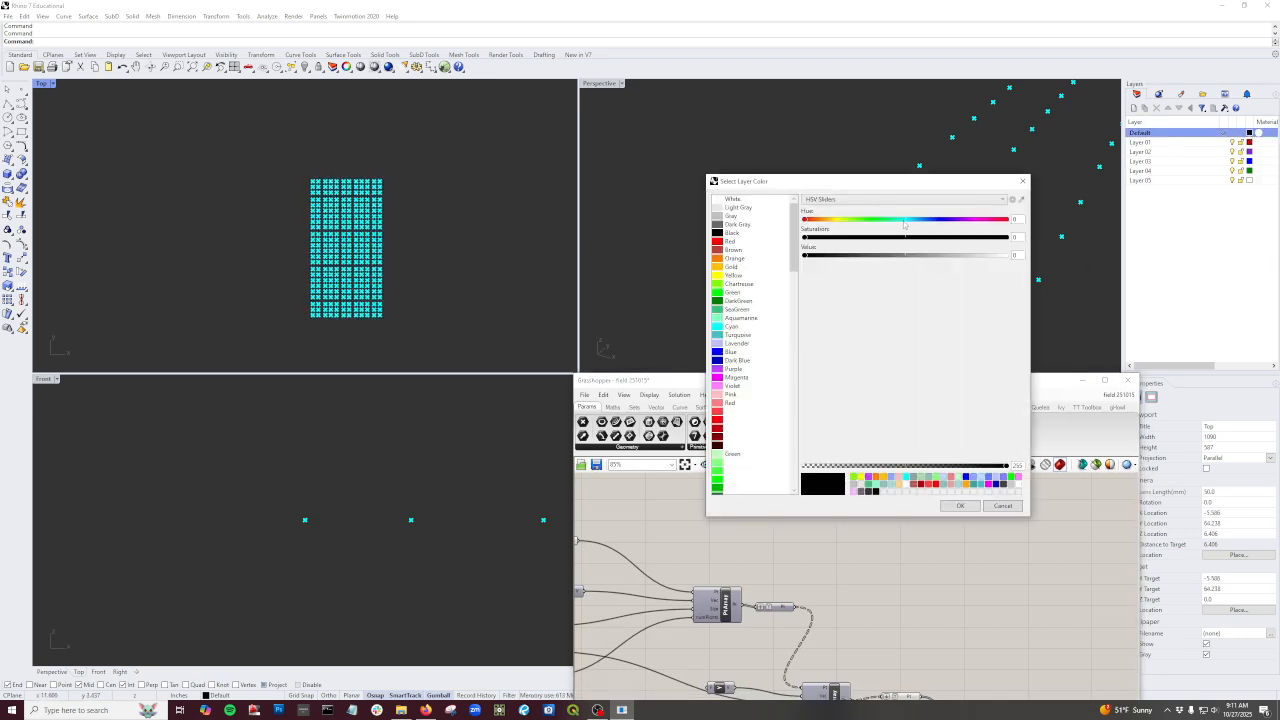
pyautogui.click(717, 268)
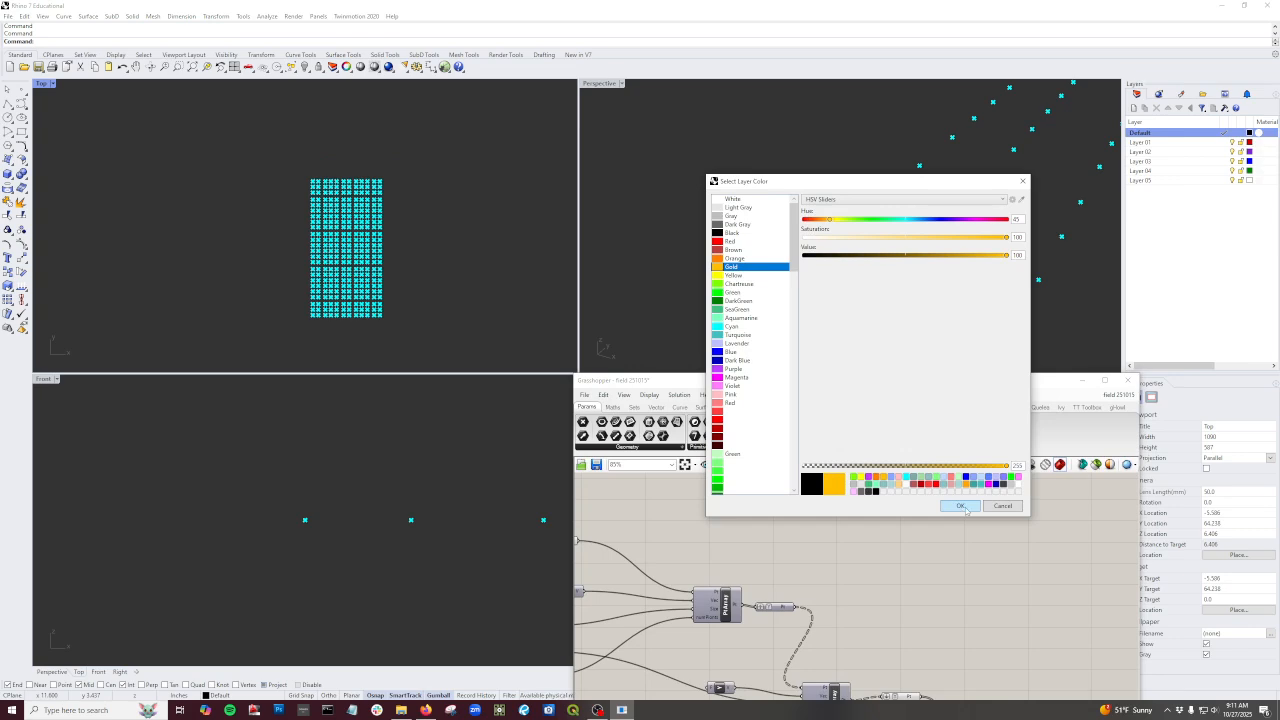
pyautogui.click(960, 505)
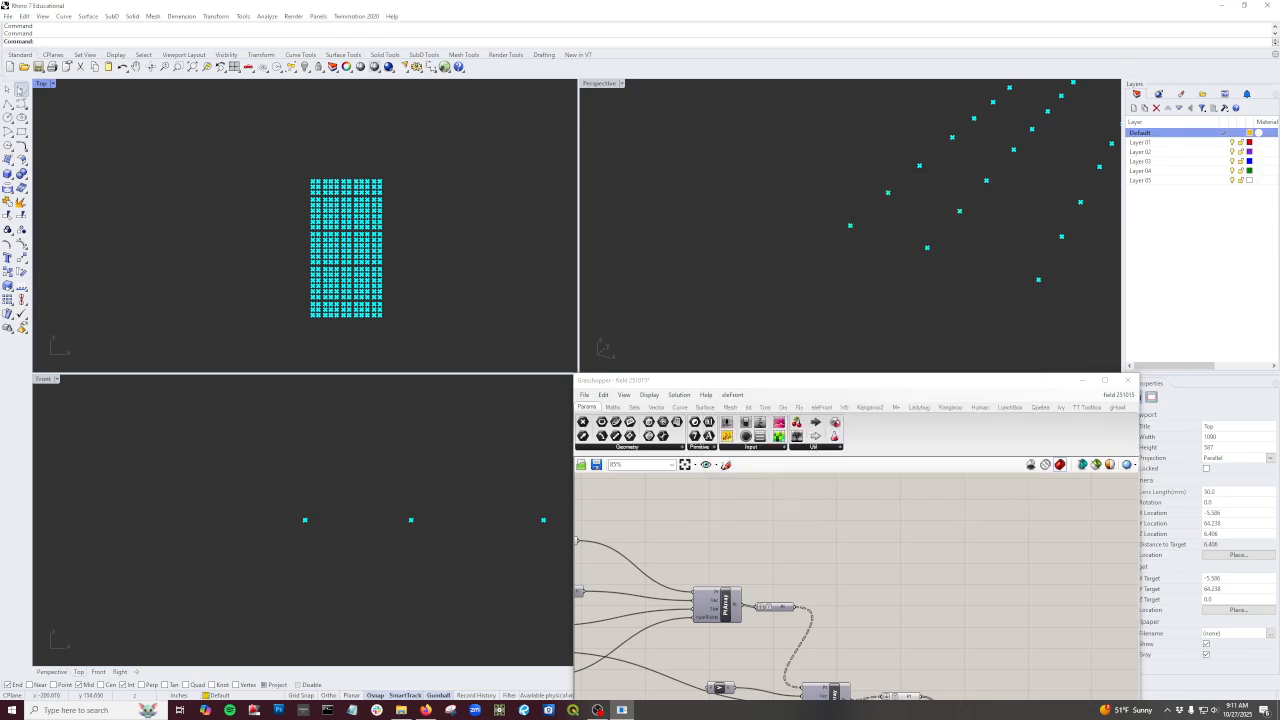
# Step: Place a single Rhino point object in the Top view, near the middle of the point grid between its columns
pyautogui.click(22, 89)
pyautogui.scroll(2, 340, 250)
pyautogui.scroll(2, 340, 250)
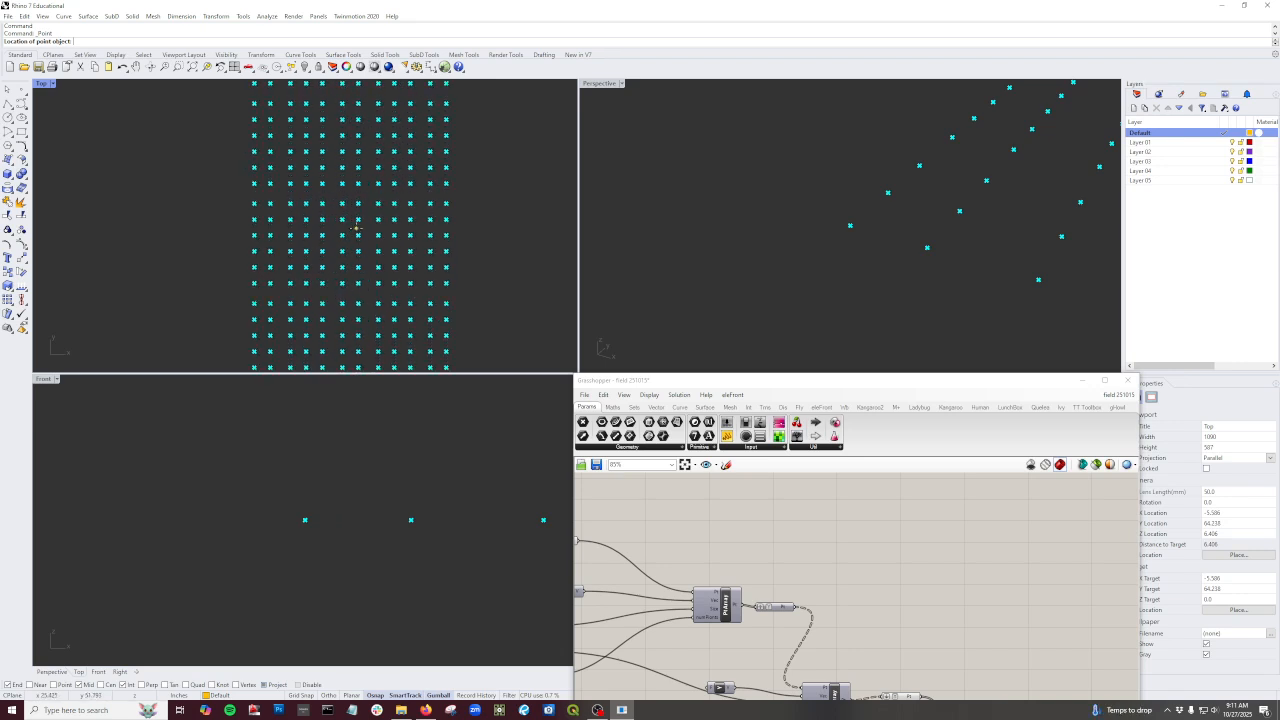
pyautogui.click(352, 228)
# Step: Bring the Grasshopper window back up and add an empty Point parameter above the final grid Point parameter
pyautogui.moveTo(762, 380); pyautogui.dragTo(797, 174)
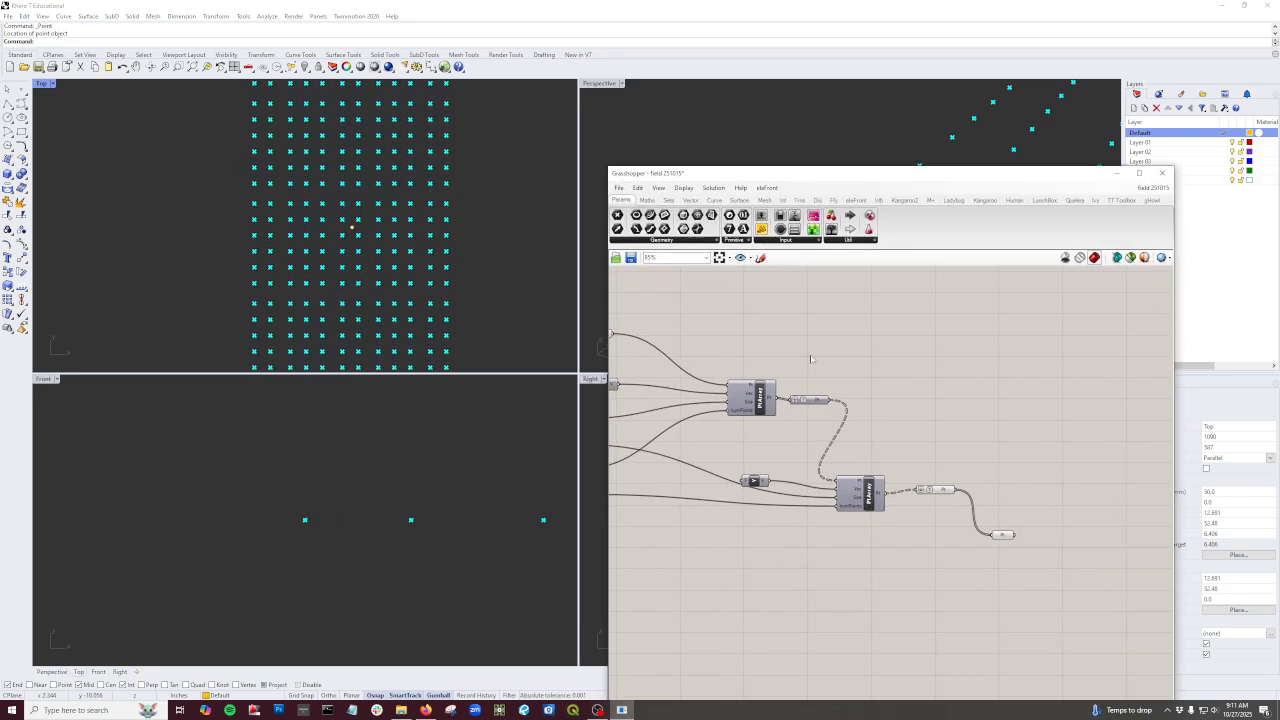
pyautogui.moveTo(850, 372); pyautogui.dragTo(775, 377, button='right')
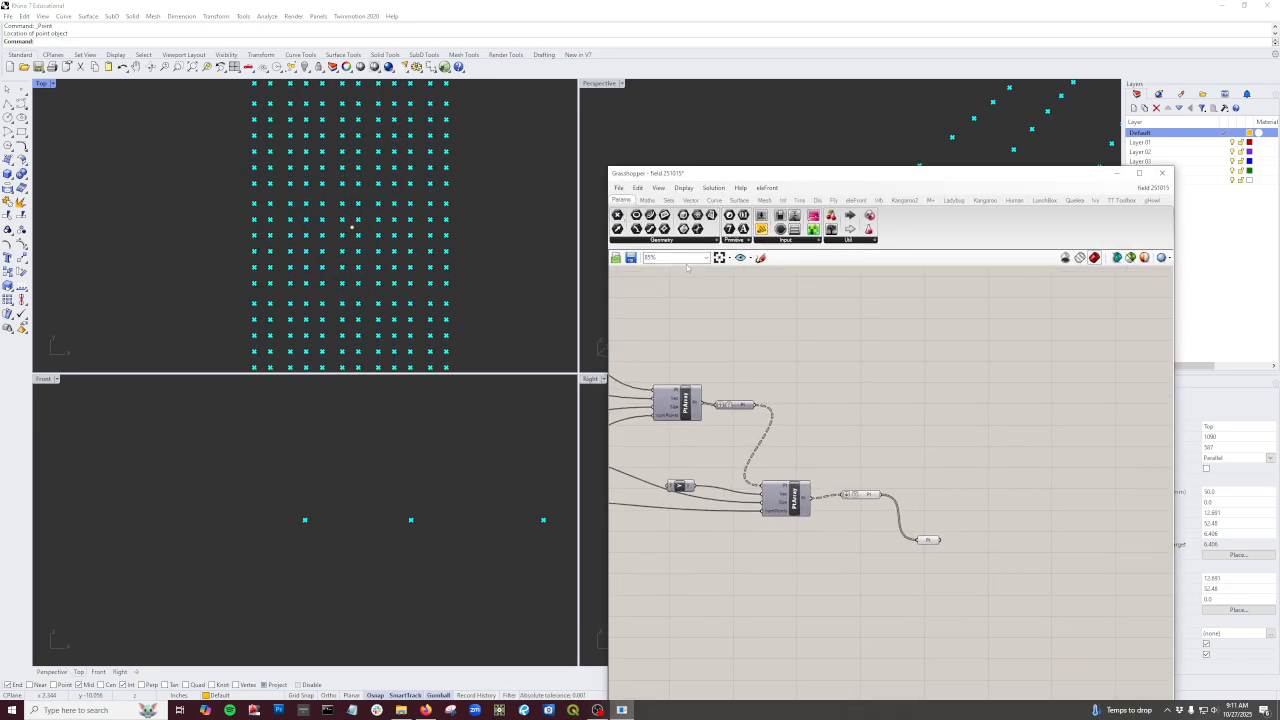
pyautogui.scroll(1, 955, 443)
pyautogui.scroll(1, 955, 443)
pyautogui.moveTo(955, 443); pyautogui.dragTo(956, 441)
# Step: Shift the wired final Point parameter slightly right and rename it gridPoints
pyautogui.moveTo(914, 578); pyautogui.dragTo(955, 573)
pyautogui.rightClick(955, 573)
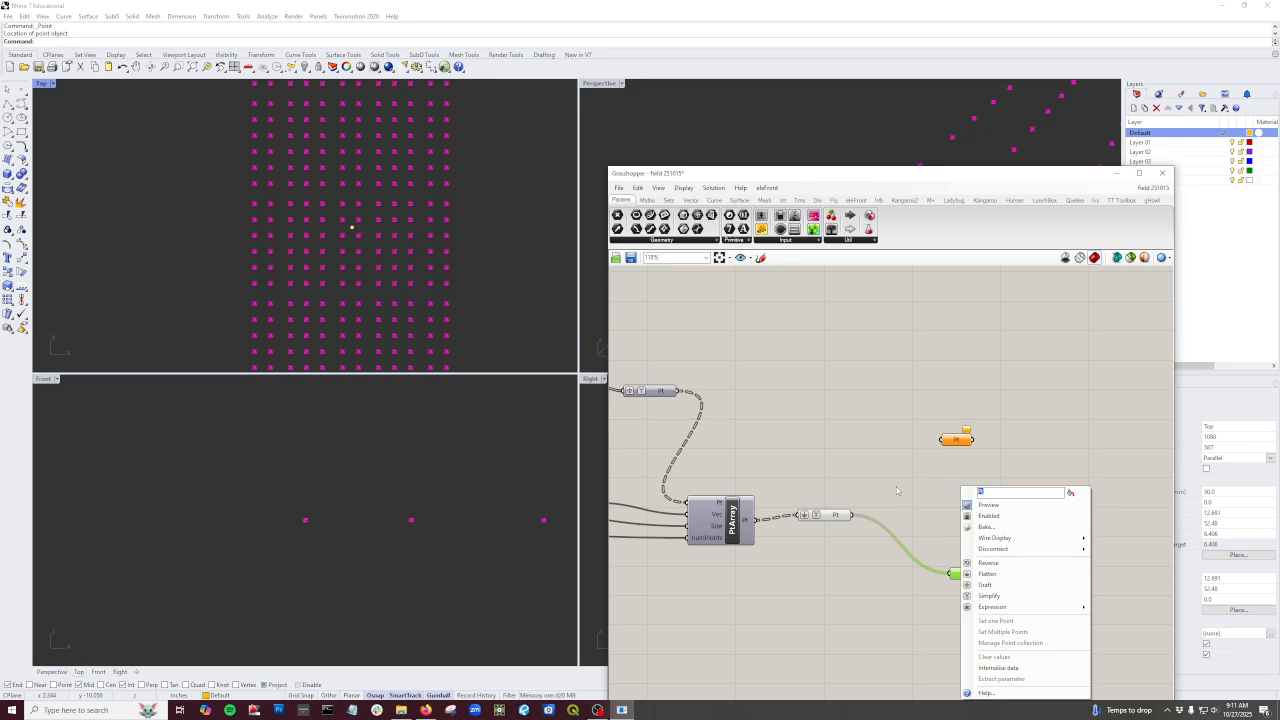
pyautogui.write('getPoints')
pyautogui.click(898, 466)
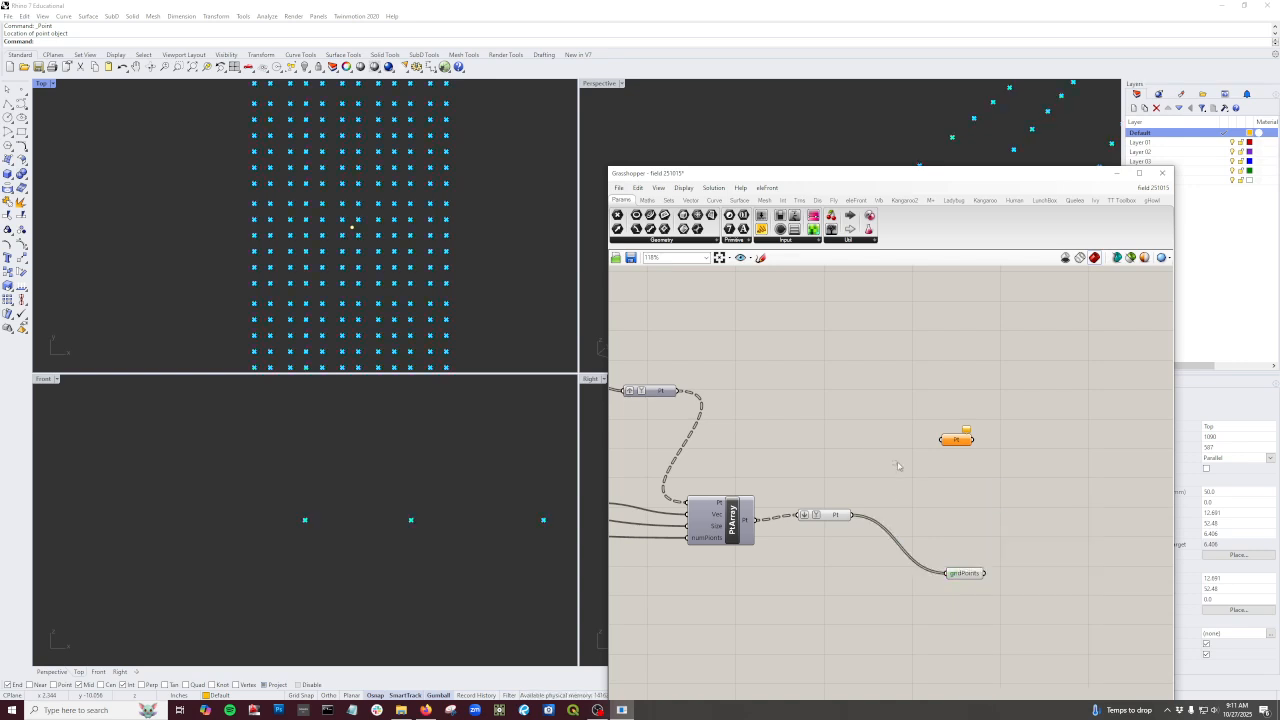
# Step: Rename the empty Point parameter as attractor1
pyautogui.rightClick(968, 441)
pyautogui.write('attractor1')
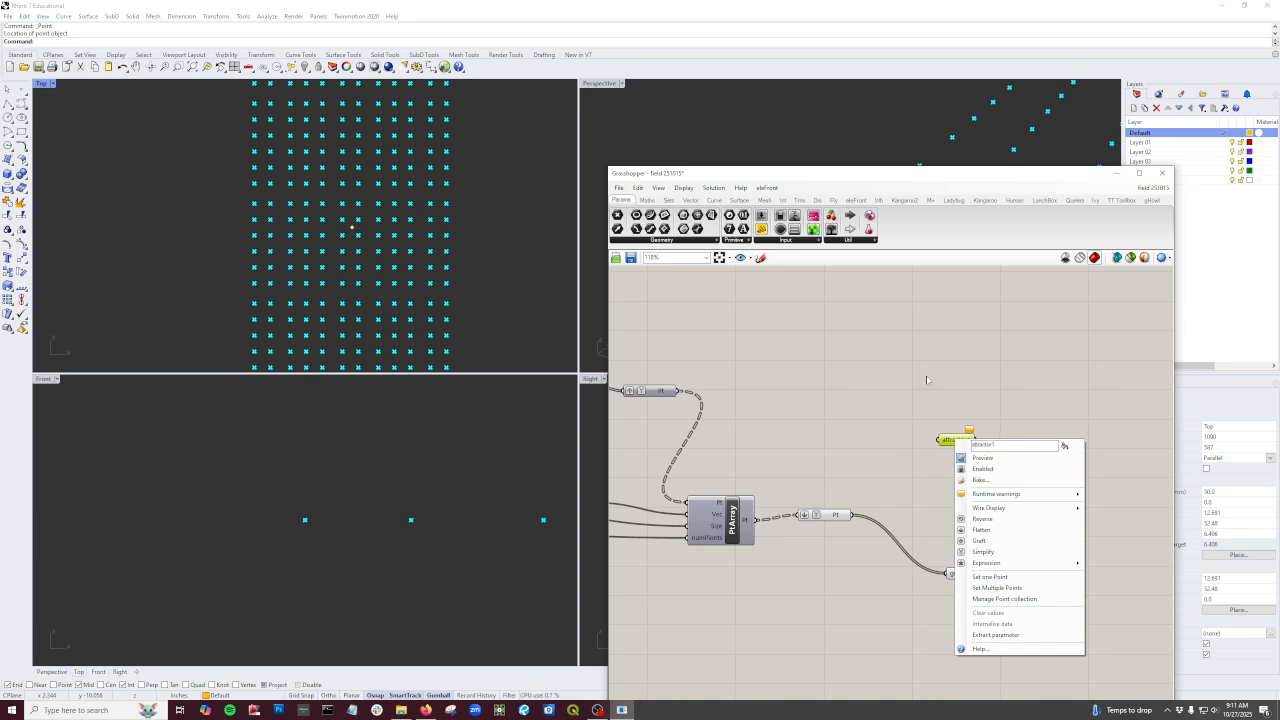
pyautogui.click(951, 343)
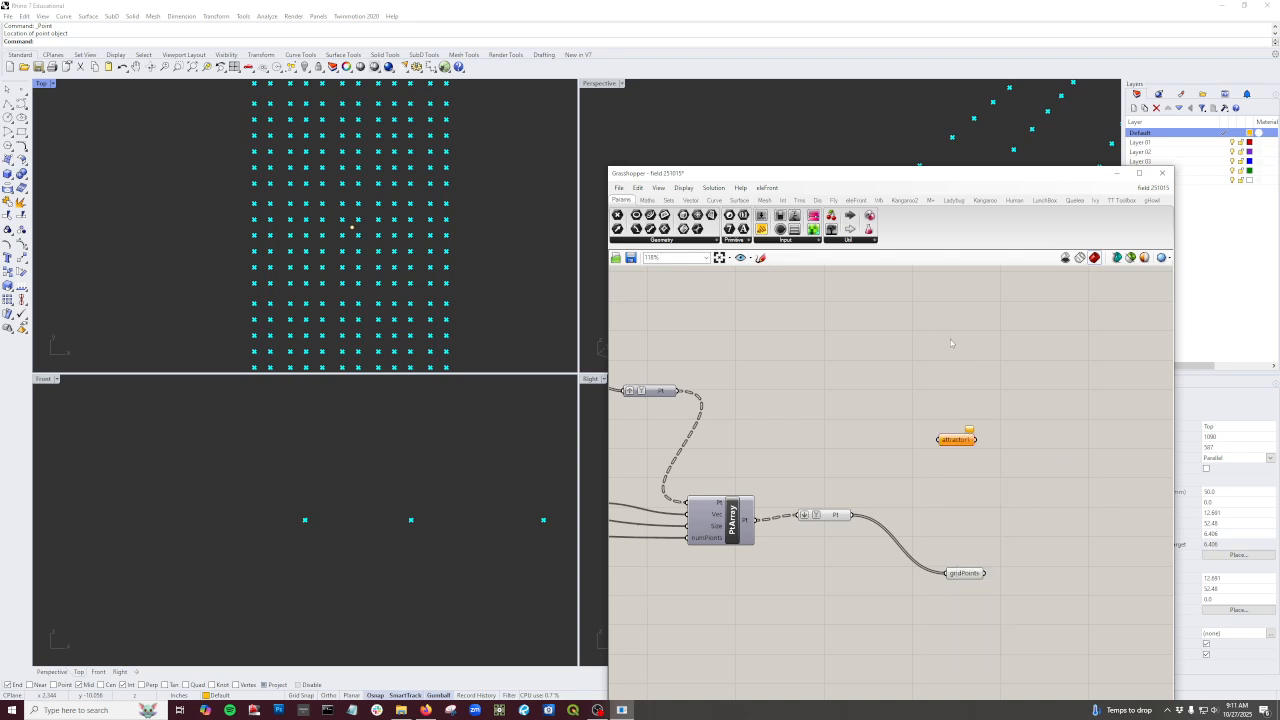
# Step: Reference the placed Rhino point in the attractor1 parameter and move that parameter closer above gridPoints
pyautogui.rightClick(953, 442)
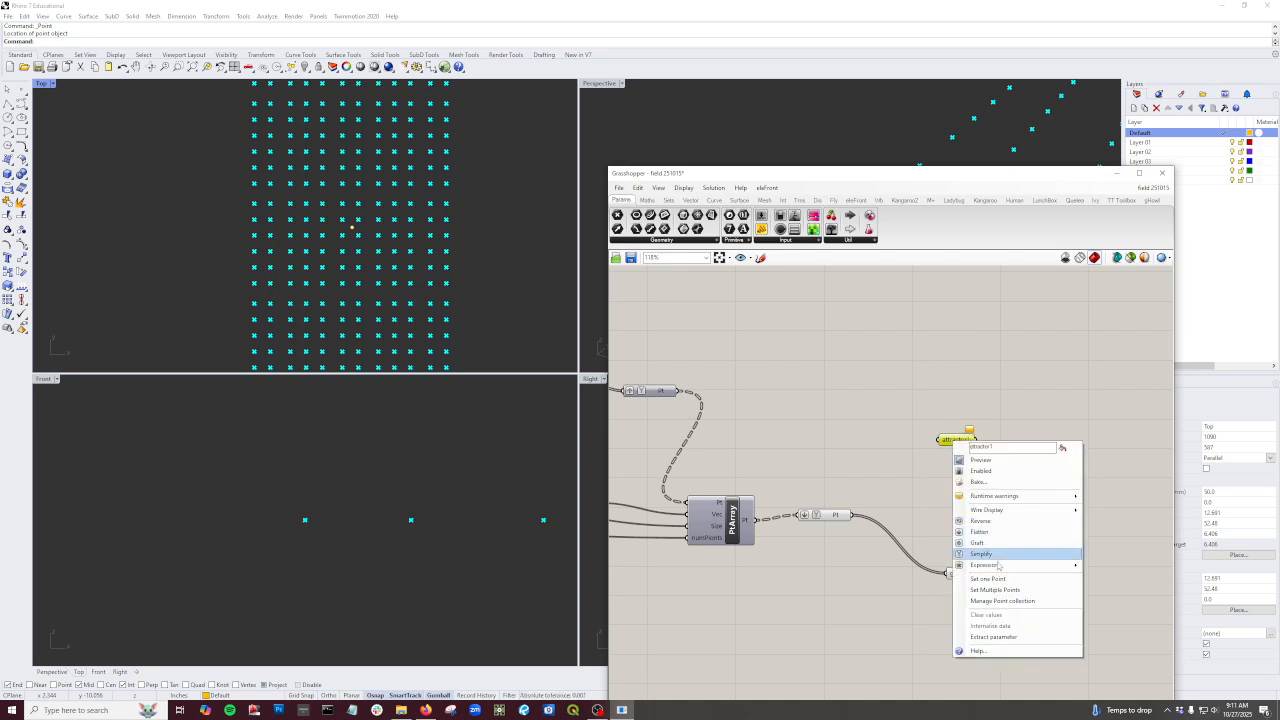
pyautogui.click(997, 579)
pyautogui.click(352, 228)
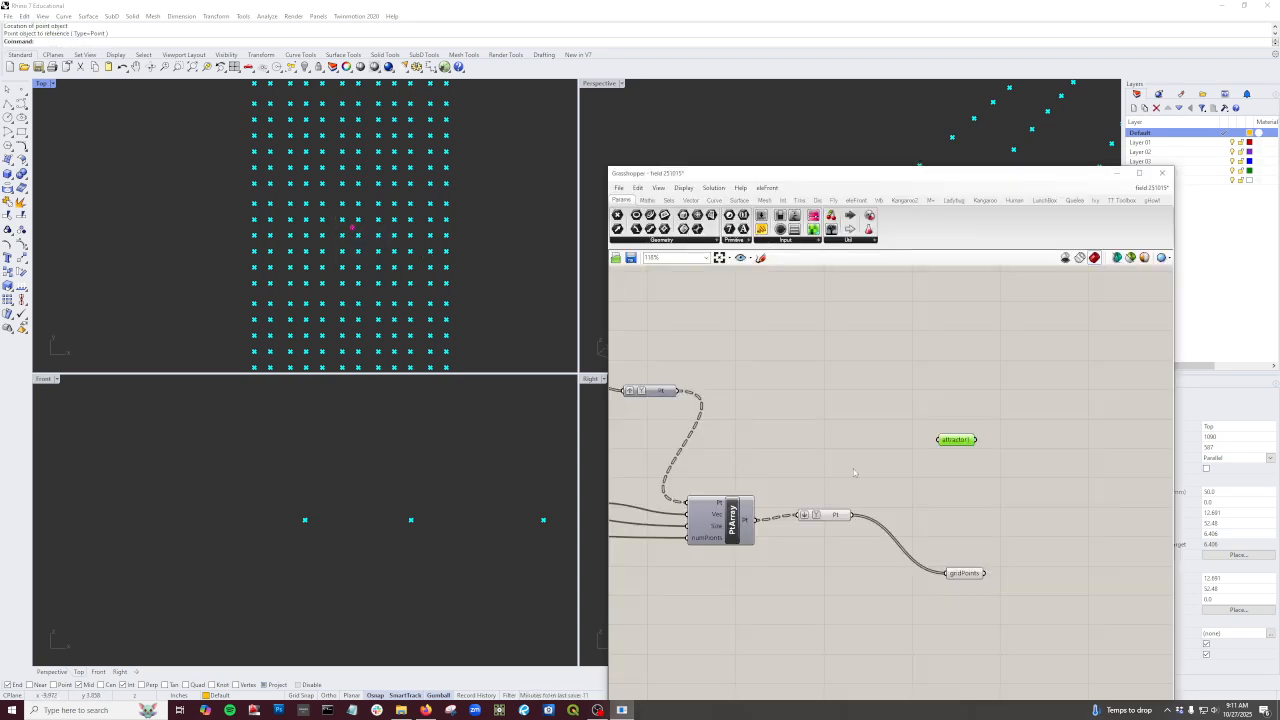
pyautogui.moveTo(957, 440); pyautogui.dragTo(962, 491)
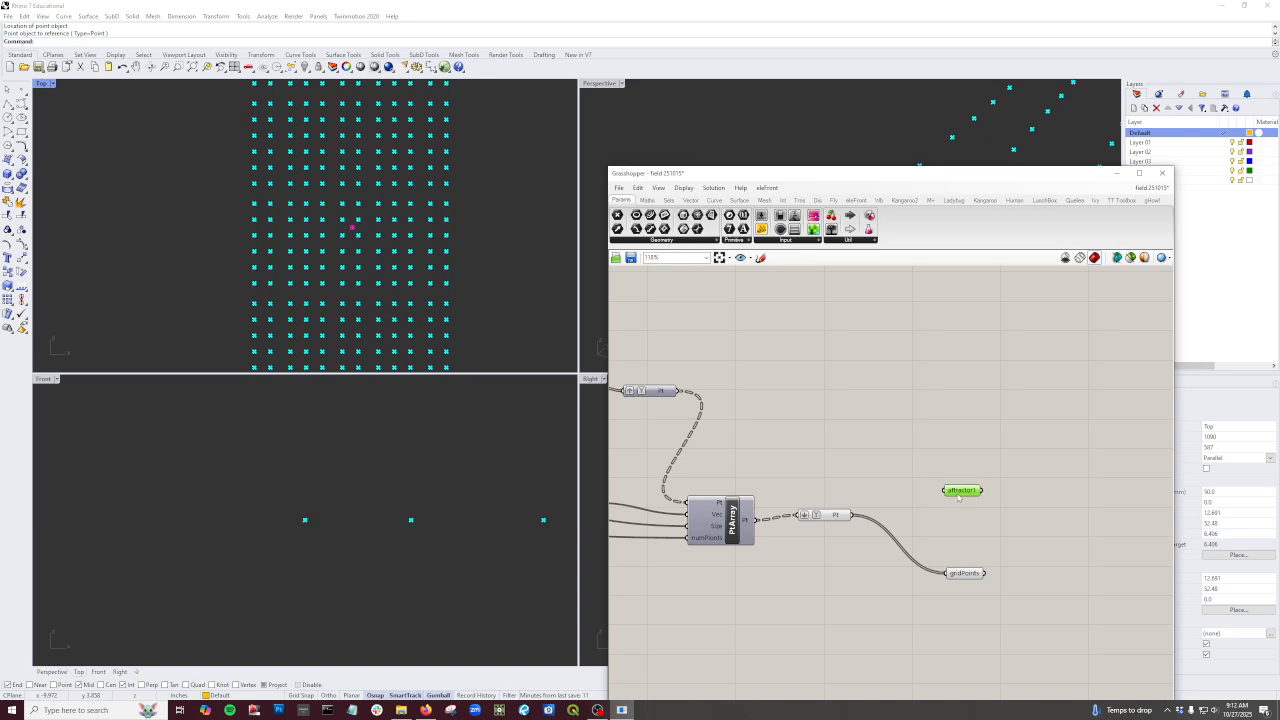
# Step: Add a Line component and connect gridPoints to its A input and attractor1 to its B input
pyautogui.moveTo(1022, 578); pyautogui.dragTo(948, 524, button='right')
pyautogui.click(996, 493)
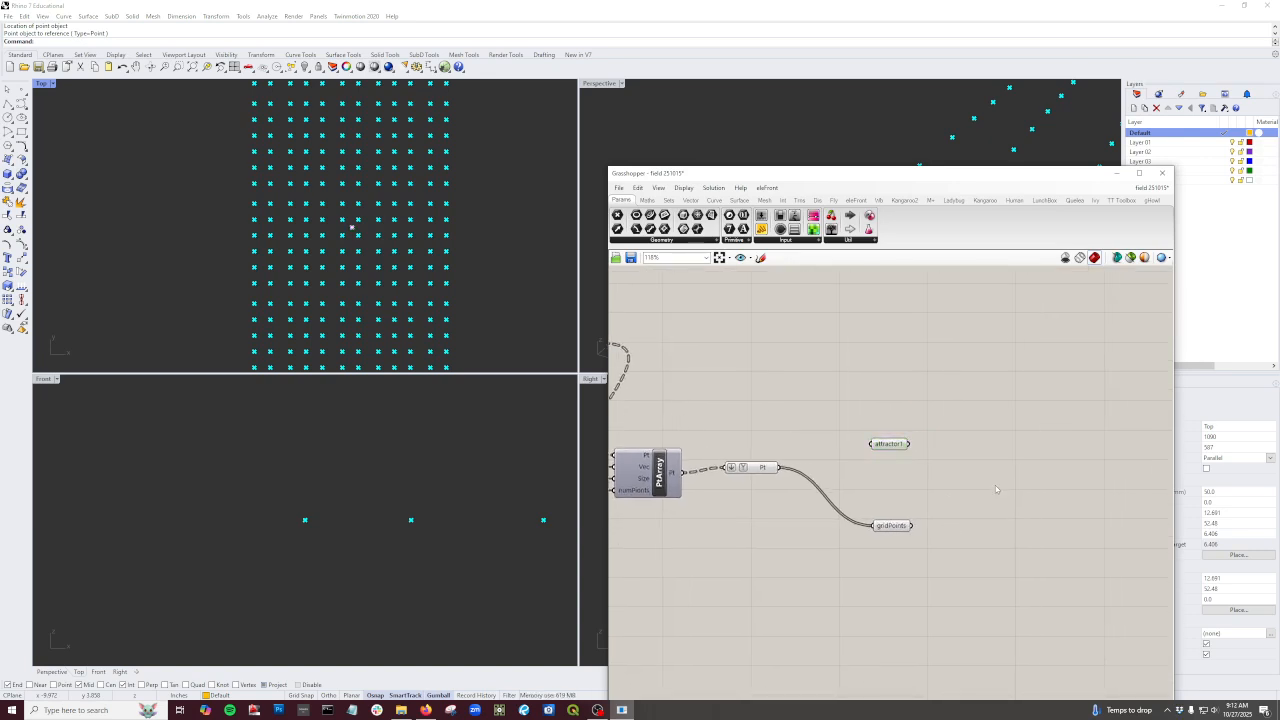
pyautogui.doubleClick(996, 489)
pyautogui.write('line')
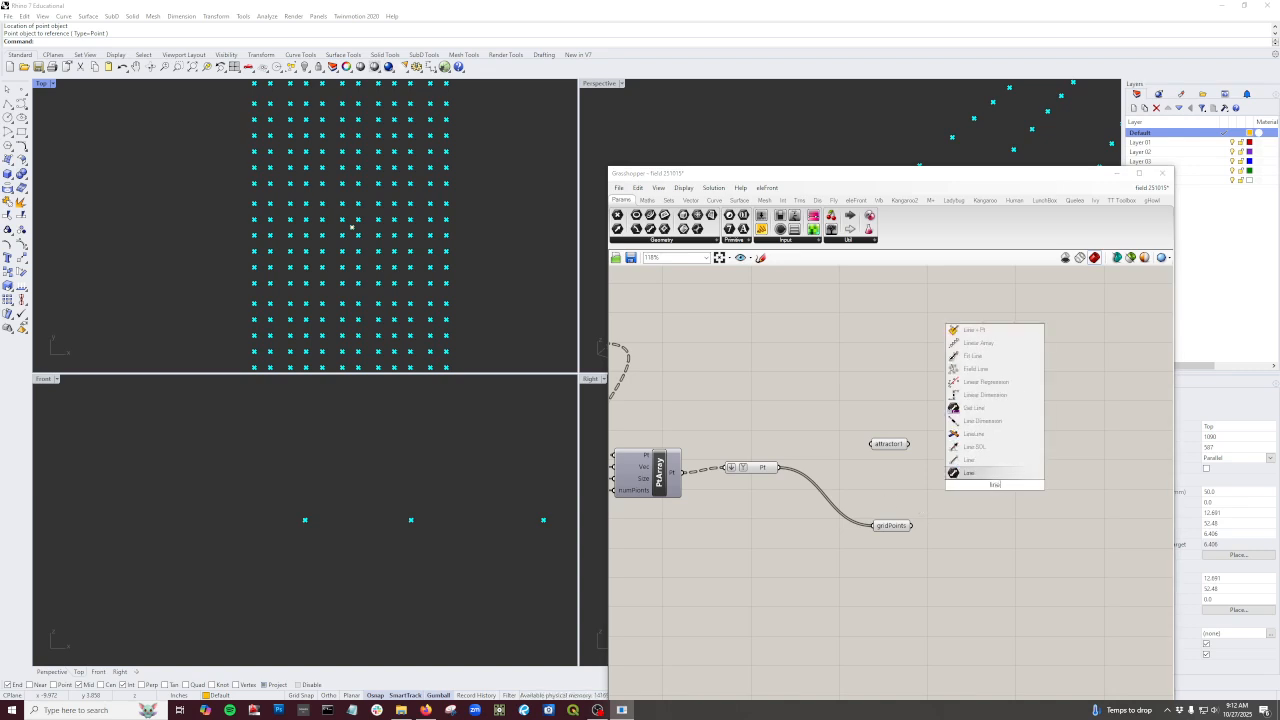
pyautogui.click(957, 473)
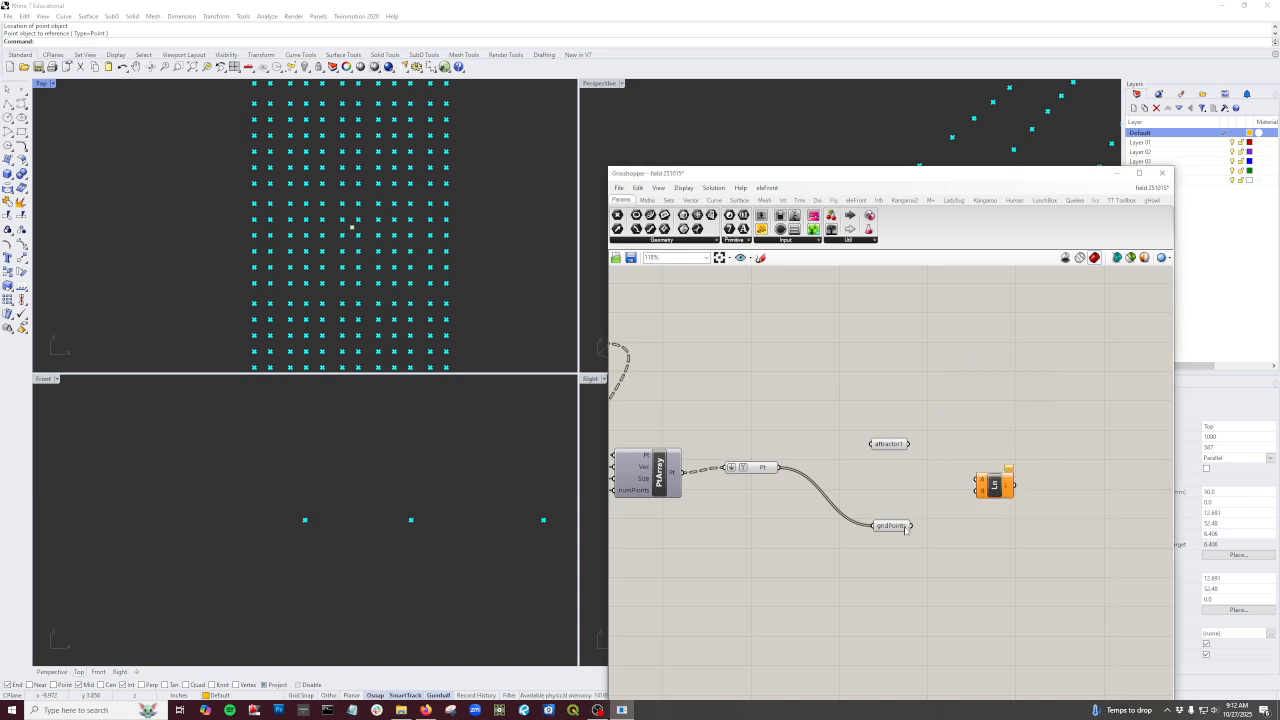
pyautogui.moveTo(909, 526); pyautogui.dragTo(978, 491)
pyautogui.moveTo(908, 443); pyautogui.dragTo(978, 466)
# Step: Move the Rhino attractor point up and to the right within the grid in the Top view
pyautogui.click(352, 228)
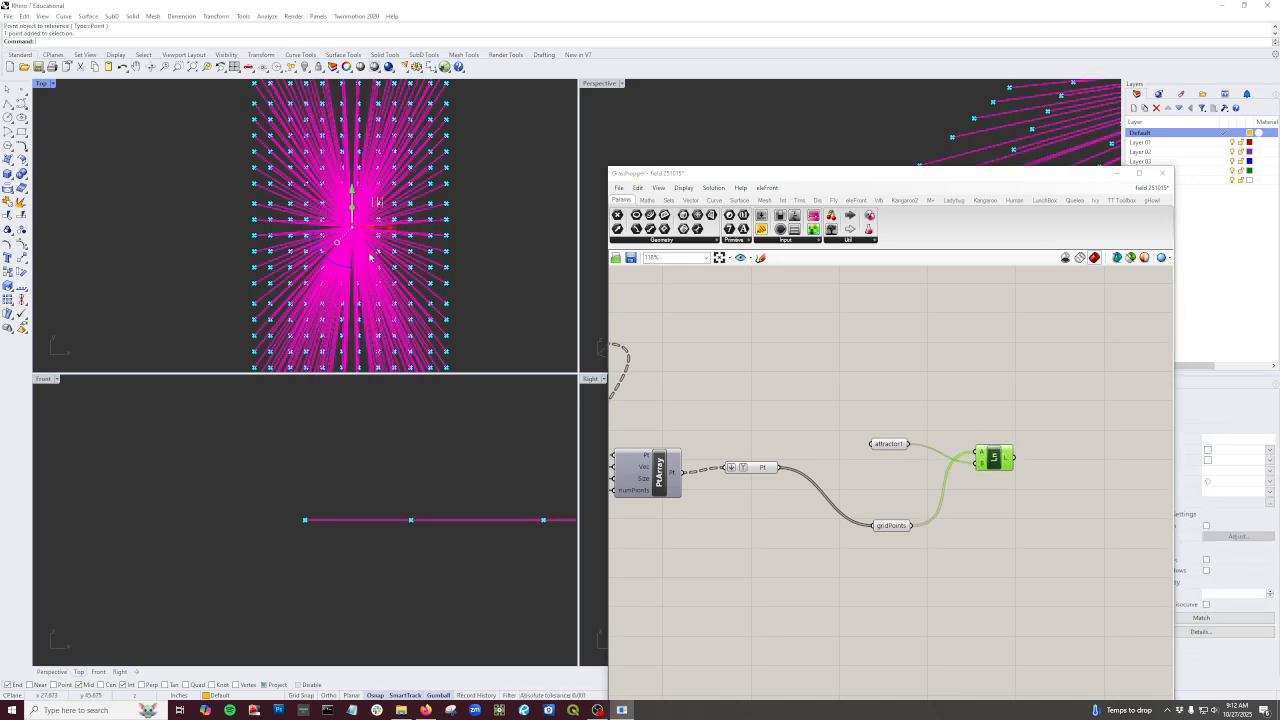
pyautogui.write('M')
pyautogui.press('Return')
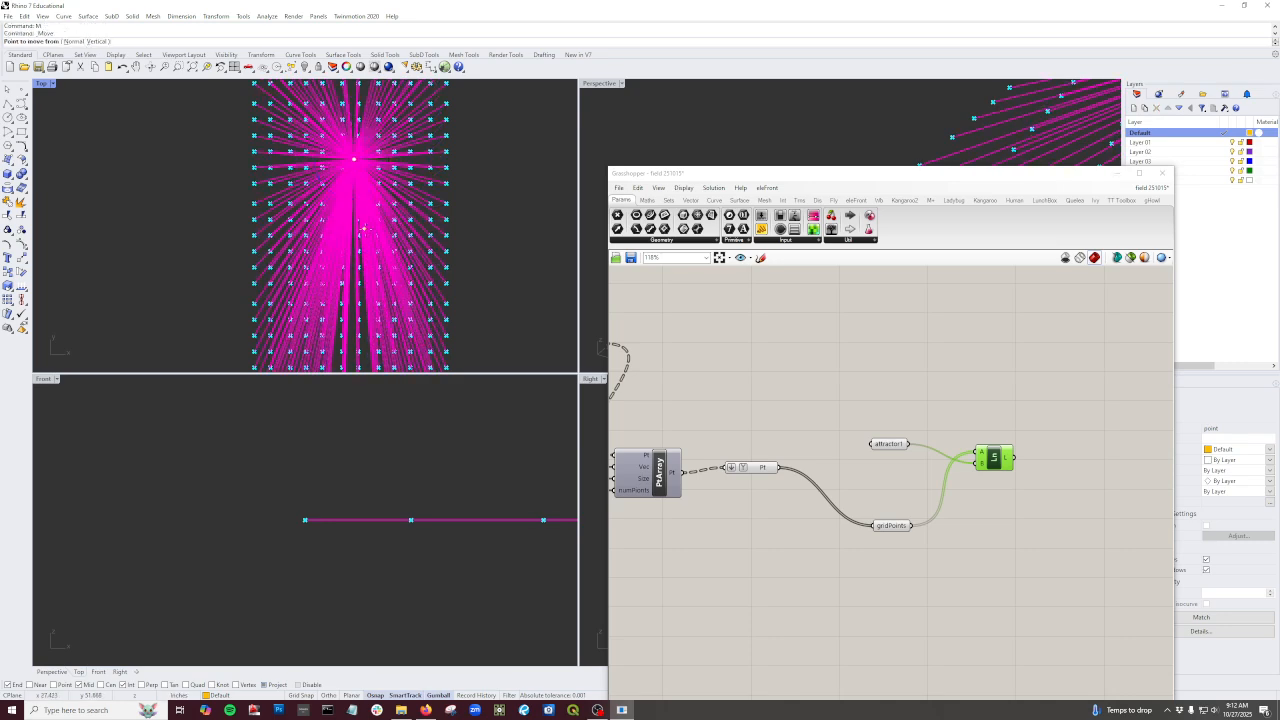
pyautogui.click(363, 229)
pyautogui.click(399, 231)
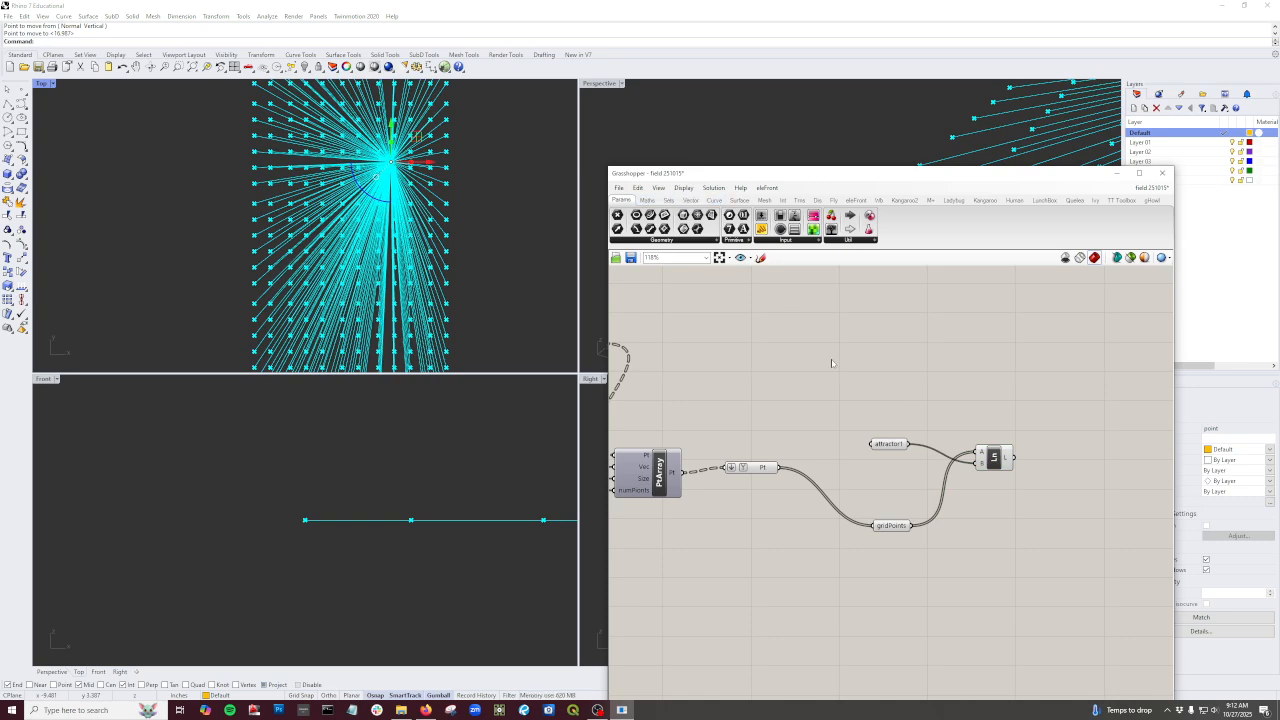
# Step: Add a Distance component below the Line component, with attractor1 feeding input A and gridPoints feeding input B
pyautogui.doubleClick(995, 535)
pyautogui.write('d')
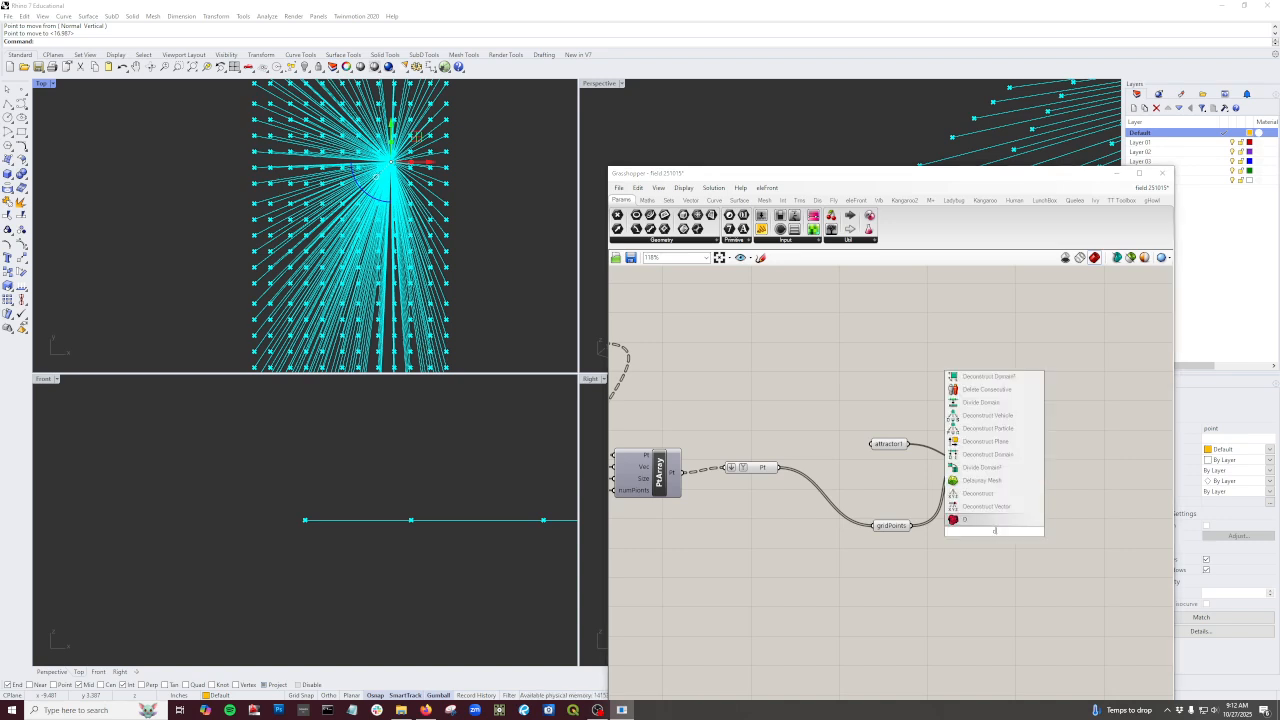
pyautogui.write('ist')
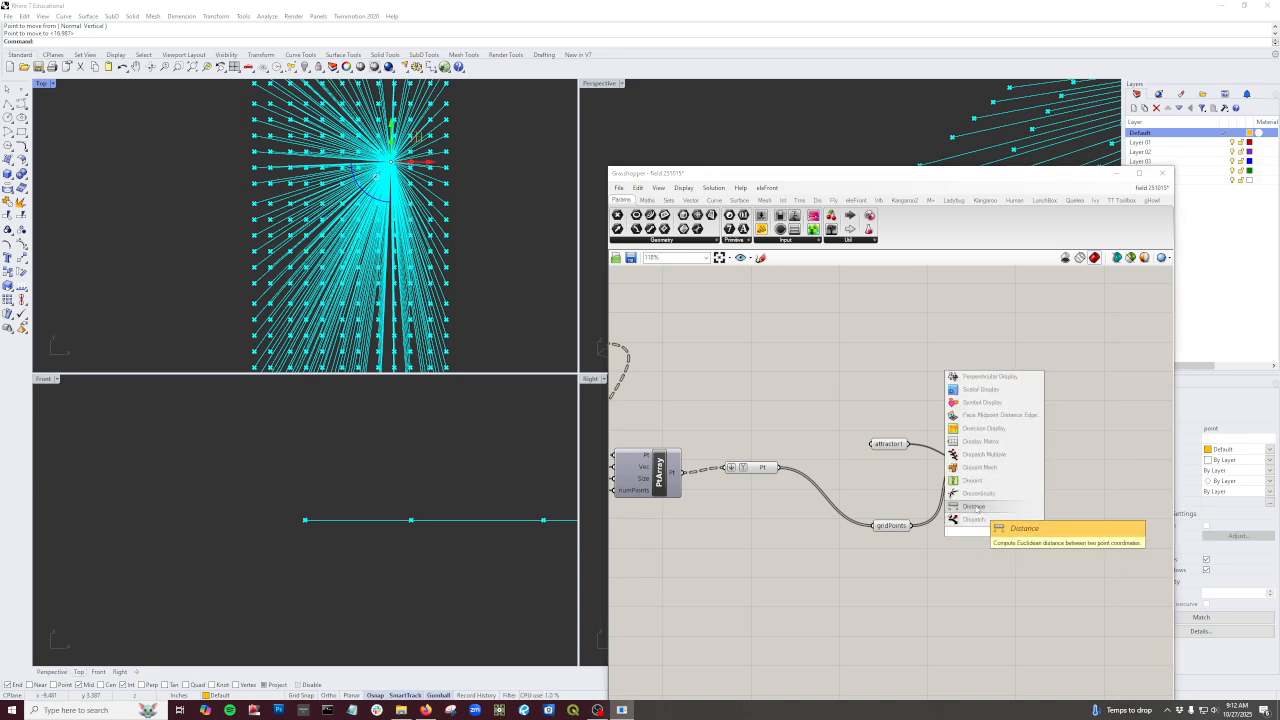
pyautogui.press('Return')
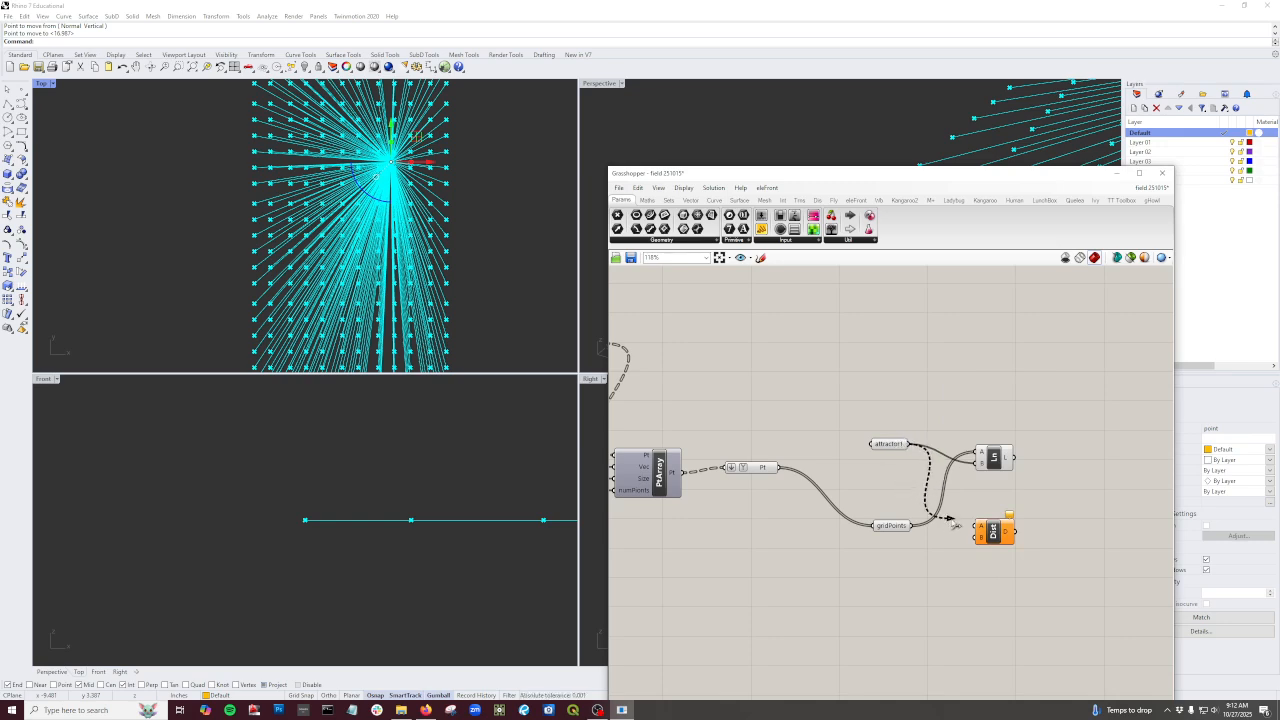
pyautogui.moveTo(908, 444); pyautogui.dragTo(1018, 554)
# Step: Rearrange the canvas by moving the Line component up and right, gridPoints slightly down-left, and attractor1 just above gridPoints
pyautogui.moveTo(988, 469); pyautogui.dragTo(1033, 427)
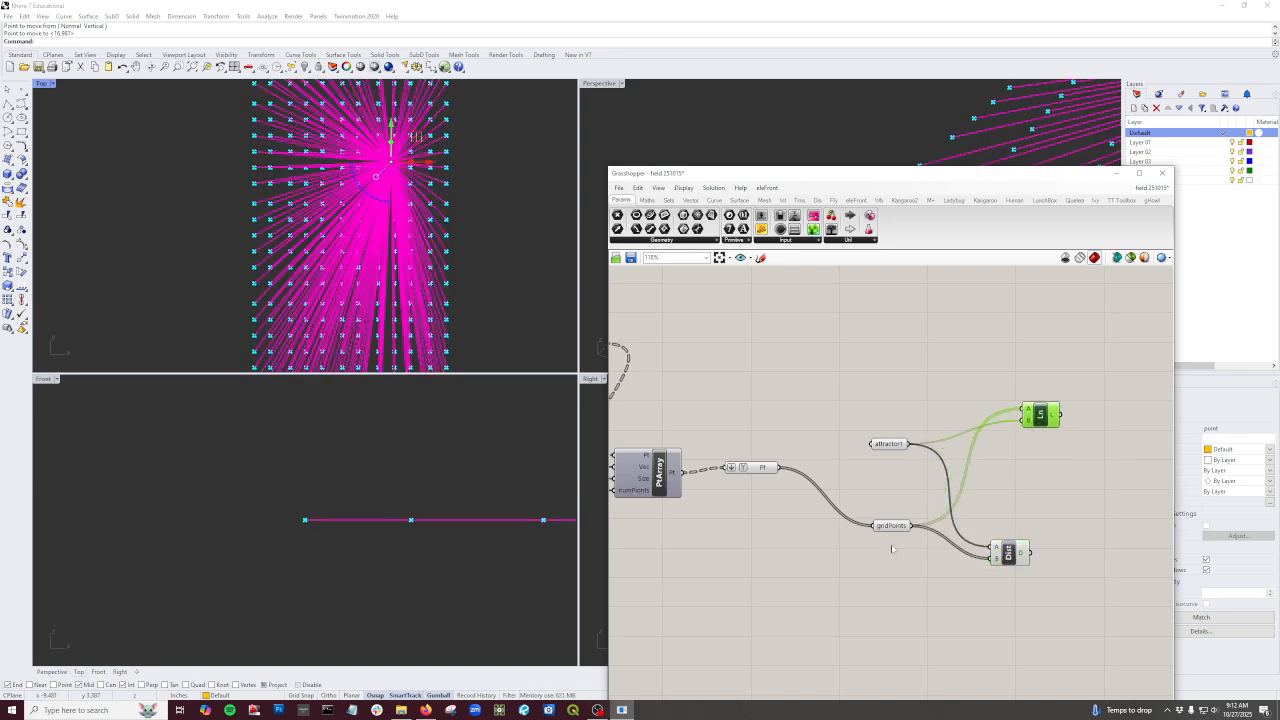
pyautogui.moveTo(888, 537); pyautogui.dragTo(878, 545)
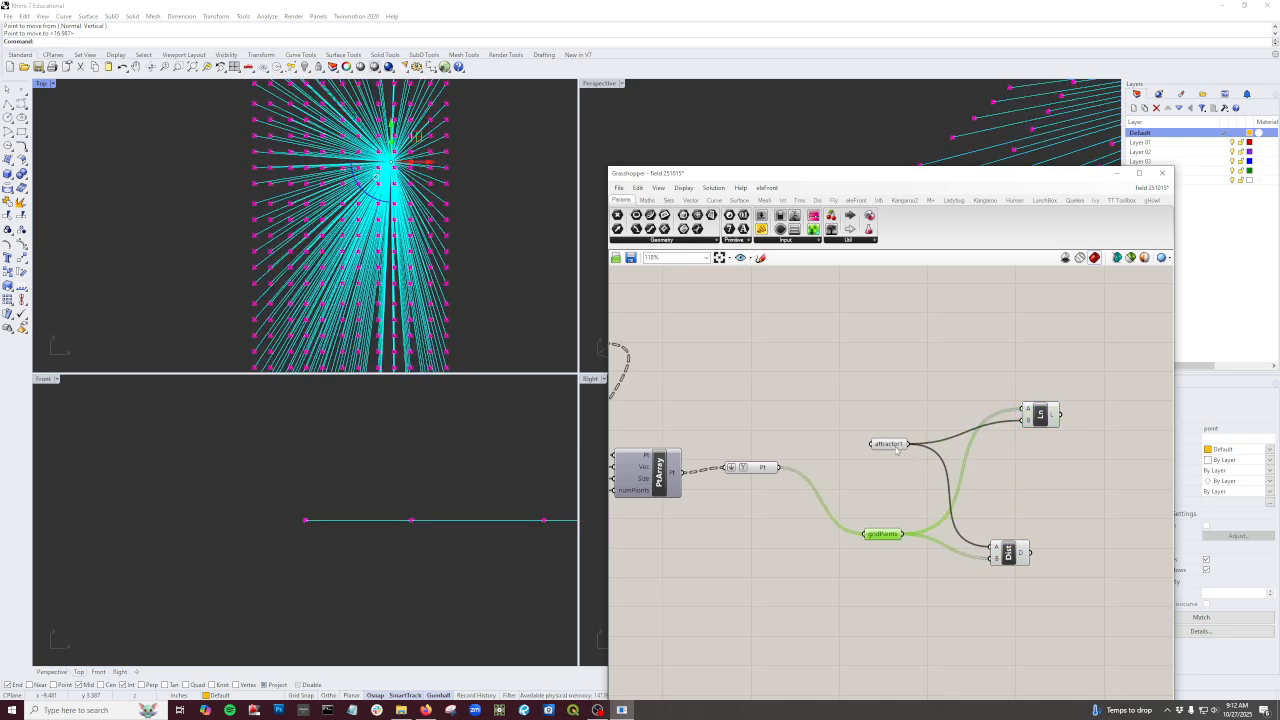
pyautogui.moveTo(896, 450); pyautogui.dragTo(881, 504)
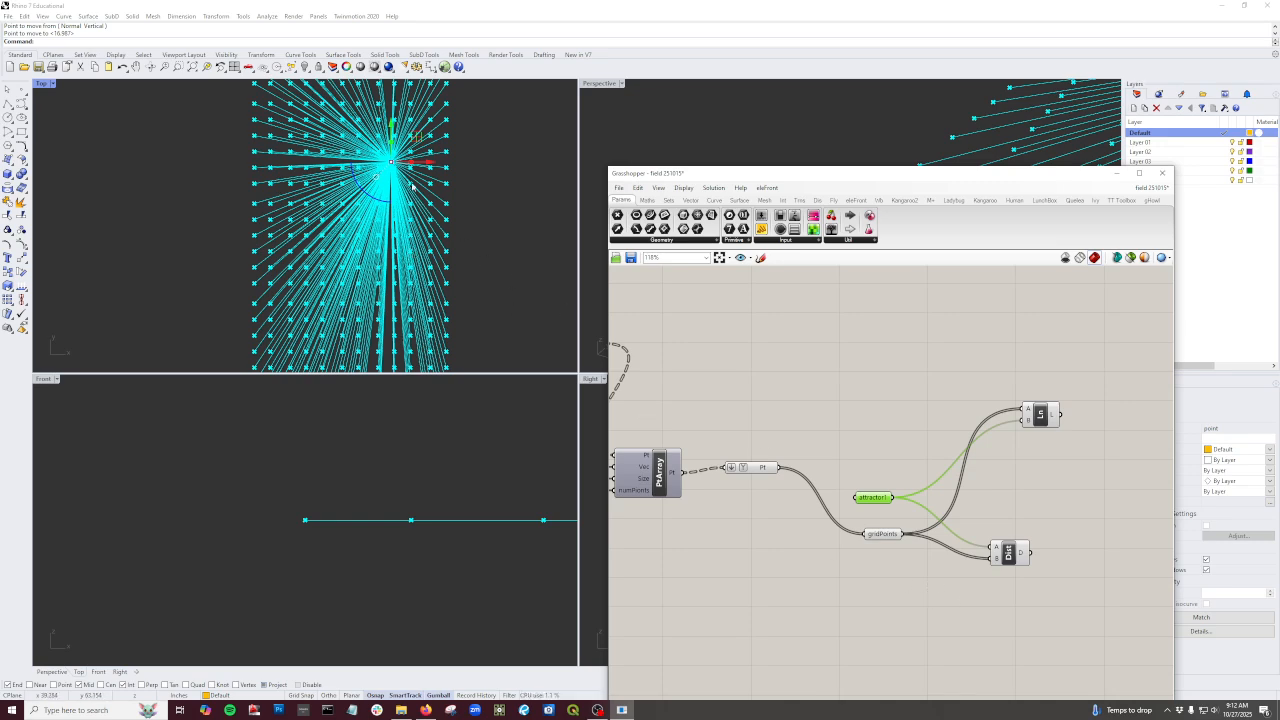
pyautogui.scroll(4, 412, 186)
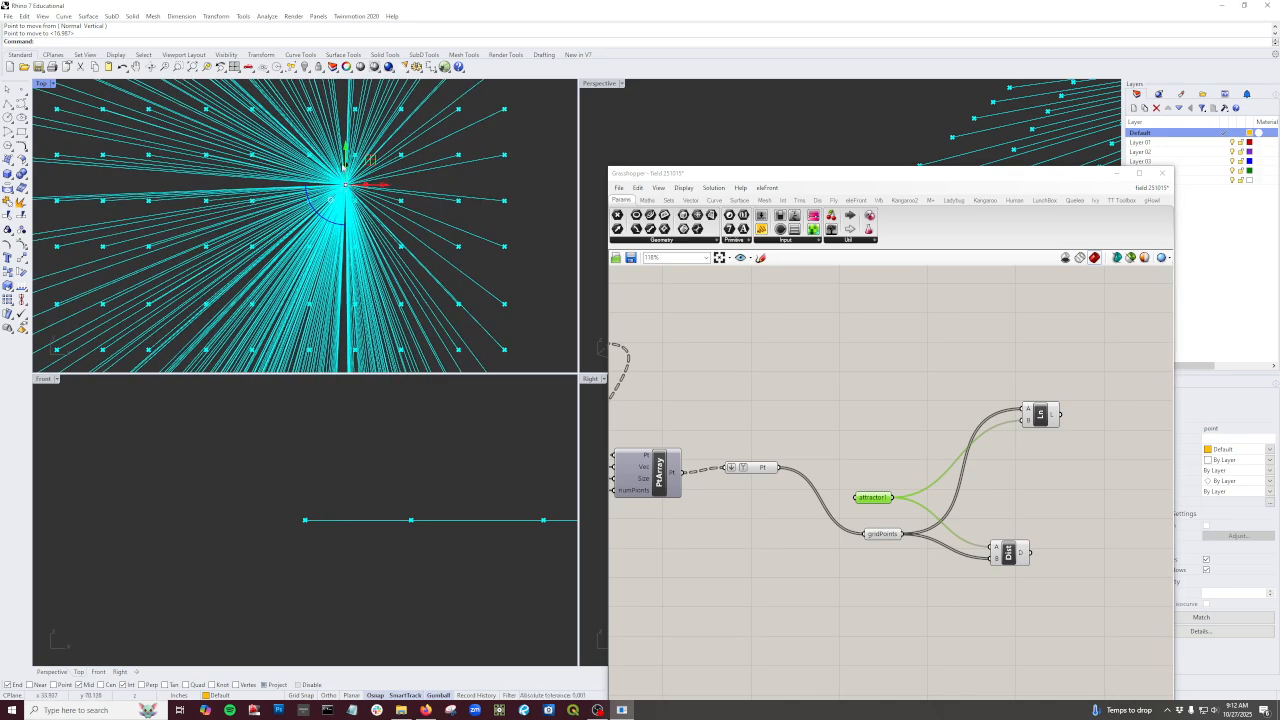
# Step: Add a Sort List component after the Distance component and connect the distance output to its K input
pyautogui.scroll(-5, 846, 603)
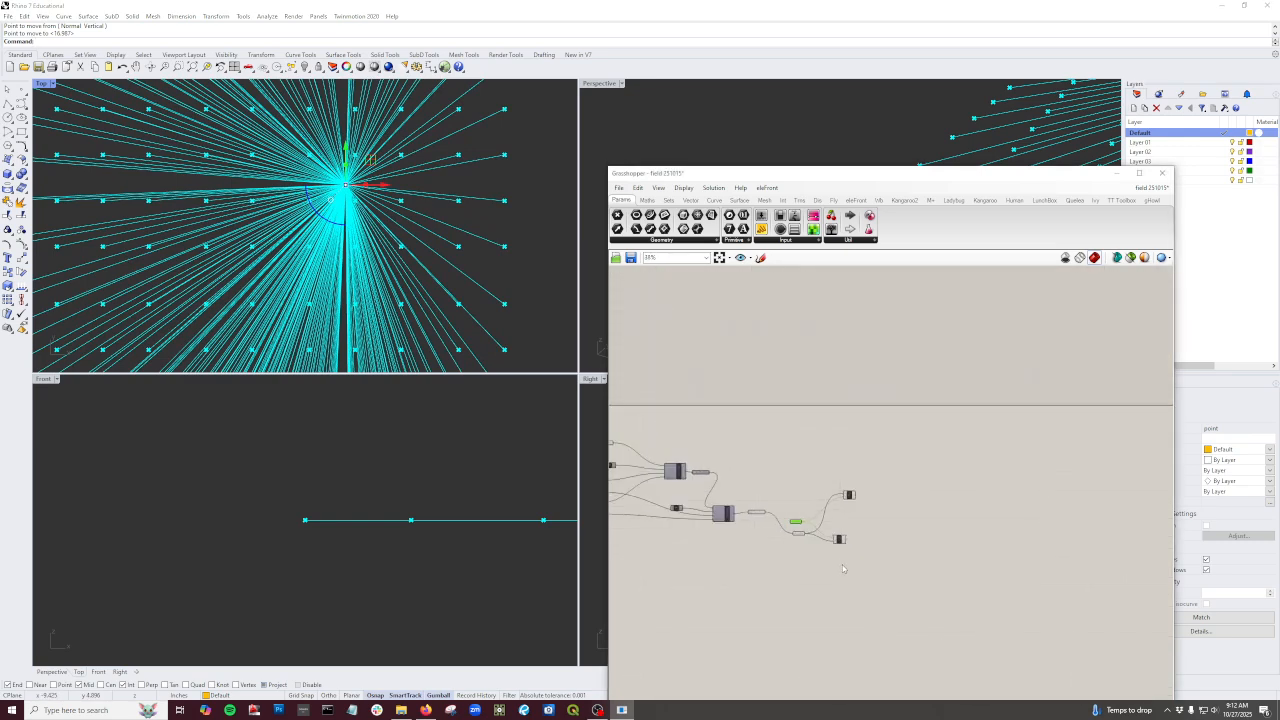
pyautogui.scroll(4, 841, 548)
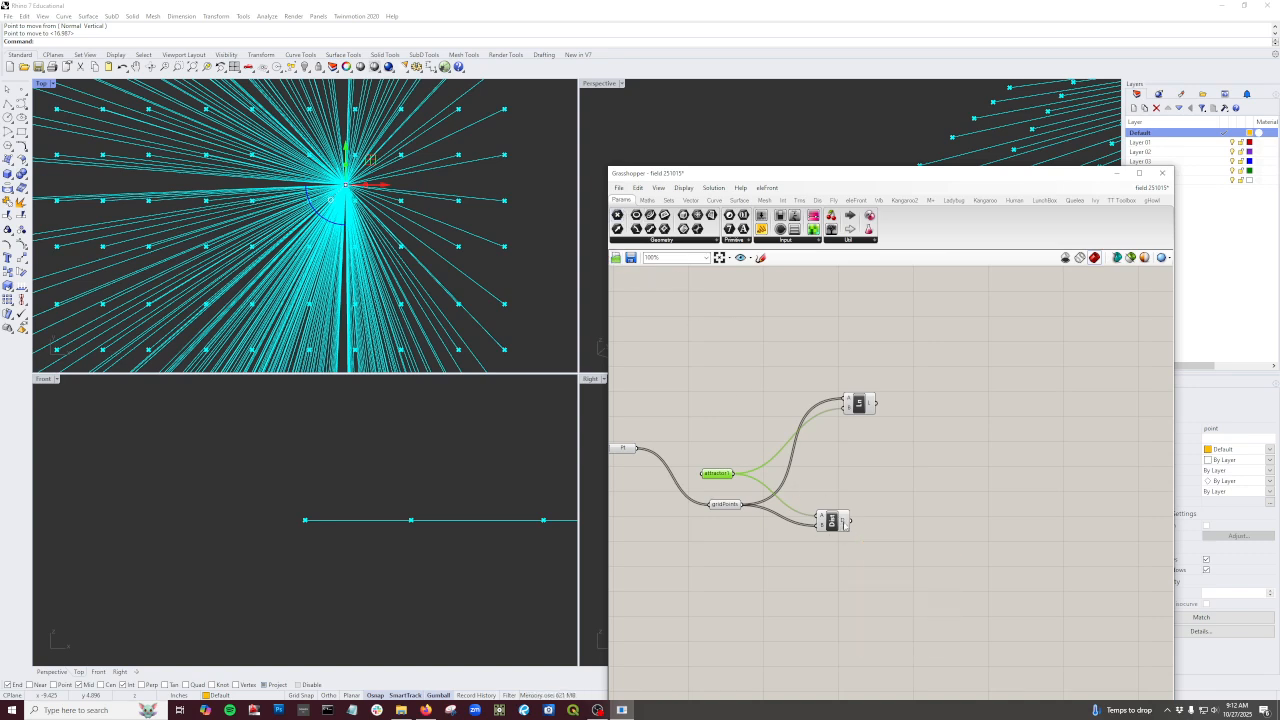
pyautogui.moveTo(843, 521)
pyautogui.click(668, 201)
pyautogui.click(664, 241)
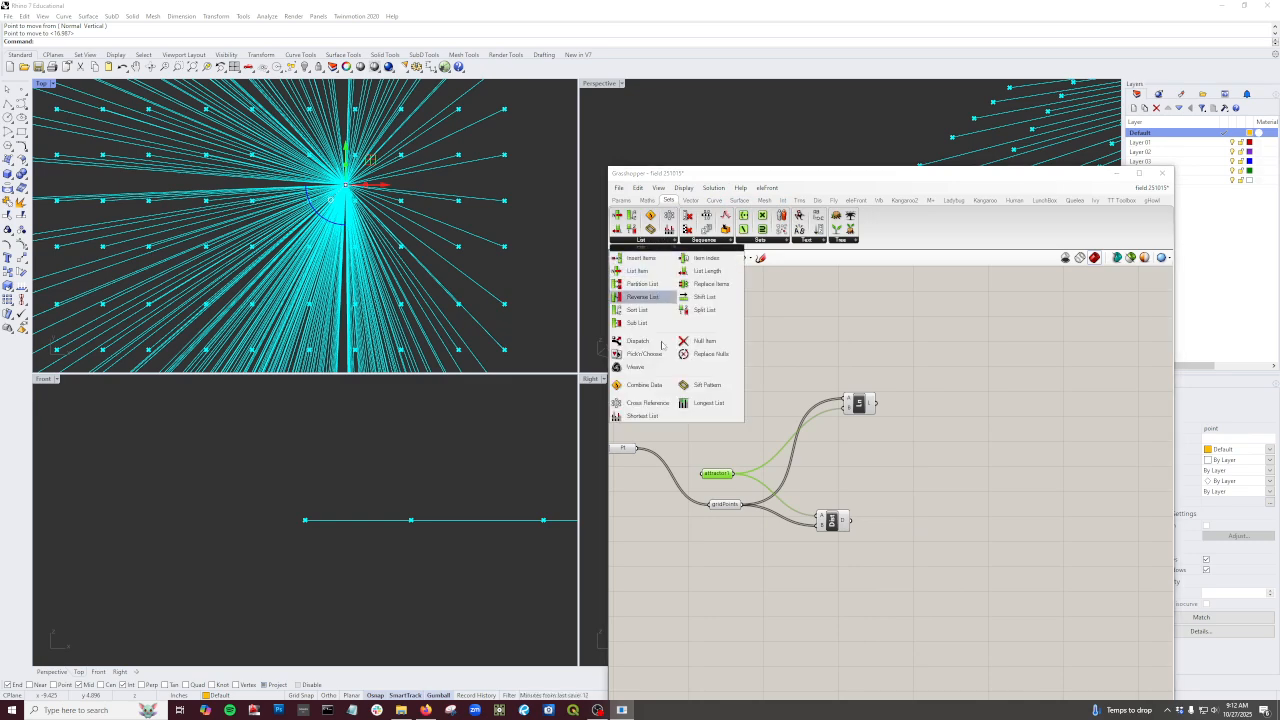
pyautogui.click(644, 311)
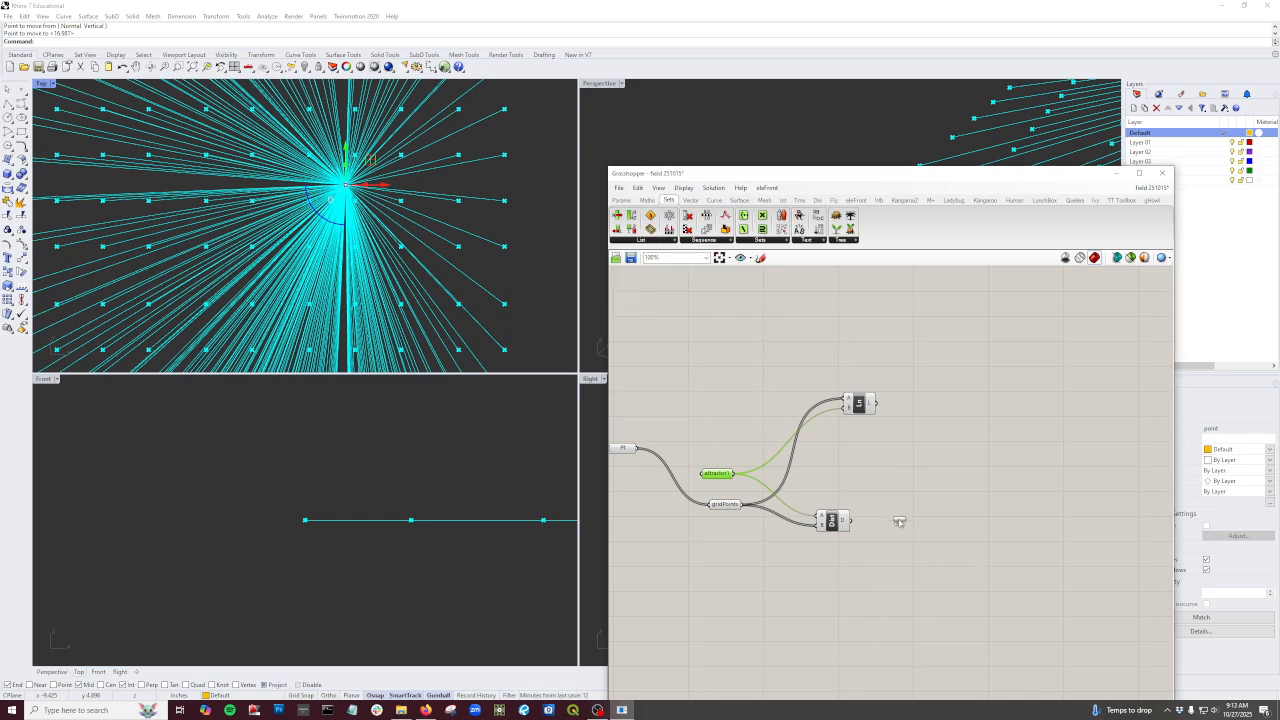
pyautogui.click(900, 520)
pyautogui.moveTo(846, 520); pyautogui.dragTo(891, 518)
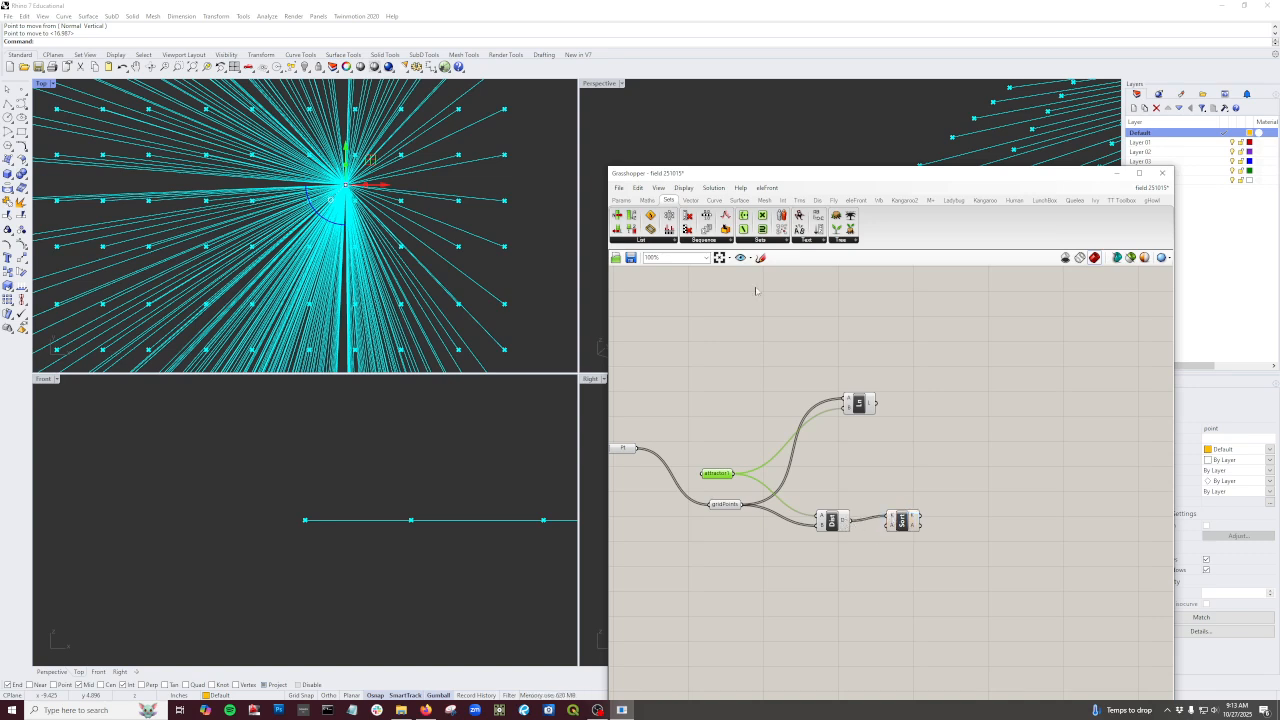
# Step: Add a List Item component after Sort List and connect the sorted K output to its L input
pyautogui.click(674, 241)
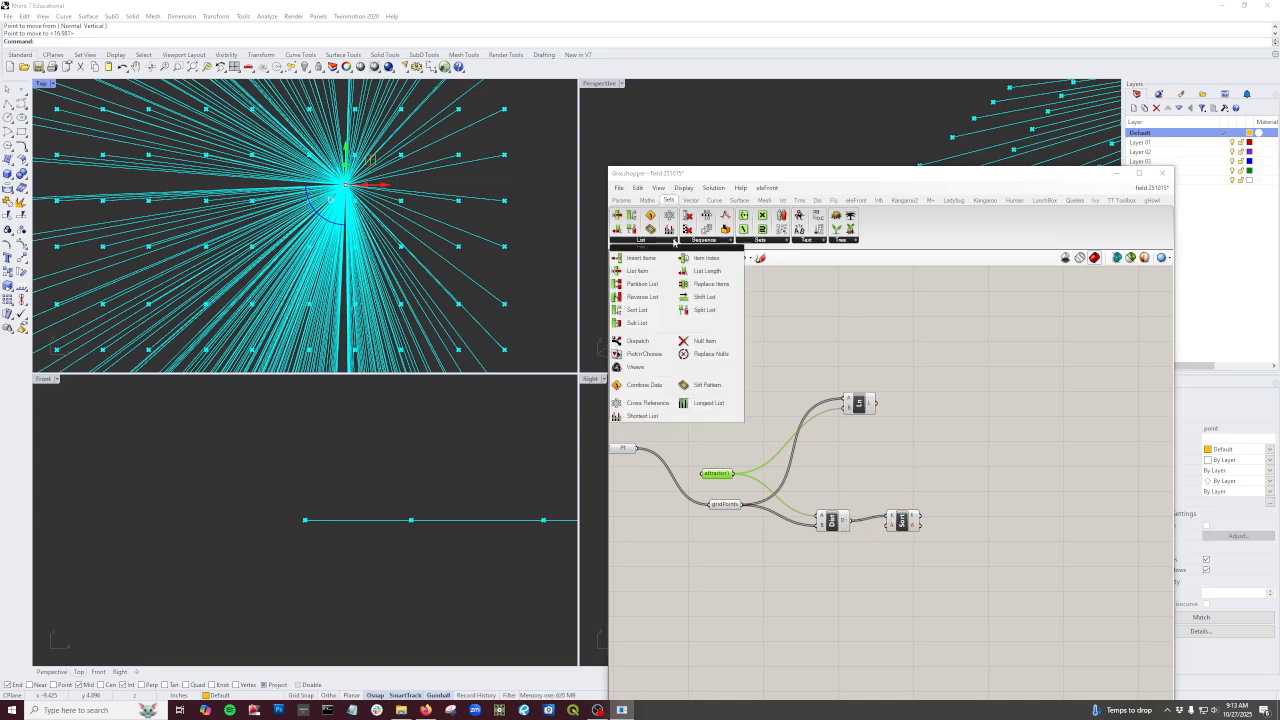
pyautogui.click(641, 271)
pyautogui.click(970, 510)
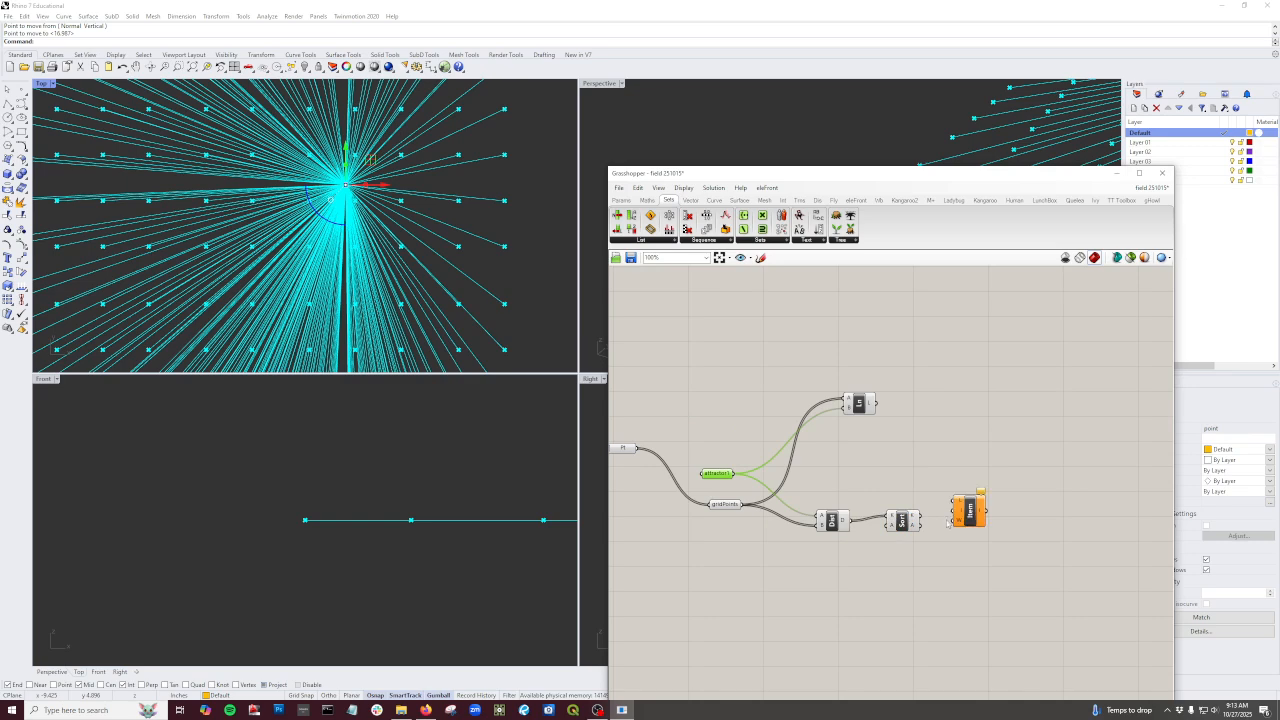
pyautogui.scroll(1, 925, 517)
pyautogui.moveTo(925, 517); pyautogui.dragTo(959, 498)
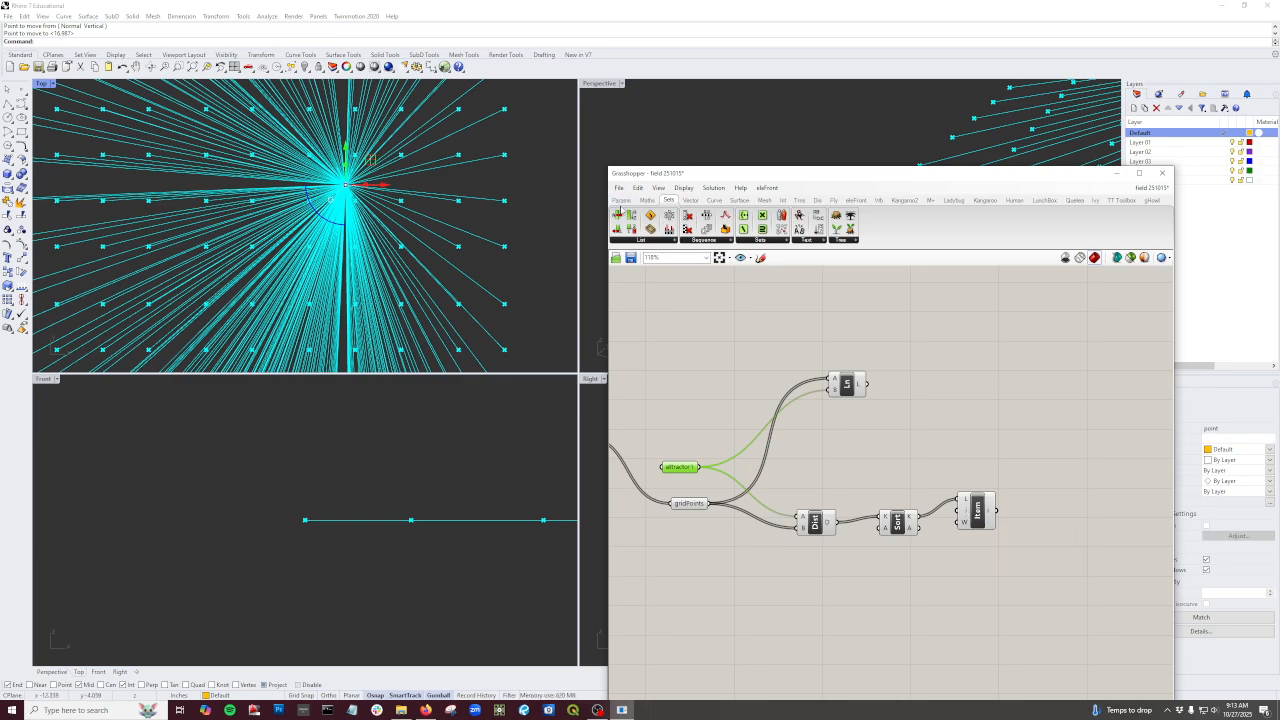
# Step: Add a Number parameter fed by the List Item output and rename it min
pyautogui.click(621, 201)
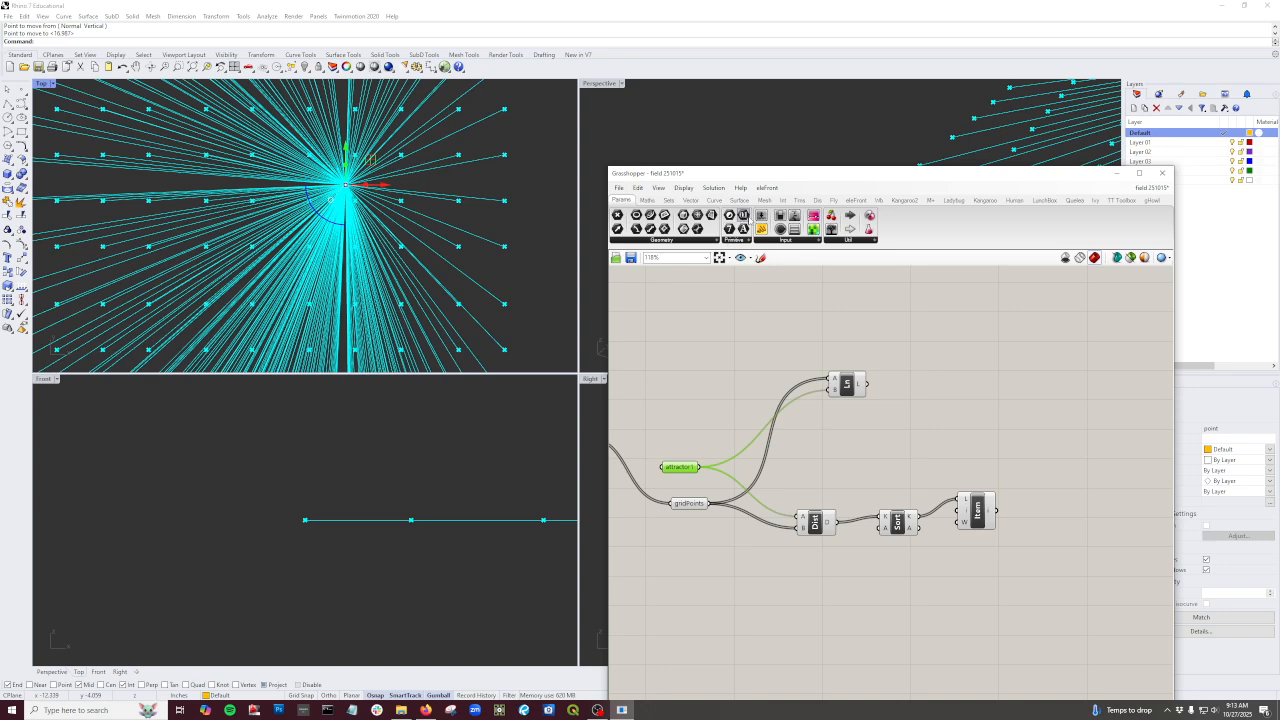
pyautogui.moveTo(743, 216); pyautogui.dragTo(1051, 515)
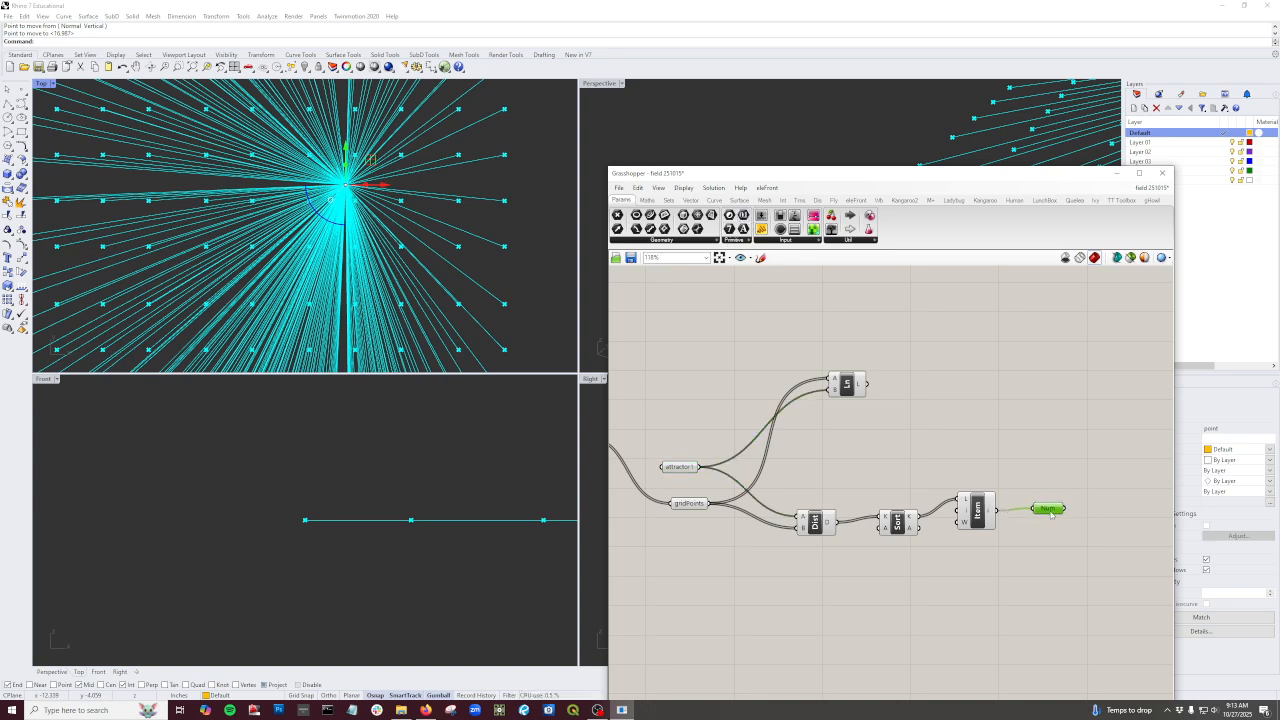
pyautogui.rightClick(1050, 515)
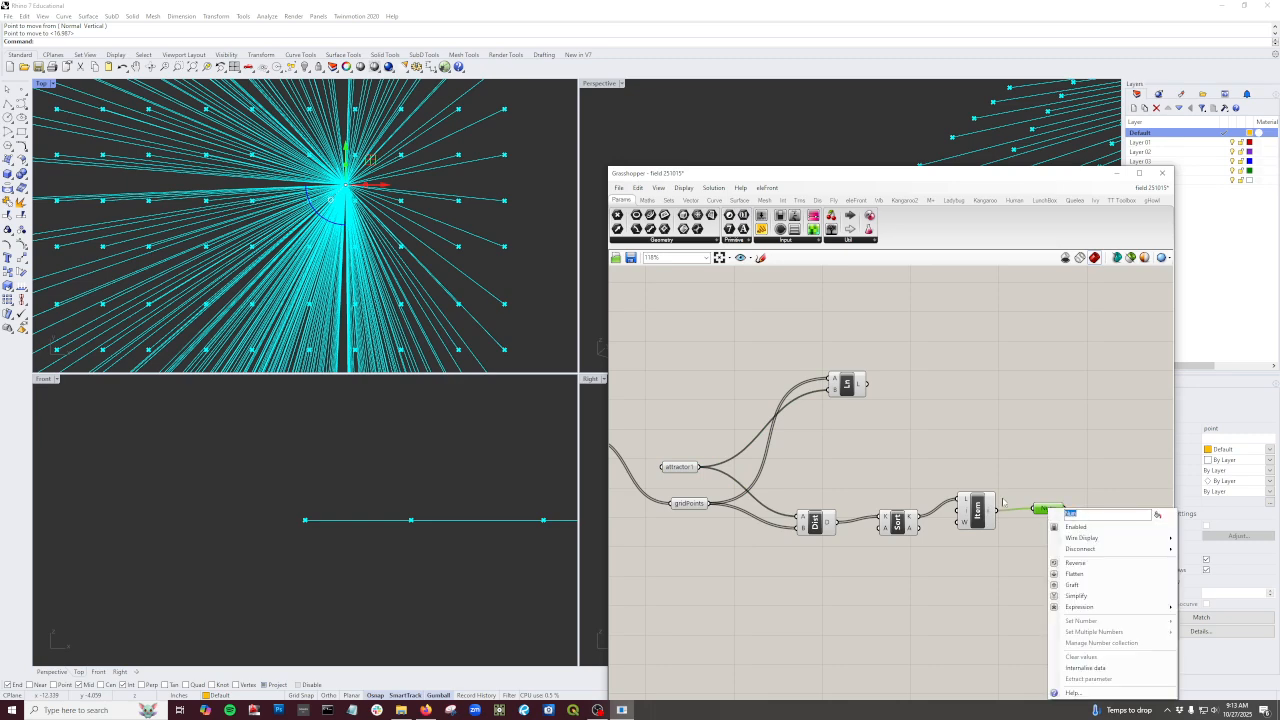
pyautogui.write('min')
pyautogui.click(1043, 432)
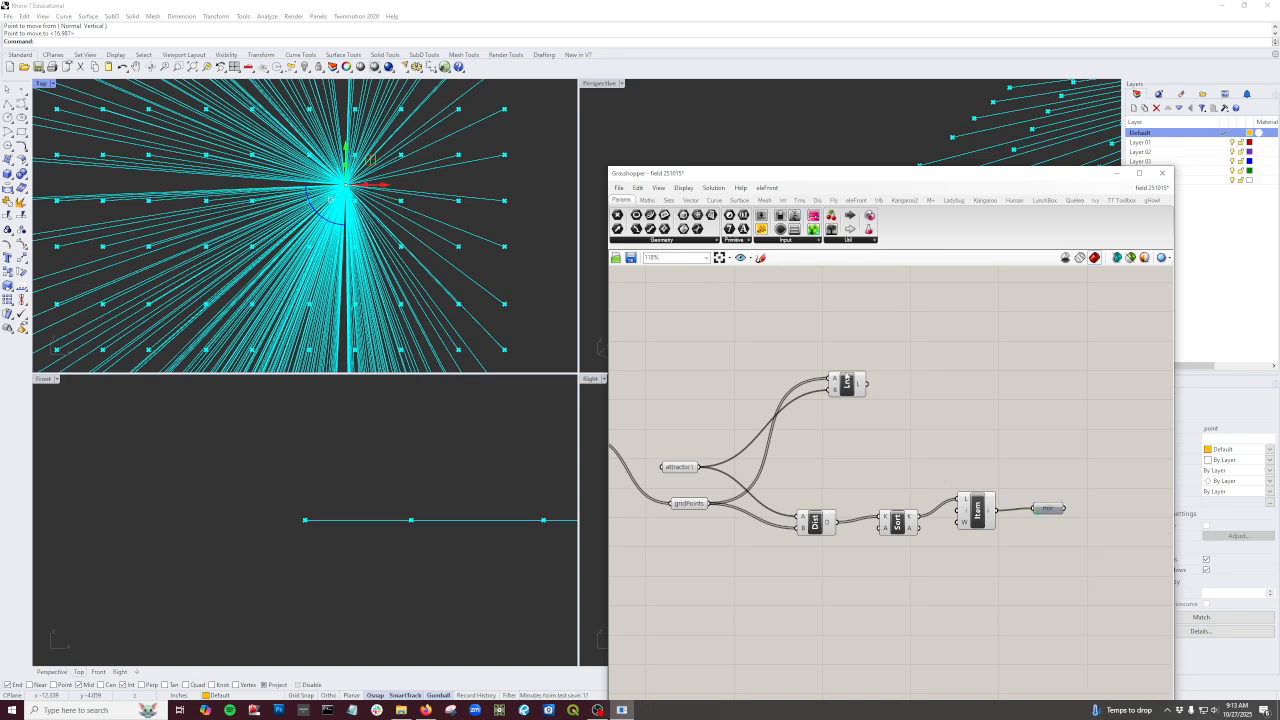
# Step: Duplicate the List Item component just below the original, keeping its input from the sorted K output
pyautogui.click(980, 523)
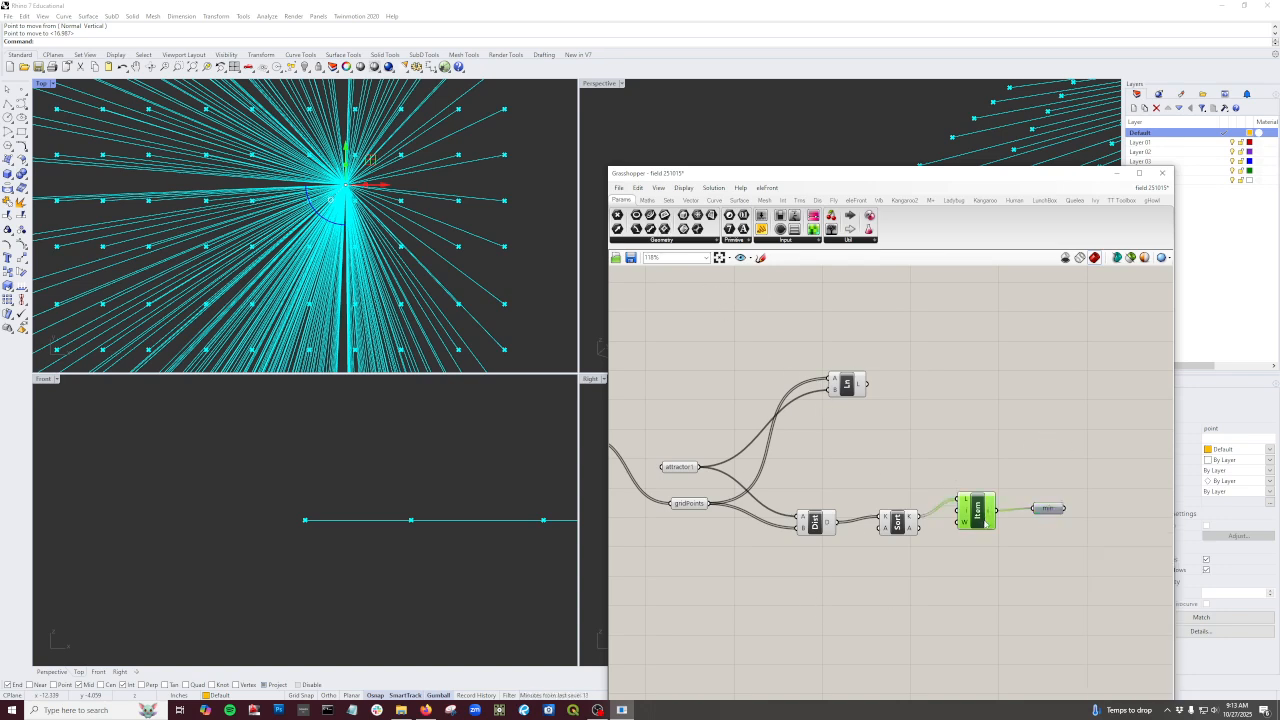
pyautogui.keyDown('alt'); pyautogui.moveTo(980, 523); pyautogui.dragTo(988, 584); pyautogui.keyUp('alt')
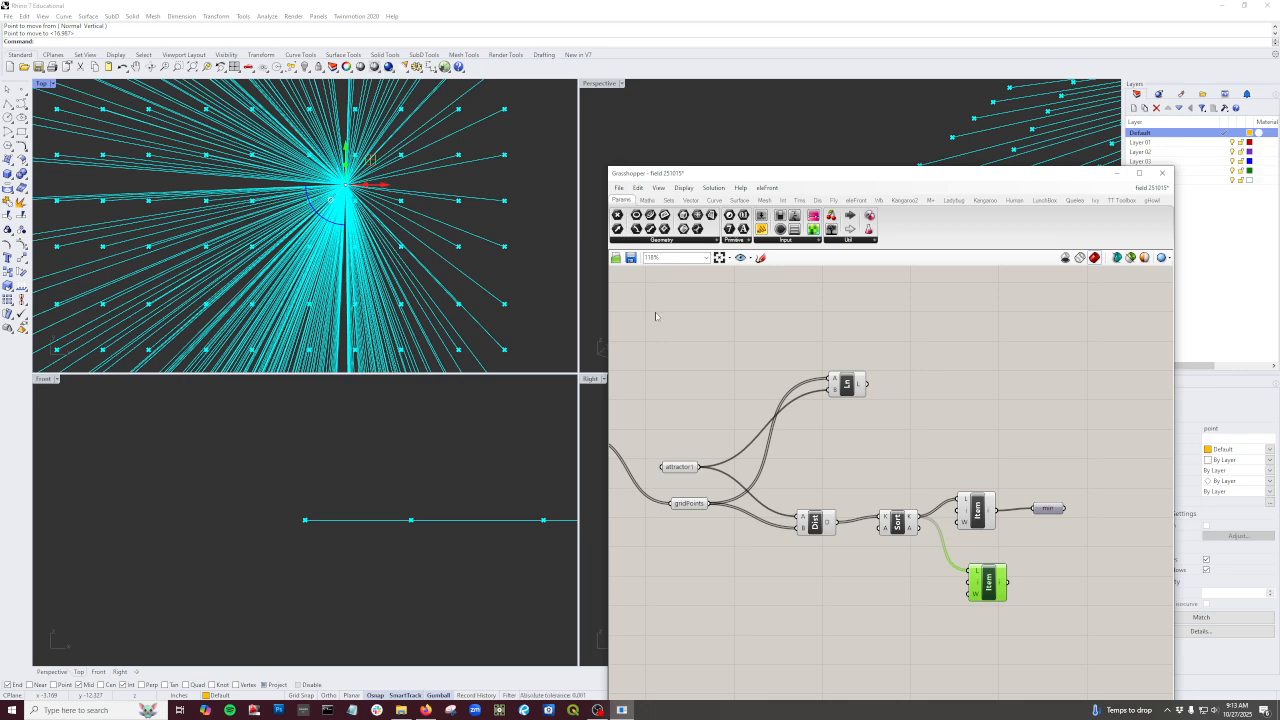
# Step: Try routing the sorted distances through a Reverse List component into the duplicated List Item, and delete that component
pyautogui.click(670, 200)
pyautogui.click(673, 241)
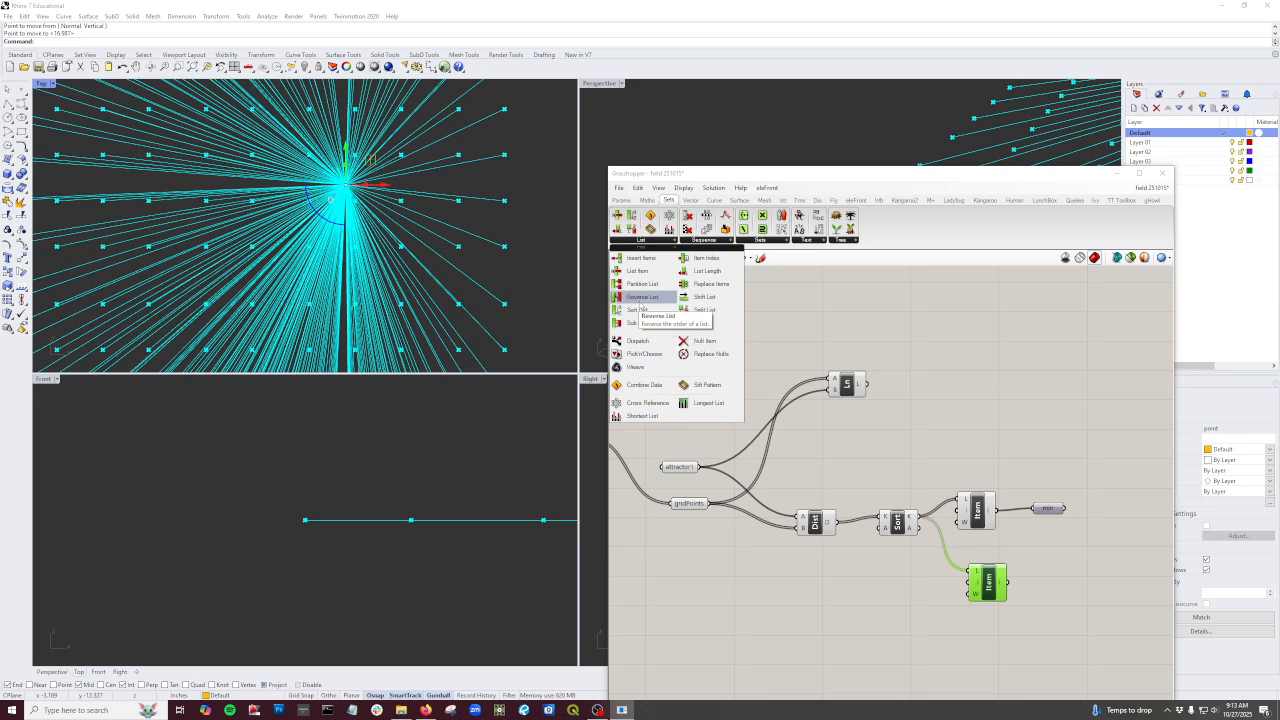
pyautogui.click(640, 298)
pyautogui.click(933, 592)
pyautogui.moveTo(912, 518); pyautogui.dragTo(976, 577)
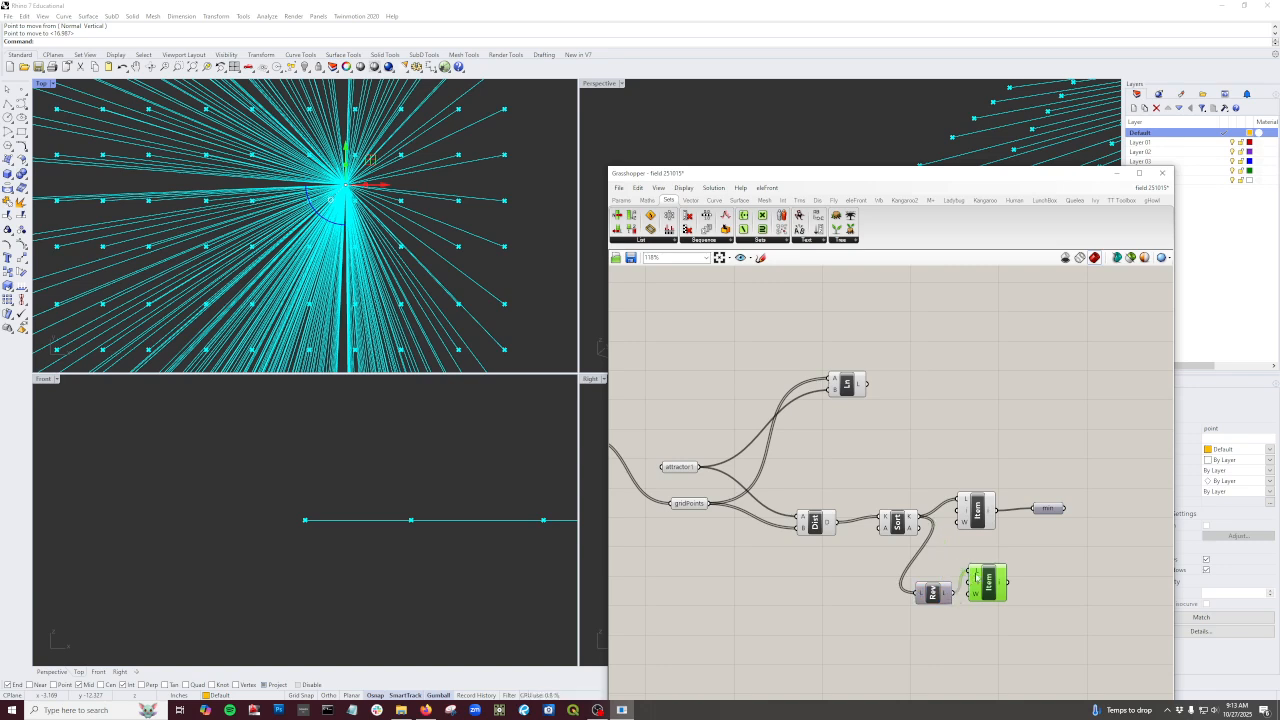
pyautogui.rightClick(976, 577)
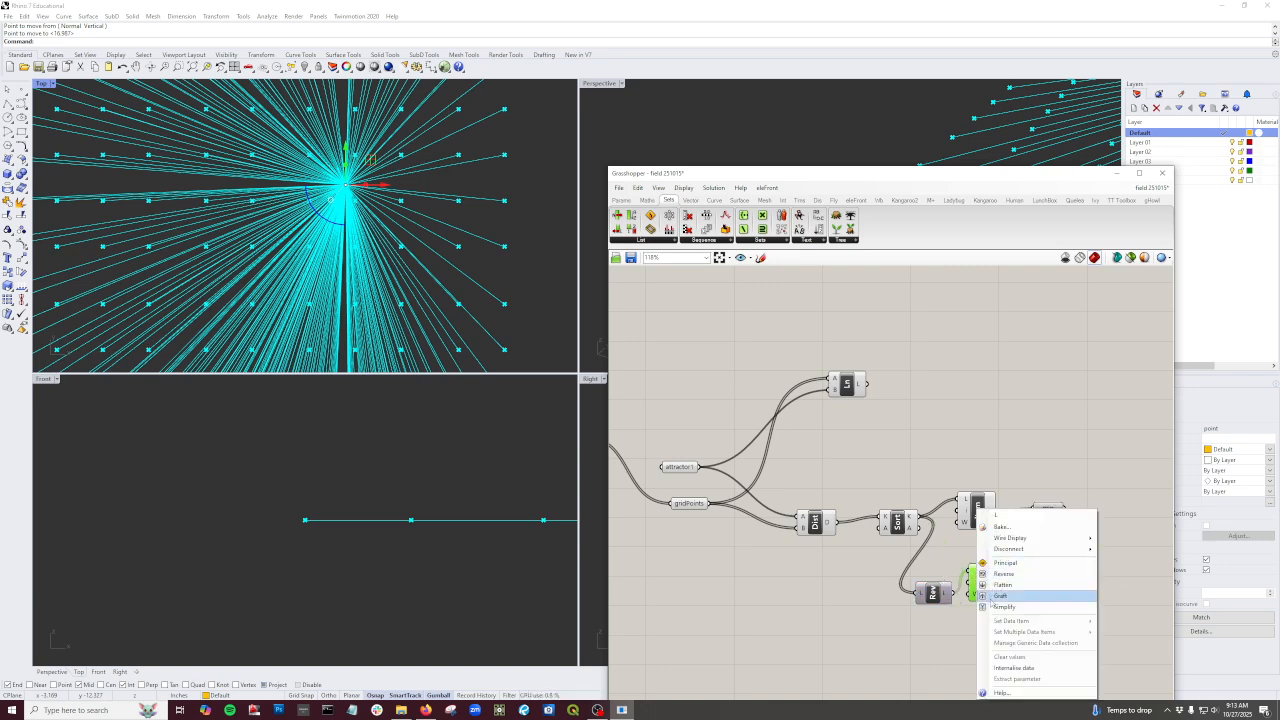
pyautogui.click(1000, 596)
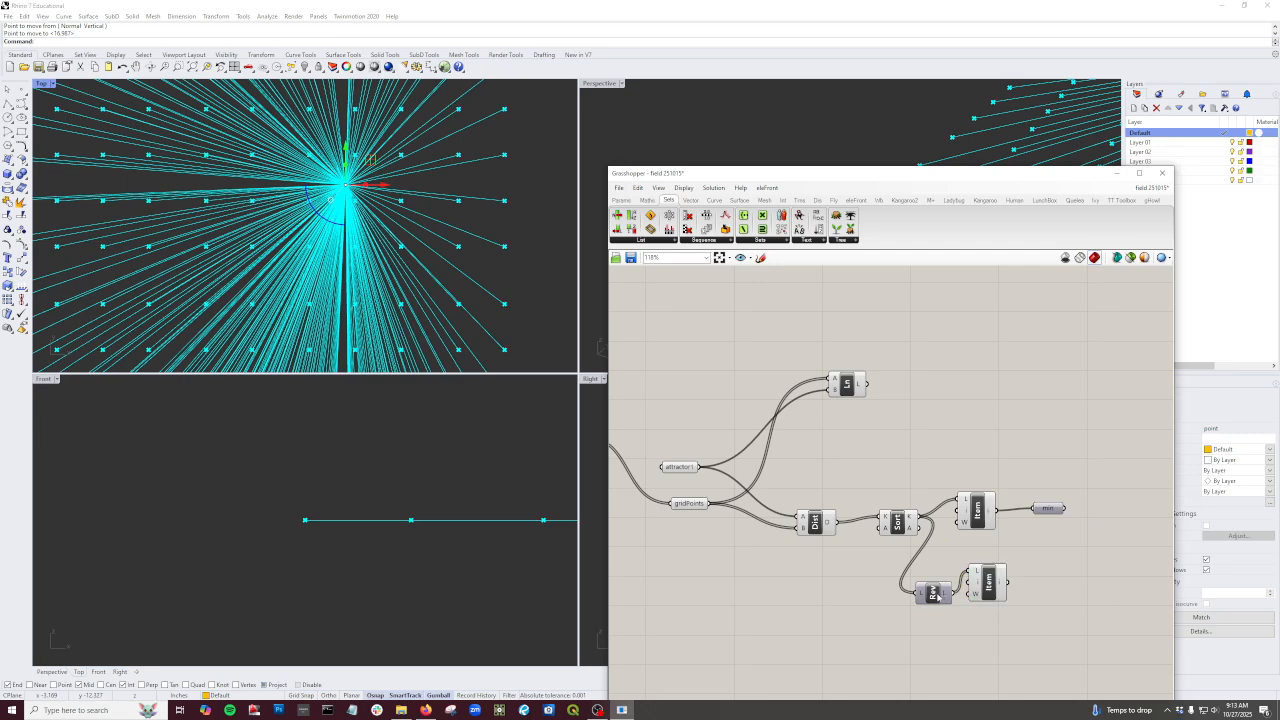
pyautogui.click(934, 592)
pyautogui.press('Delete')
# Step: Connect the sorted K output to the lower List Item's L input and set that input to Reverse
pyautogui.moveTo(917, 527); pyautogui.dragTo(972, 577)
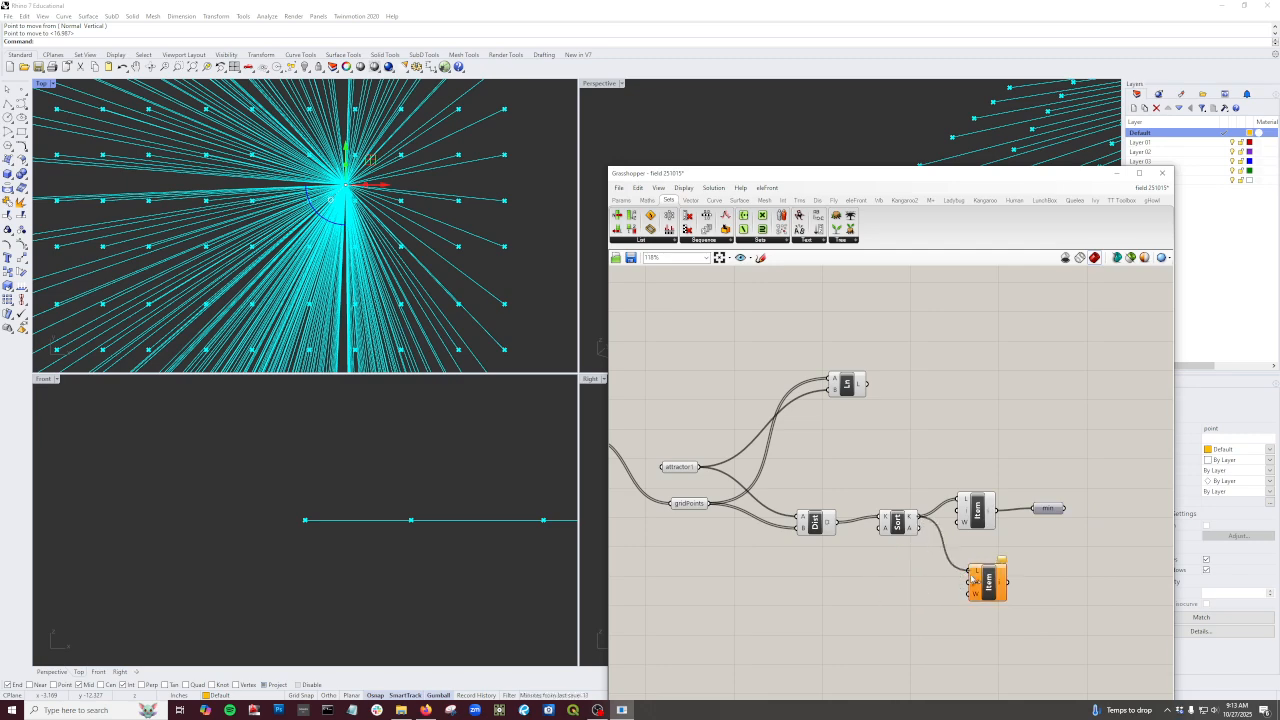
pyautogui.rightClick(975, 577)
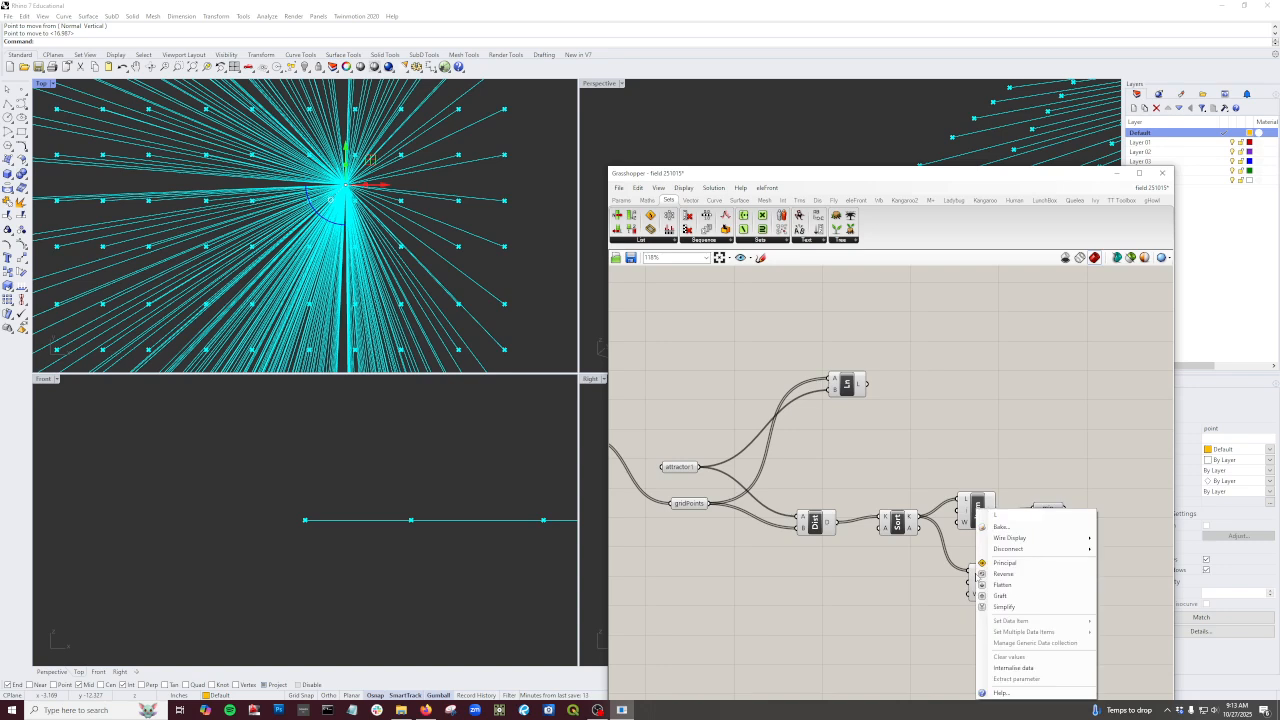
pyautogui.click(1024, 578)
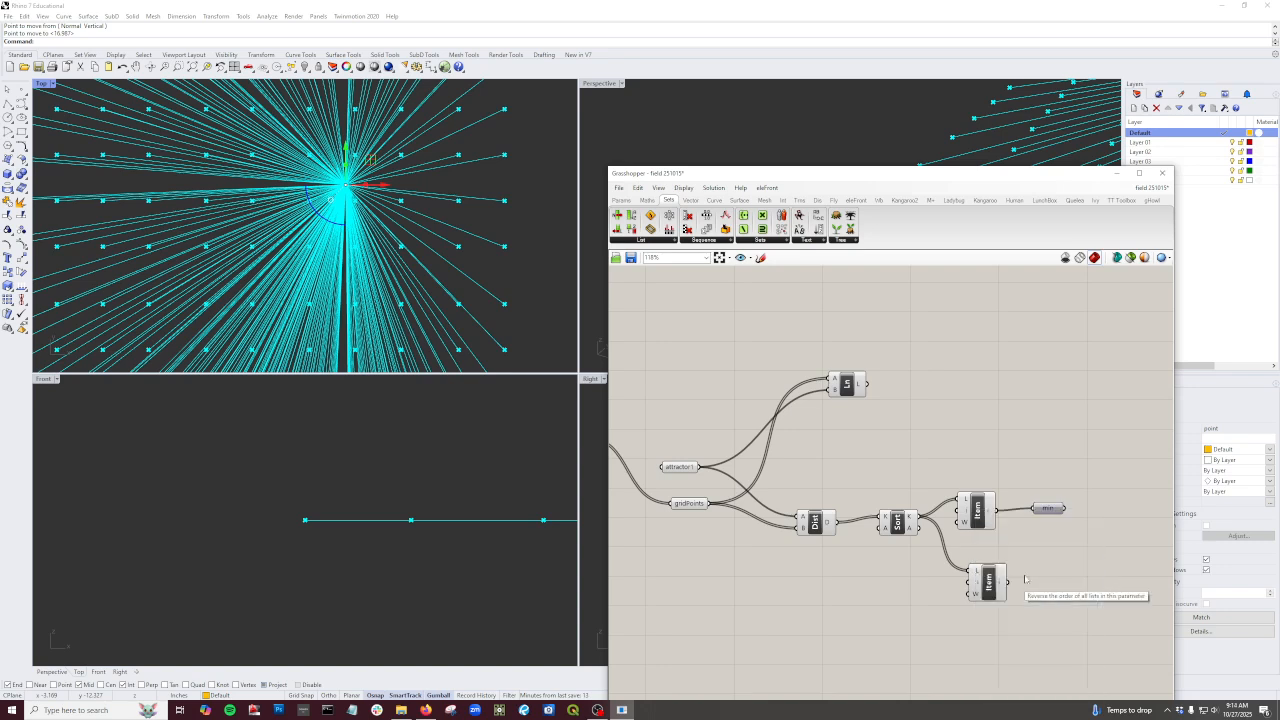
# Step: Duplicate the min parameter below, feed it from the lower List Item's output, and rename it max
pyautogui.click(1052, 512)
pyautogui.keyDown('alt'); pyautogui.moveTo(1058, 513); pyautogui.dragTo(1045, 579); pyautogui.keyUp('alt')
pyautogui.moveTo(1046, 578); pyautogui.dragTo(1044, 578, button='right')
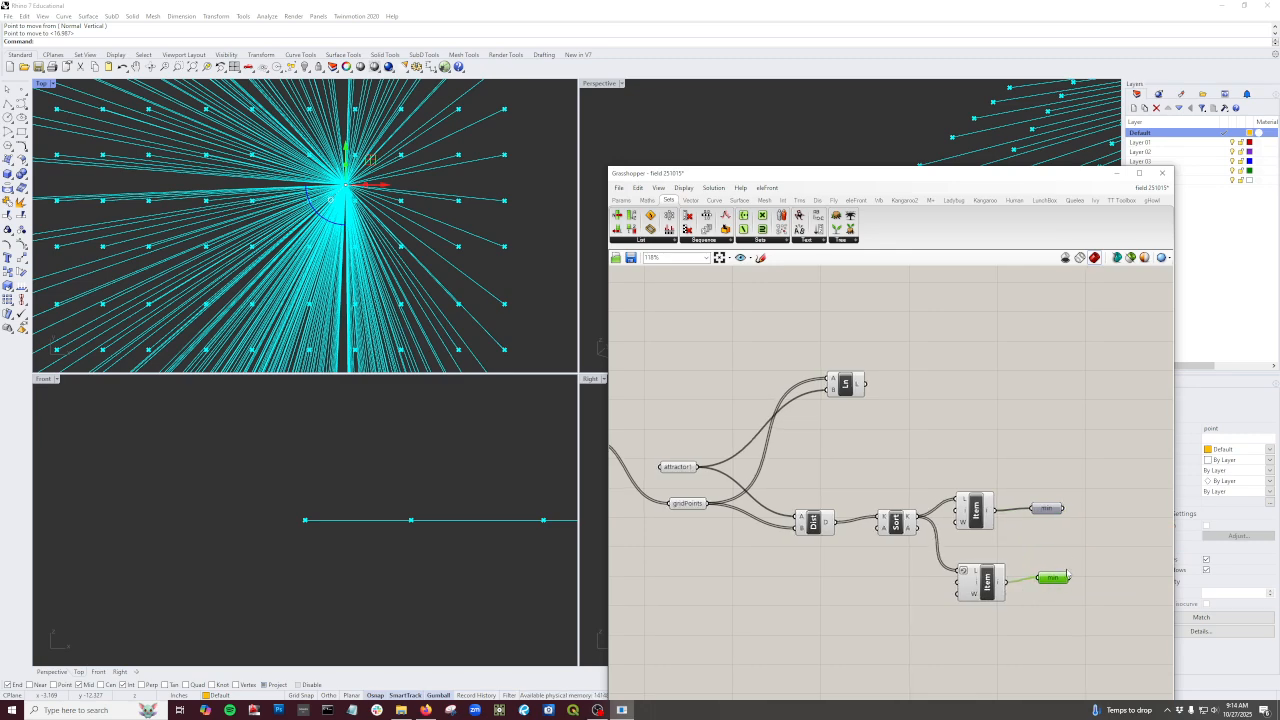
pyautogui.rightClick(1058, 510)
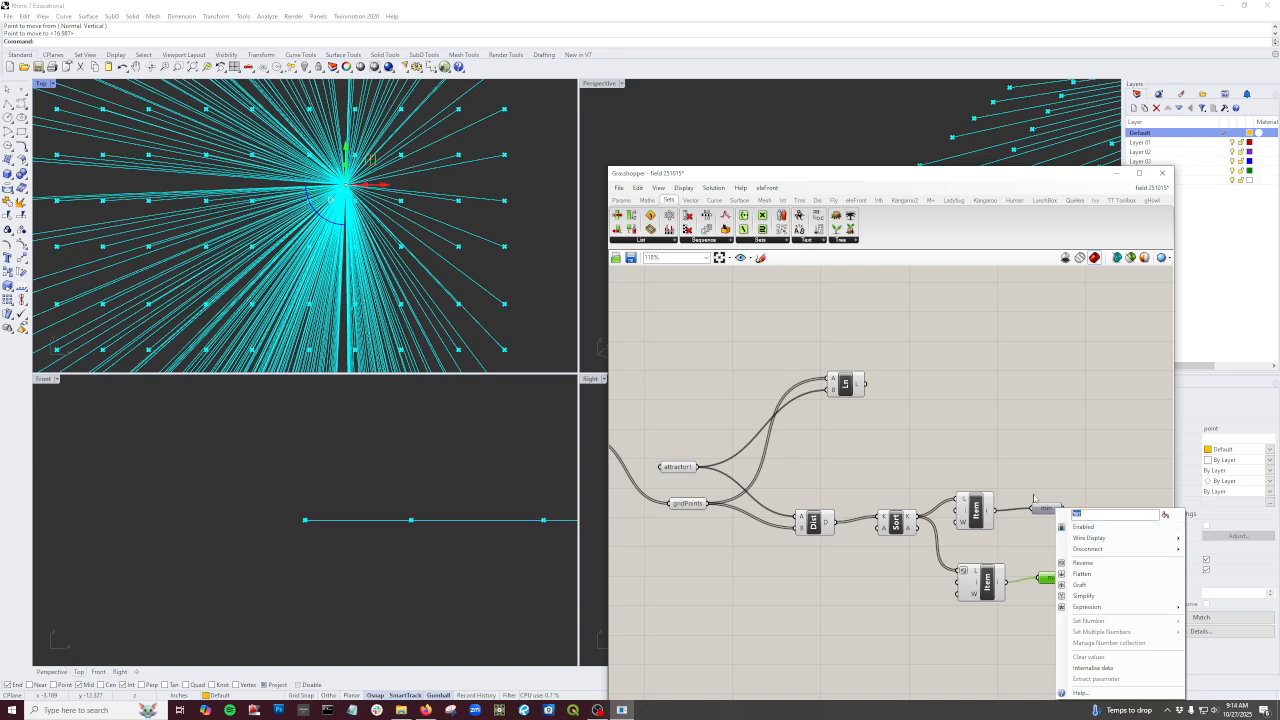
pyautogui.write('max')
pyautogui.press('Return')
# Step: Move the Rhino attractor point horizontally to the left within the grid in the Top view
pyautogui.scroll(-4, 1060, 500)
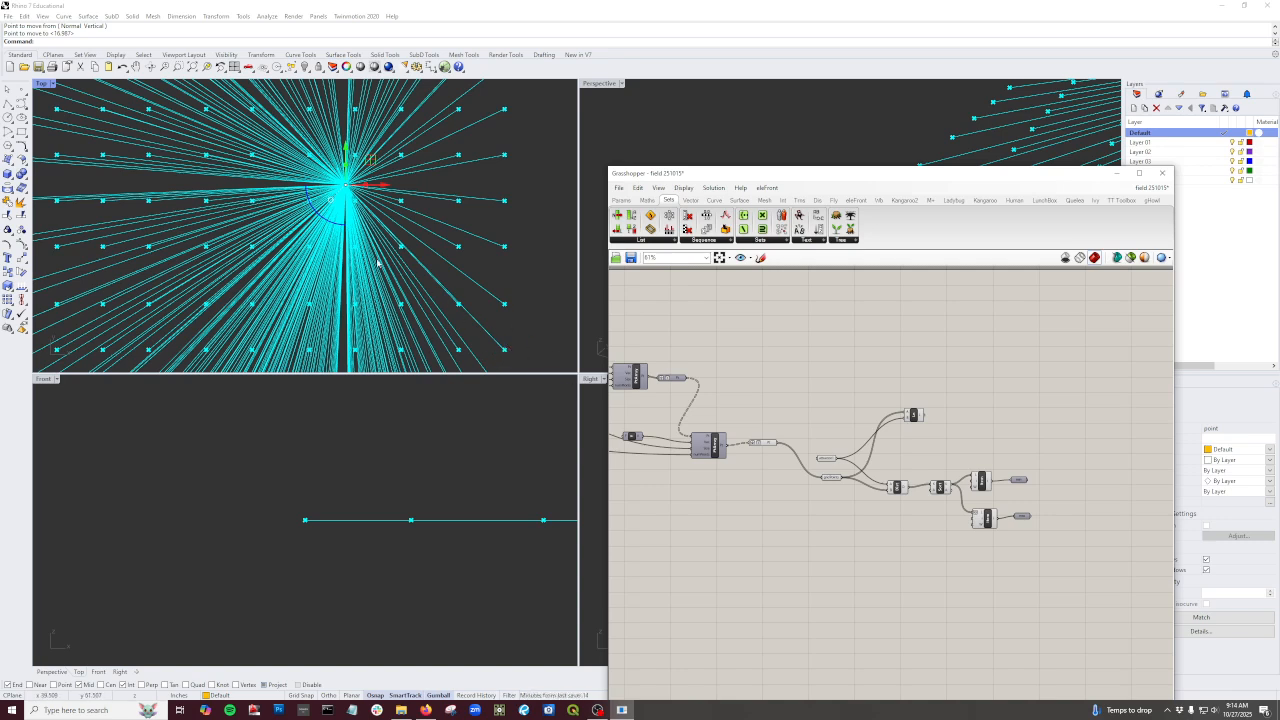
pyautogui.scroll(3, 1047, 511)
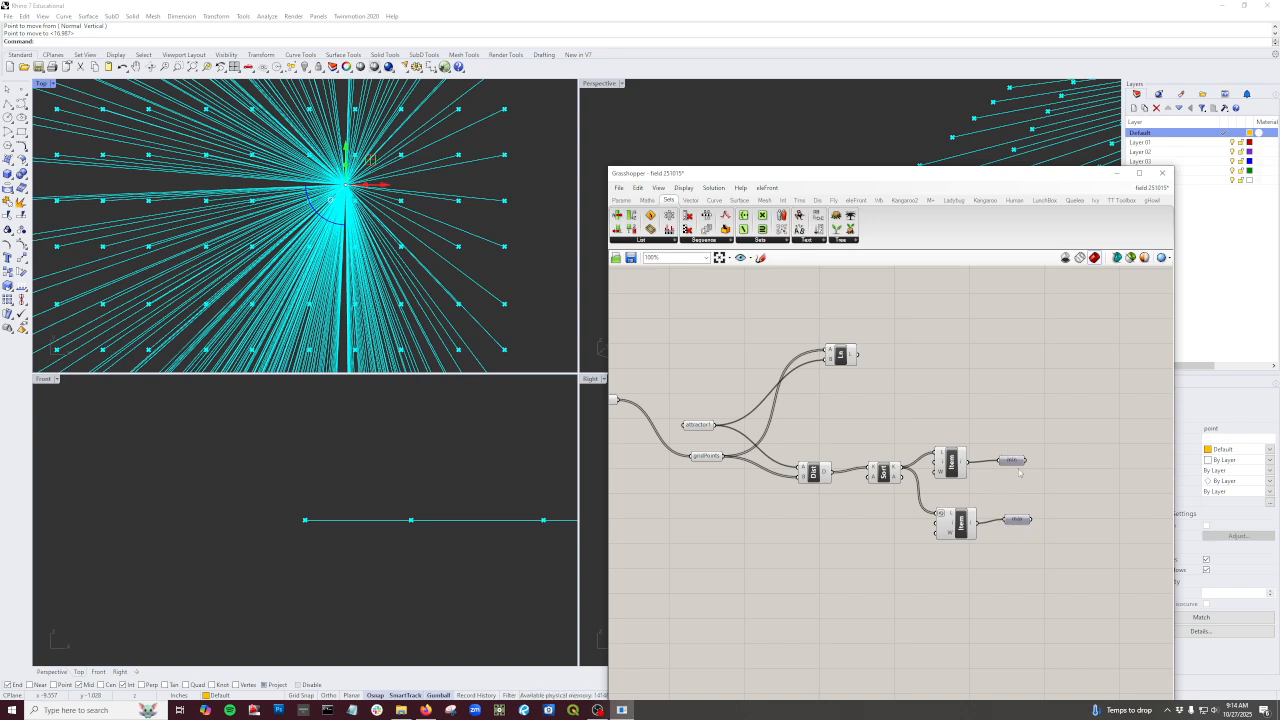
pyautogui.click(352, 191)
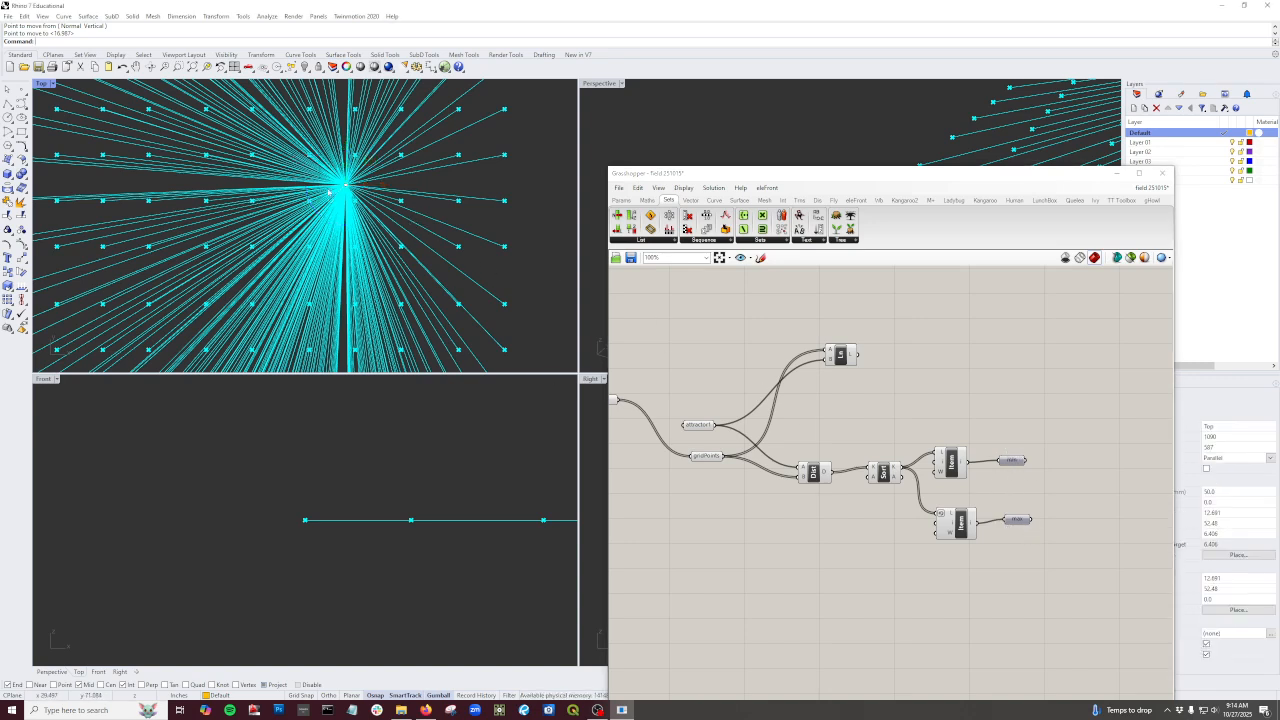
pyautogui.click(346, 185)
pyautogui.moveTo(372, 185); pyautogui.dragTo(258, 185)
# Step: Add a Construct Domain component, connect min to its A input and max to its B input, and inspect its domain output
pyautogui.moveTo(996, 606); pyautogui.dragTo(876, 602, button='right')
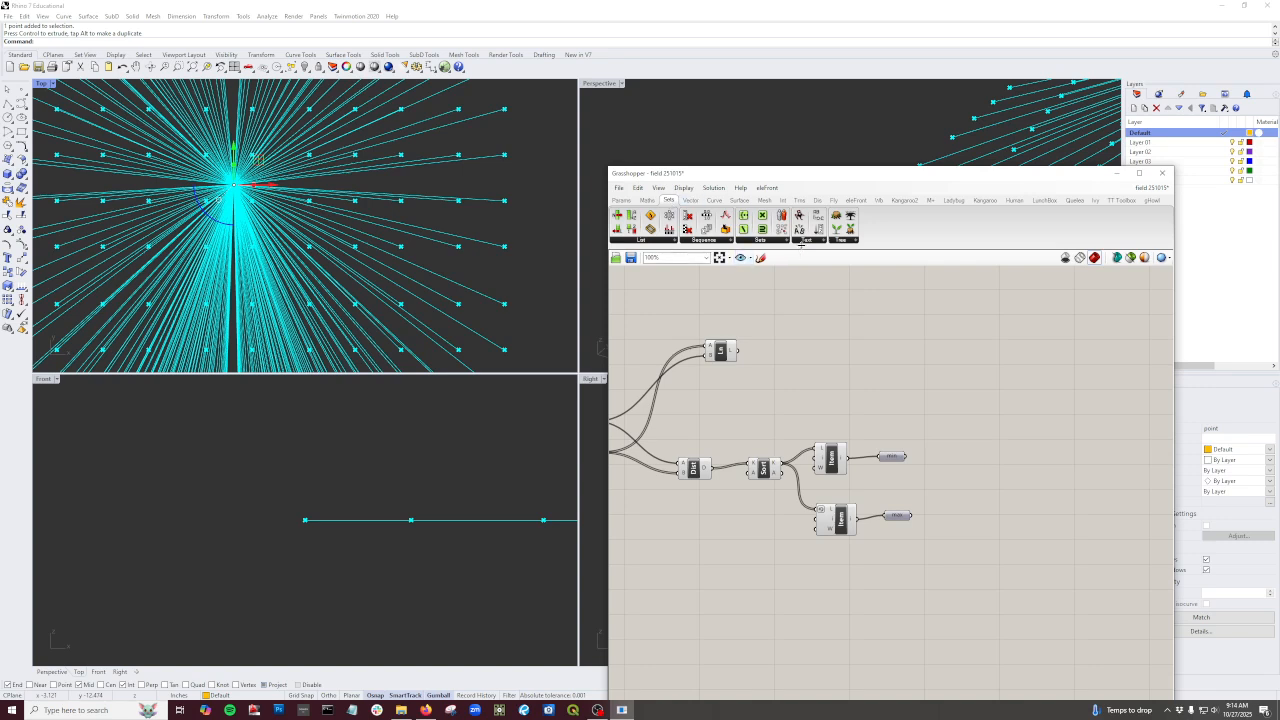
pyautogui.click(770, 241)
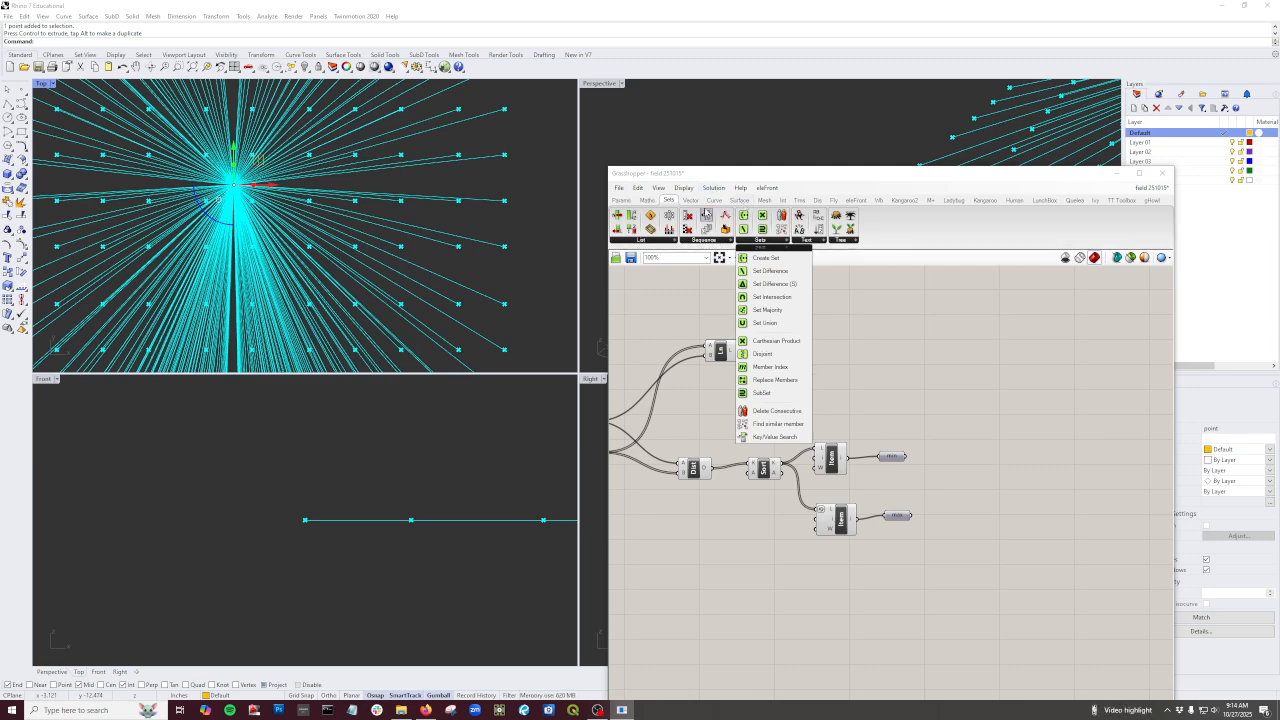
pyautogui.click(647, 200)
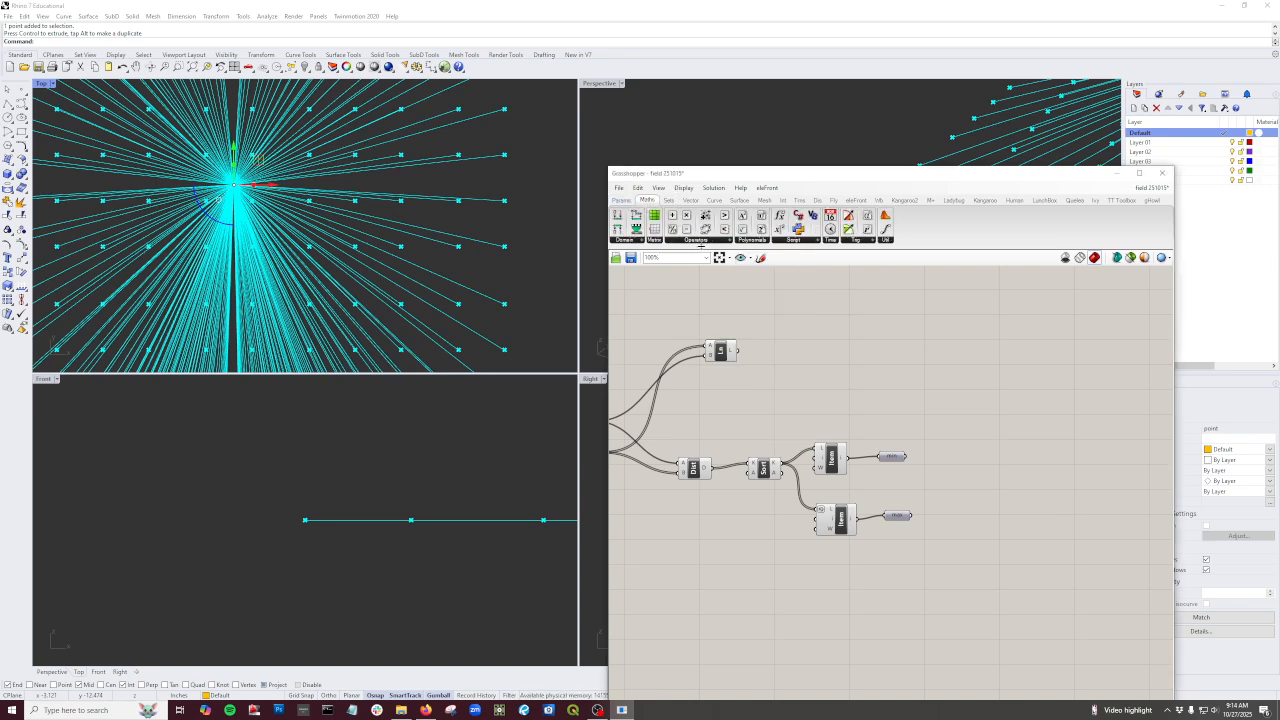
pyautogui.click(632, 241)
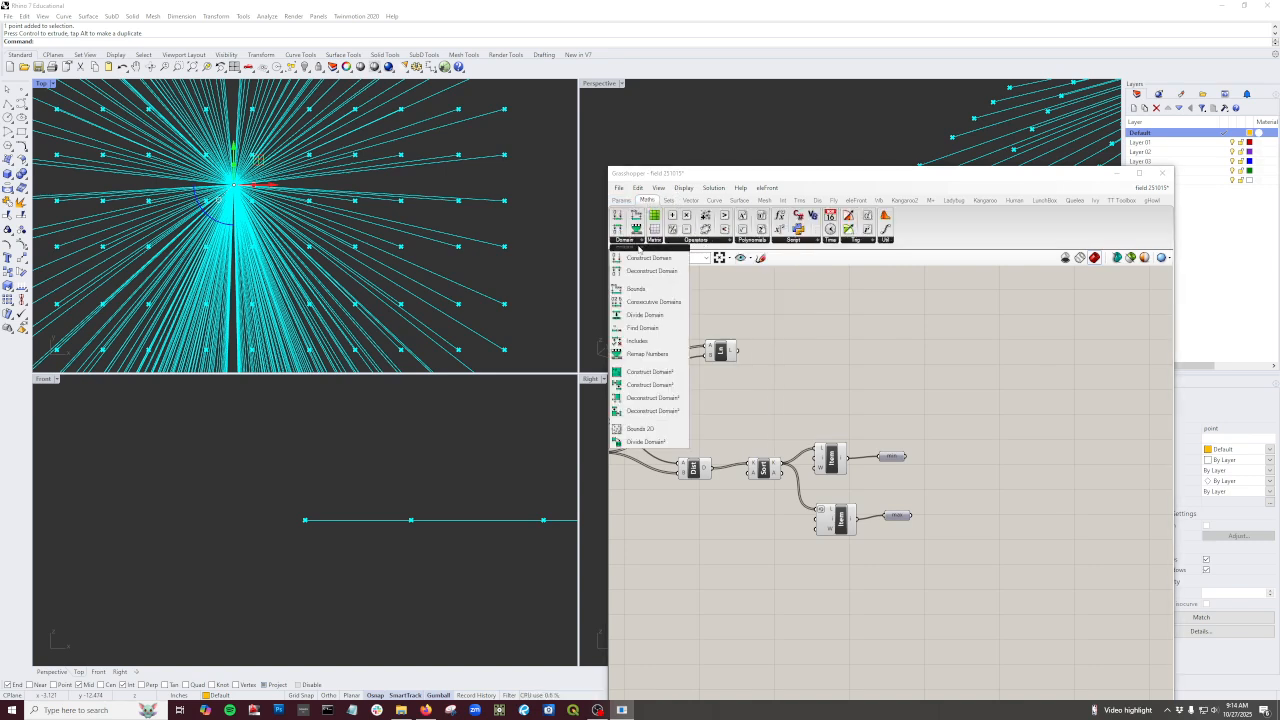
pyautogui.scroll(2, 915, 478)
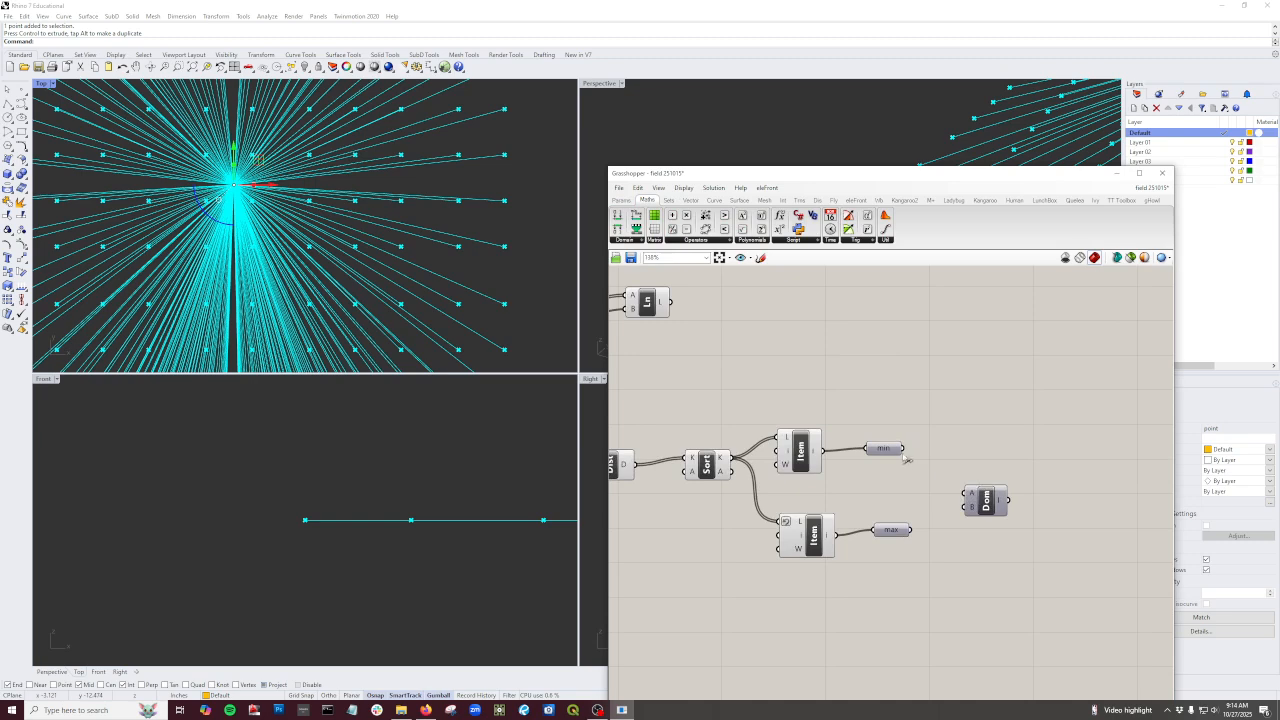
pyautogui.moveTo(893, 452)
pyautogui.moveTo(890, 531)
pyautogui.moveTo(911, 530); pyautogui.dragTo(967, 507)
pyautogui.moveTo(904, 448); pyautogui.dragTo(967, 494)
pyautogui.moveTo(997, 505)
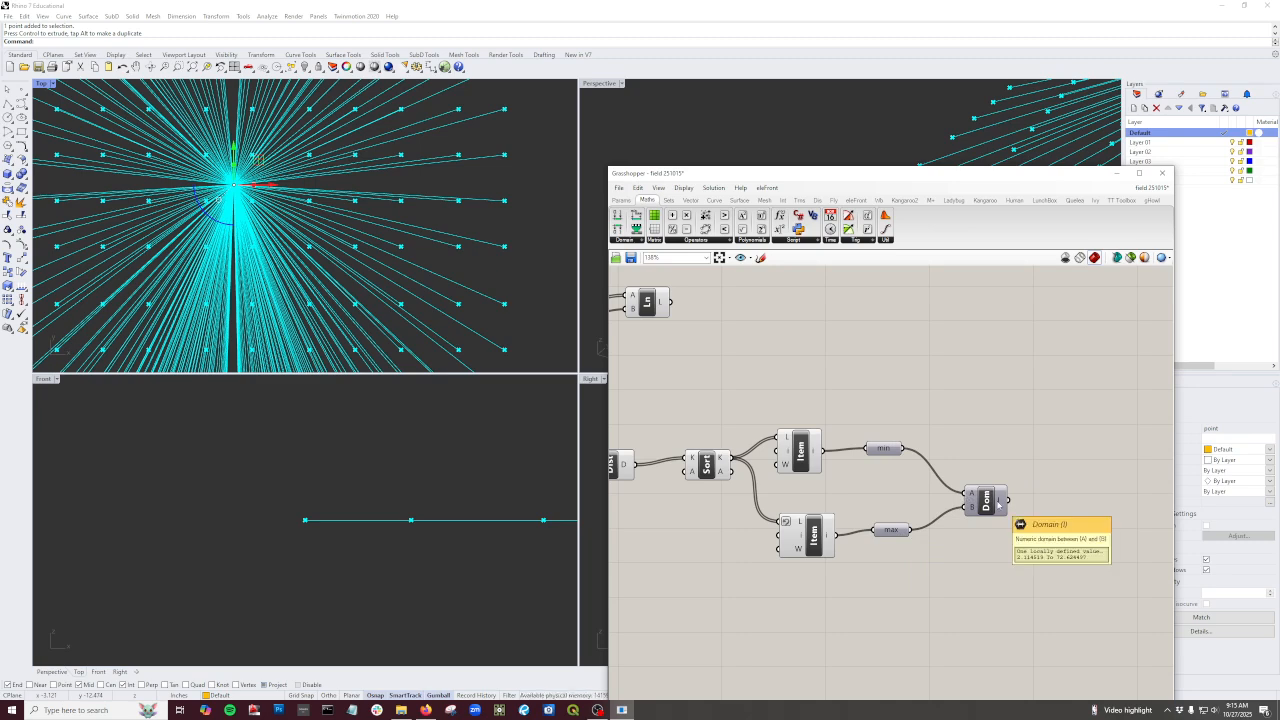
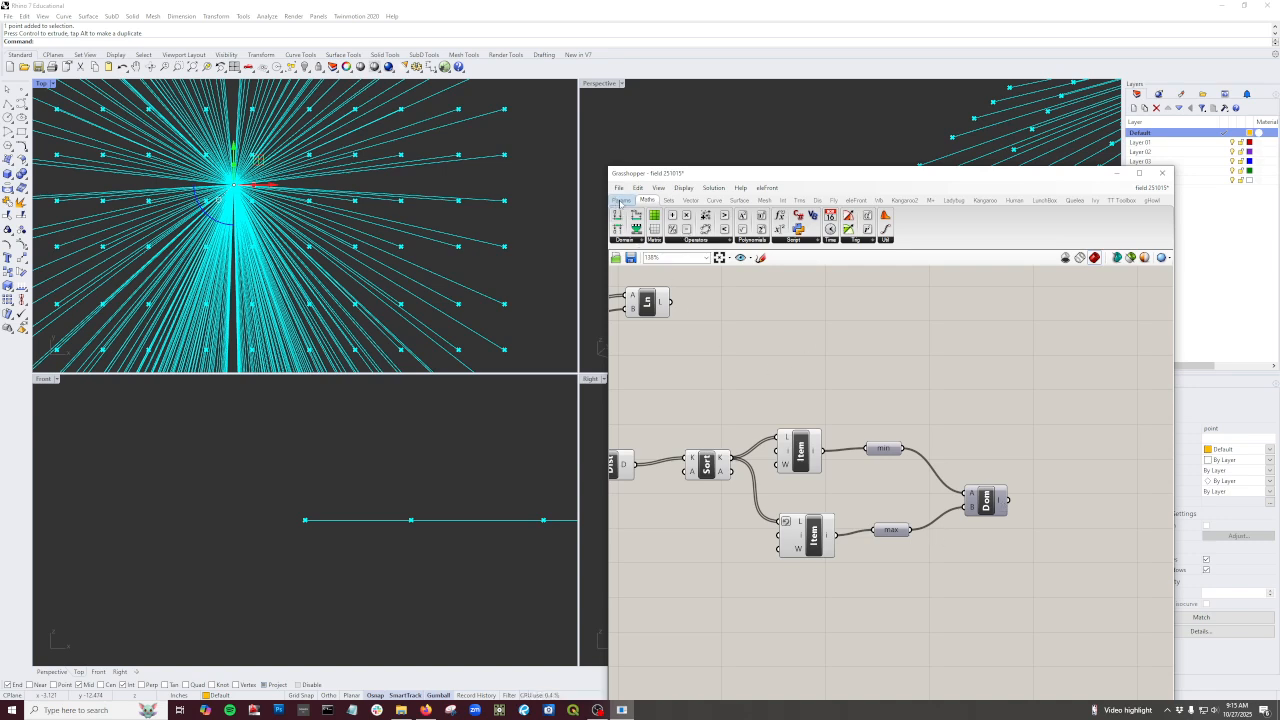
# Step: Add a Domain parameter after the Construct Domain component and feed it from that component's output
pyautogui.click(621, 201)
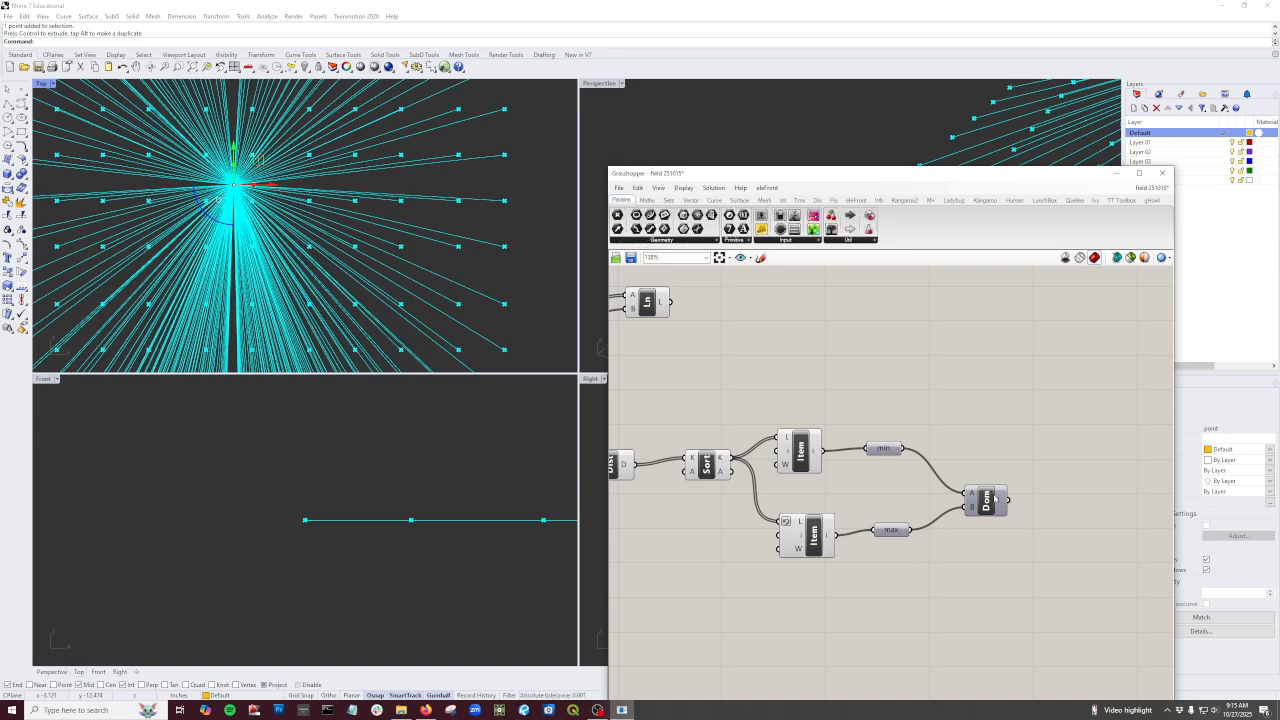
pyautogui.moveTo(1002, 504)
pyautogui.click(699, 242)
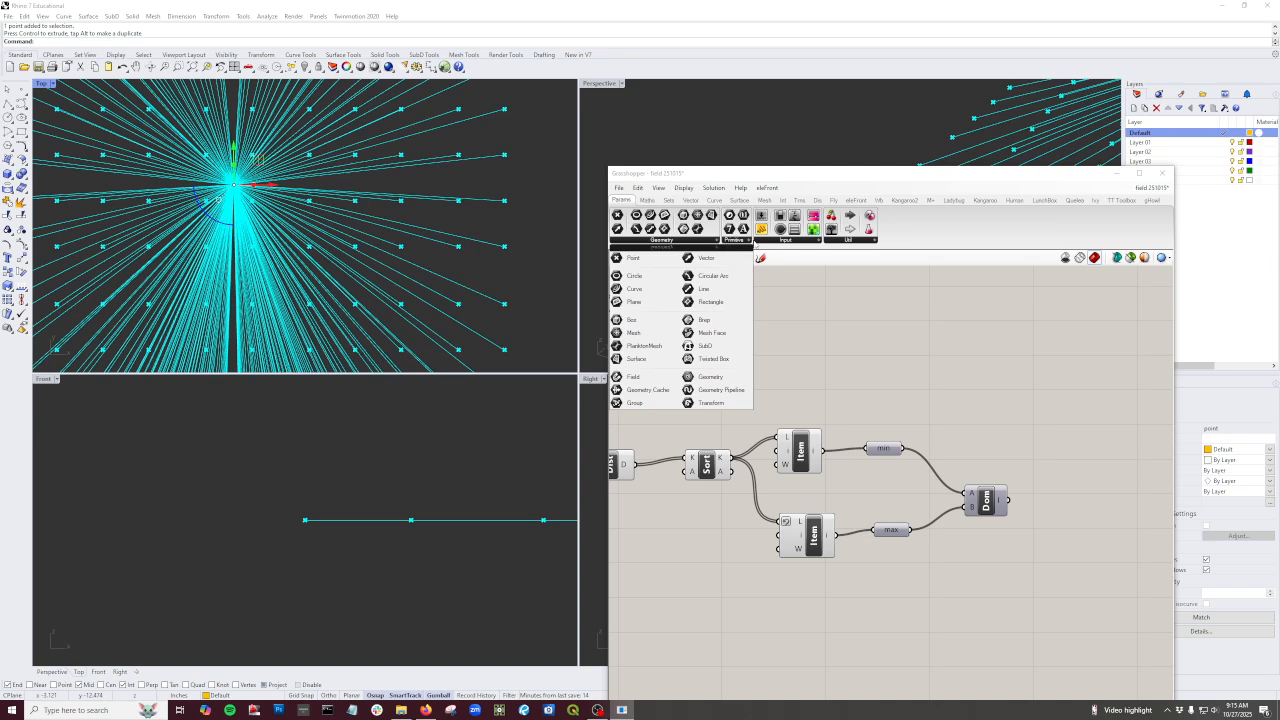
pyautogui.click(735, 241)
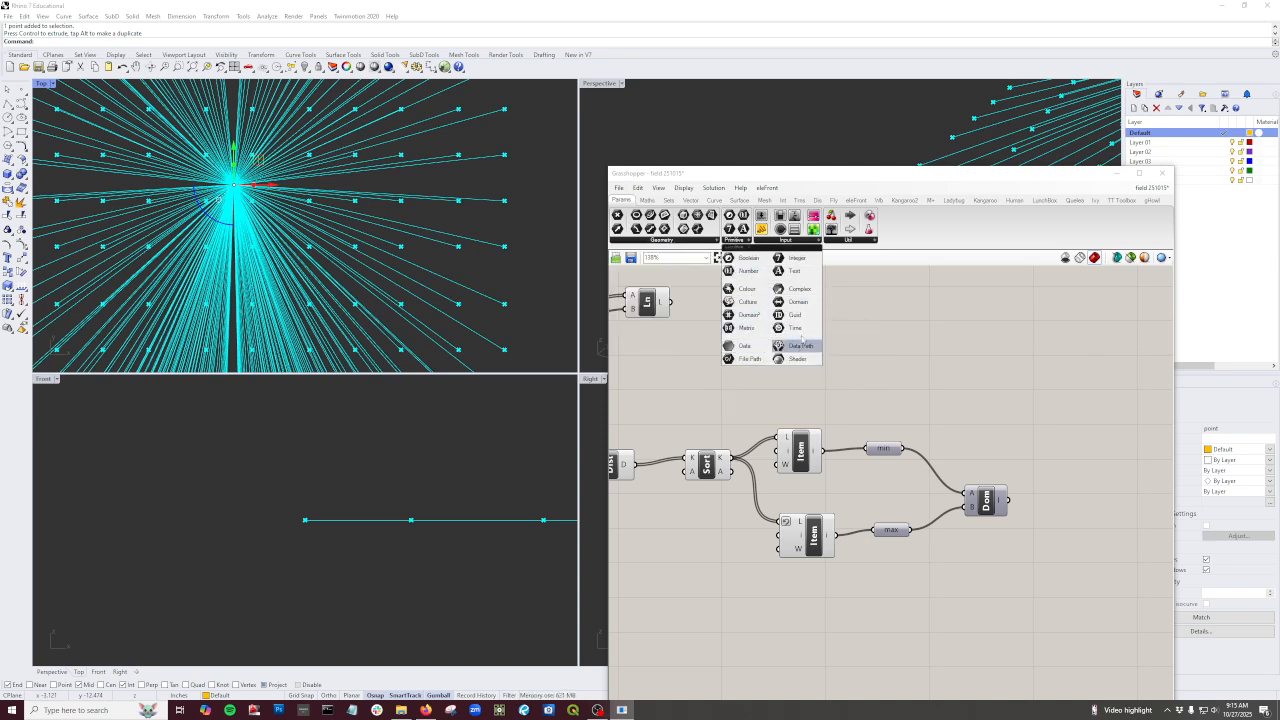
pyautogui.moveTo(797, 301); pyautogui.dragTo(1068, 506)
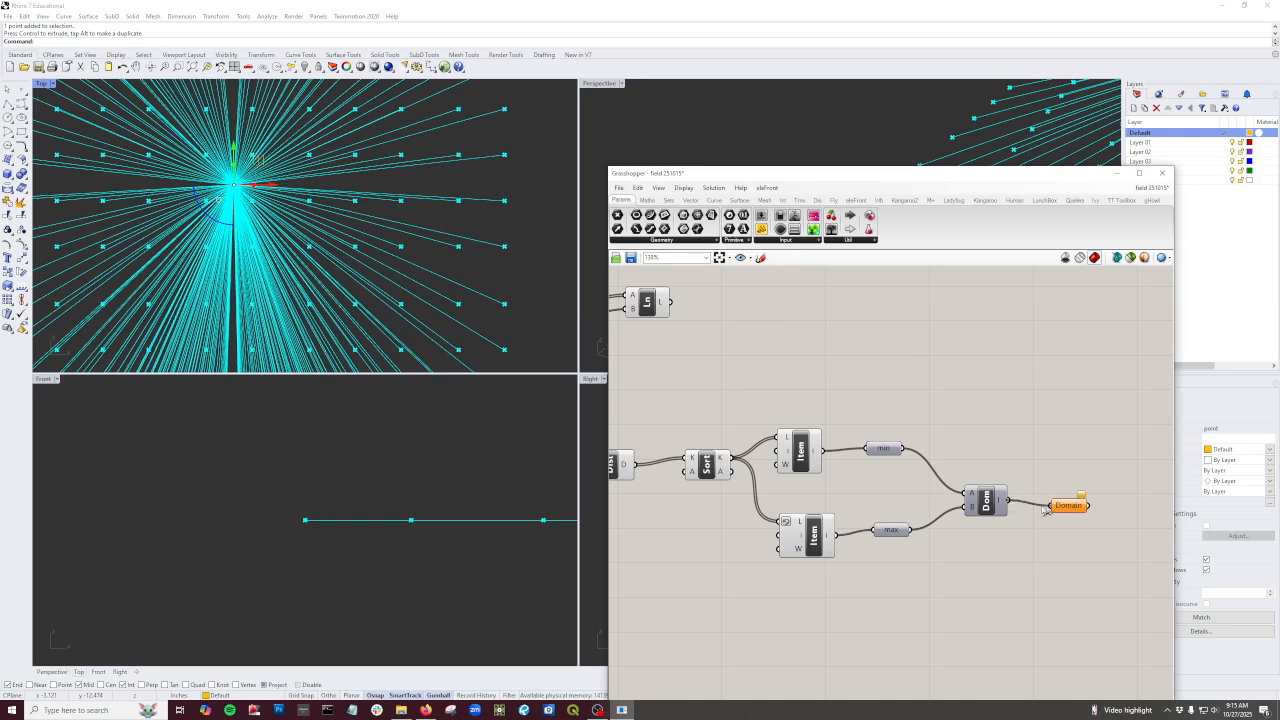
pyautogui.click(944, 538)
# Step: Delete the Line component drawing lines between the attractor and the grid points
pyautogui.scroll(-3, 987, 516)
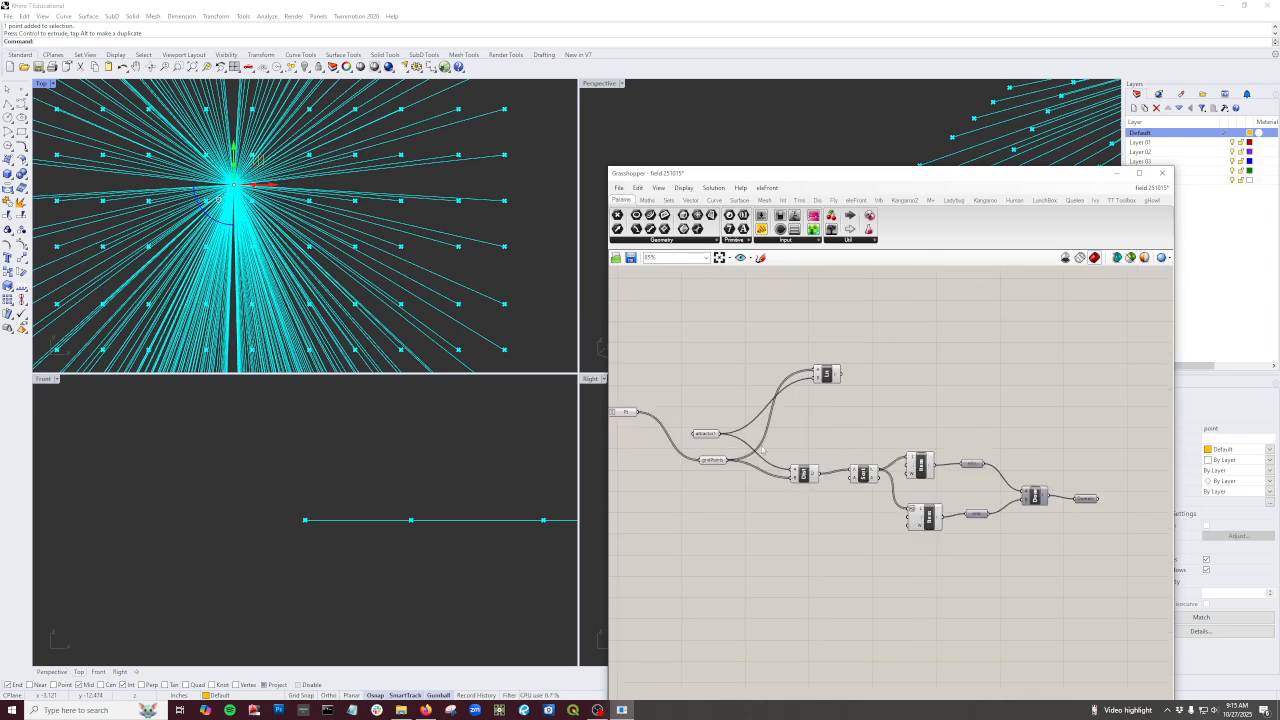
pyautogui.click(826, 374)
pyautogui.press('Delete')
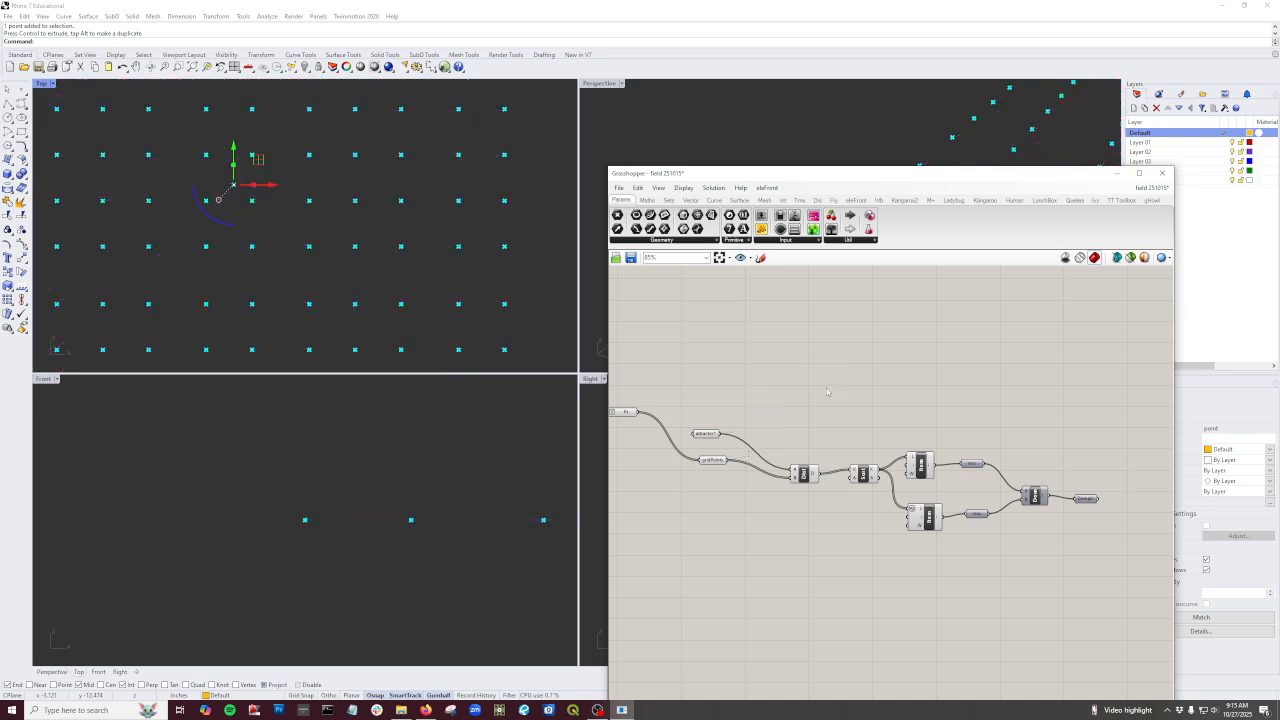
# Step: Duplicate the Domain parameter downstream, and cluster the Distance, Sort, List Item, min, max, Construct Domain and original Domain components
pyautogui.scroll(1, 1088, 505)
pyautogui.click(1090, 502)
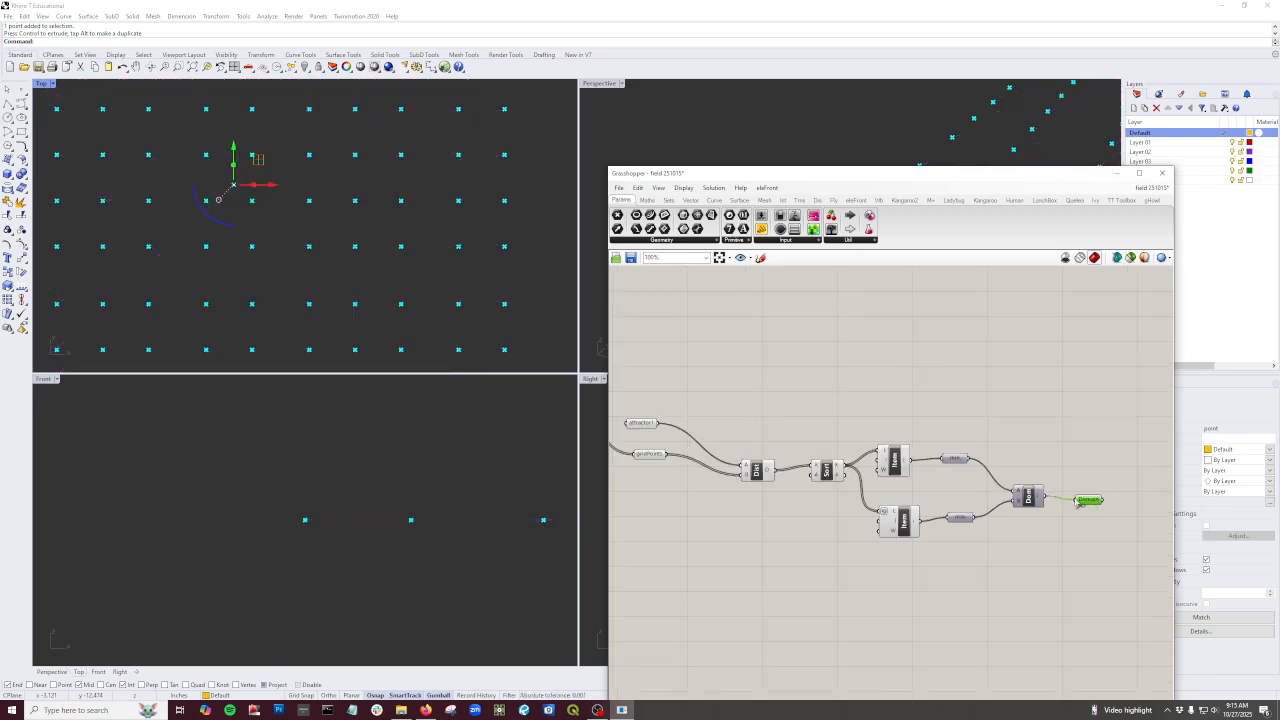
pyautogui.keyDown('alt'); pyautogui.moveTo(1081, 505); pyautogui.dragTo(1117, 528); pyautogui.keyUp('alt')
pyautogui.moveTo(1093, 583); pyautogui.dragTo(757, 408)
pyautogui.middleClick(800, 377)
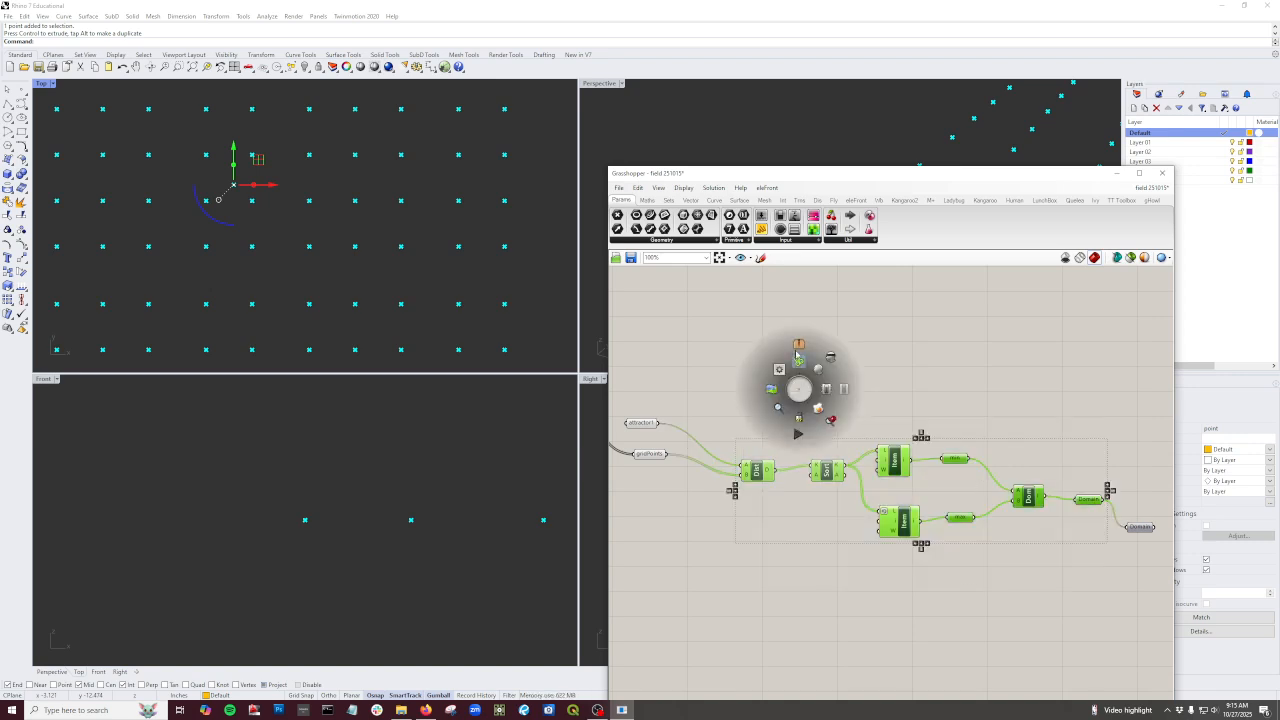
pyautogui.click(800, 352)
# Step: Rename the new cluster DistanceDomain
pyautogui.scroll(1, 931, 490)
pyautogui.rightClick(910, 485)
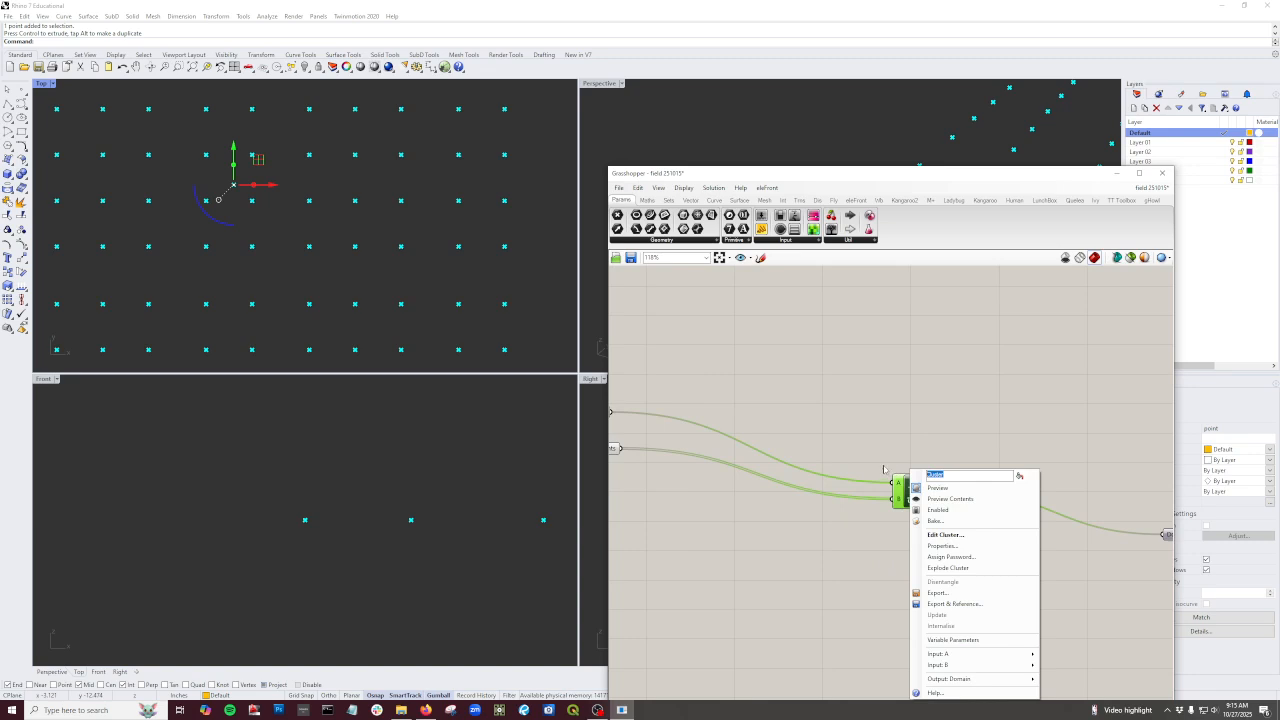
pyautogui.write('DistanceDir')
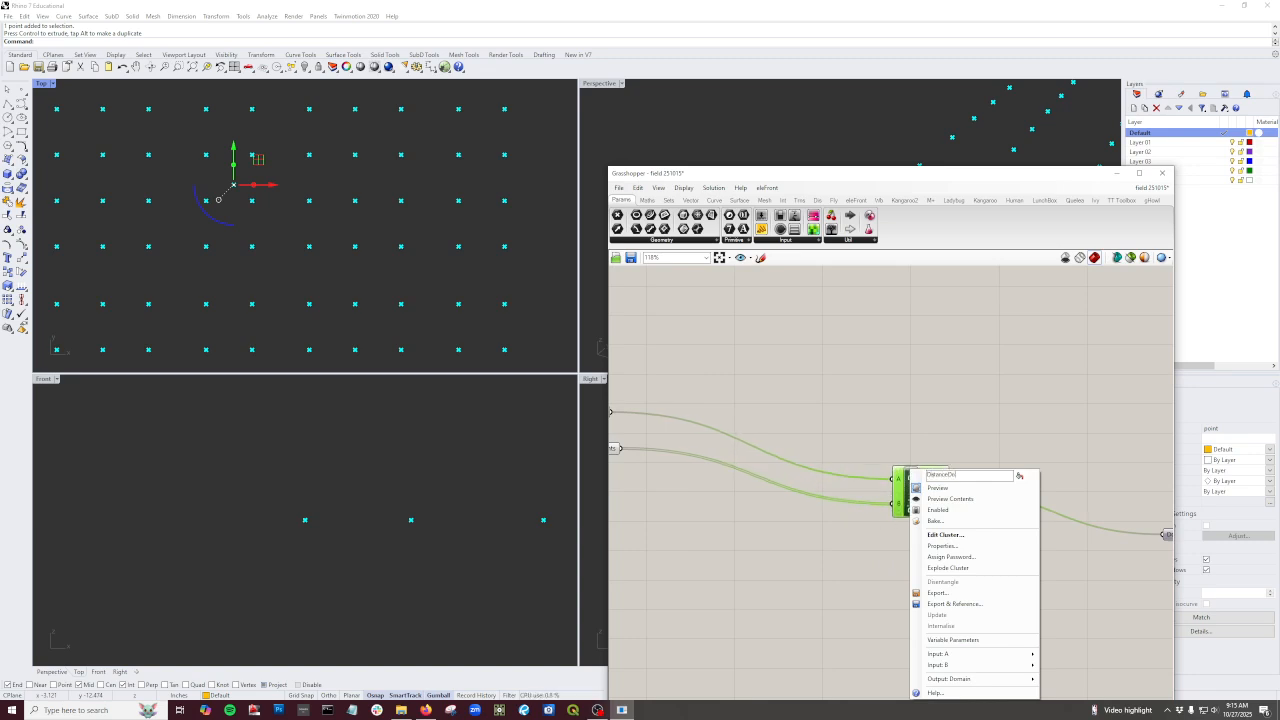
pyautogui.write('main')
pyautogui.click(963, 412)
# Step: Move the DistanceDomain cluster closer to the attractor and grid point parameters, and bring the Domain parameter next to it
pyautogui.scroll(-5, 955, 414)
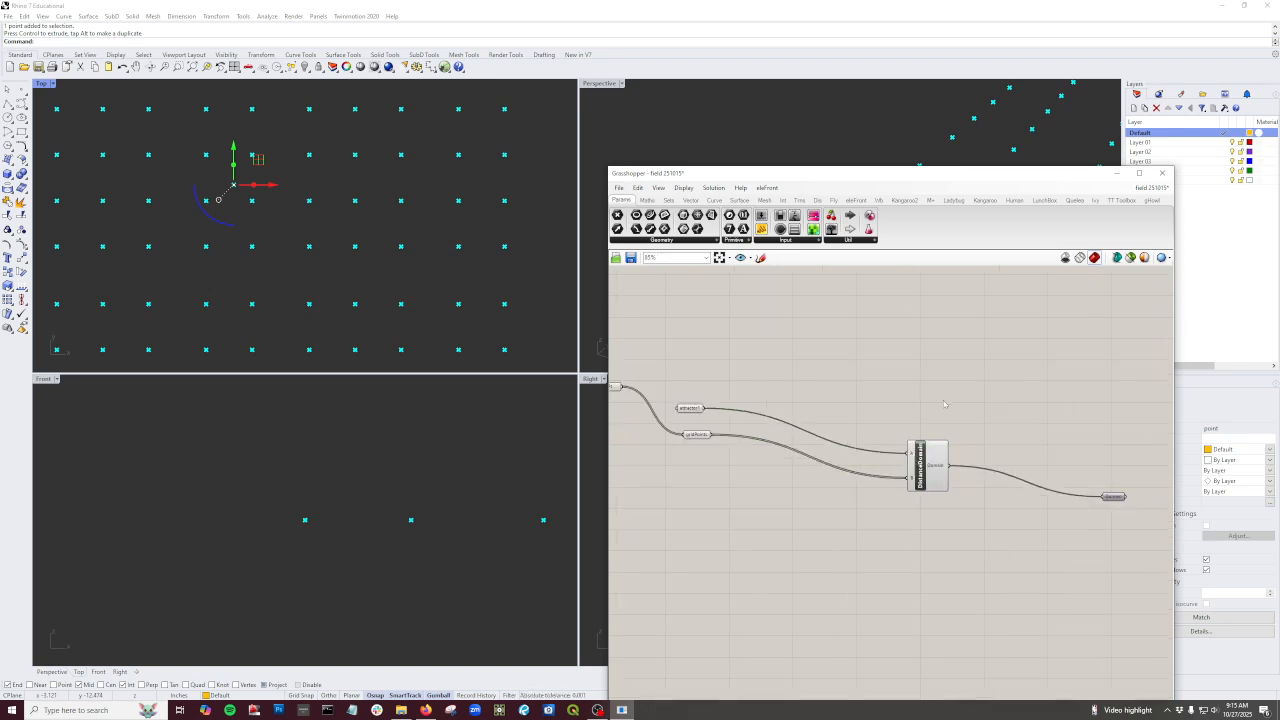
pyautogui.scroll(4, 880, 454)
pyautogui.scroll(-4, 969, 477)
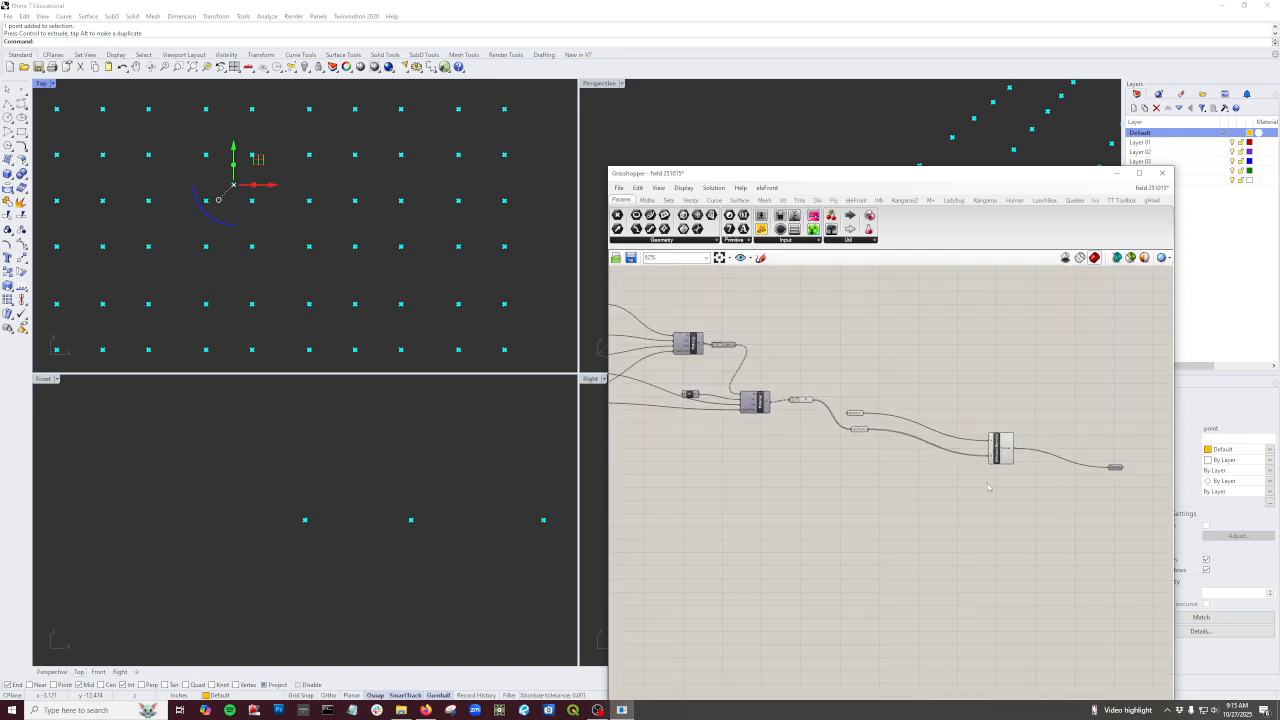
pyautogui.click(998, 452)
pyautogui.moveTo(998, 452); pyautogui.dragTo(950, 433)
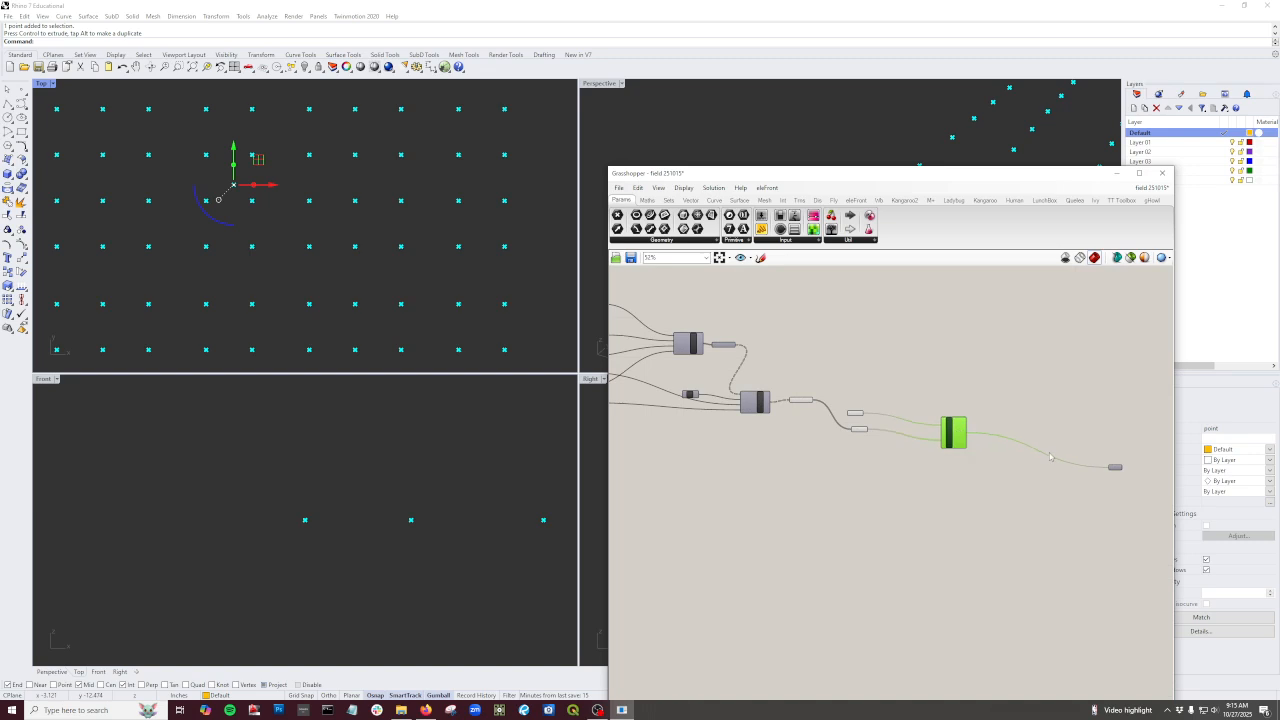
pyautogui.scroll(4, 1110, 467)
pyautogui.moveTo(1111, 467); pyautogui.dragTo(932, 399)
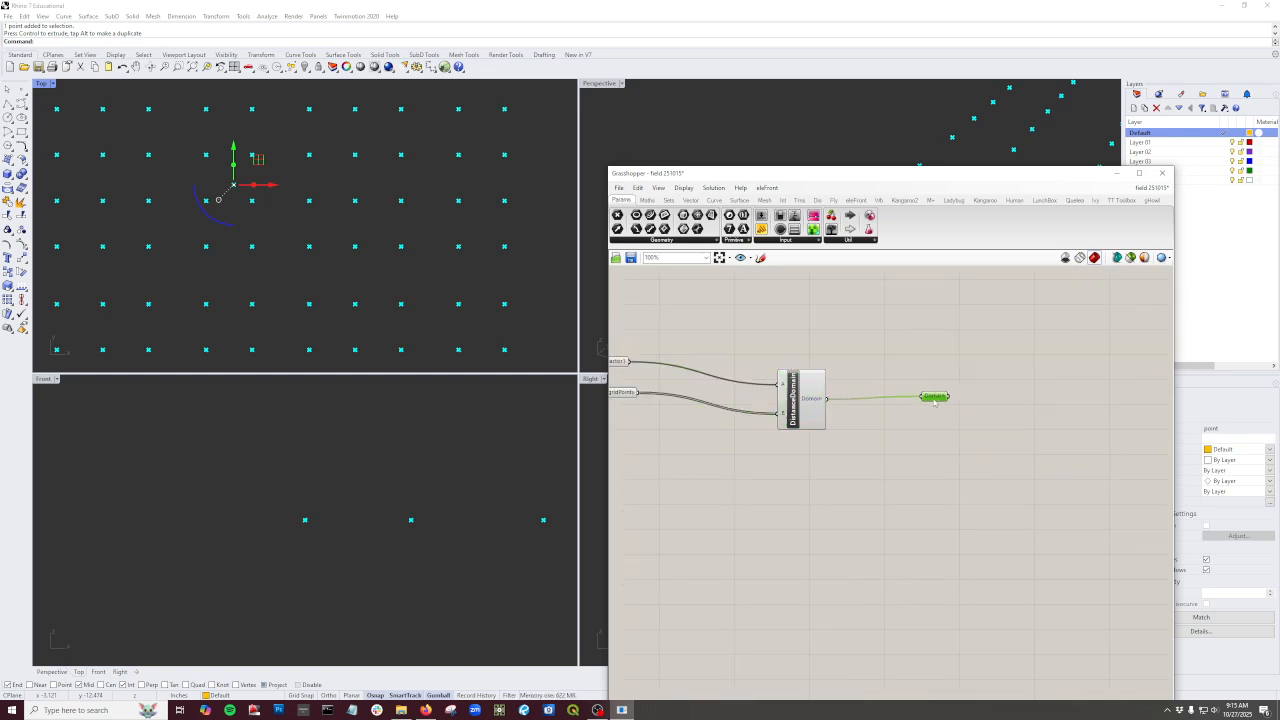
# Step: Duplicate the DistanceDomain cluster directly below the original, keeping its input connections
pyautogui.click(797, 398)
pyautogui.keyDown('alt'); pyautogui.moveTo(804, 406); pyautogui.dragTo(807, 524); pyautogui.keyUp('alt')
pyautogui.scroll(1, 866, 516)
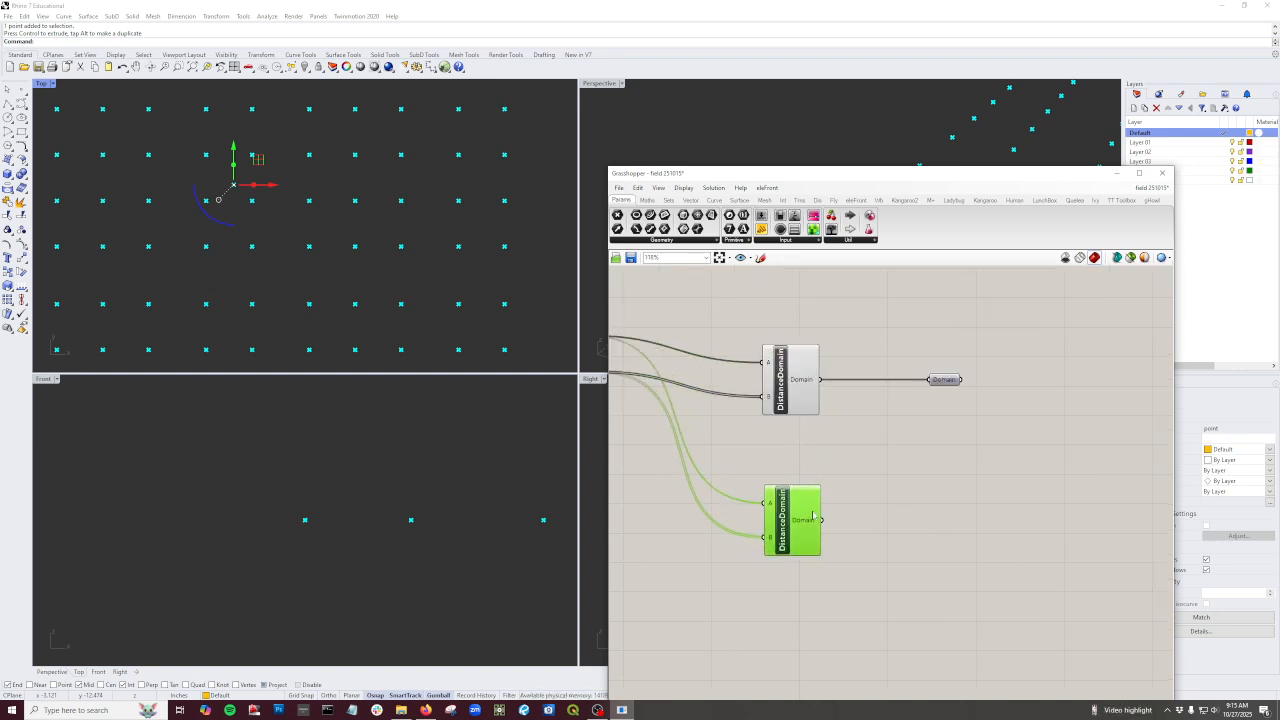
pyautogui.click(815, 587)
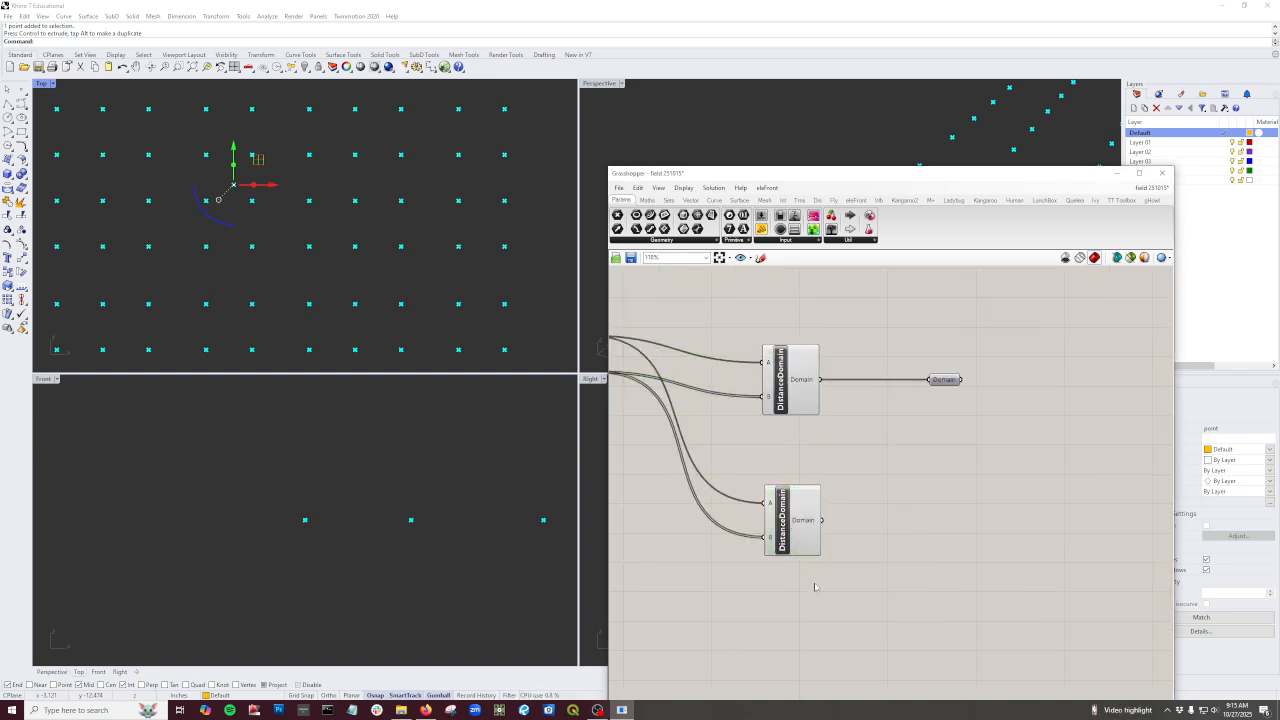
# Step: Open the DistanceDomain cluster for editing, separate its A and B inputs, and connect them to a new Line component
pyautogui.doubleClick(792, 520)
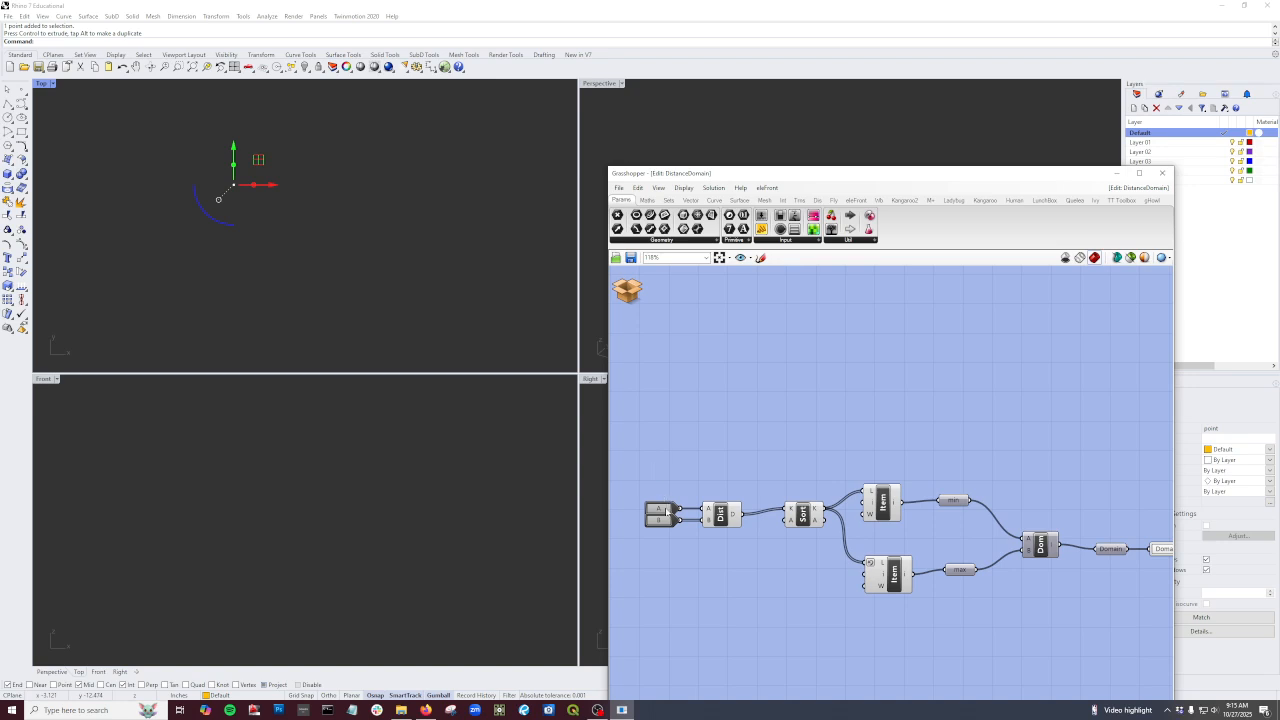
pyautogui.moveTo(667, 511); pyautogui.dragTo(665, 481)
pyautogui.doubleClick(797, 432)
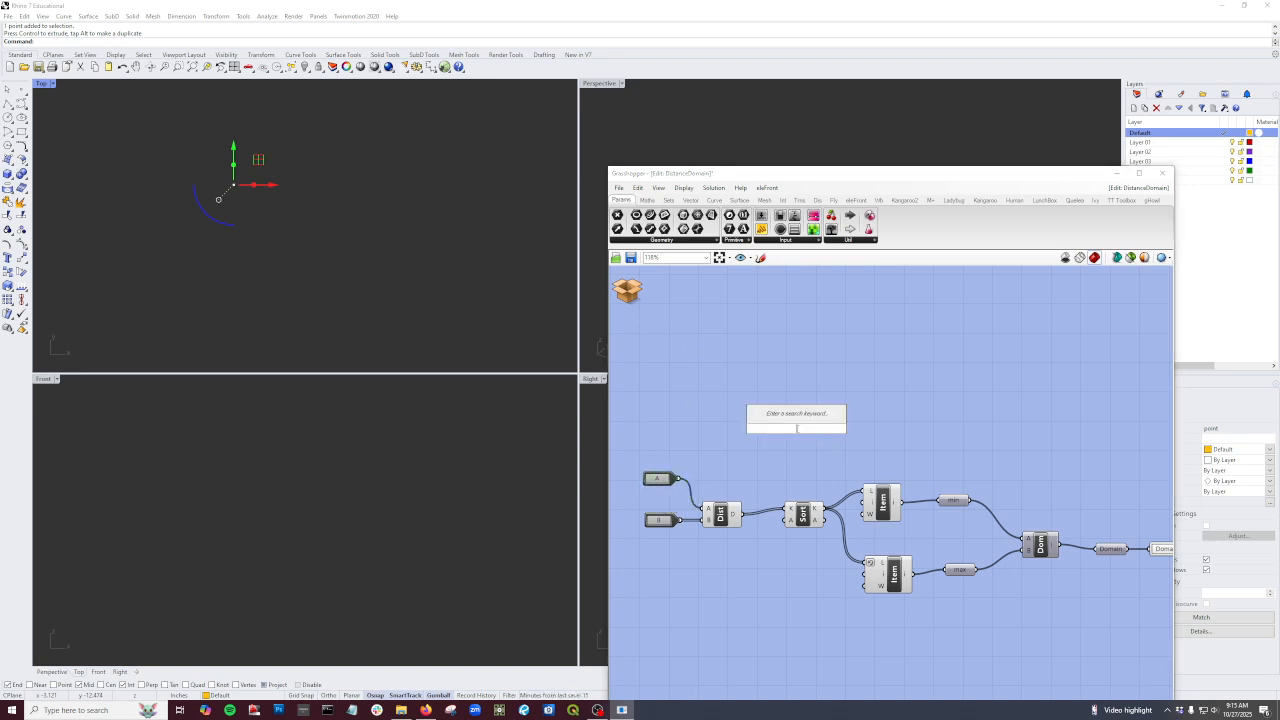
pyautogui.write('line')
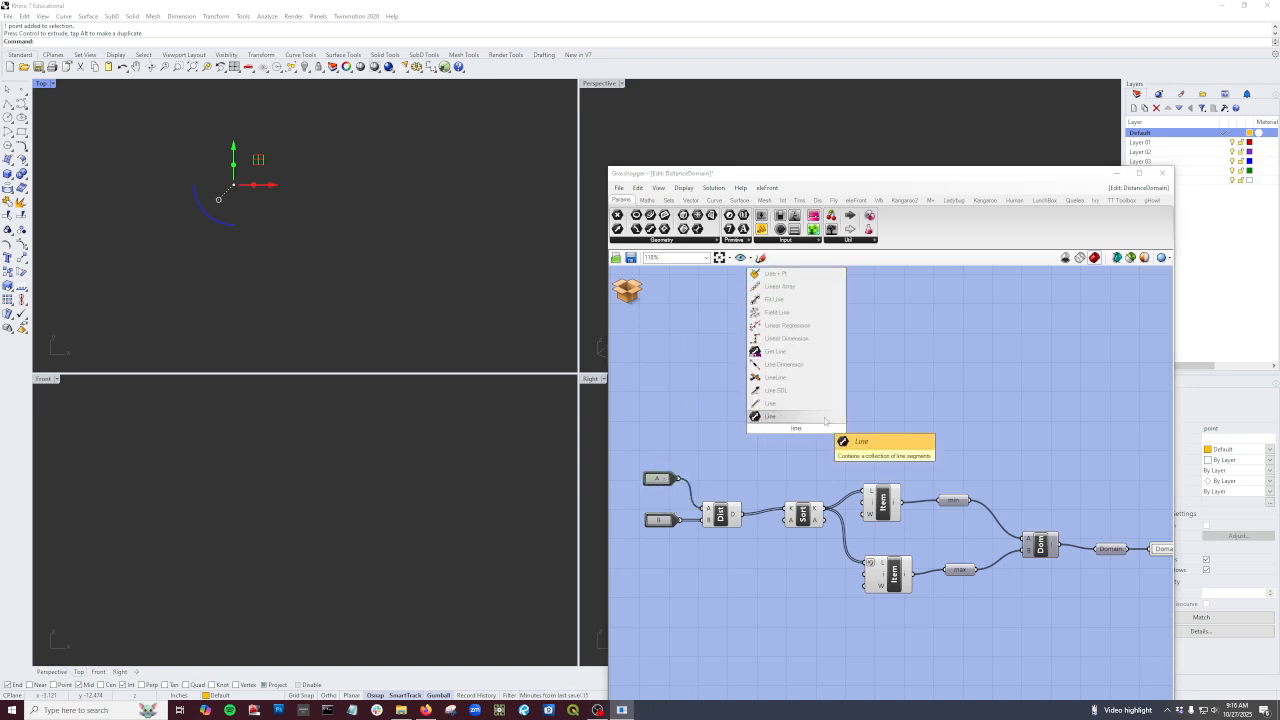
pyautogui.click(790, 404)
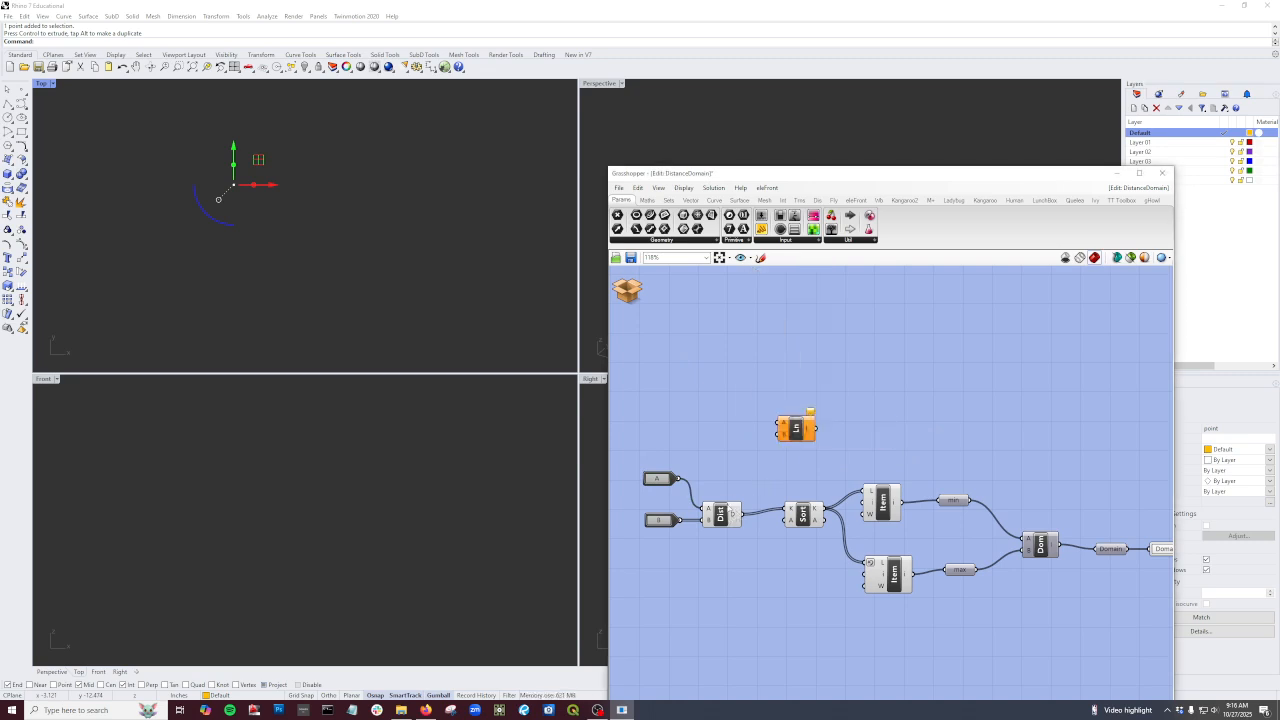
pyautogui.moveTo(679, 480); pyautogui.dragTo(783, 425)
pyautogui.moveTo(683, 522); pyautogui.dragTo(952, 654)
# Step: Add a Curve parameter fed by the Line's output and connect it to a second cluster output below Domain
pyautogui.moveTo(1034, 634); pyautogui.dragTo(909, 567, button='right')
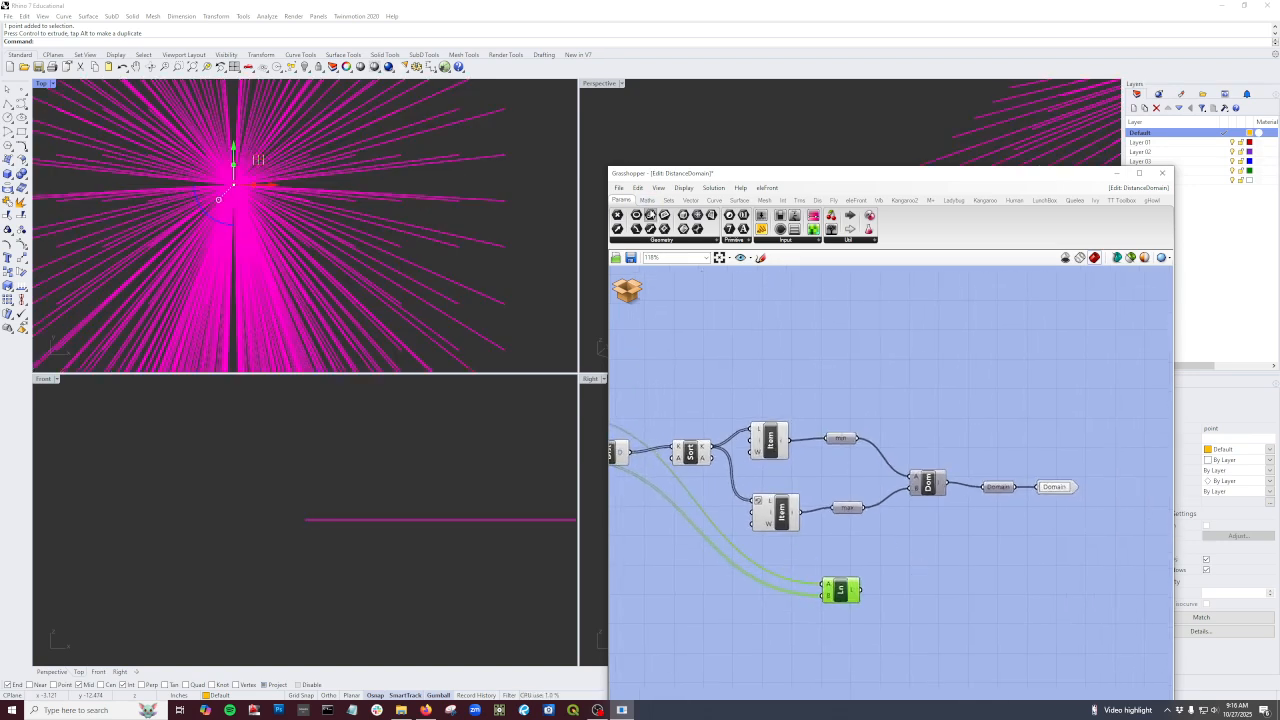
pyautogui.moveTo(651, 215); pyautogui.dragTo(990, 592)
pyautogui.moveTo(857, 591); pyautogui.dragTo(982, 592)
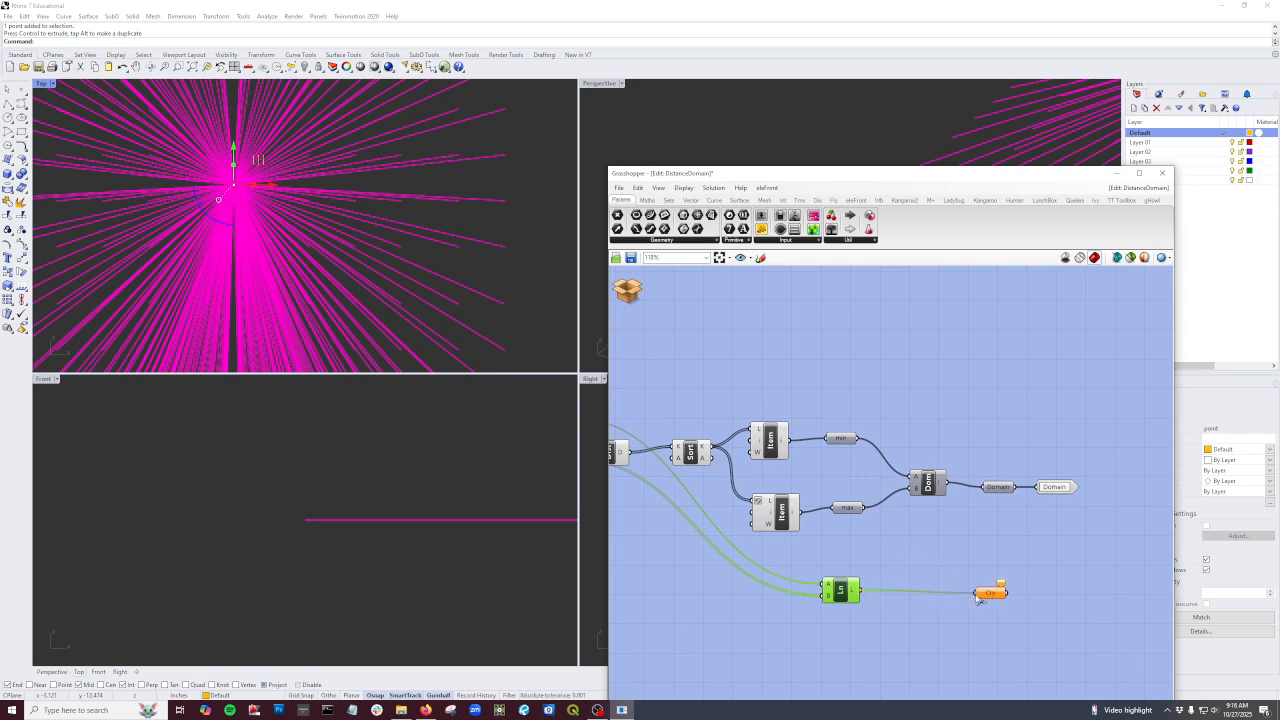
pyautogui.click(1058, 488)
pyautogui.moveTo(1073, 491); pyautogui.dragTo(1033, 569)
pyautogui.click(1004, 634)
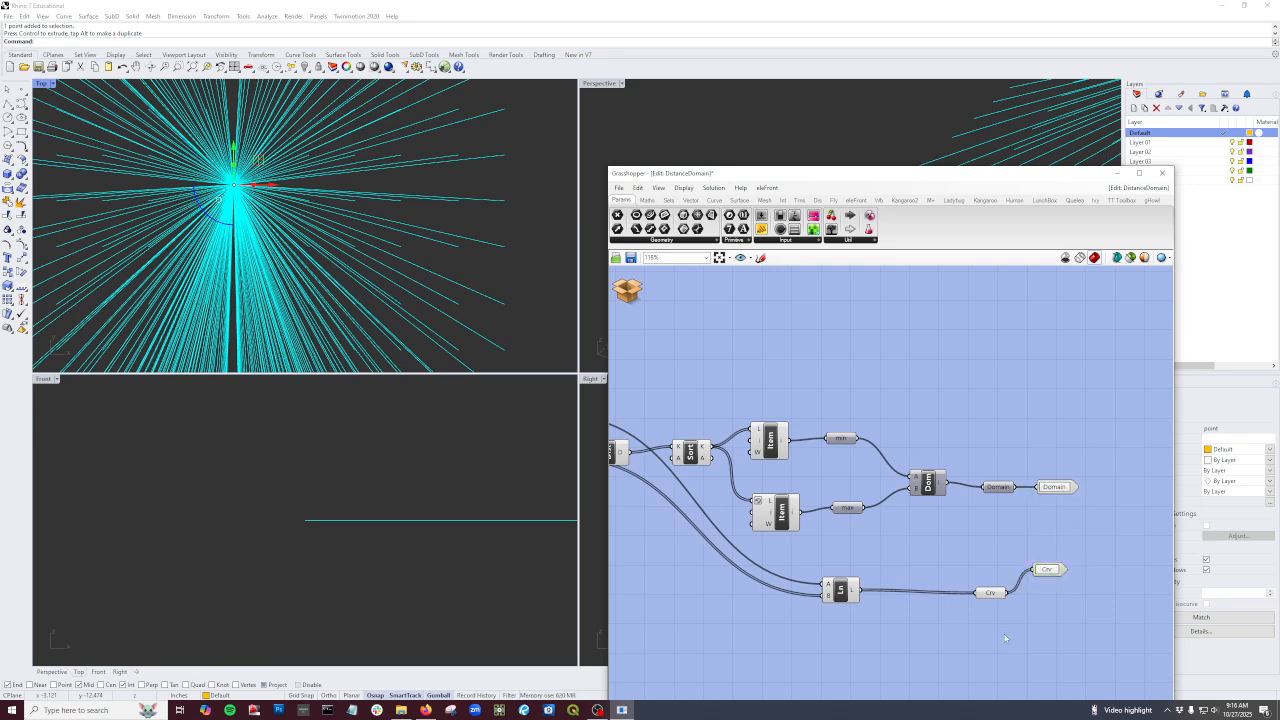
# Step: Turn off the preview of the Line component and Curve parameter, and save the cluster edits back to the main definition
pyautogui.moveTo(1004, 655); pyautogui.dragTo(822, 578)
pyautogui.middleClick(841, 573)
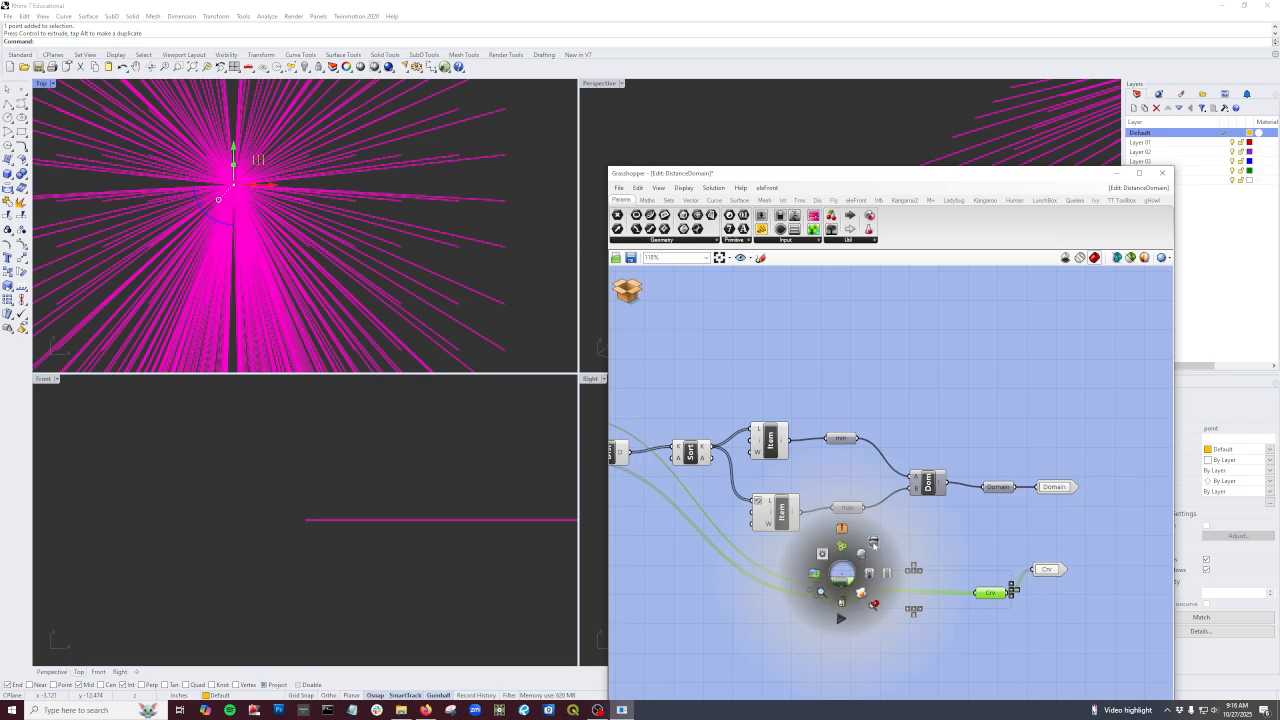
pyautogui.click(874, 543)
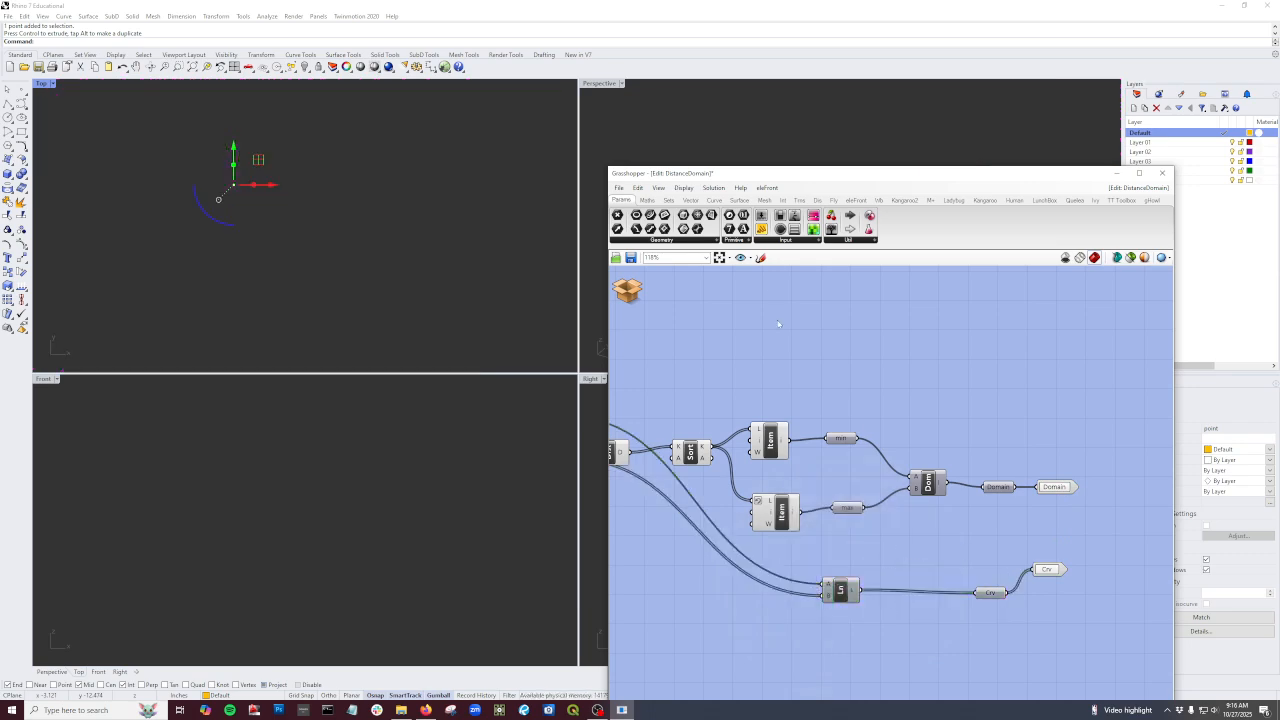
pyautogui.click(633, 260)
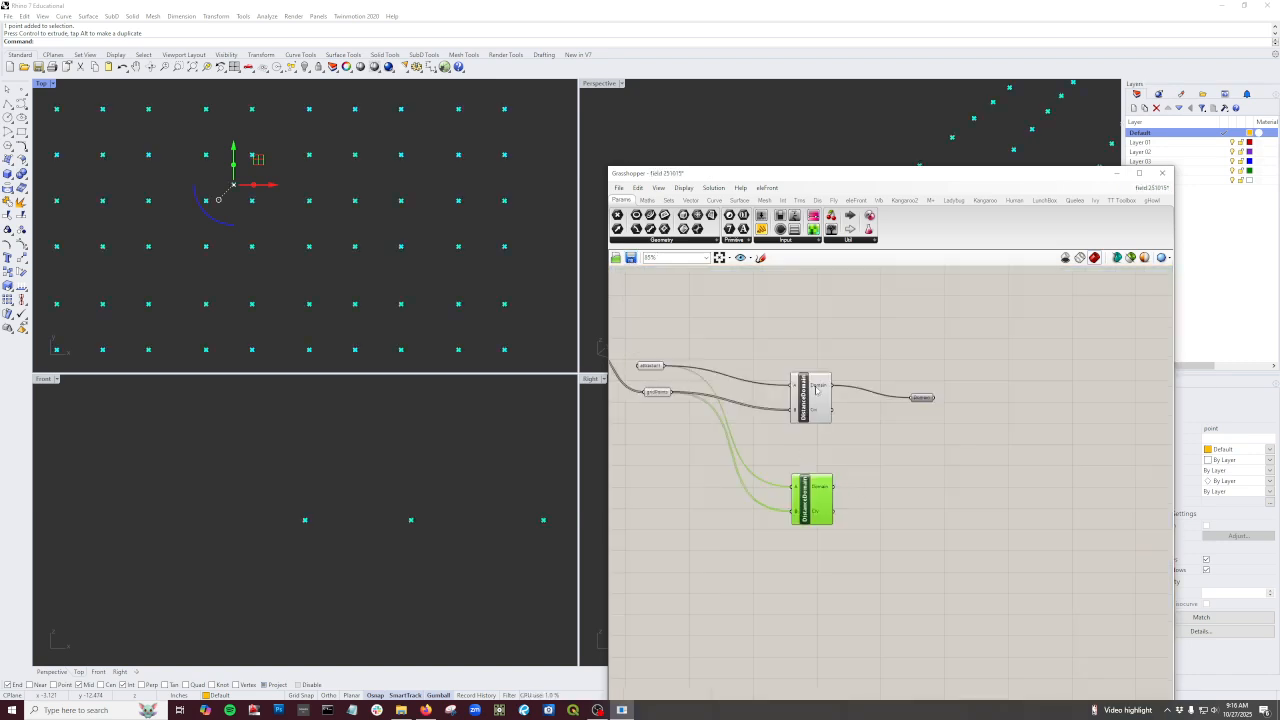
# Step: Add a Curve parameter to the main definition and connect the upper DistanceDomain cluster's Crv output to it
pyautogui.click(650, 215)
pyautogui.scroll(1, 871, 466)
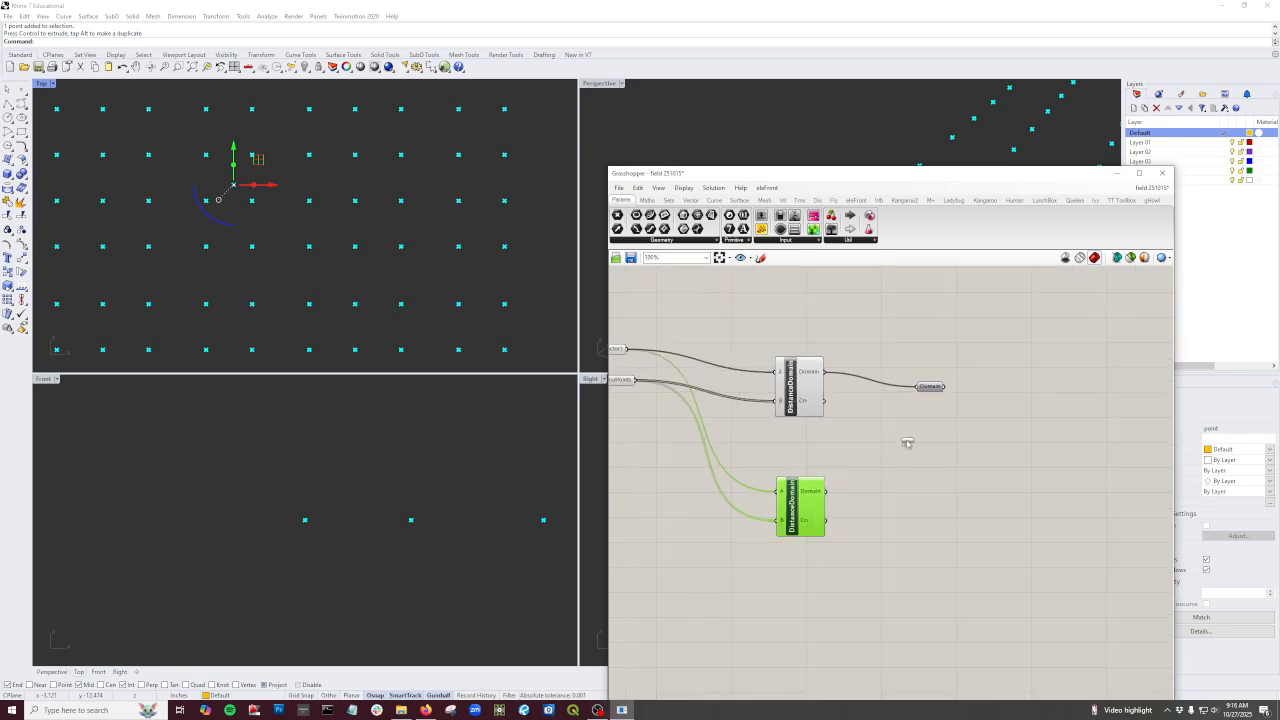
pyautogui.click(911, 435)
pyautogui.moveTo(826, 400); pyautogui.dragTo(904, 435)
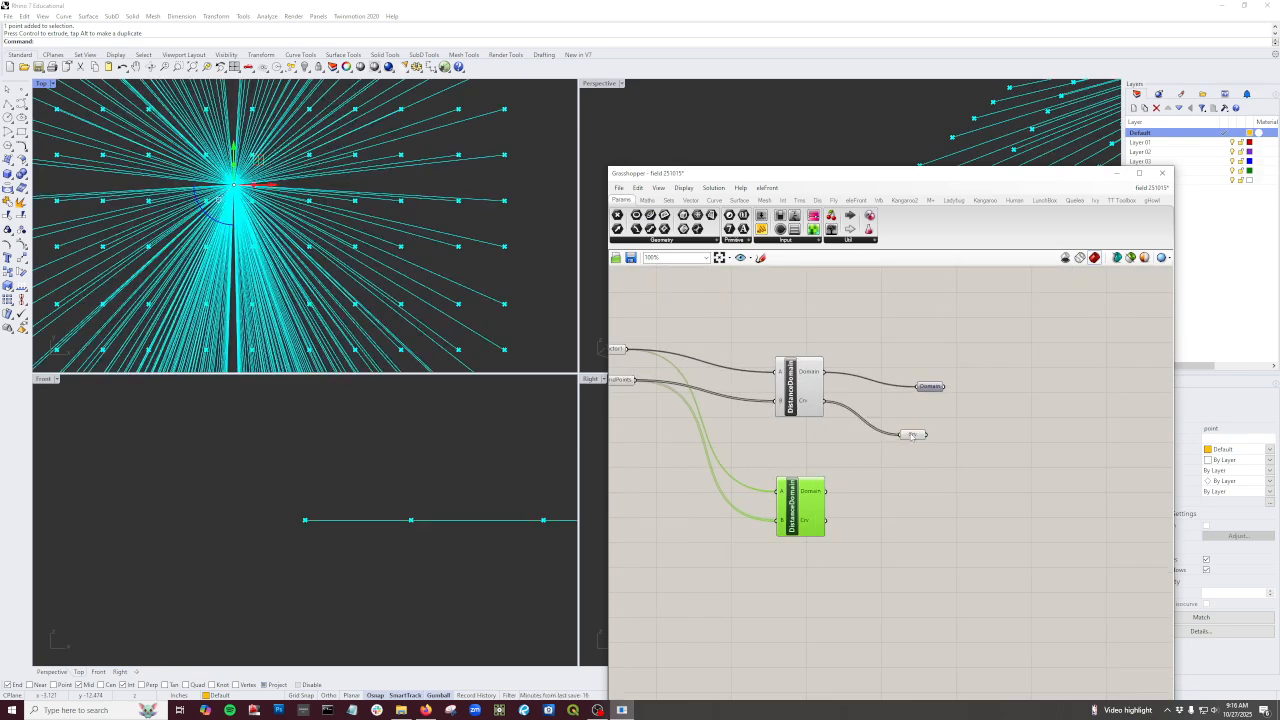
pyautogui.click(946, 492)
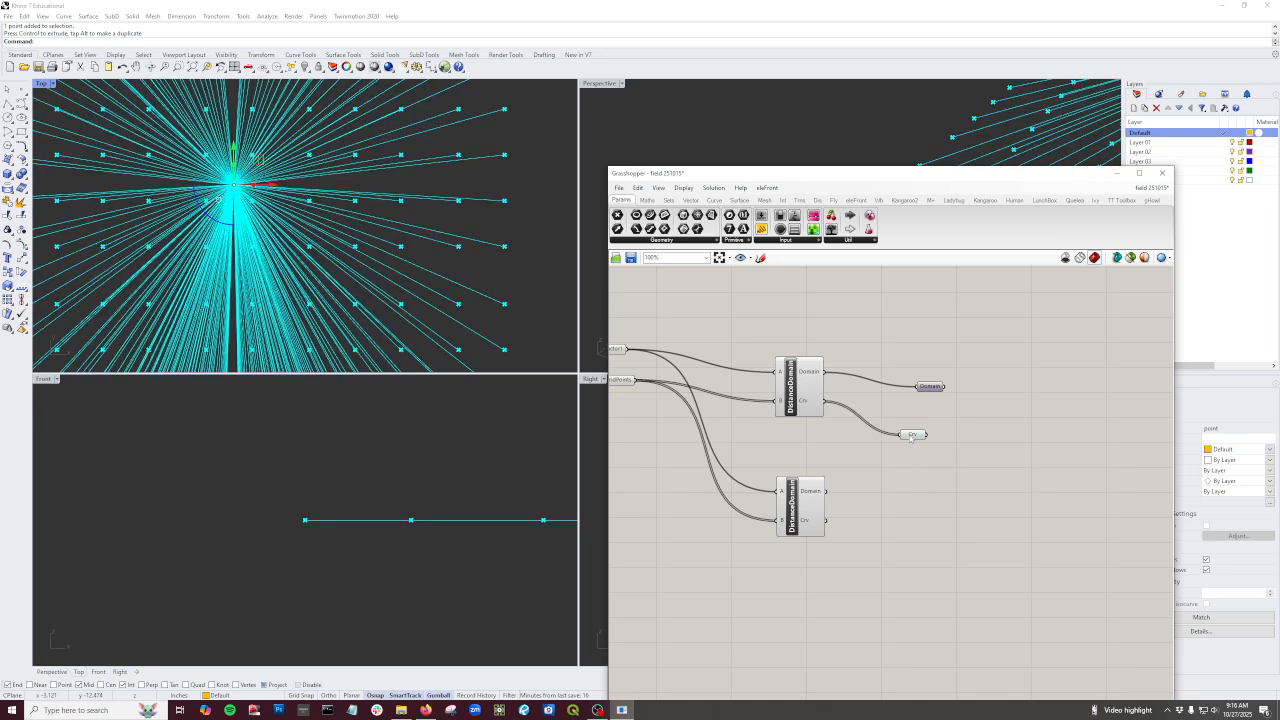
# Step: Delete the Curve parameter and the duplicated lower DistanceDomain cluster
pyautogui.press('Delete')
pyautogui.click(808, 506)
pyautogui.press('Delete')
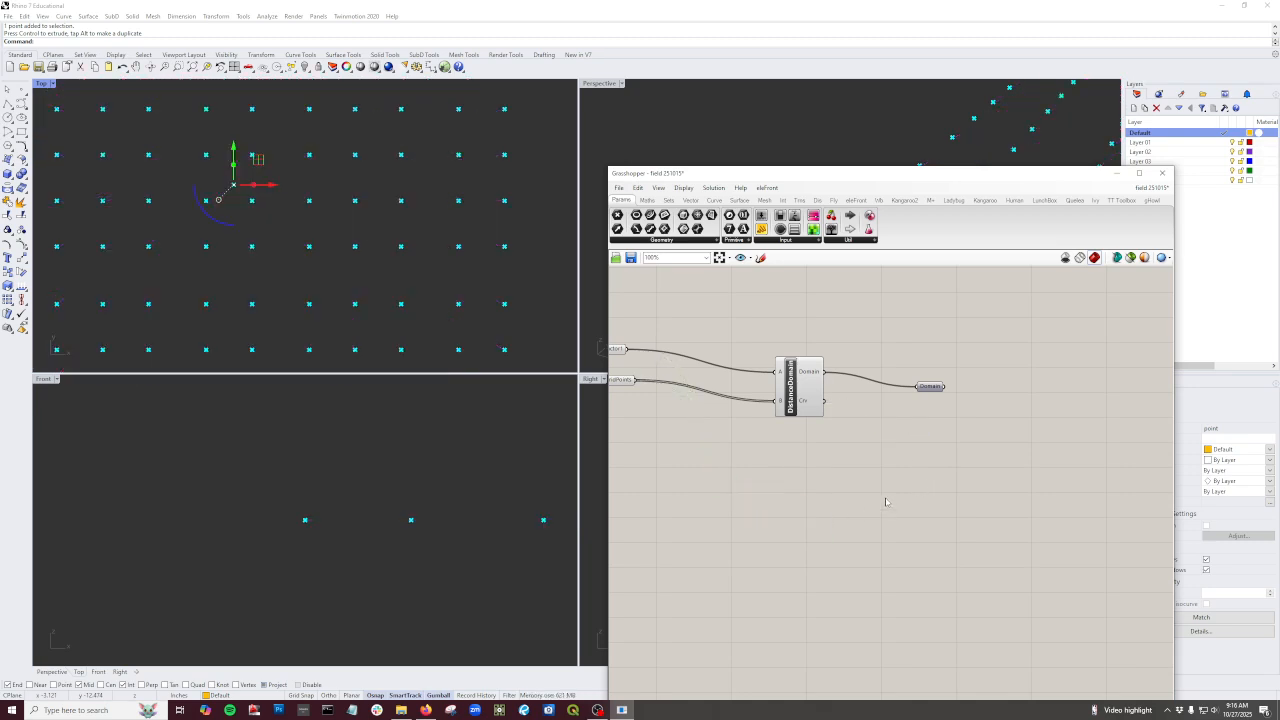
pyautogui.scroll(-2, 886, 491)
pyautogui.scroll(-4, 886, 491)
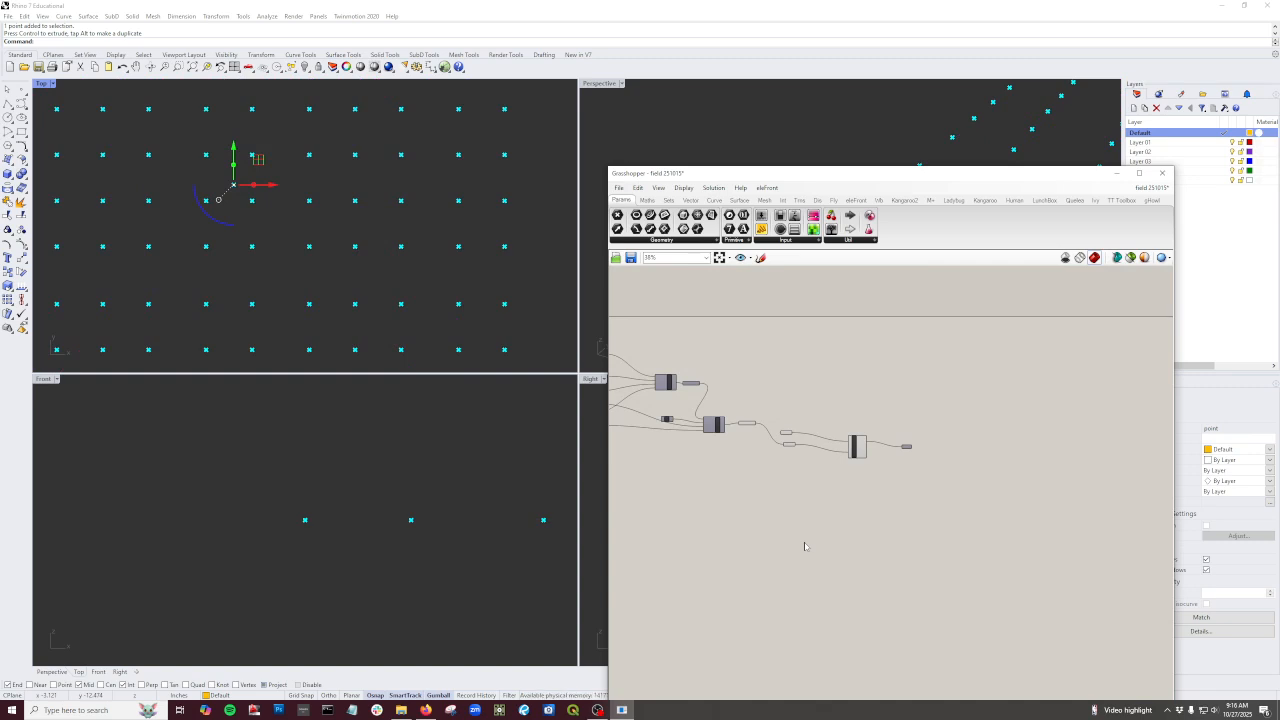
pyautogui.scroll(2, 678, 392)
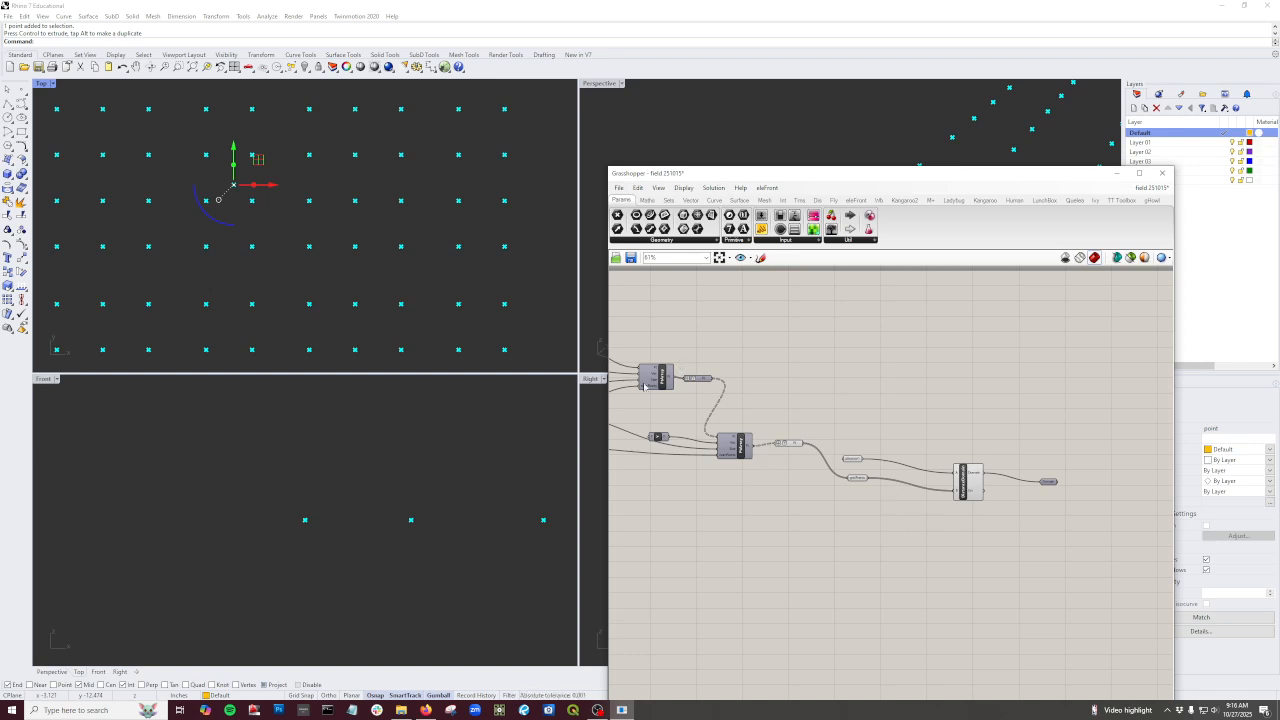
pyautogui.scroll(2, 1040, 510)
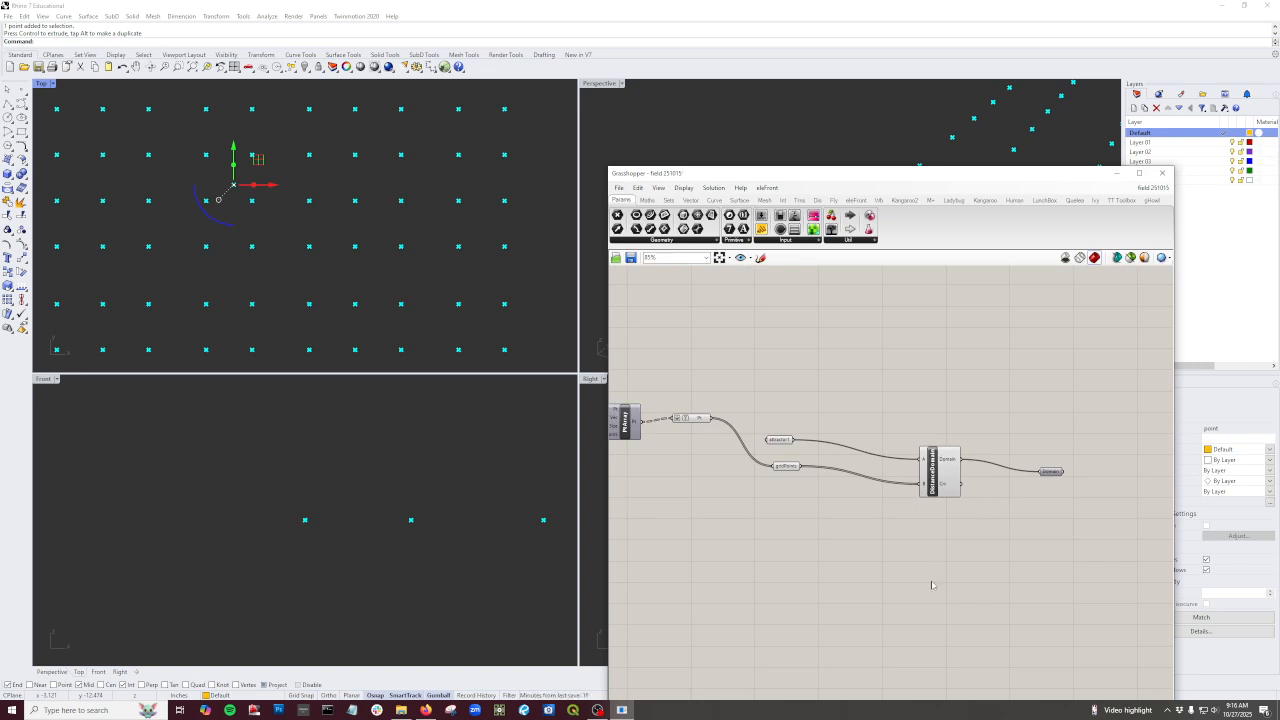
pyautogui.scroll(-2, 940, 534)
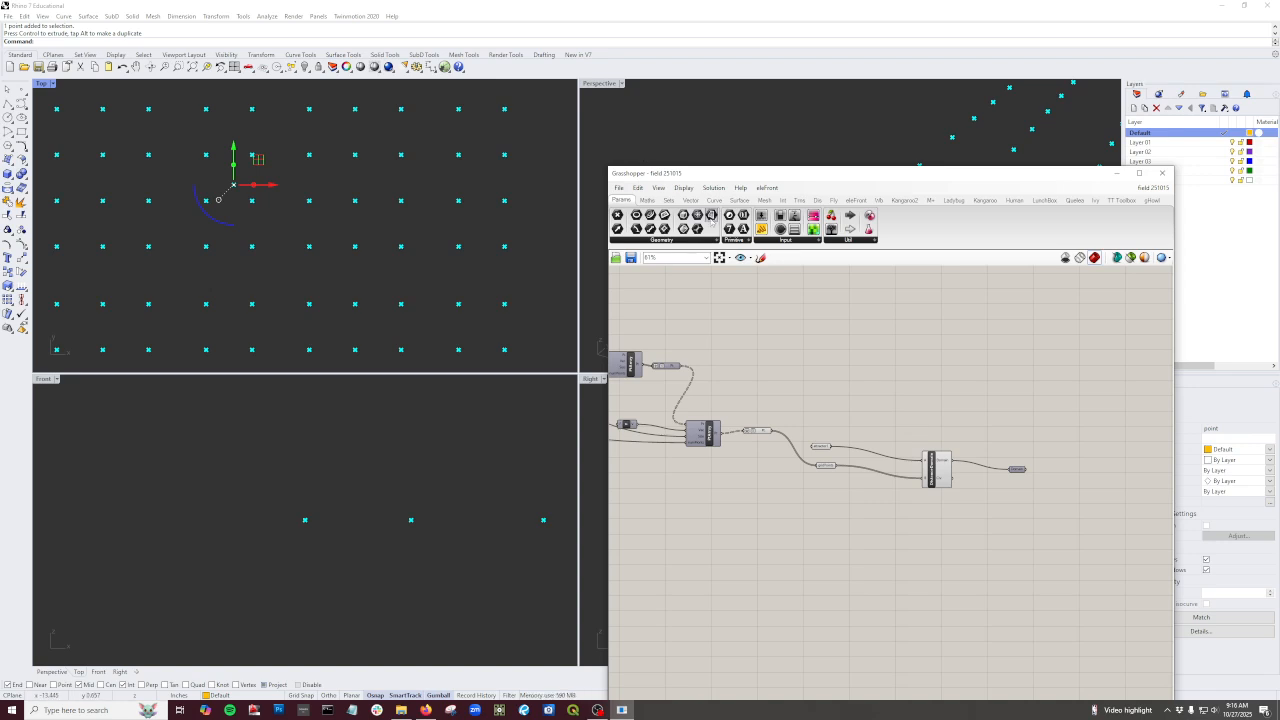
pyautogui.scroll(4, 837, 523)
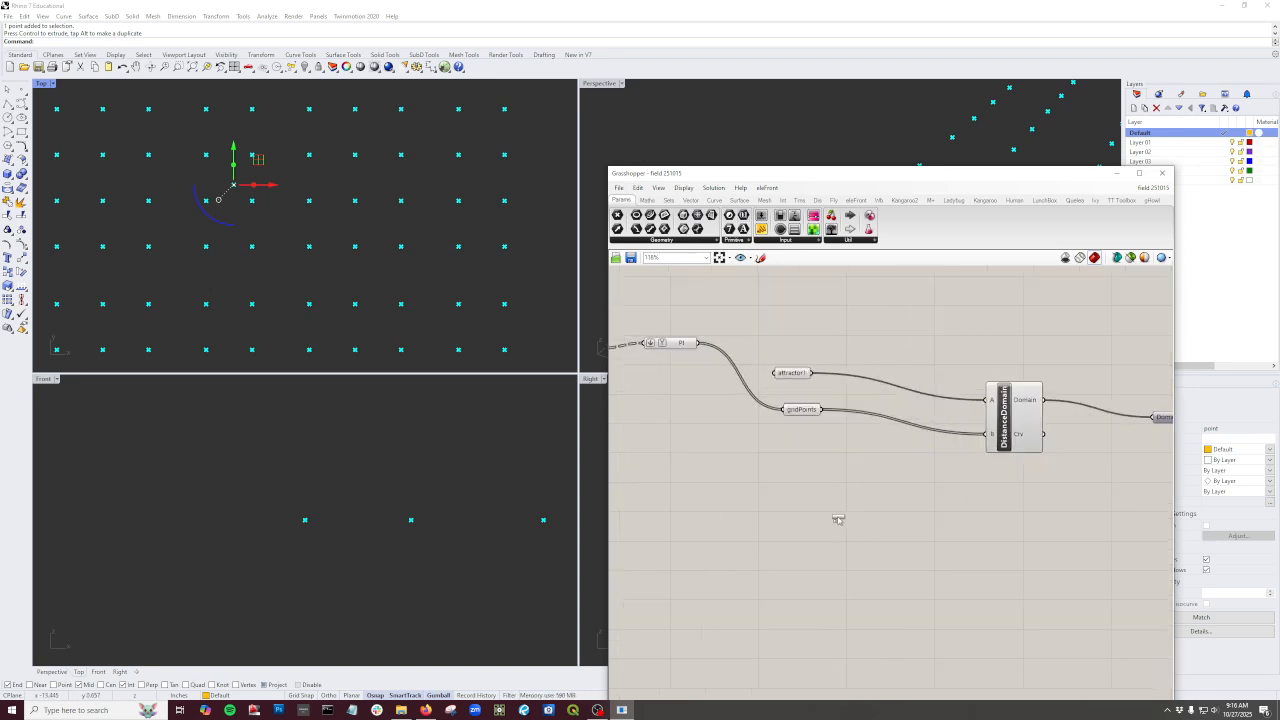
# Step: Add a Number parameter below the gridPoints parameter and rename it minVal
pyautogui.doubleClick(834, 517)
pyautogui.rightClick(835, 518)
pyautogui.click(780, 531)
pyautogui.rightClick(839, 517)
pyautogui.moveTo(868, 511); pyautogui.dragTo(791, 500)
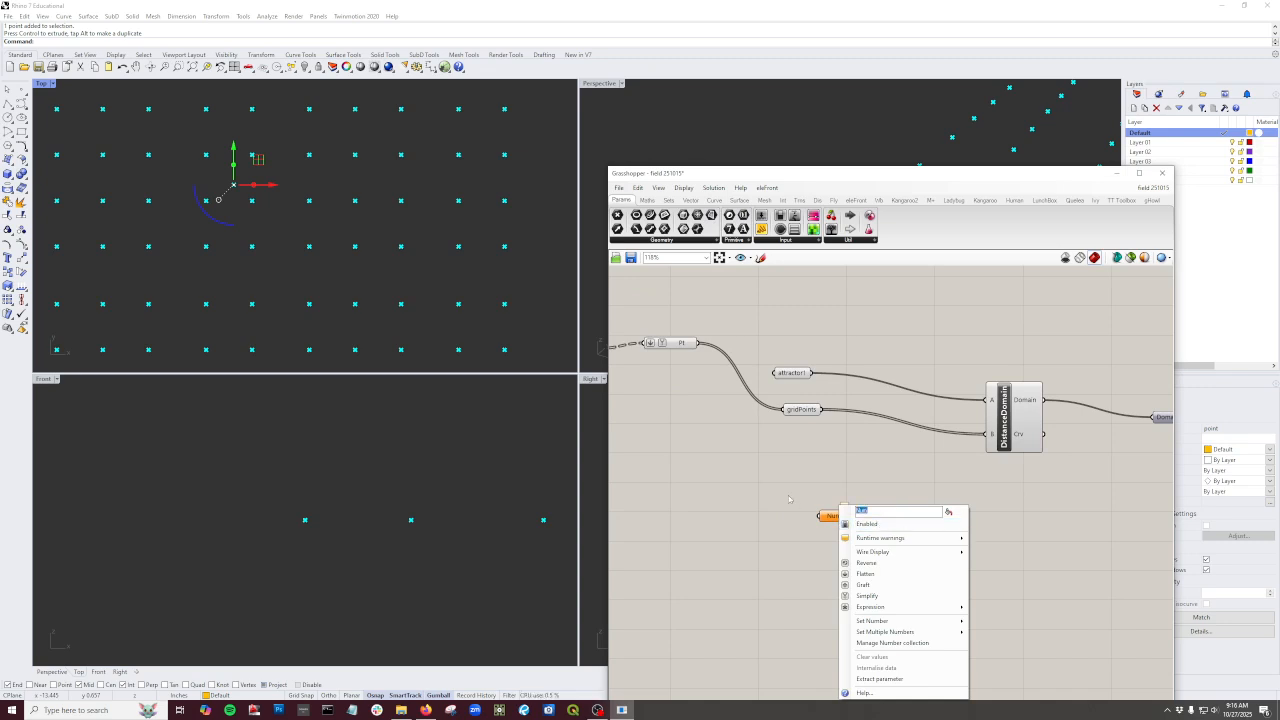
pyautogui.write('minVal')
pyautogui.click(762, 518)
# Step: Duplicate the minVal parameter, place the copy directly below it and name the lower one maxVal
pyautogui.click(834, 518)
pyautogui.hotkey('ctrl', 'c')
pyautogui.hotkey('ctrl', 'v')
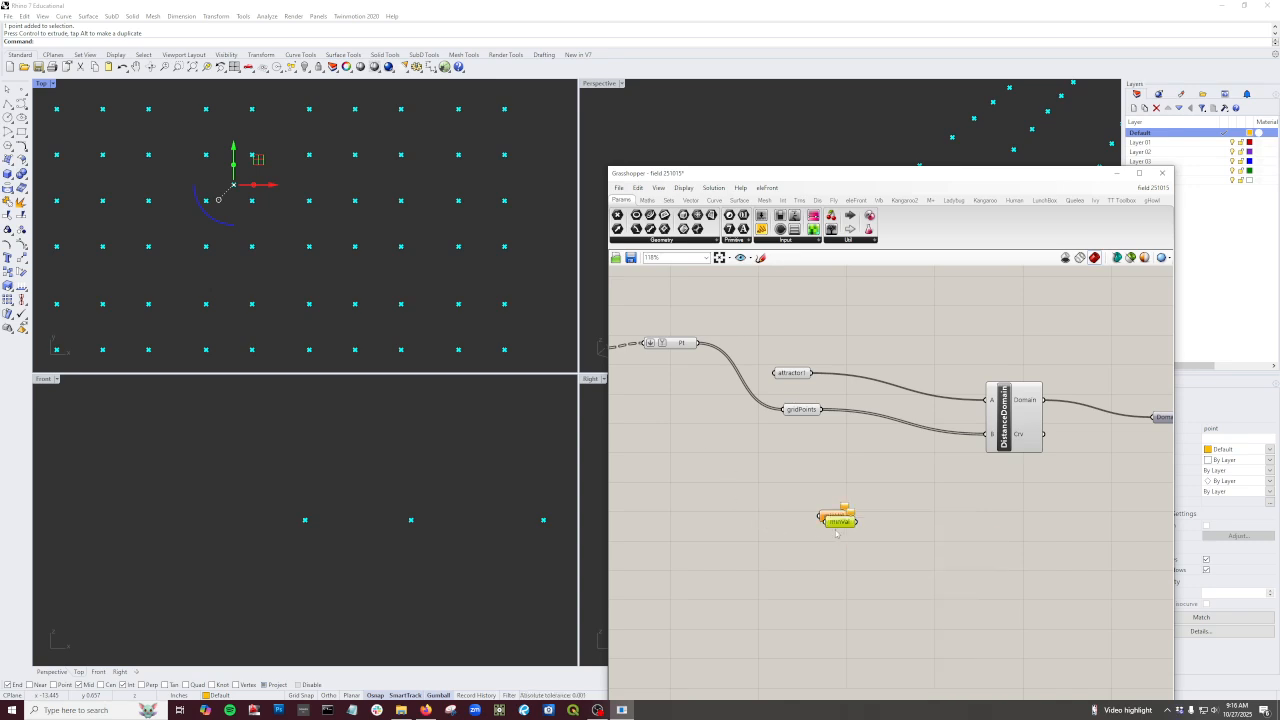
pyautogui.moveTo(840, 522); pyautogui.dragTo(838, 550)
pyautogui.rightClick(842, 512)
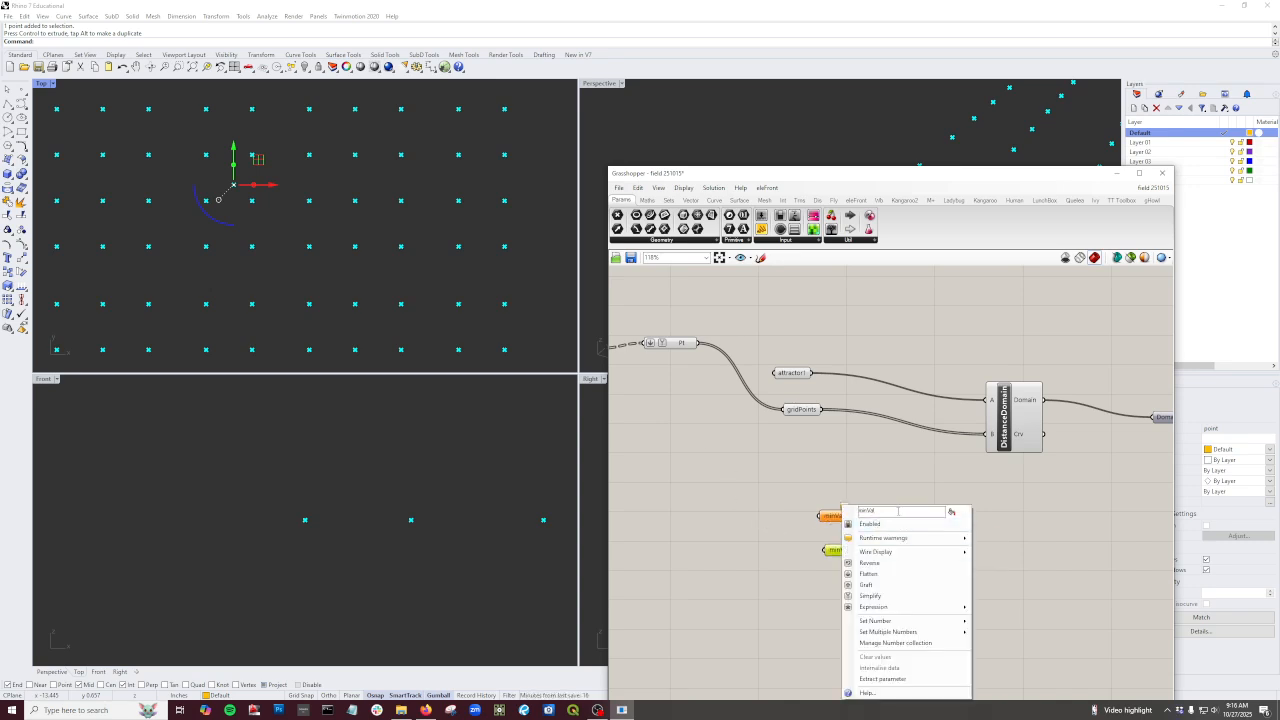
pyautogui.write('max')
pyautogui.press('Return')
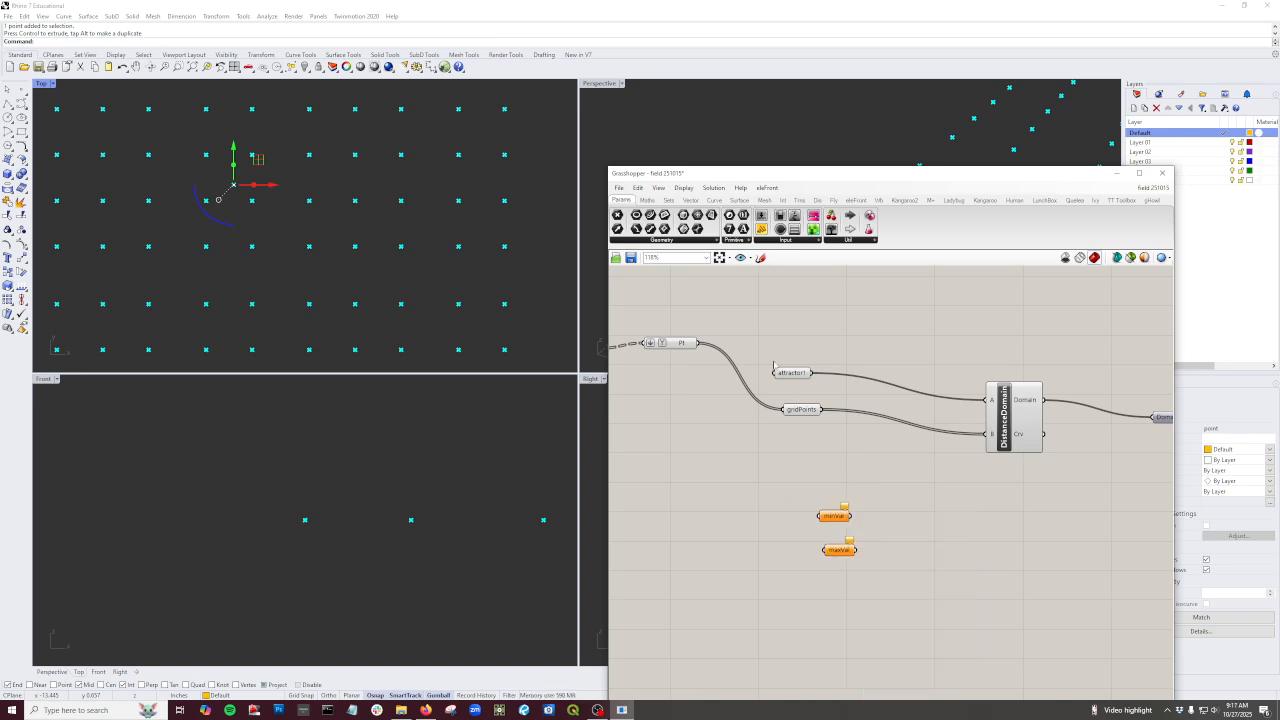
# Step: Add a panel containing 1 beside the minVal parameter and shrink it to a compact size
pyautogui.moveTo(726, 517); pyautogui.dragTo(727, 516)
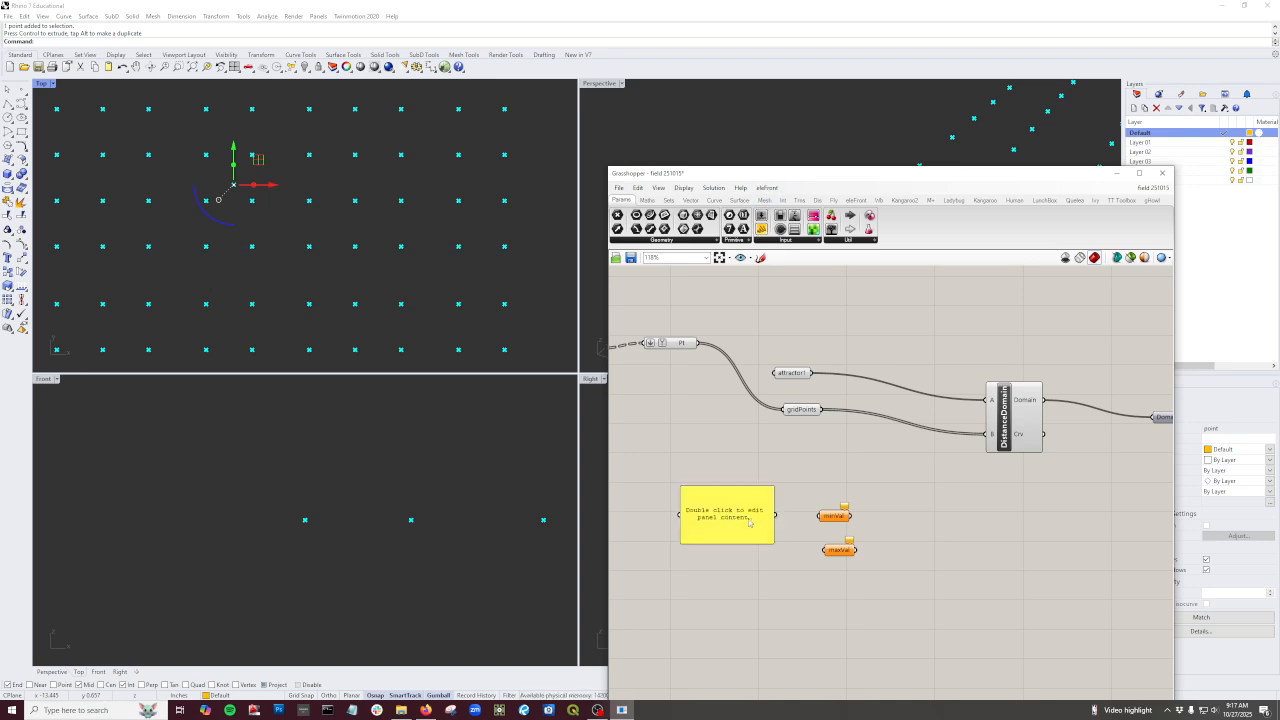
pyautogui.doubleClick(742, 531)
pyautogui.write('1')
pyautogui.click(680, 492)
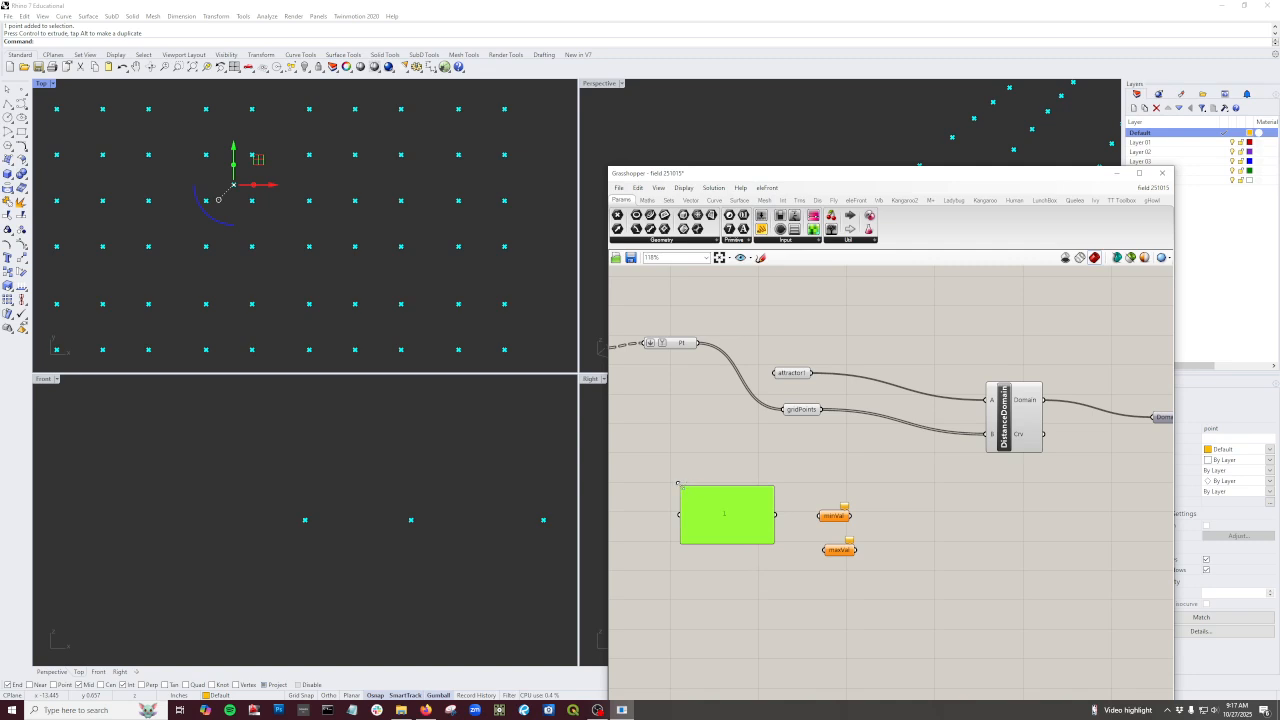
pyautogui.moveTo(678, 483); pyautogui.dragTo(768, 558)
# Step: Set a second panel below to 12 and connect the 1 panel to minVal and the 12 panel to maxVal
pyautogui.doubleClick(766, 555)
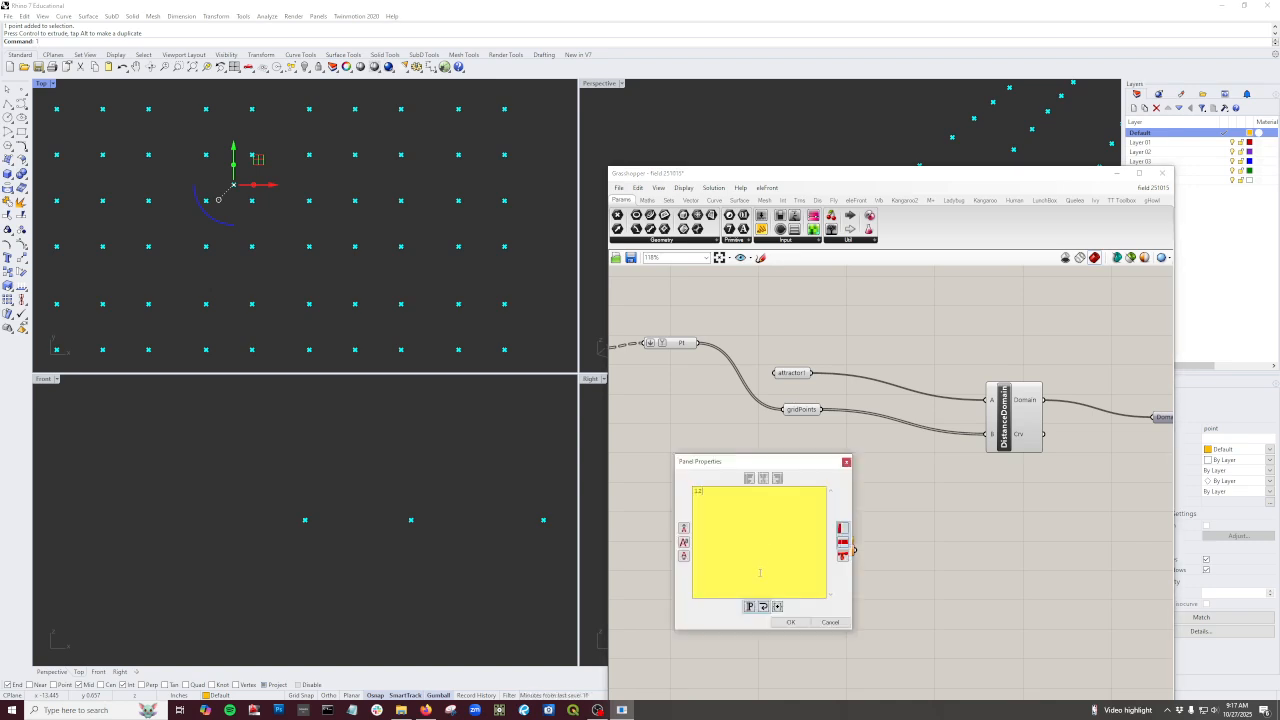
pyautogui.write('2')
pyautogui.click(790, 622)
pyautogui.moveTo(776, 549); pyautogui.dragTo(824, 550)
pyautogui.click(791, 556)
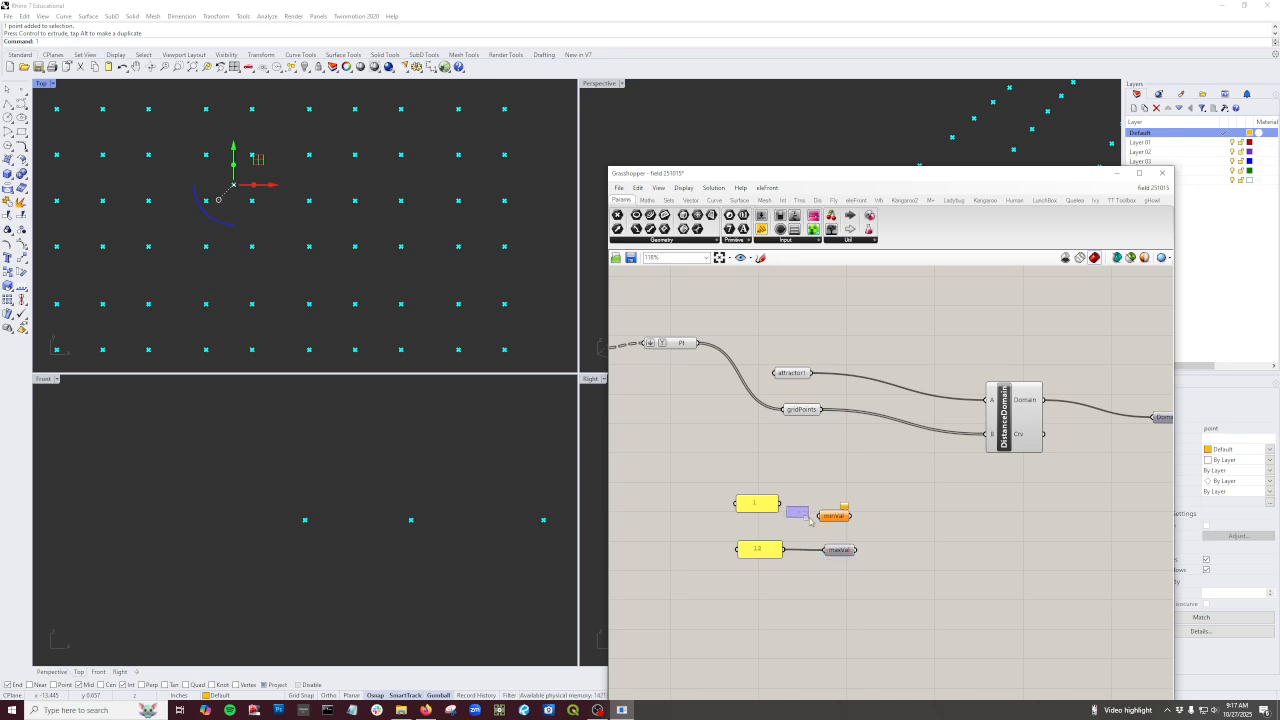
pyautogui.moveTo(782, 504); pyautogui.dragTo(820, 516)
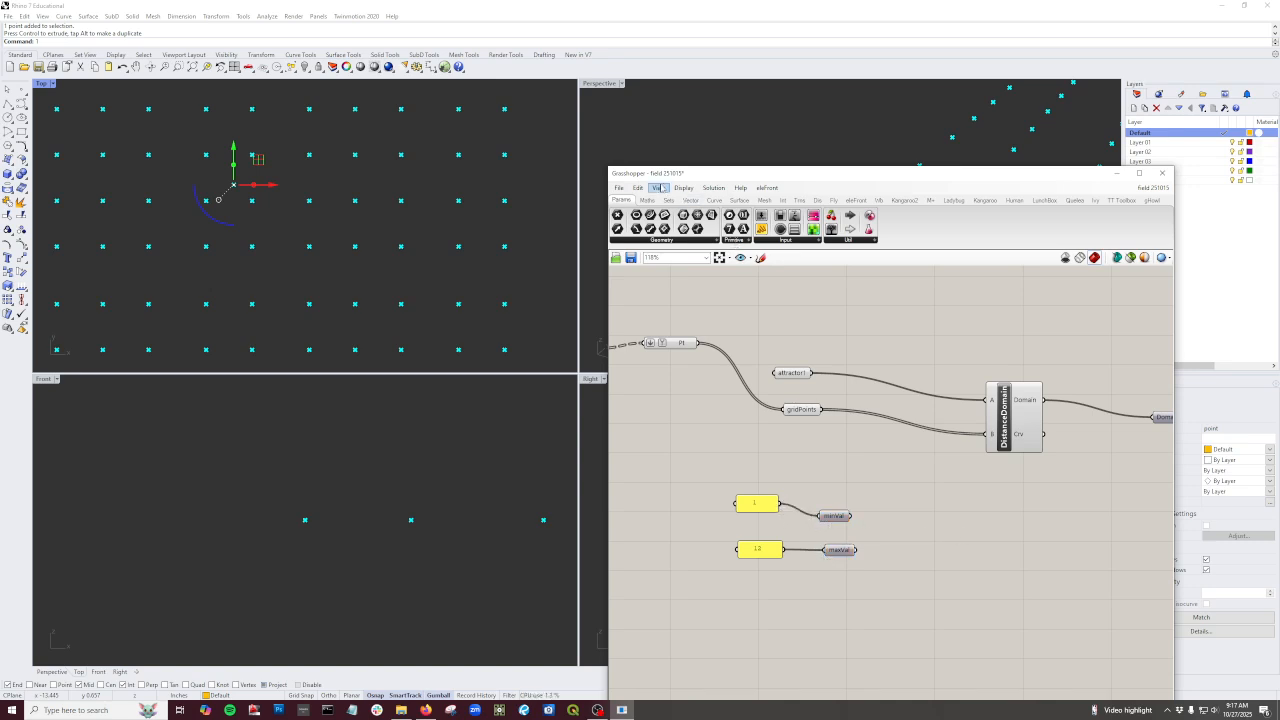
# Step: Add a Construct Domain component with minVal as its start and maxVal as its end
pyautogui.click(647, 200)
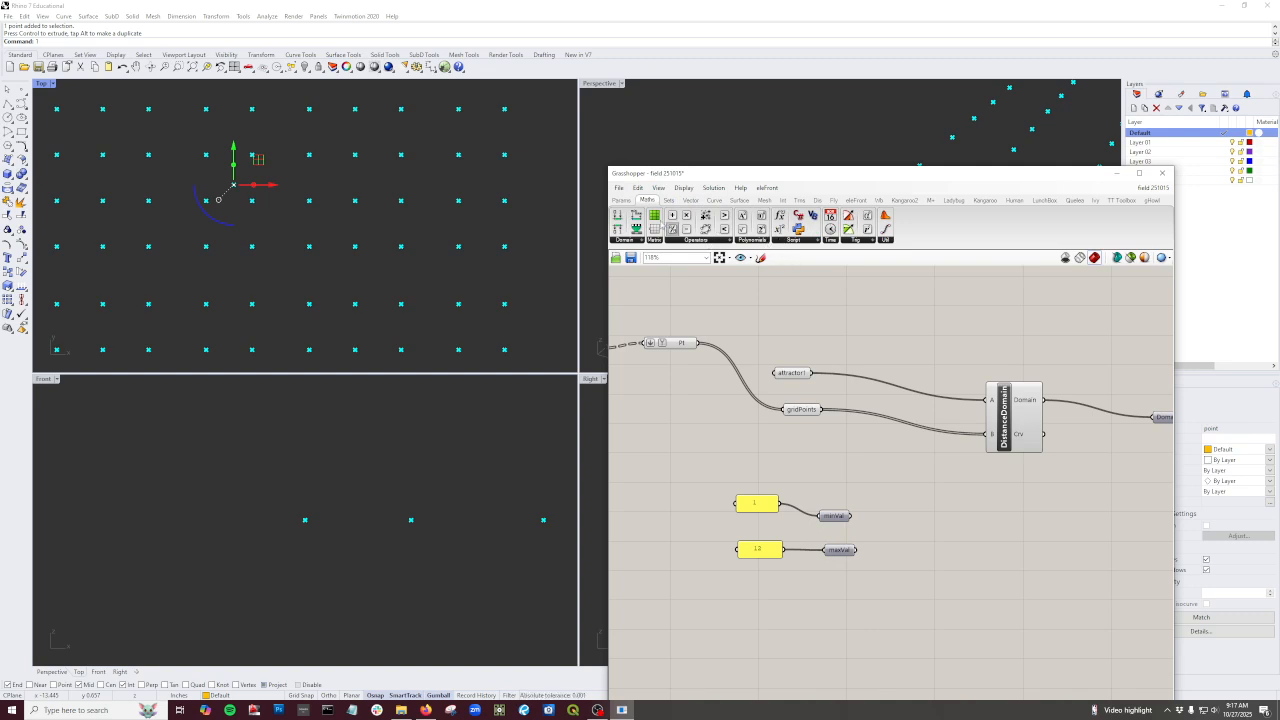
pyautogui.click(624, 241)
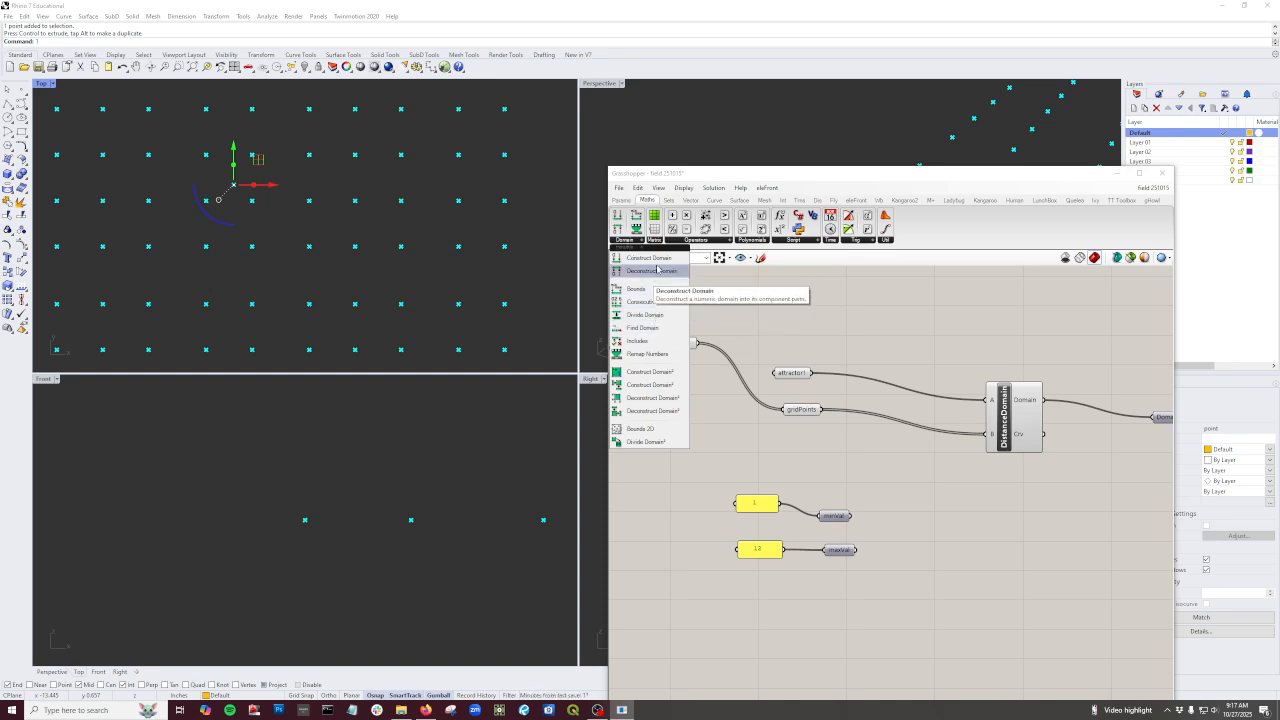
pyautogui.moveTo(913, 540)
pyautogui.mouseDown()
pyautogui.moveTo(896, 524)
pyautogui.moveTo(897, 536)
pyautogui.mouseUp()
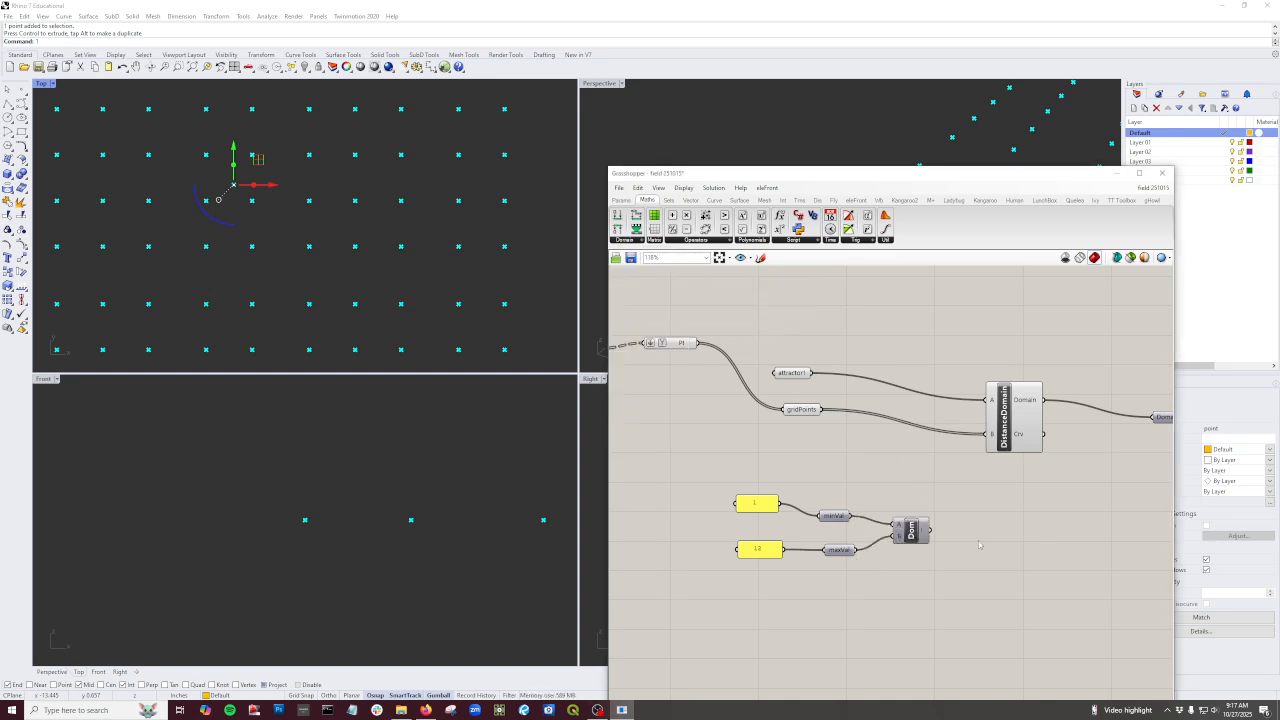
# Step: Rename the Domain parameter fed by the DistanceDomain cluster as attractorDomain
pyautogui.moveTo(1140, 489); pyautogui.dragTo(1066, 486, button='right')
pyautogui.moveTo(1105, 428); pyautogui.dragTo(1067, 422)
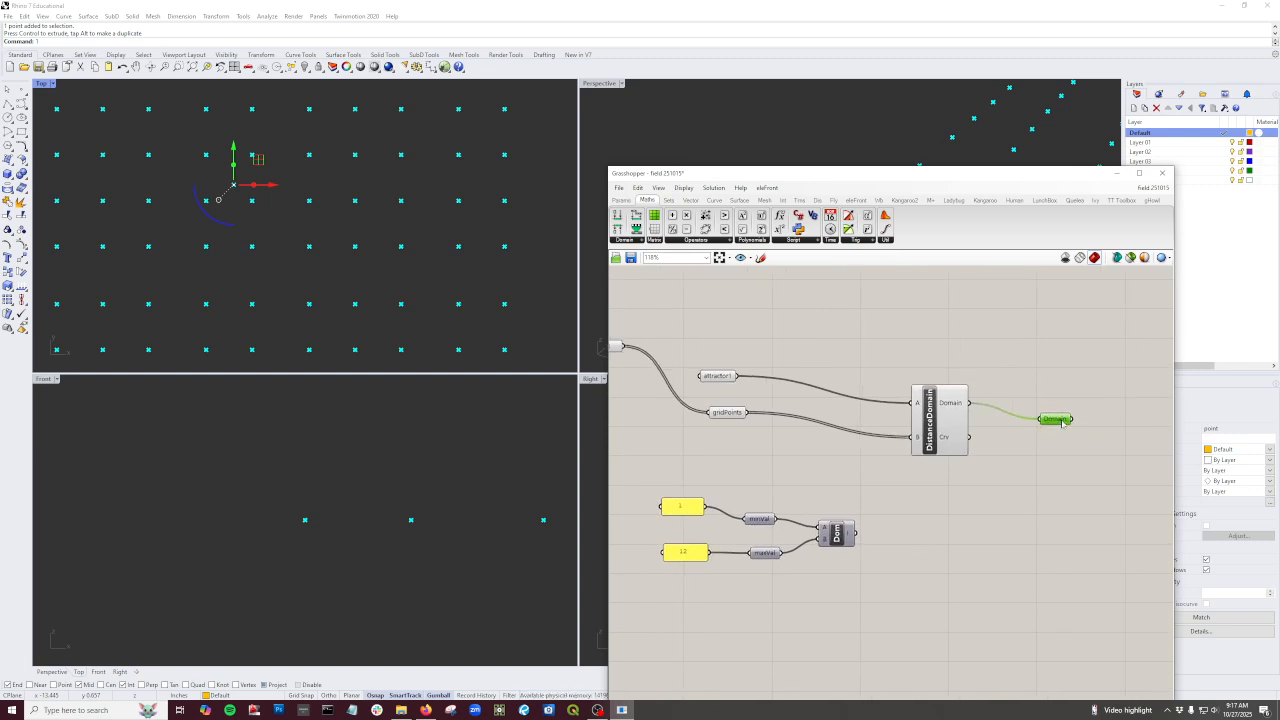
pyautogui.rightClick(1062, 421)
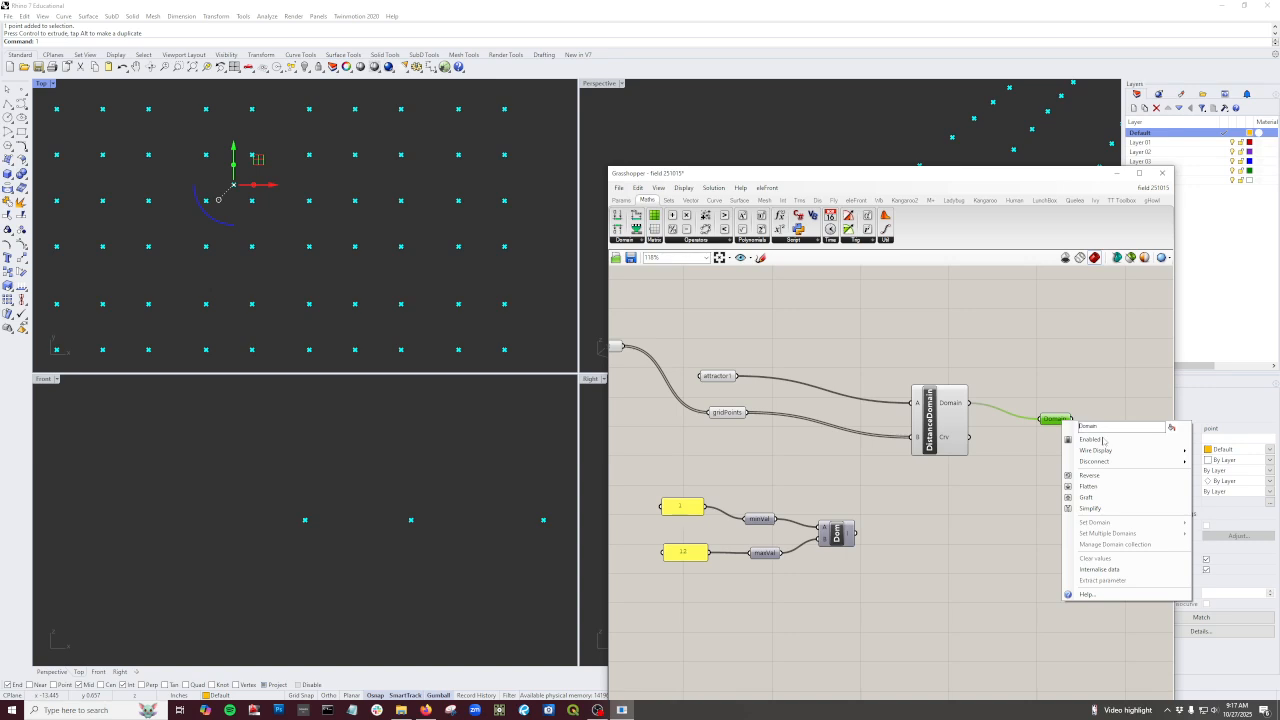
pyautogui.write('attractorDomain')
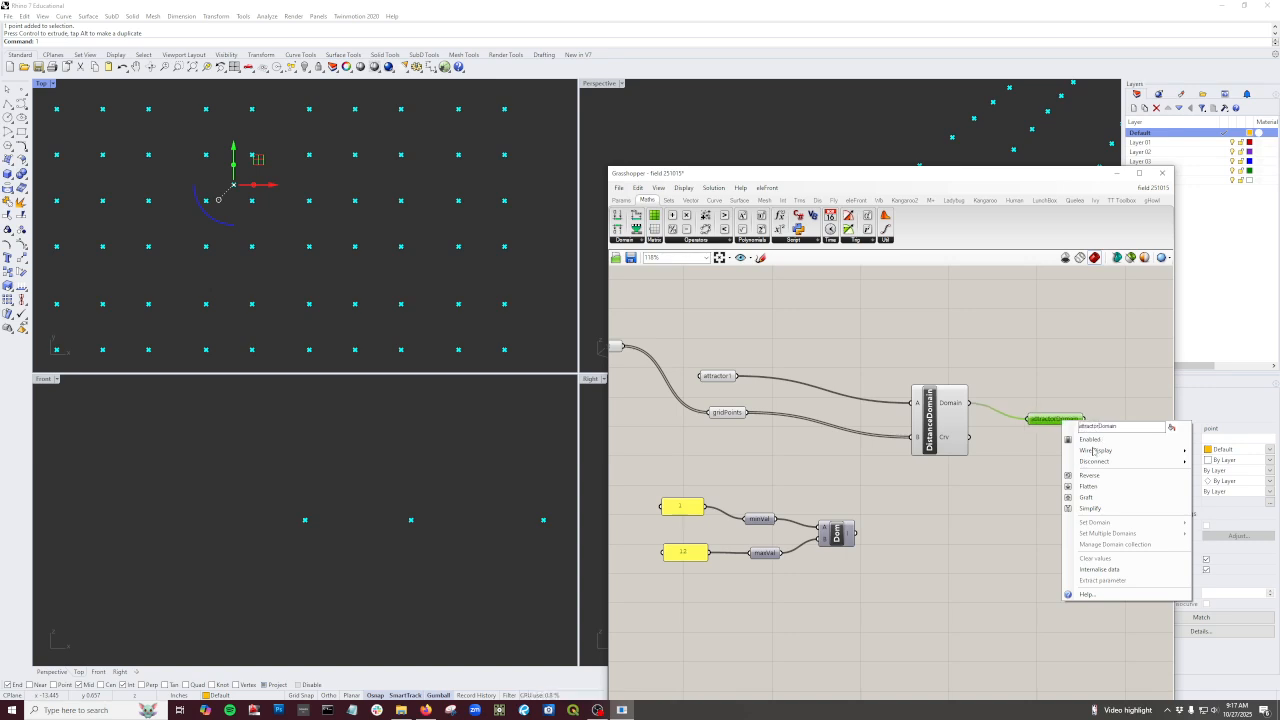
pyautogui.click(1026, 497)
pyautogui.click(1056, 420)
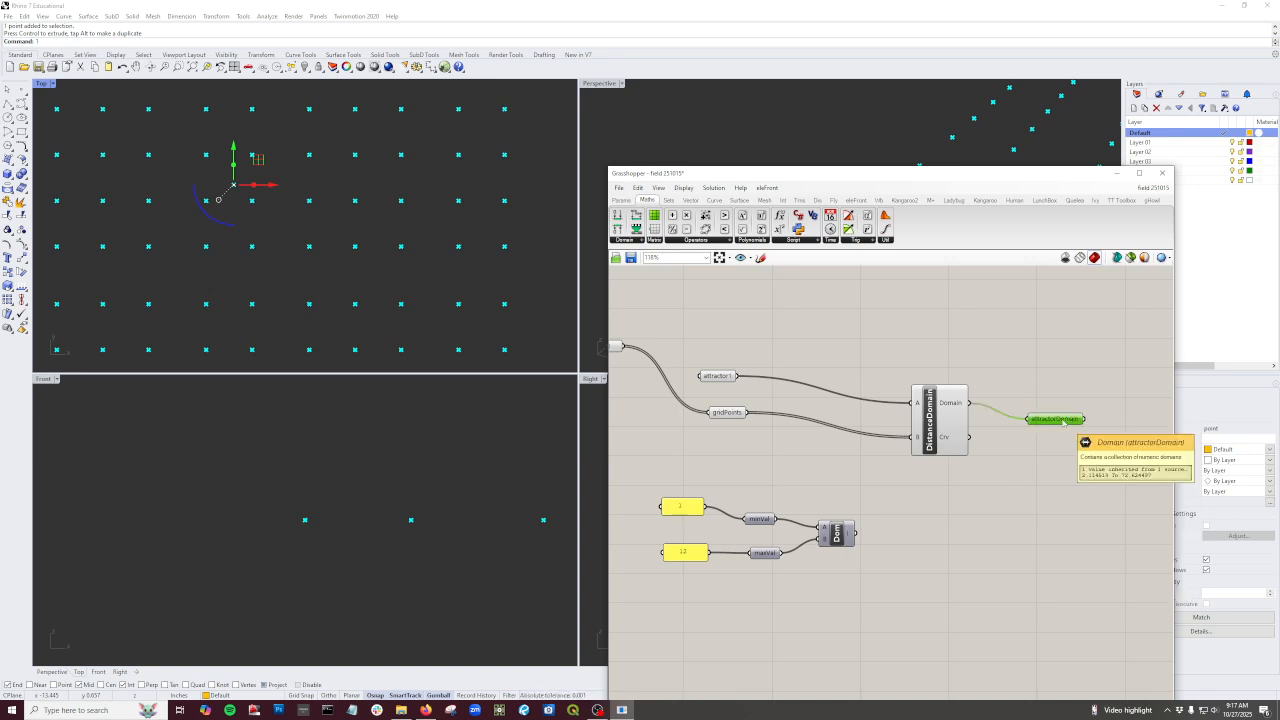
# Step: Duplicate attractorDomain beside Construct Domain, feed it from that component's output and rename the copy moveValsDomain
pyautogui.keyDown('alt'); pyautogui.moveTo(1060, 420); pyautogui.dragTo(961, 532); pyautogui.keyUp('alt')
pyautogui.moveTo(857, 534); pyautogui.dragTo(935, 536)
pyautogui.rightClick(935, 536)
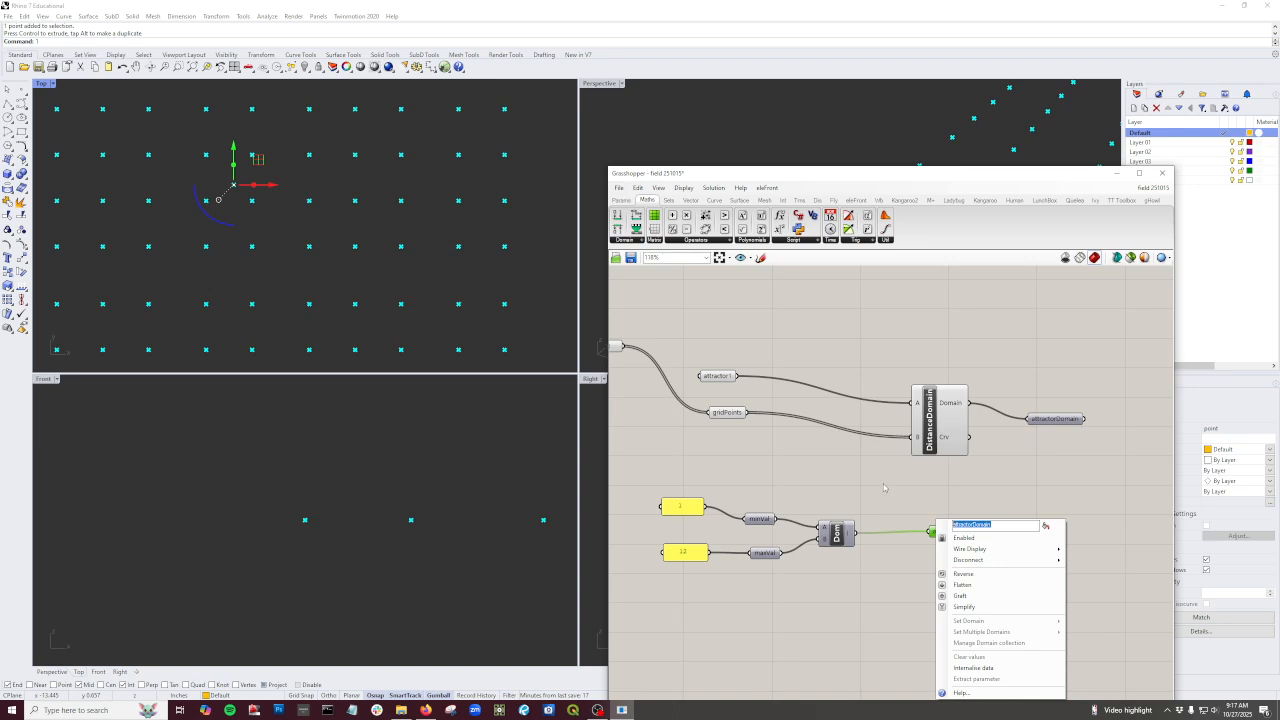
pyautogui.write('moveValsDomain')
pyautogui.press('Return')
# Step: Move the panels, minVal, maxVal, Construct Domain and moveValsDomain together further below the DistanceDomain cluster
pyautogui.scroll(-3, 908, 586)
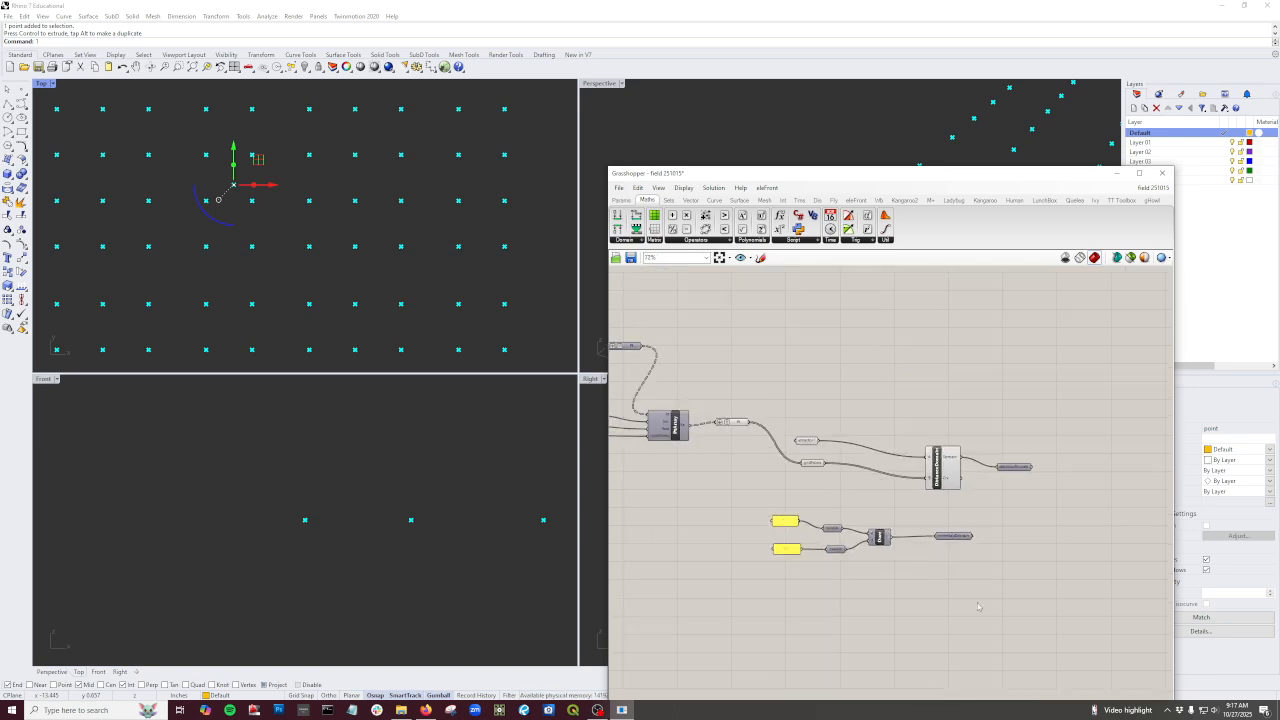
pyautogui.moveTo(987, 604); pyautogui.dragTo(838, 519)
pyautogui.click(772, 584)
pyautogui.moveTo(720, 551); pyautogui.dragTo(832, 560, button='right')
pyautogui.scroll(3, 848, 427)
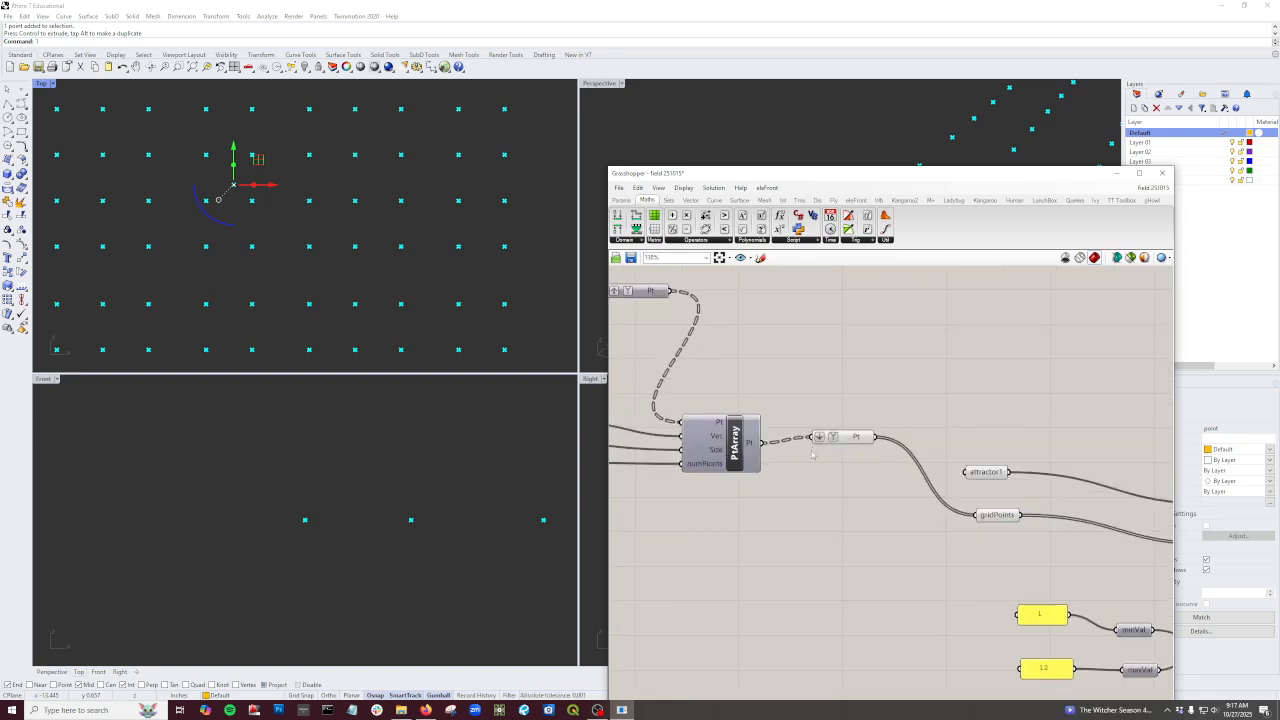
pyautogui.scroll(-3, 812, 455)
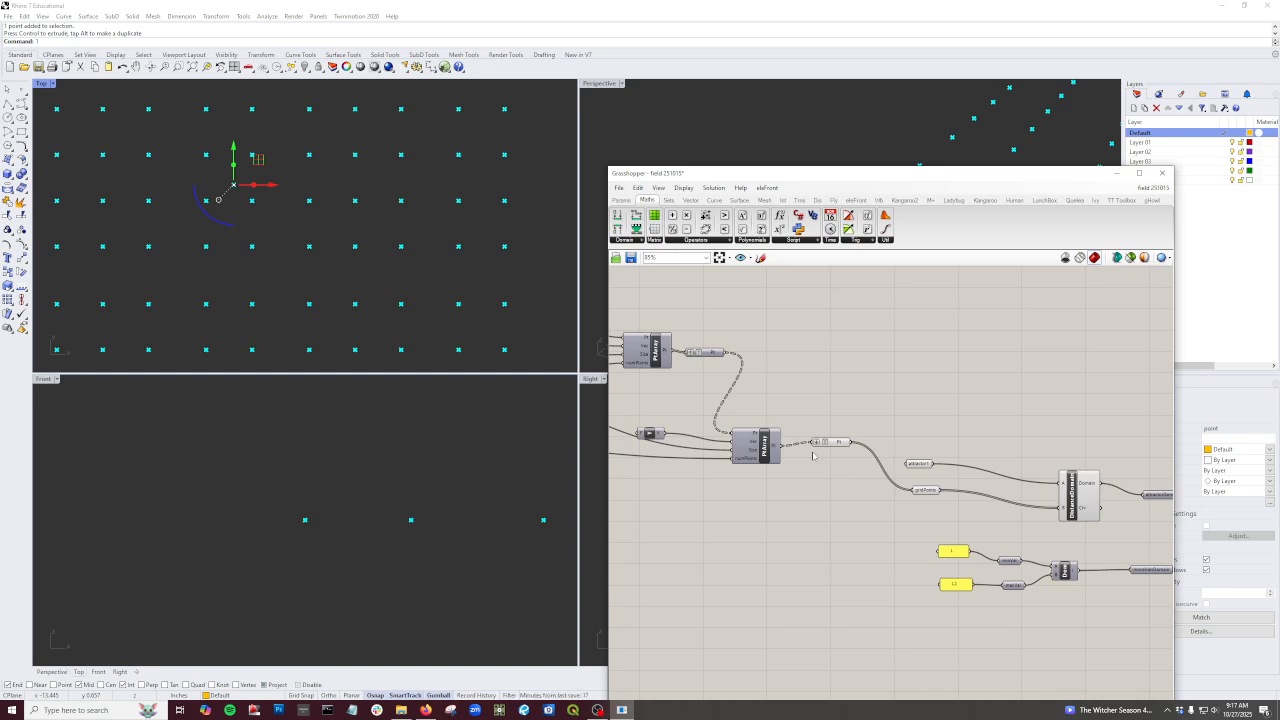
pyautogui.scroll(-1, 839, 504)
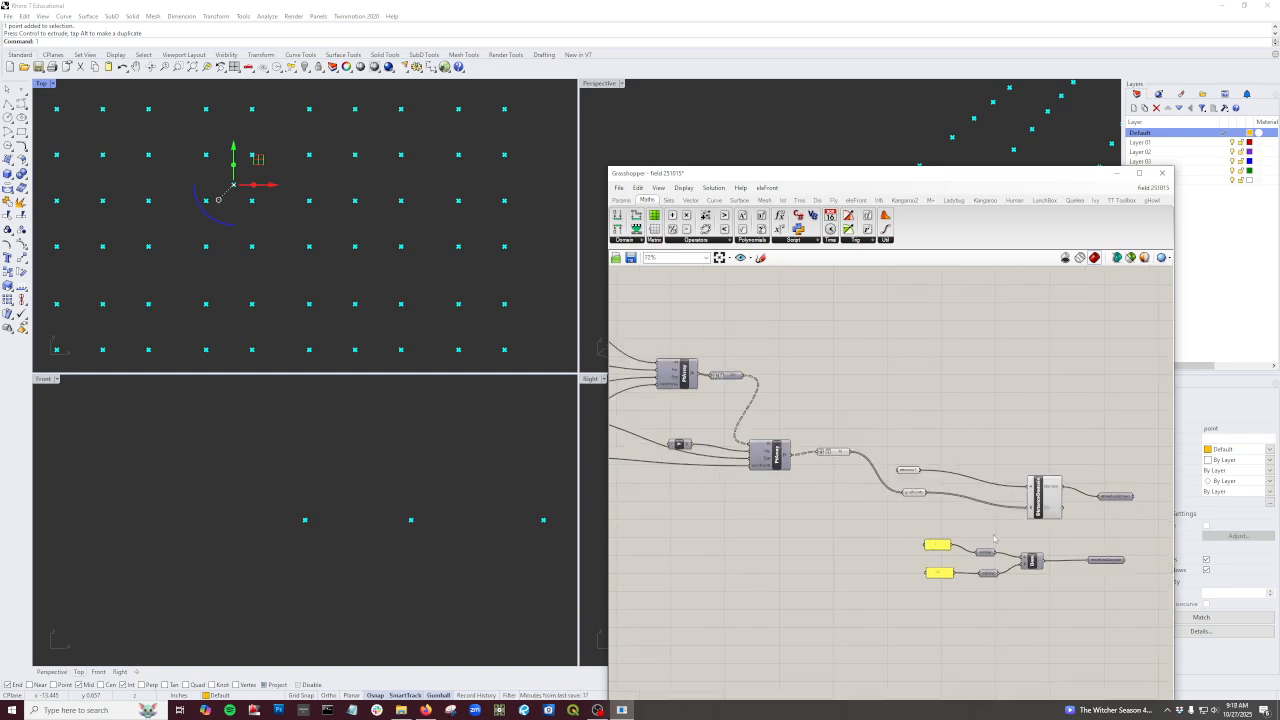
pyautogui.moveTo(1002, 536); pyautogui.dragTo(883, 518, button='right')
pyautogui.scroll(1, 883, 518)
pyautogui.scroll(1, 793, 475)
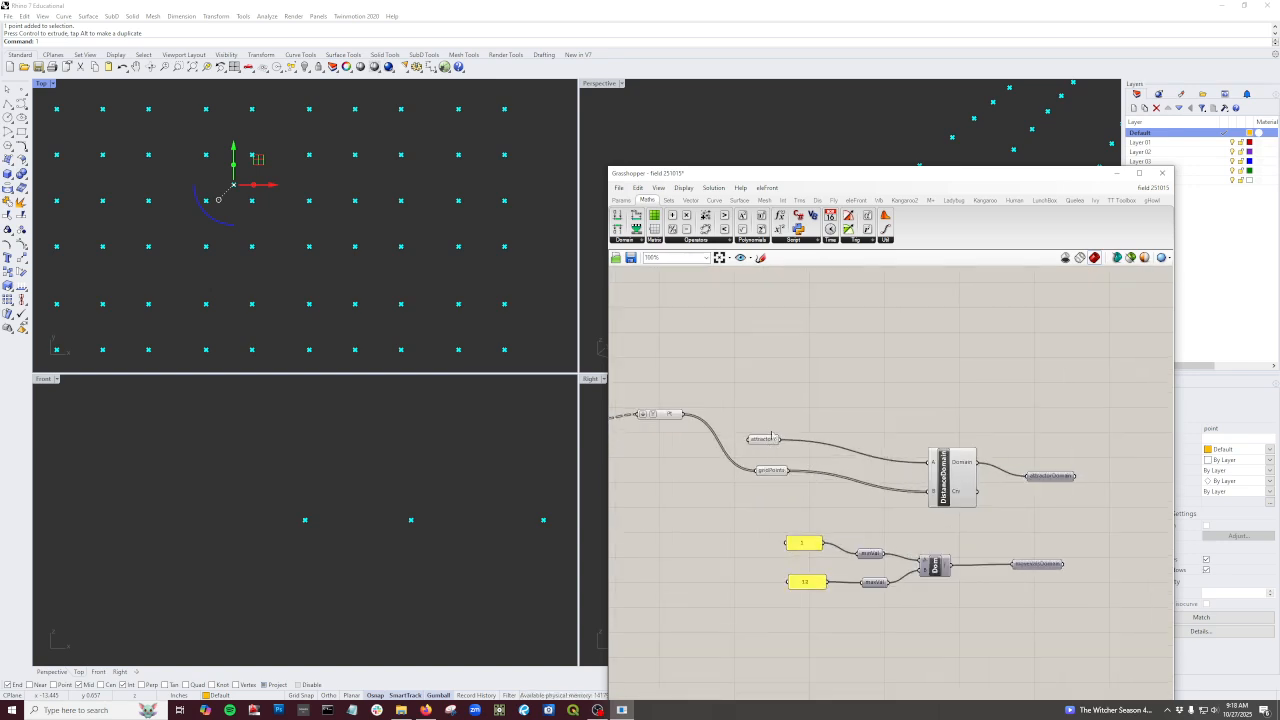
pyautogui.moveTo(950, 624); pyautogui.dragTo(830, 577)
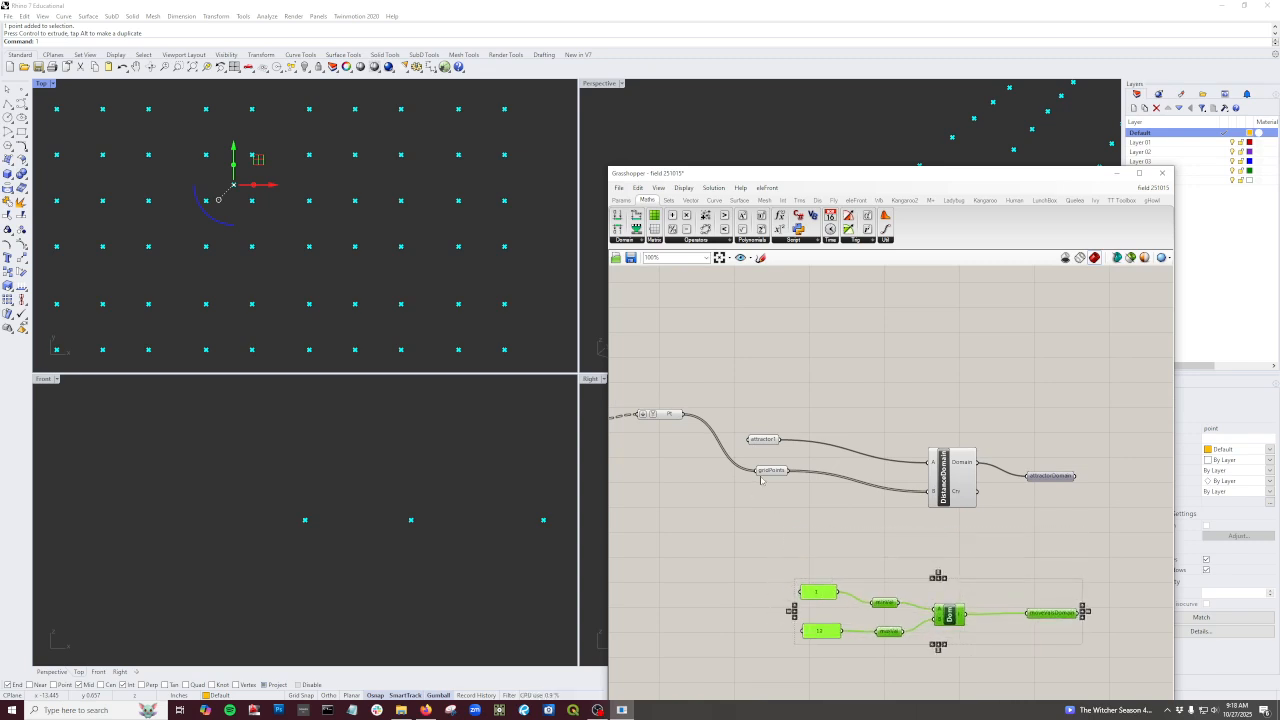
# Step: Open the DistanceDomain cluster for editing and delete its Line component and Curve parameter
pyautogui.doubleClick(951, 485)
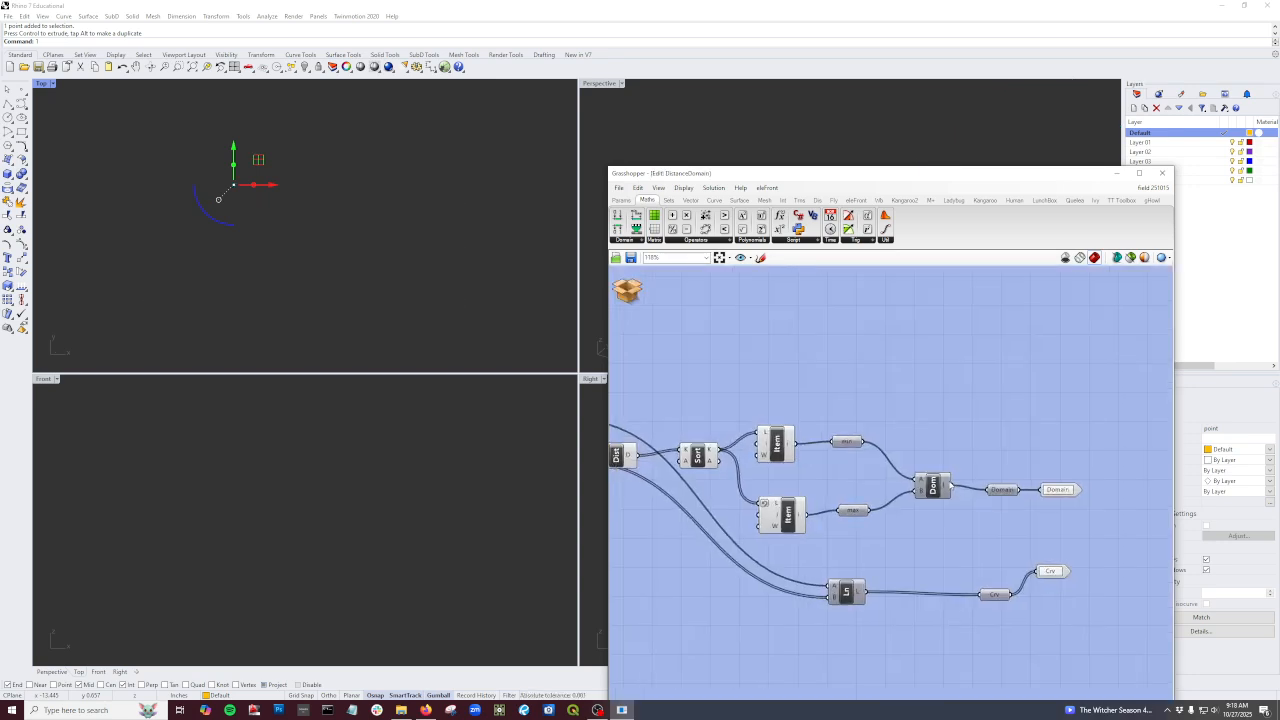
pyautogui.scroll(-1, 777, 580)
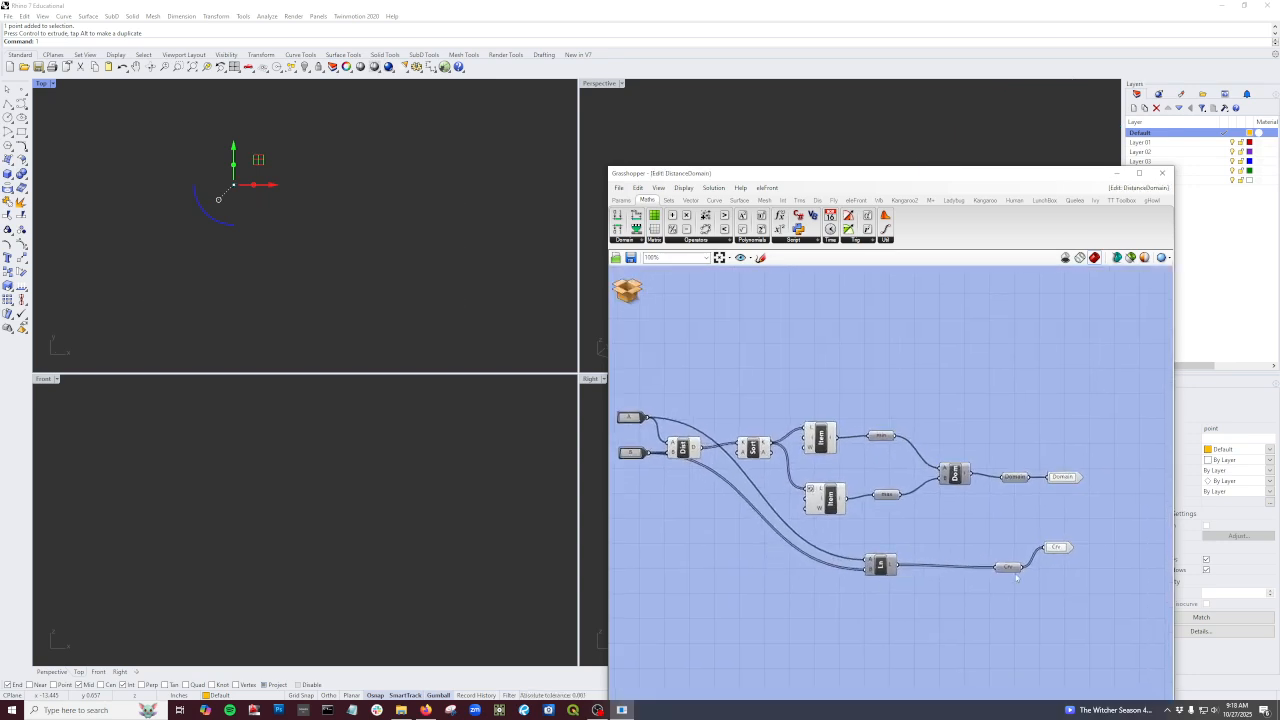
pyautogui.scroll(1, 928, 588)
pyautogui.click(870, 563)
pyautogui.press('Delete')
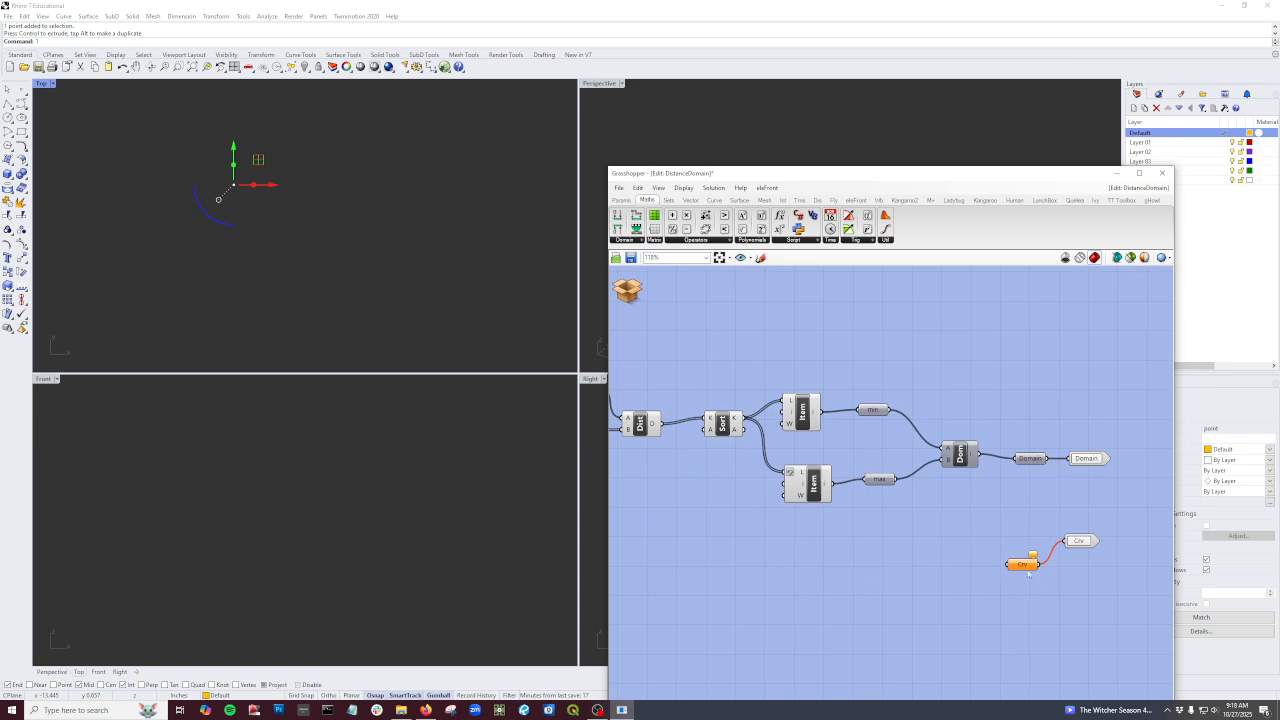
pyautogui.press('Delete')
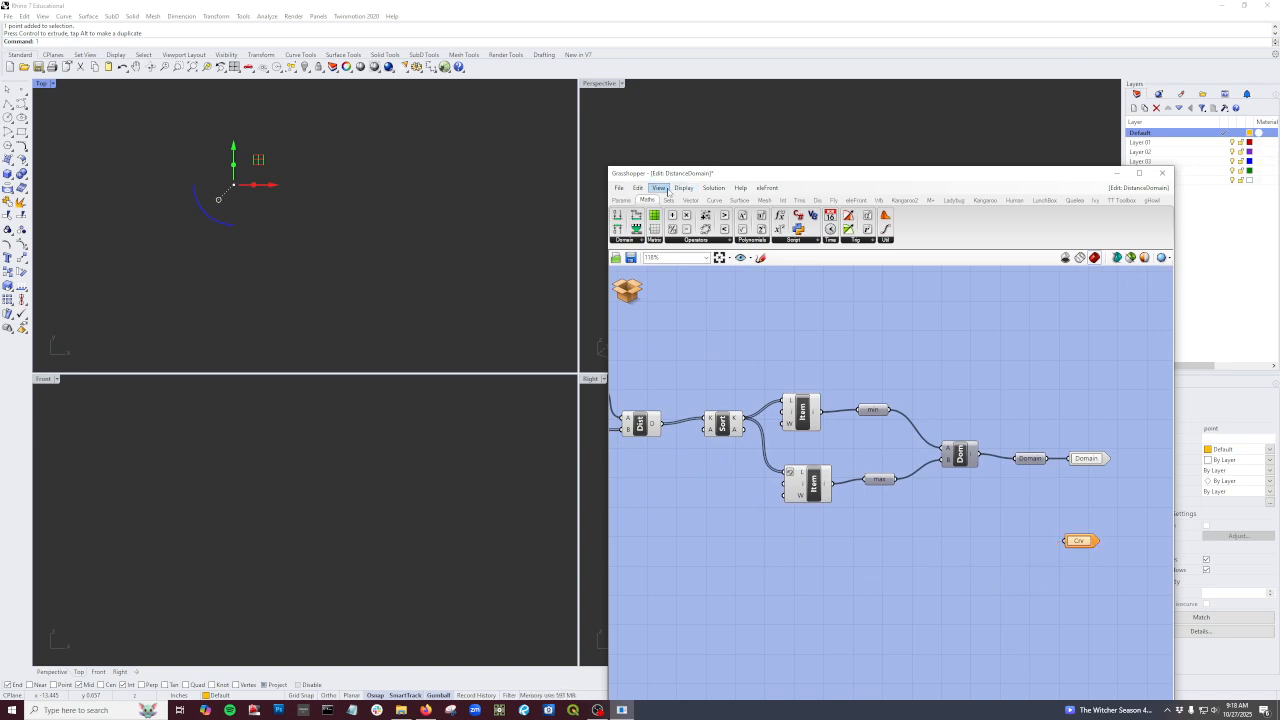
# Step: Add a Number parameter beside the second cluster output and rename it Distances
pyautogui.click(622, 200)
pyautogui.moveTo(741, 215); pyautogui.dragTo(967, 553)
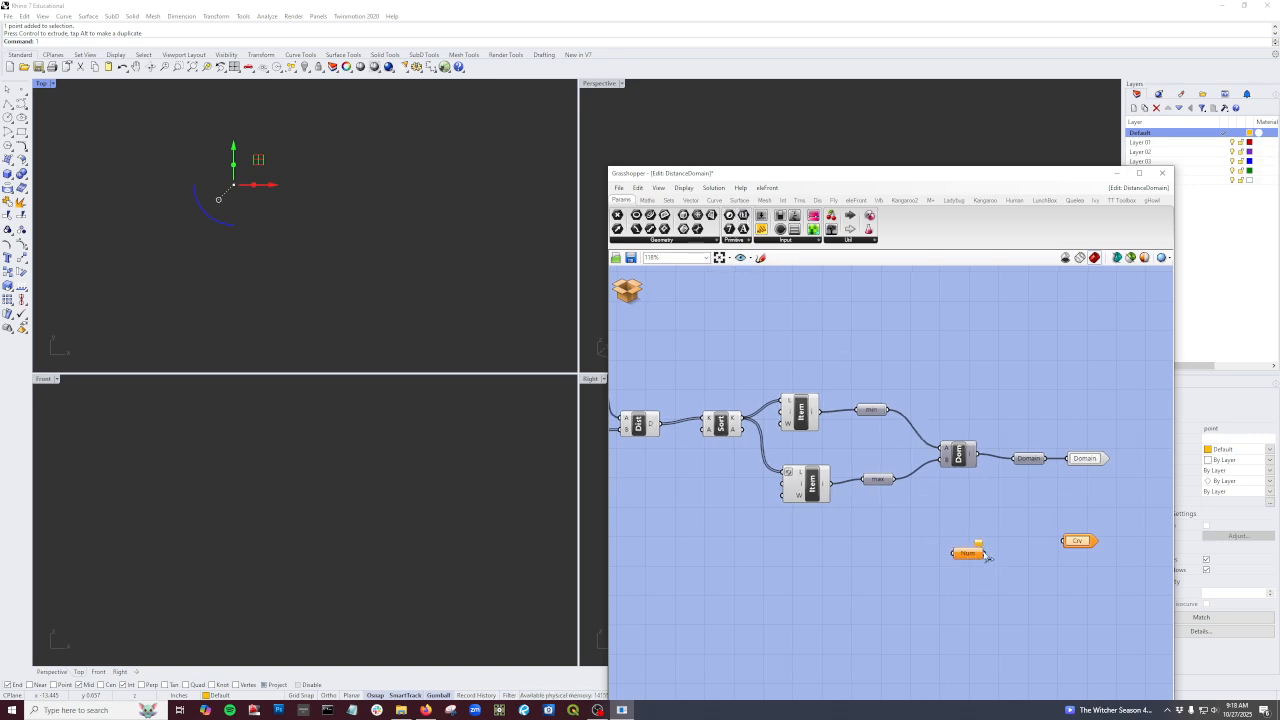
pyautogui.rightClick(969, 553)
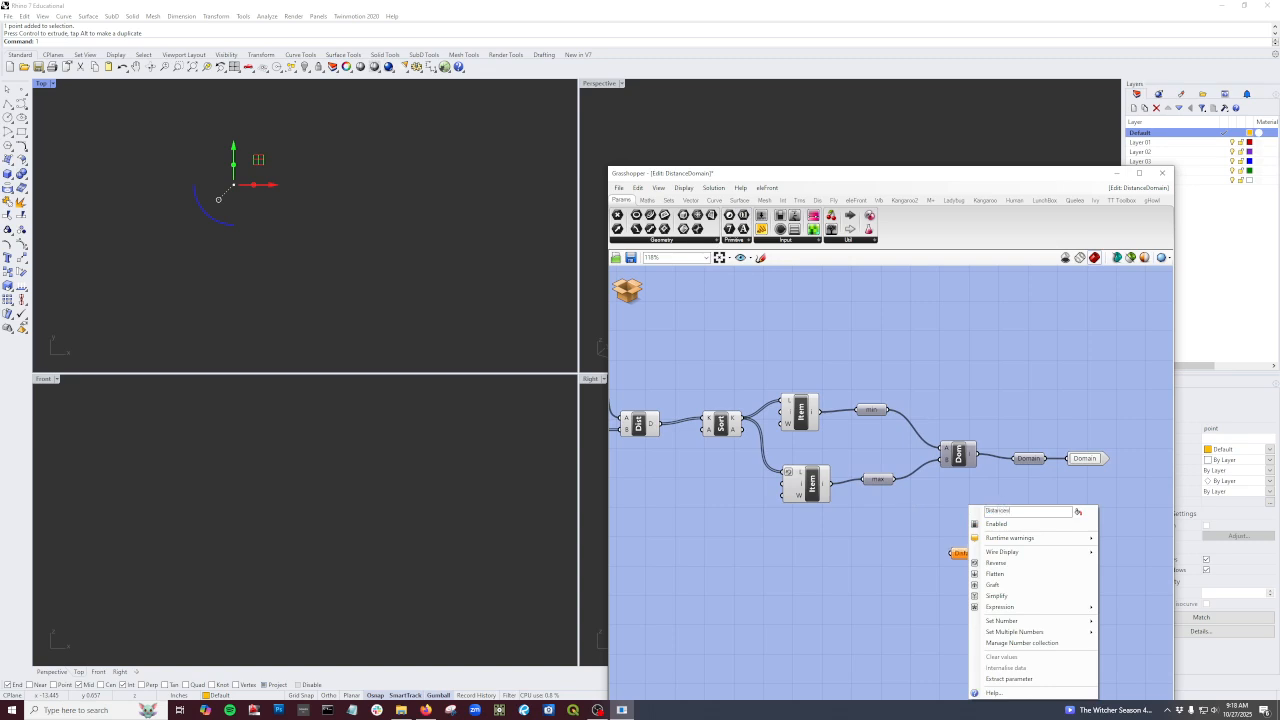
pyautogui.write('Distances')
pyautogui.press('Return')
# Step: Wire the Distance component's output through the Distances parameter to the second cluster output, and save the cluster edits
pyautogui.scroll(-1, 852, 572)
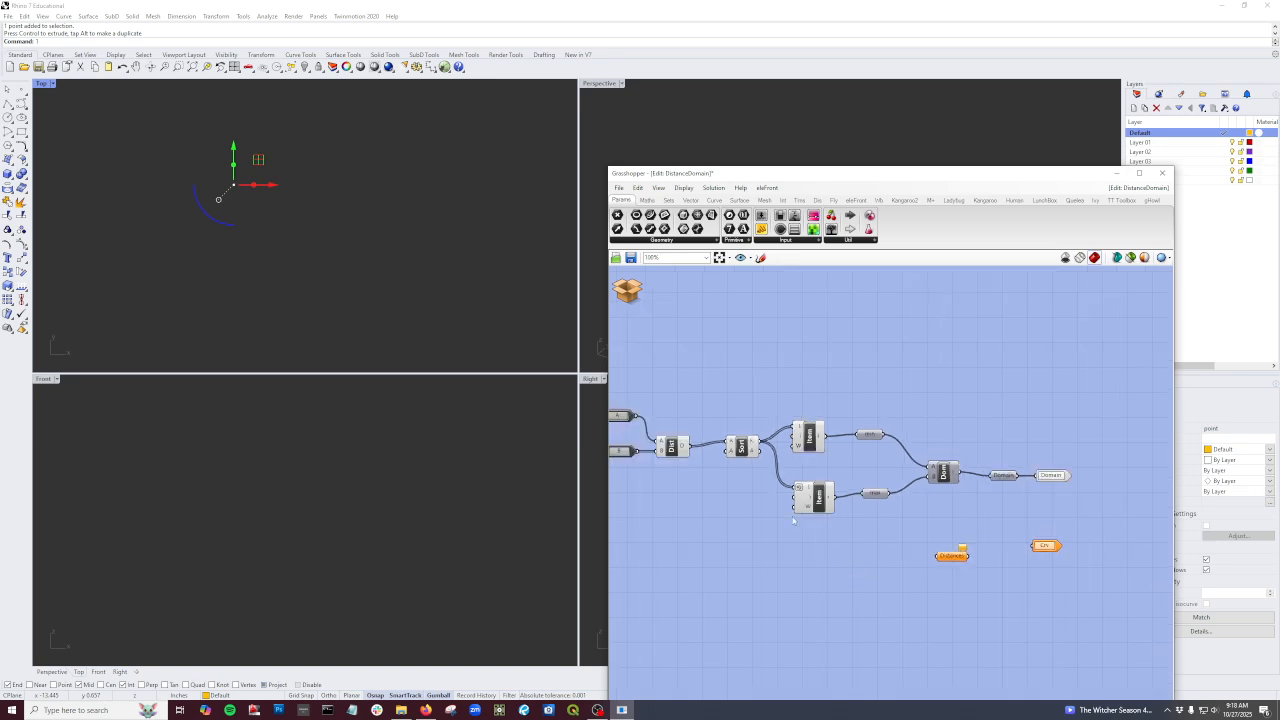
pyautogui.moveTo(688, 446); pyautogui.dragTo(1033, 546)
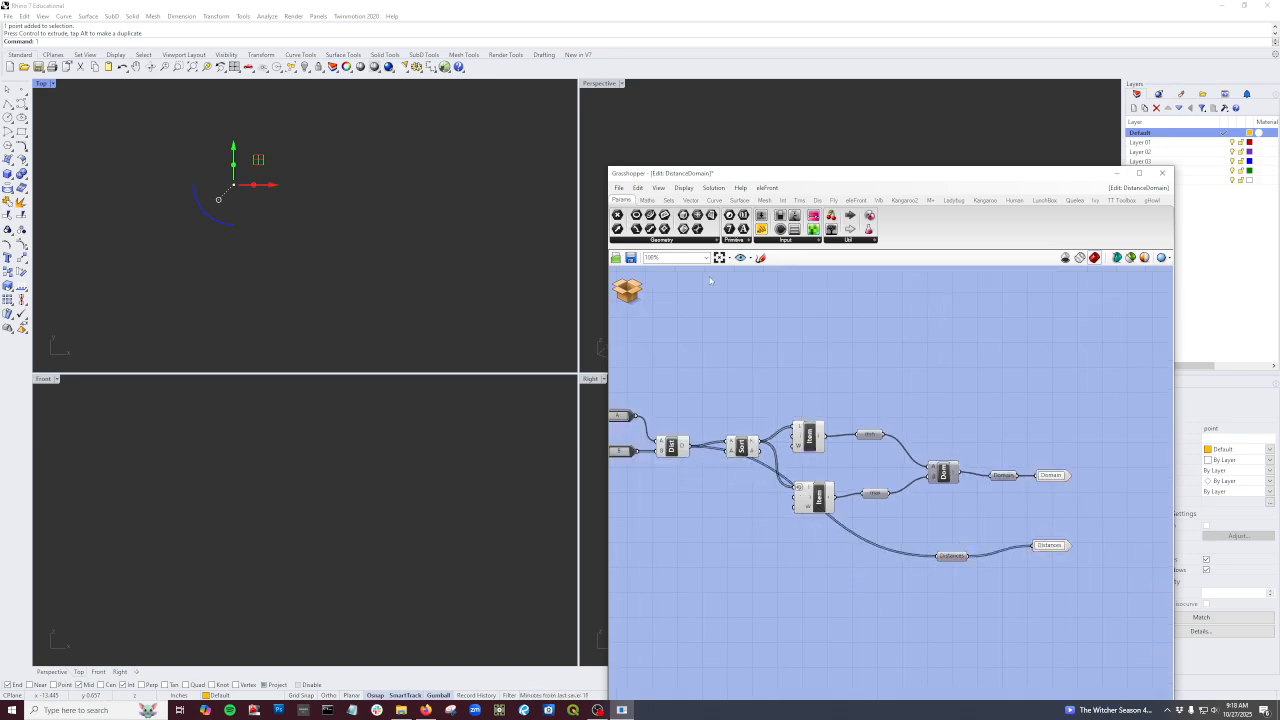
pyautogui.click(631, 258)
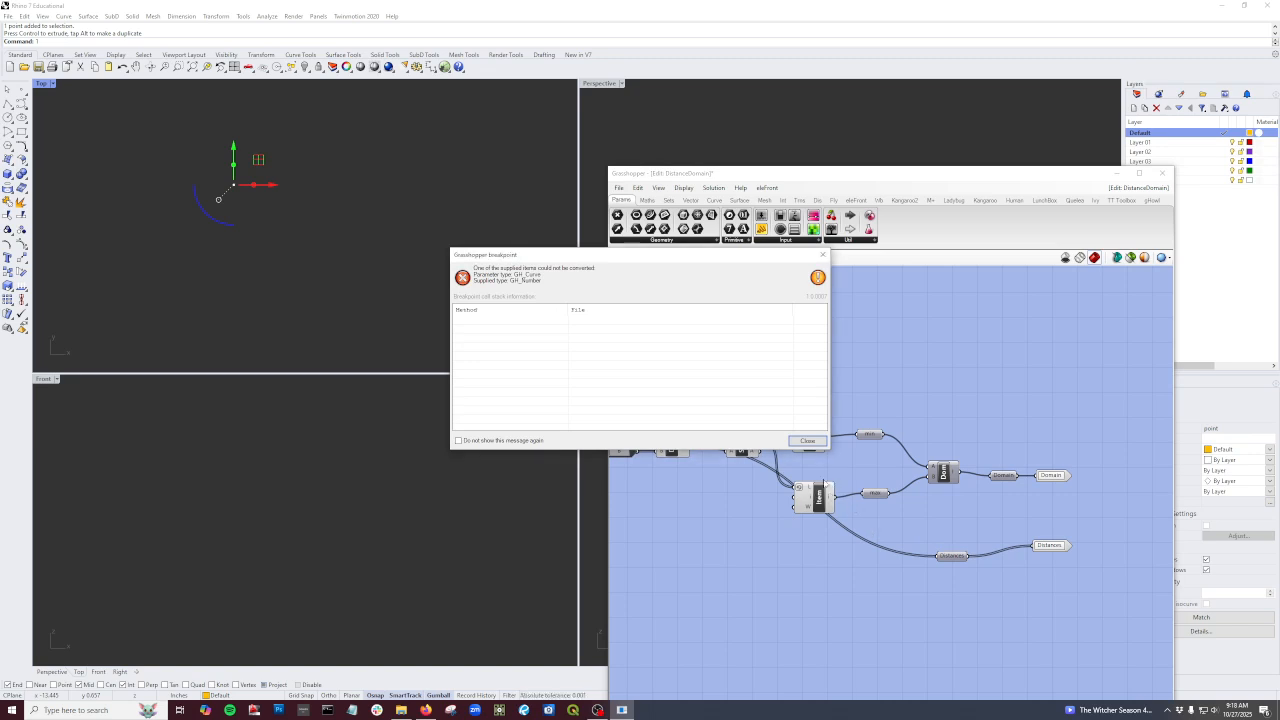
pyautogui.click(458, 441)
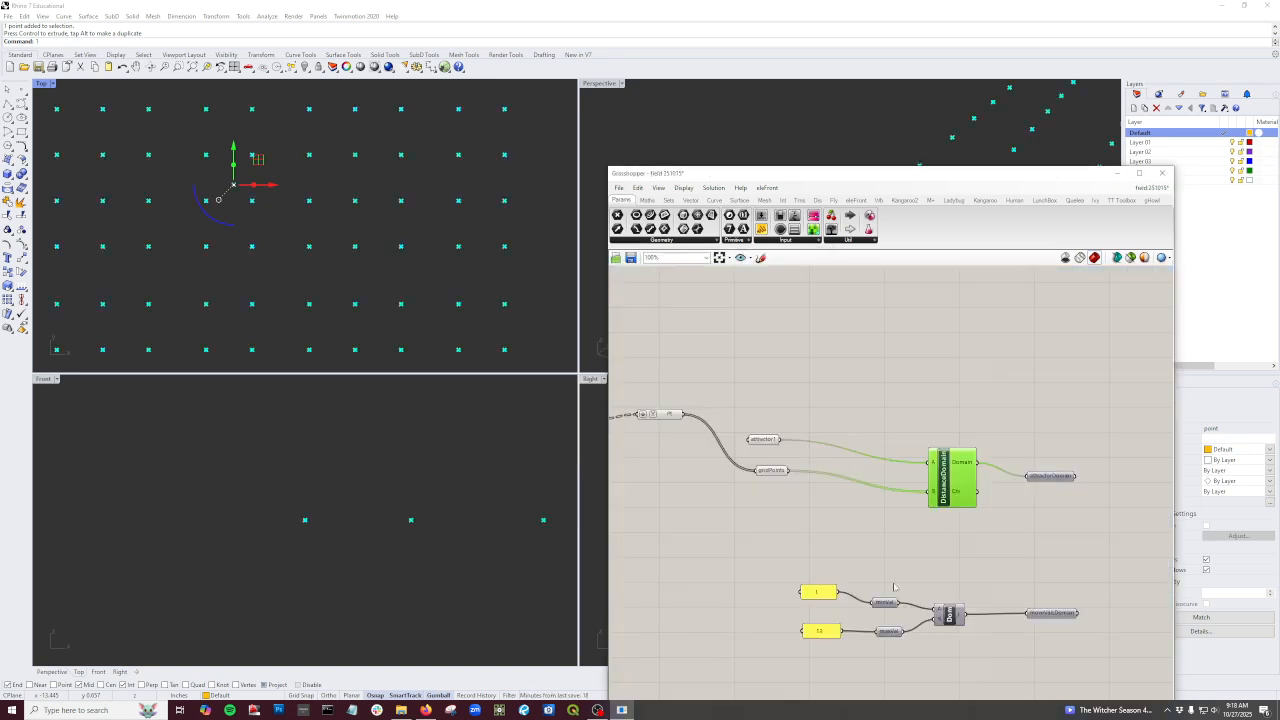
# Step: Reopen the DistanceDomain cluster for editing and delete its second cluster output and the Distances parameter
pyautogui.scroll(1, 910, 583)
pyautogui.doubleClick(906, 437)
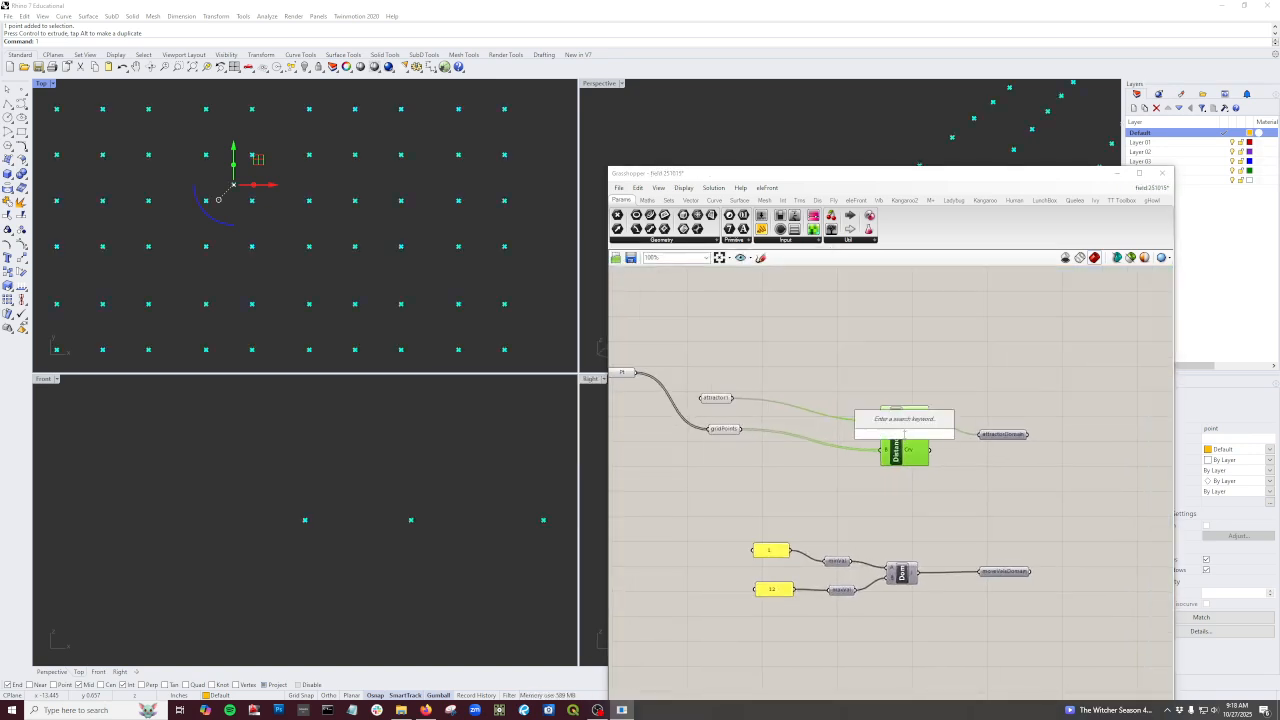
pyautogui.press('Escape')
pyautogui.doubleClick(903, 452)
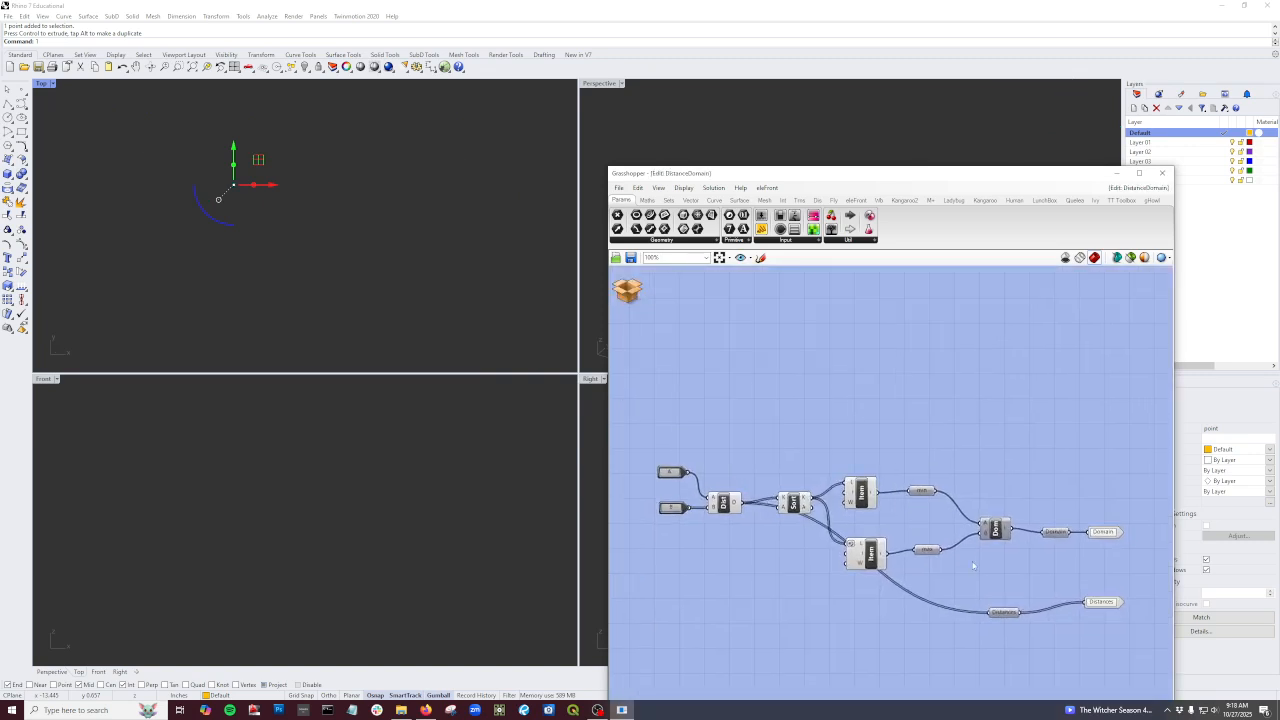
pyautogui.click(1048, 566)
pyautogui.press('Delete')
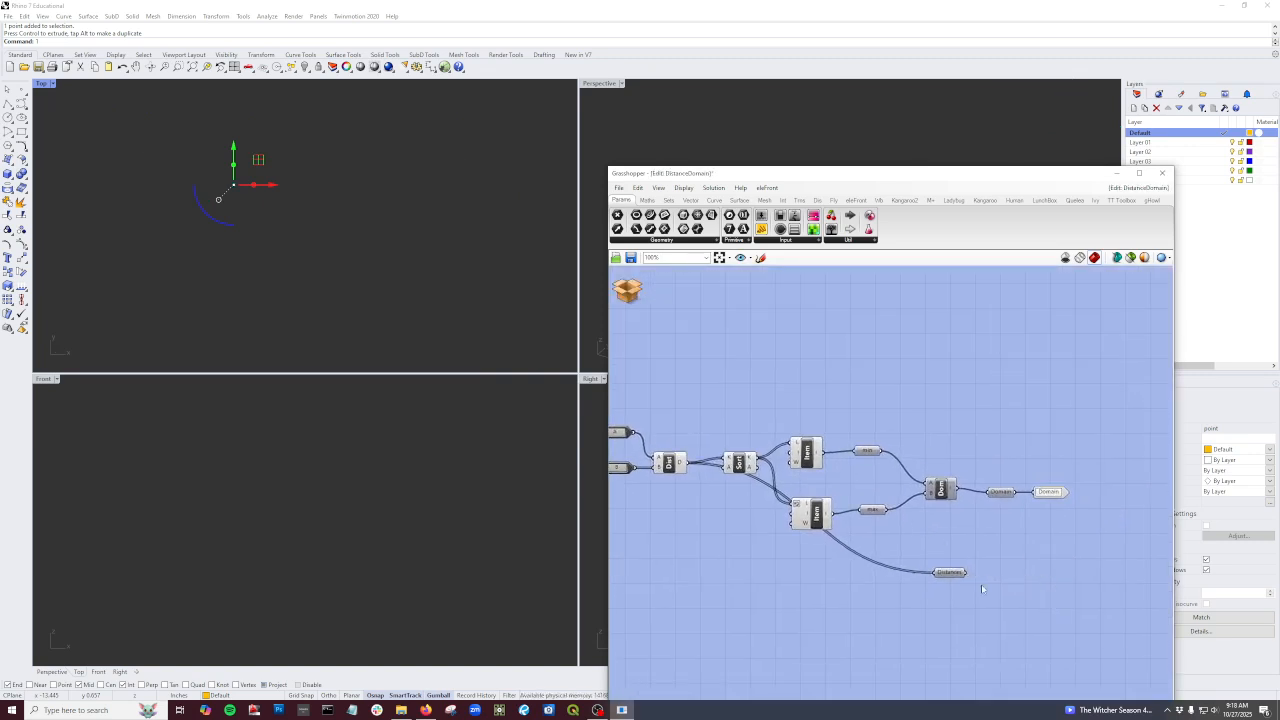
pyautogui.click(950, 572)
pyautogui.press('Delete')
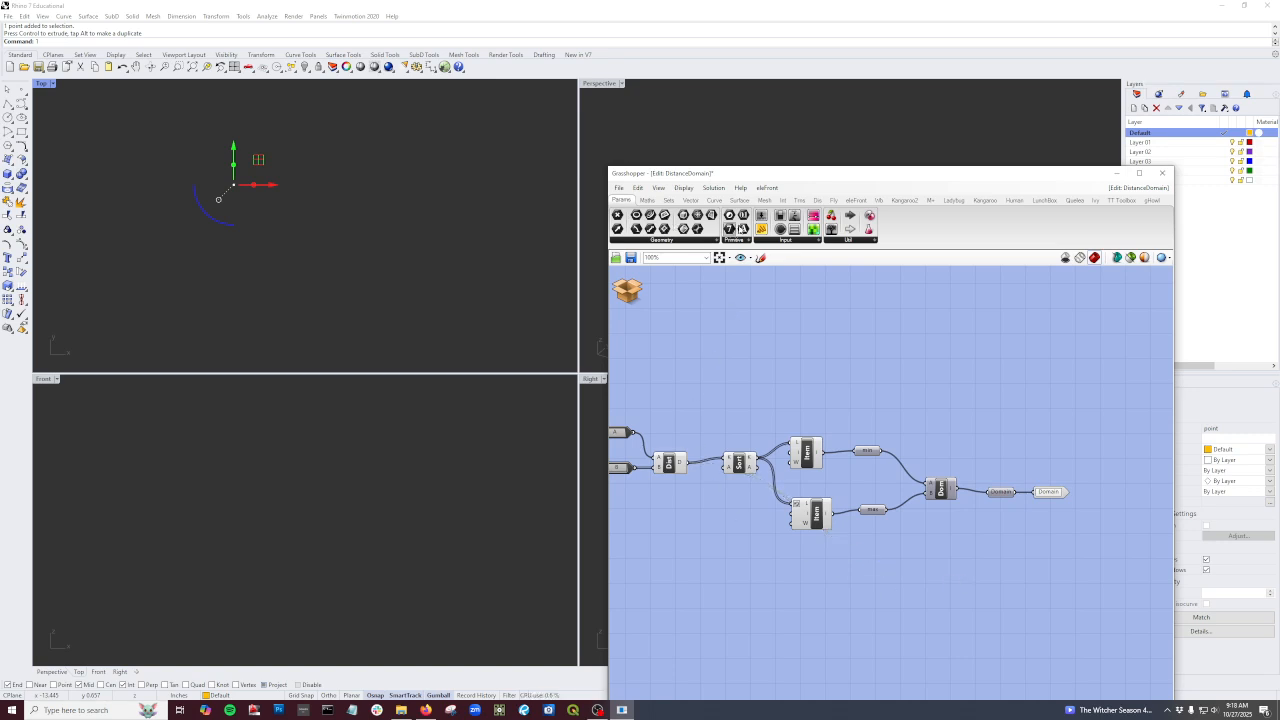
# Step: Add a Number parameter below the list items, wire the Distance component's output into it, and rename it Distances
pyautogui.moveTo(742, 215); pyautogui.dragTo(777, 585)
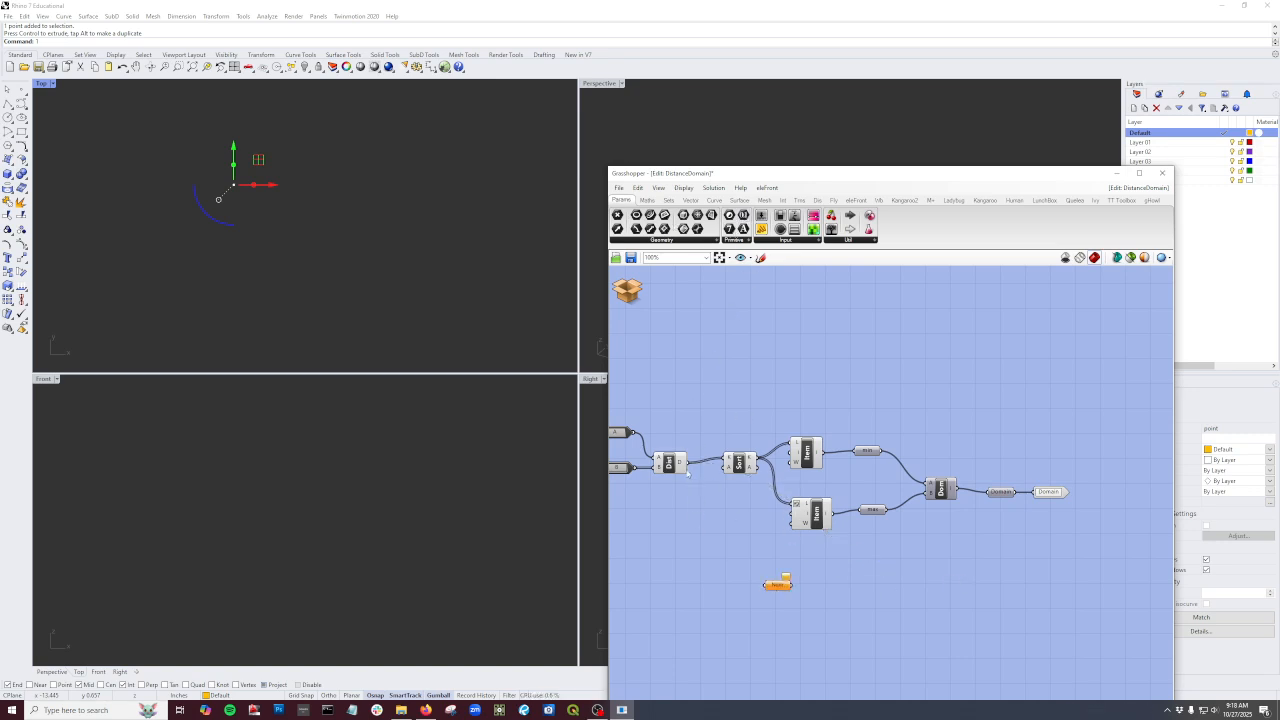
pyautogui.moveTo(681, 463); pyautogui.dragTo(870, 599)
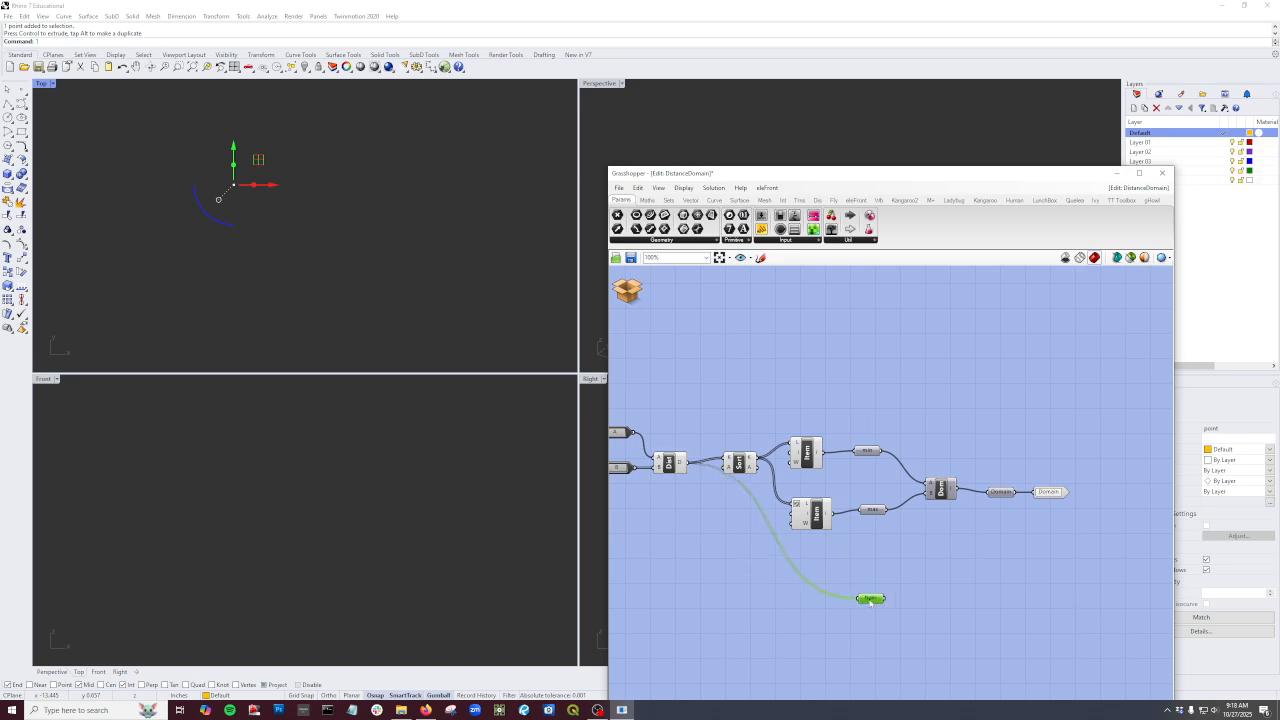
pyautogui.rightClick(870, 599)
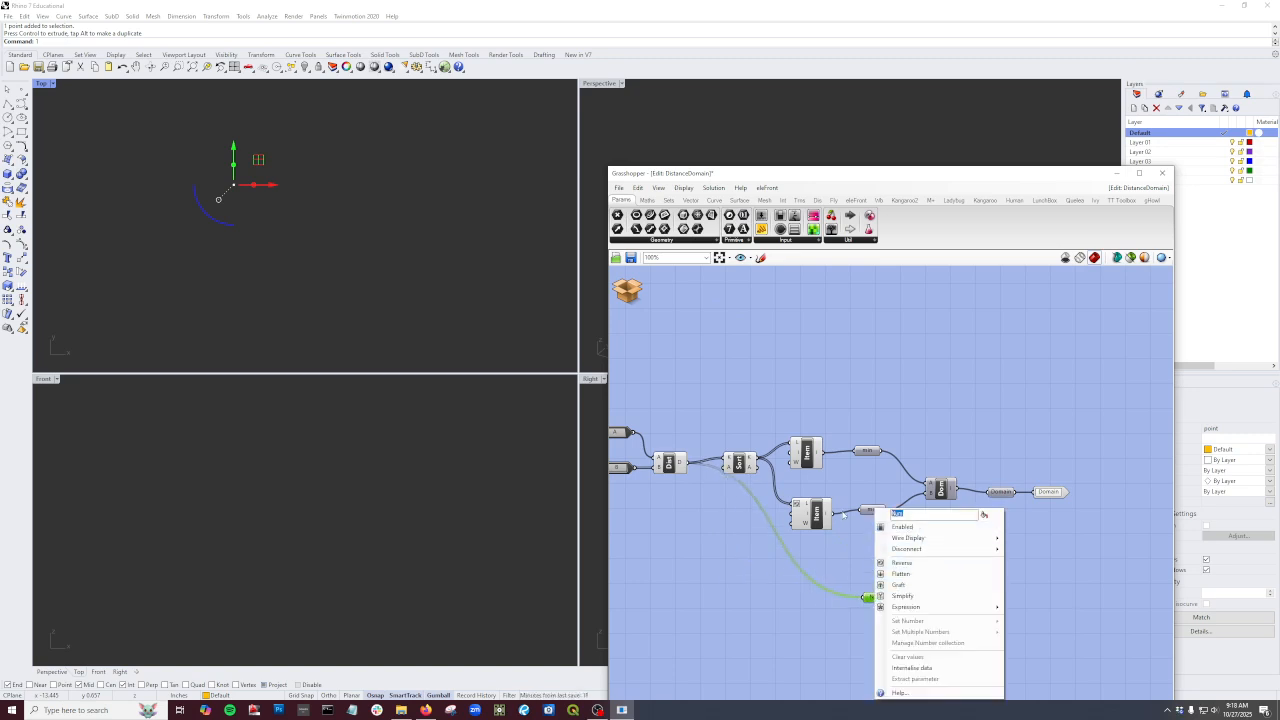
pyautogui.write('Distances')
pyautogui.click(1094, 518)
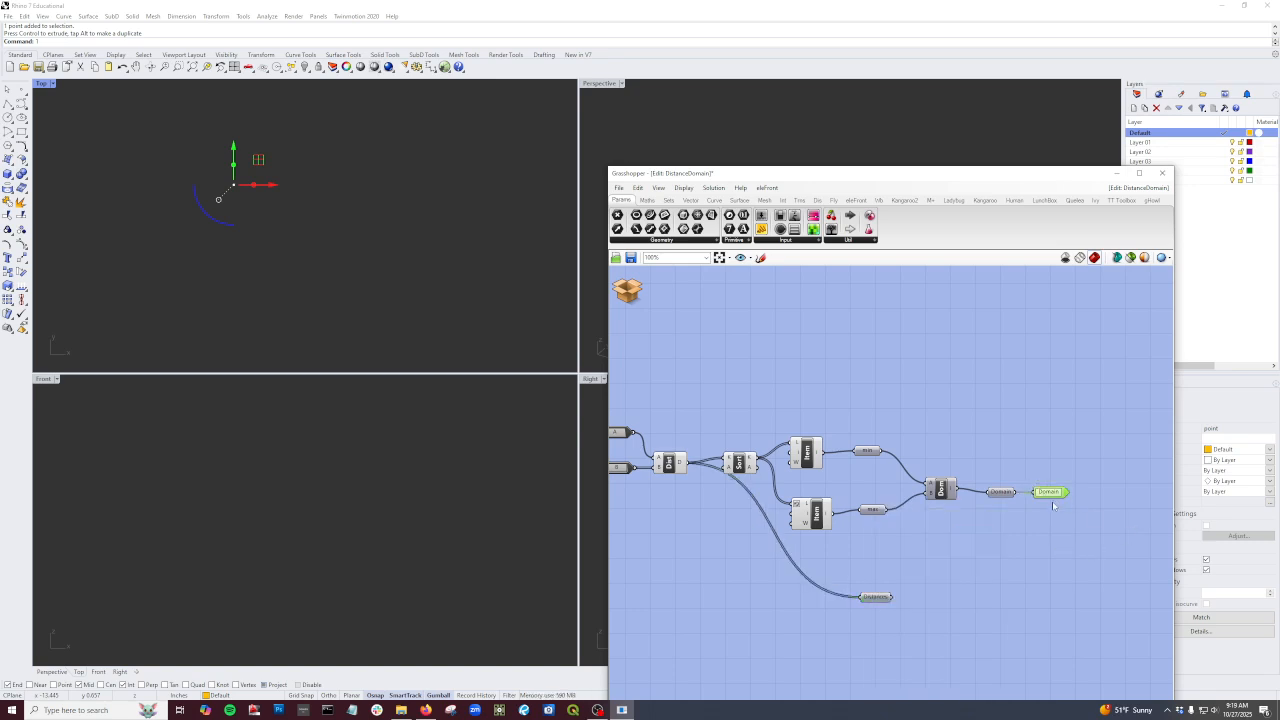
# Step: Duplicate the Domain cluster output, feed the copy from the Distances parameter instead, and save the cluster edits
pyautogui.moveTo(1055, 498); pyautogui.dragTo(1011, 588)
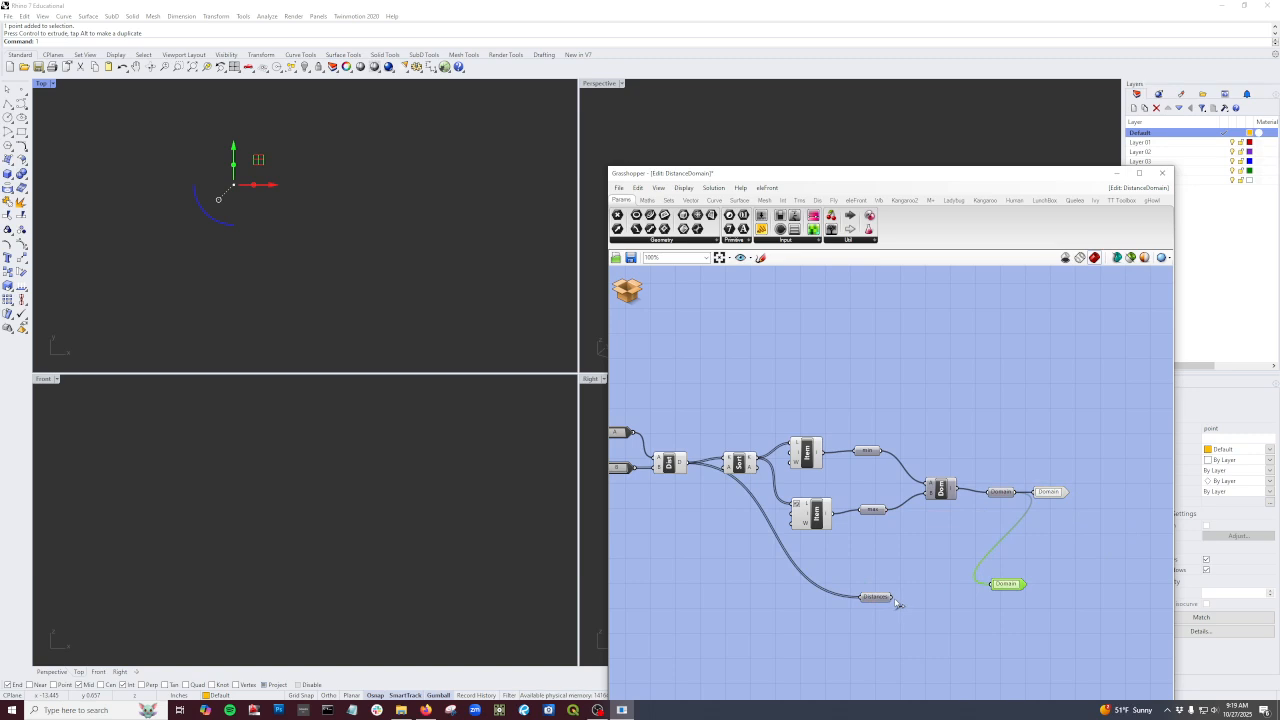
pyautogui.moveTo(893, 597); pyautogui.dragTo(995, 596)
pyautogui.click(630, 257)
# Step: Add a Remap Numbers component between the cluster and moveValsDomain, and wire the cluster's Distances output to its value input
pyautogui.scroll(1, 942, 460)
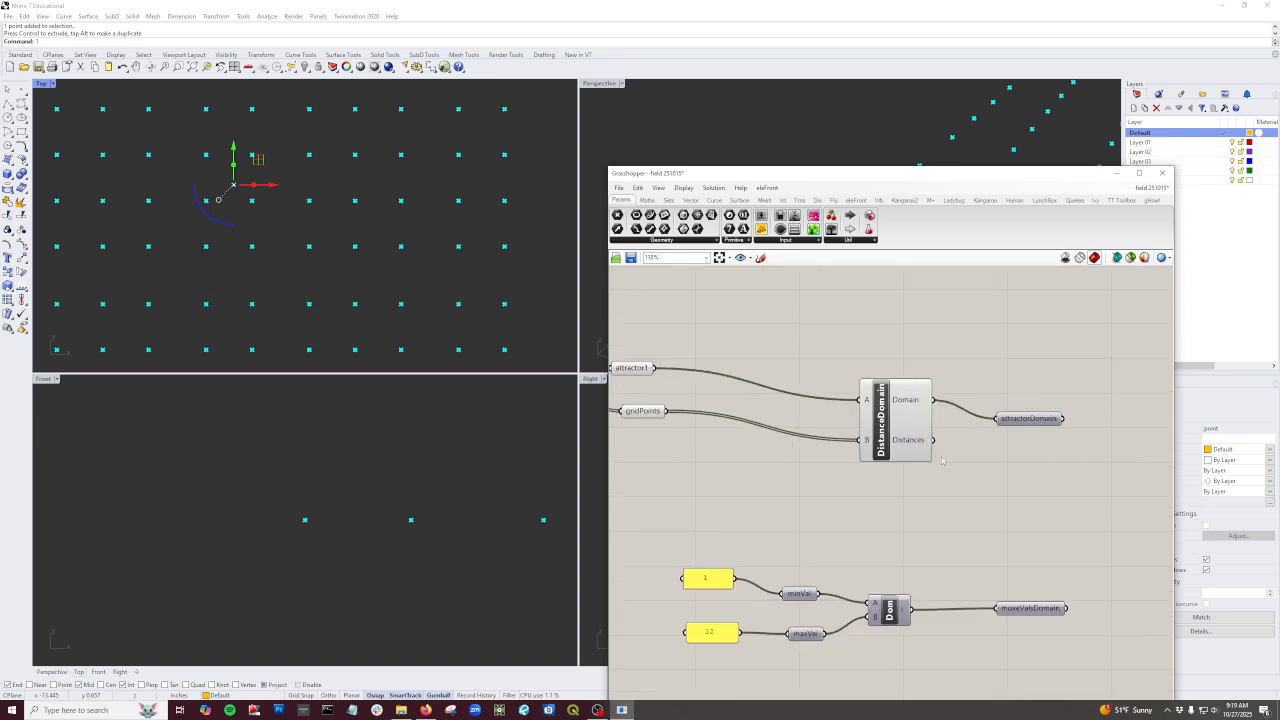
pyautogui.moveTo(901, 551); pyautogui.dragTo(847, 546, button='right')
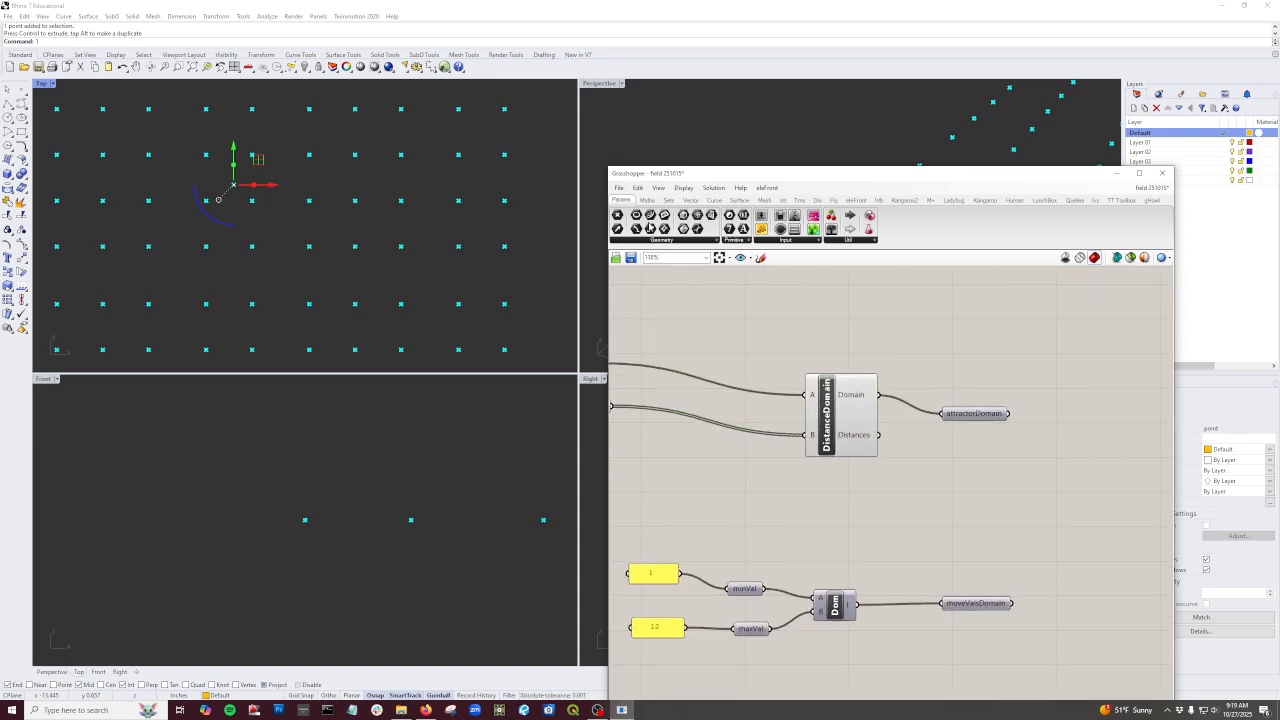
pyautogui.click(647, 200)
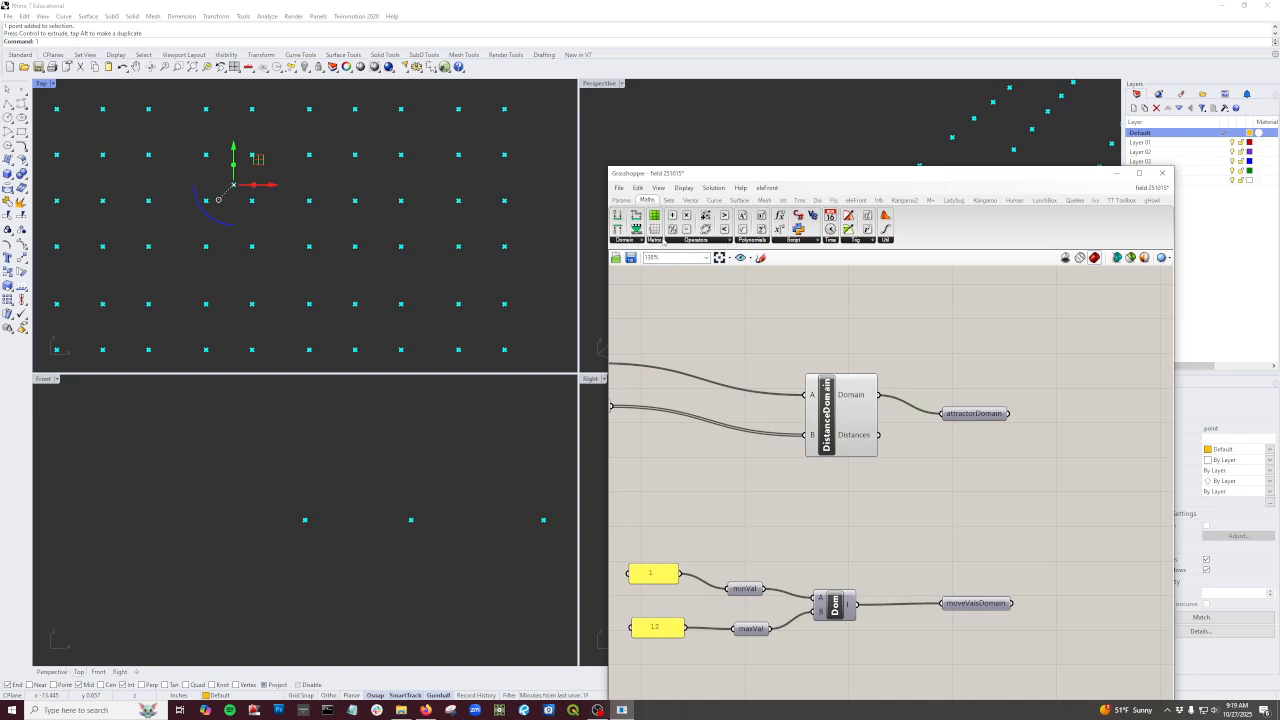
pyautogui.click(640, 241)
pyautogui.moveTo(634, 354); pyautogui.dragTo(985, 540)
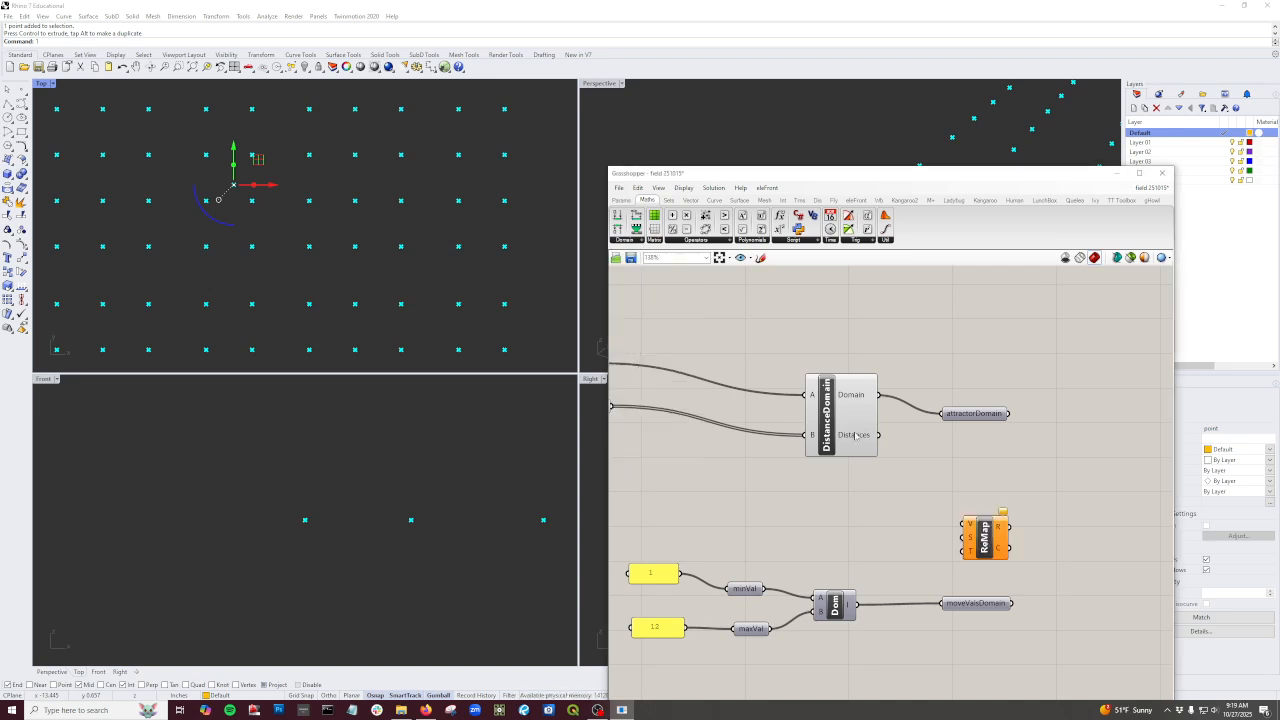
pyautogui.moveTo(876, 436); pyautogui.dragTo(964, 524)
pyautogui.scroll(-9, 480, 300)
pyautogui.scroll(7, 400, 246)
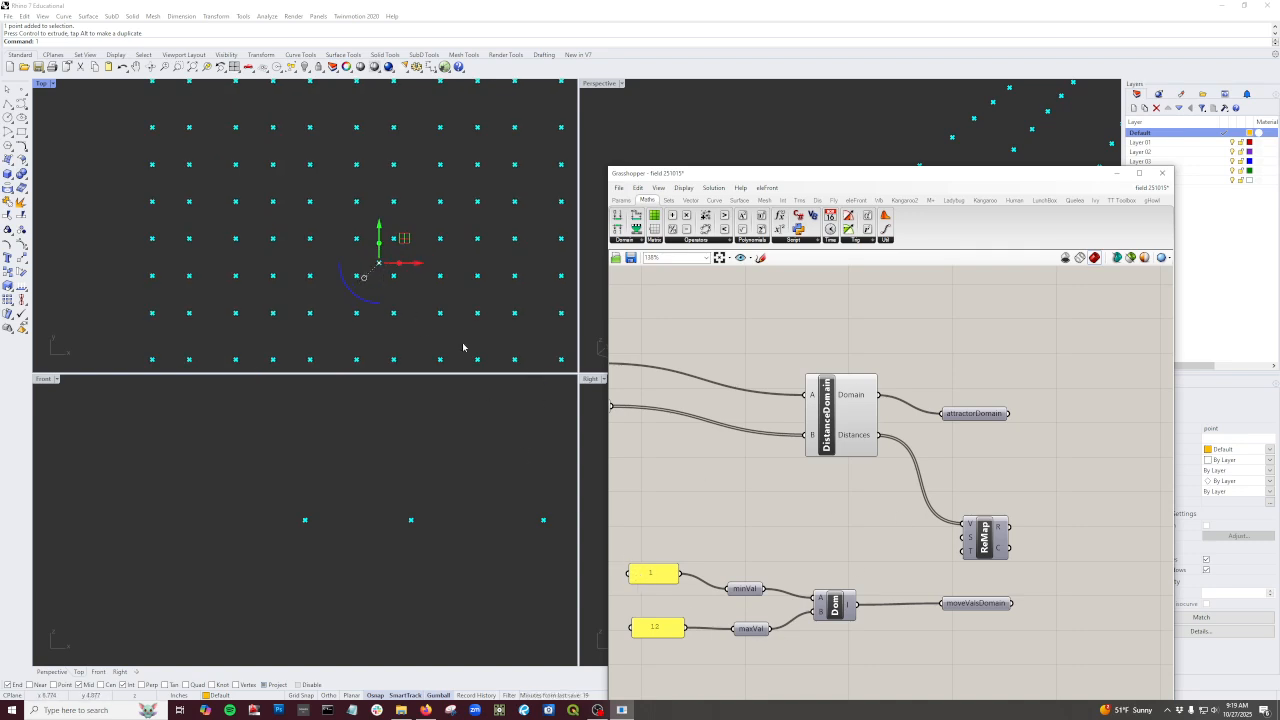
pyautogui.scroll(-5, 455, 300)
pyautogui.scroll(-5, 405, 325)
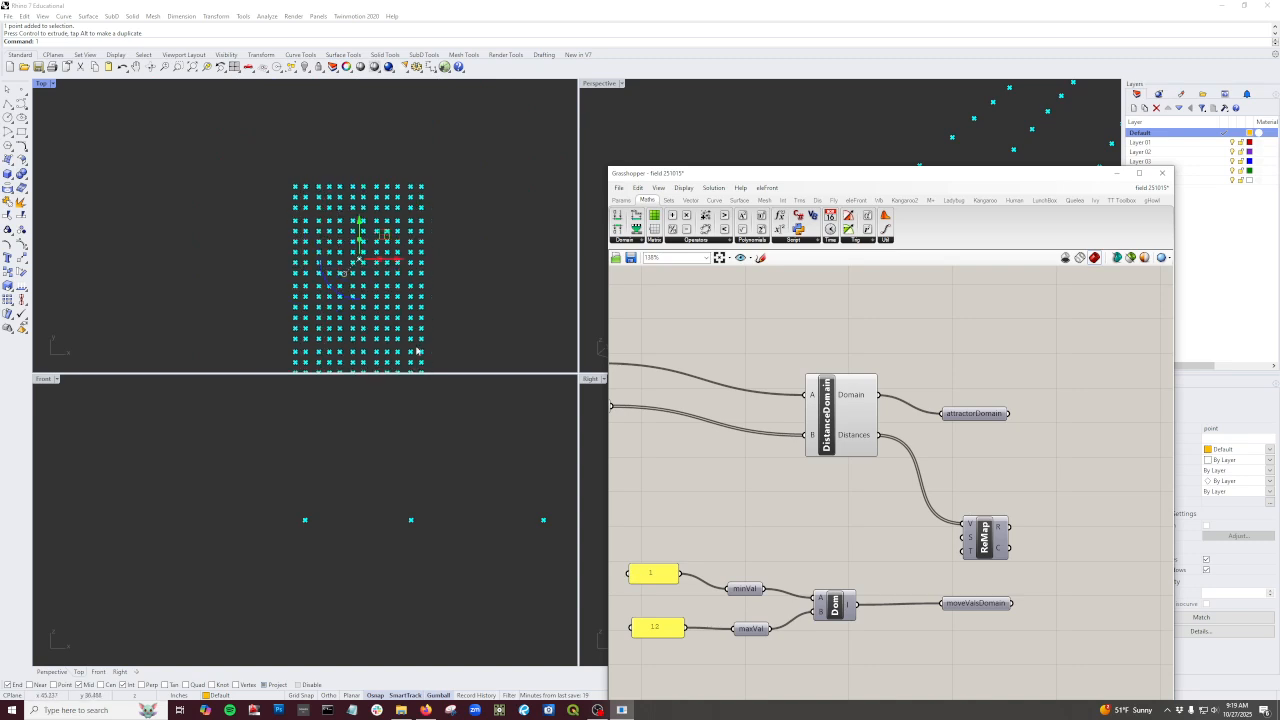
pyautogui.moveTo(460, 322); pyautogui.dragTo(460, 237, button='right')
pyautogui.scroll(5, 408, 326)
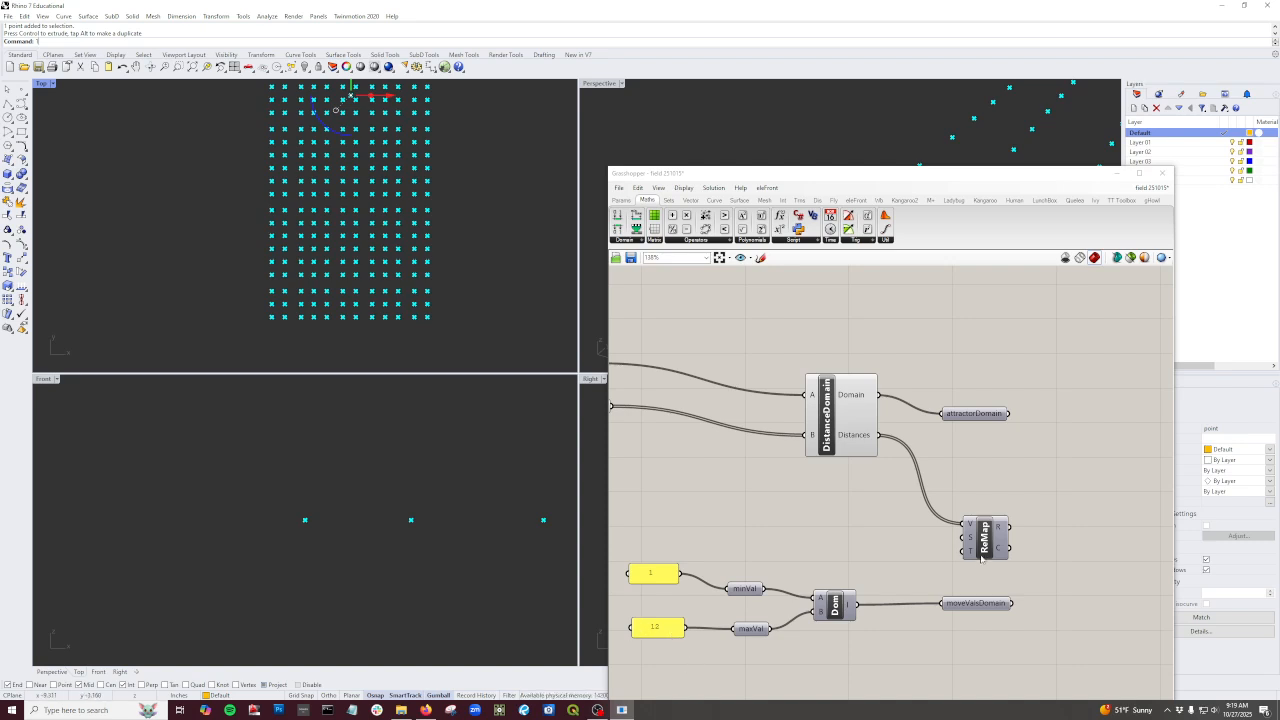
# Step: Reposition ReMap and the two domain parameters, wiring attractorDomain to ReMap's source input and moveValsDomain to its target input
pyautogui.moveTo(968, 548); pyautogui.dragTo(995, 536)
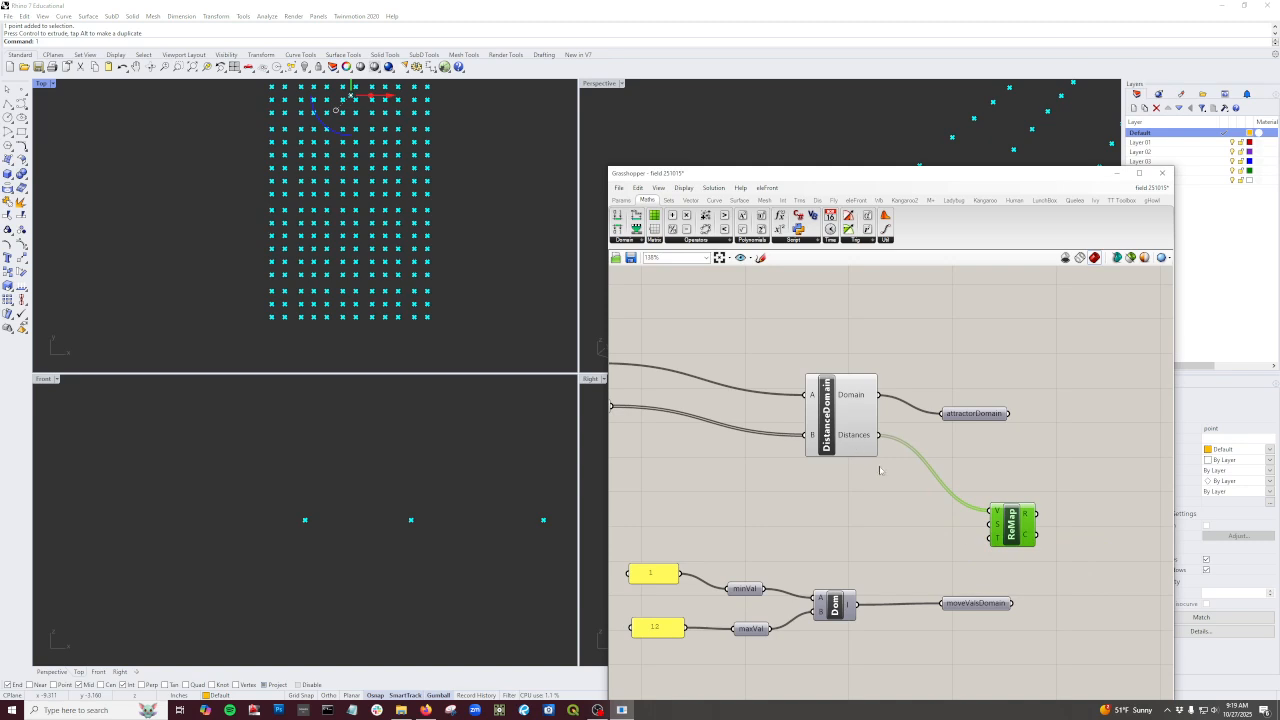
pyautogui.moveTo(1011, 532); pyautogui.dragTo(1020, 529)
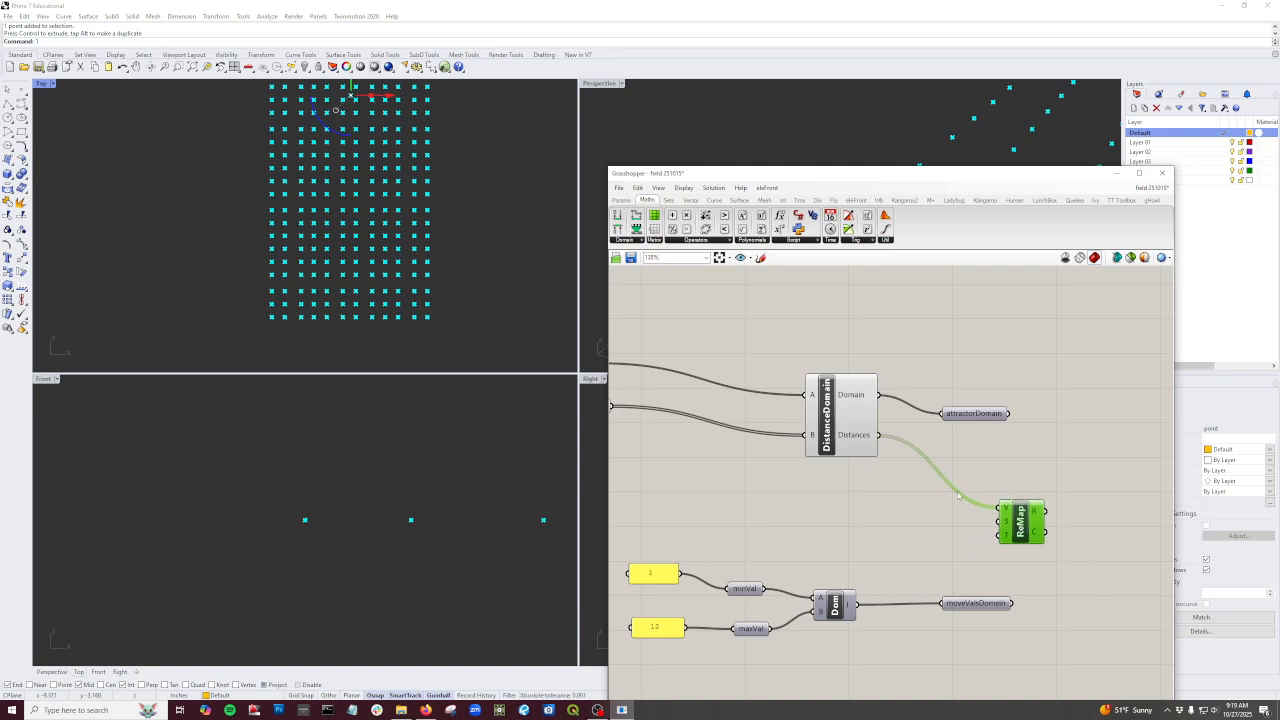
pyautogui.moveTo(966, 415); pyautogui.dragTo(1007, 523)
pyautogui.moveTo(955, 396)
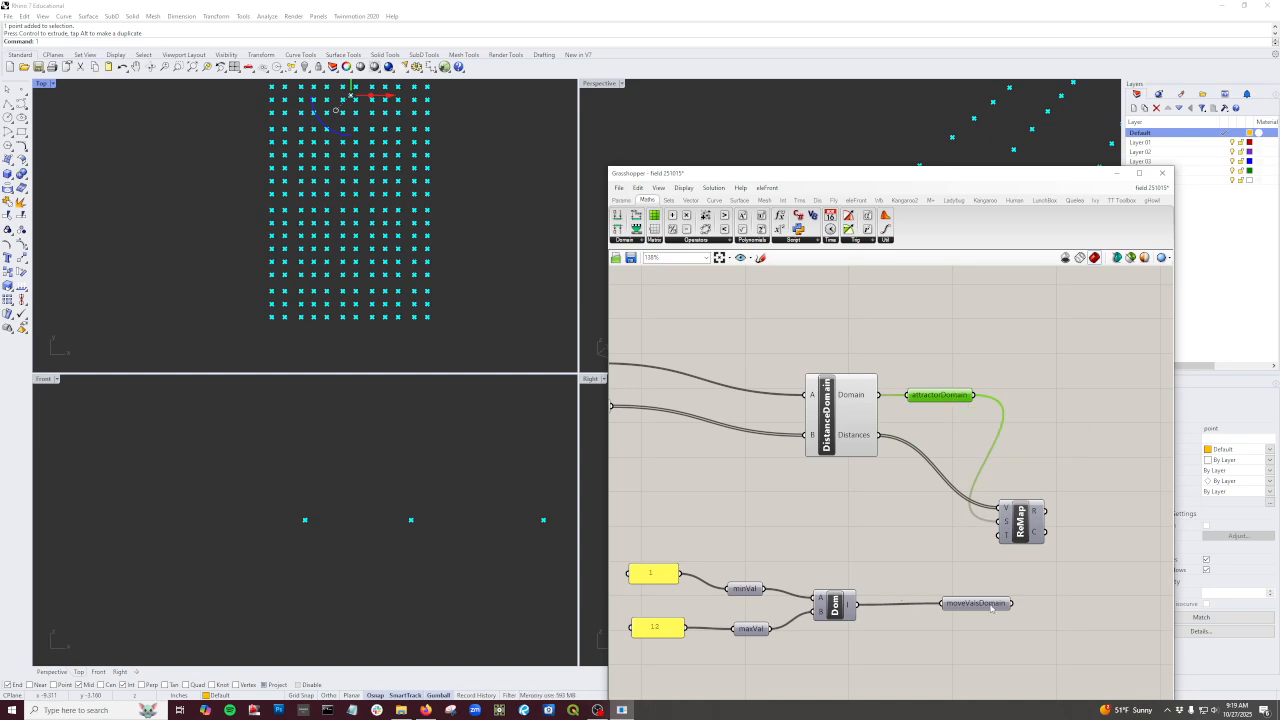
pyautogui.moveTo(992, 617); pyautogui.dragTo(942, 613)
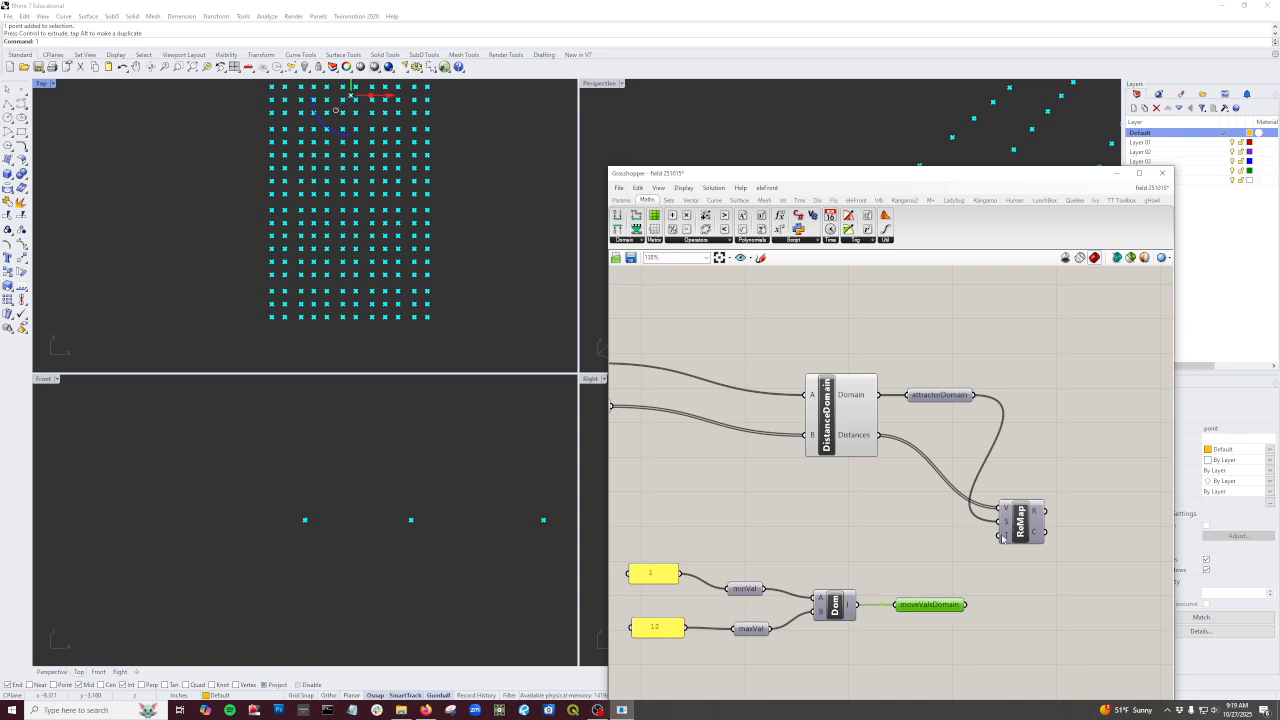
pyautogui.moveTo(966, 605); pyautogui.dragTo(1005, 546)
# Step: Add a Unit Z vector component beyond the ReMap component, slightly below it
pyautogui.scroll(-3, 1017, 586)
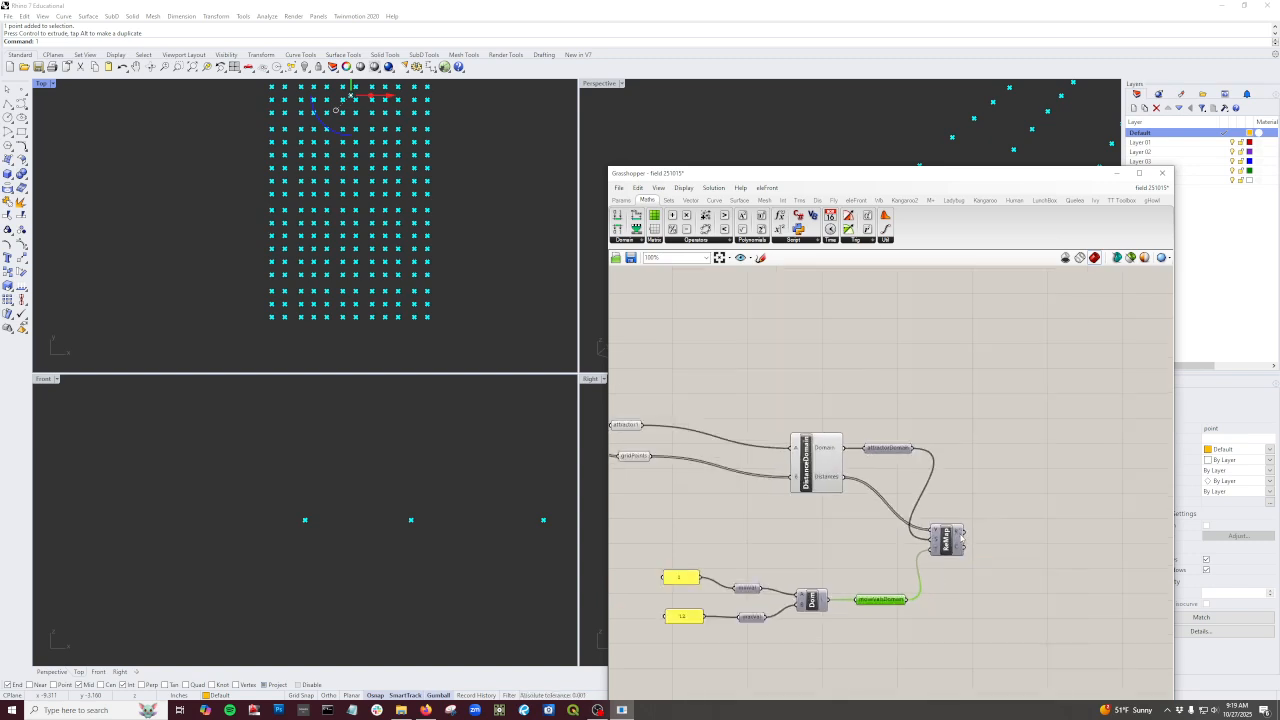
pyautogui.moveTo(962, 540)
pyautogui.click(621, 200)
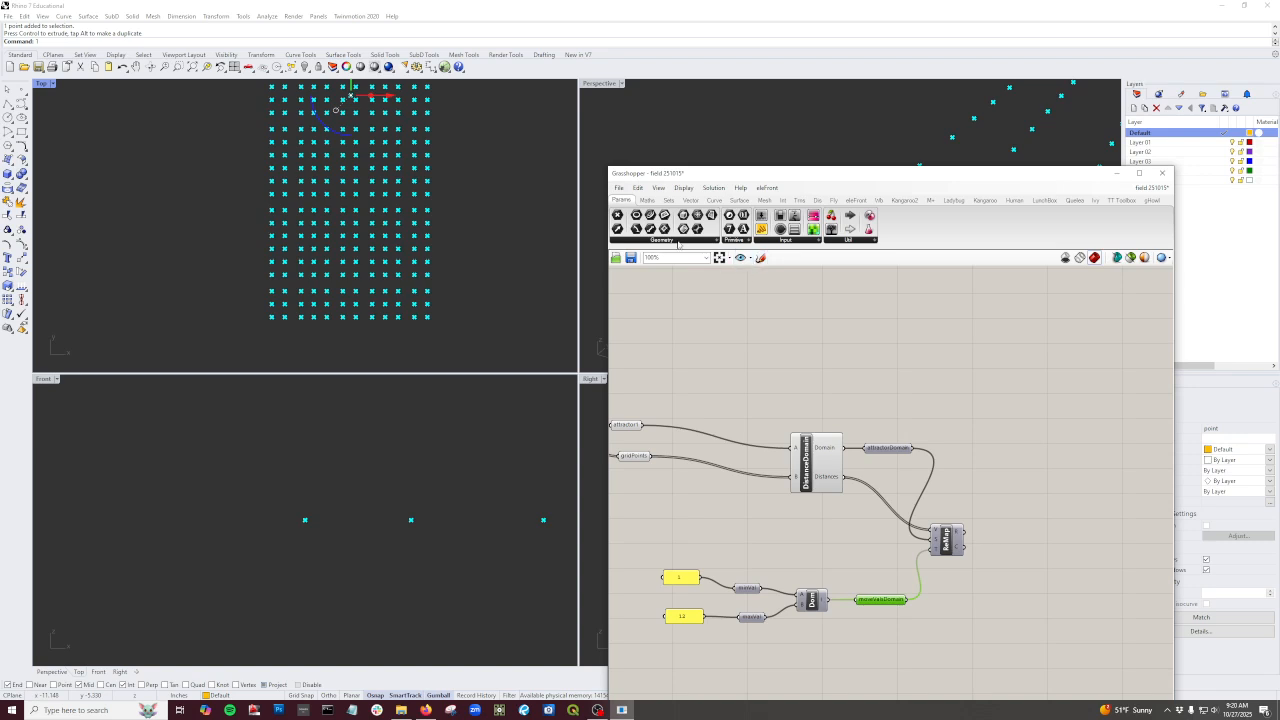
pyautogui.click(690, 200)
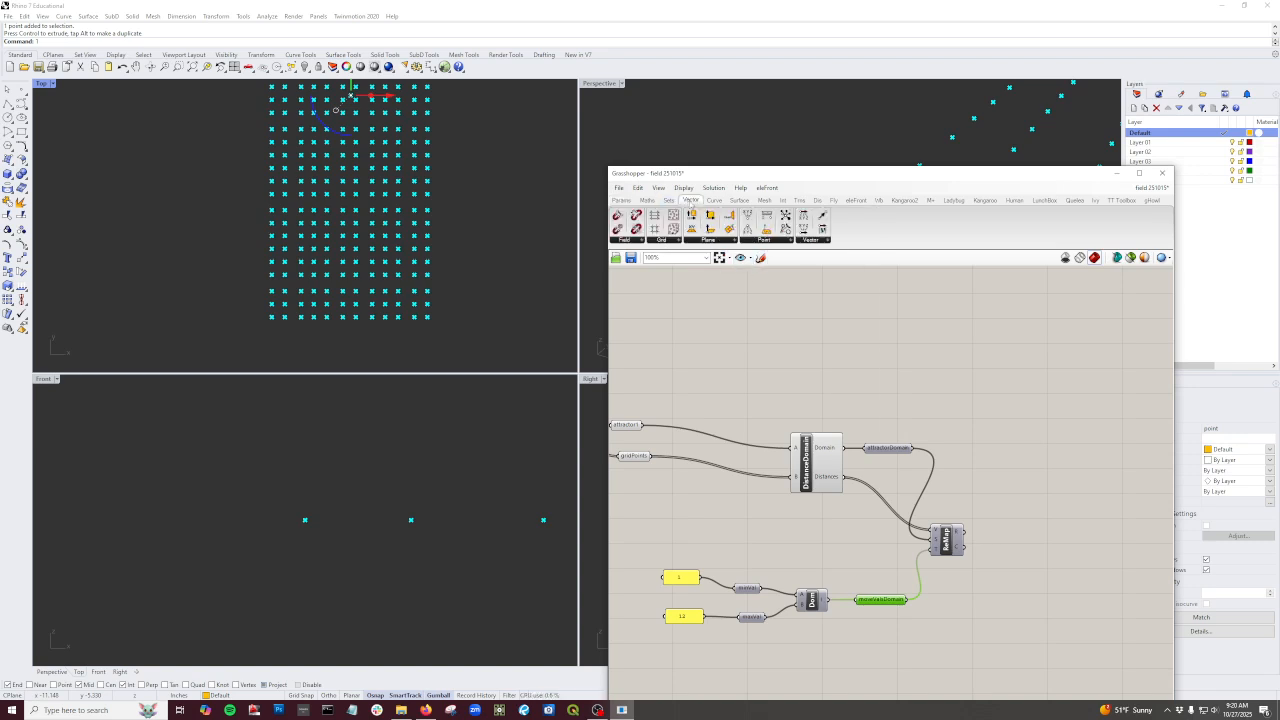
pyautogui.click(824, 242)
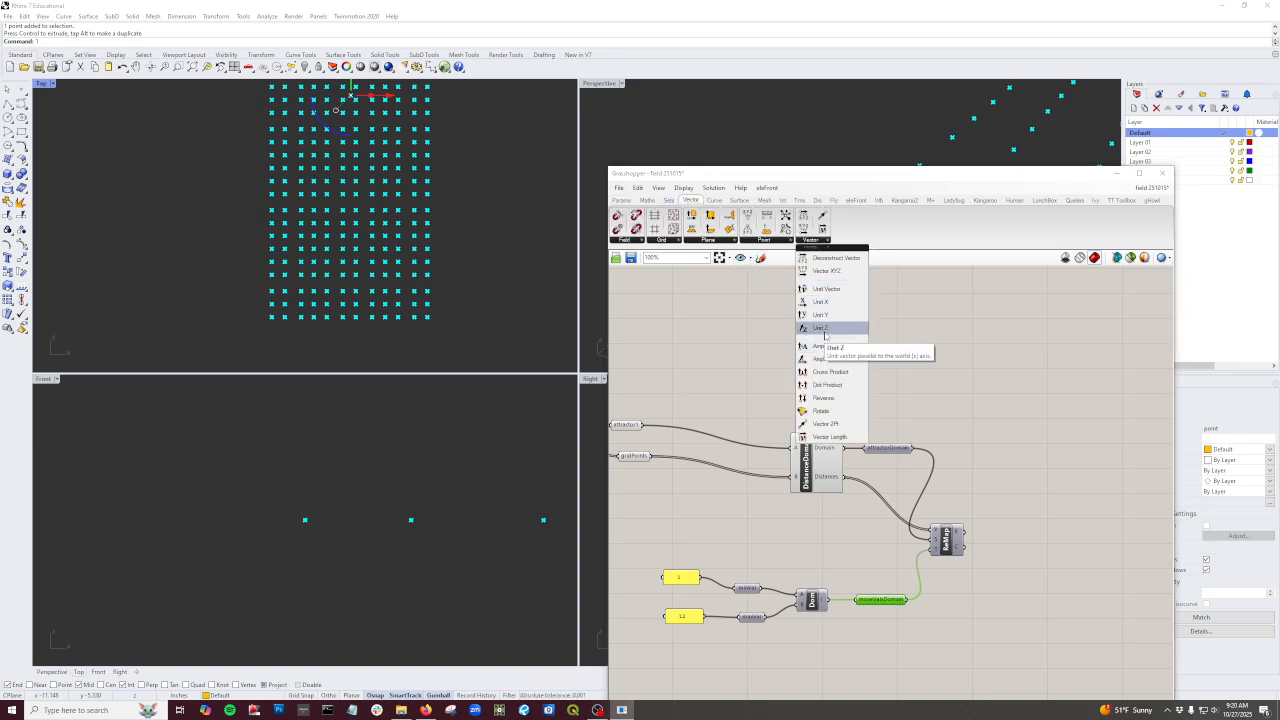
pyautogui.moveTo(828, 335); pyautogui.dragTo(1075, 604)
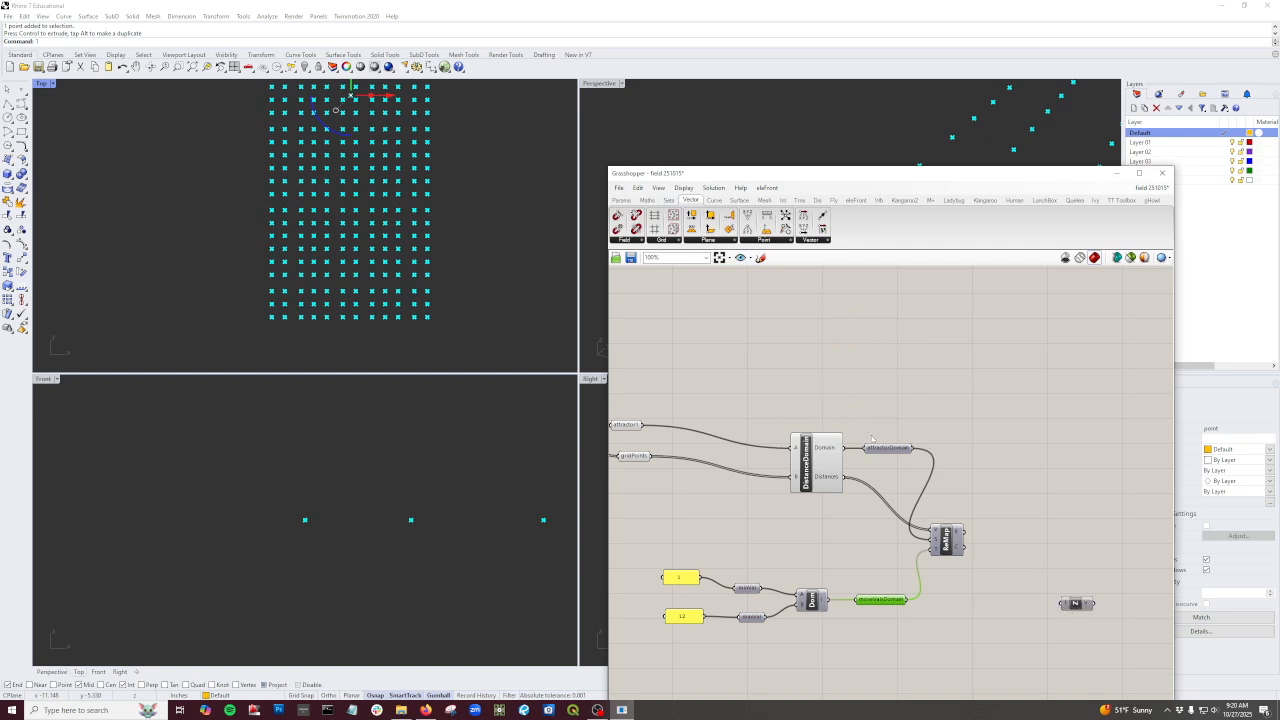
# Step: Add a Number parameter above Unit Z, wire ReMap's mapped output into it, and open its name for editing
pyautogui.click(622, 200)
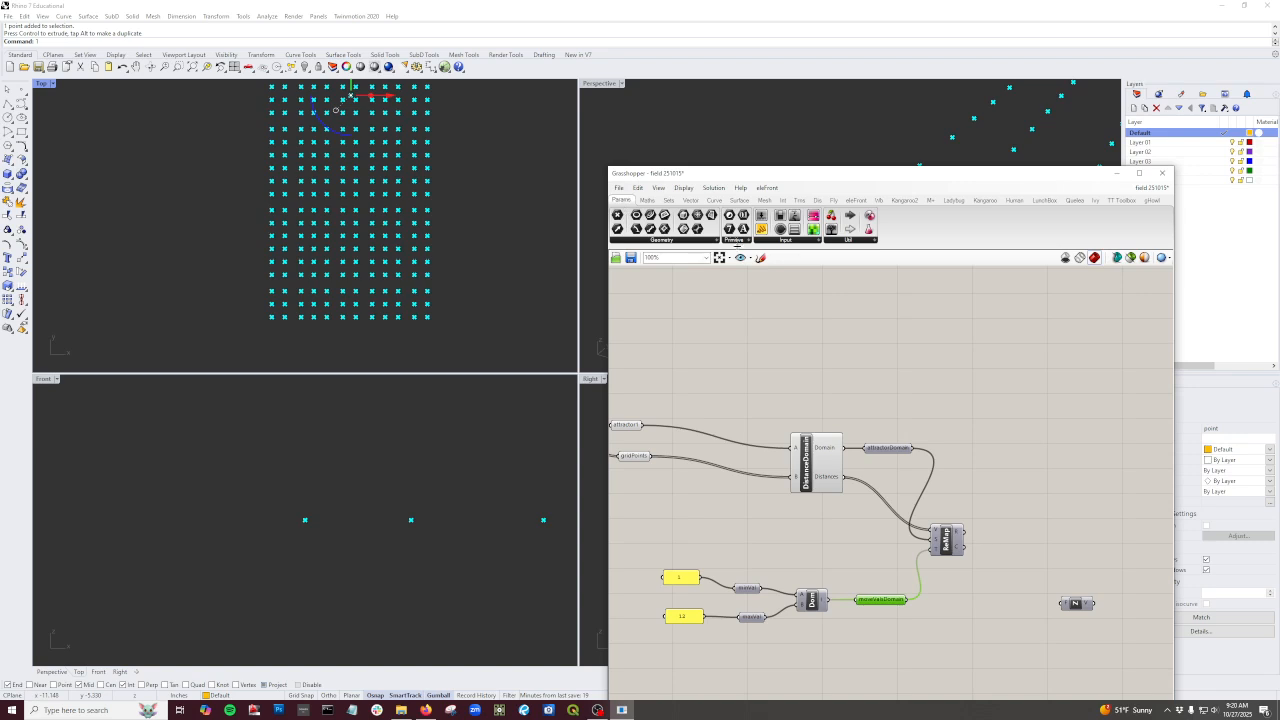
pyautogui.moveTo(742, 215); pyautogui.dragTo(1066, 574)
pyautogui.moveTo(968, 535); pyautogui.dragTo(1053, 573)
pyautogui.rightClick(1064, 573)
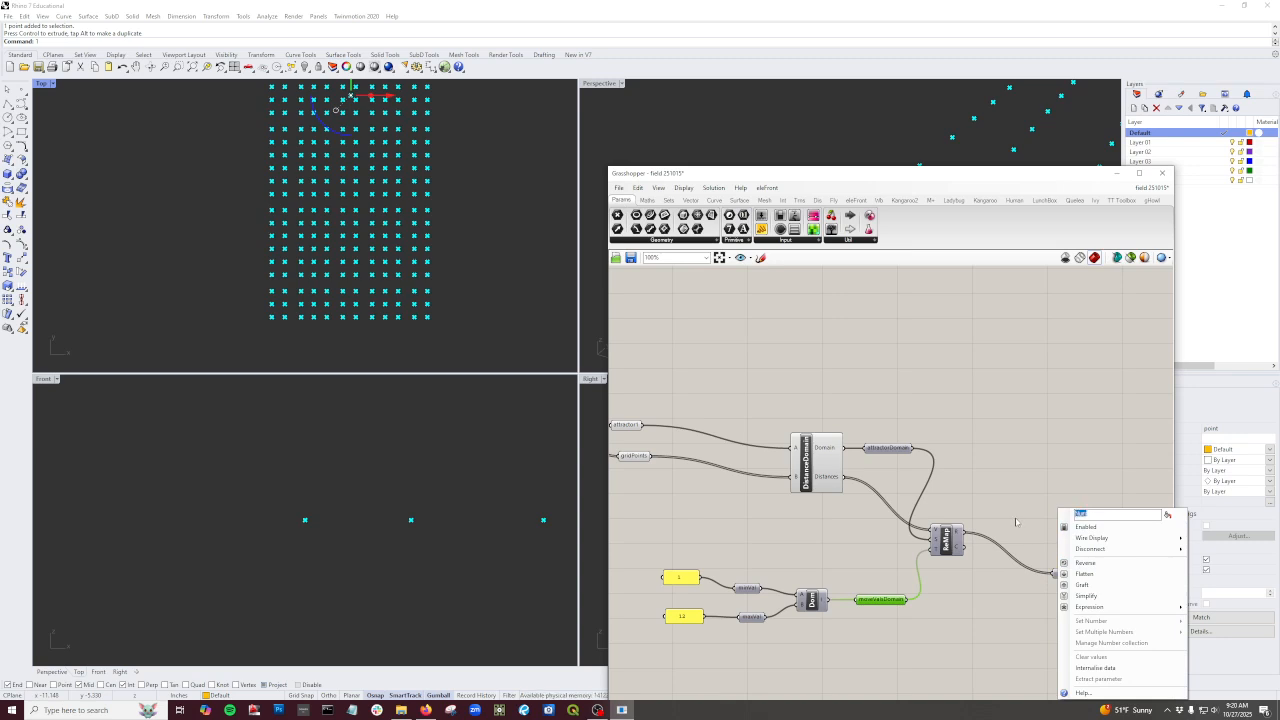
# Step: Rename the number parameter fed by ReMap as Distance and place the Unit Z component near it
pyautogui.write('Distance')
pyautogui.press('Return')
pyautogui.scroll(-1, 1064, 577)
pyautogui.moveTo(1064, 577); pyautogui.dragTo(1095, 600)
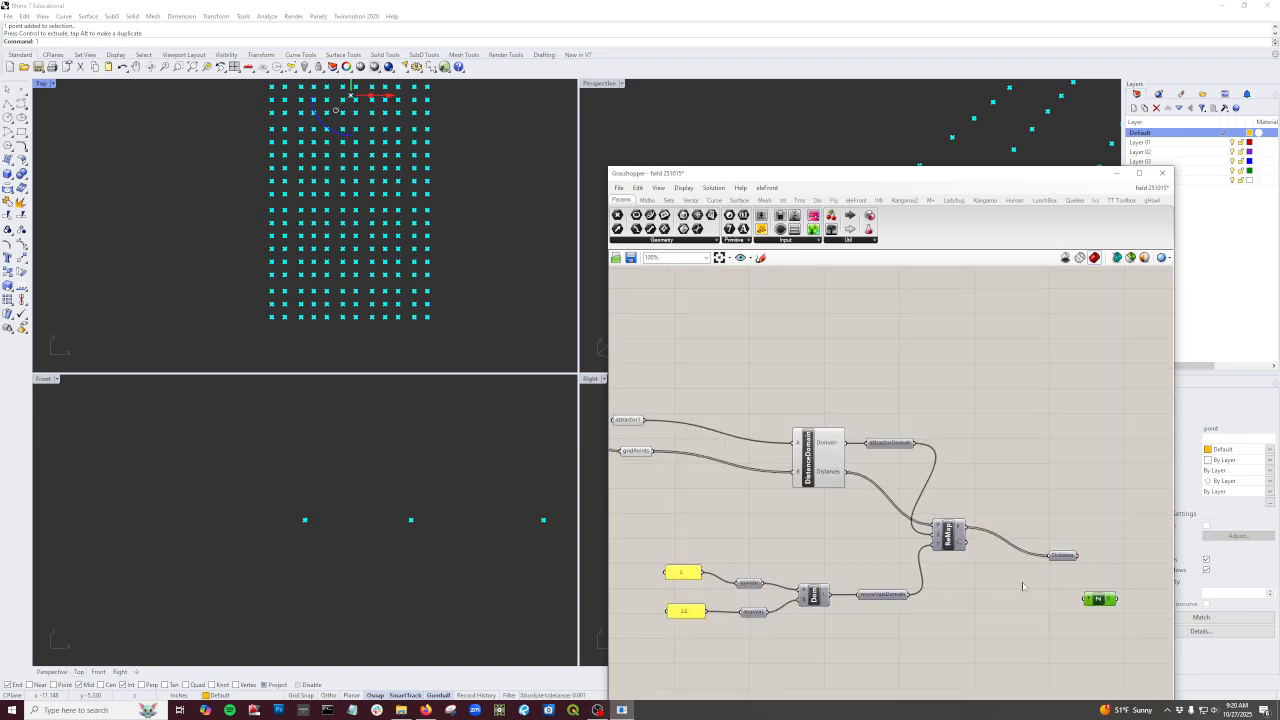
# Step: Add a Move component, feed its geometry input from a copy of the gridPoints parameter, and connect Distance to Unit Z
pyautogui.scroll(1, 1040, 595)
pyautogui.click(799, 200)
pyautogui.click(728, 240)
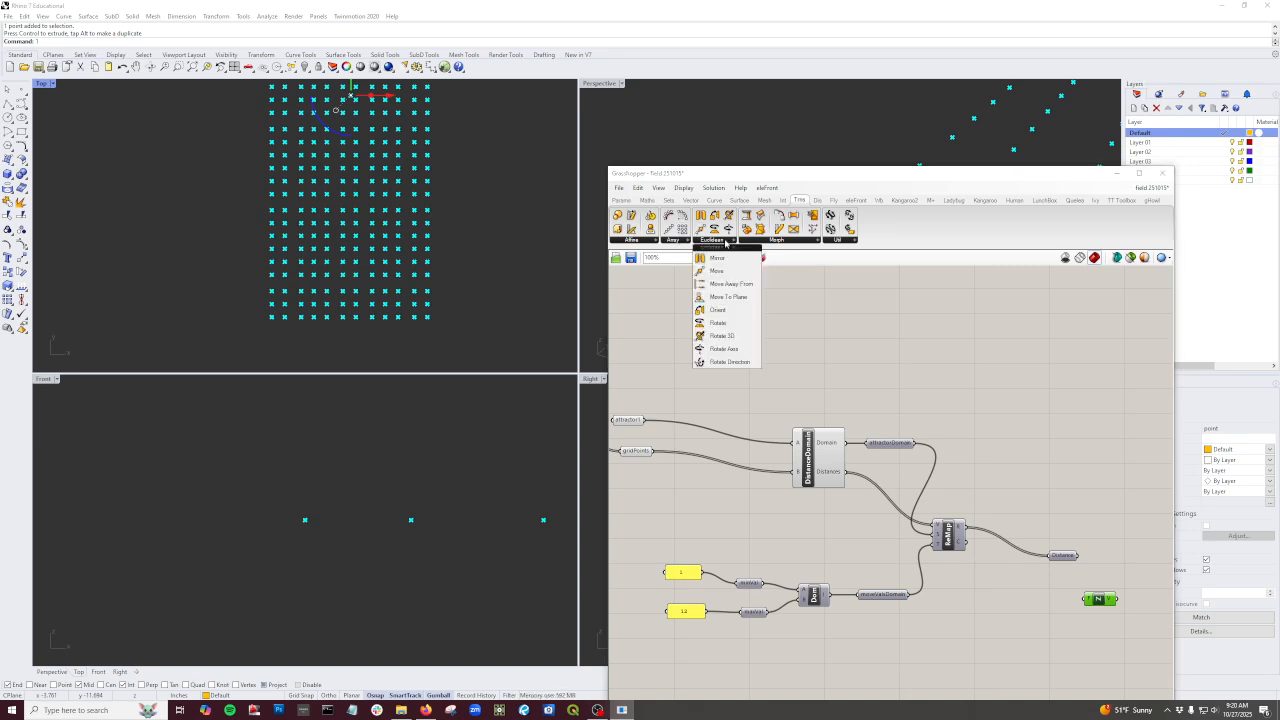
pyautogui.moveTo(1042, 617); pyautogui.dragTo(1041, 617)
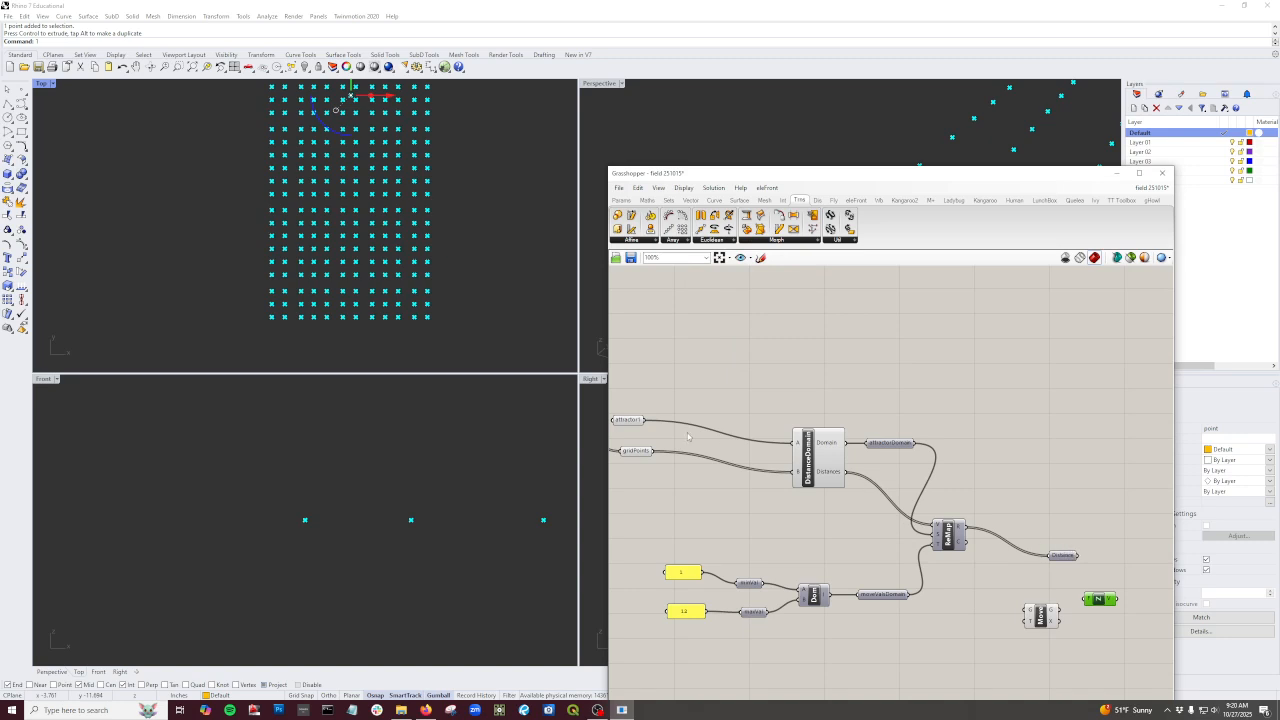
pyautogui.click(634, 452)
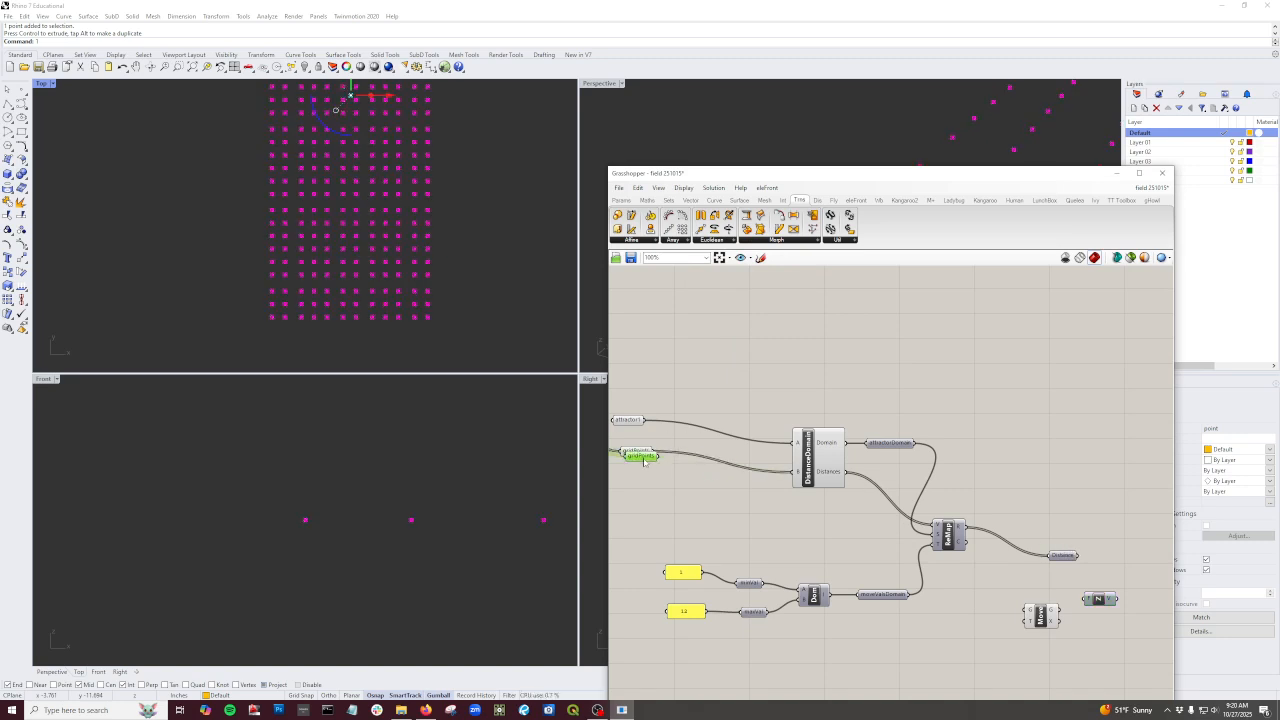
pyautogui.keyDown('alt'); pyautogui.moveTo(640, 452); pyautogui.dragTo(1108, 545); pyautogui.keyUp('alt')
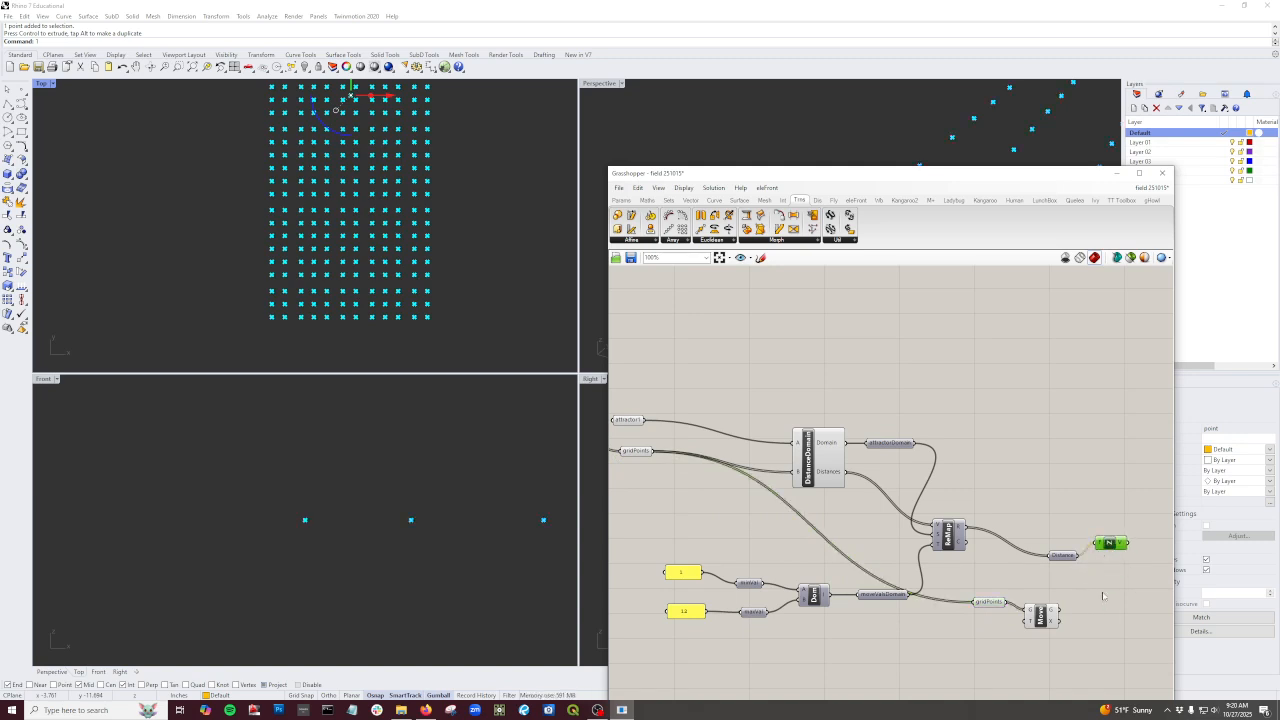
# Step: Wire the Unit Z vector into Move's motion input and collect the moved geometry in a Point parameter
pyautogui.moveTo(1141, 591); pyautogui.dragTo(1038, 530)
pyautogui.moveTo(1083, 663); pyautogui.dragTo(975, 603)
pyautogui.moveTo(1030, 615); pyautogui.dragTo(854, 590, button='right')
pyautogui.scroll(-1, 854, 590)
pyautogui.moveTo(852, 591)
pyautogui.mouseDown()
pyautogui.moveTo(974, 520)
pyautogui.moveTo(980, 490)
pyautogui.mouseUp()
pyautogui.scroll(2, 969, 598)
pyautogui.click(929, 526)
pyautogui.click(624, 201)
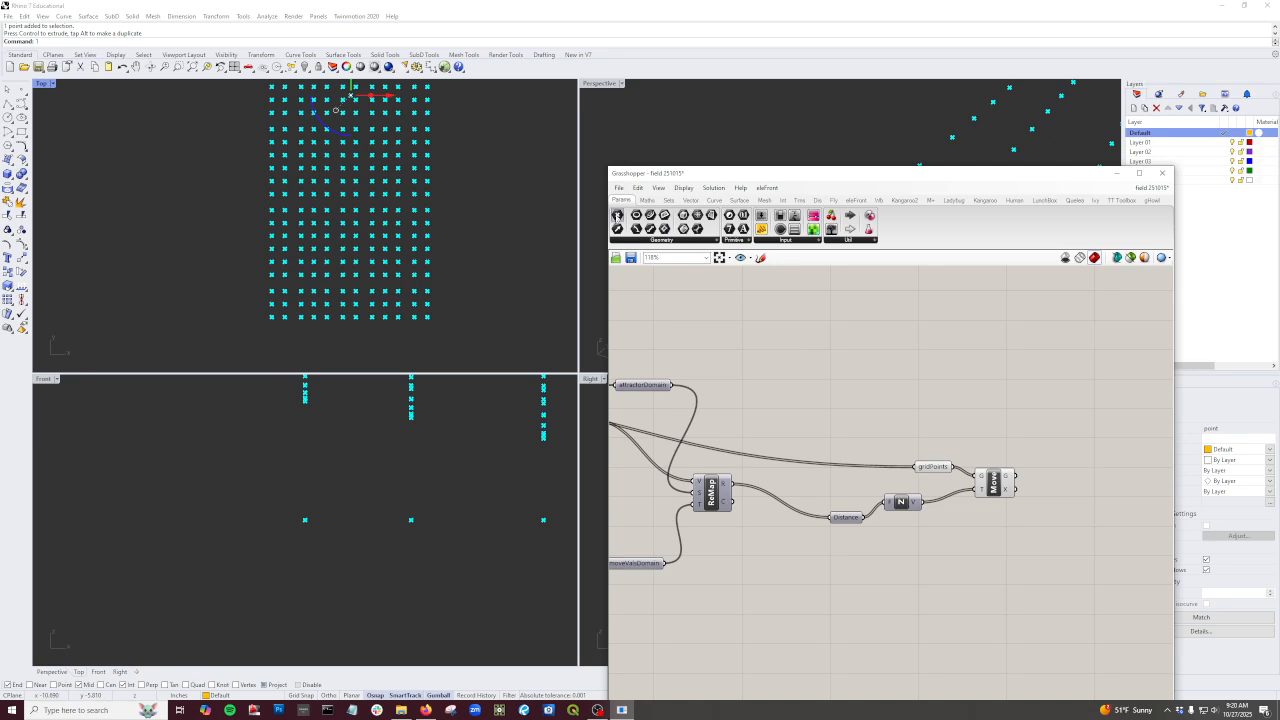
pyautogui.moveTo(617, 215); pyautogui.dragTo(1040, 477)
# Step: Examine the shifted point field in the Perspective view alongside the definition
pyautogui.moveTo(937, 181); pyautogui.dragTo(911, 409)
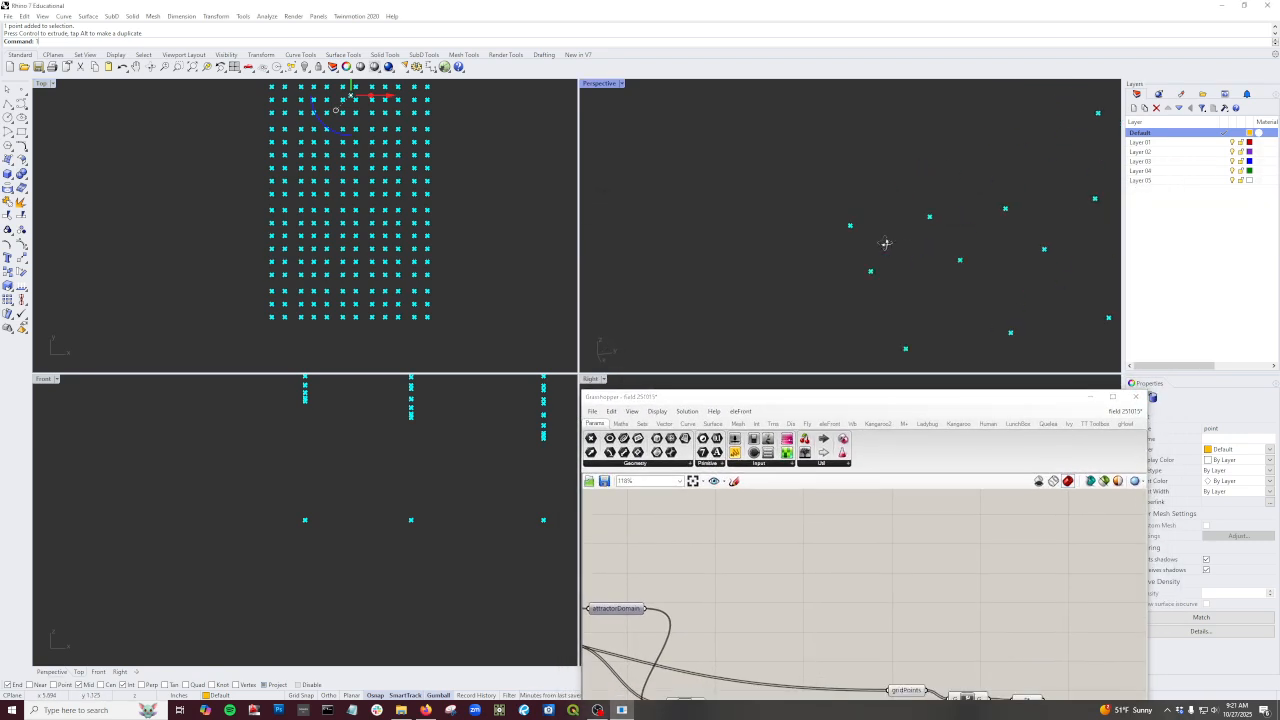
pyautogui.scroll(-5, 800, 214)
pyautogui.moveTo(811, 275); pyautogui.dragTo(868, 250, button='right')
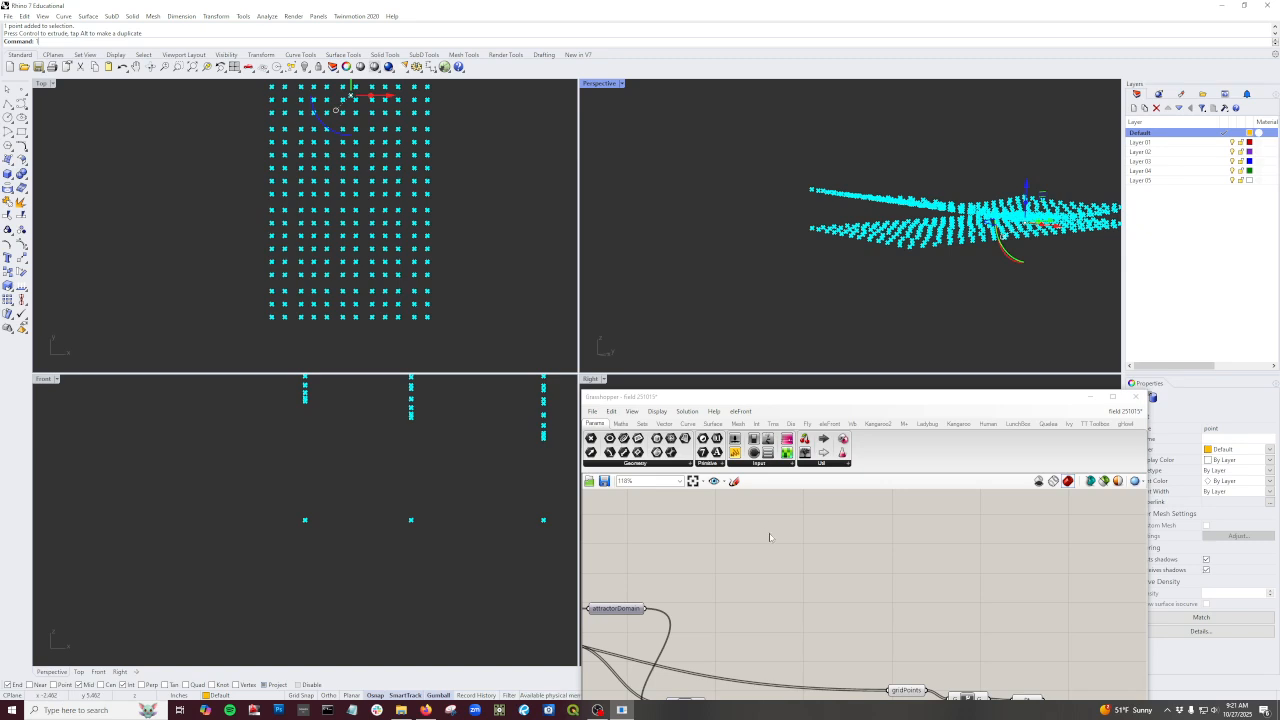
pyautogui.moveTo(806, 529); pyautogui.dragTo(834, 523, button='right')
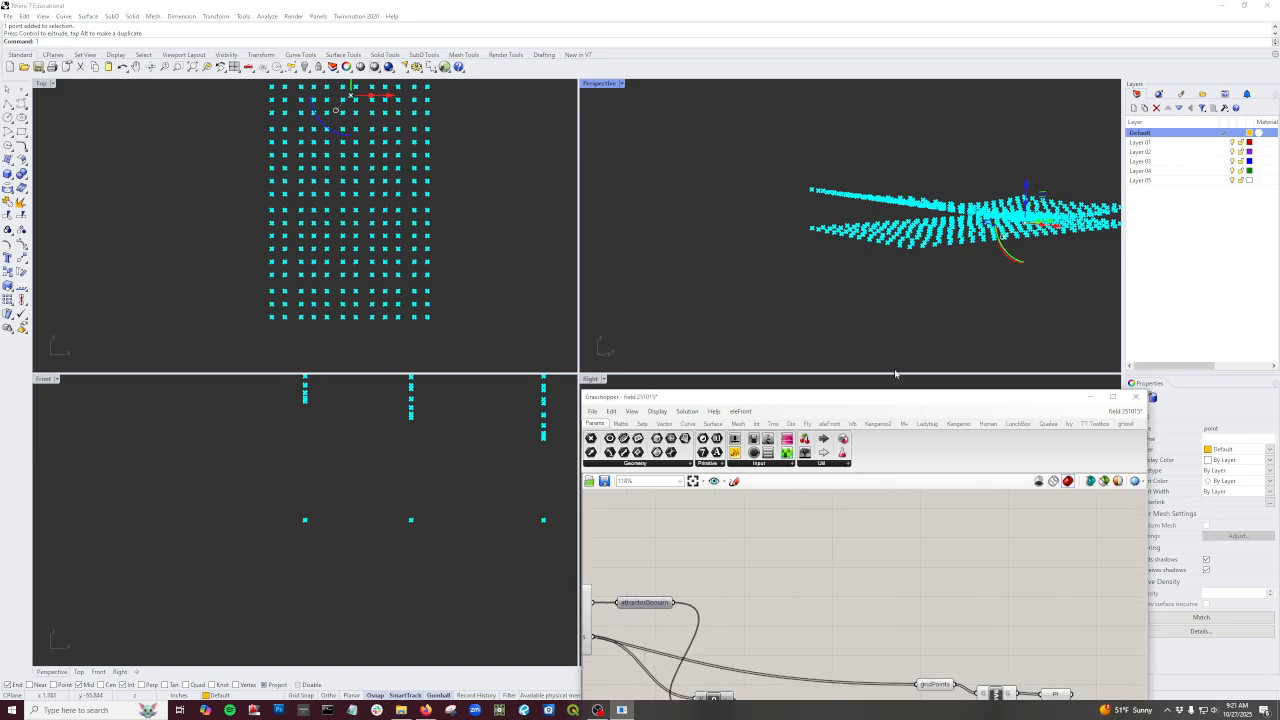
pyautogui.moveTo(869, 400); pyautogui.dragTo(896, 382)
pyautogui.moveTo(900, 195); pyautogui.dragTo(955, 215, button='right')
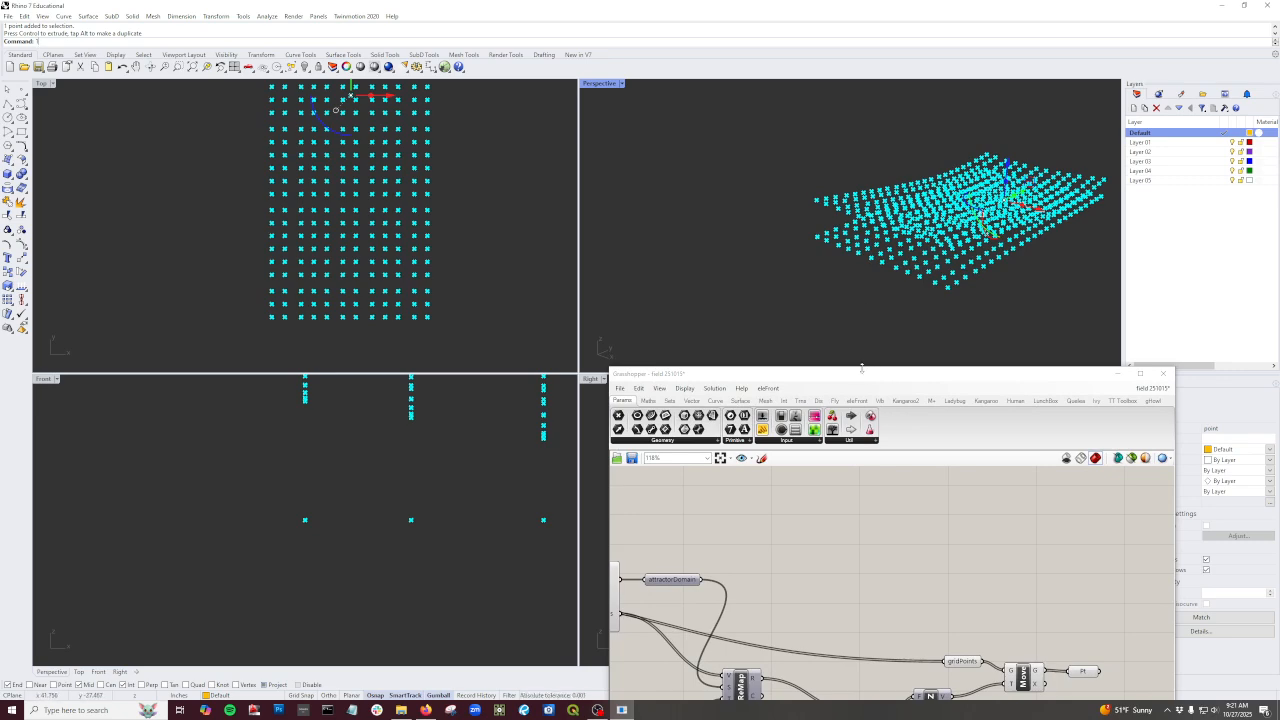
pyautogui.moveTo(889, 573); pyautogui.dragTo(926, 523, button='right')
pyautogui.scroll(-5, 926, 530)
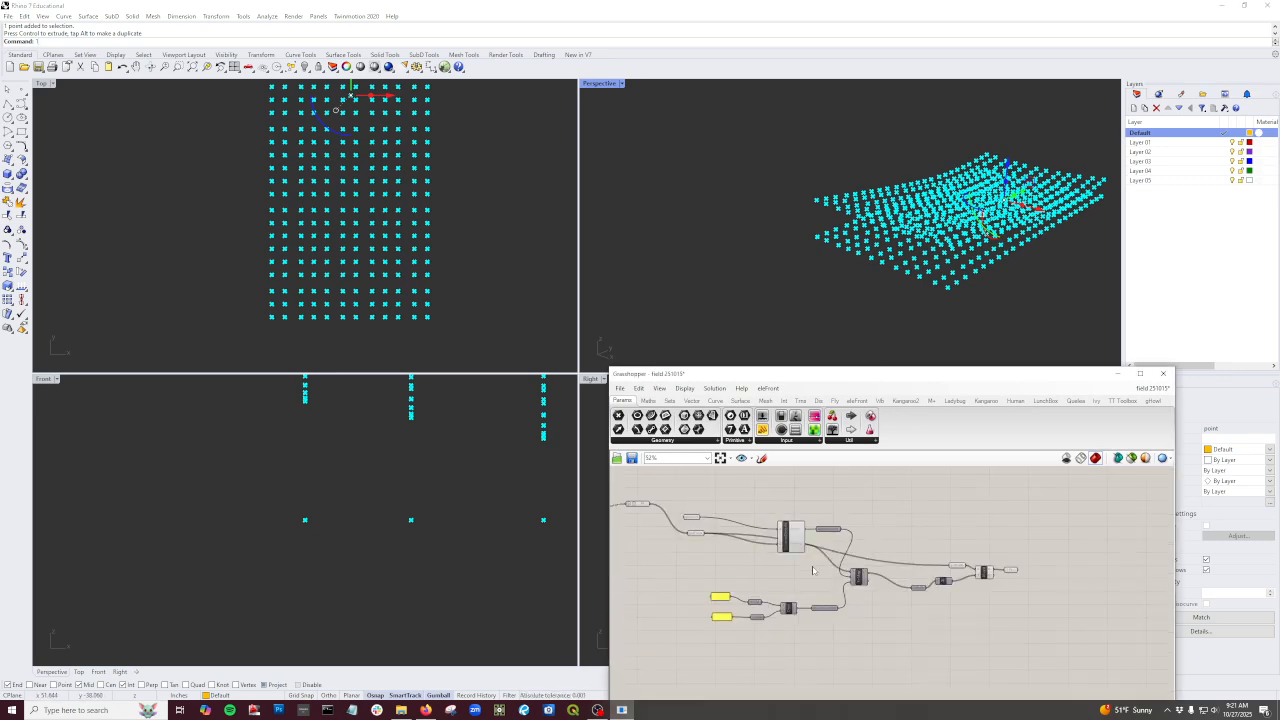
# Step: Swap the Construct Domain inputs so that maxVal feeds A and minVal feeds B
pyautogui.scroll(4, 812, 568)
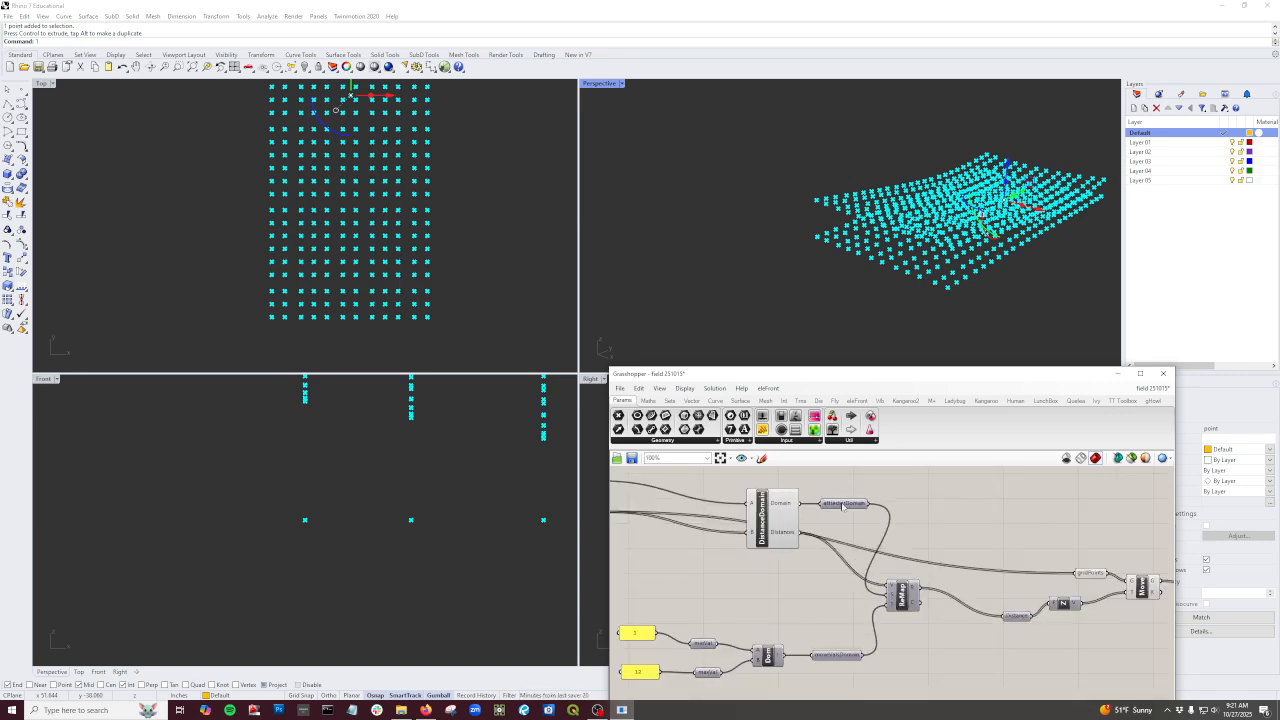
pyautogui.moveTo(843, 506)
pyautogui.scroll(3, 749, 697)
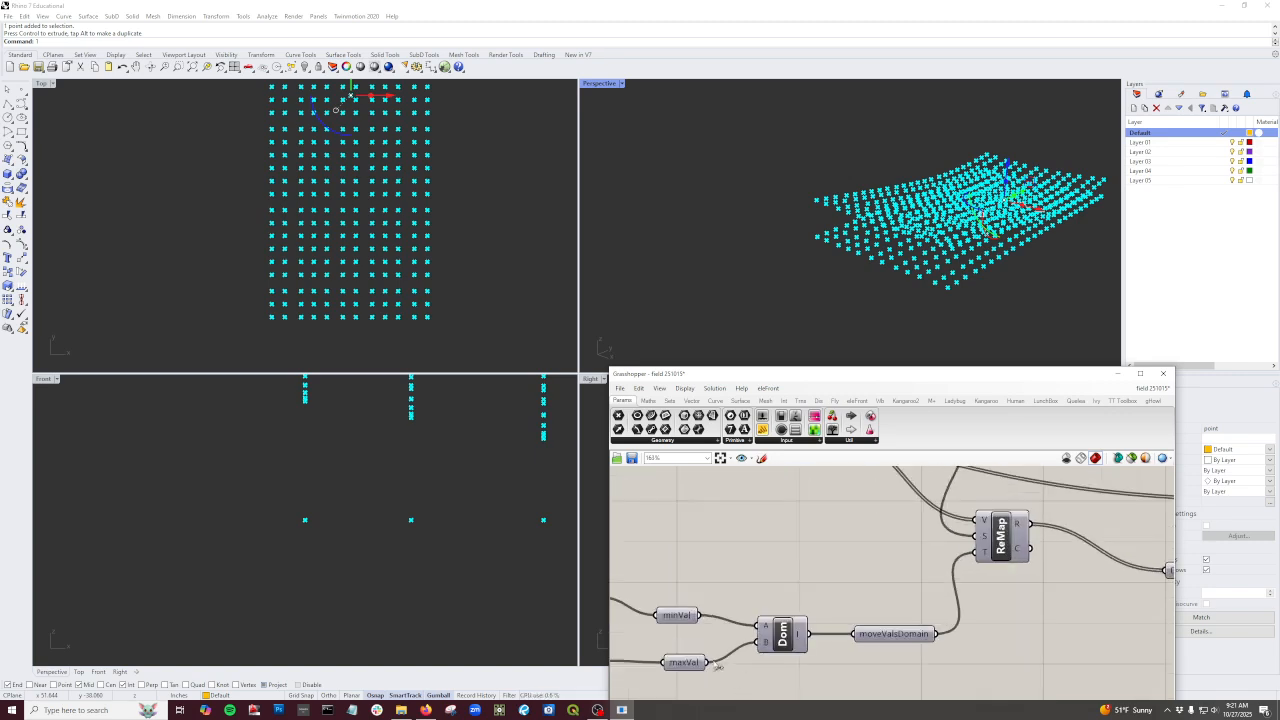
pyautogui.moveTo(749, 634); pyautogui.dragTo(757, 626)
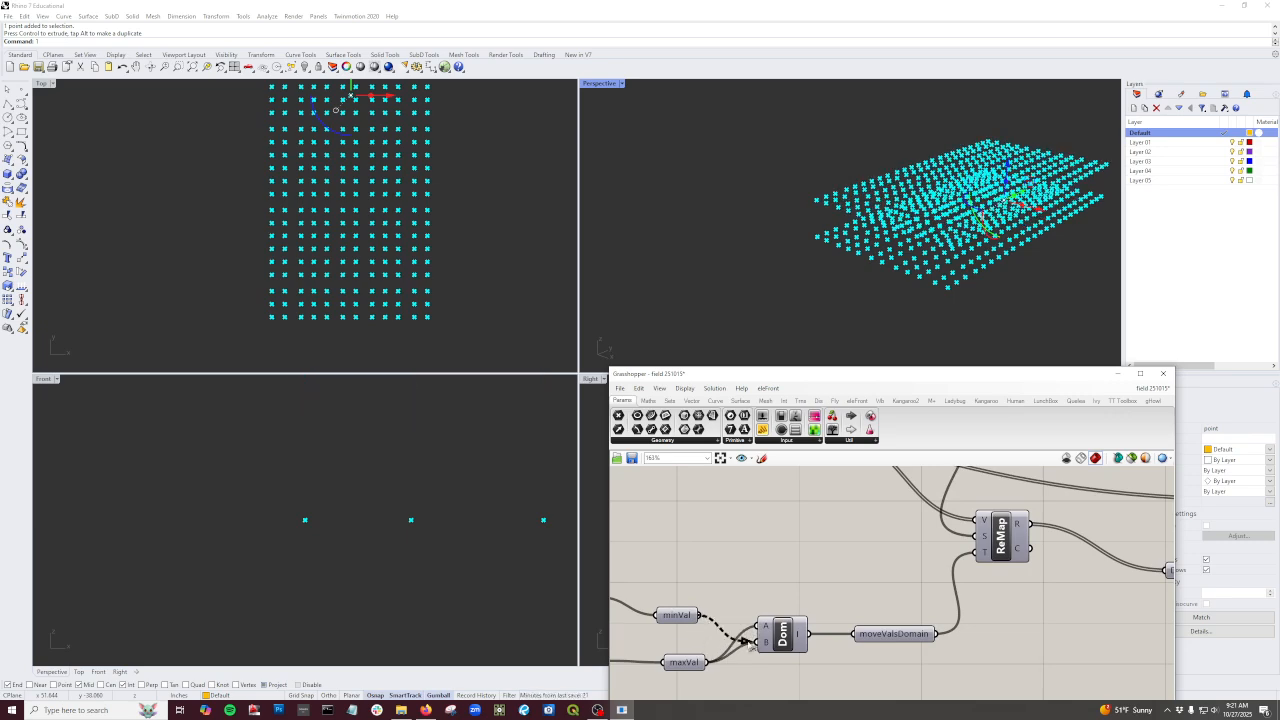
pyautogui.moveTo(959, 322); pyautogui.dragTo(973, 222, button='right')
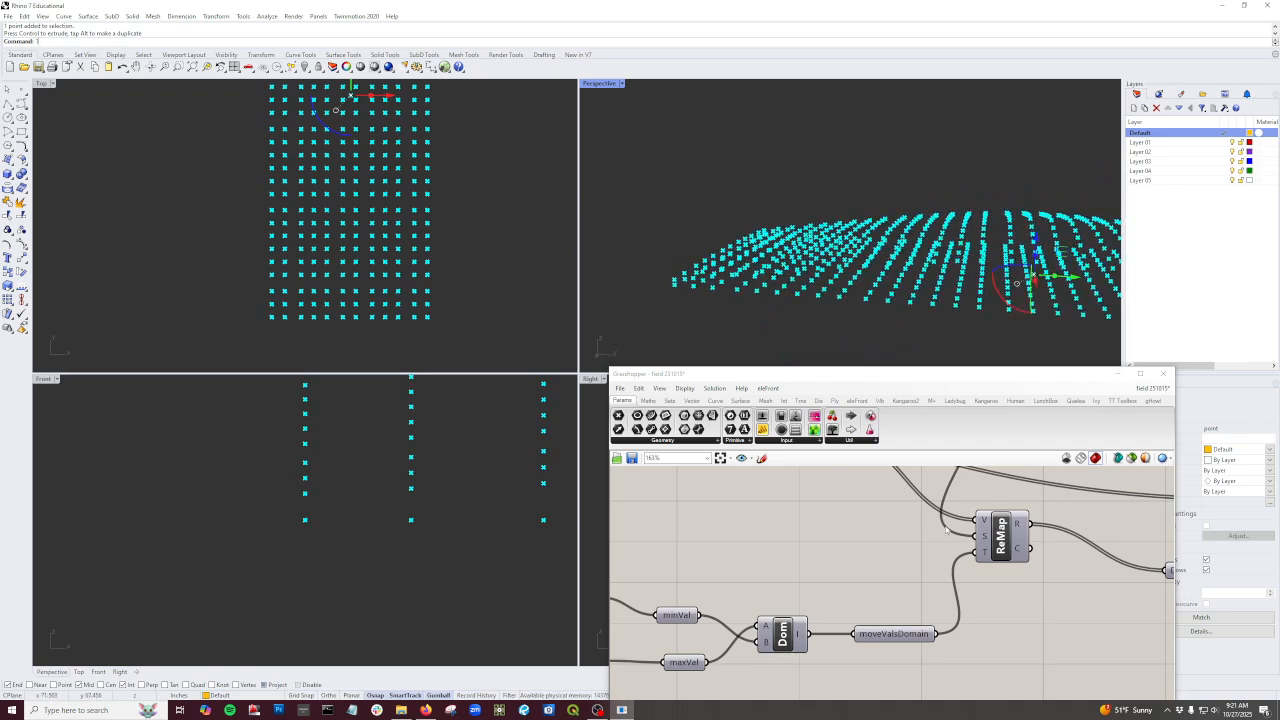
# Step: Duplicate the Point parameter after Move and wire the original into the copy
pyautogui.scroll(-5, 945, 528)
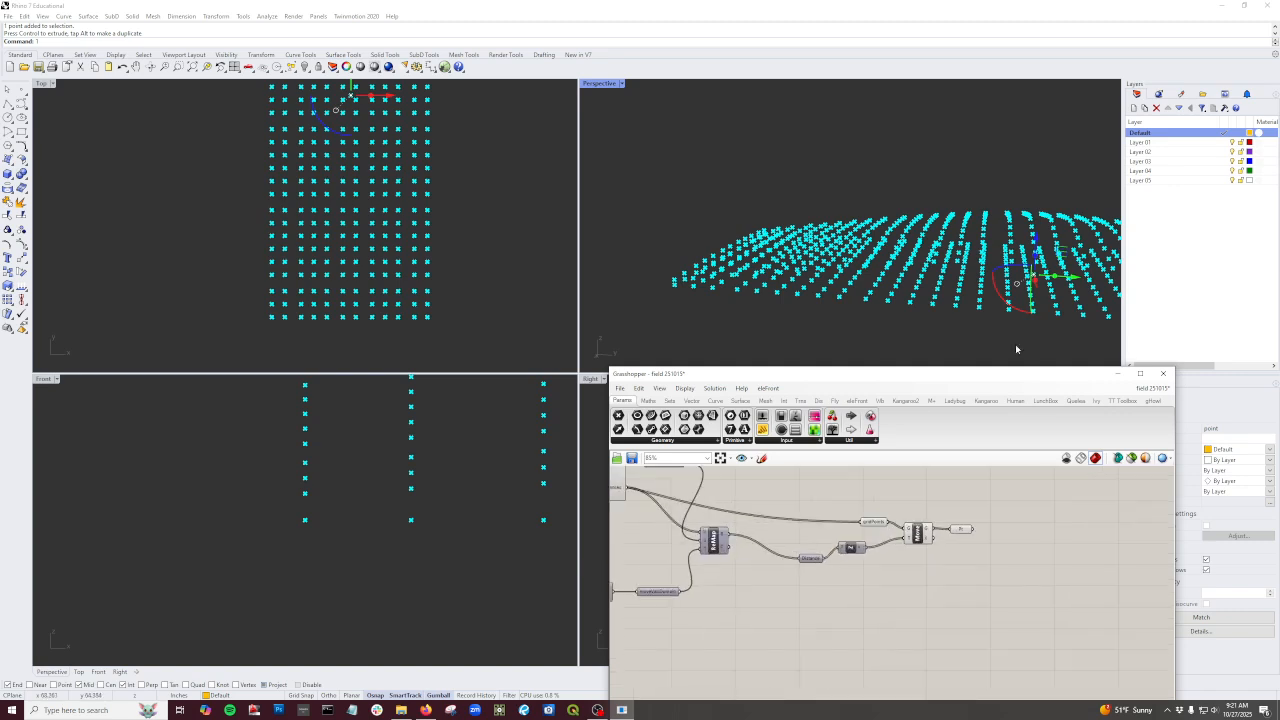
pyautogui.scroll(-2, 790, 591)
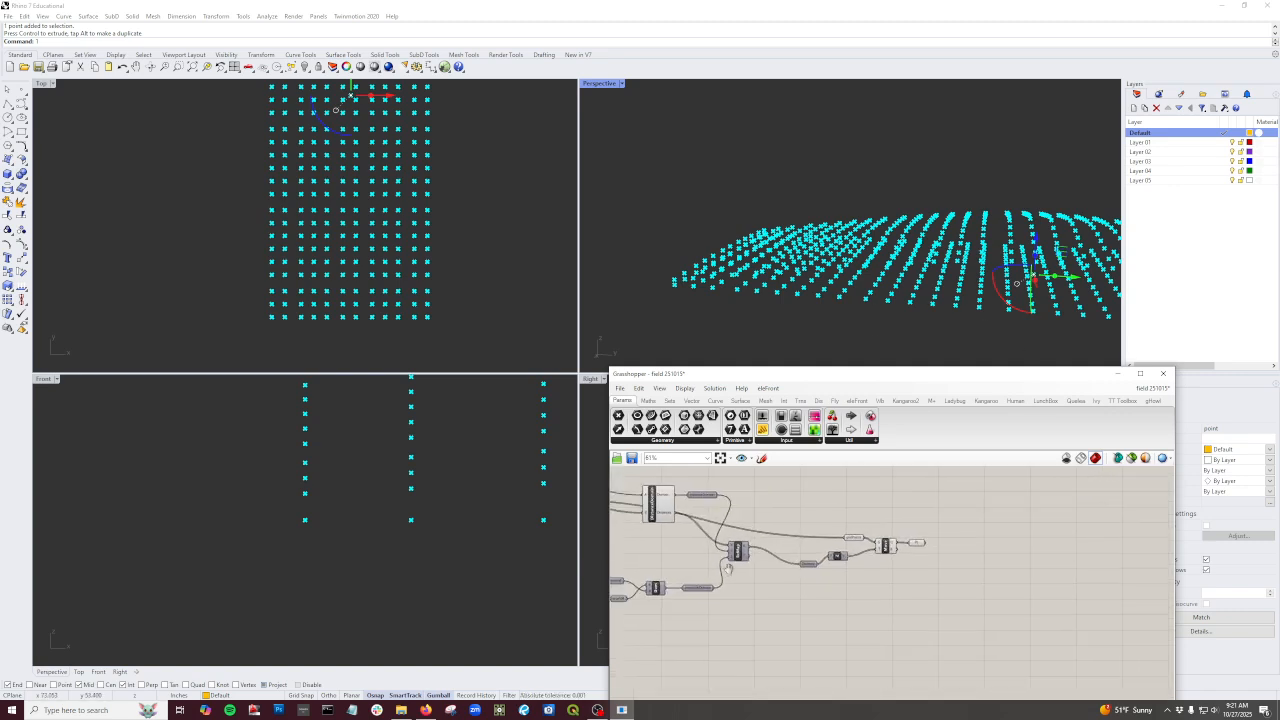
pyautogui.moveTo(640, 529); pyautogui.dragTo(690, 555, button='right')
pyautogui.scroll(4, 753, 590)
pyautogui.scroll(-2, 795, 583)
pyautogui.moveTo(1032, 590); pyautogui.dragTo(776, 567, button='right')
pyautogui.scroll(2, 838, 531)
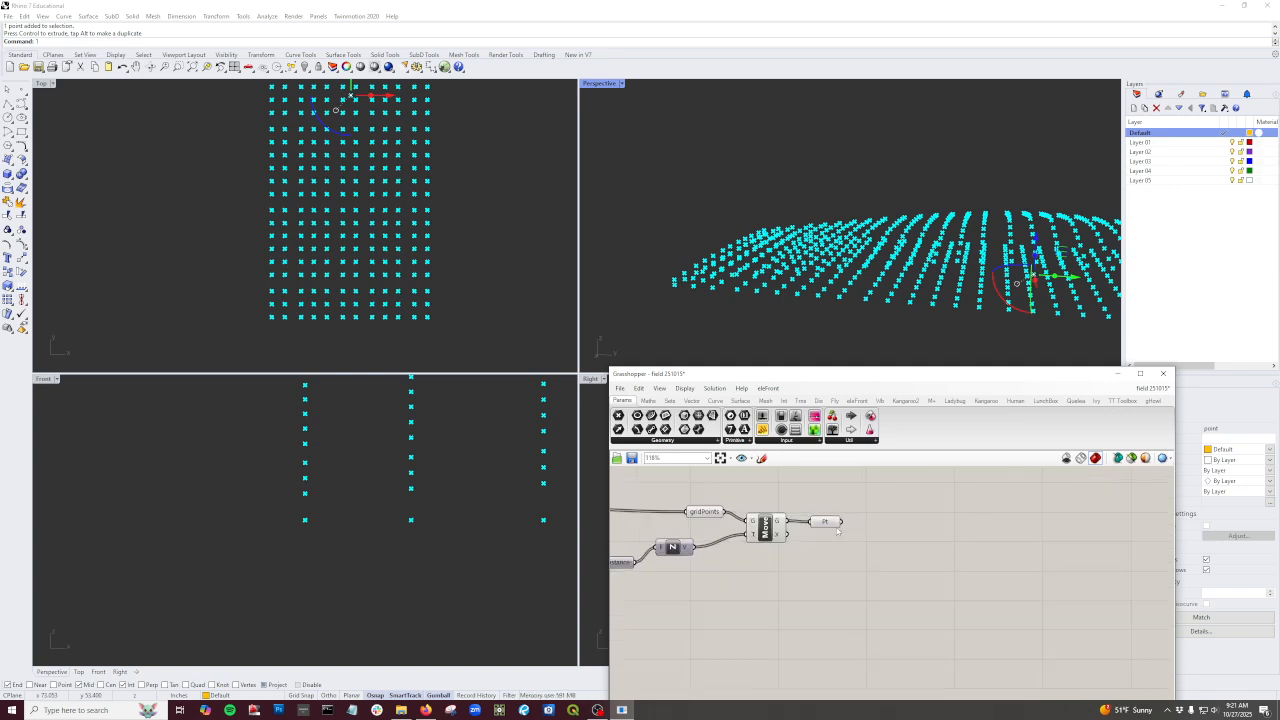
pyautogui.click(827, 525)
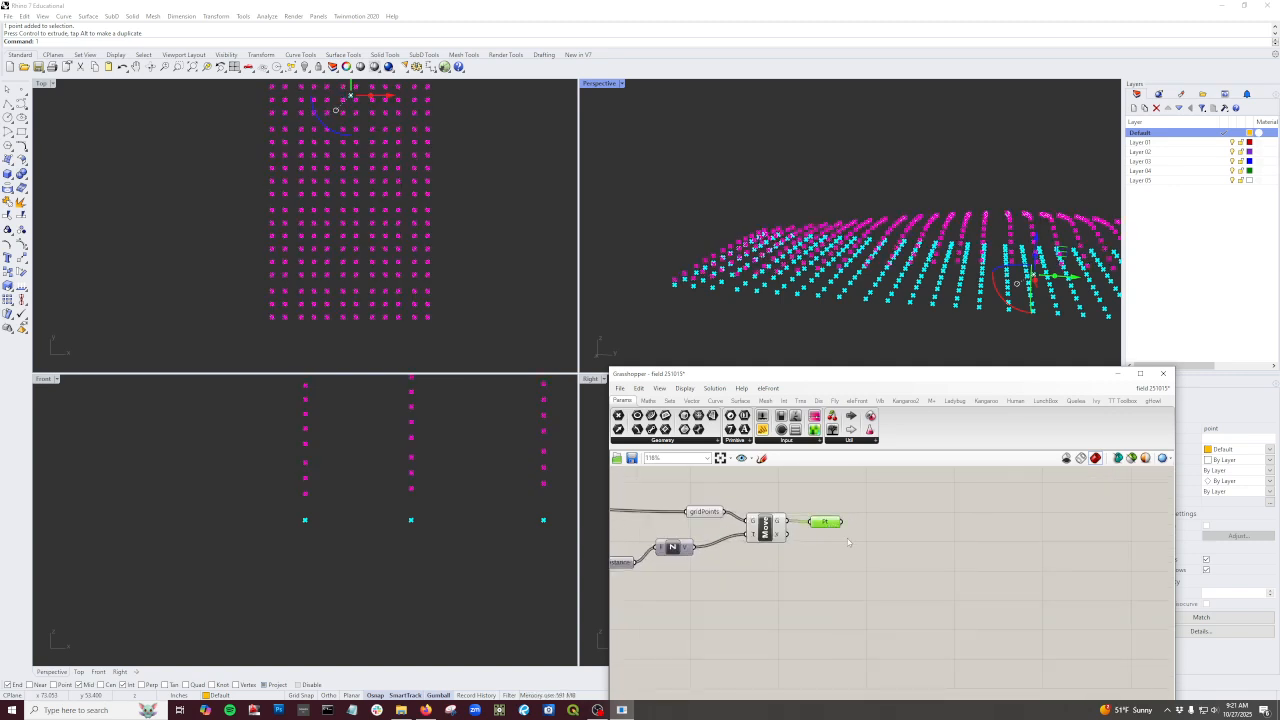
pyautogui.keyDown('alt'); pyautogui.moveTo(831, 528); pyautogui.dragTo(941, 538); pyautogui.keyUp('alt')
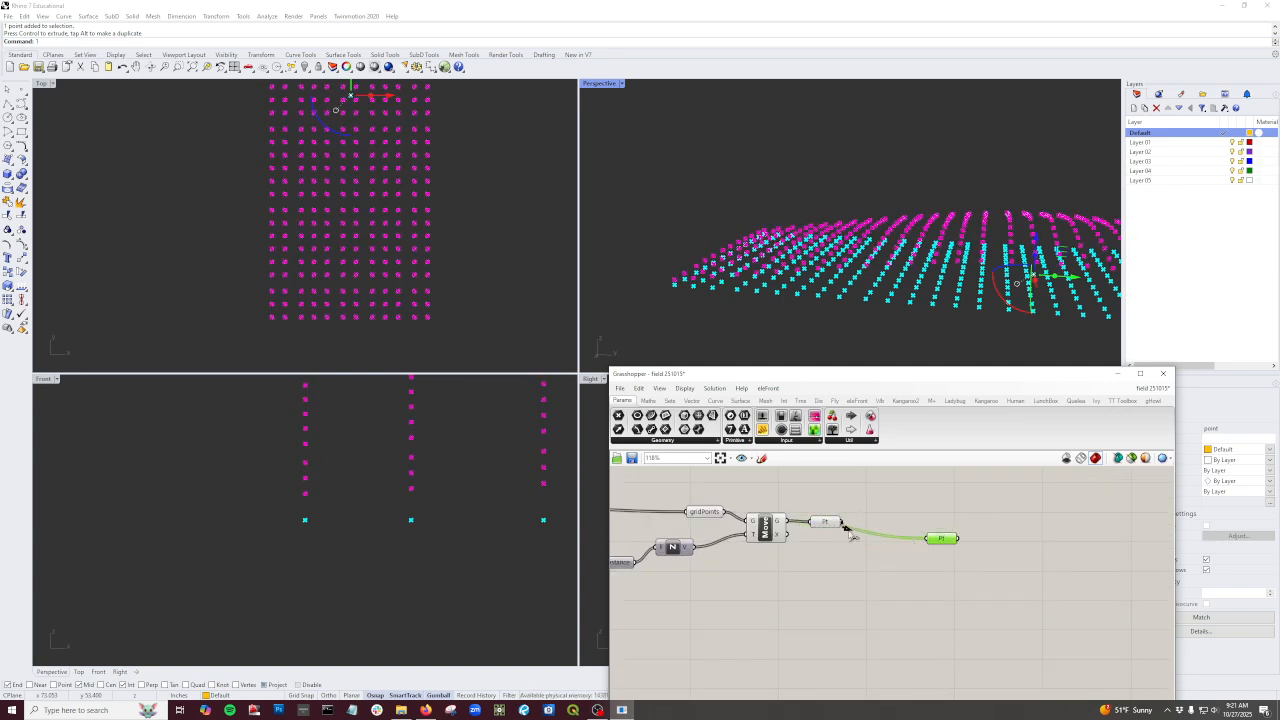
pyautogui.moveTo(841, 522); pyautogui.dragTo(925, 542)
# Step: Group the components from the attractor and grid inputs through the first output Point parameter into a cluster
pyautogui.scroll(-5, 943, 585)
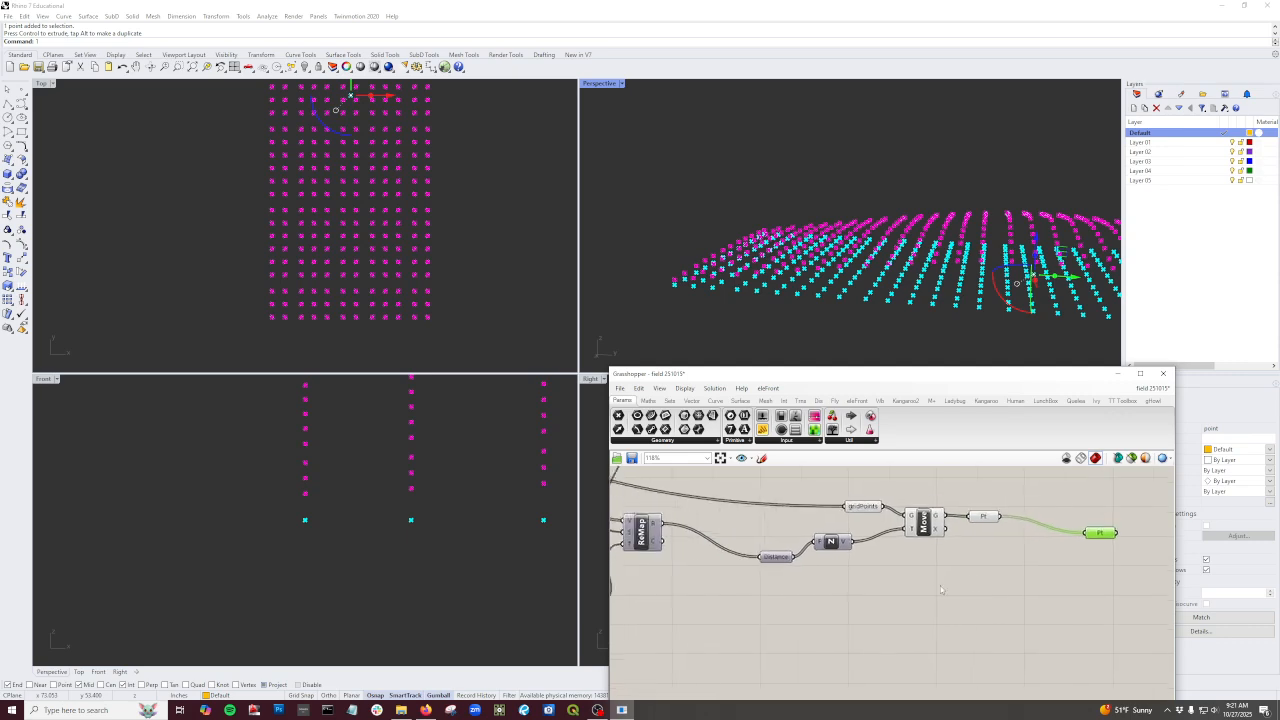
pyautogui.click(970, 648)
pyautogui.moveTo(970, 648); pyautogui.dragTo(756, 557)
pyautogui.scroll(4, 815, 495)
pyautogui.scroll(-2, 865, 565)
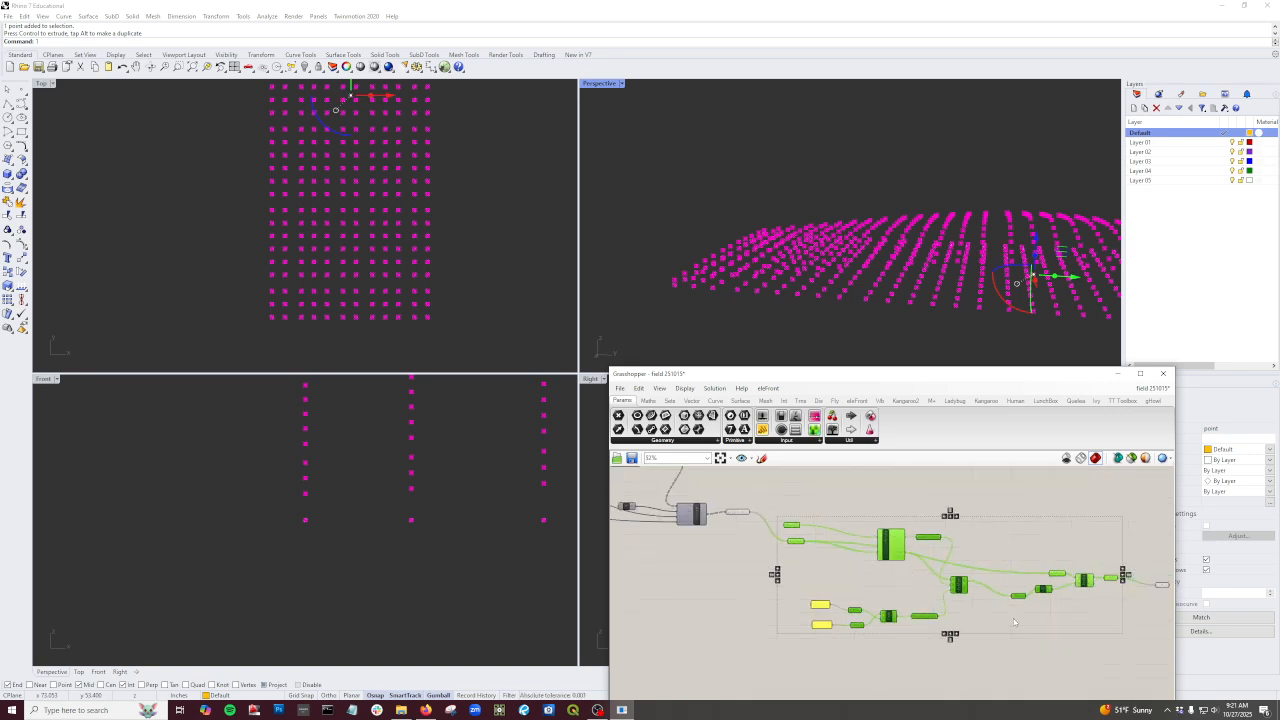
pyautogui.moveTo(1030, 633); pyautogui.dragTo(912, 616, button='right')
pyautogui.middleClick(901, 598)
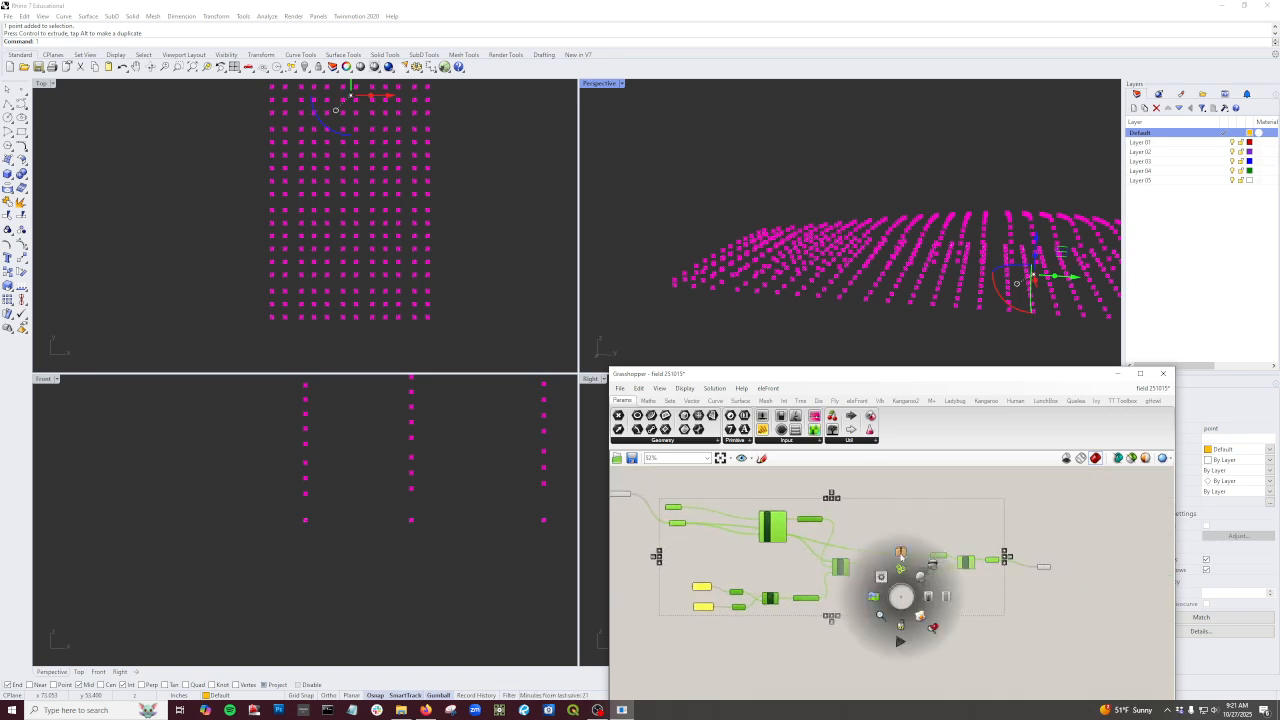
pyautogui.click(900, 553)
# Step: Rename the new cluster as ShiftPoints
pyautogui.scroll(4, 835, 555)
pyautogui.rightClick(840, 545)
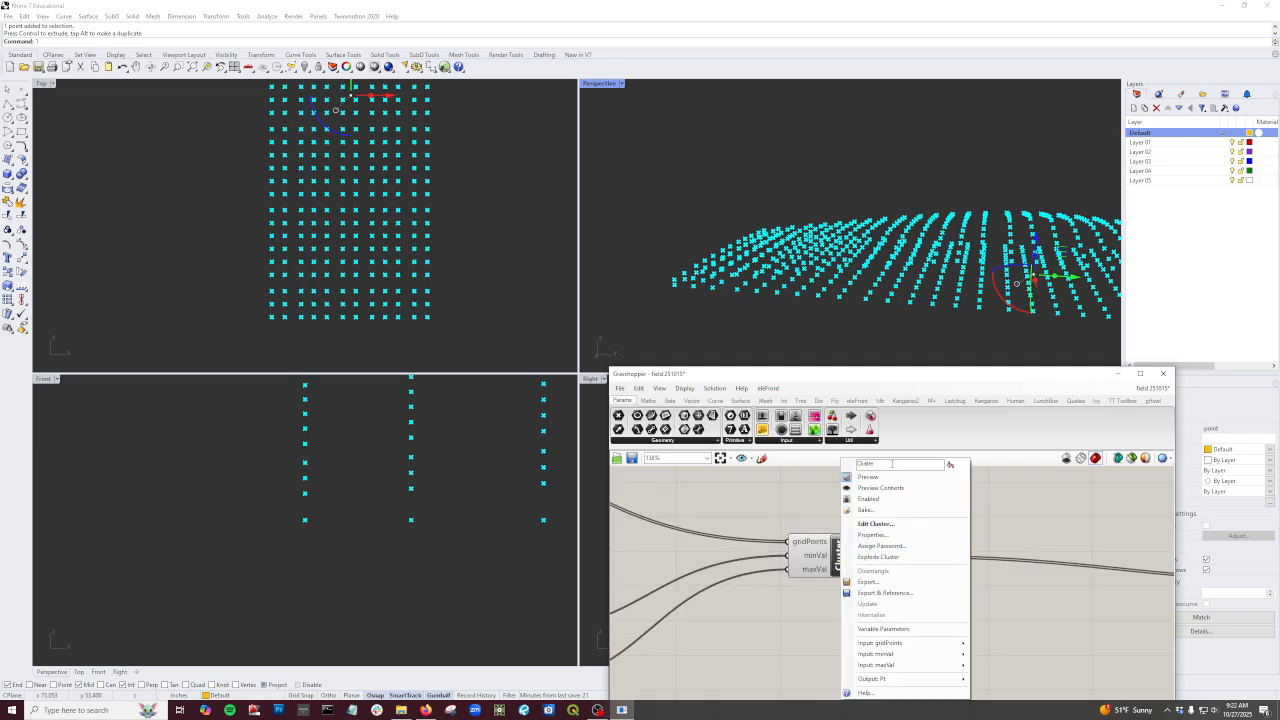
pyautogui.write('ShiftPoints')
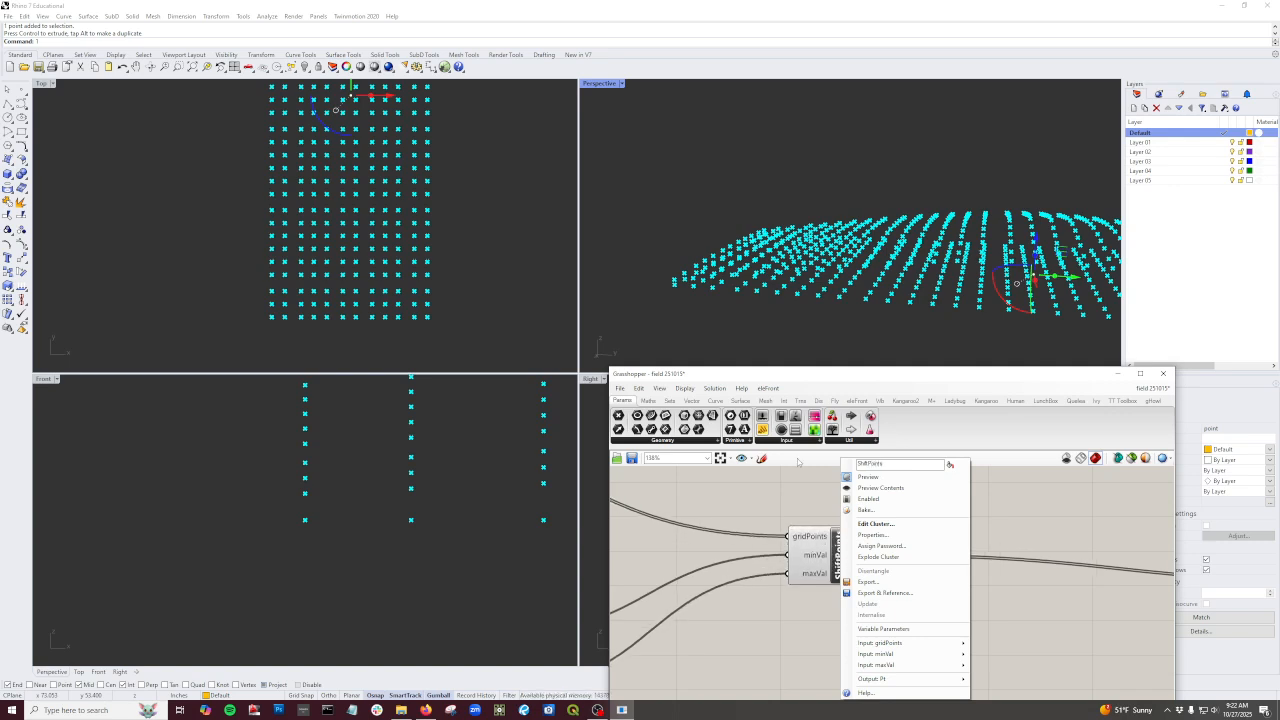
pyautogui.press('Return')
# Step: Move the two value panels and the output Point parameter closer to the ShiftPoints cluster
pyautogui.scroll(-5, 810, 570)
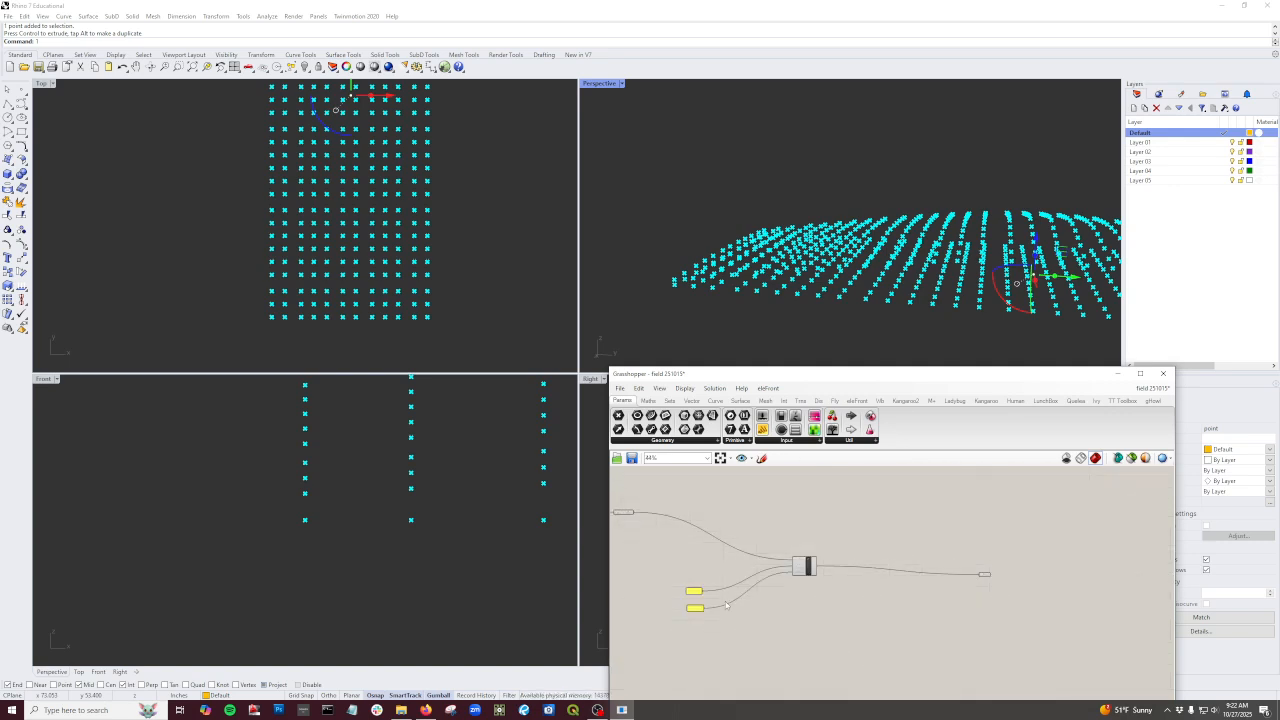
pyautogui.moveTo(705, 647); pyautogui.dragTo(678, 574)
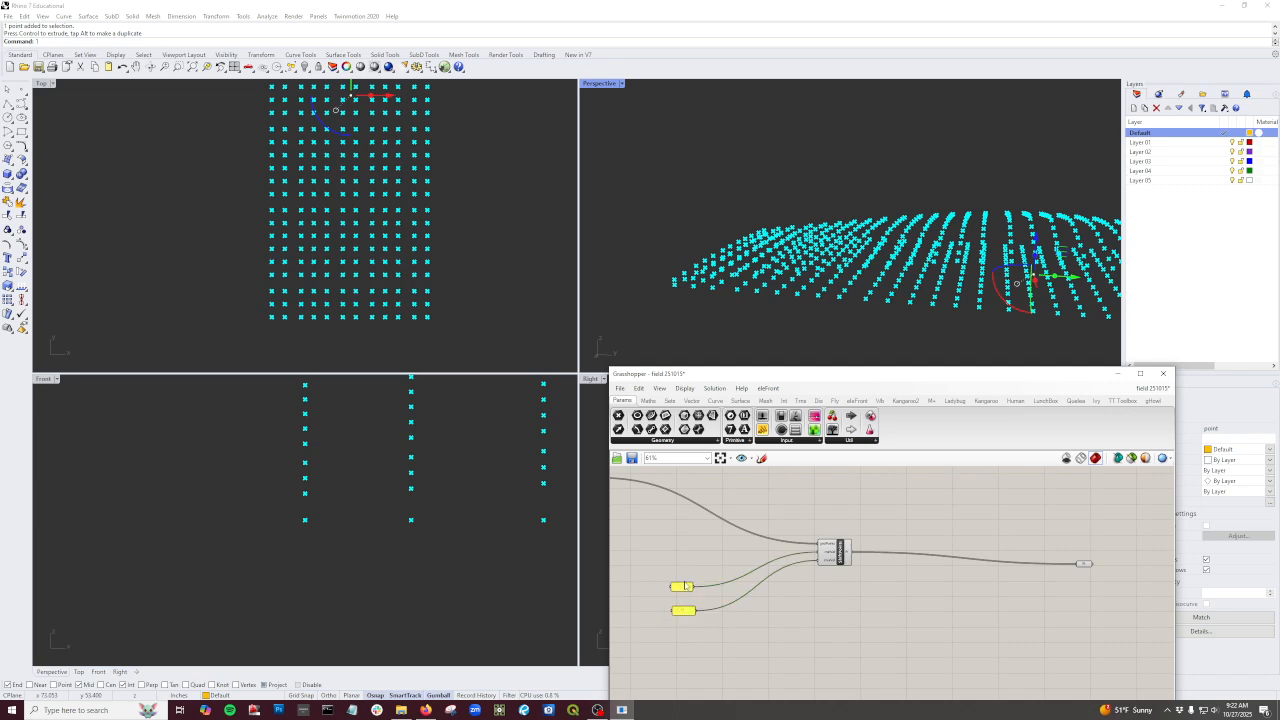
pyautogui.moveTo(717, 648); pyautogui.dragTo(662, 572)
pyautogui.moveTo(686, 615); pyautogui.dragTo(694, 585)
pyautogui.moveTo(1087, 570); pyautogui.dragTo(888, 561)
pyautogui.click(420, 229)
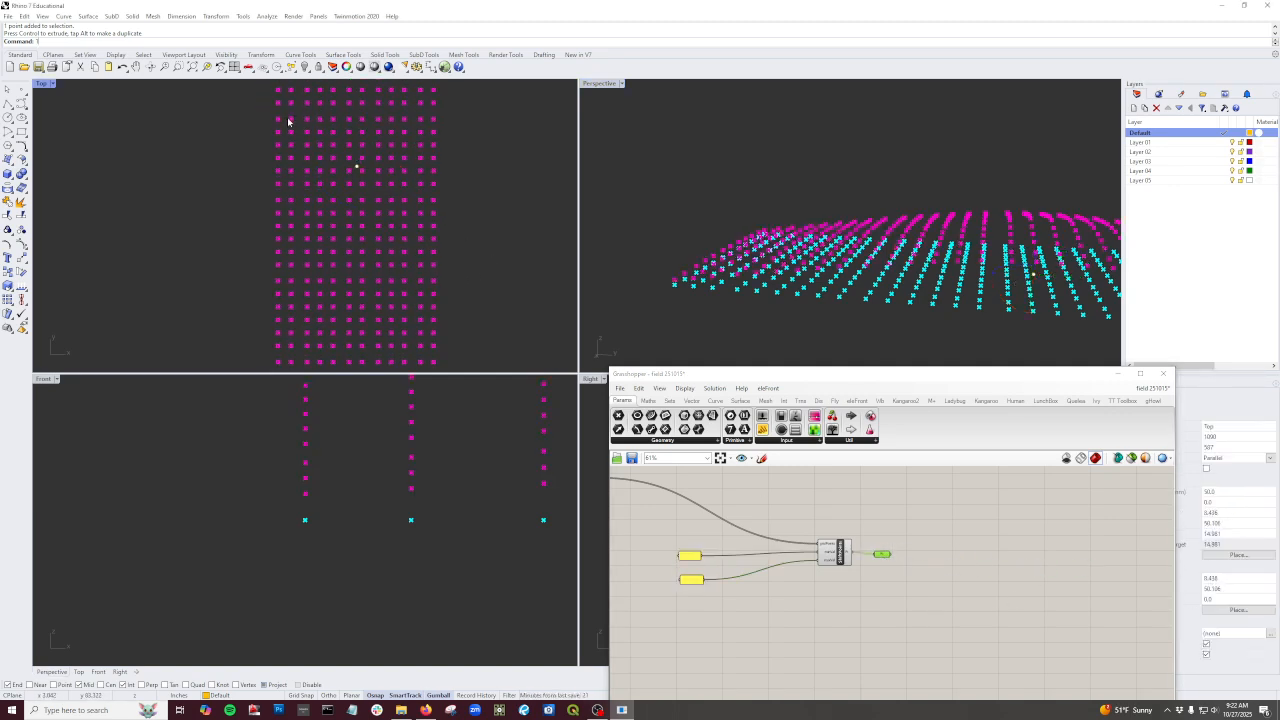
pyautogui.moveTo(288, 121); pyautogui.dragTo(400, 202)
pyautogui.write('c')
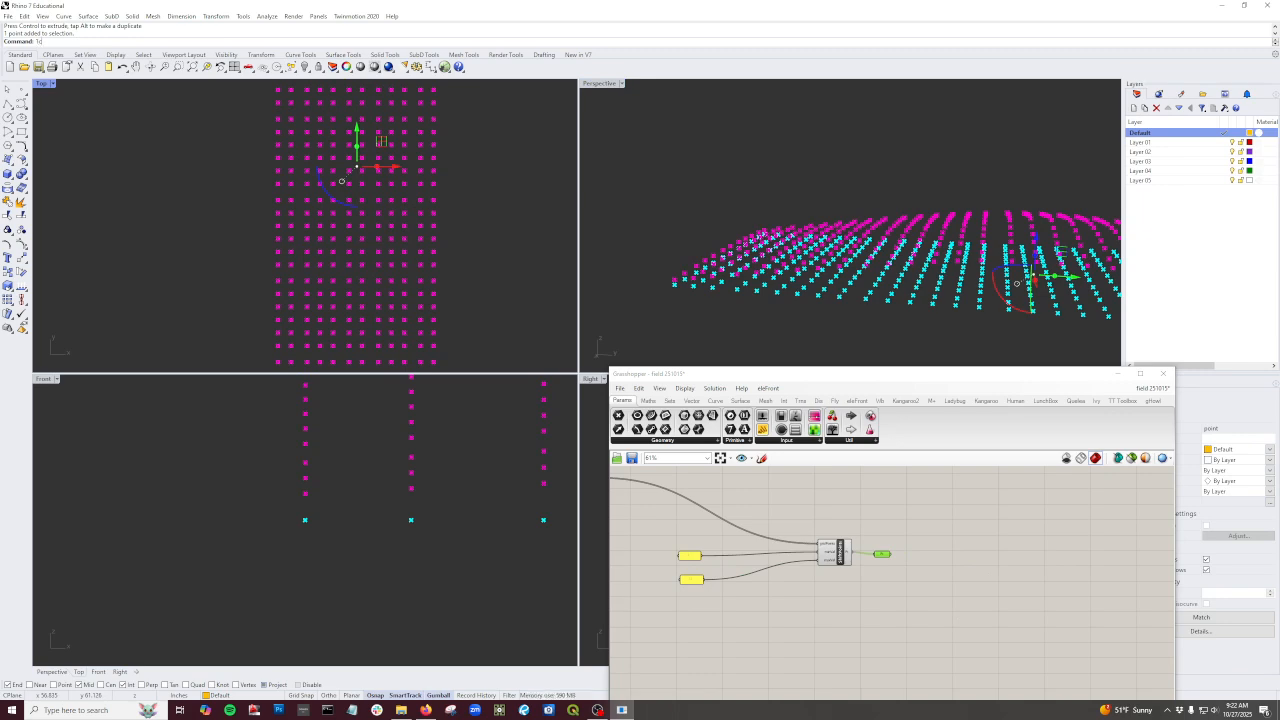
pyautogui.write('op')
pyautogui.press('Escape')
pyautogui.press('Escape')
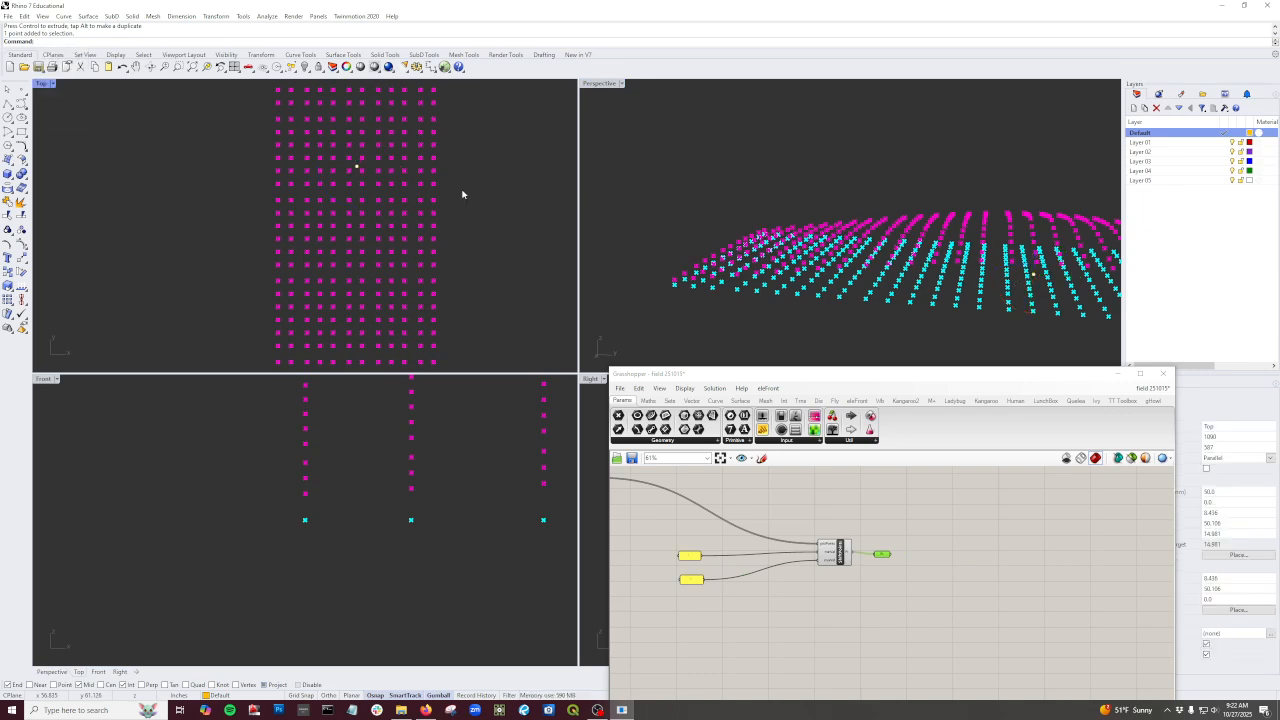
# Step: Copy the attractor point in the Top view to a second position near the lower end of the grid
pyautogui.write('cop')
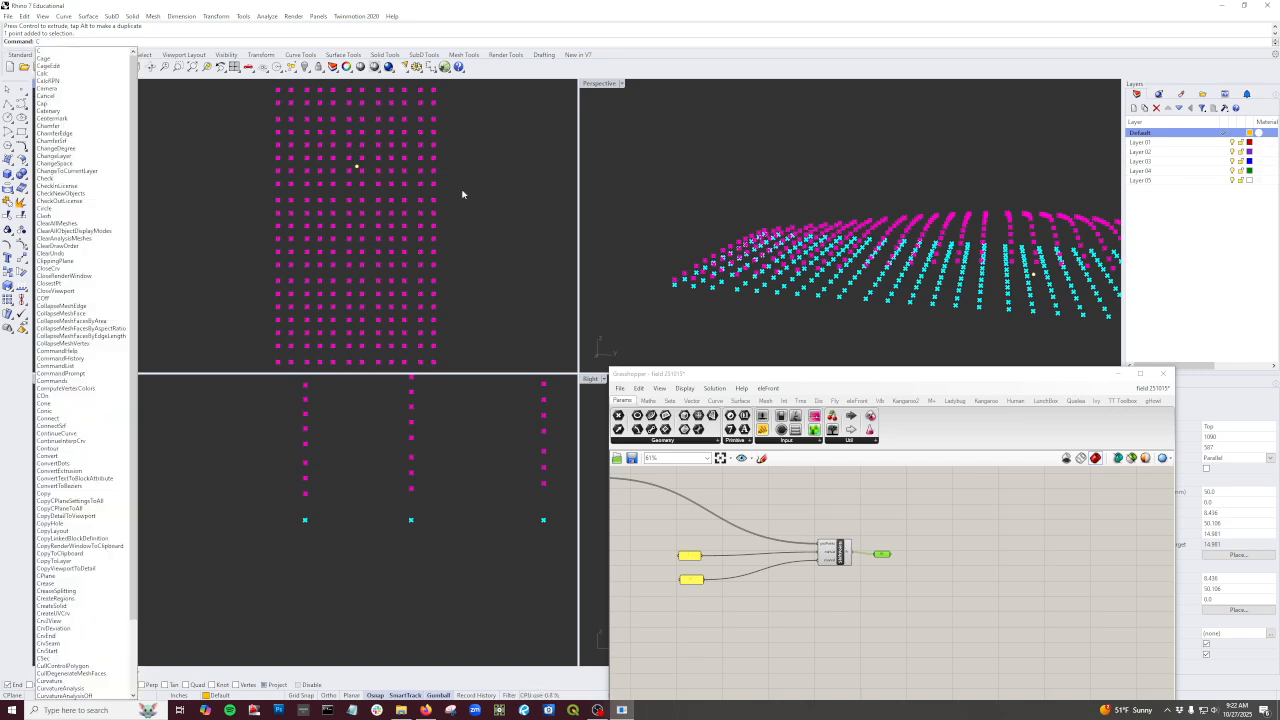
pyautogui.write('y')
pyautogui.press('Return')
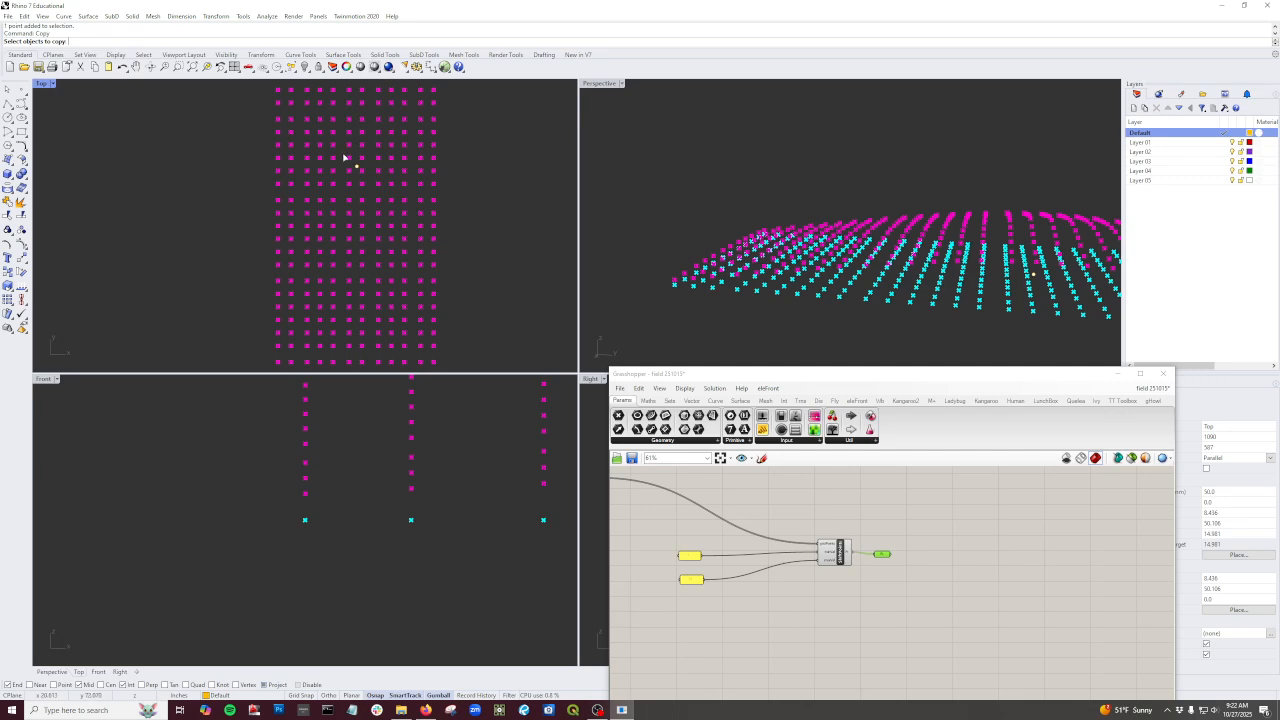
pyautogui.click(491, 174)
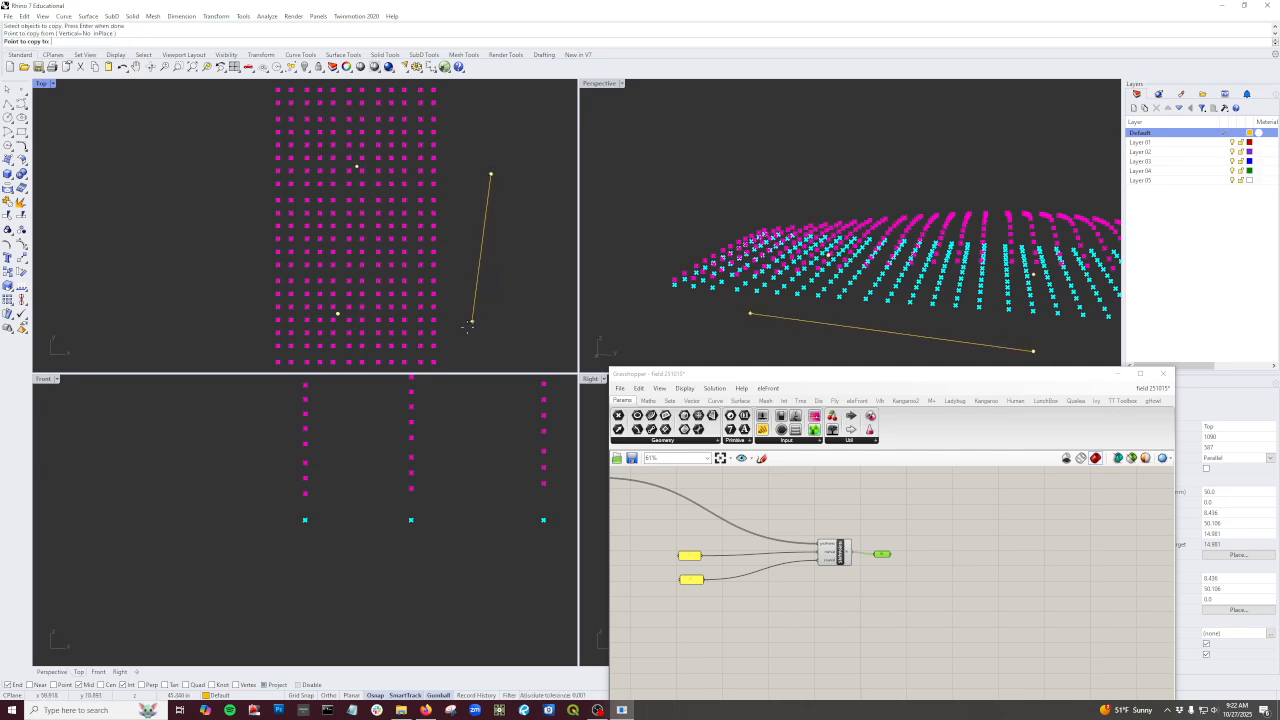
pyautogui.click(465, 327)
pyautogui.rightClick(620, 335)
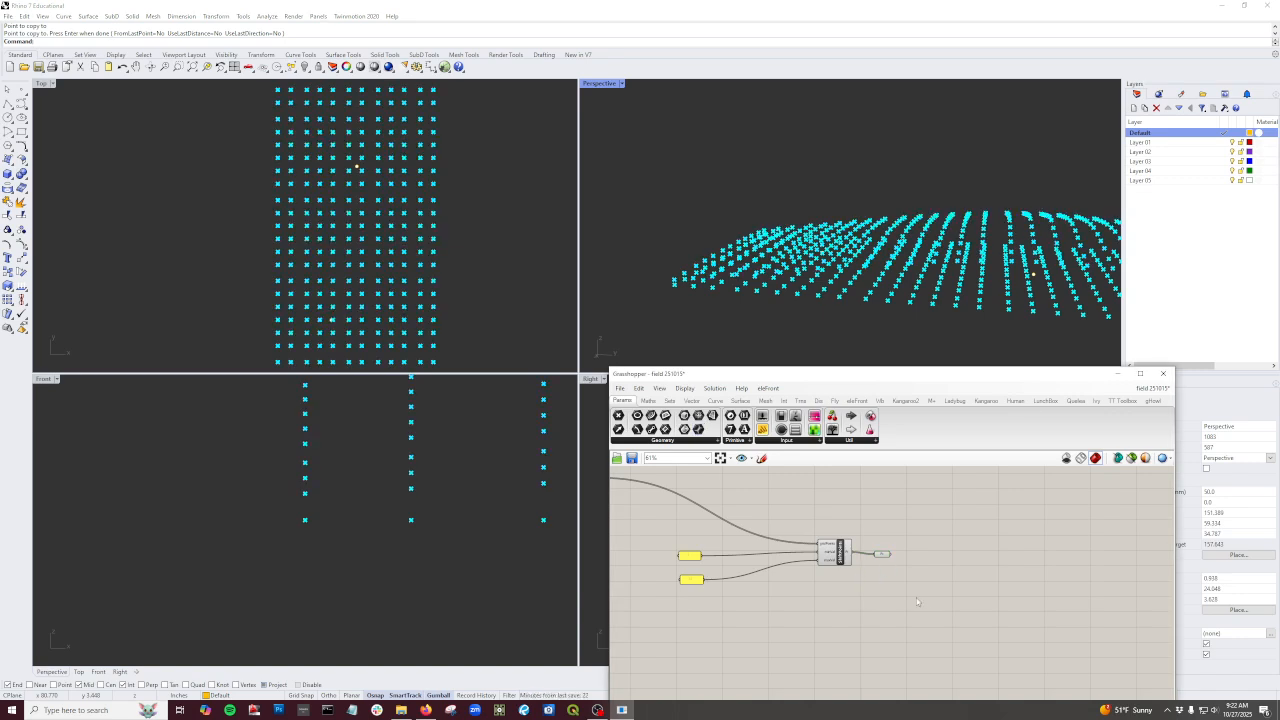
# Step: Duplicate the ShiftPoints cluster with its two value panels and output Point parameter, placing the copy below the original
pyautogui.moveTo(926, 651); pyautogui.dragTo(663, 523)
pyautogui.moveTo(907, 586); pyautogui.dragTo(934, 572, button='right')
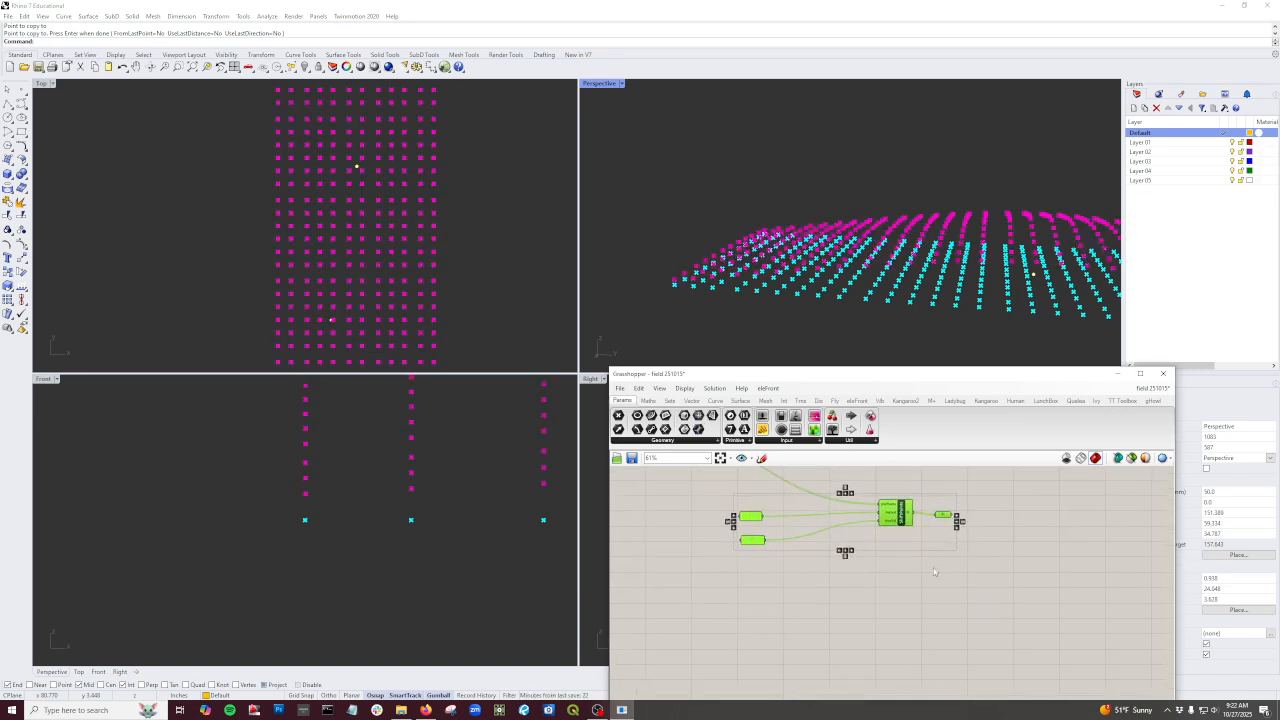
pyautogui.hotkey('ctrl', 'c')
pyautogui.hotkey('ctrl', 'v')
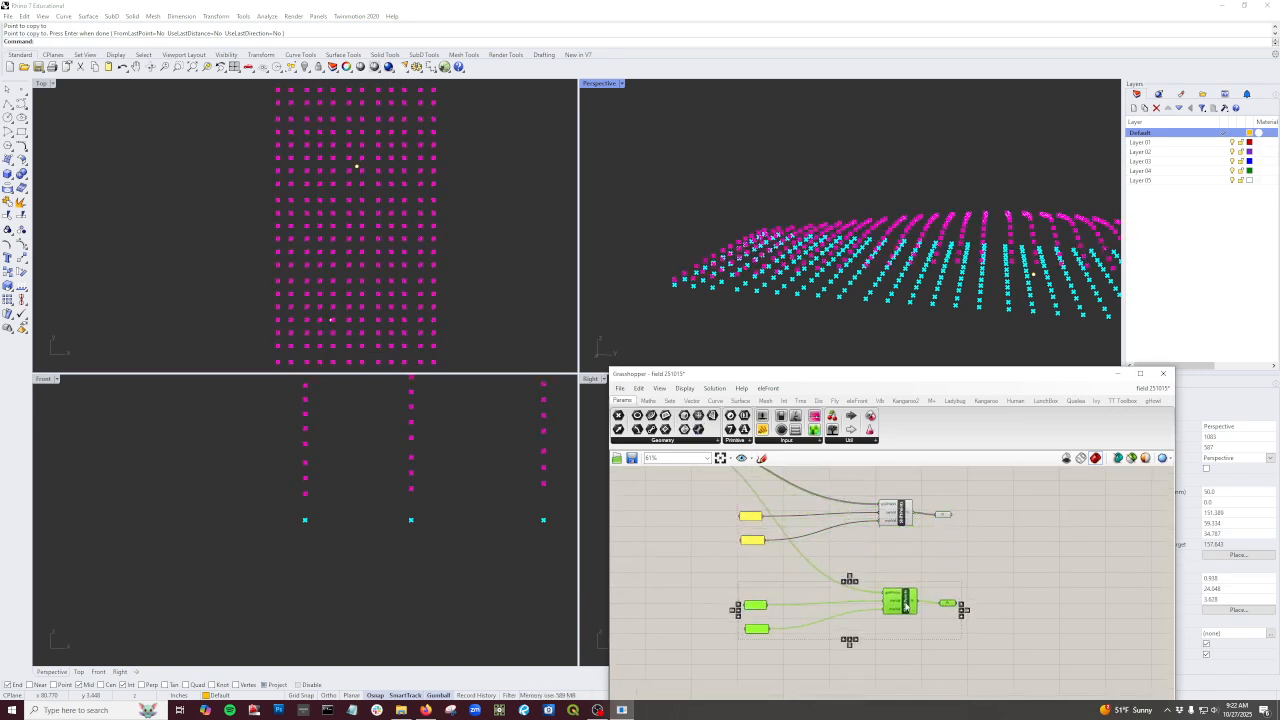
pyautogui.click(964, 564)
# Step: Add a Point parameter named attractor2 and reference the second attractor point near the lower end of the grid in the Top view
pyautogui.click(619, 416)
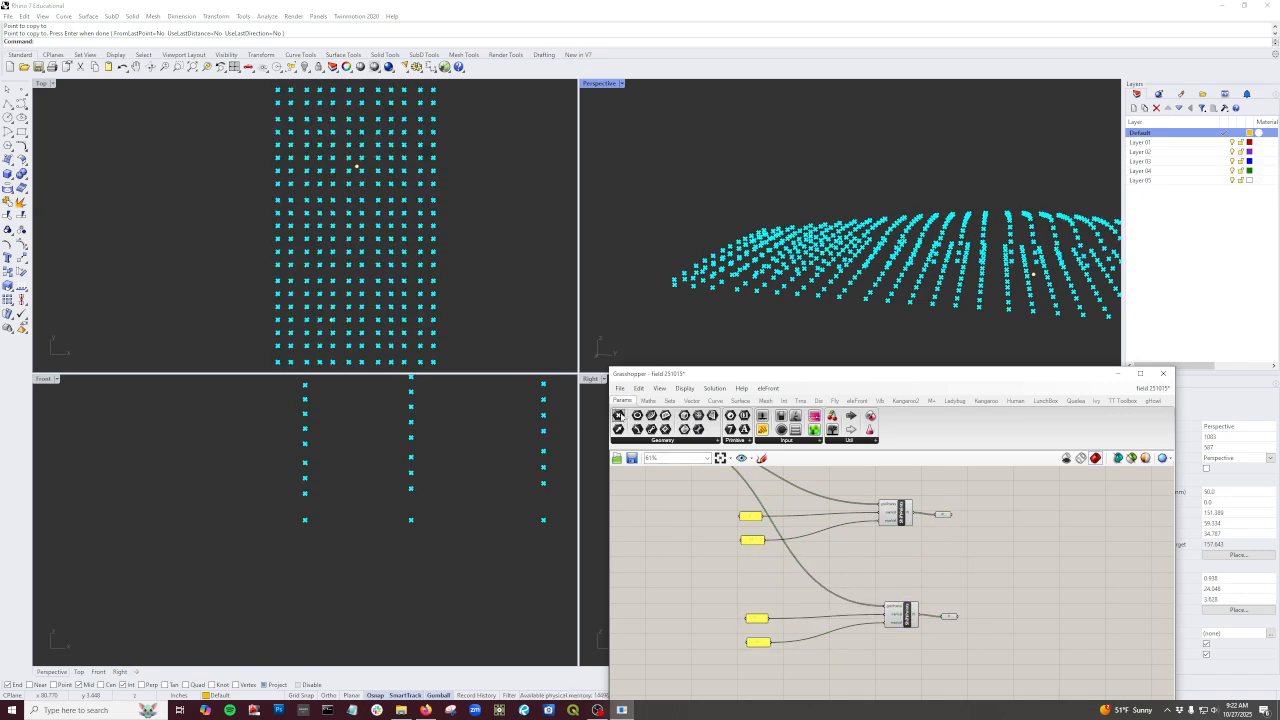
pyautogui.scroll(1, 706, 583)
pyautogui.click(718, 578)
pyautogui.rightClick(718, 579)
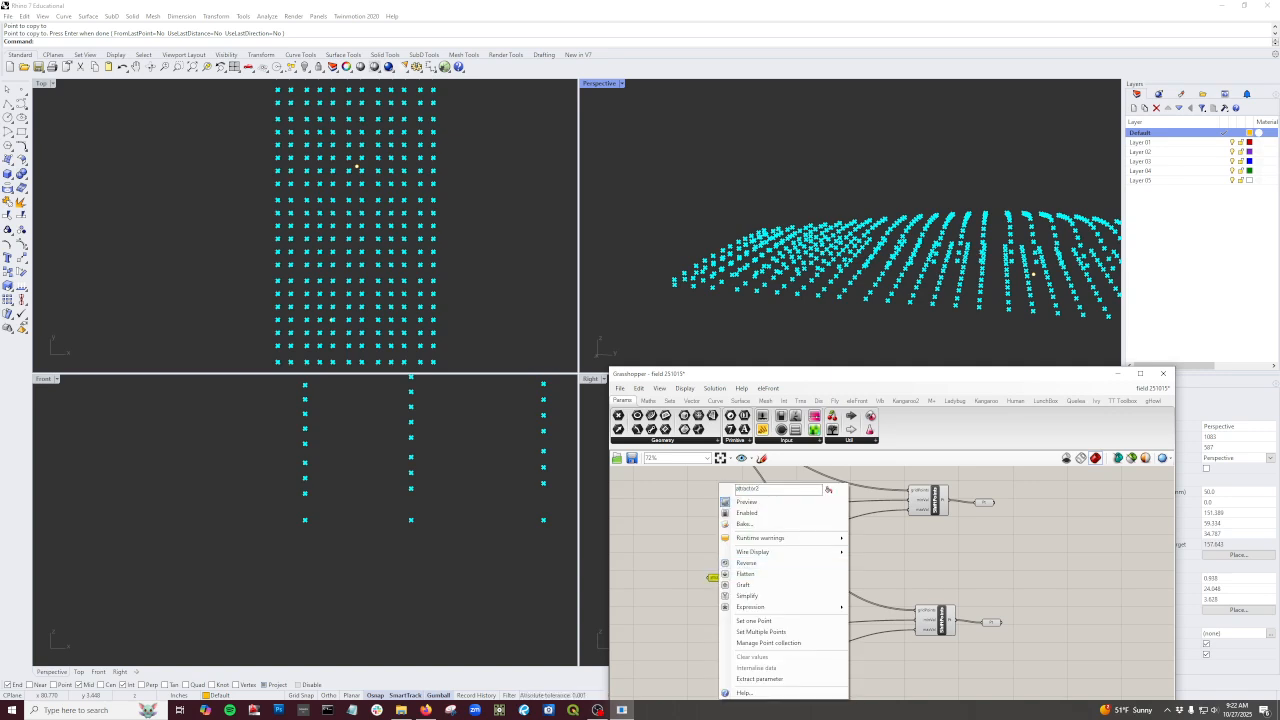
pyautogui.press('Return')
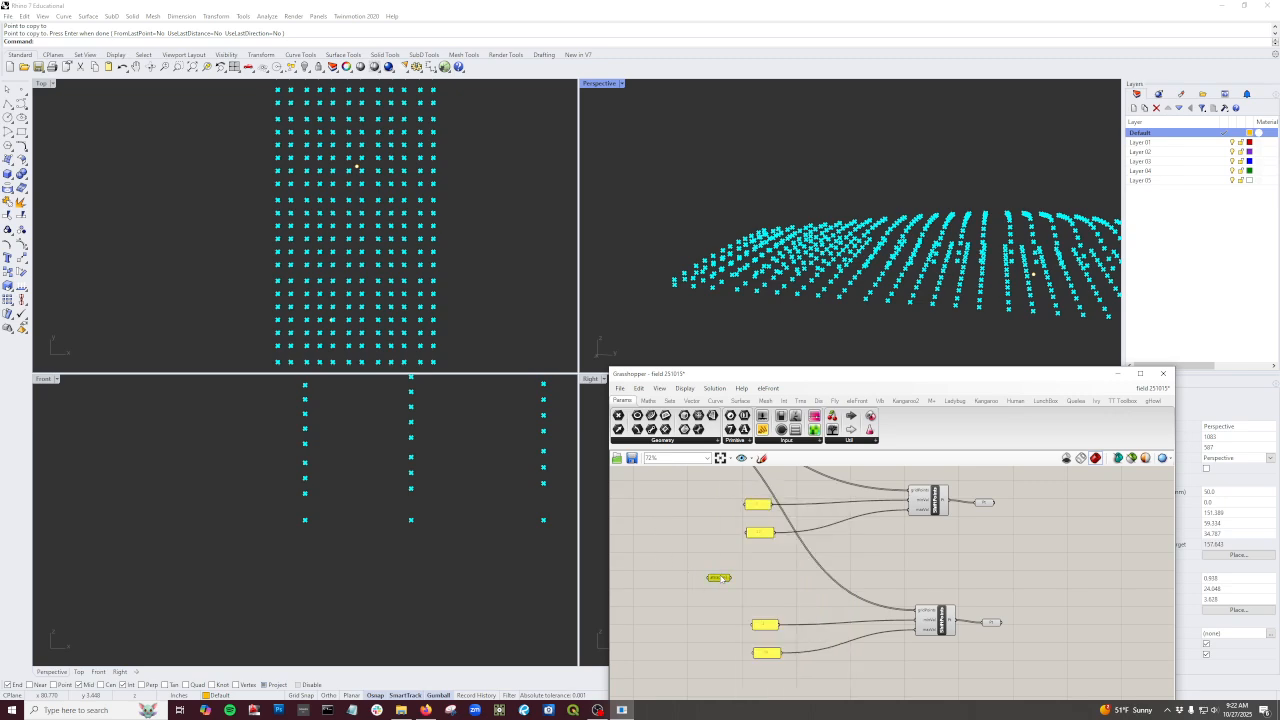
pyautogui.rightClick(719, 580)
pyautogui.click(760, 620)
pyautogui.moveTo(350, 332); pyautogui.dragTo(226, 245)
pyautogui.scroll(2, 730, 571)
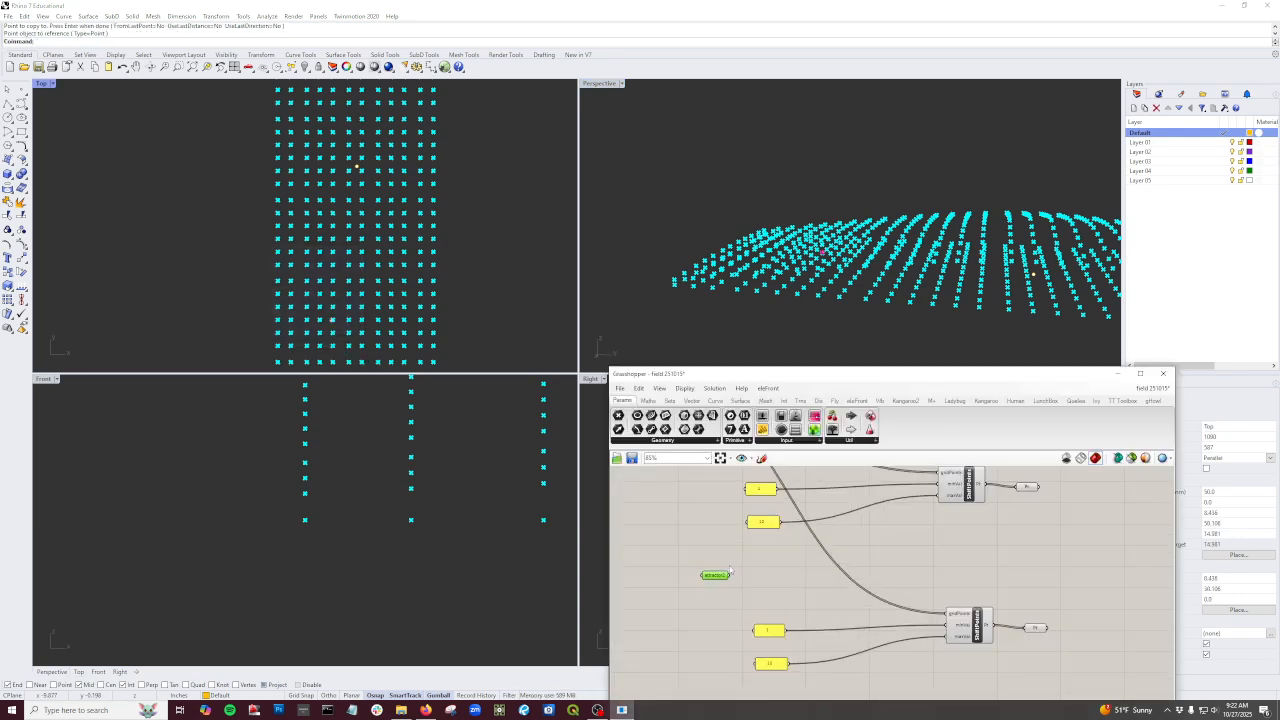
# Step: Open the original ShiftPoints cluster for editing
pyautogui.moveTo(936, 552); pyautogui.dragTo(894, 621, button='right')
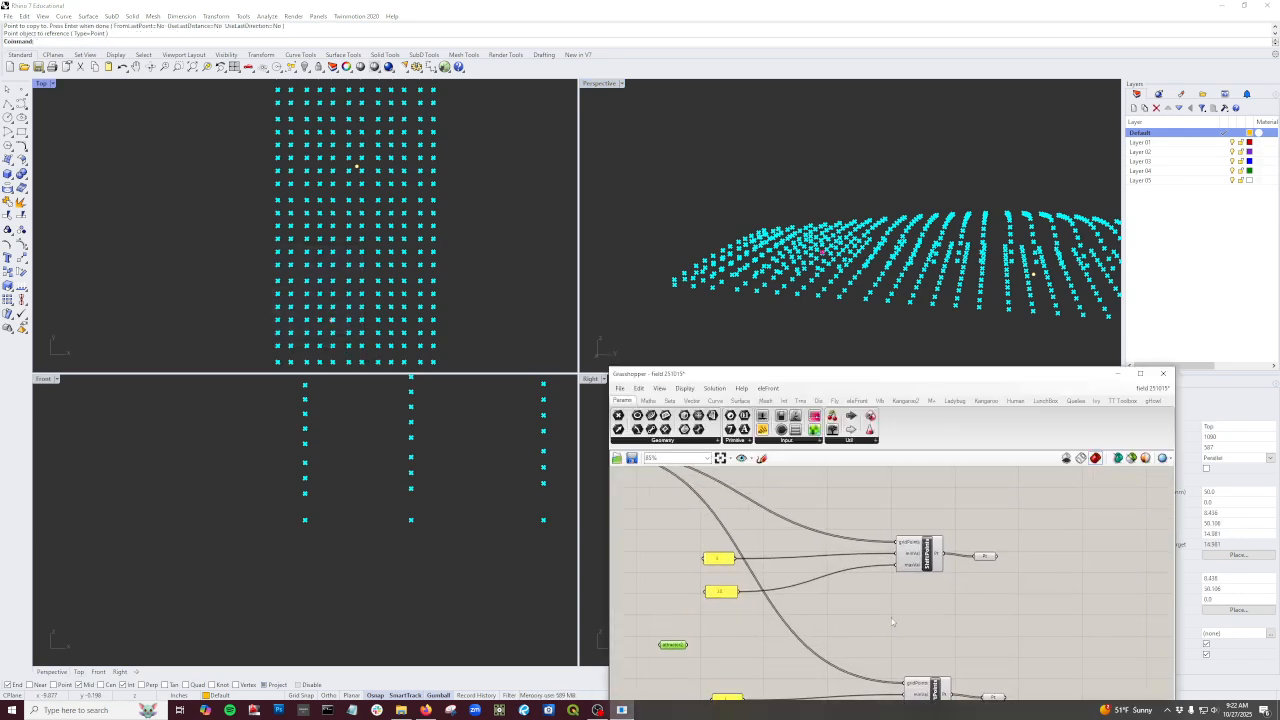
pyautogui.scroll(-3, 890, 612)
pyautogui.scroll(3, 690, 533)
pyautogui.scroll(-2, 960, 587)
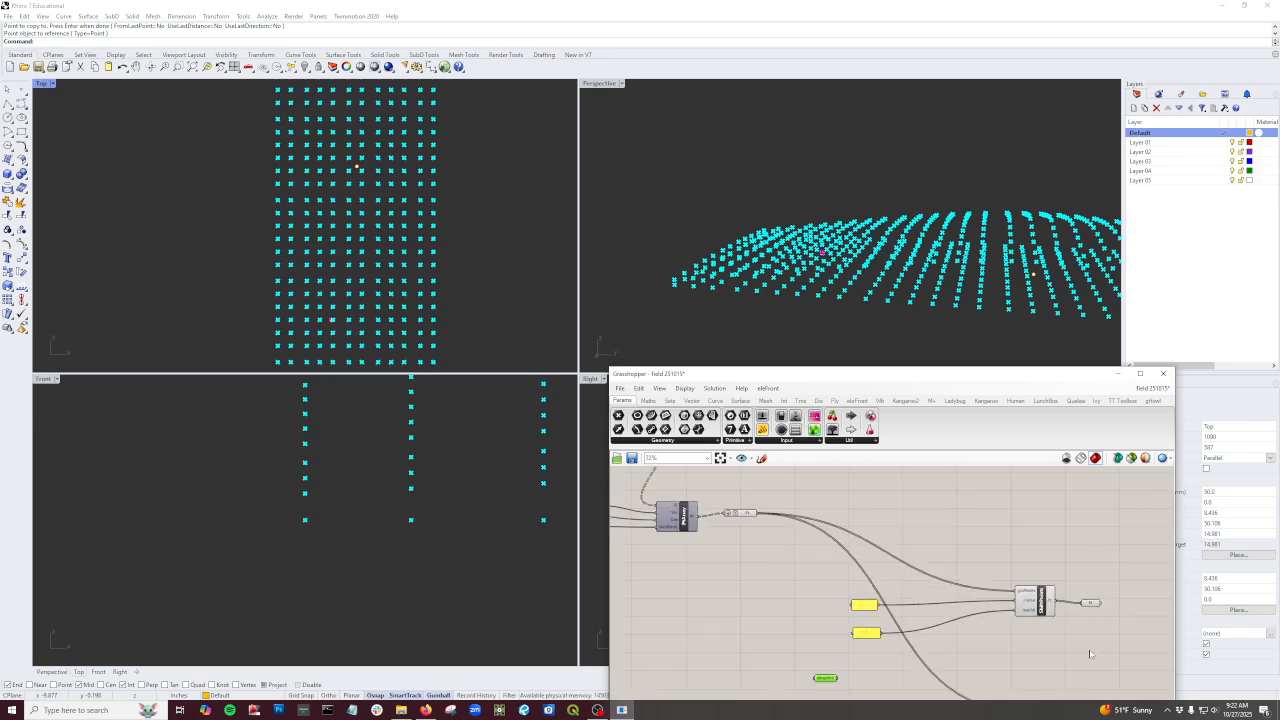
pyautogui.moveTo(1026, 627); pyautogui.dragTo(906, 577, button='right')
pyautogui.scroll(4, 915, 550)
pyautogui.click(927, 540)
pyautogui.doubleClick(927, 540)
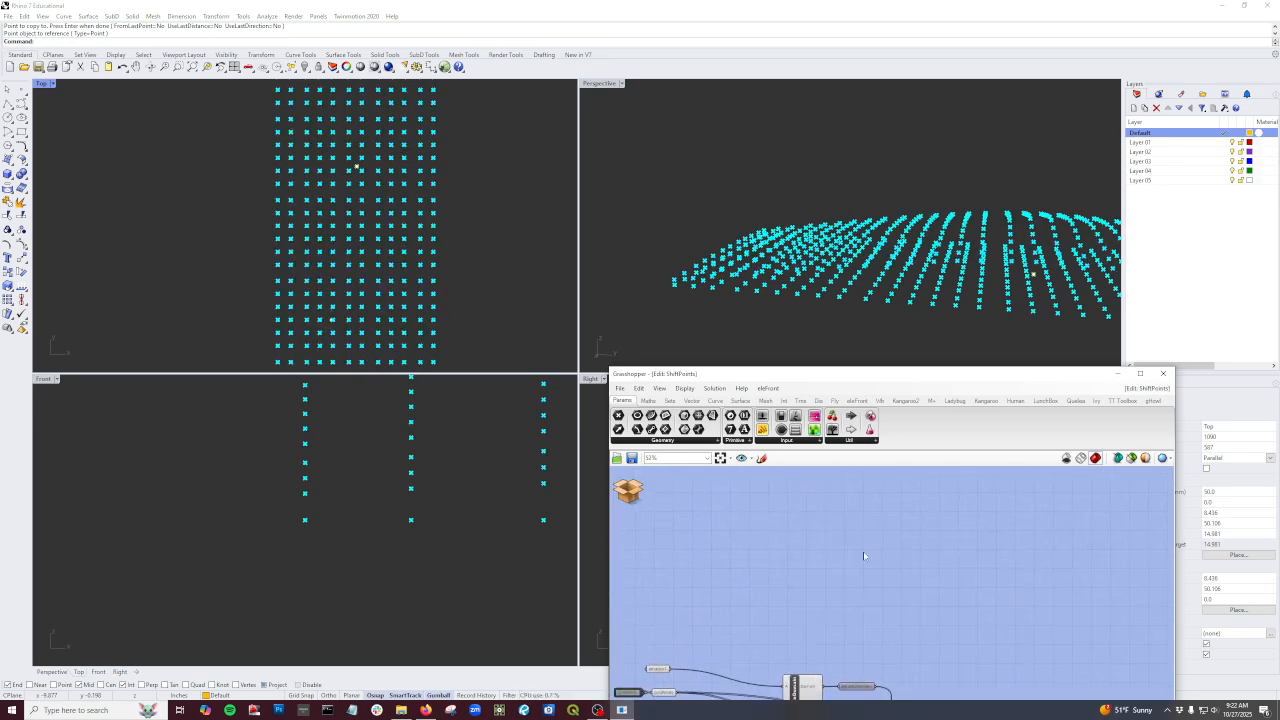
# Step: Add a cluster input from a copy of the gridPoints input, connect it to the attractor1 Point parameter, and save the cluster
pyautogui.scroll(3, 857, 540)
pyautogui.moveTo(683, 583); pyautogui.dragTo(817, 526, button='right')
pyautogui.scroll(1, 778, 548)
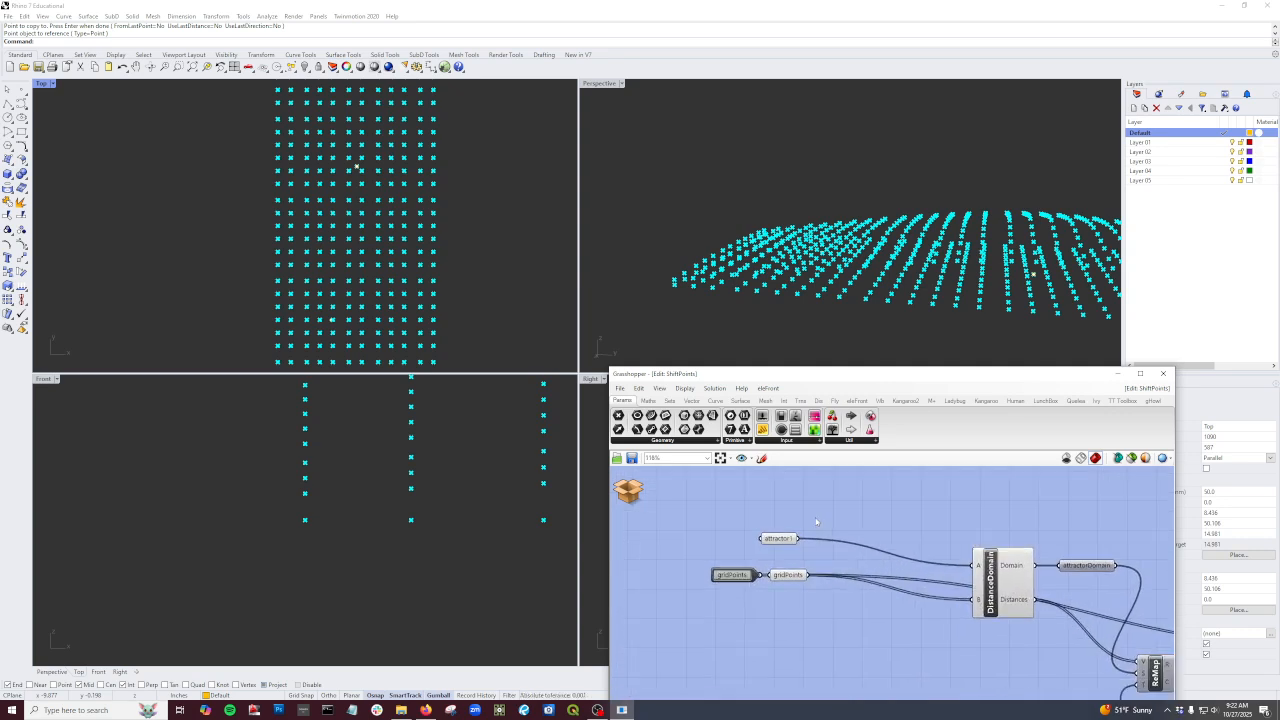
pyautogui.scroll(-5, 817, 526)
pyautogui.scroll(4, 786, 547)
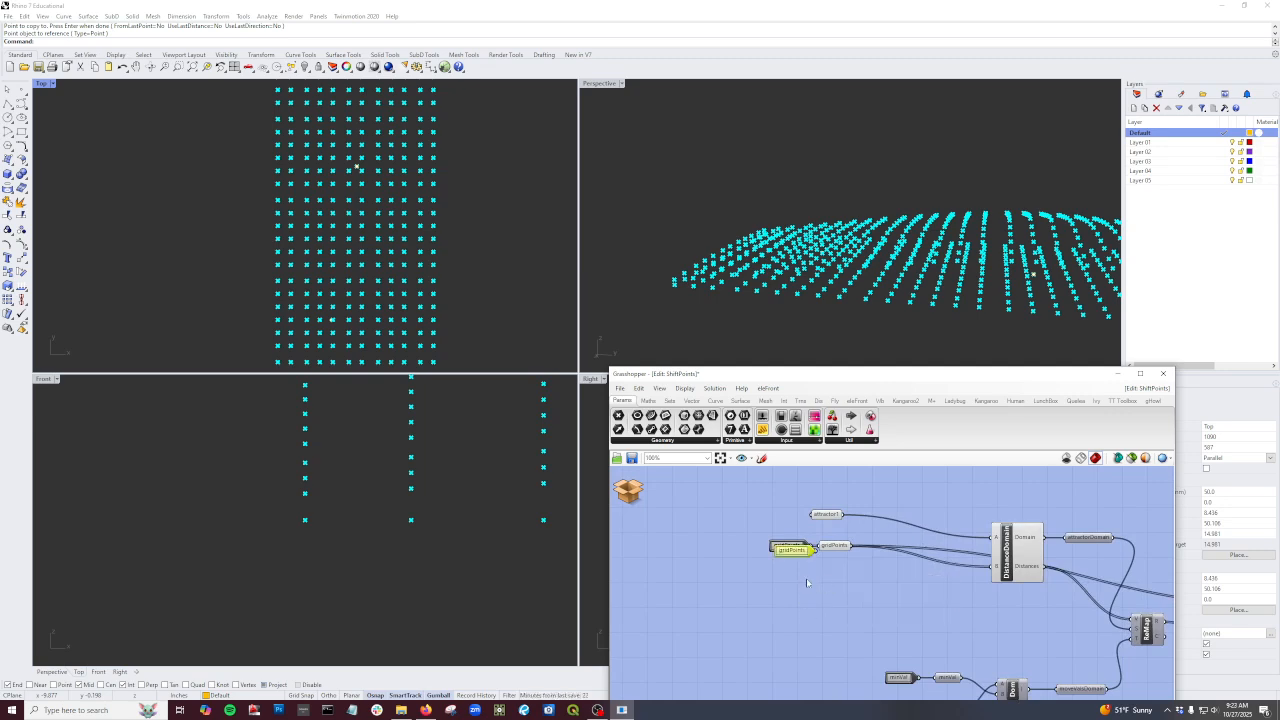
pyautogui.keyDown('alt'); pyautogui.moveTo(800, 552); pyautogui.dragTo(813, 515); pyautogui.keyUp('alt')
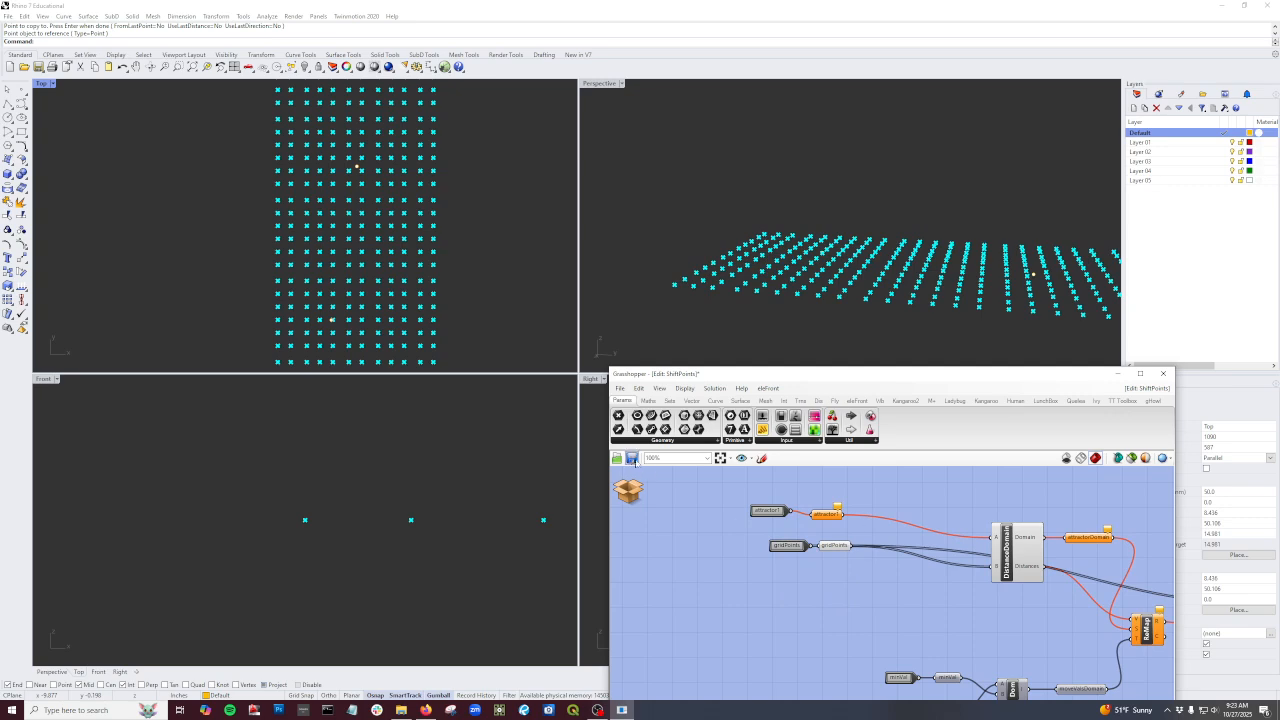
pyautogui.click(631, 458)
# Step: Copy the attractor2 Point parameter to just above the first ShiftPoints cluster and rename the copy as attractor1
pyautogui.scroll(2, 864, 558)
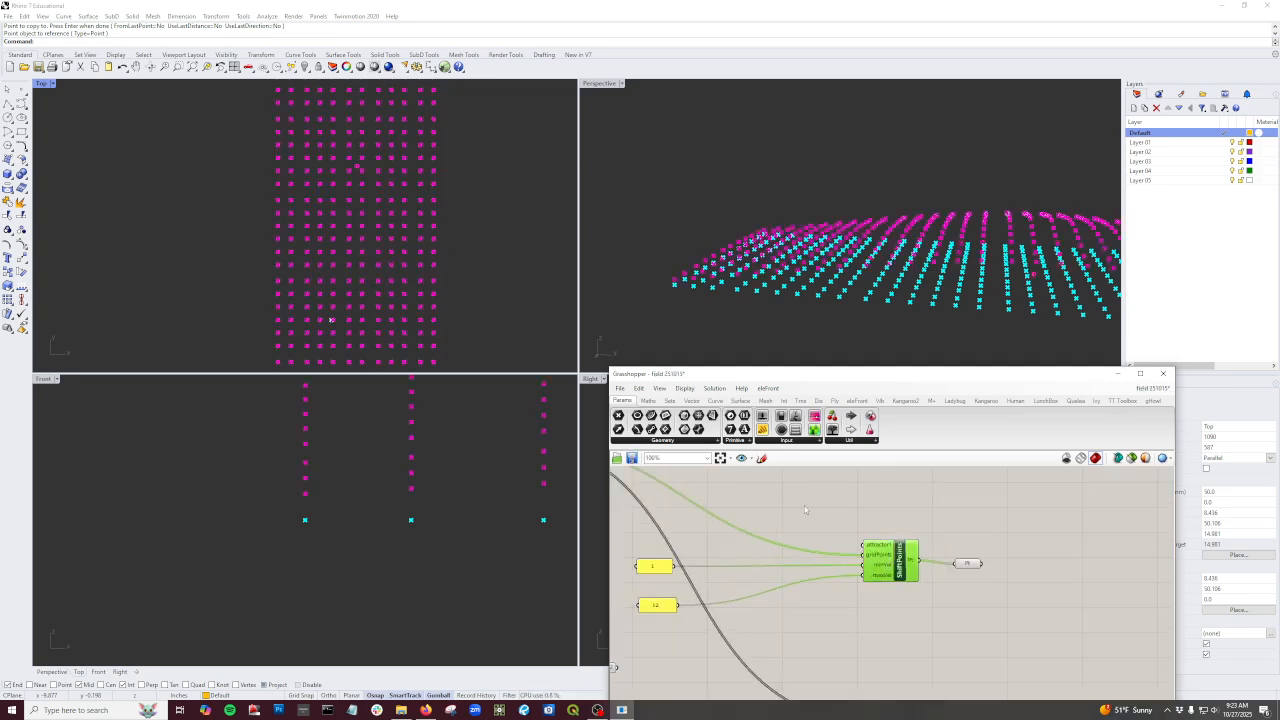
pyautogui.moveTo(820, 614); pyautogui.dragTo(868, 536, button='right')
pyautogui.scroll(-1, 868, 536)
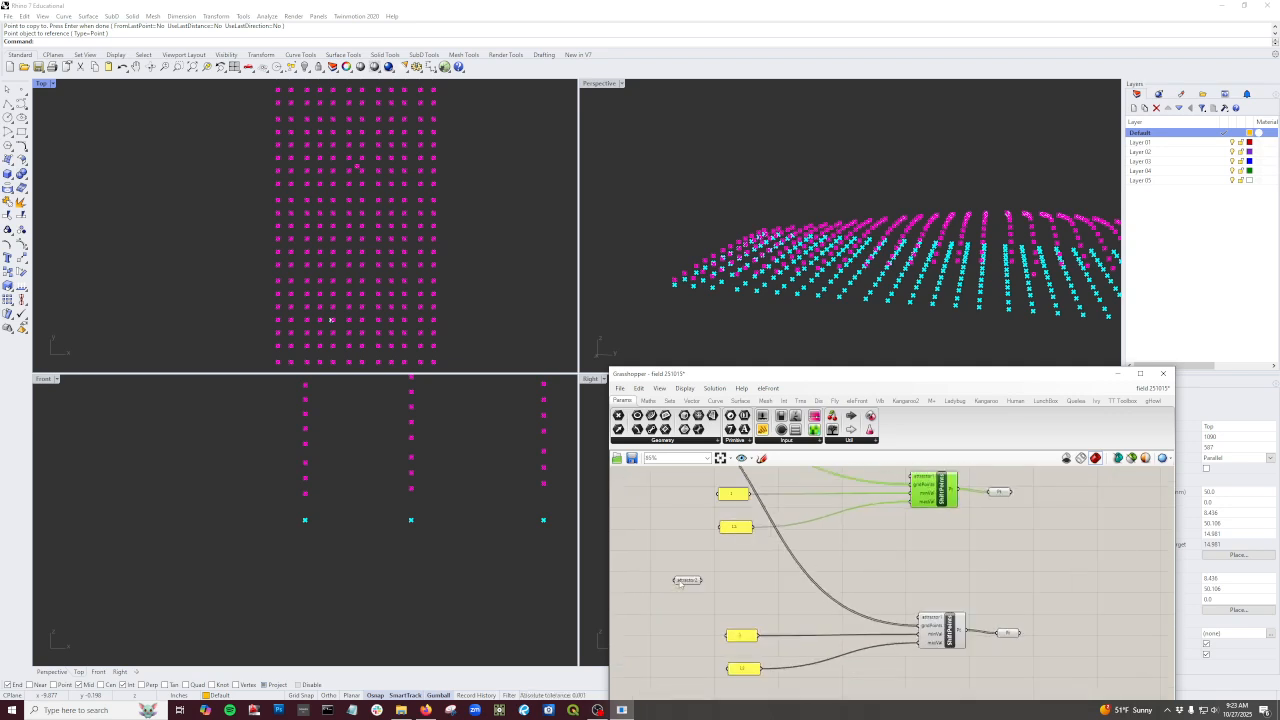
pyautogui.click(687, 580)
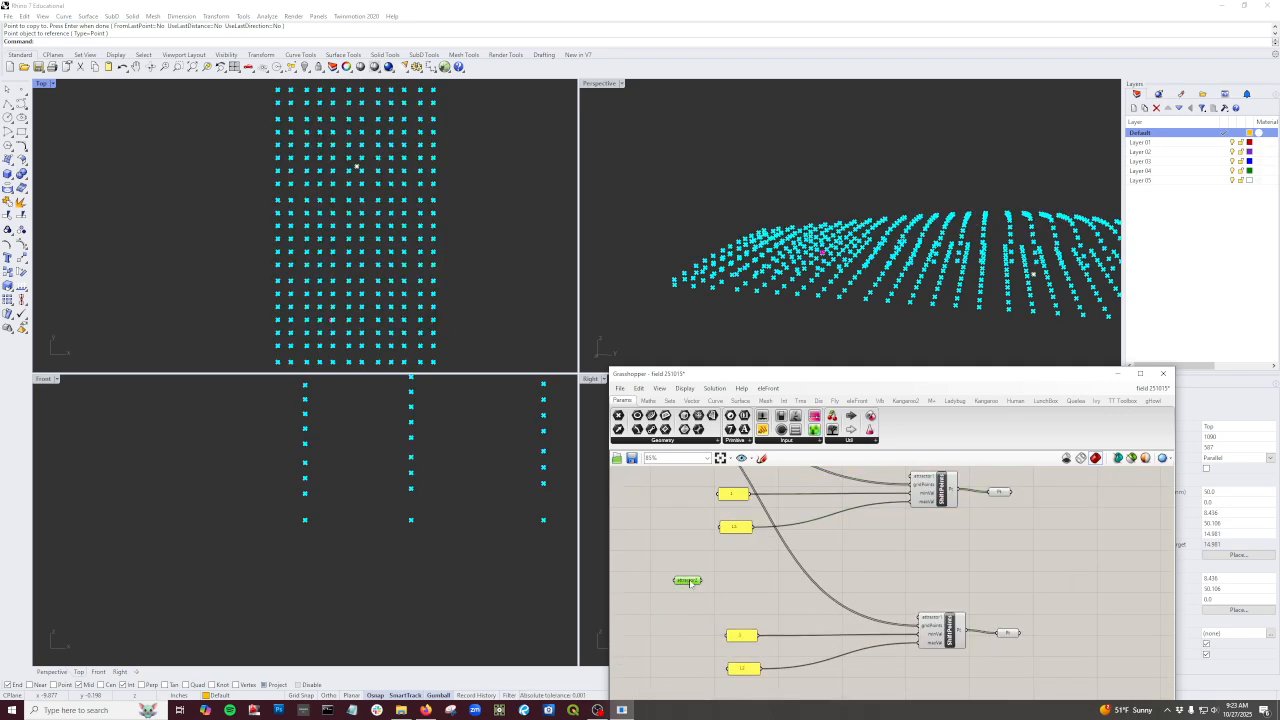
pyautogui.moveTo(712, 596); pyautogui.dragTo(730, 668, button='right')
pyautogui.moveTo(708, 655); pyautogui.dragTo(868, 505)
pyautogui.rightClick(877, 501)
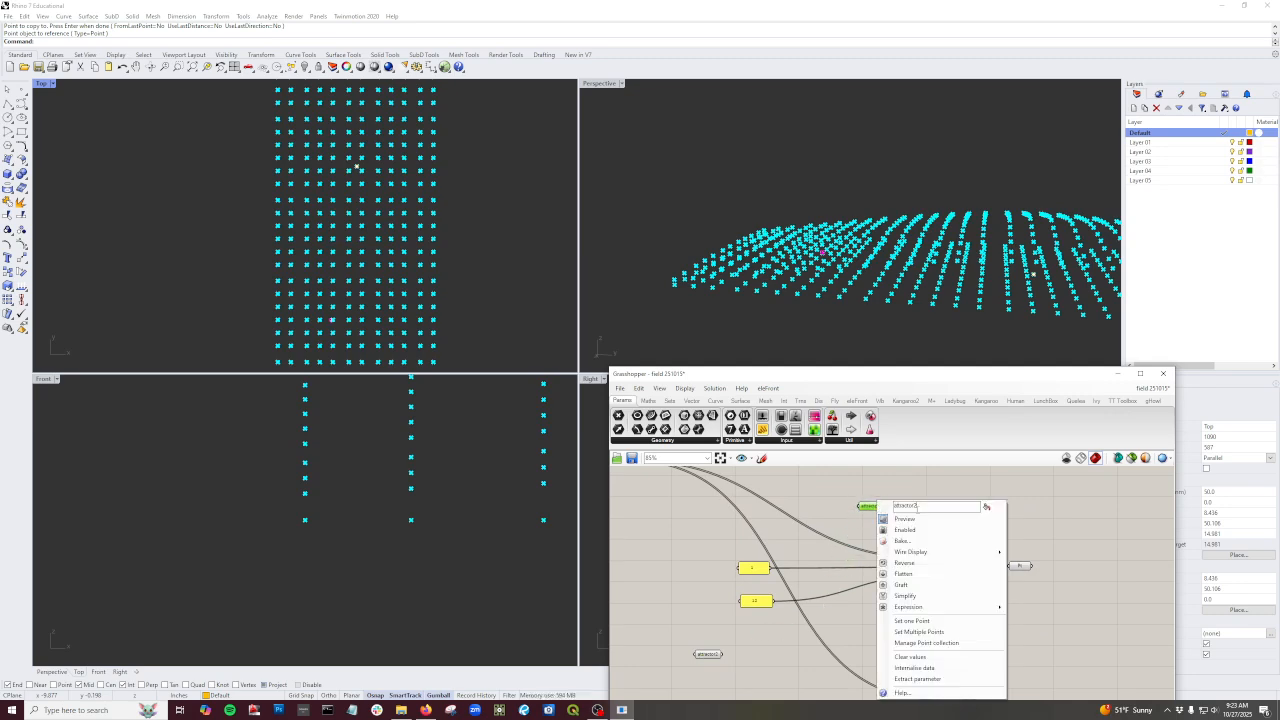
pyautogui.click(835, 506)
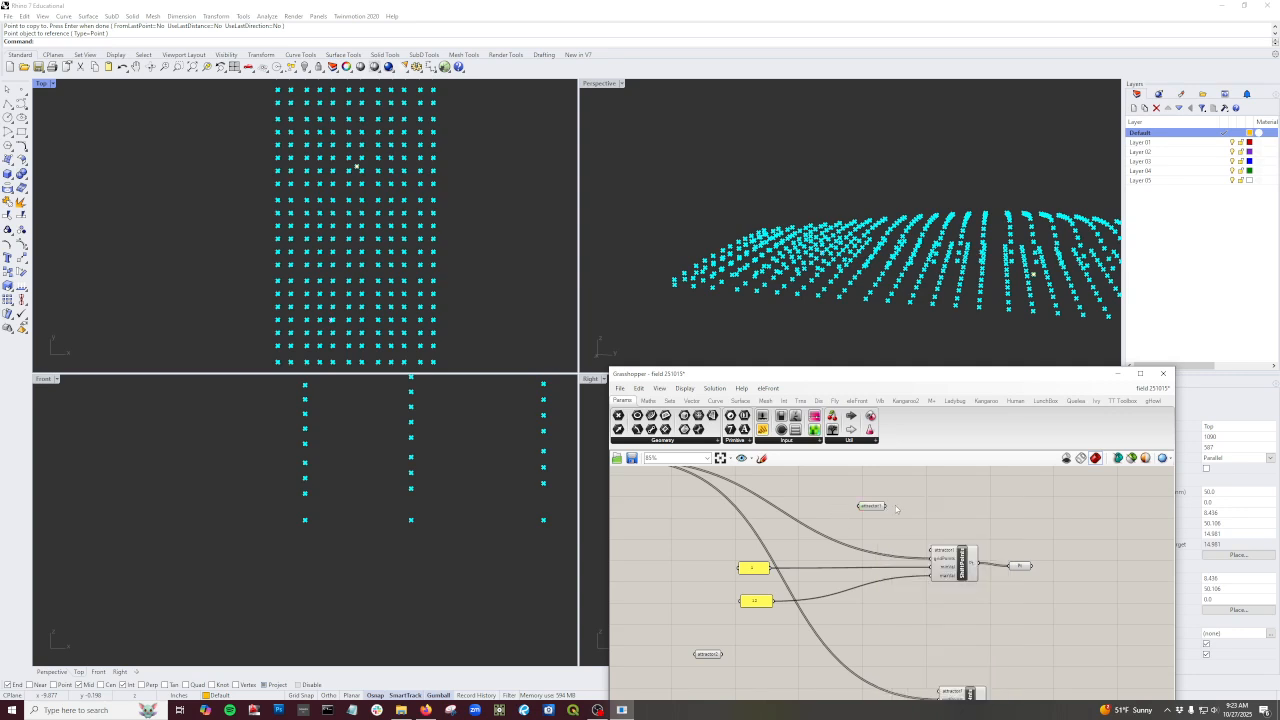
# Step: Reference the upper attractor point in the attractor1 parameter and connect it to the first ShiftPoints cluster's attractor1 input
pyautogui.rightClick(866, 508)
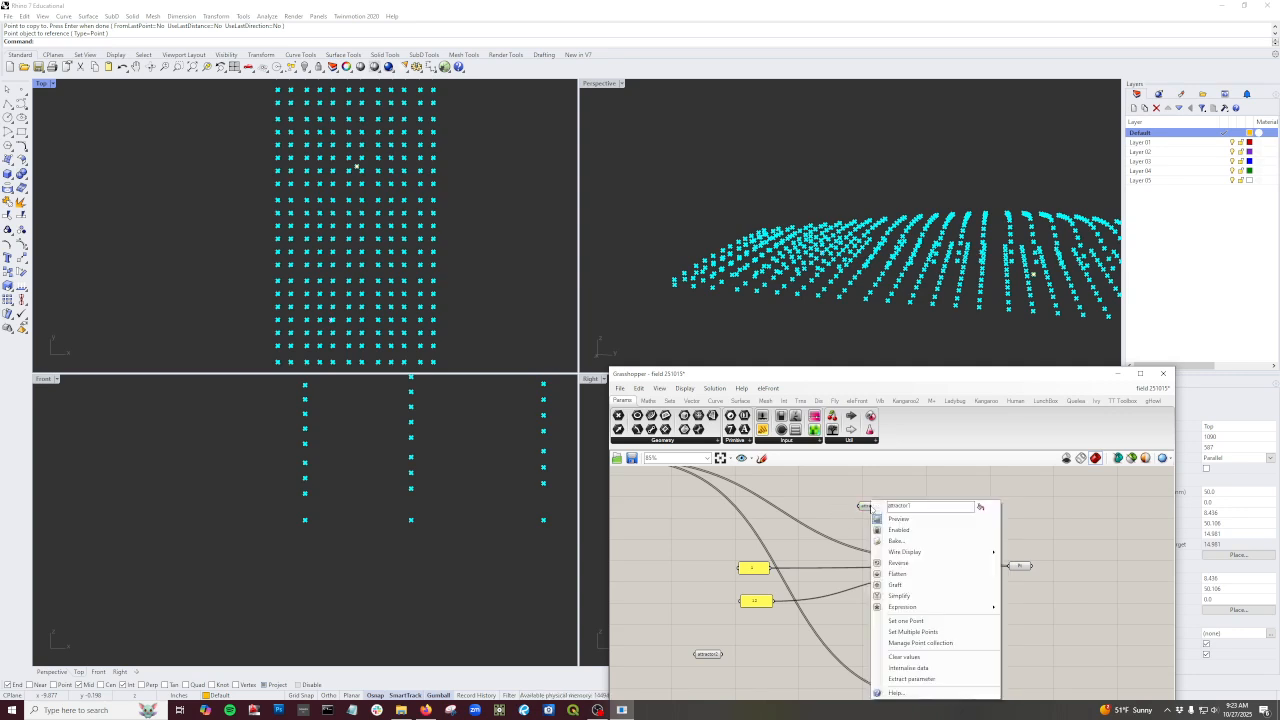
pyautogui.click(932, 624)
pyautogui.click(358, 169)
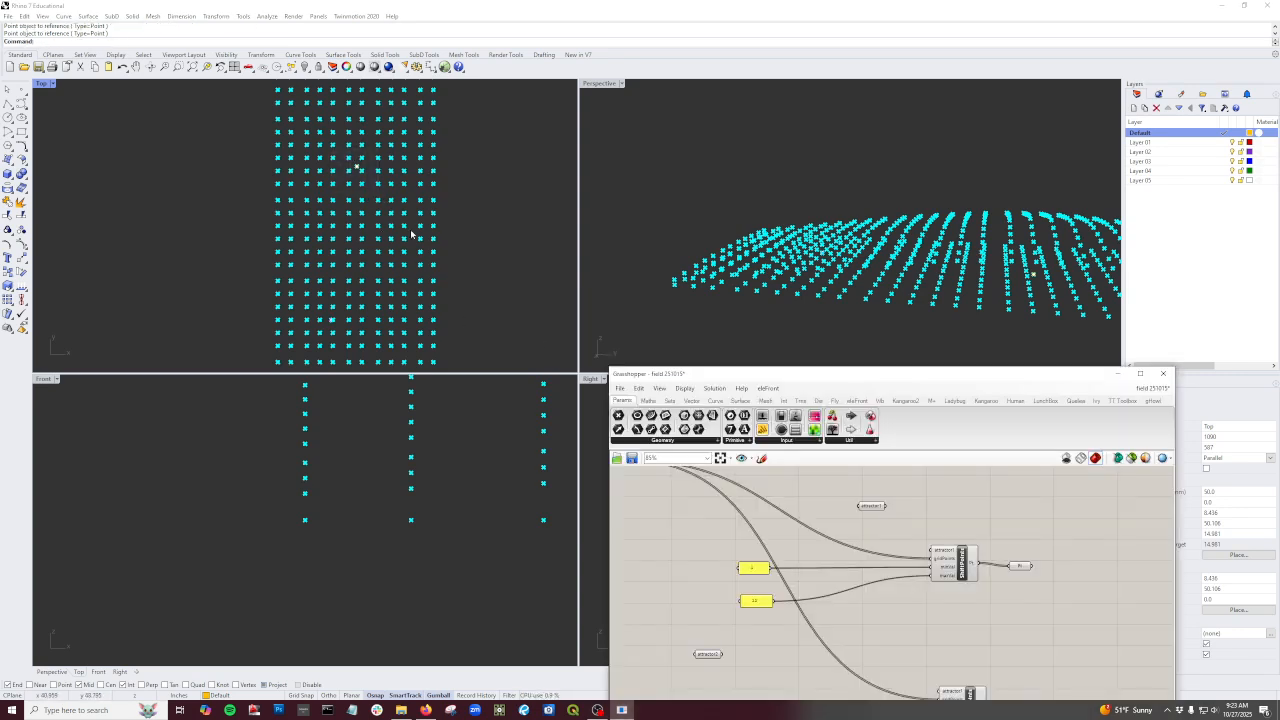
pyautogui.click(878, 506)
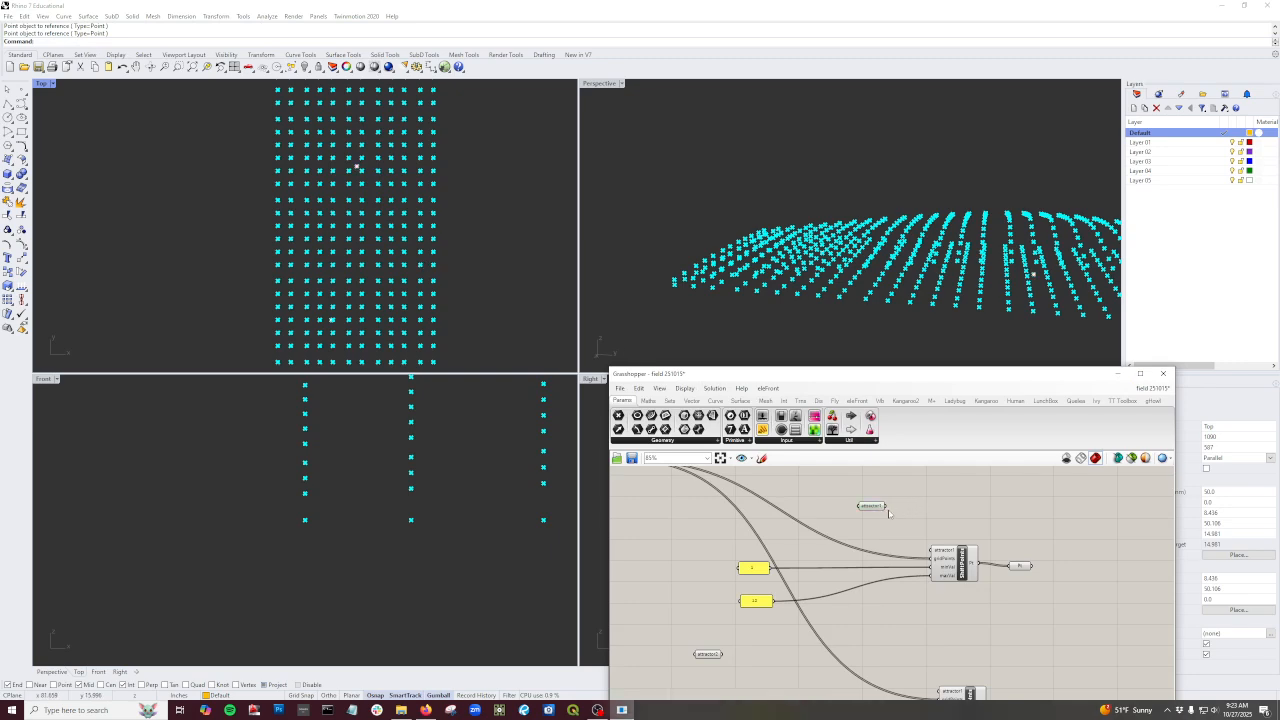
pyautogui.moveTo(890, 508); pyautogui.dragTo(931, 550)
pyautogui.click(1020, 566)
pyautogui.click(1014, 597)
# Step: Turn off the preview of the first ShiftPoints cluster
pyautogui.click(966, 566)
pyautogui.middleClick(966, 566)
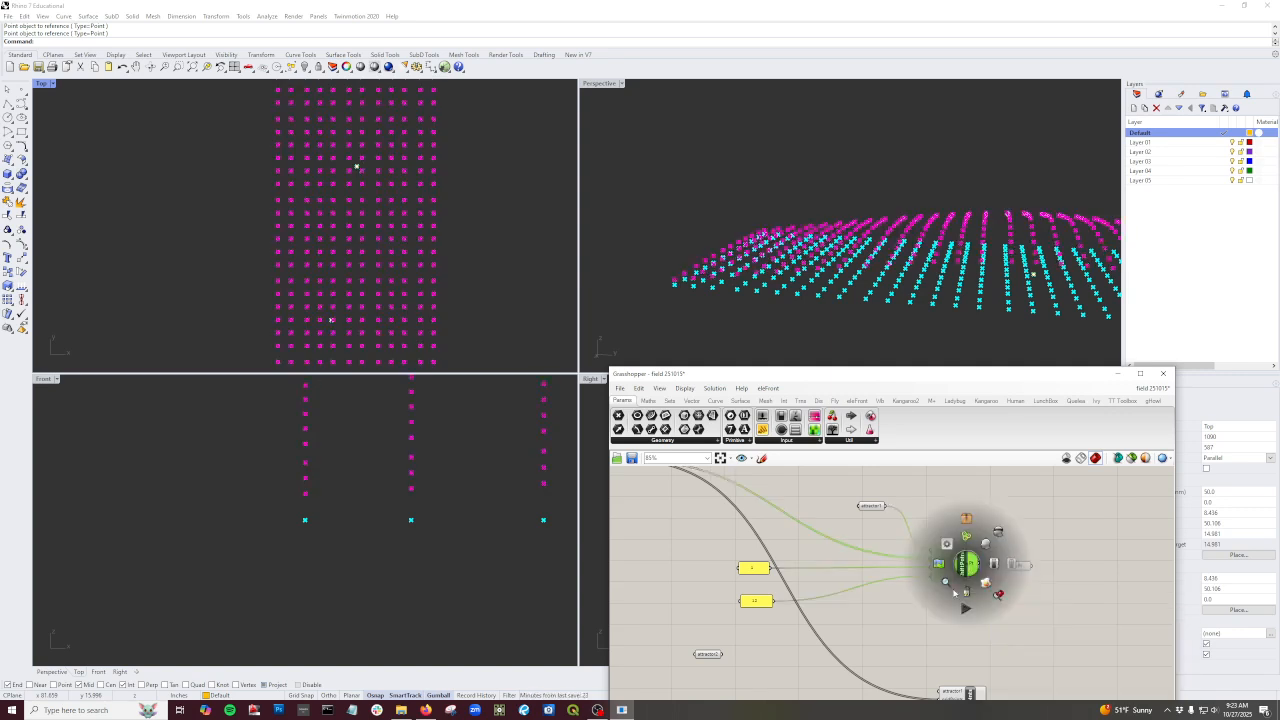
pyautogui.click(998, 533)
pyautogui.click(1038, 548)
pyautogui.scroll(-2, 1022, 538)
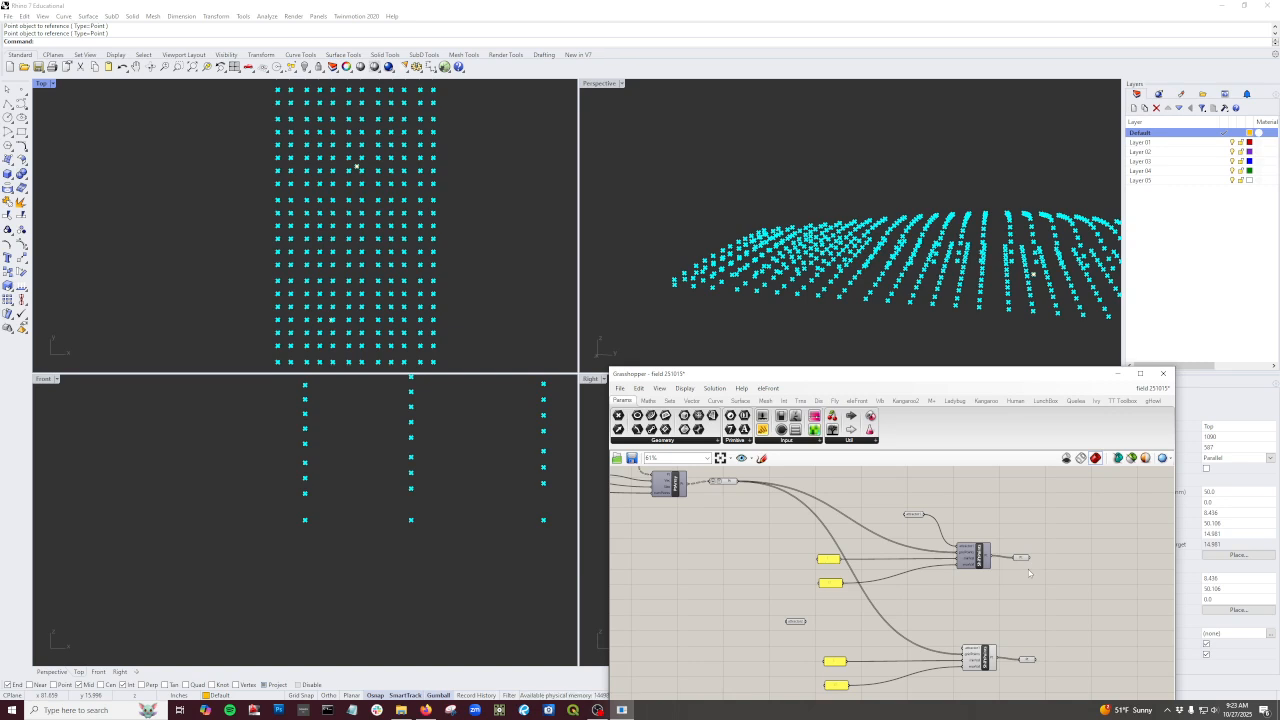
# Step: Connect the attractor2 Point parameter to the attractor1 input of the second ShiftPoints cluster
pyautogui.click(979, 656)
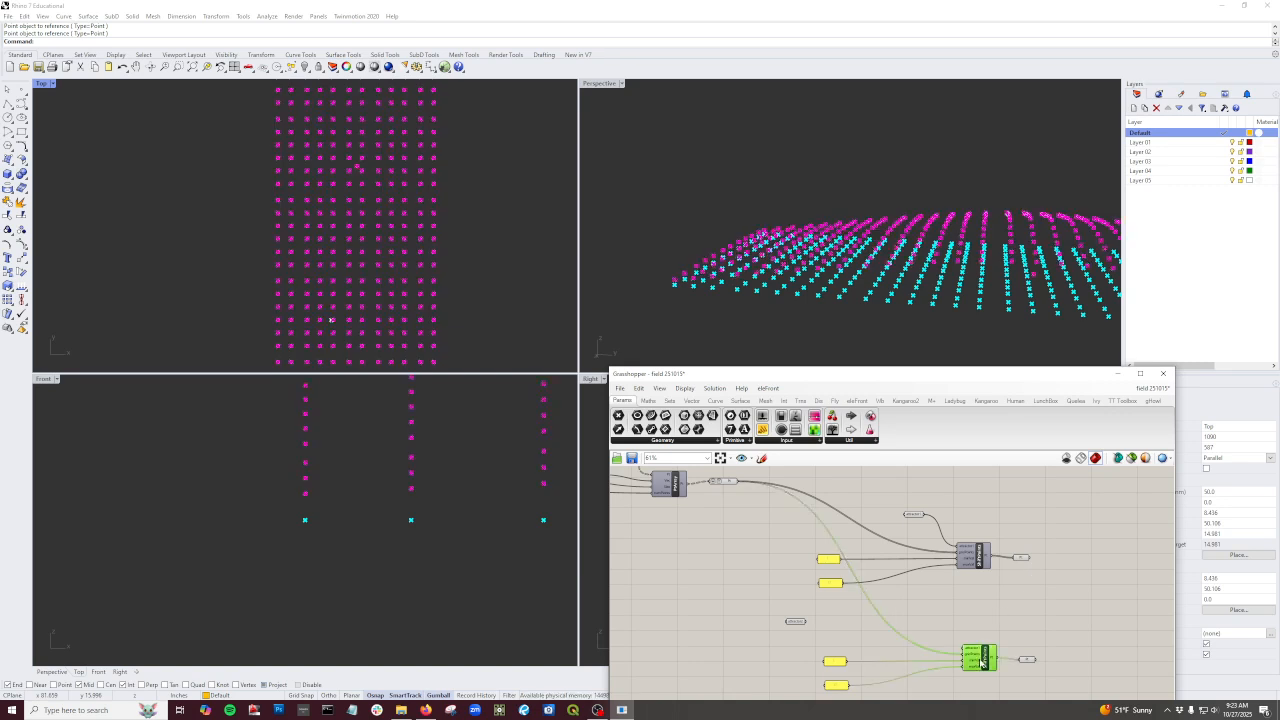
pyautogui.click(809, 642)
pyautogui.scroll(3, 806, 630)
pyautogui.click(800, 613)
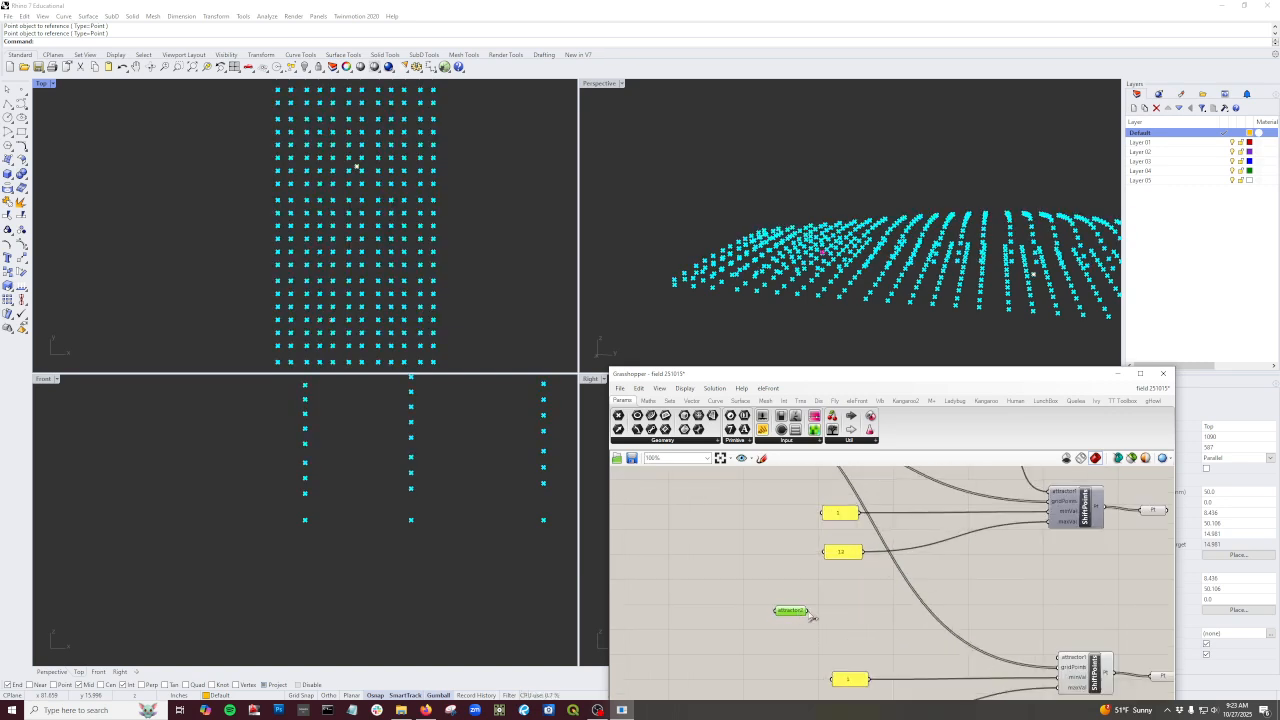
pyautogui.moveTo(808, 611); pyautogui.dragTo(1066, 659)
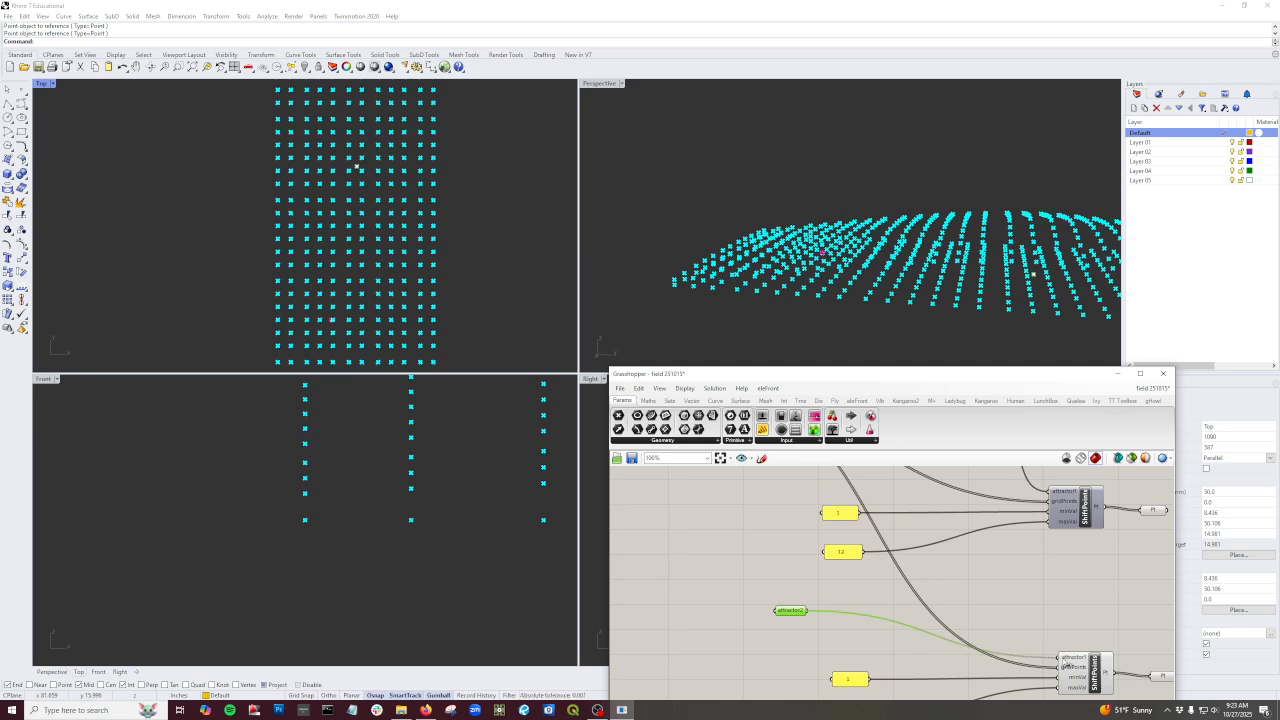
pyautogui.moveTo(1096, 582); pyautogui.dragTo(960, 530, button='right')
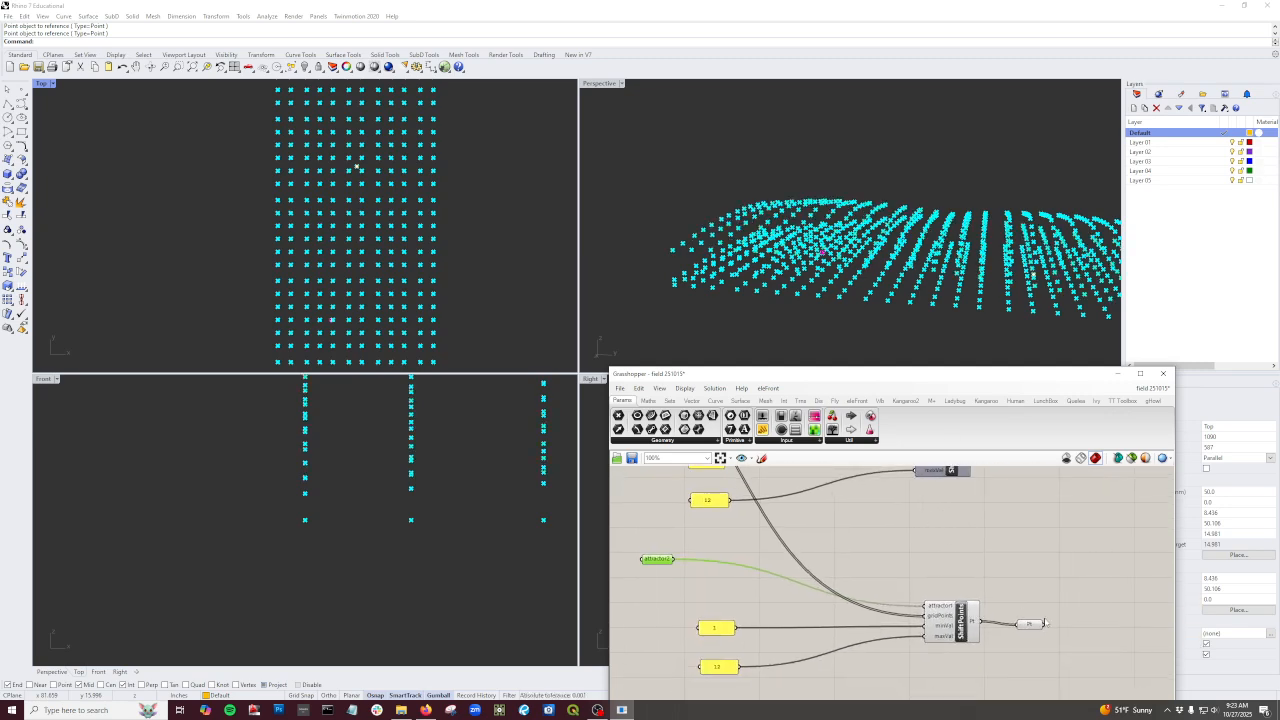
# Step: Compare the two clusters' output points, and move the second ShiftPoints cluster with its output parameter farther right than the first cluster
pyautogui.moveTo(1071, 649); pyautogui.dragTo(1018, 606)
pyautogui.scroll(-2, 1017, 582)
pyautogui.moveTo(1051, 545); pyautogui.dragTo(1001, 483)
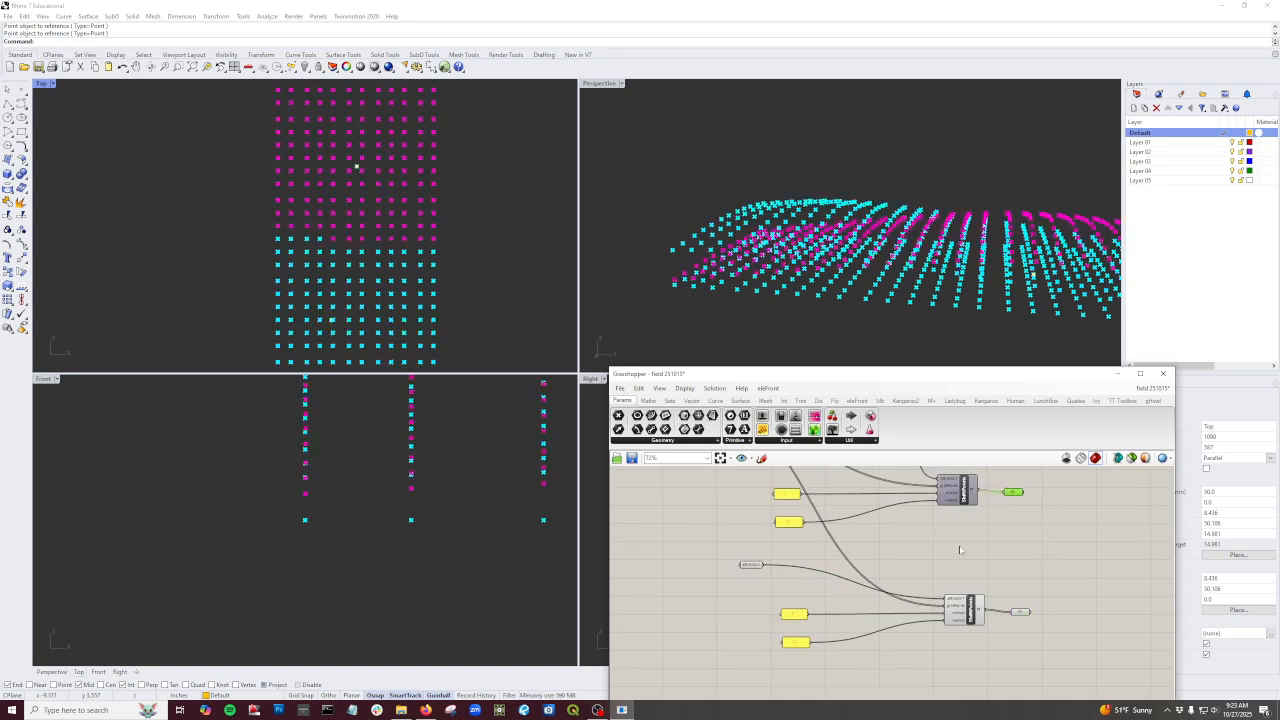
pyautogui.scroll(2, 1053, 642)
pyautogui.moveTo(1051, 652); pyautogui.dragTo(1038, 604)
pyautogui.scroll(-2, 990, 520)
pyautogui.moveTo(964, 511); pyautogui.dragTo(920, 554, button='right')
pyautogui.scroll(2, 960, 504)
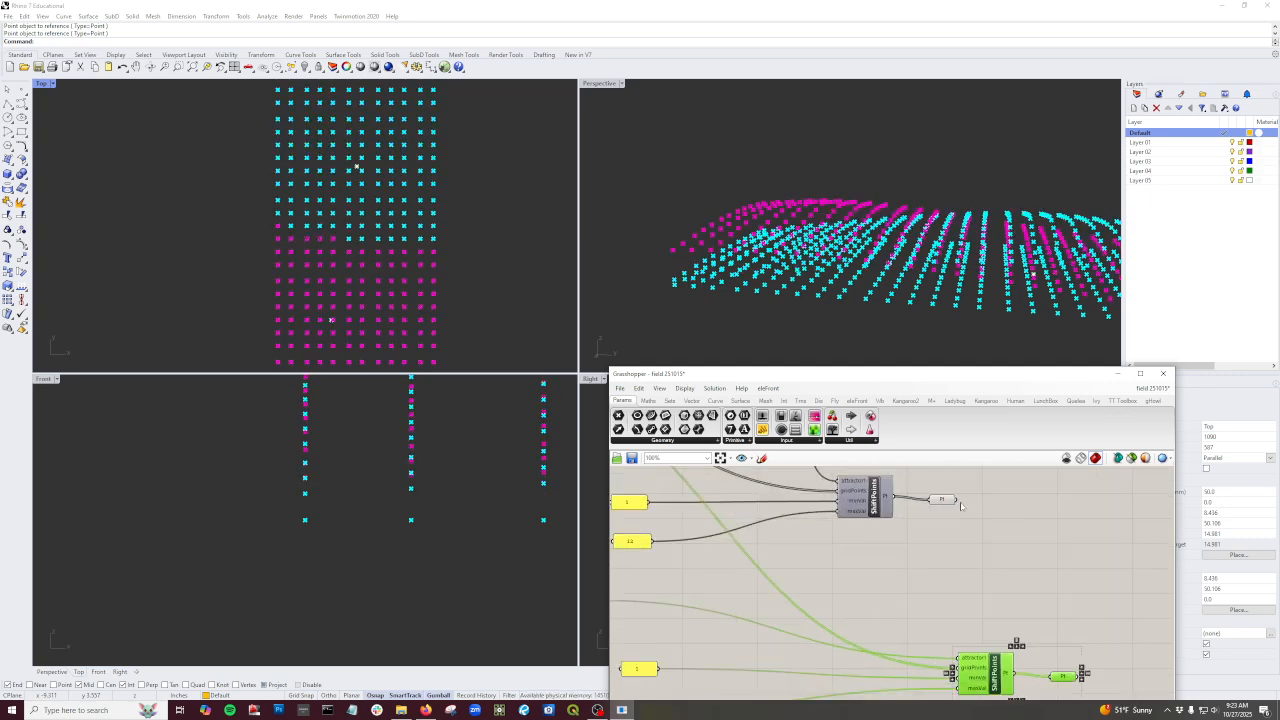
# Step: Connect the first cluster's output Point parameter to the gridPoints input of the second ShiftPoints cluster, replacing the original grid connection
pyautogui.moveTo(957, 506); pyautogui.dragTo(958, 668)
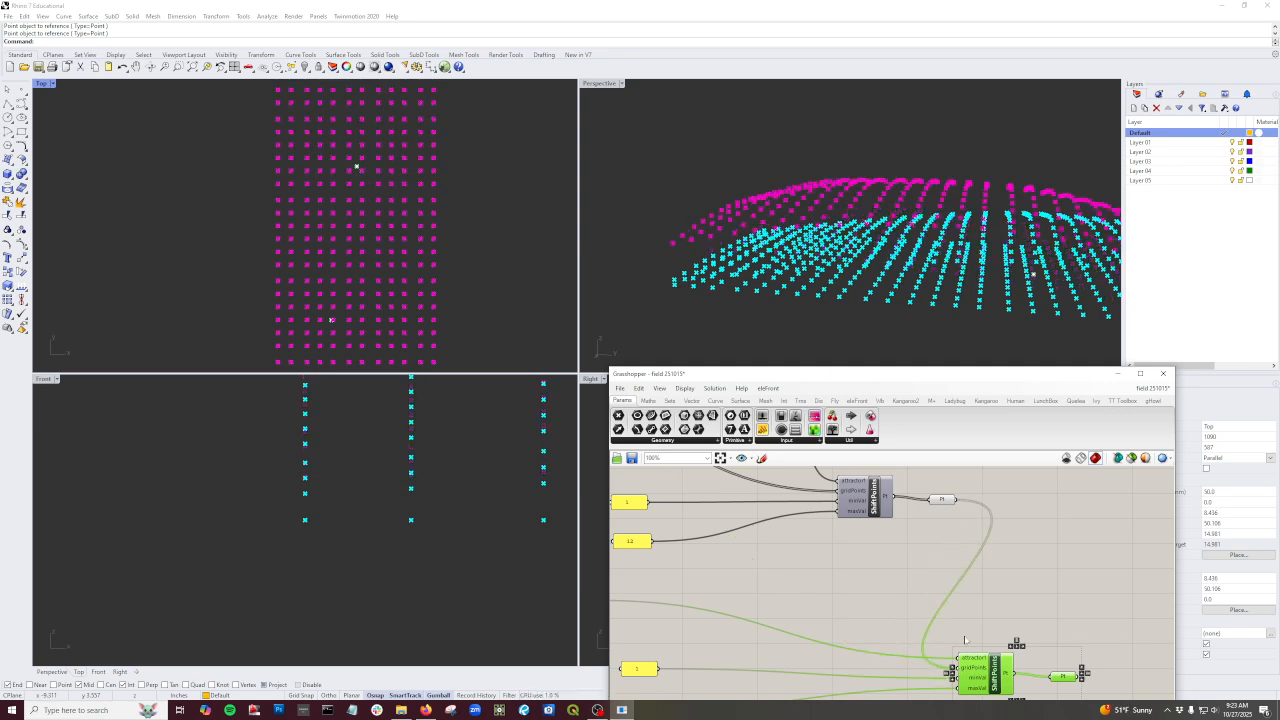
pyautogui.moveTo(1030, 586); pyautogui.dragTo(949, 549, button='right')
pyautogui.scroll(-4, 949, 549)
pyautogui.moveTo(754, 561); pyautogui.dragTo(798, 563, button='right')
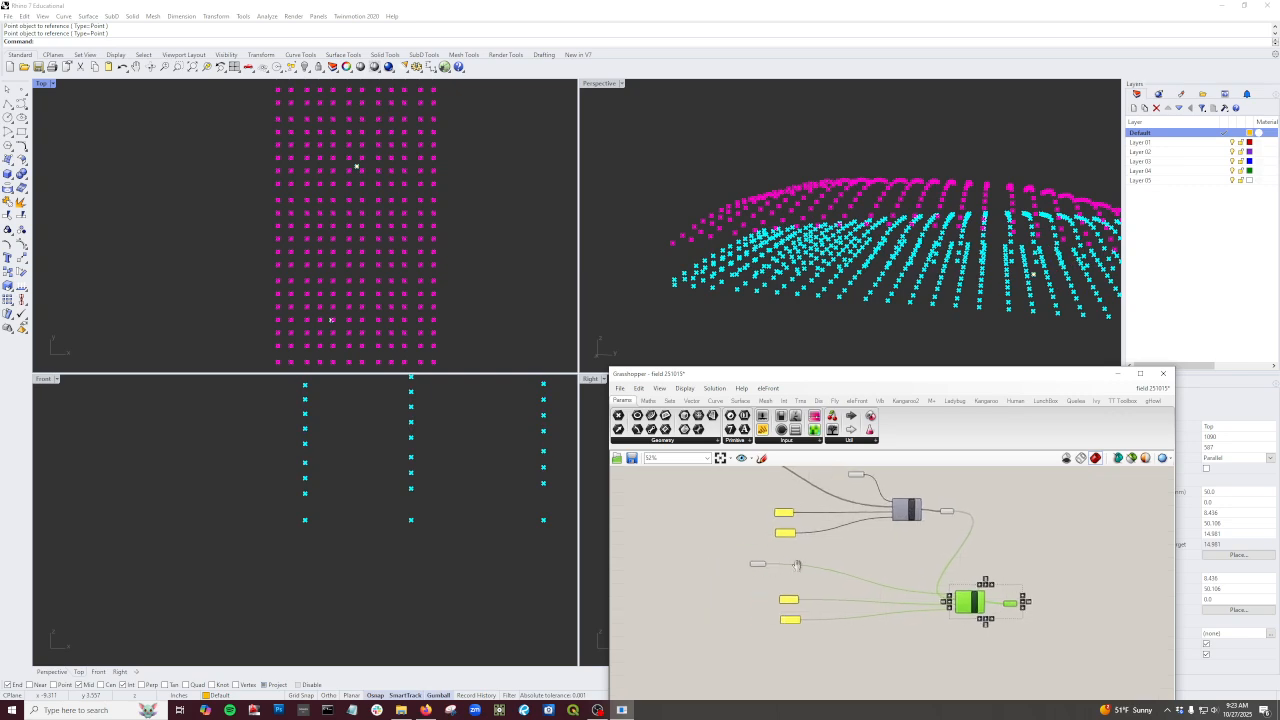
# Step: Set the panel feeding the second ShiftPoints cluster's maximum value to 24
pyautogui.scroll(3, 795, 615)
pyautogui.scroll(2, 799, 611)
pyautogui.click(827, 608)
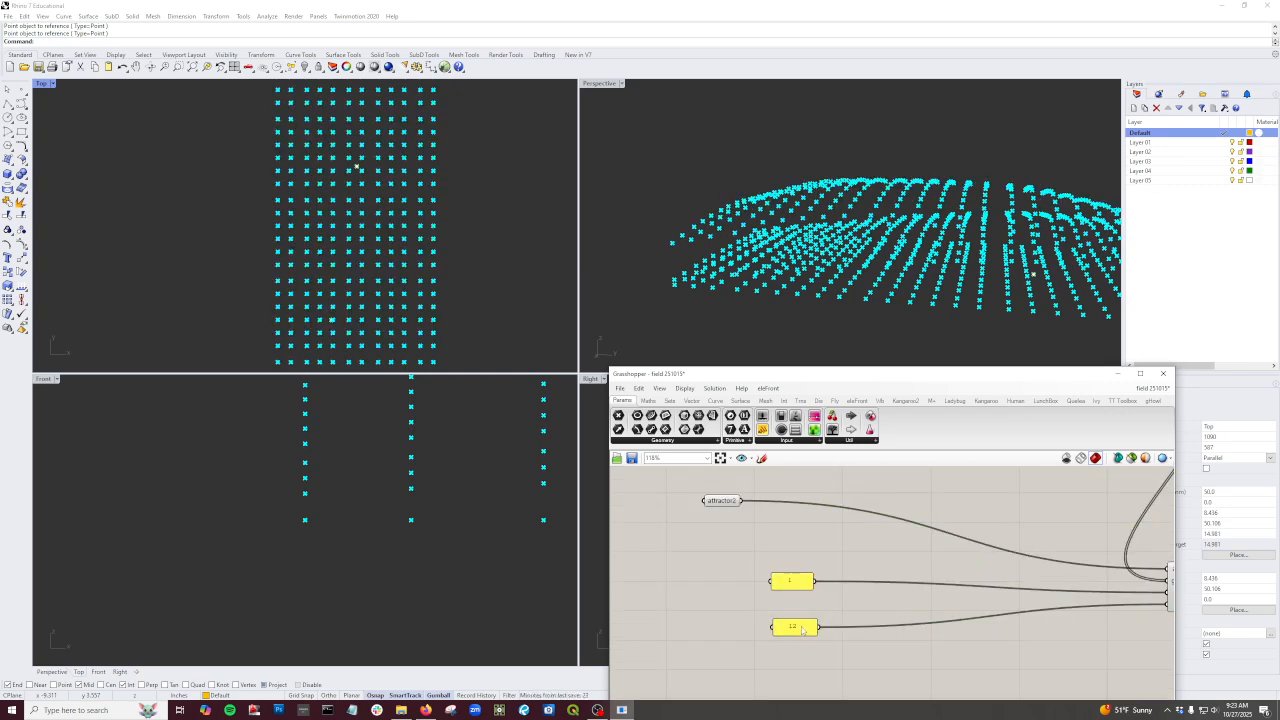
pyautogui.doubleClick(801, 627)
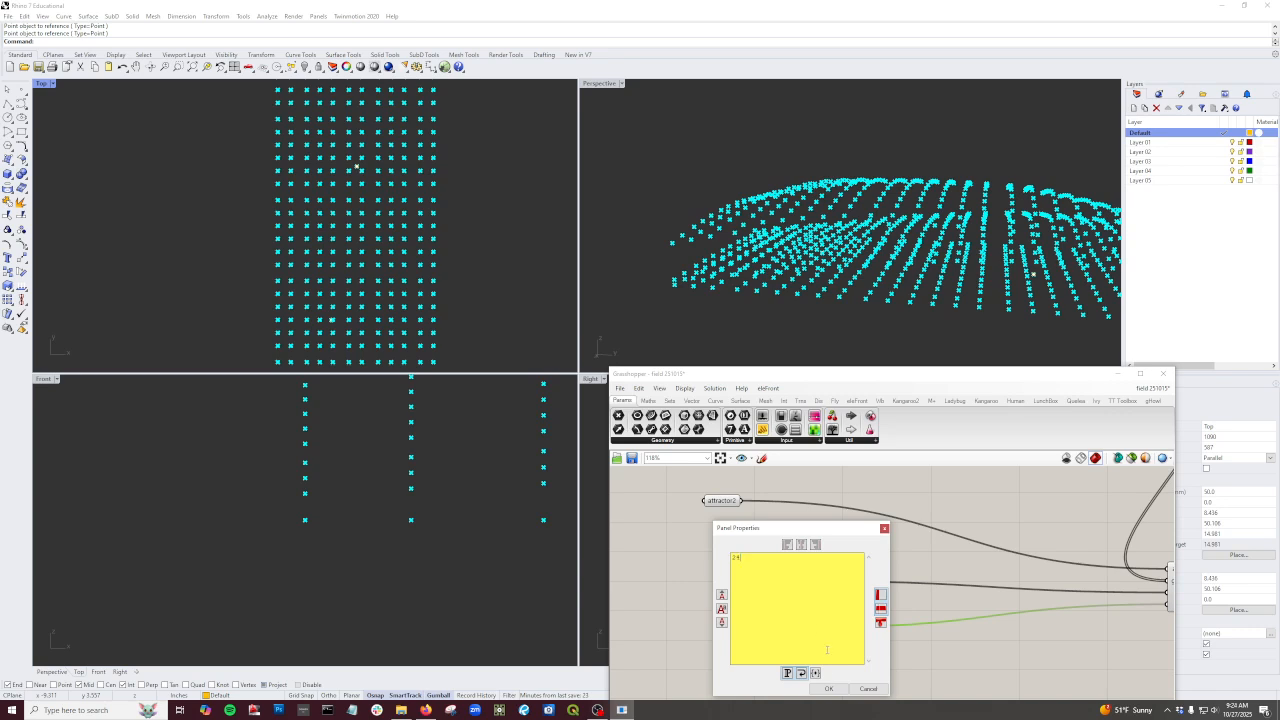
pyautogui.click(830, 689)
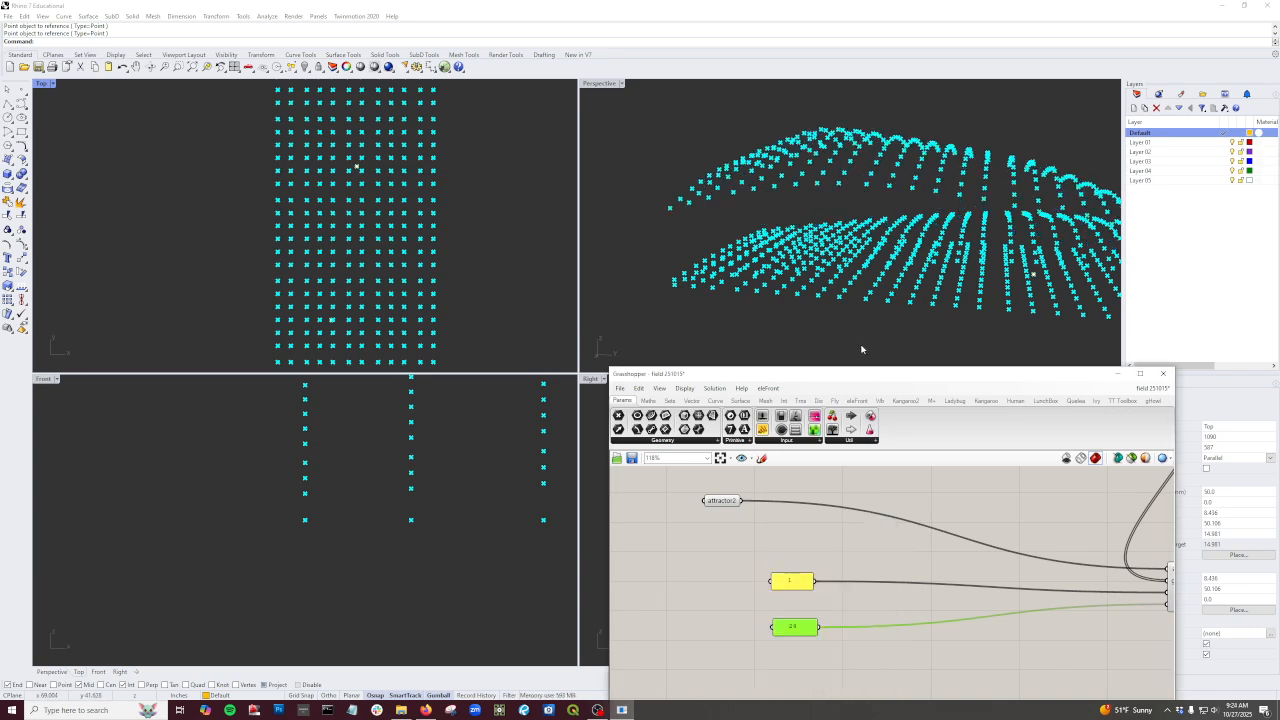
# Step: Set the panel feeding the first ShiftPoints cluster's maximum value to -10
pyautogui.moveTo(878, 512); pyautogui.dragTo(850, 600, button='right')
pyautogui.scroll(-2, 850, 600)
pyautogui.scroll(2, 786, 528)
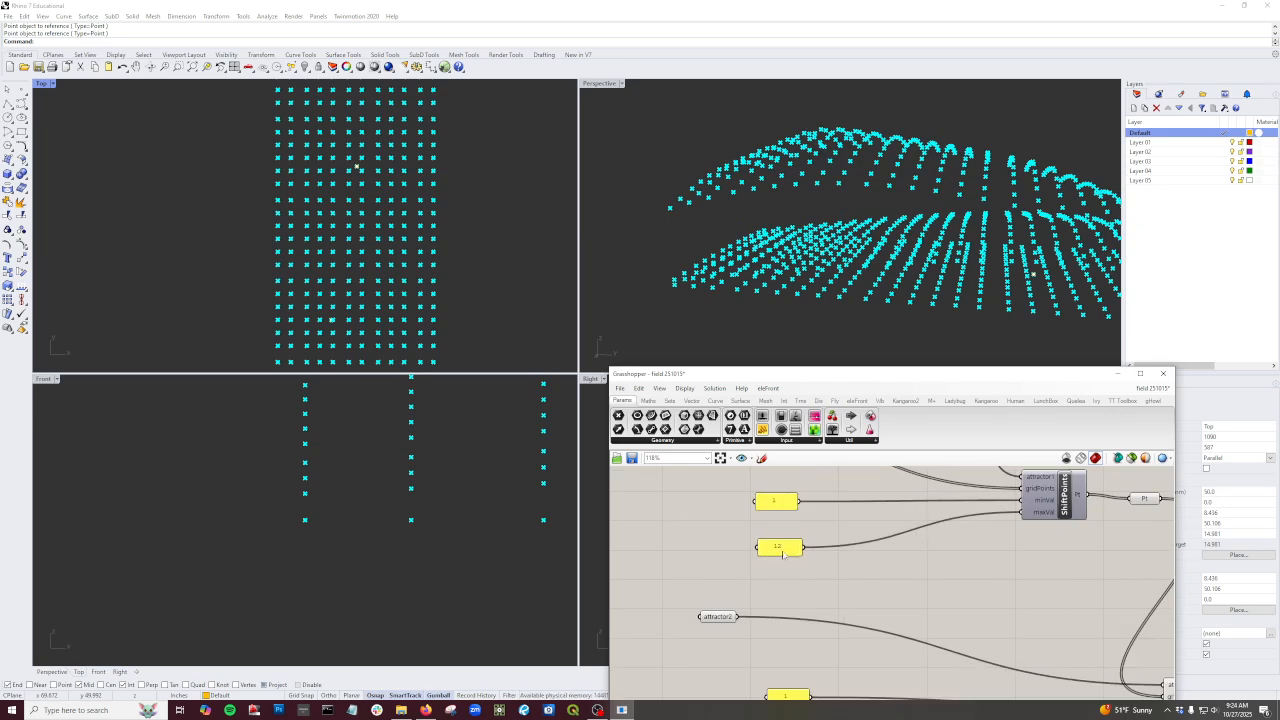
pyautogui.doubleClick(791, 550)
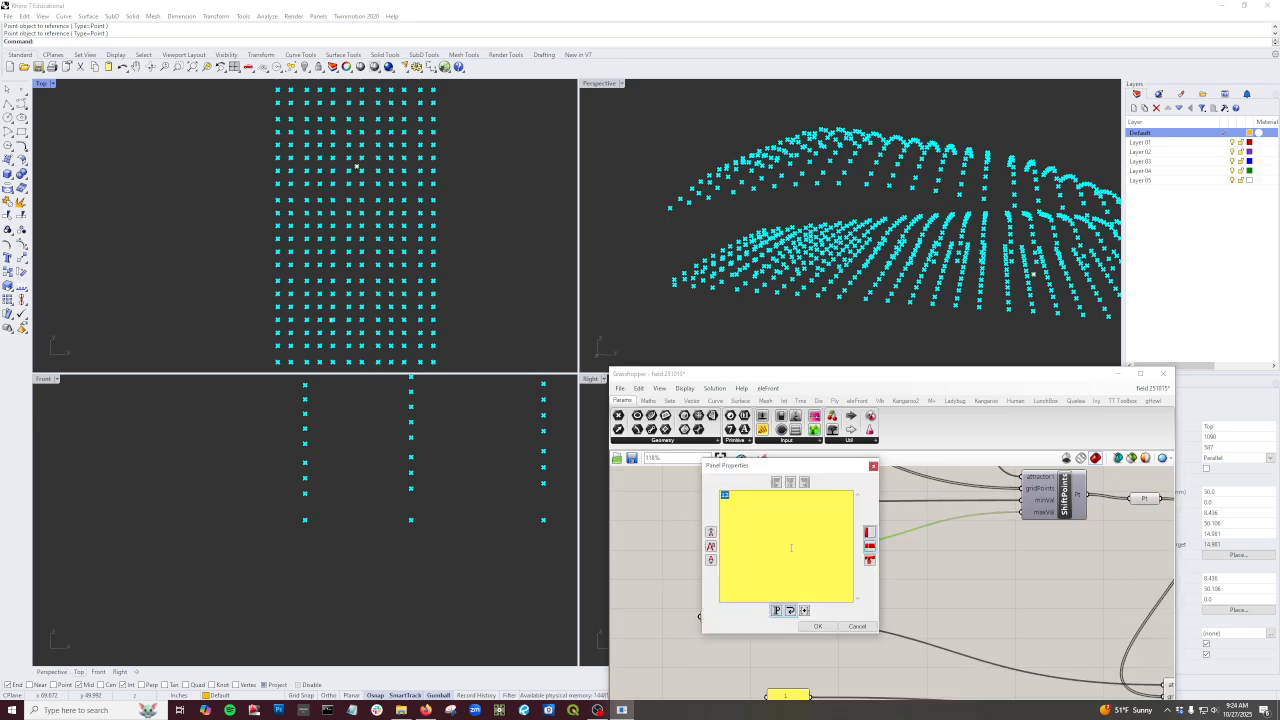
pyautogui.write('-1.0')
pyautogui.click(817, 626)
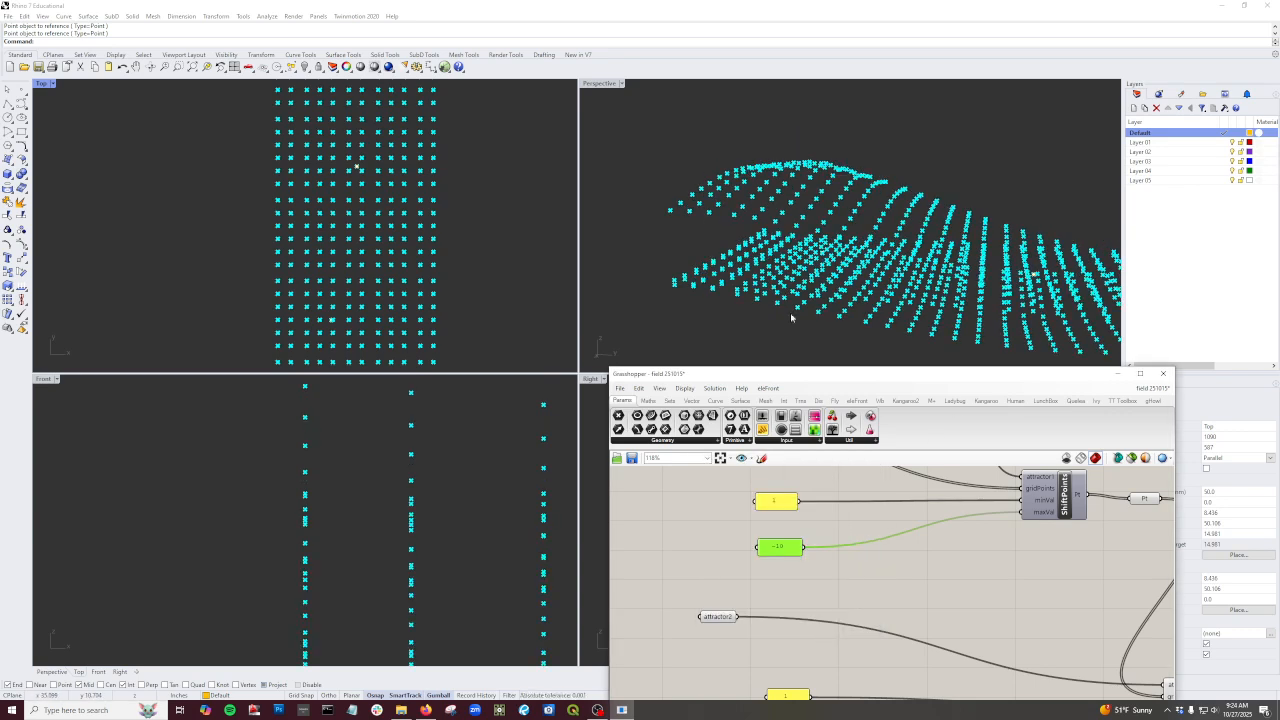
pyautogui.scroll(-3, 1000, 560)
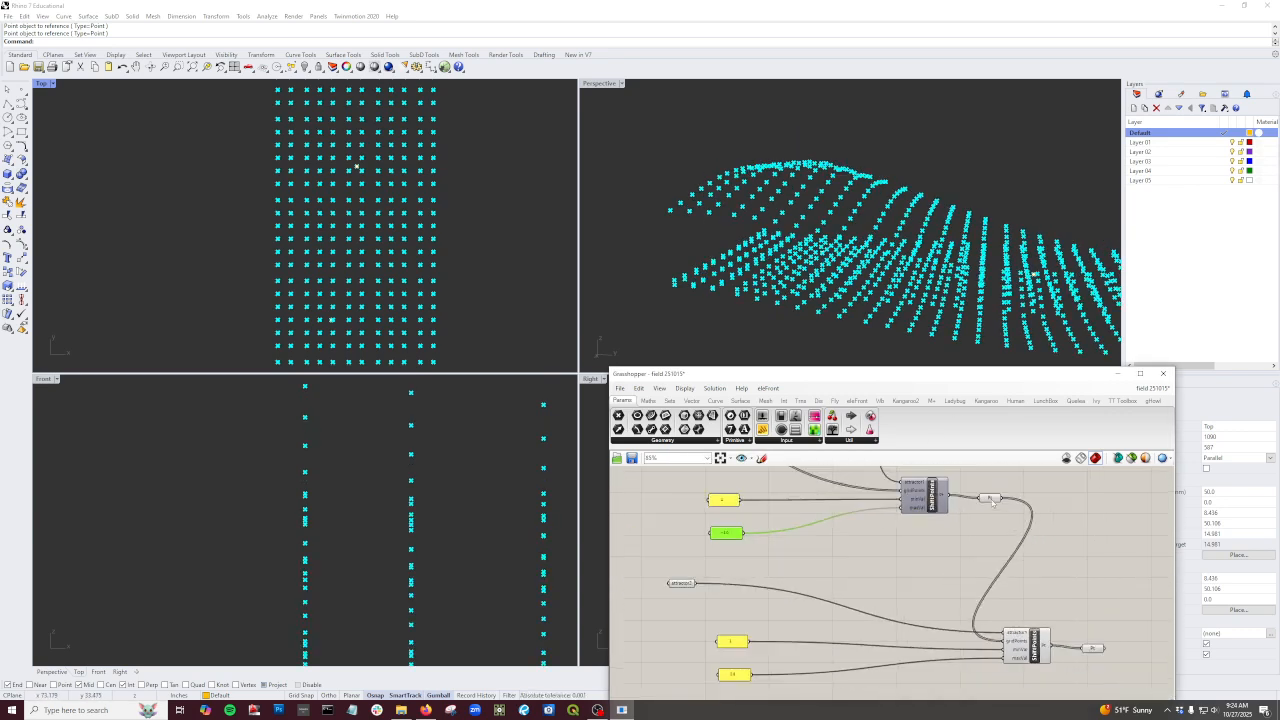
# Step: Hide the preview of the first cluster's output Point parameter and inspect the remaining points in the perspective view
pyautogui.click(988, 498)
pyautogui.middleClick(988, 500)
pyautogui.click(1020, 474)
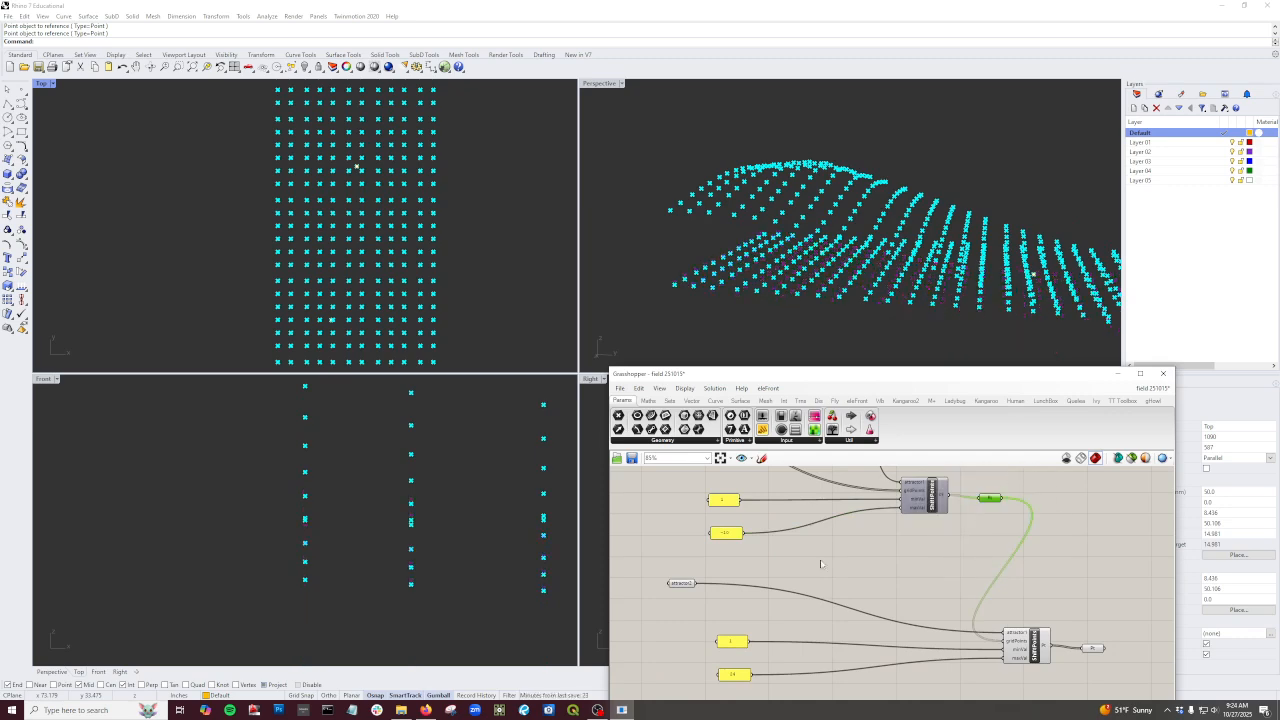
pyautogui.moveTo(820, 564); pyautogui.dragTo(907, 548, button='right')
pyautogui.moveTo(892, 300); pyautogui.dragTo(915, 290, button='right')
# Step: Set the panel feeding the first ShiftPoints cluster's maximum value to 10
pyautogui.scroll(3, 790, 512)
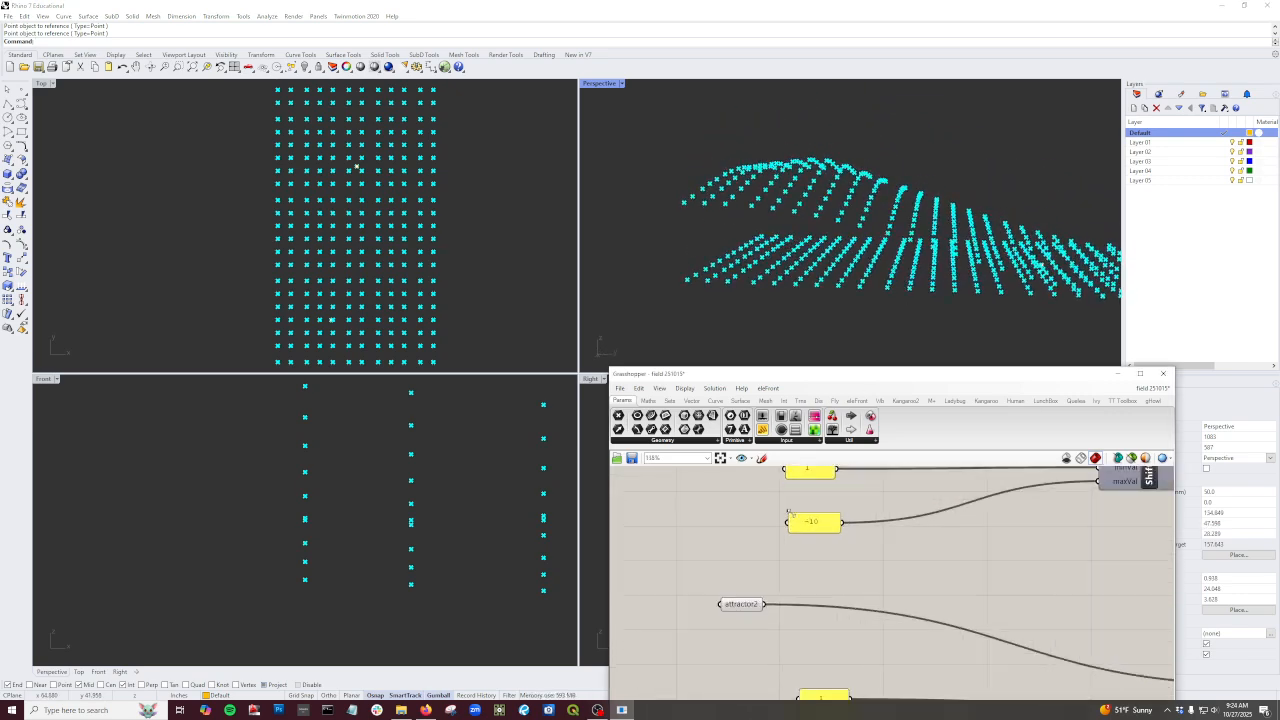
pyautogui.scroll(2, 790, 514)
pyautogui.doubleClick(838, 527)
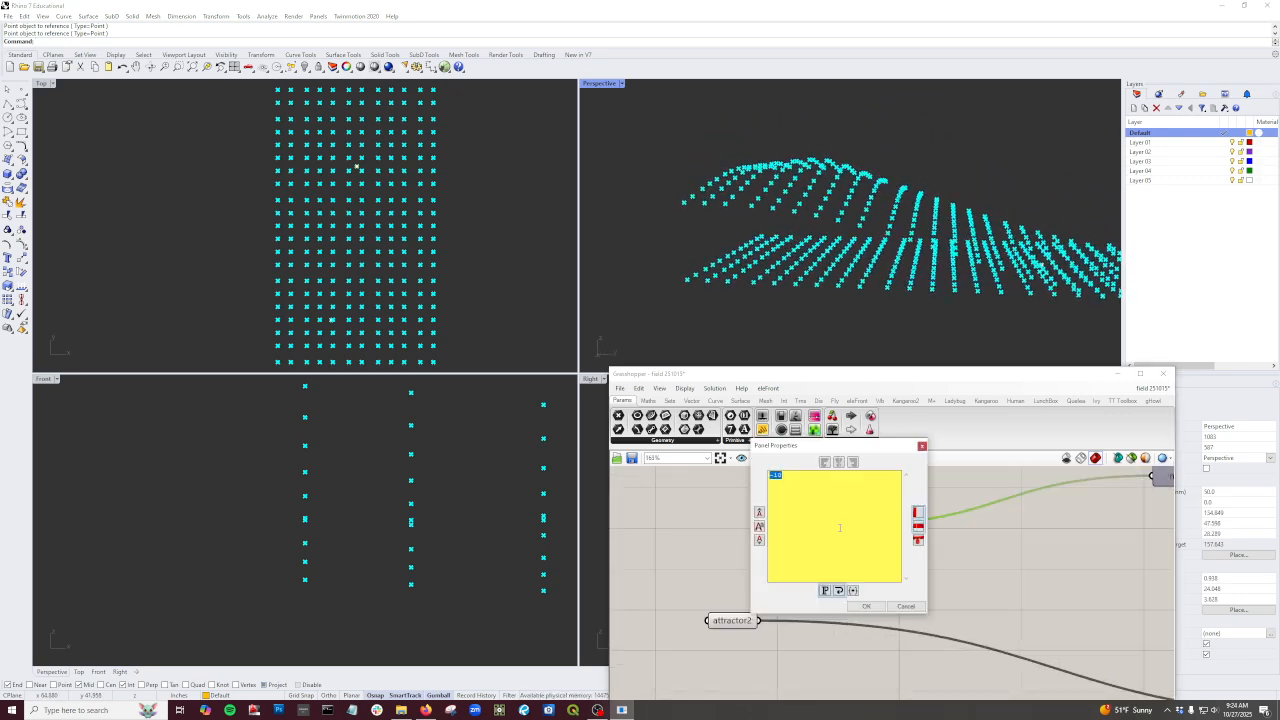
pyautogui.click(866, 606)
pyautogui.scroll(-5, 884, 568)
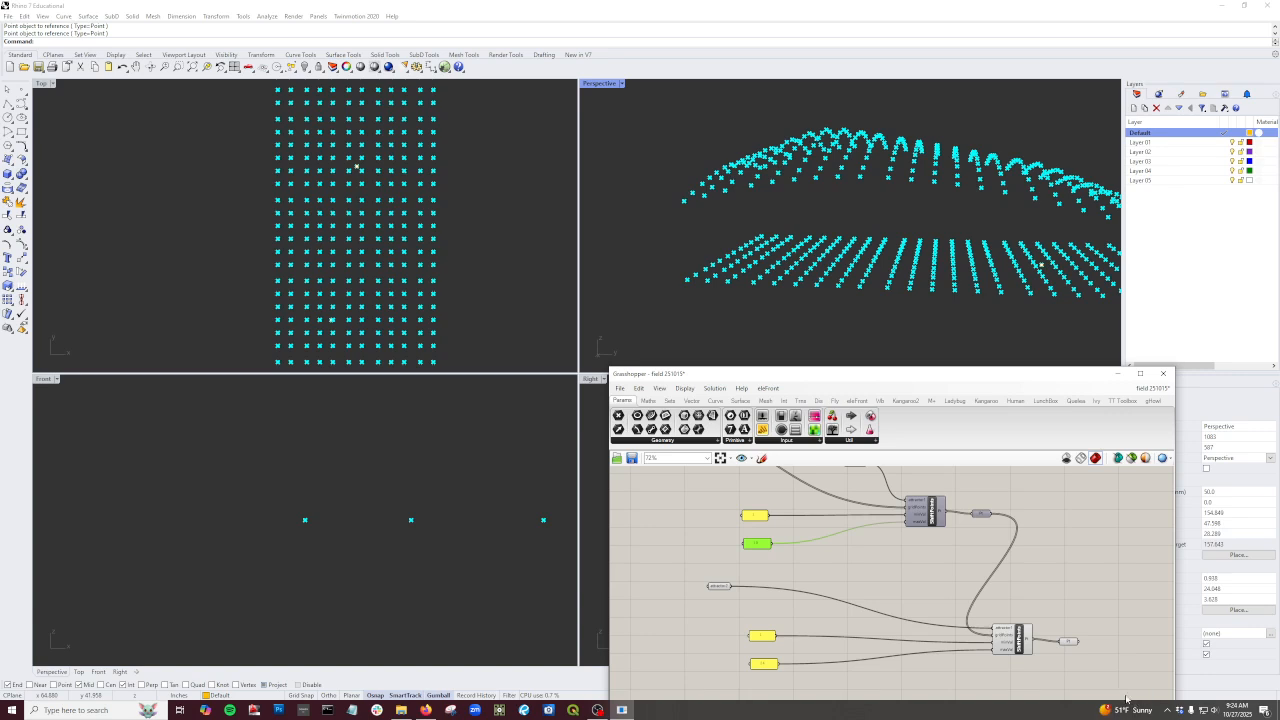
# Step: Hide the preview of the second ShiftPoints cluster and its output parameter, and show the first cluster's output Point parameter
pyautogui.moveTo(1118, 690); pyautogui.dragTo(973, 607)
pyautogui.middleClick(1029, 590)
pyautogui.click(1062, 558)
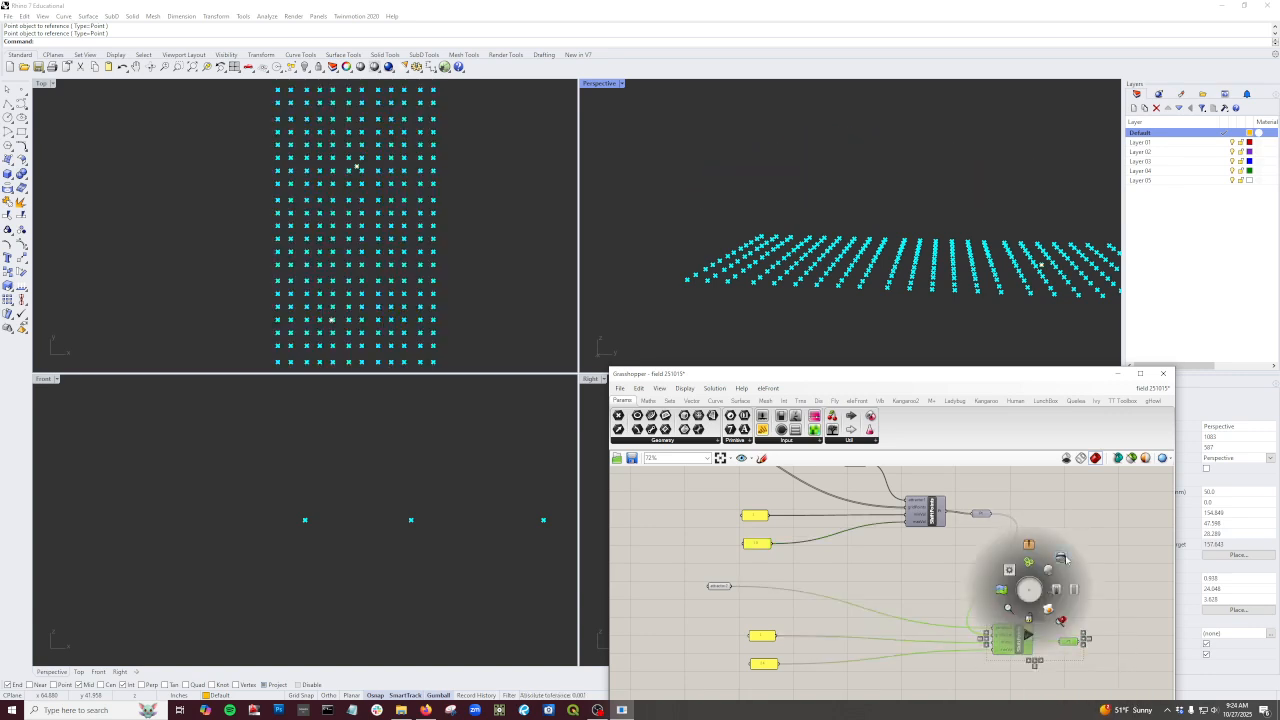
pyautogui.click(983, 514)
pyautogui.middleClick(983, 514)
pyautogui.click(1008, 492)
pyautogui.moveTo(896, 602); pyautogui.dragTo(886, 634, button='right')
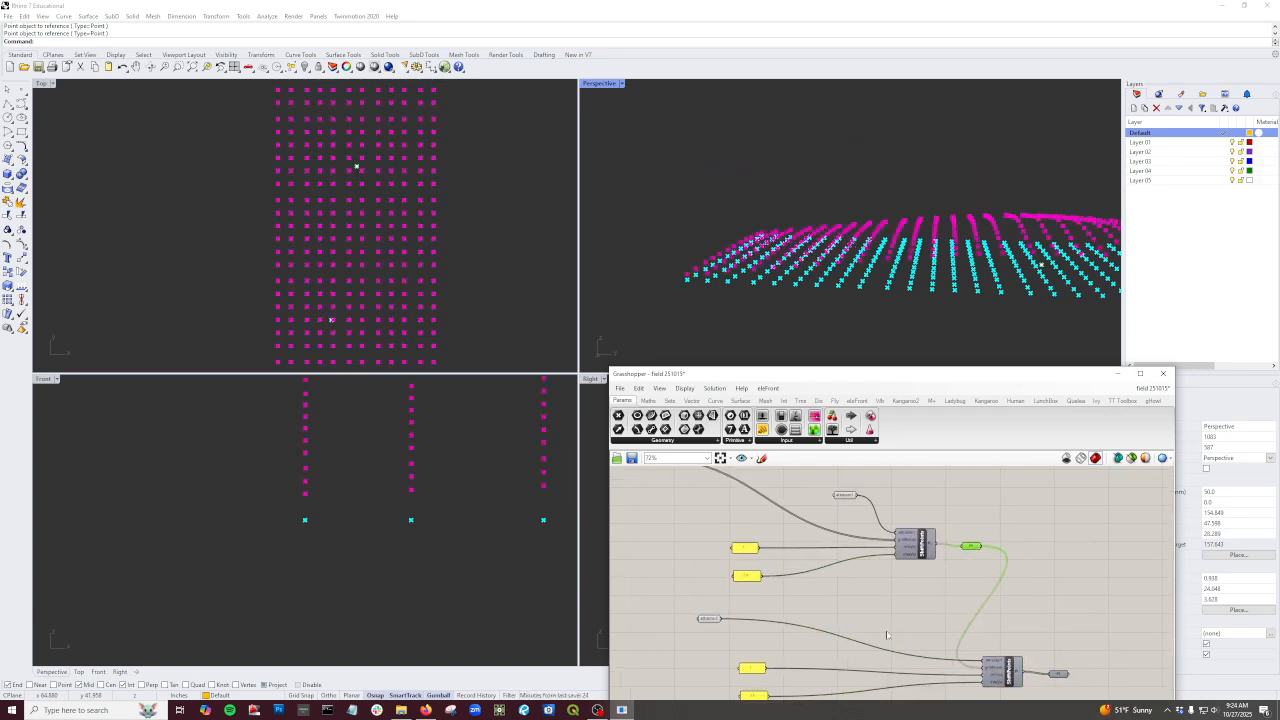
pyautogui.scroll(-6, 214, 523)
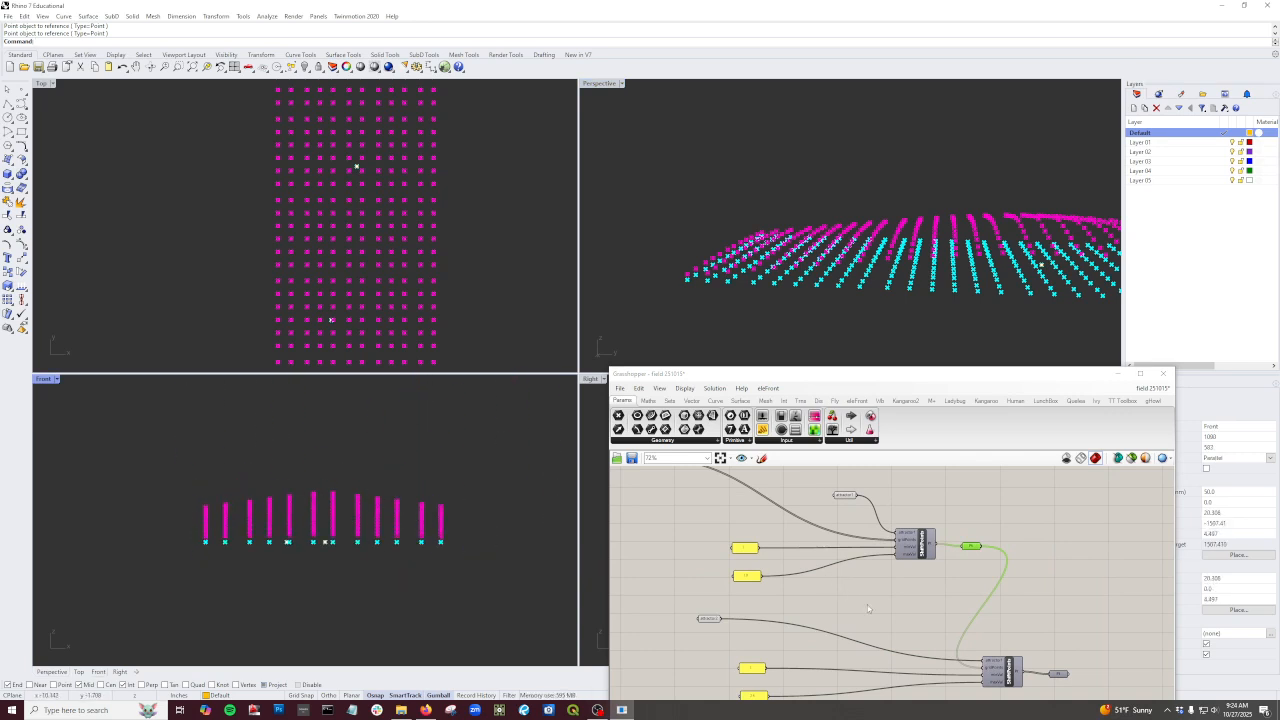
# Step: Open the first ShiftPoints cluster for editing and spread the DistanceDomain, ReMap and attractorDomain objects apart to make room
pyautogui.scroll(3, 905, 578)
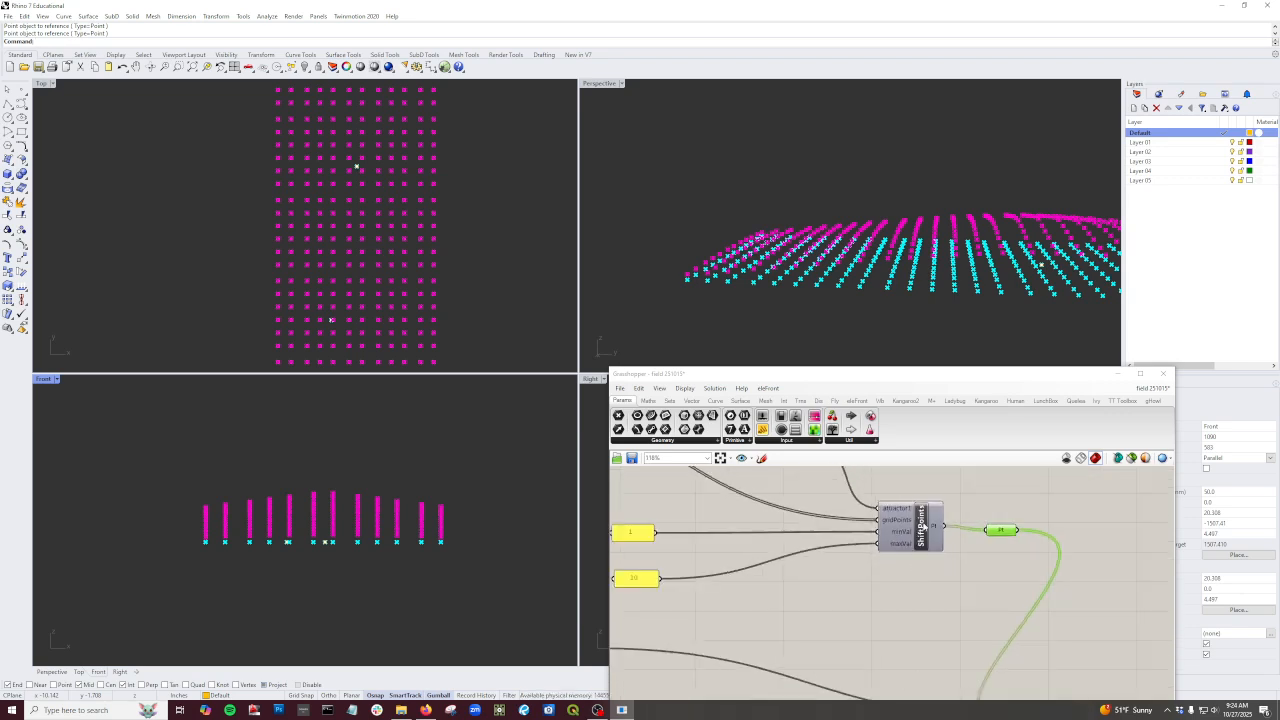
pyautogui.click(933, 528)
pyautogui.doubleClick(922, 540)
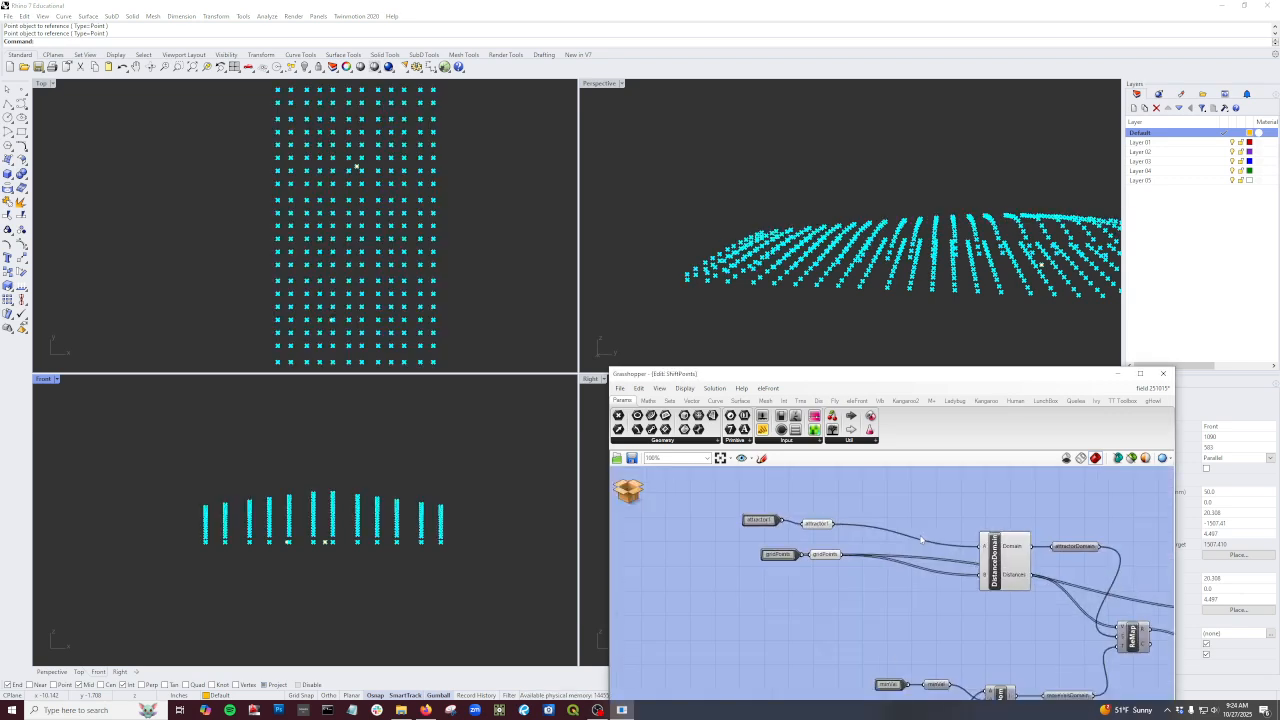
pyautogui.scroll(3, 805, 575)
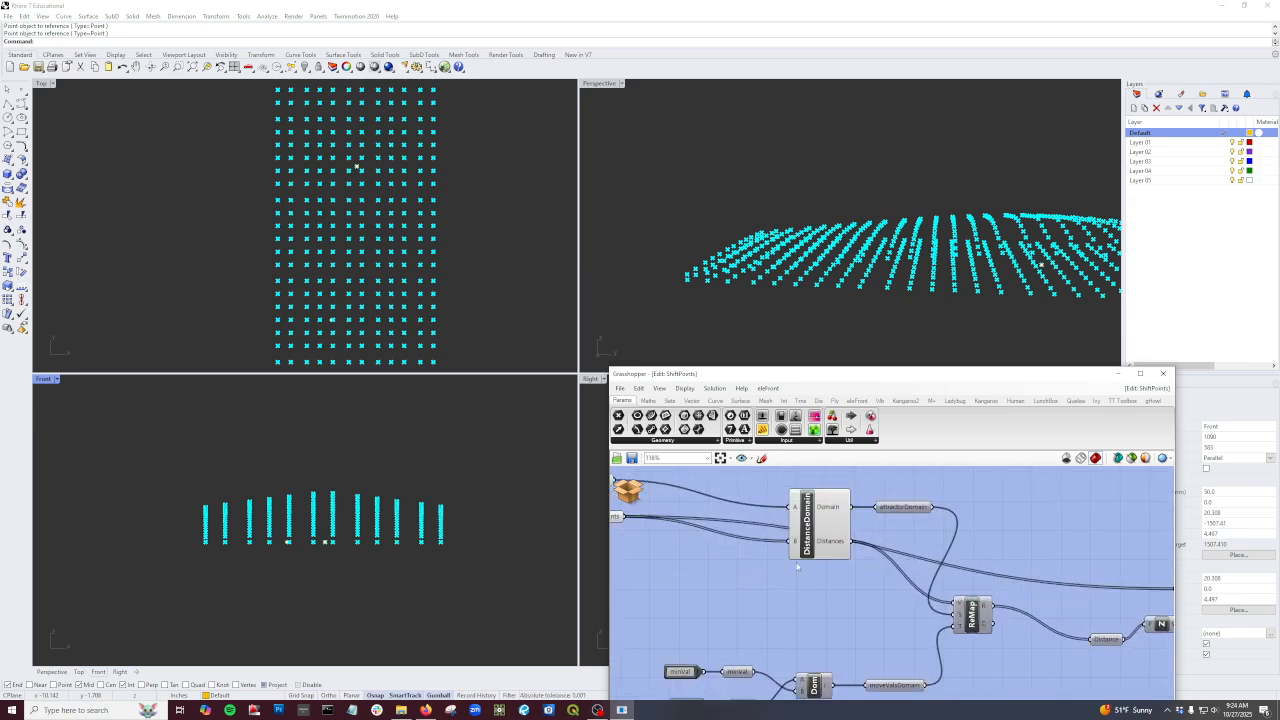
pyautogui.moveTo(828, 528); pyautogui.dragTo(746, 528)
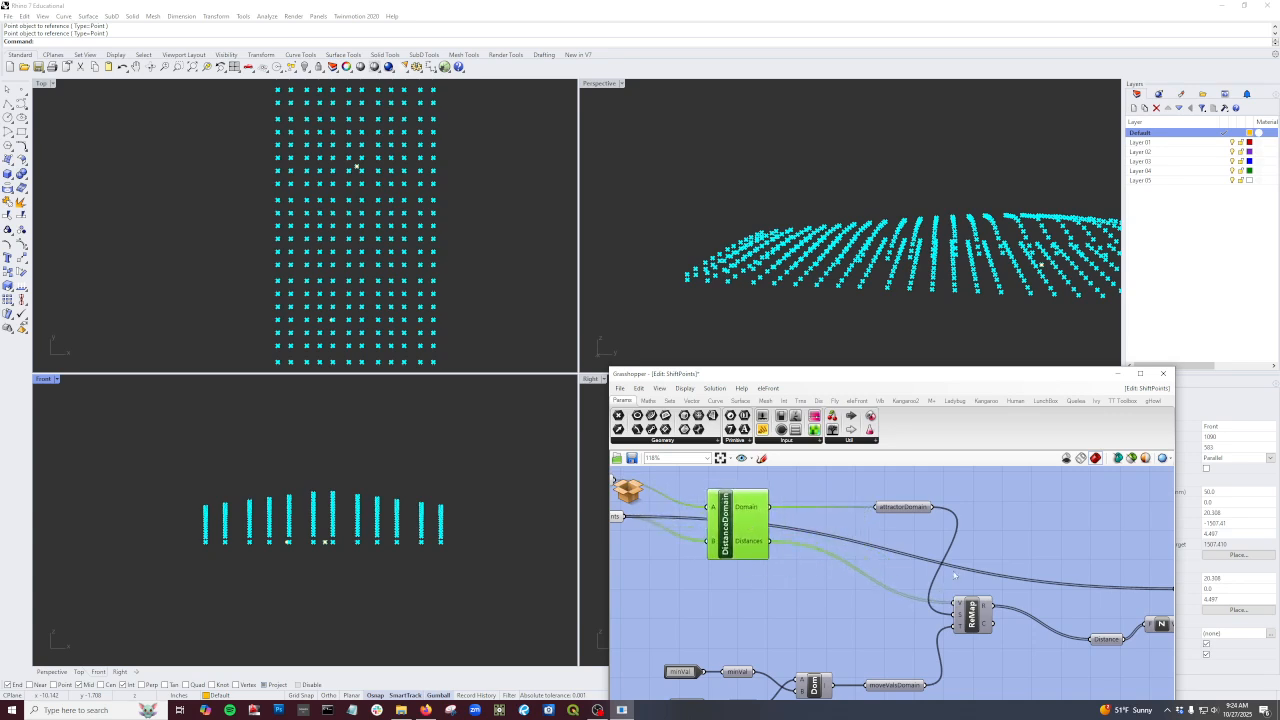
pyautogui.moveTo(980, 627); pyautogui.dragTo(1053, 659)
pyautogui.moveTo(918, 513); pyautogui.dragTo(893, 498)
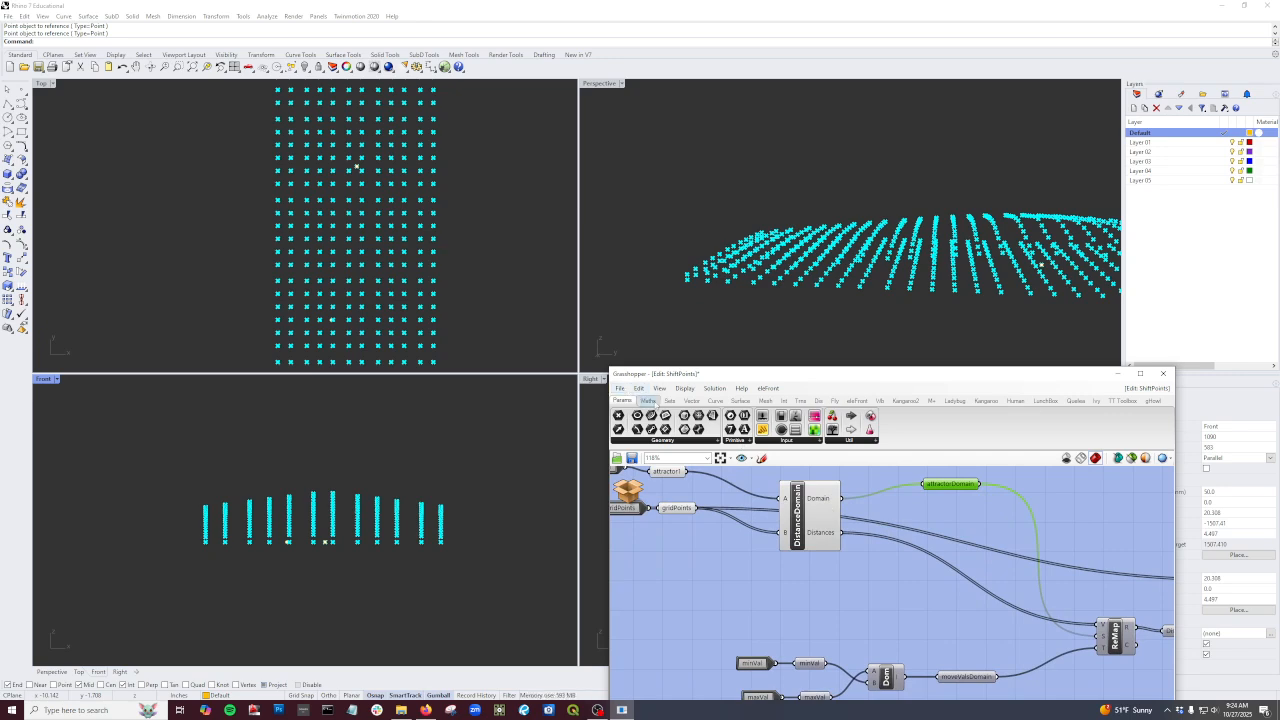
# Step: Add a Power component below DistanceDomain and connect the Distances output to its A input
pyautogui.click(648, 400)
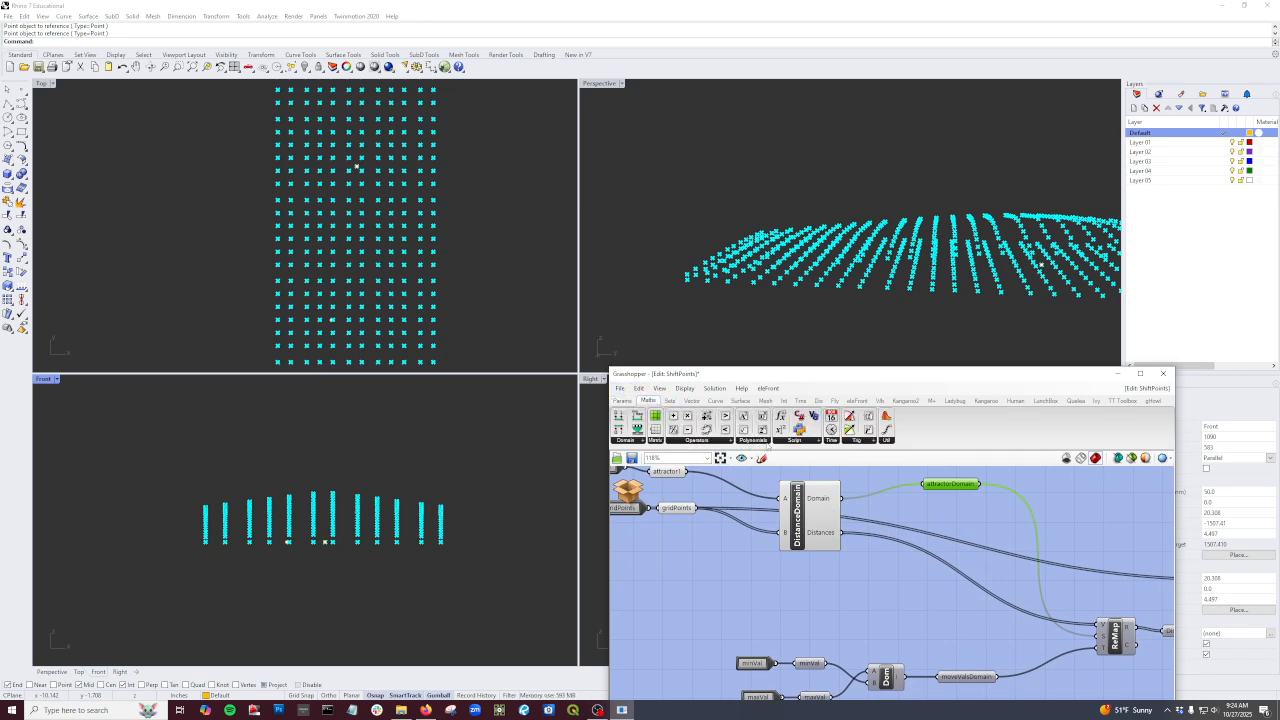
pyautogui.click(759, 441)
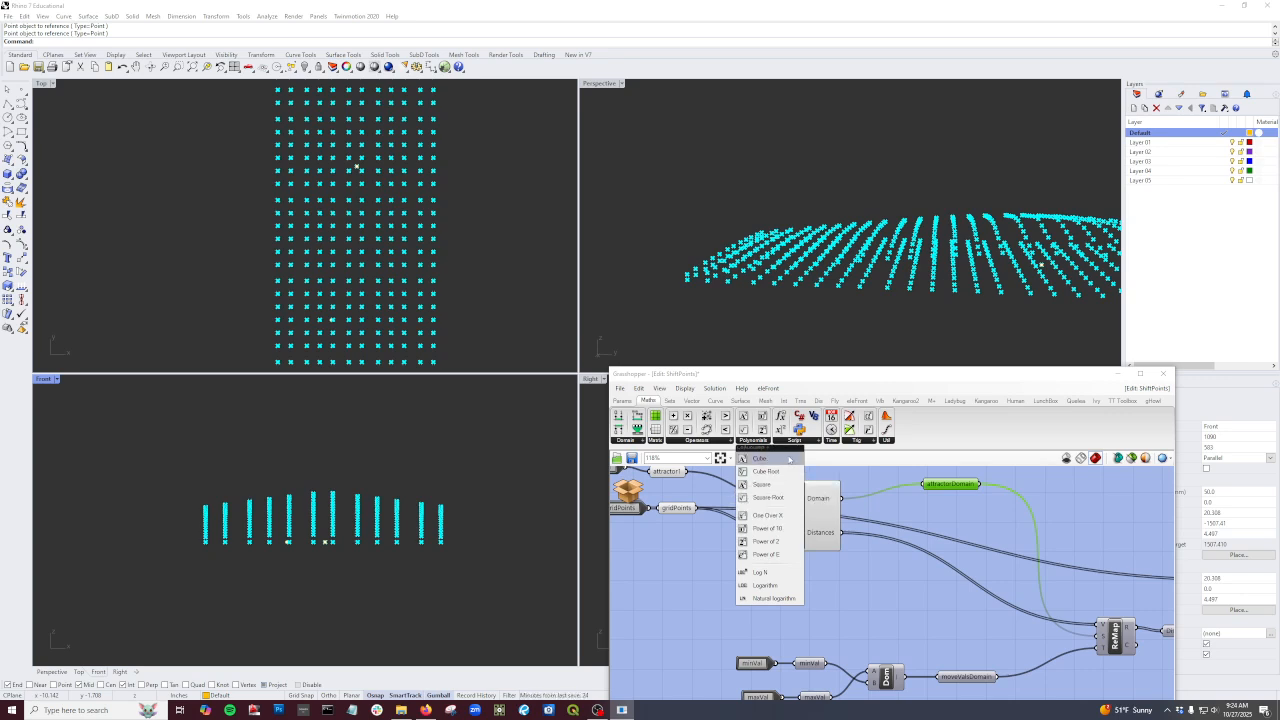
pyautogui.click(721, 441)
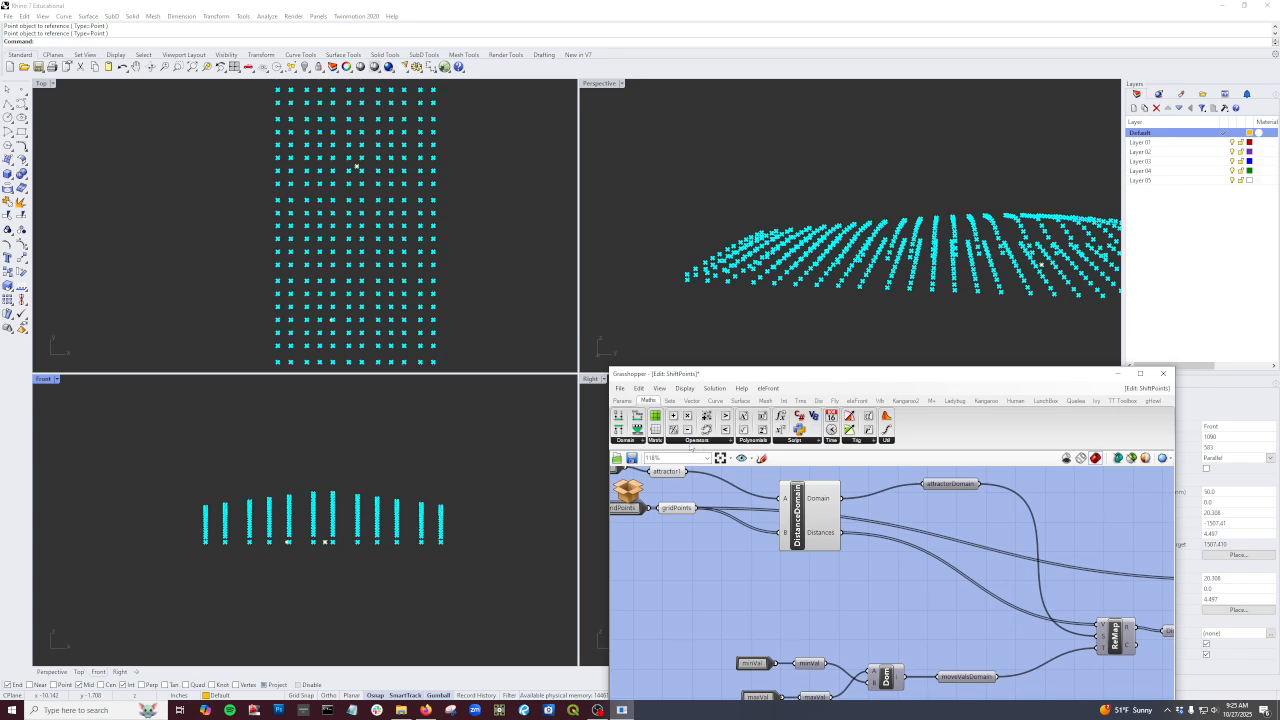
pyautogui.click(710, 442)
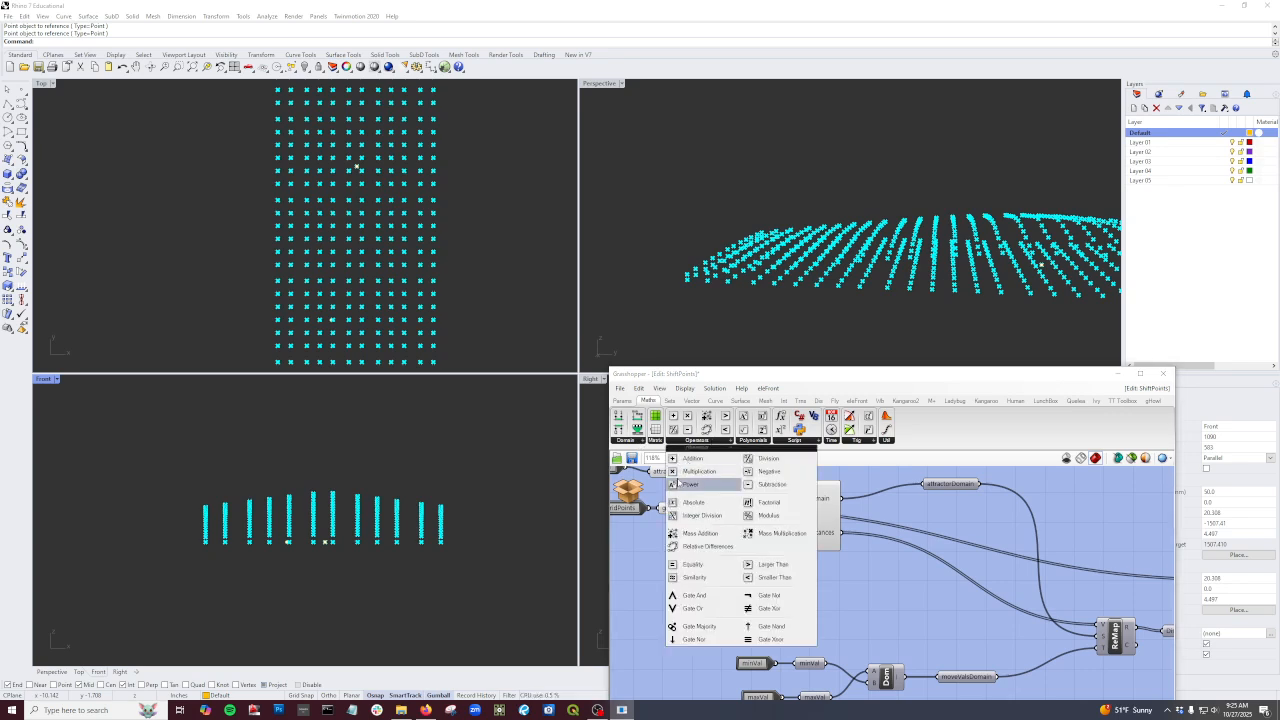
pyautogui.moveTo(676, 484); pyautogui.dragTo(860, 603)
pyautogui.moveTo(843, 532); pyautogui.dragTo(871, 598)
# Step: Add a Number parameter named pow and connect it to the Power component's B input
pyautogui.click(623, 400)
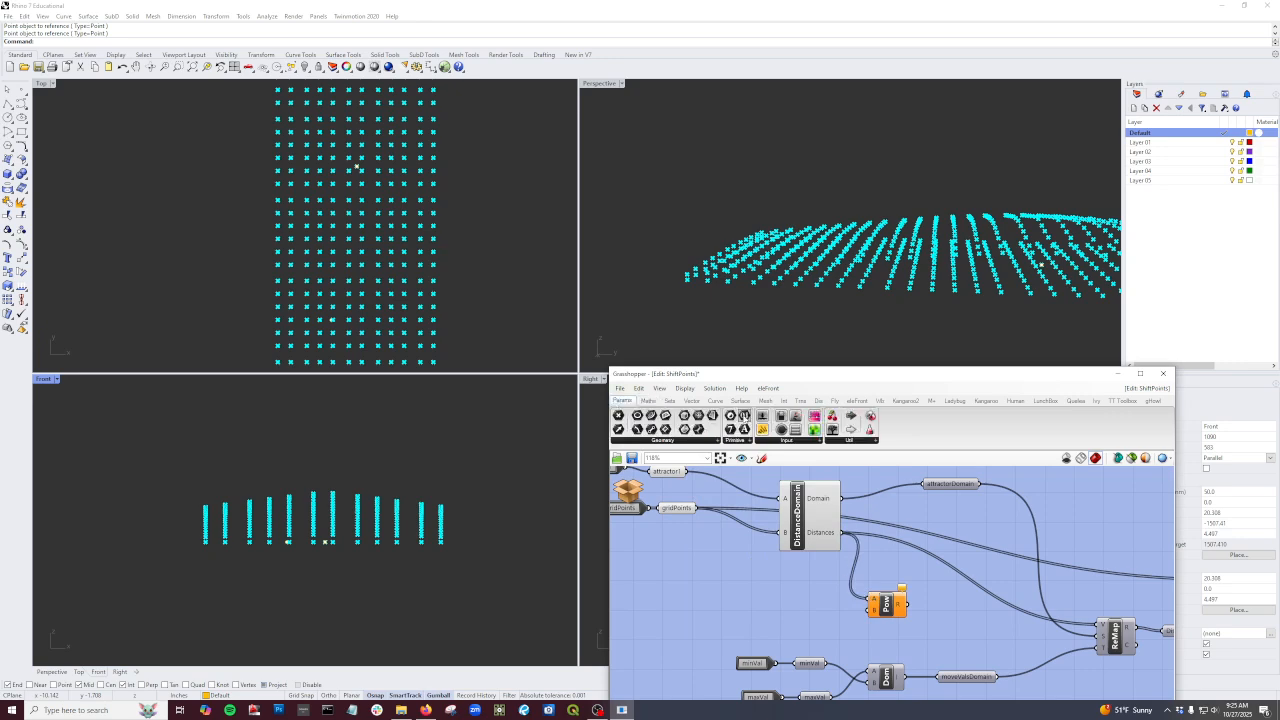
pyautogui.moveTo(744, 416); pyautogui.dragTo(750, 596)
pyautogui.rightClick(750, 596)
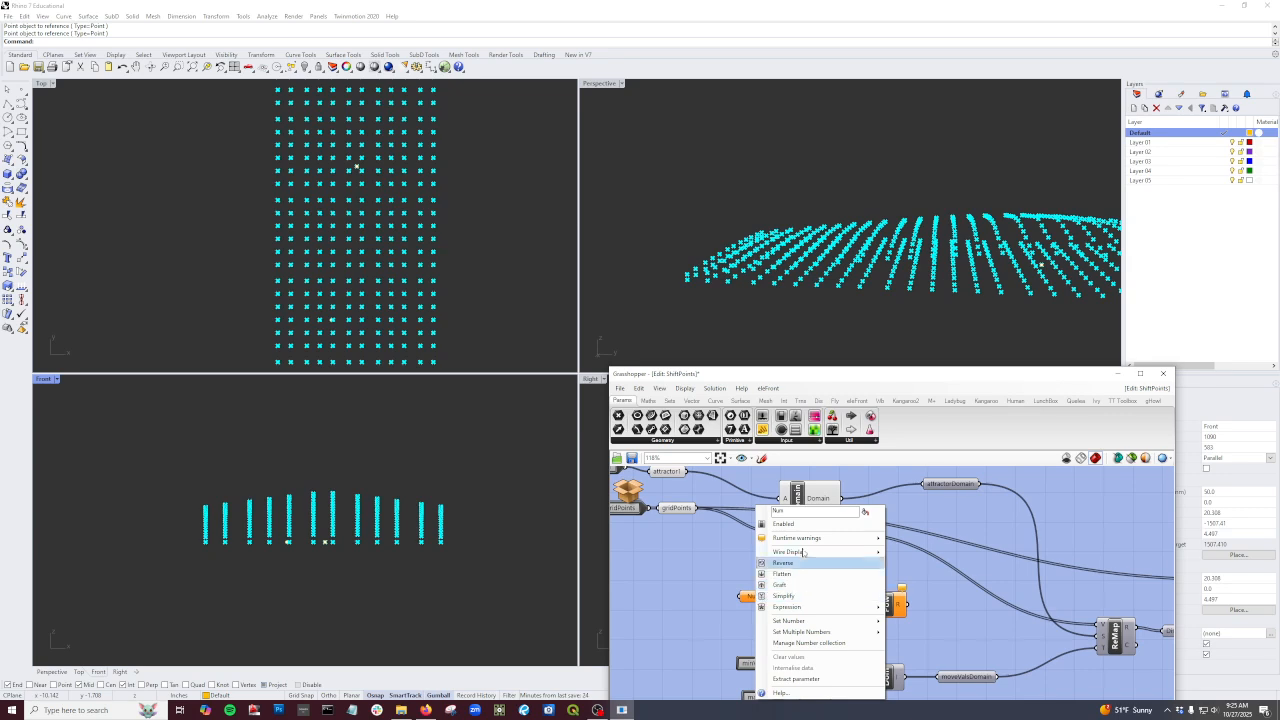
pyautogui.doubleClick(789, 511)
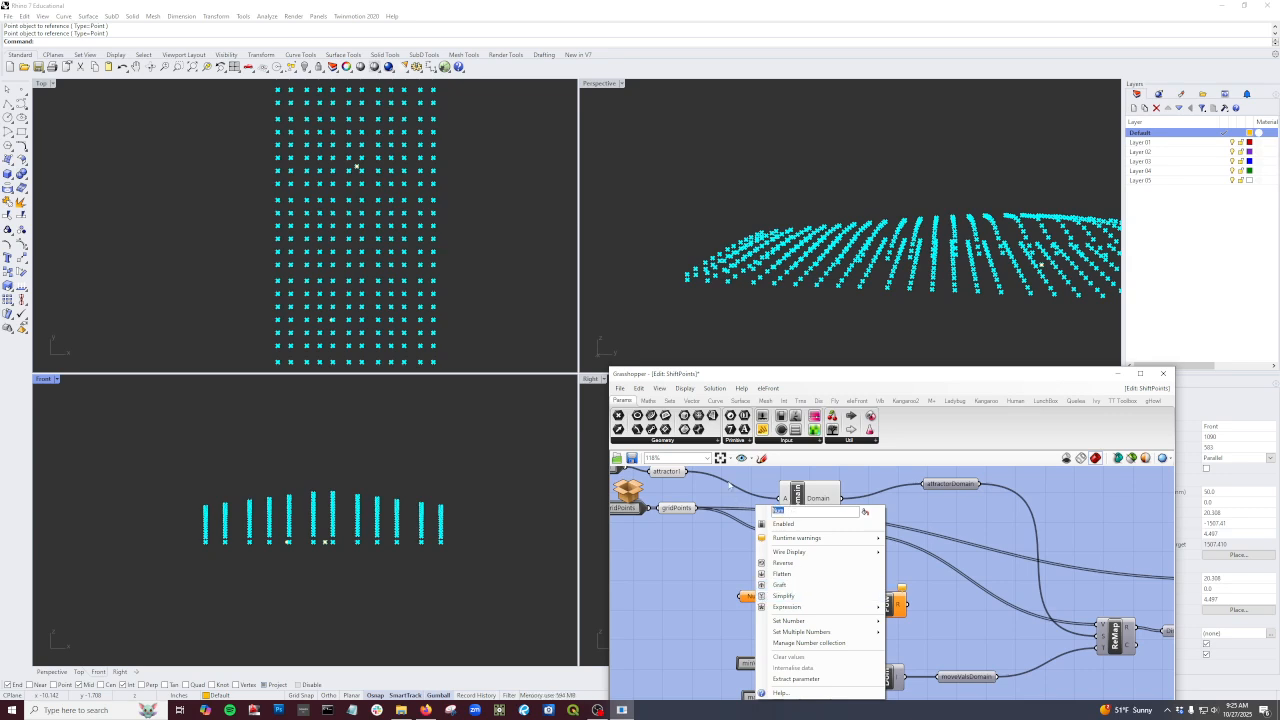
pyautogui.write('pow')
pyautogui.press('Return')
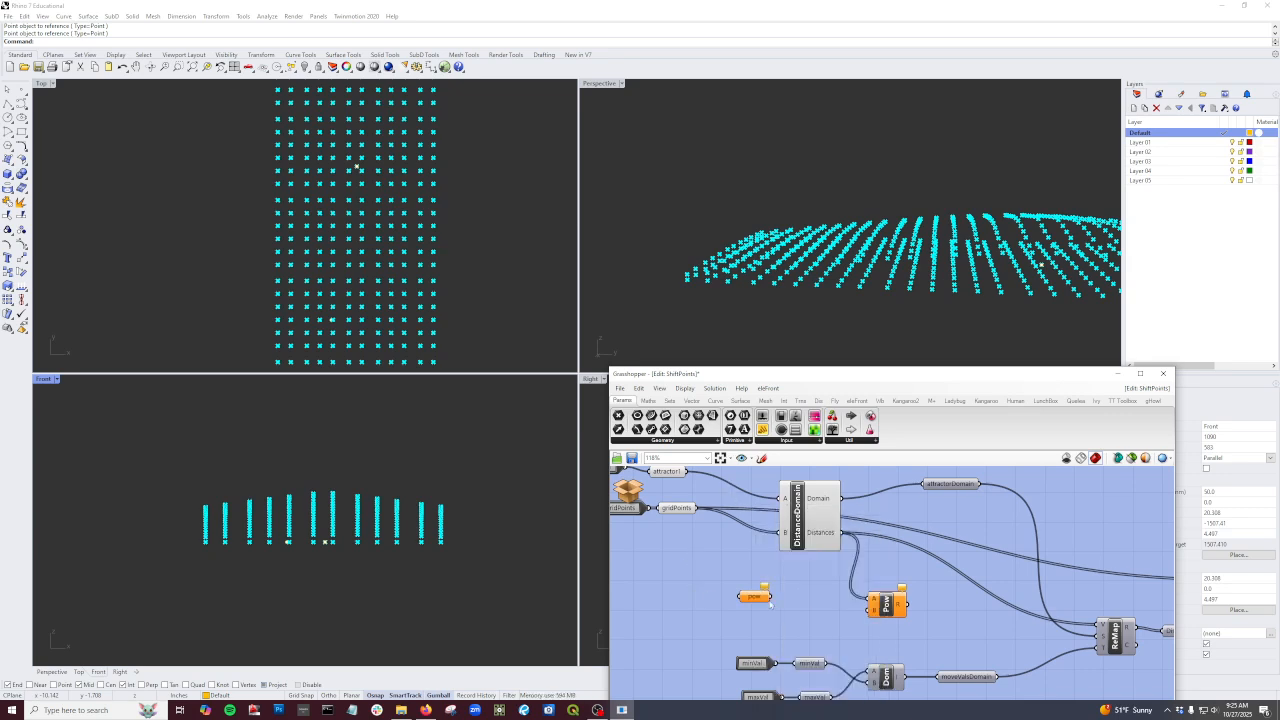
pyautogui.moveTo(770, 597); pyautogui.dragTo(872, 609)
# Step: Feed the pow parameter from a copied cluster input and save the changes to the ShiftPoints cluster
pyautogui.moveTo(709, 571); pyautogui.dragTo(807, 577, button='right')
pyautogui.hotkey('ctrl', 'v')
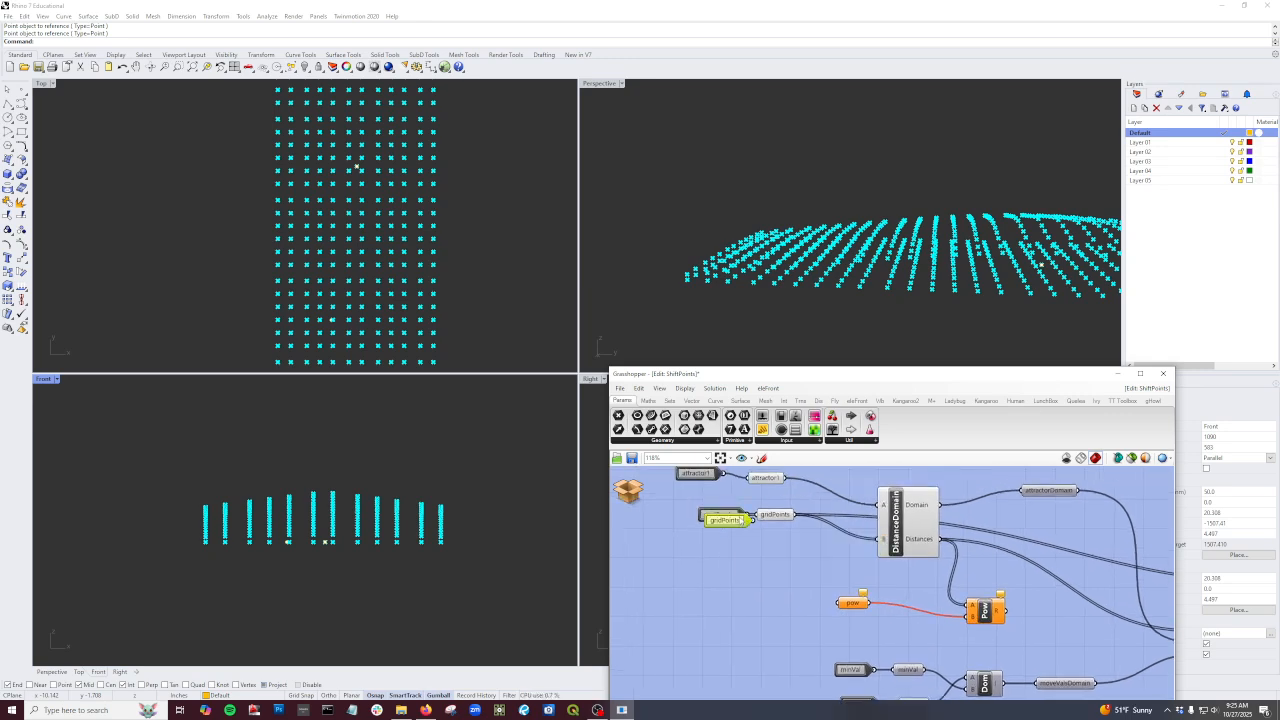
pyautogui.moveTo(737, 522); pyautogui.dragTo(838, 603)
pyautogui.click(633, 458)
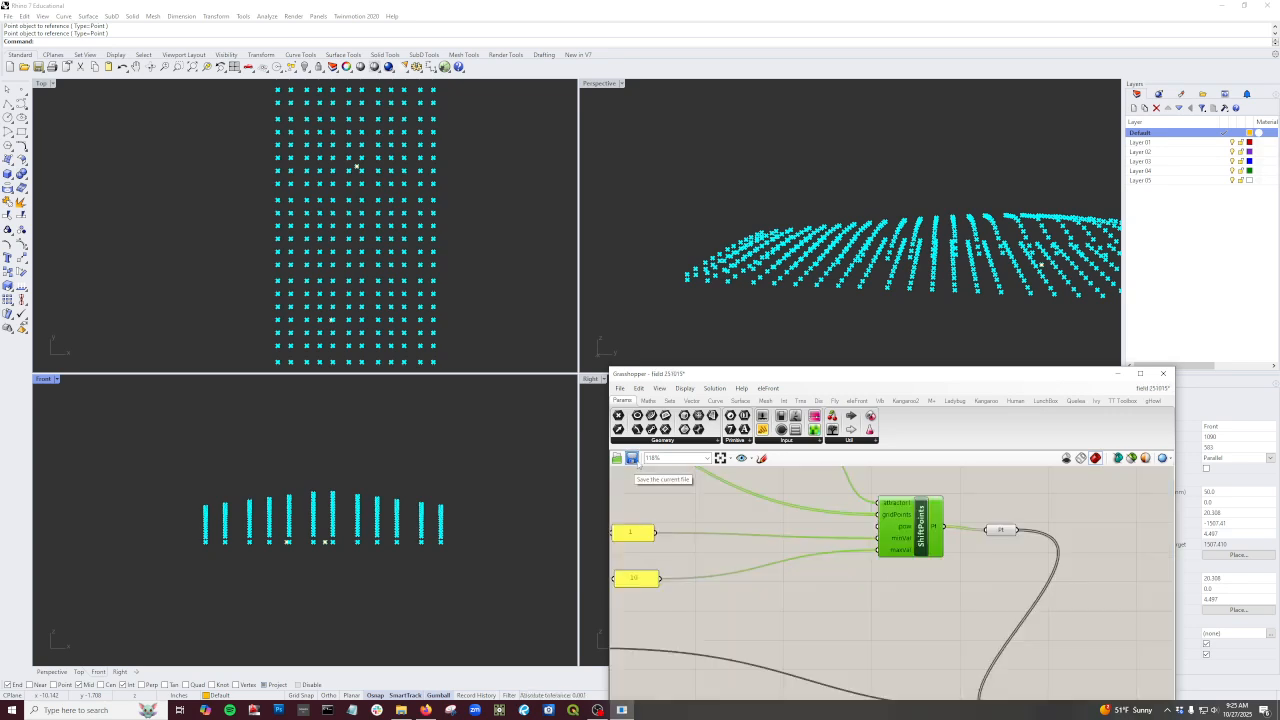
# Step: Duplicate the minimum value panel, set the copy to 2, and connect it to the first cluster's pow input
pyautogui.moveTo(830, 619); pyautogui.dragTo(866, 628, button='right')
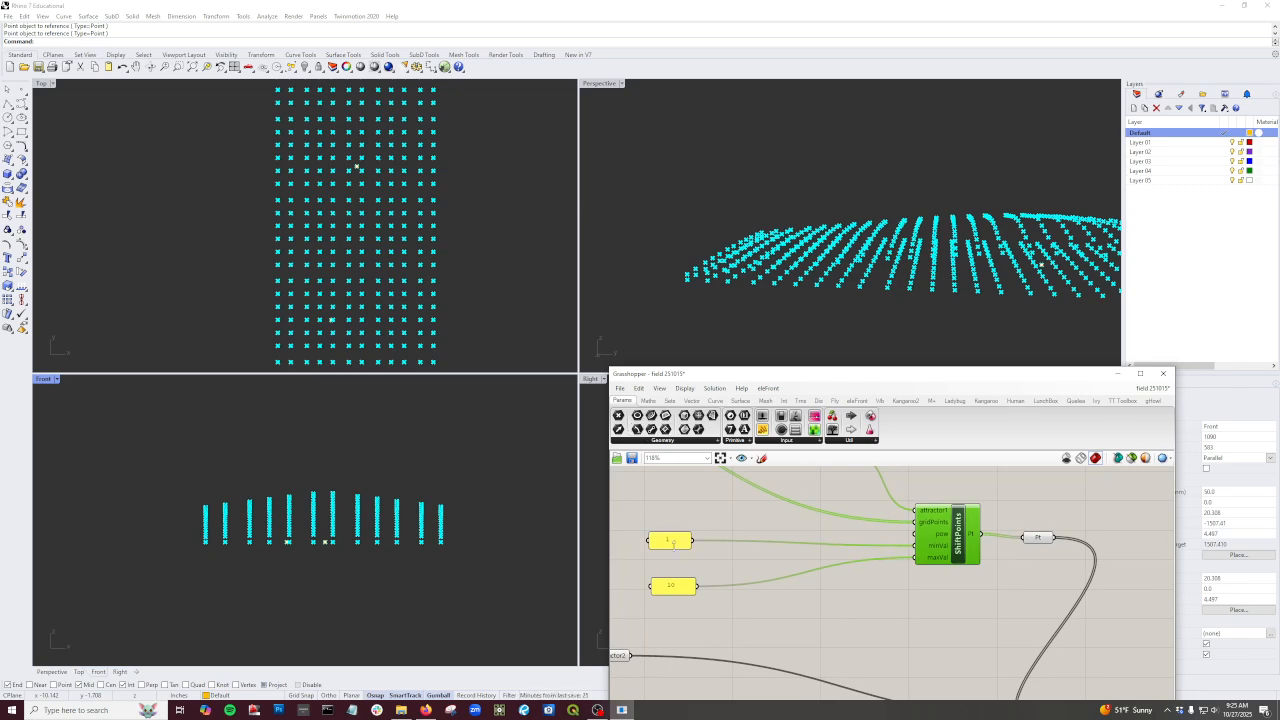
pyautogui.moveTo(724, 580); pyautogui.dragTo(743, 618, button='right')
pyautogui.keyDown('alt'); pyautogui.moveTo(702, 581); pyautogui.dragTo(695, 555); pyautogui.keyUp('alt')
pyautogui.doubleClick(693, 555)
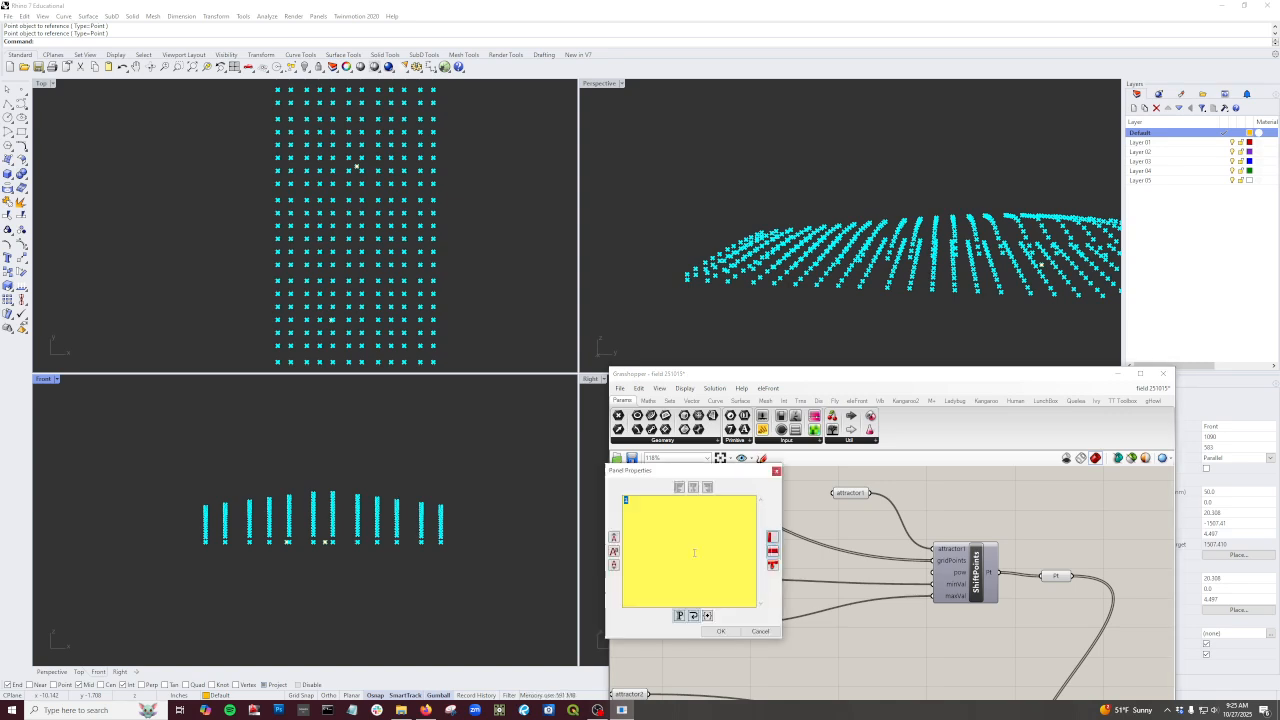
pyautogui.write('2')
pyautogui.click(729, 630)
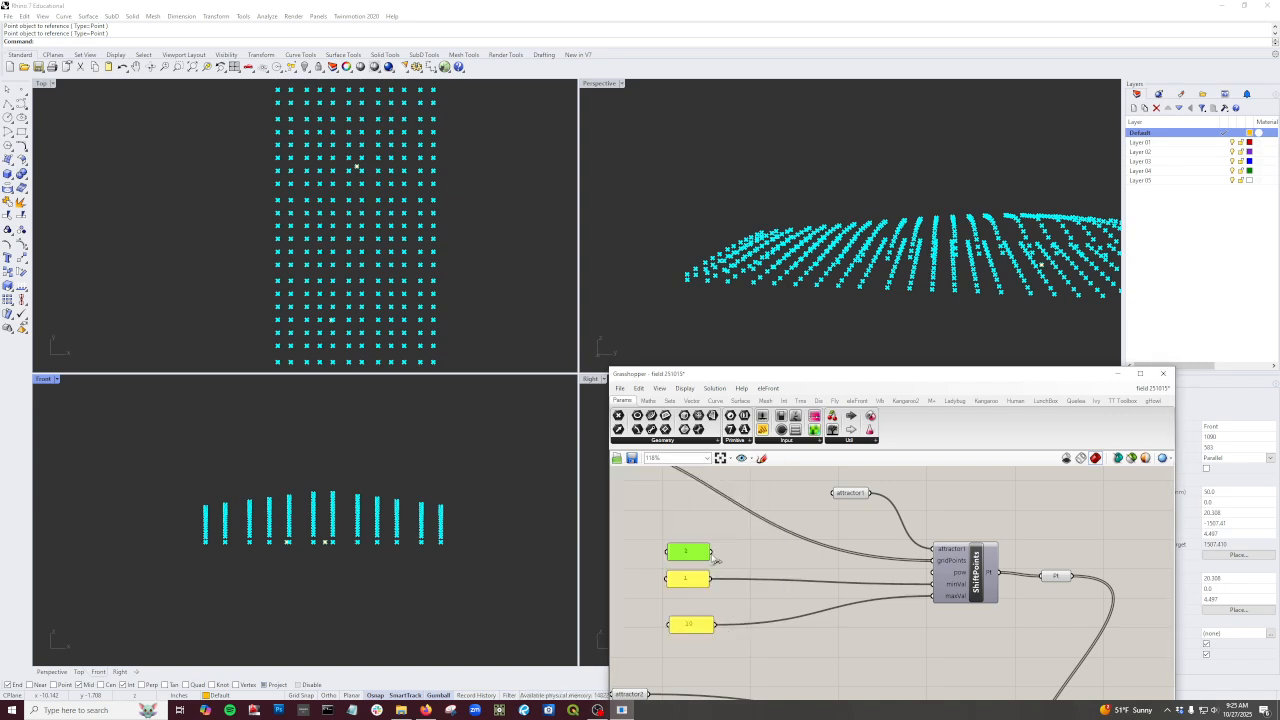
pyautogui.moveTo(712, 552); pyautogui.dragTo(930, 577)
# Step: Reopen the first ShiftPoints cluster and connect the Power result to ReMap's value input, replacing the Distances connection
pyautogui.doubleClick(962, 574)
pyautogui.moveTo(847, 609); pyautogui.dragTo(882, 505, button='right')
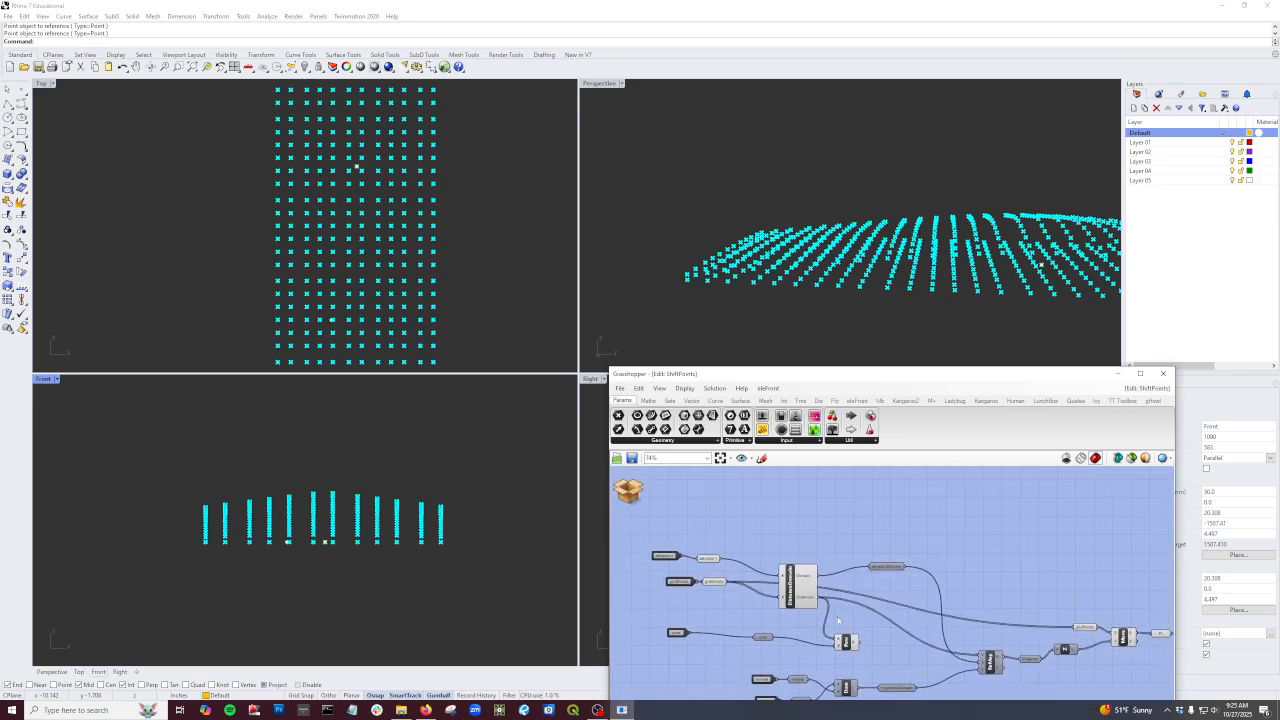
pyautogui.scroll(3, 857, 645)
pyautogui.moveTo(892, 642); pyautogui.dragTo(849, 591, button='right')
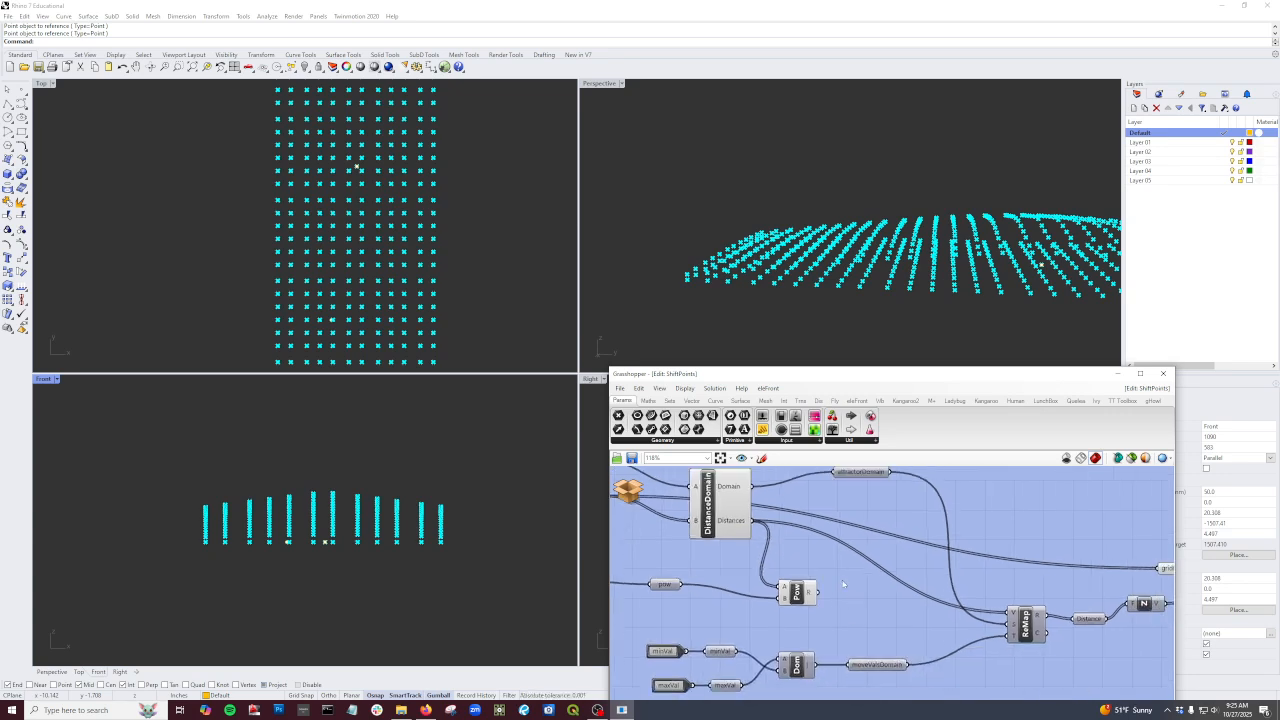
pyautogui.moveTo(742, 521); pyautogui.dragTo(722, 512)
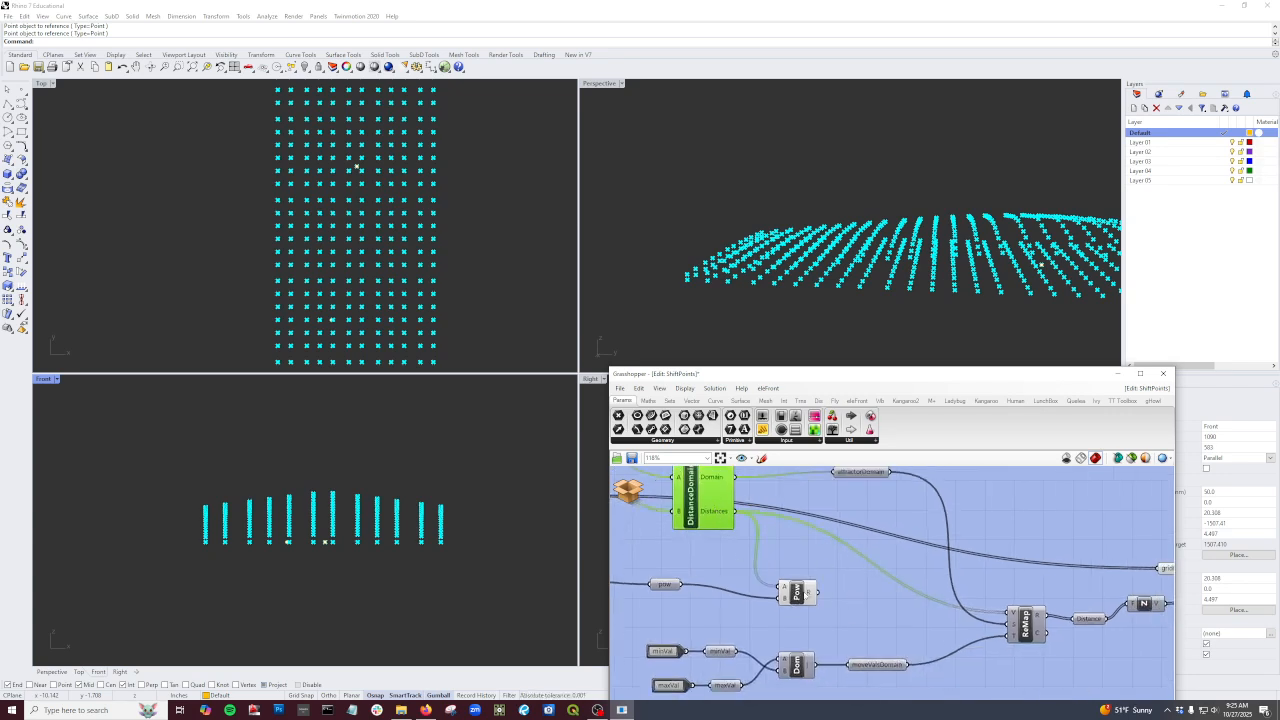
pyautogui.moveTo(818, 592); pyautogui.dragTo(1011, 611)
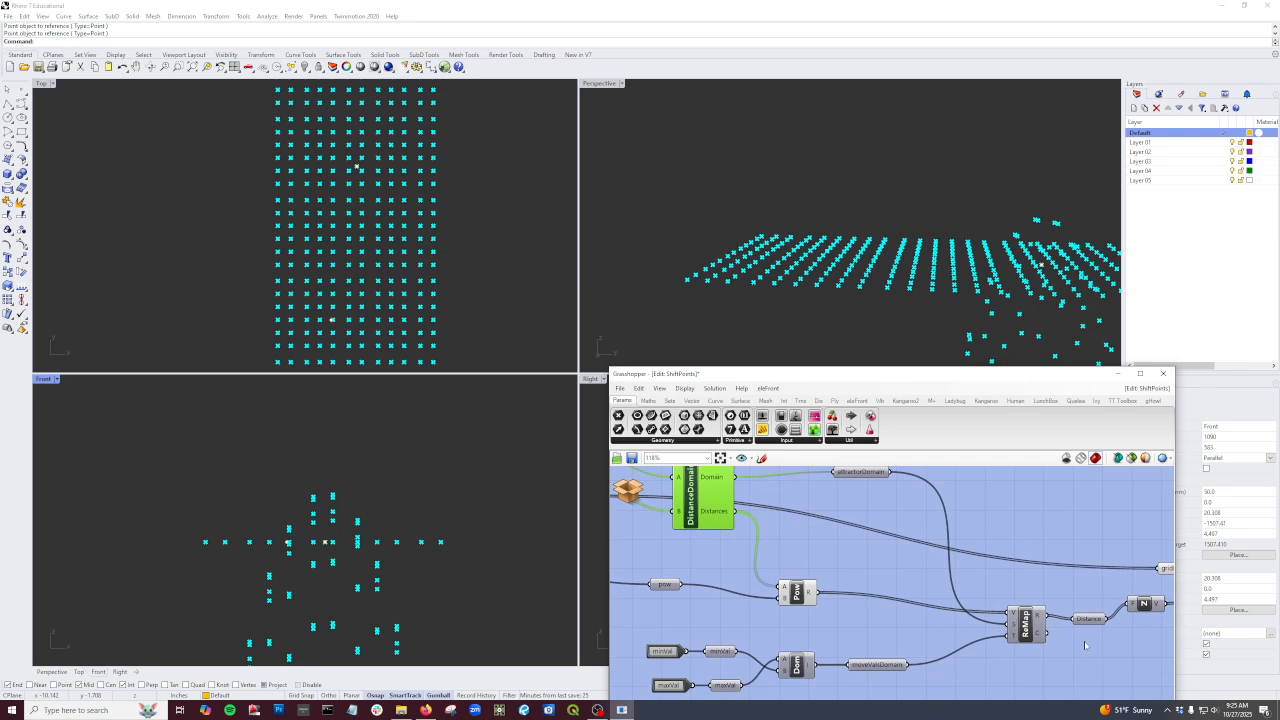
# Step: Examine the remapped Distance values and trace the ReMap component's inputs back to the attractorDomain parameter
pyautogui.moveTo(1085, 645); pyautogui.dragTo(1037, 637, button='right')
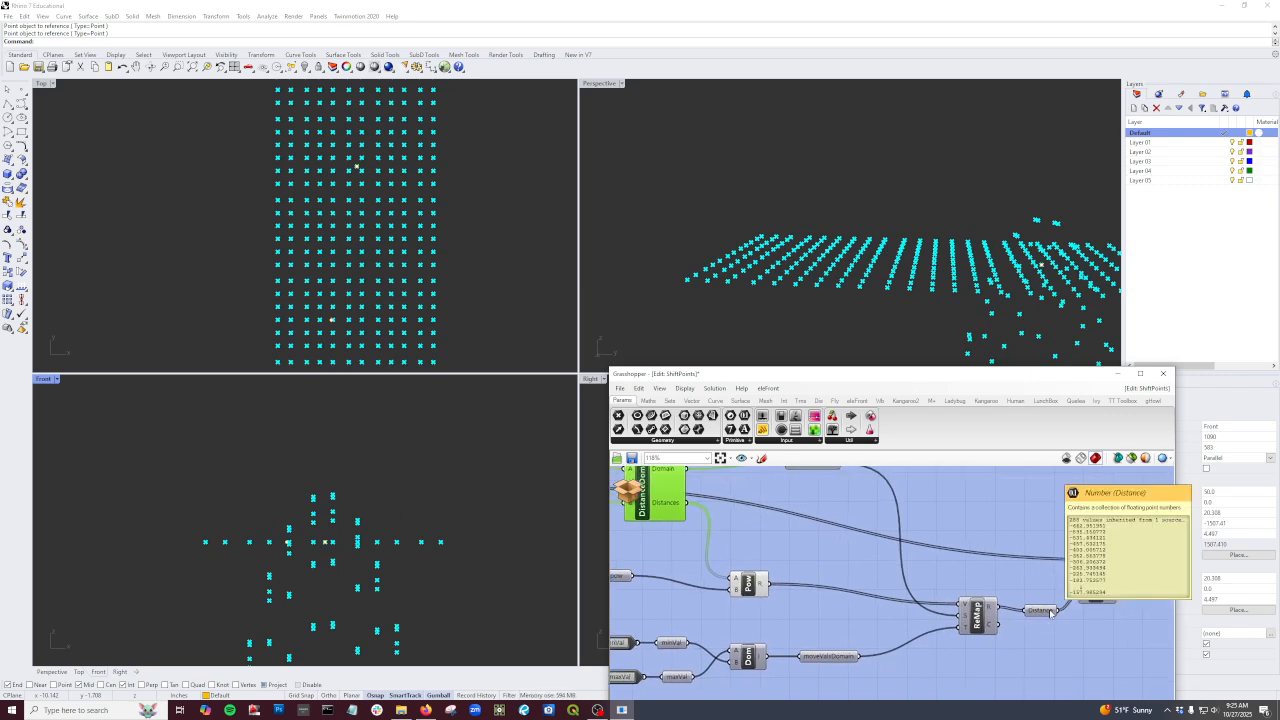
pyautogui.click(965, 618)
pyautogui.moveTo(688, 534); pyautogui.dragTo(847, 602, button='right')
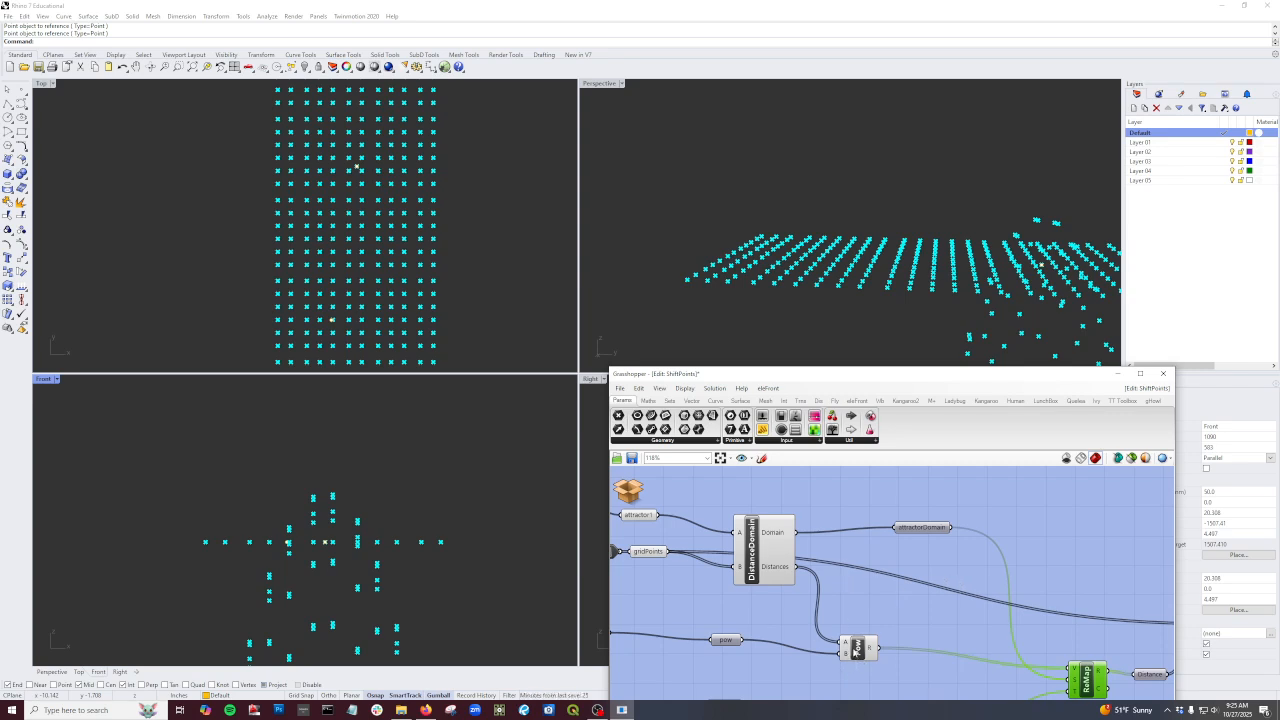
# Step: Try raising the DistanceDomain Domain output to pow with a copied Power component before attractorDomain, and undo the attempt
pyautogui.moveTo(849, 655); pyautogui.dragTo(858, 560)
pyautogui.moveTo(797, 532); pyautogui.dragTo(893, 527)
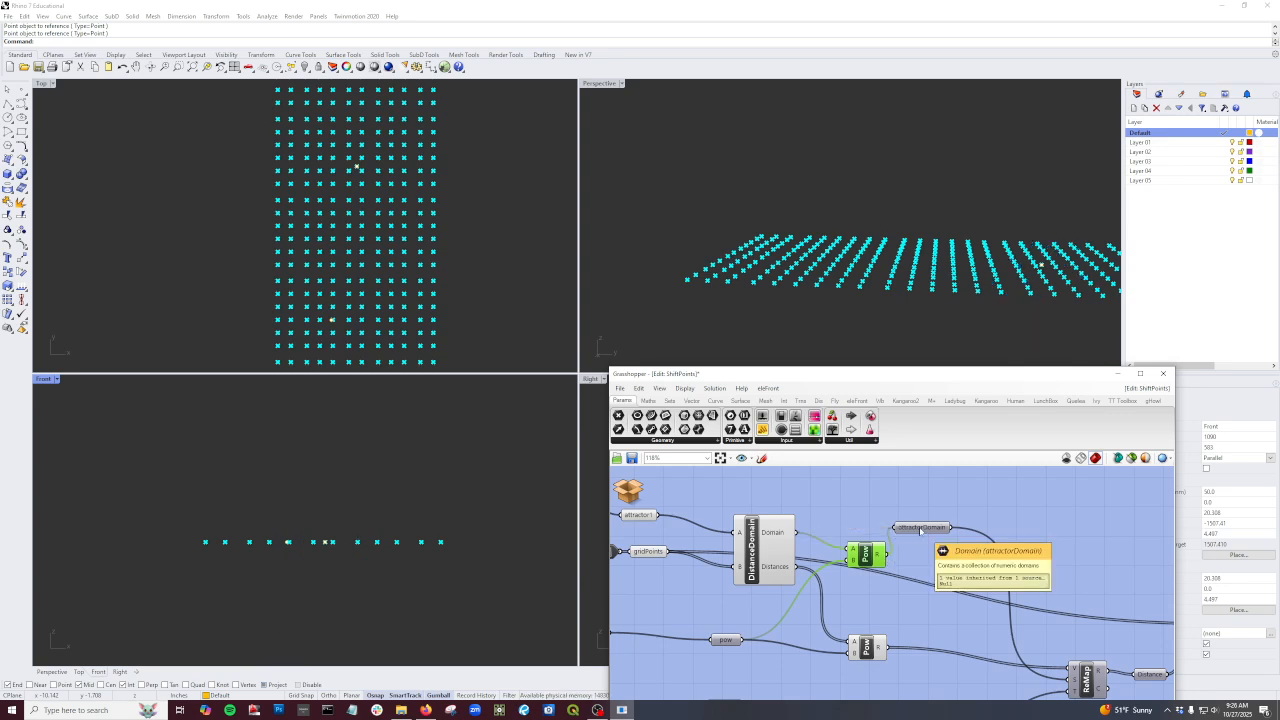
pyautogui.hotkey('ctrl', 'z')
pyautogui.hotkey('ctrl', 'z')
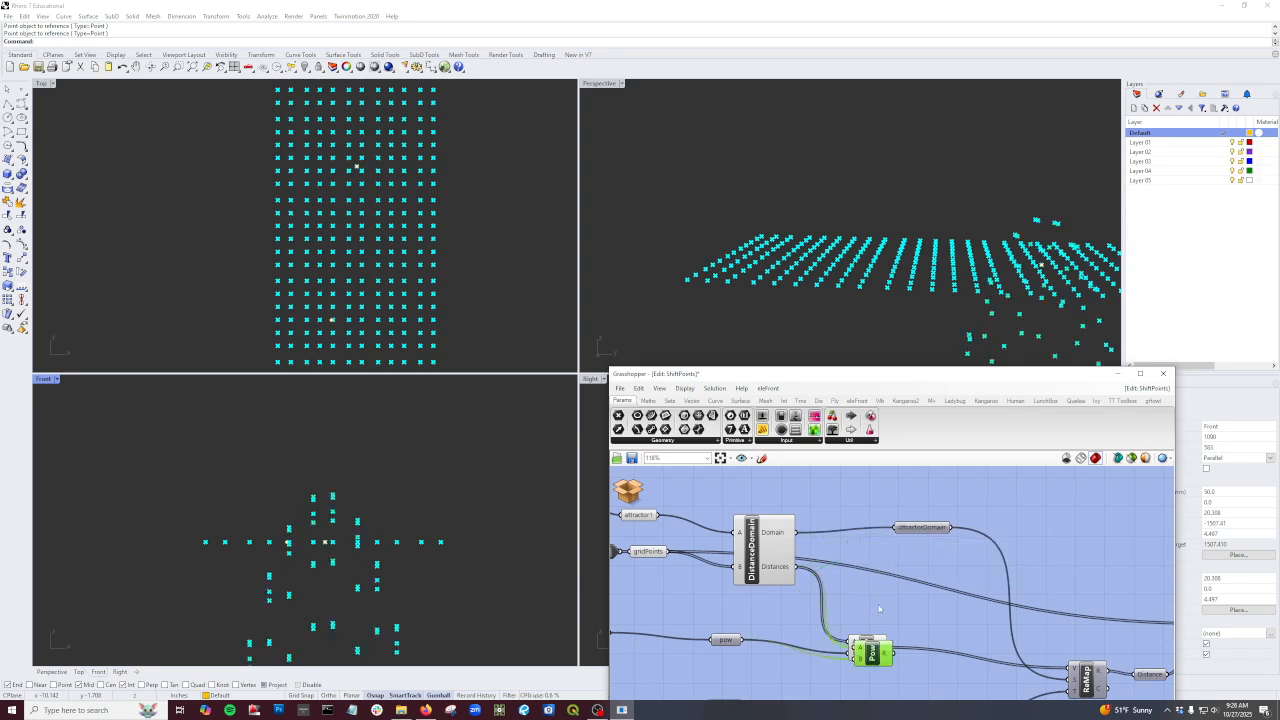
pyautogui.hotkey('ctrl', 'z')
# Step: Open the DistanceDomain cluster, add a Power component, and connect the Distance output to its A input
pyautogui.moveTo(861, 592); pyautogui.dragTo(998, 599, button='right')
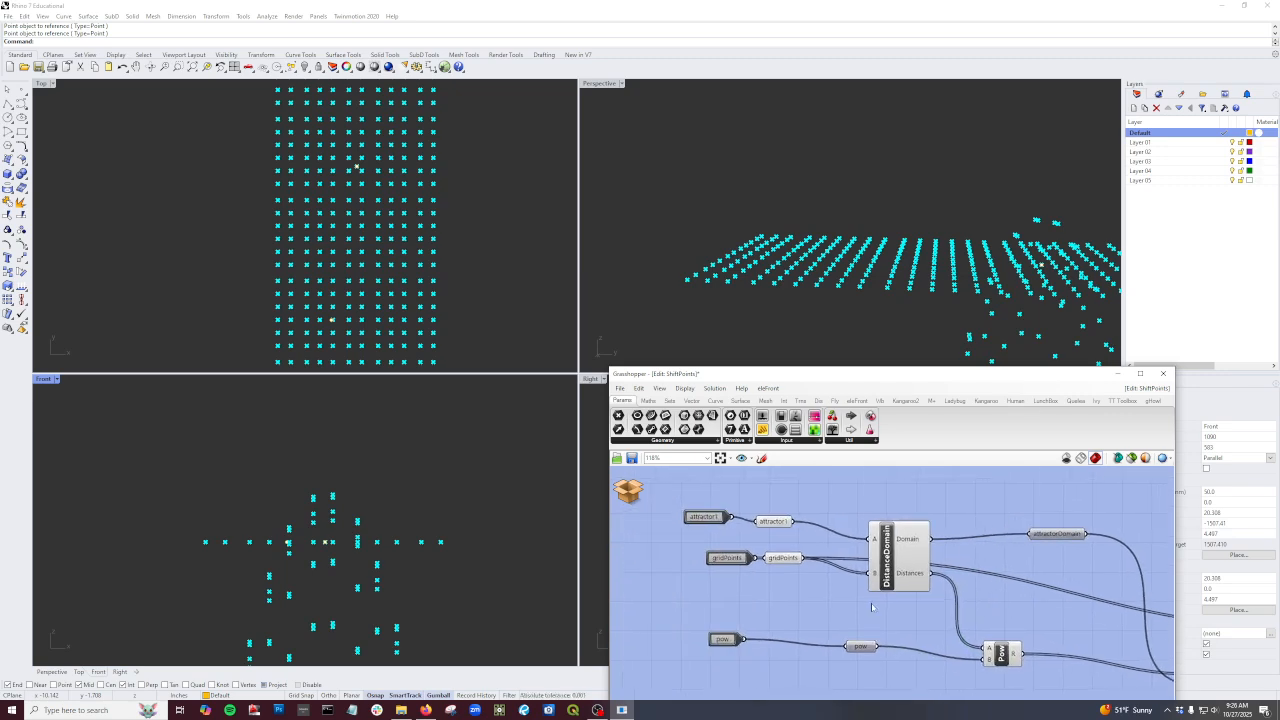
pyautogui.doubleClick(897, 553)
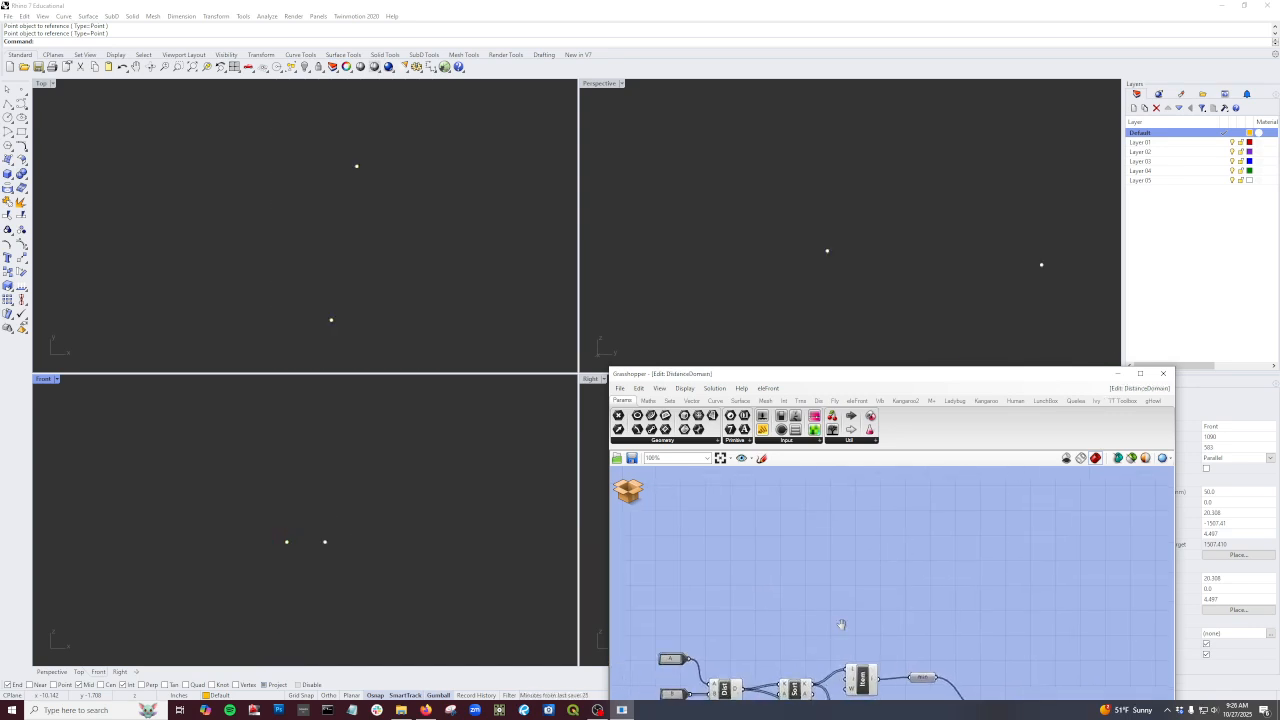
pyautogui.moveTo(843, 623); pyautogui.dragTo(924, 533, button='right')
pyautogui.scroll(-1, 832, 567)
pyautogui.scroll(1, 842, 630)
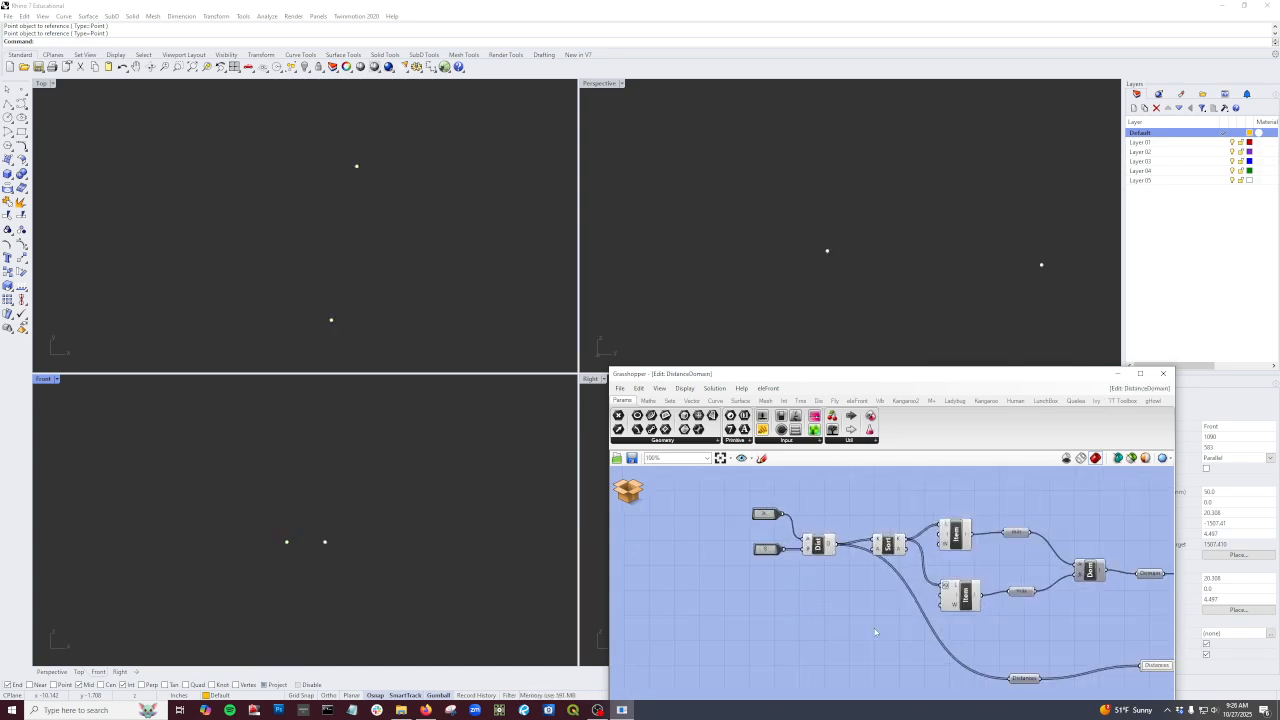
pyautogui.doubleClick(874, 628)
pyautogui.write('pow')
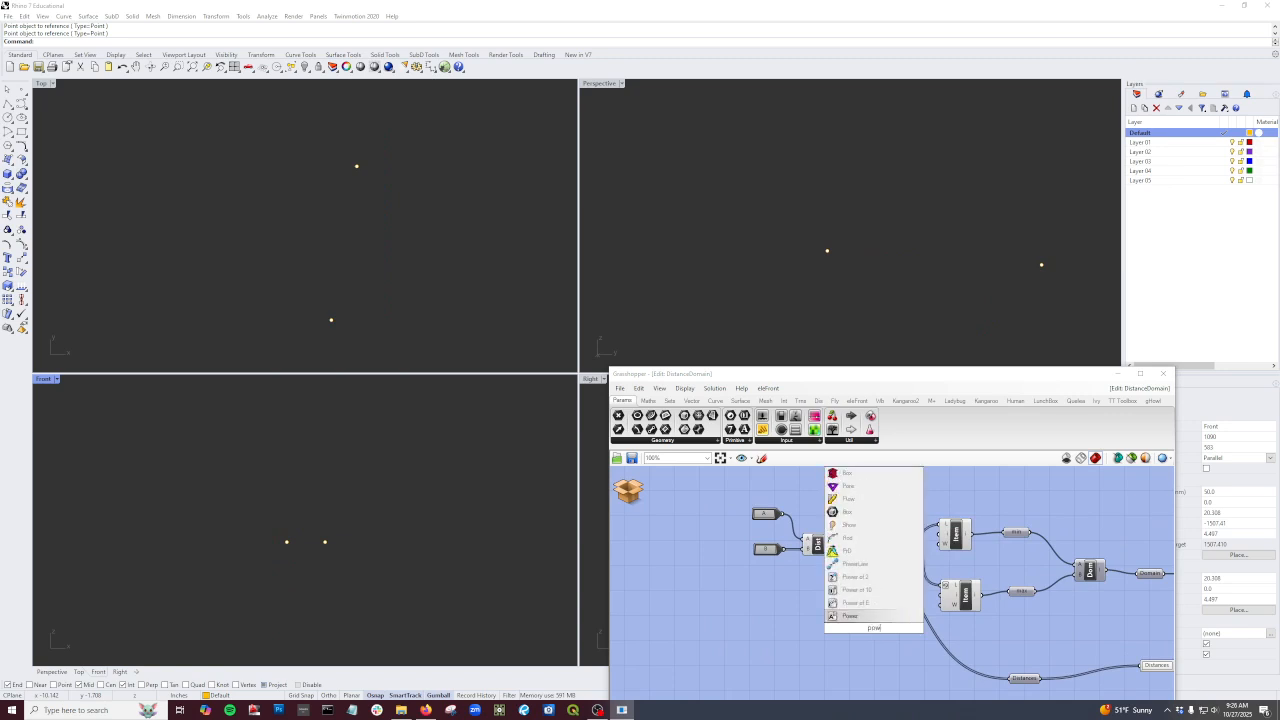
pyautogui.click(846, 616)
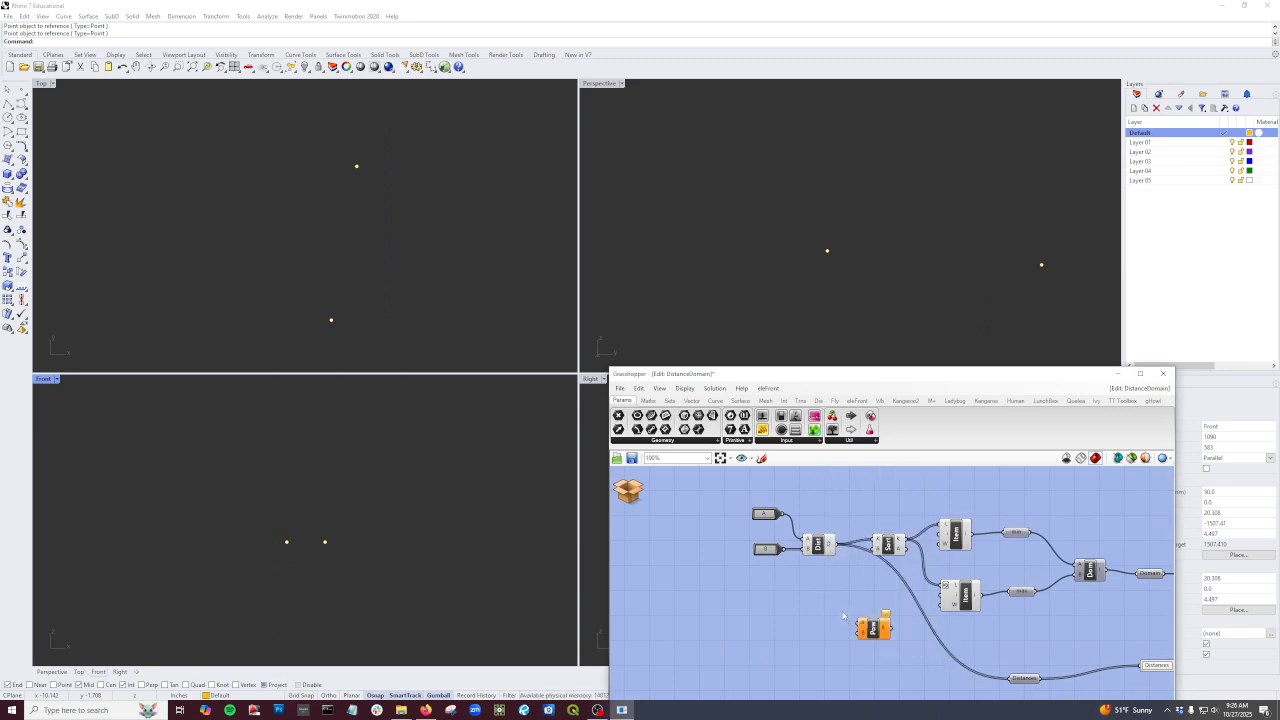
pyautogui.scroll(1, 848, 571)
pyautogui.moveTo(836, 546); pyautogui.dragTo(866, 638)
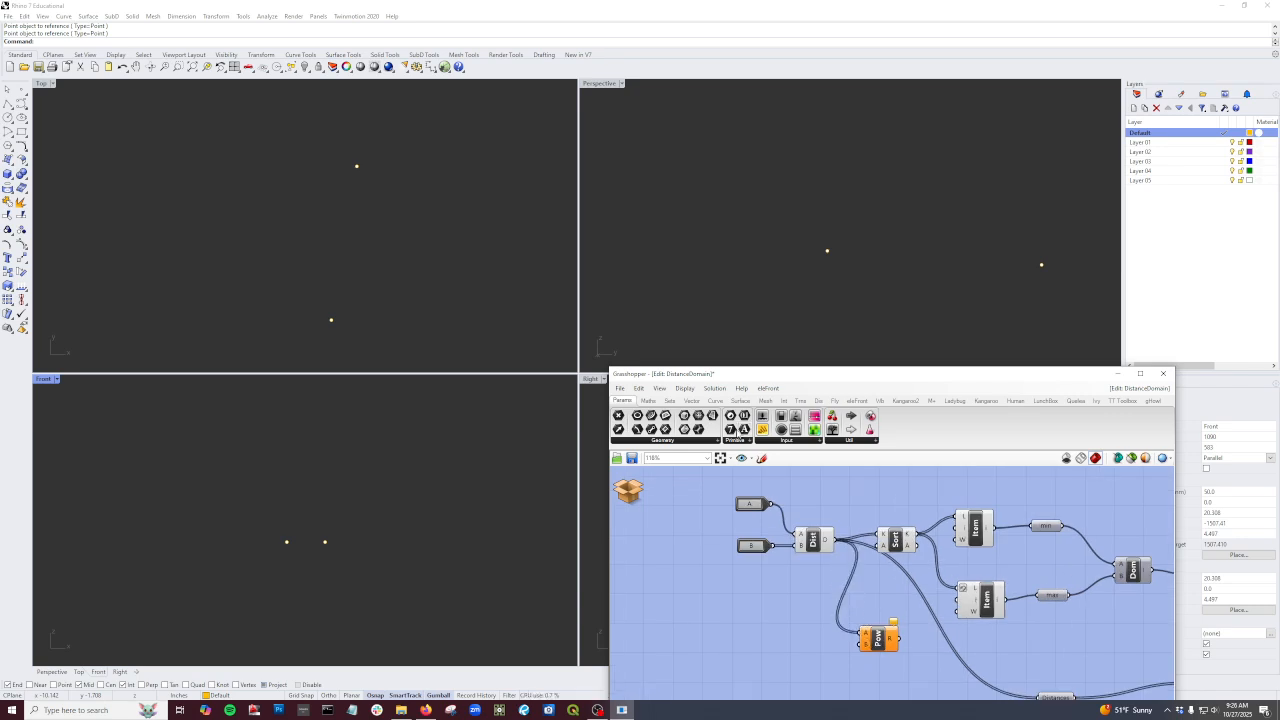
# Step: Add a Number parameter named power and connect it to the Power component's B input
pyautogui.moveTo(745, 416); pyautogui.dragTo(770, 636)
pyautogui.rightClick(776, 636)
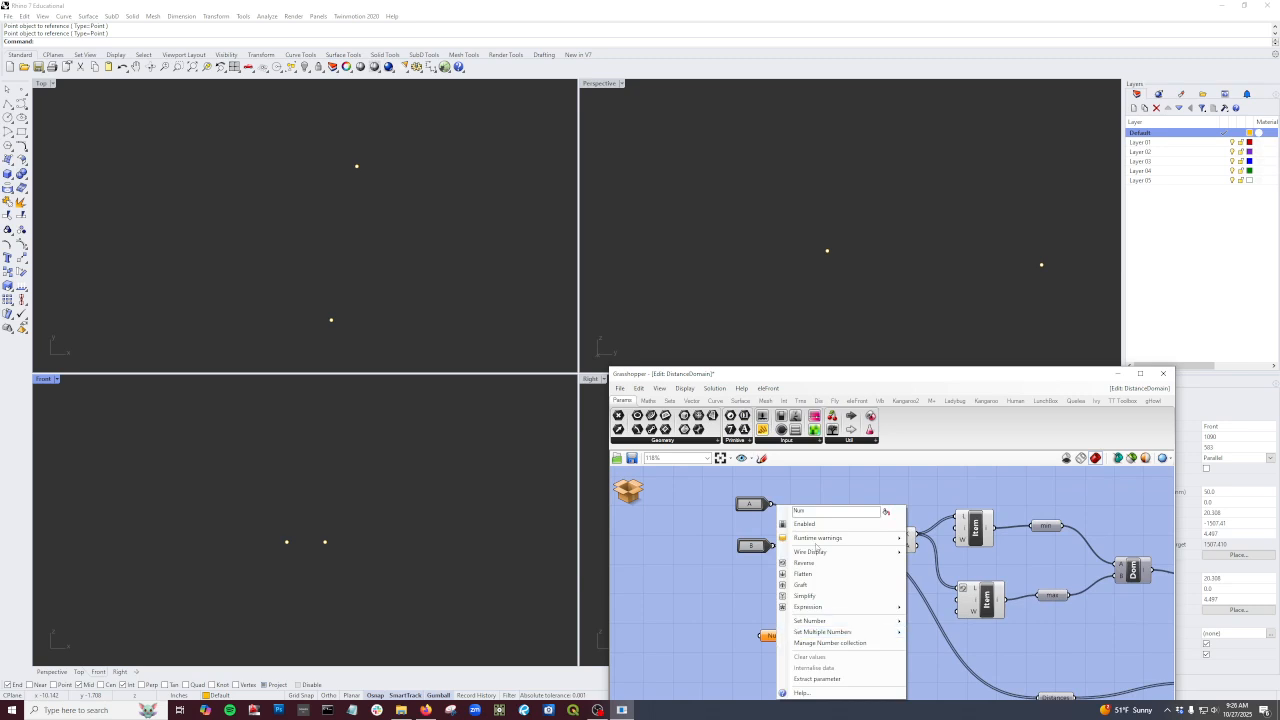
pyautogui.moveTo(821, 510); pyautogui.dragTo(736, 500)
pyautogui.write('power')
pyautogui.press('Return')
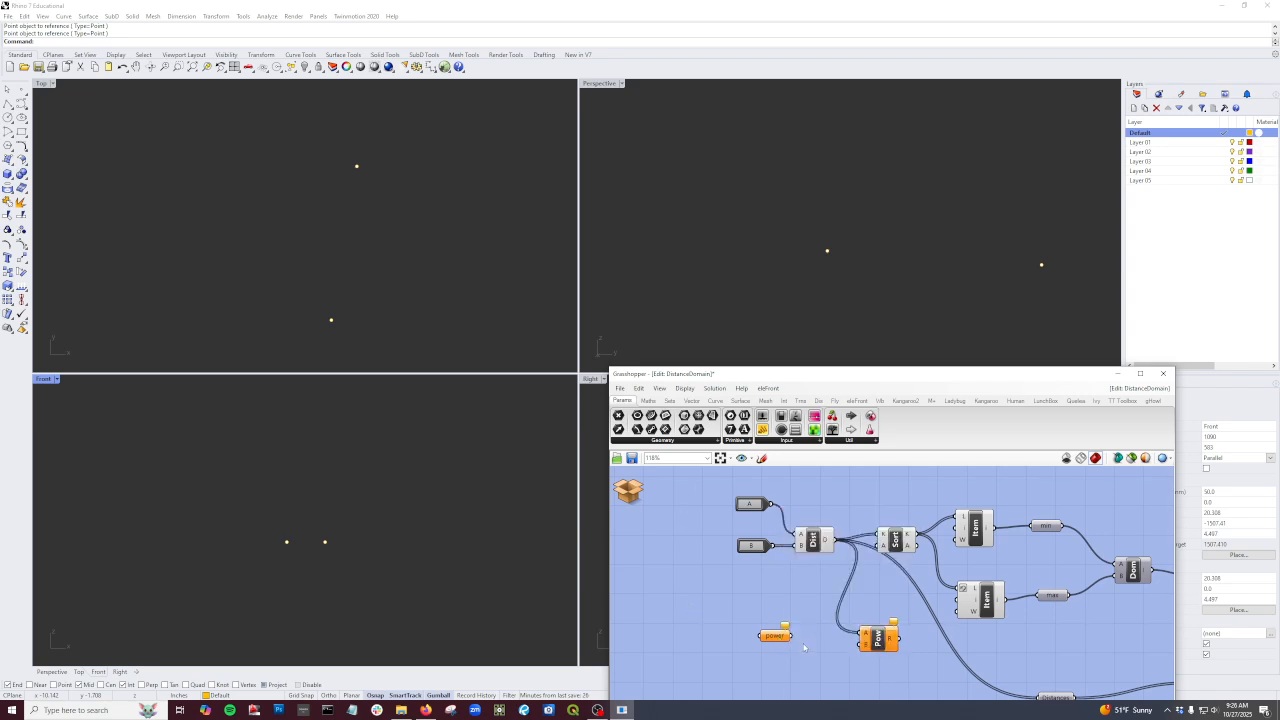
pyautogui.moveTo(790, 636); pyautogui.dragTo(860, 645)
# Step: Save the DistanceDomain cluster changes and delete the Power component in the ShiftPoints cluster
pyautogui.click(632, 458)
pyautogui.click(1000, 654)
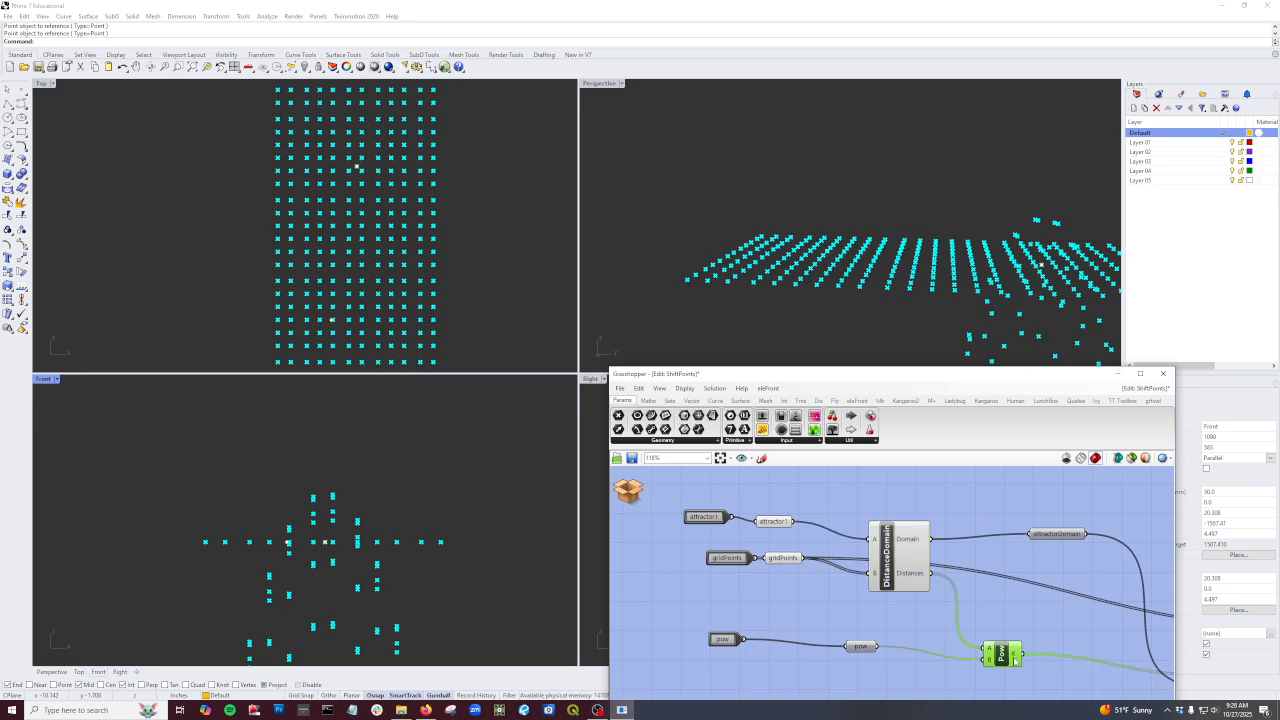
pyautogui.press('Delete')
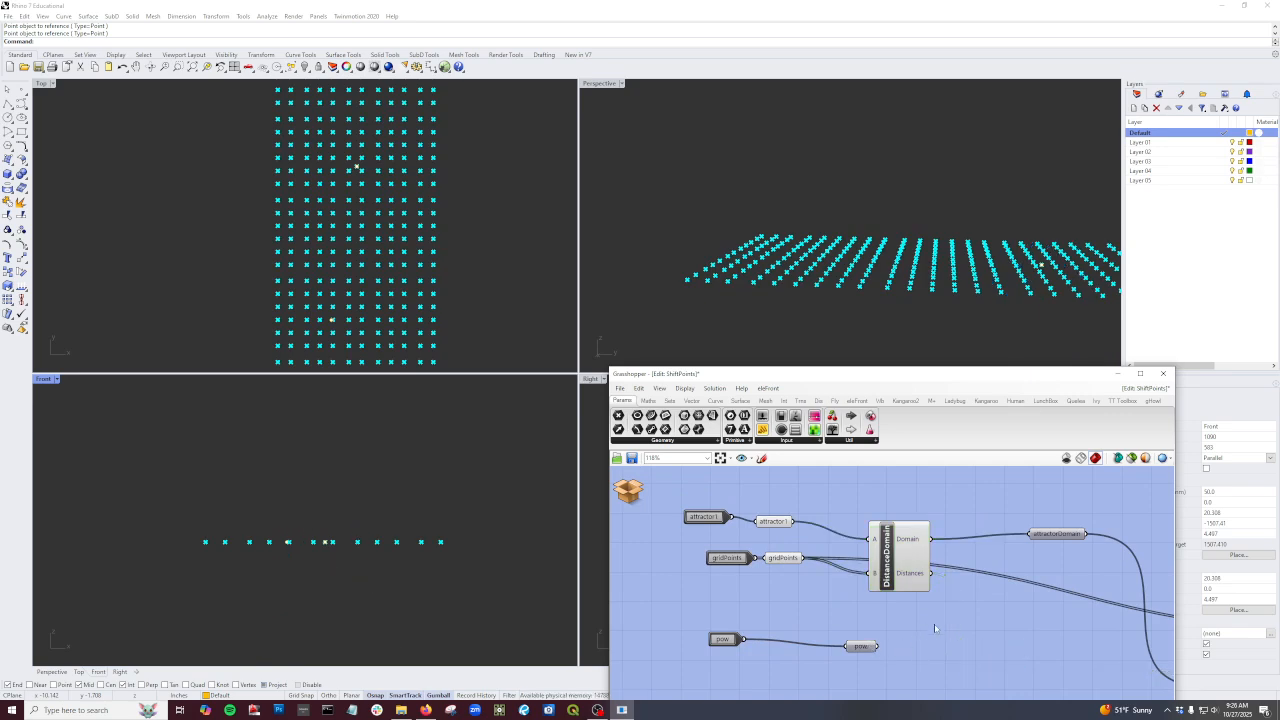
# Step: Feed DistanceDomain's power parameter from a copied cluster input, save the cluster, and connect pow to its new power input
pyautogui.click(894, 560)
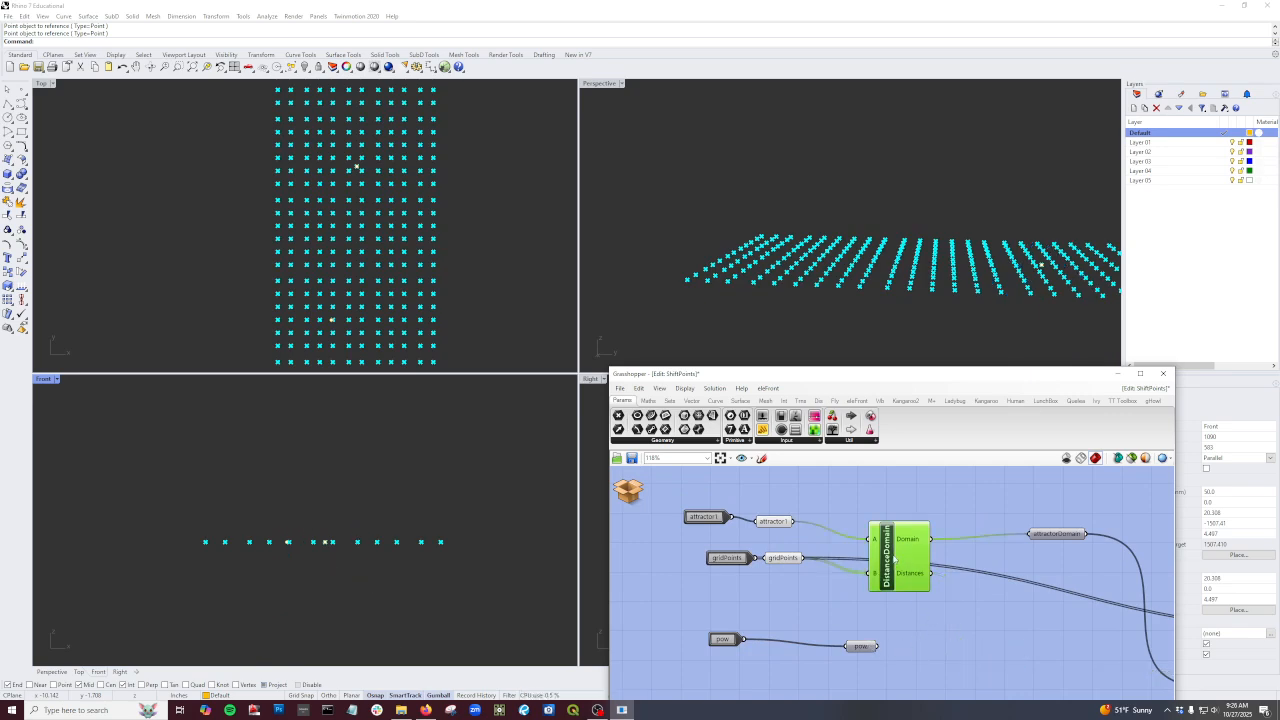
pyautogui.doubleClick(888, 562)
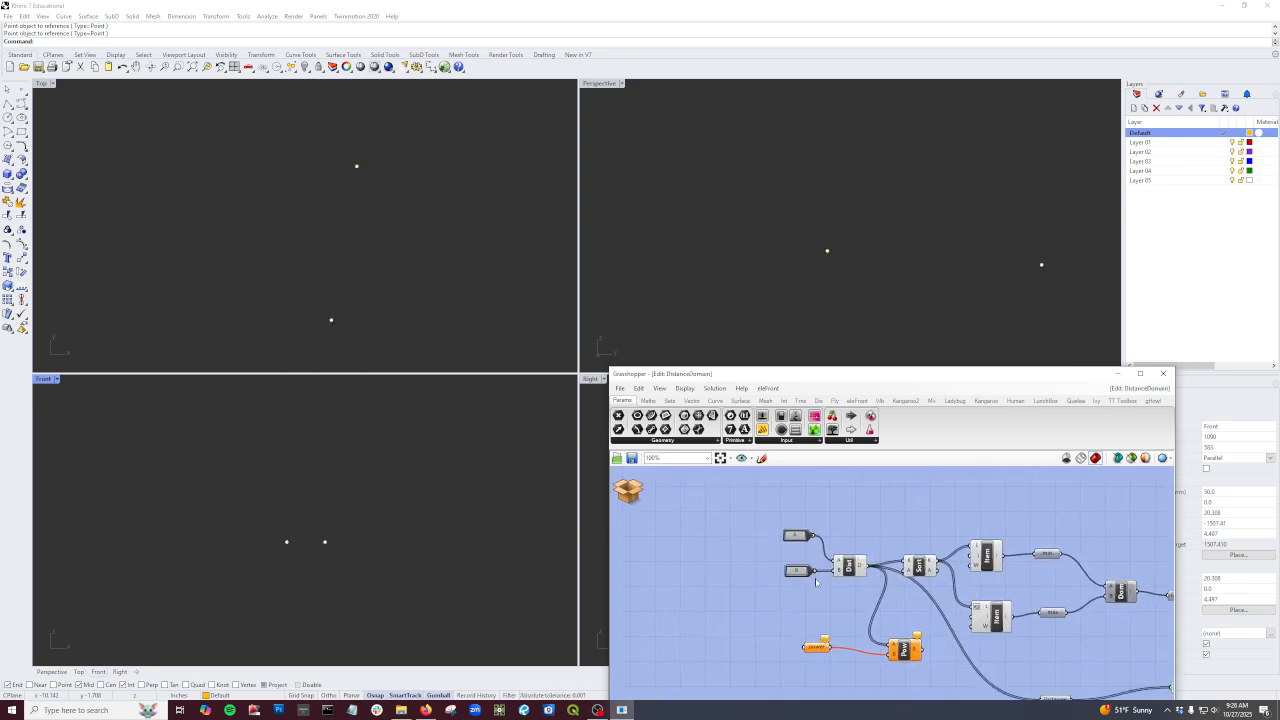
pyautogui.keyDown('alt'); pyautogui.moveTo(798, 573); pyautogui.dragTo(804, 647); pyautogui.keyUp('alt')
pyautogui.click(632, 458)
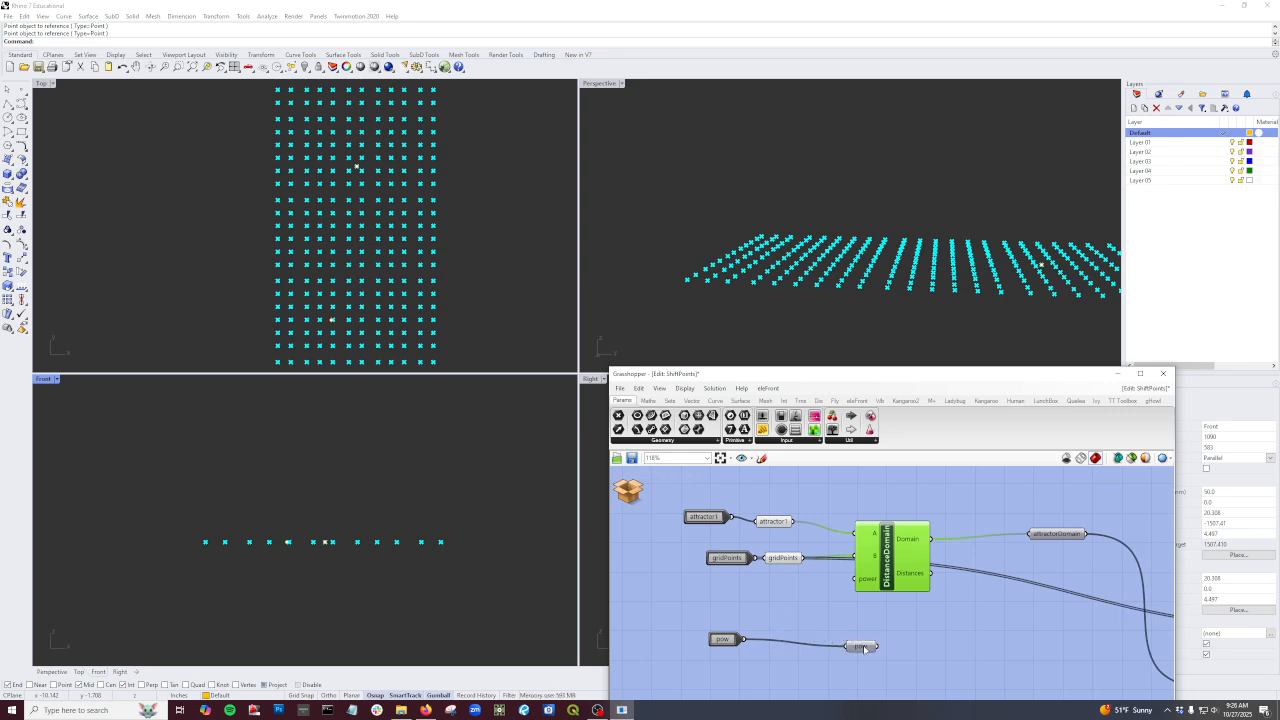
pyautogui.moveTo(863, 648); pyautogui.dragTo(857, 588)
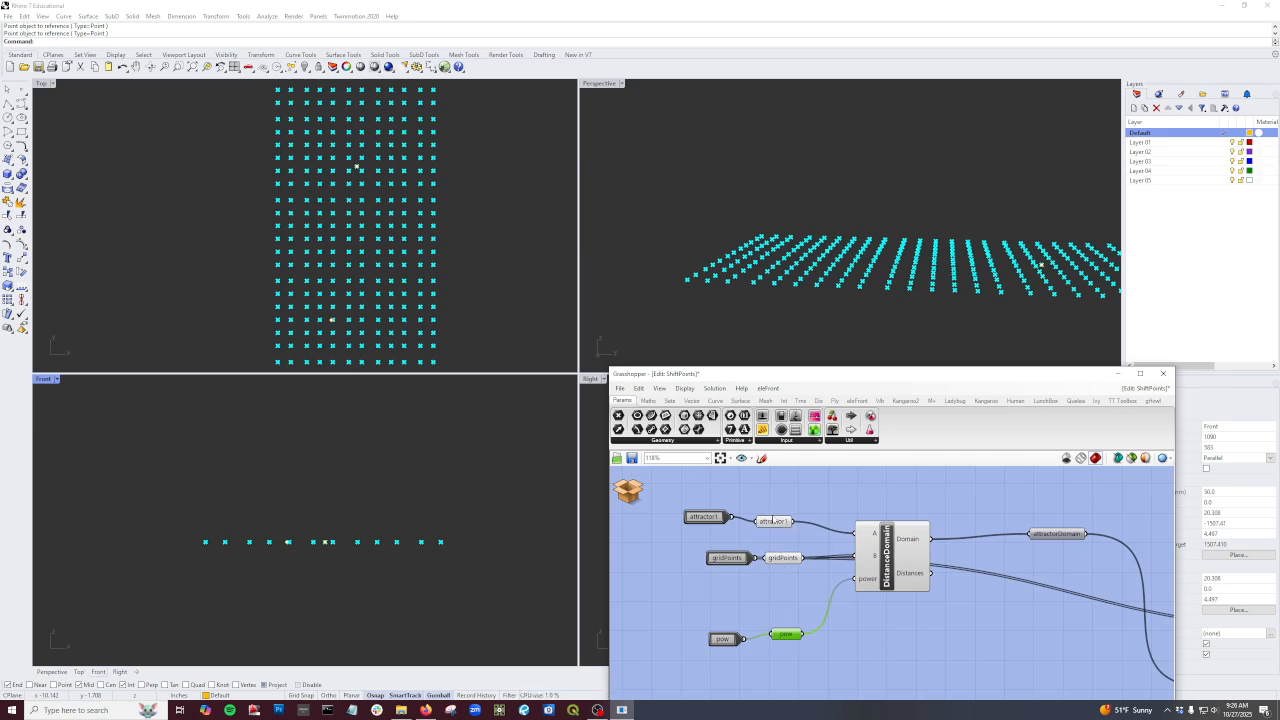
# Step: Inside DistanceDomain, route the Power result into Sort and the Distances parameter, tidy the components, and return to ShiftPoints
pyautogui.doubleClick(886, 558)
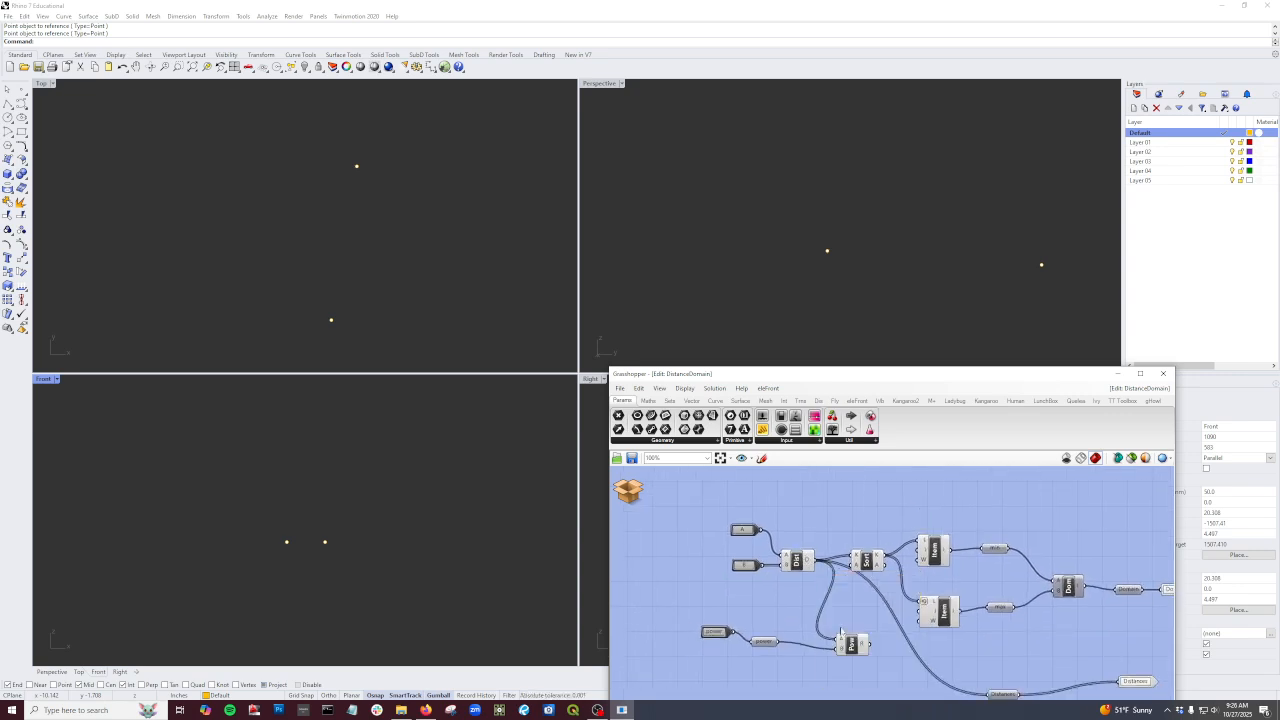
pyautogui.moveTo(871, 644); pyautogui.dragTo(855, 553)
pyautogui.click(855, 644)
pyautogui.moveTo(855, 644); pyautogui.dragTo(734, 528)
pyautogui.moveTo(797, 567); pyautogui.dragTo(732, 537)
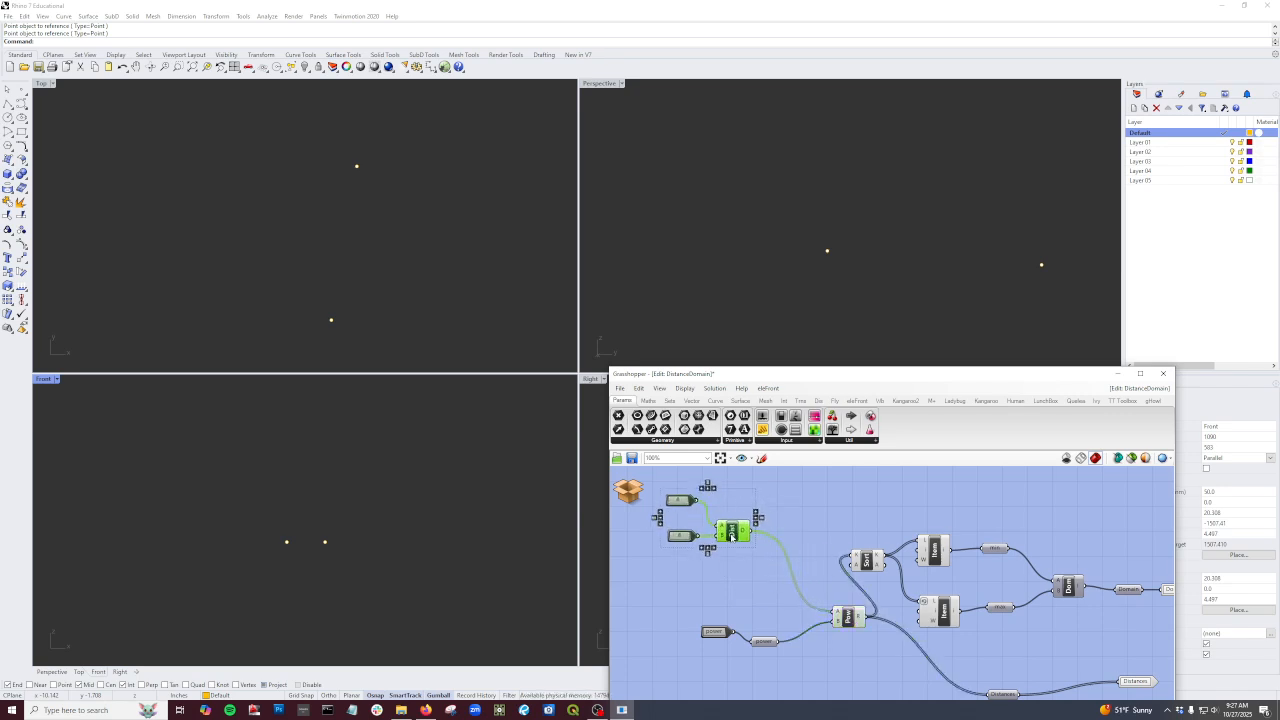
pyautogui.moveTo(848, 617); pyautogui.dragTo(804, 589)
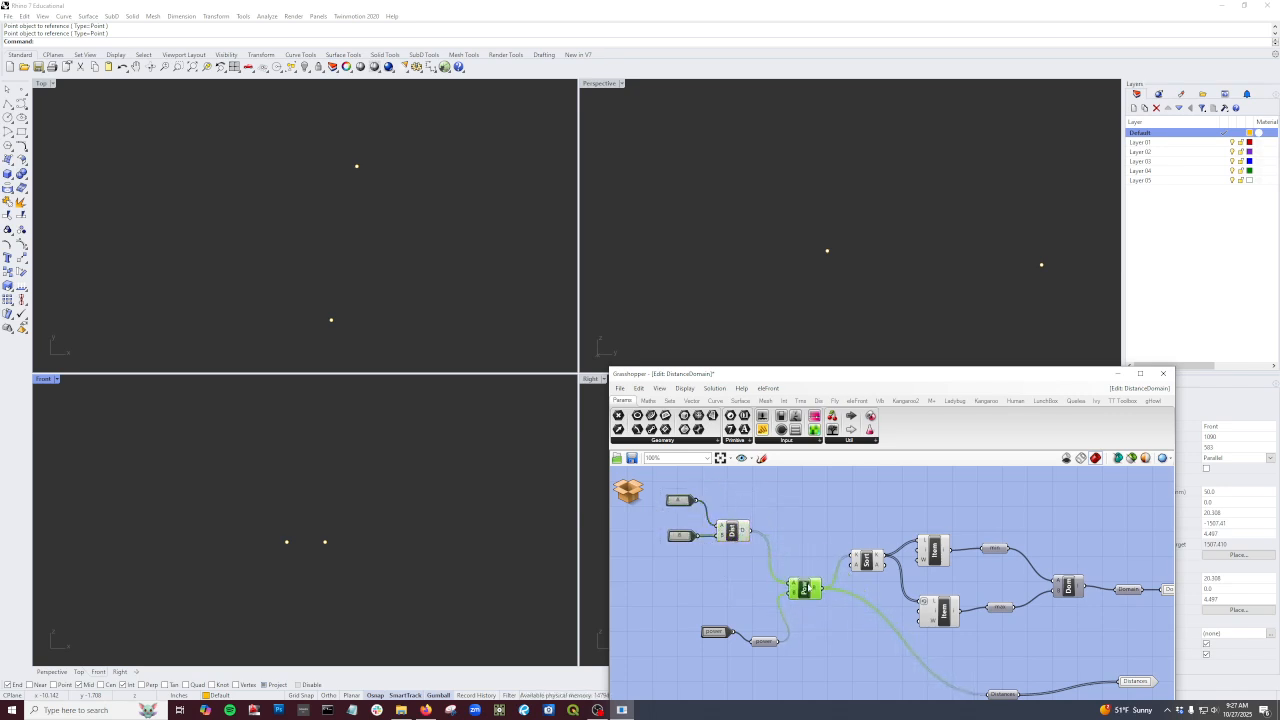
pyautogui.moveTo(808, 590); pyautogui.dragTo(770, 553, button='right')
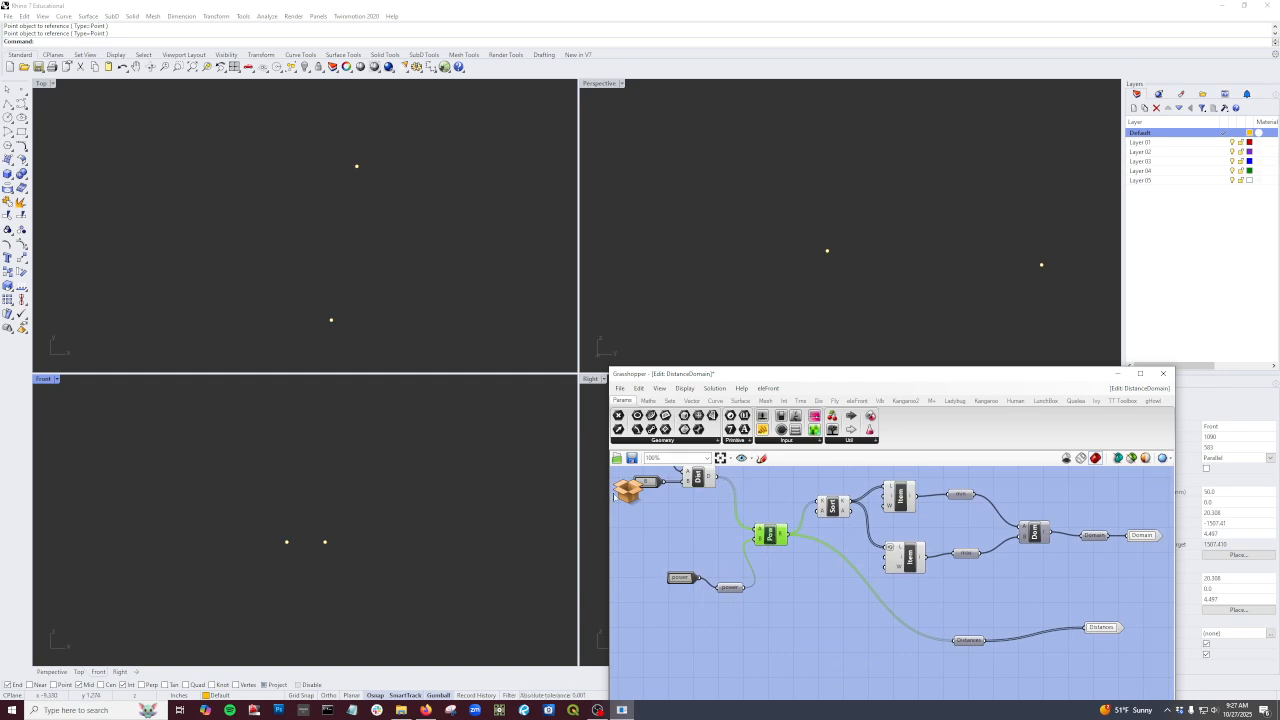
pyautogui.click(629, 489)
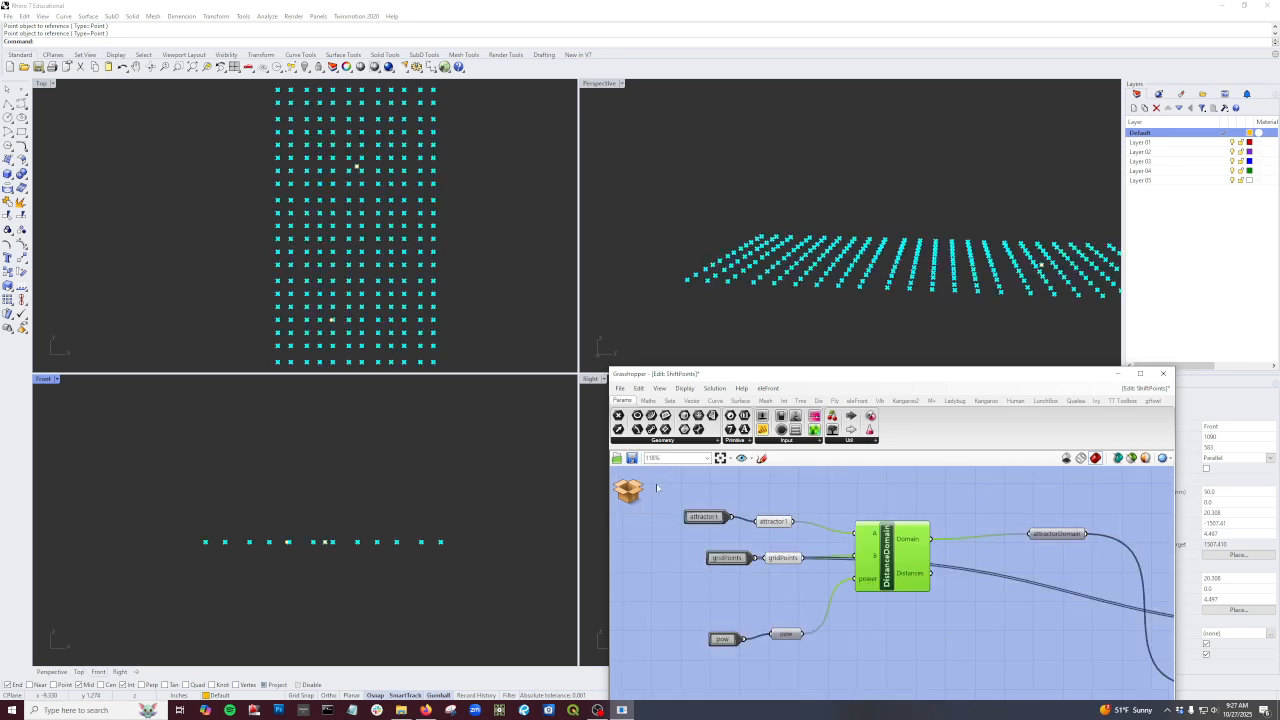
# Step: Connect DistanceDomain's Distances output to ReMap's value input and return to the main definition
pyautogui.moveTo(958, 650); pyautogui.dragTo(888, 645, button='right')
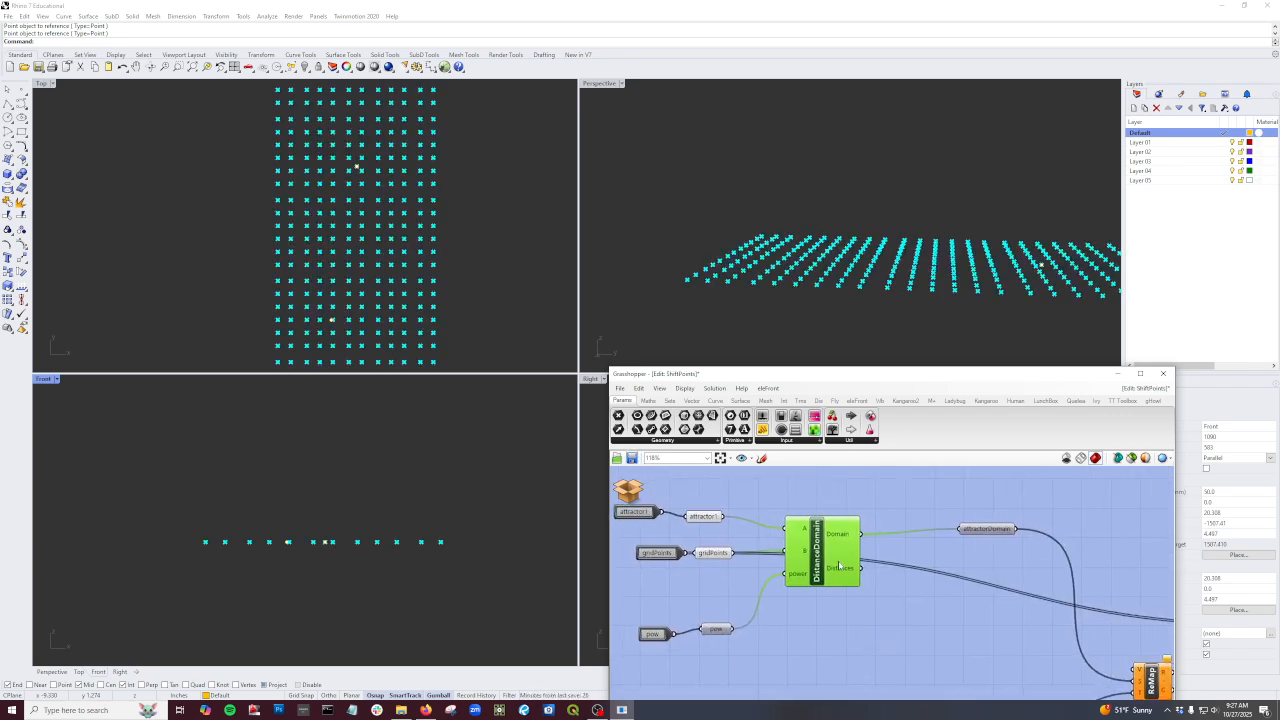
pyautogui.moveTo(880, 556); pyautogui.dragTo(802, 528, button='right')
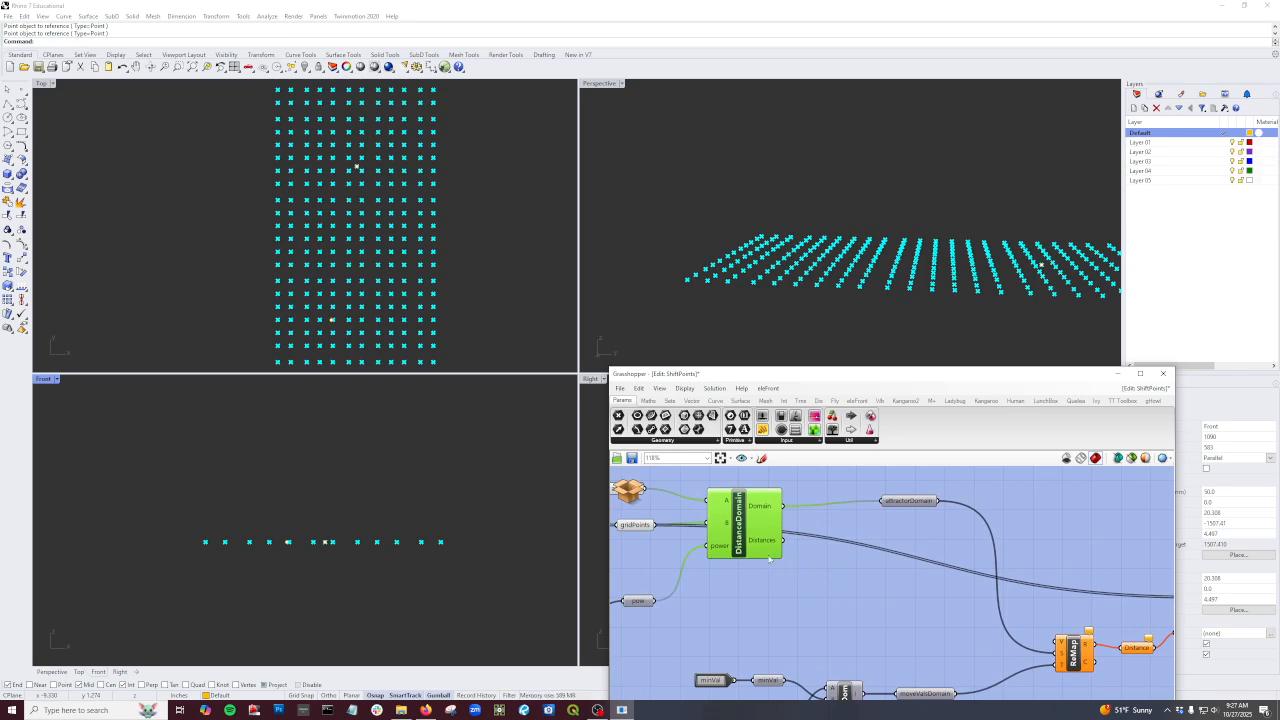
pyautogui.moveTo(781, 541); pyautogui.dragTo(1058, 641)
pyautogui.moveTo(1050, 645); pyautogui.dragTo(988, 636, button='right')
pyautogui.scroll(-2, 889, 605)
pyautogui.scroll(1, 769, 563)
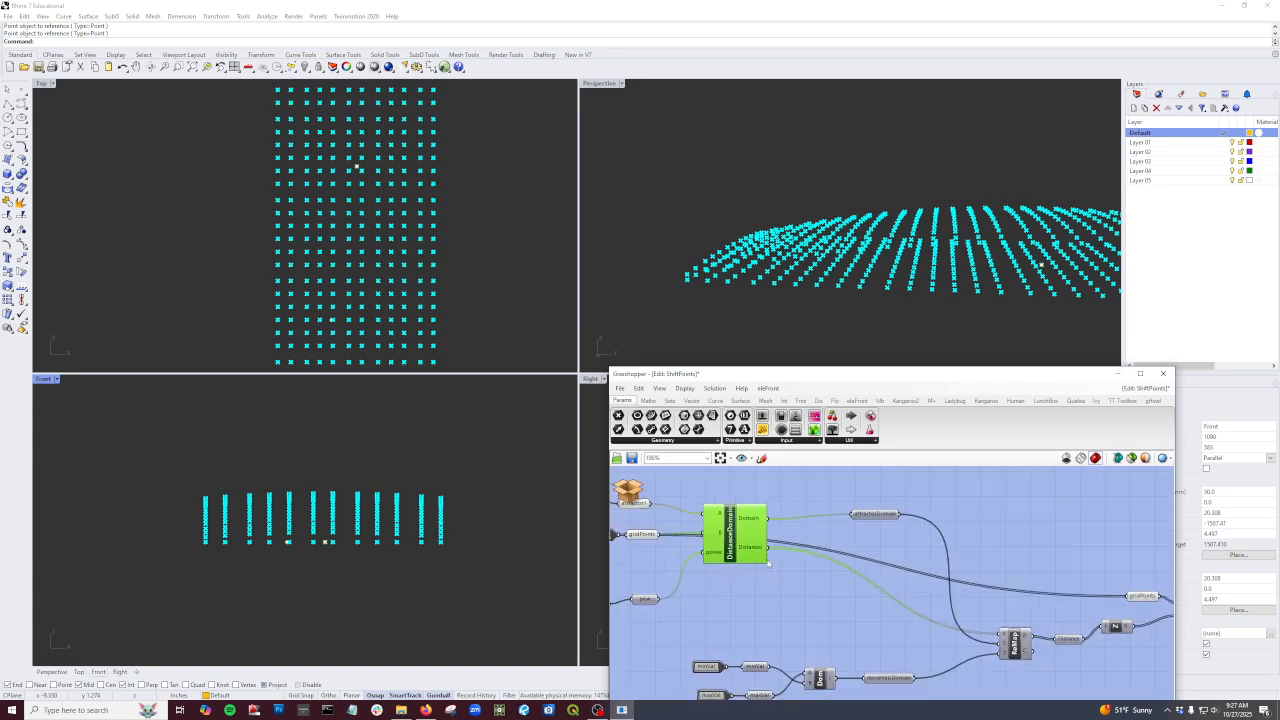
pyautogui.scroll(-1, 790, 590)
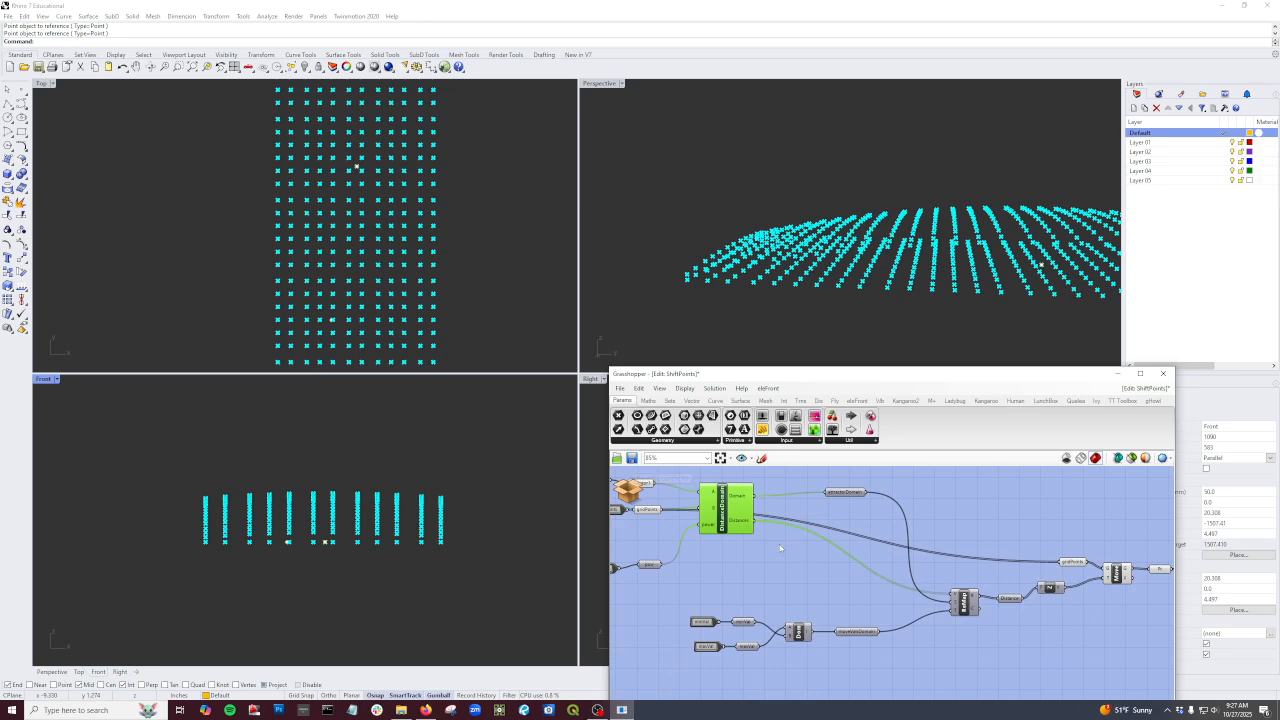
pyautogui.click(628, 489)
pyautogui.moveTo(746, 583); pyautogui.dragTo(809, 595, button='right')
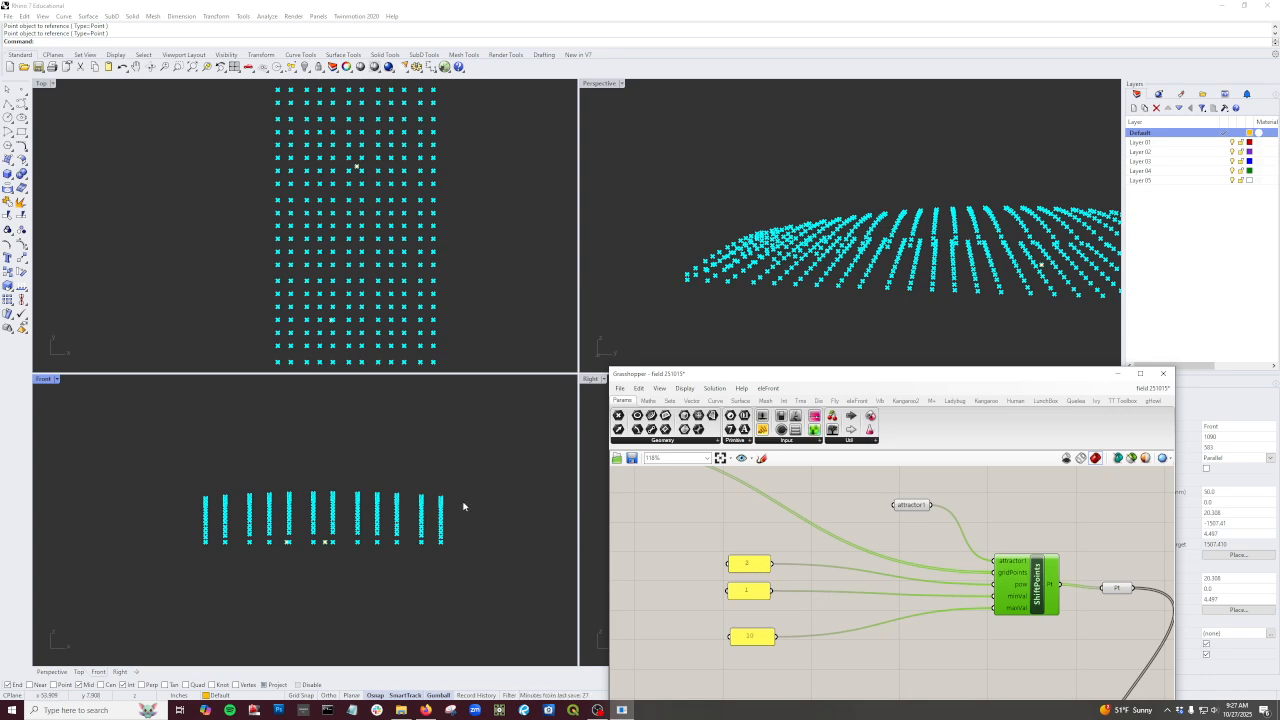
# Step: Test the ShiftPoints pow panel with the values -.2 and .2
pyautogui.doubleClick(753, 563)
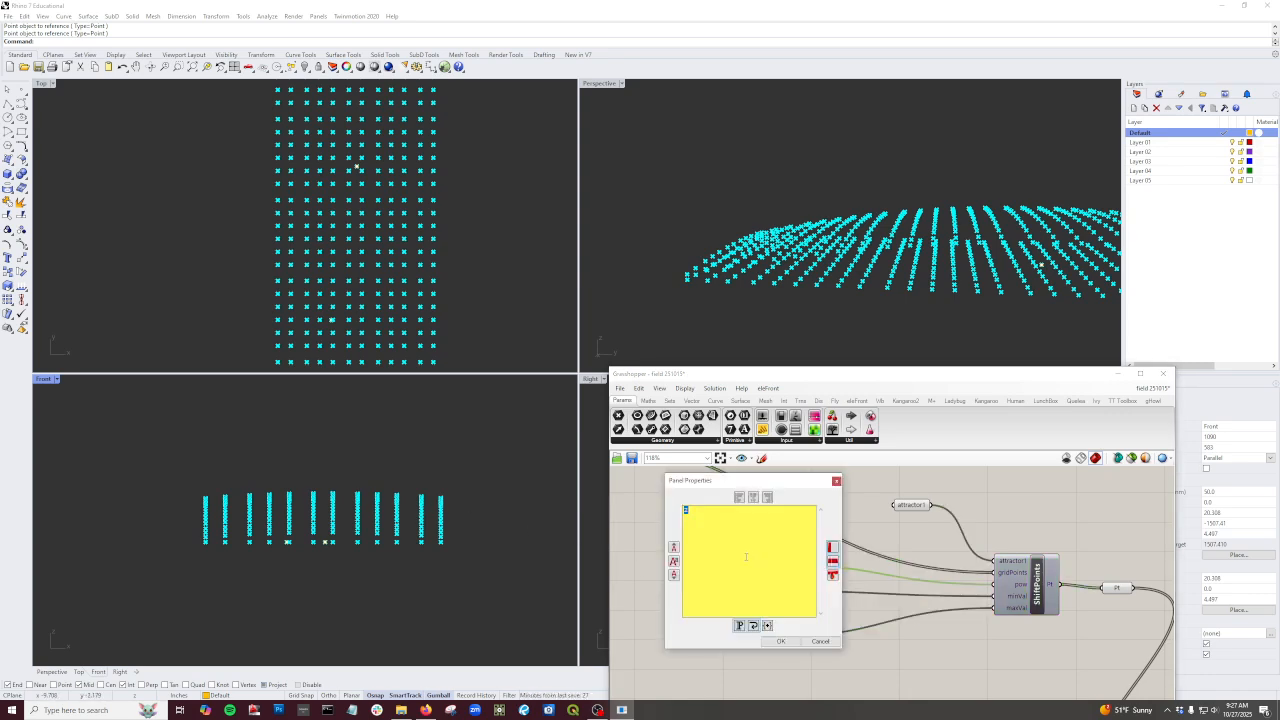
pyautogui.press('BackSpace')
pyautogui.click(781, 641)
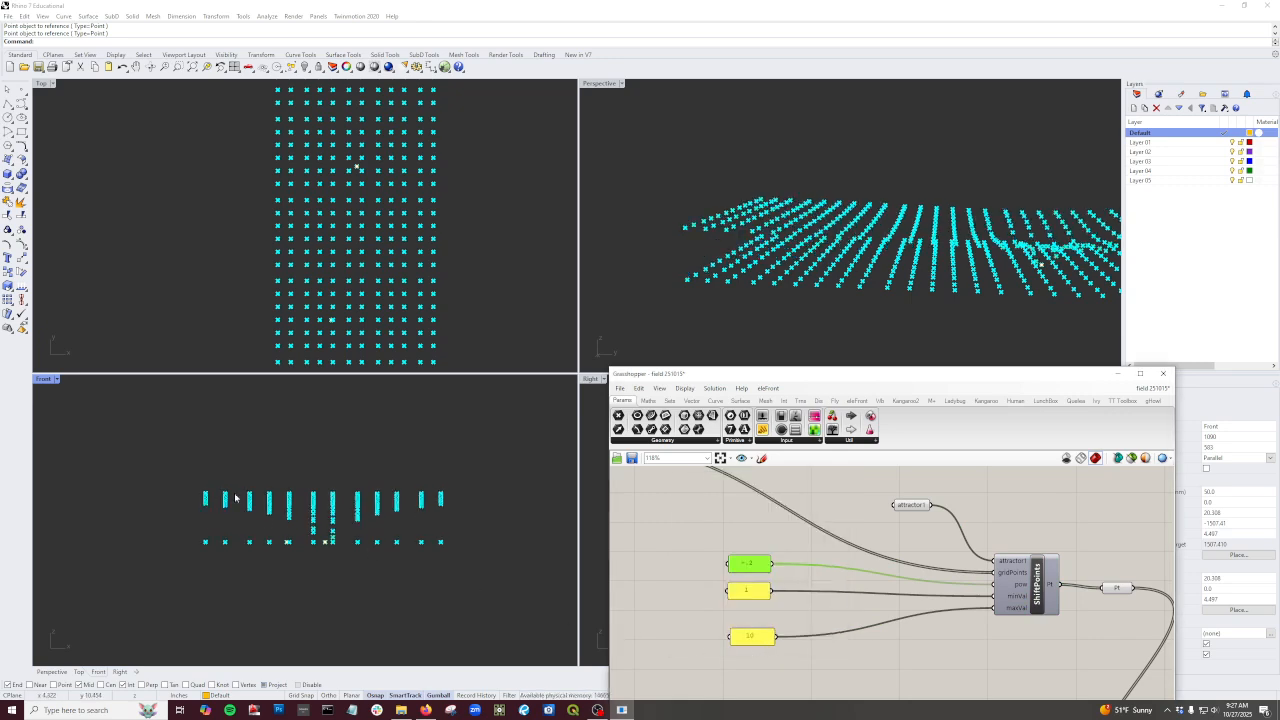
pyautogui.moveTo(920, 634); pyautogui.dragTo(889, 638, button='right')
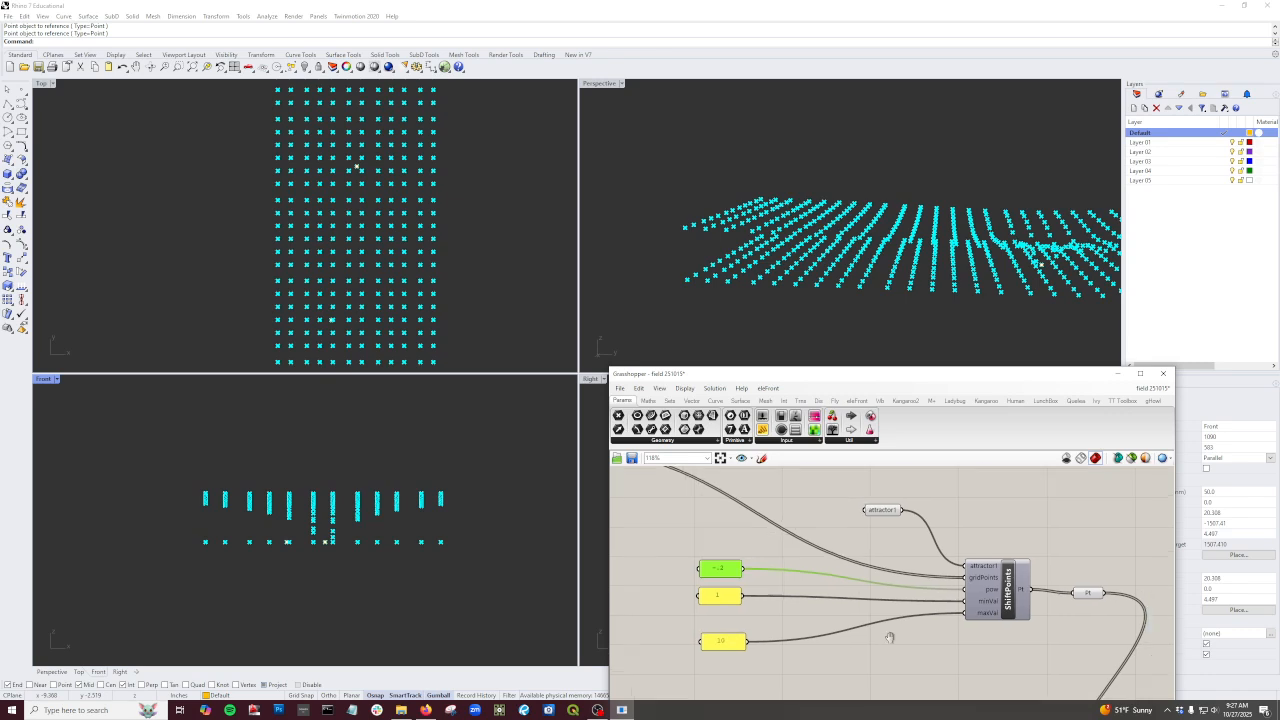
pyautogui.doubleClick(720, 570)
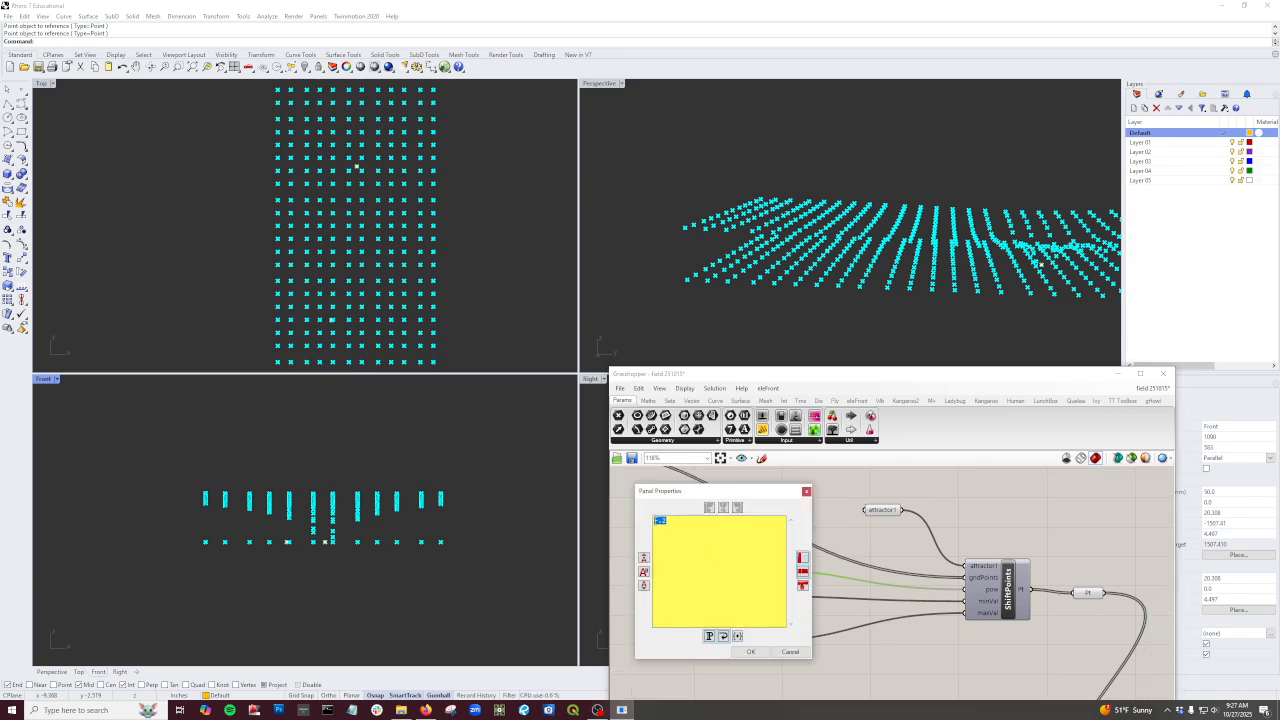
pyautogui.click(659, 520)
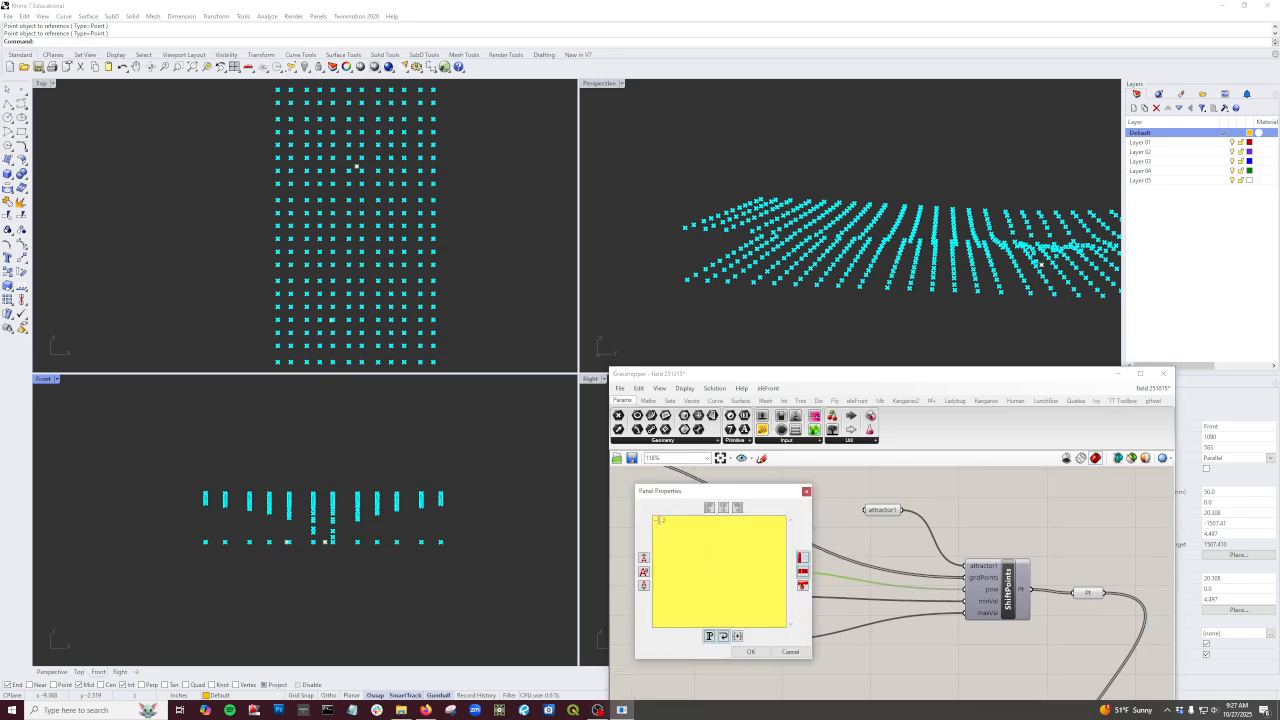
pyautogui.click(751, 651)
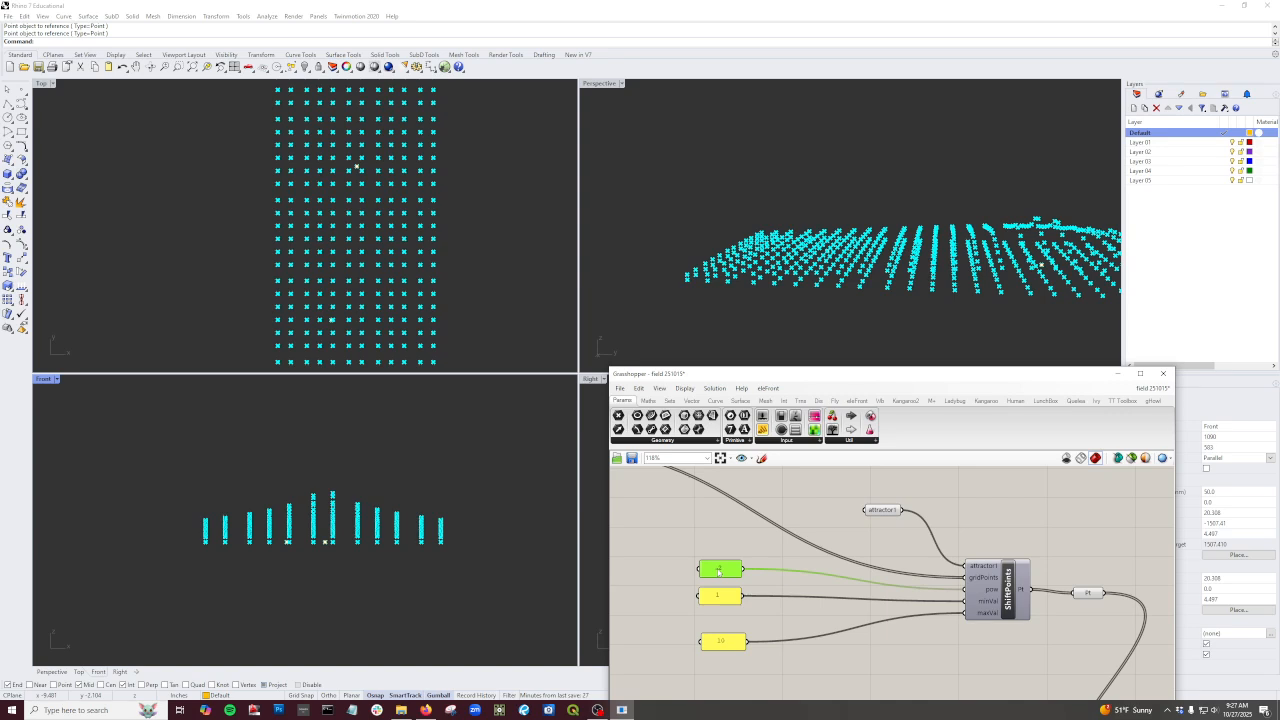
# Step: Try 1 in the ShiftPoints pow panel and settle on .5
pyautogui.doubleClick(718, 571)
pyautogui.write('1')
pyautogui.click(751, 651)
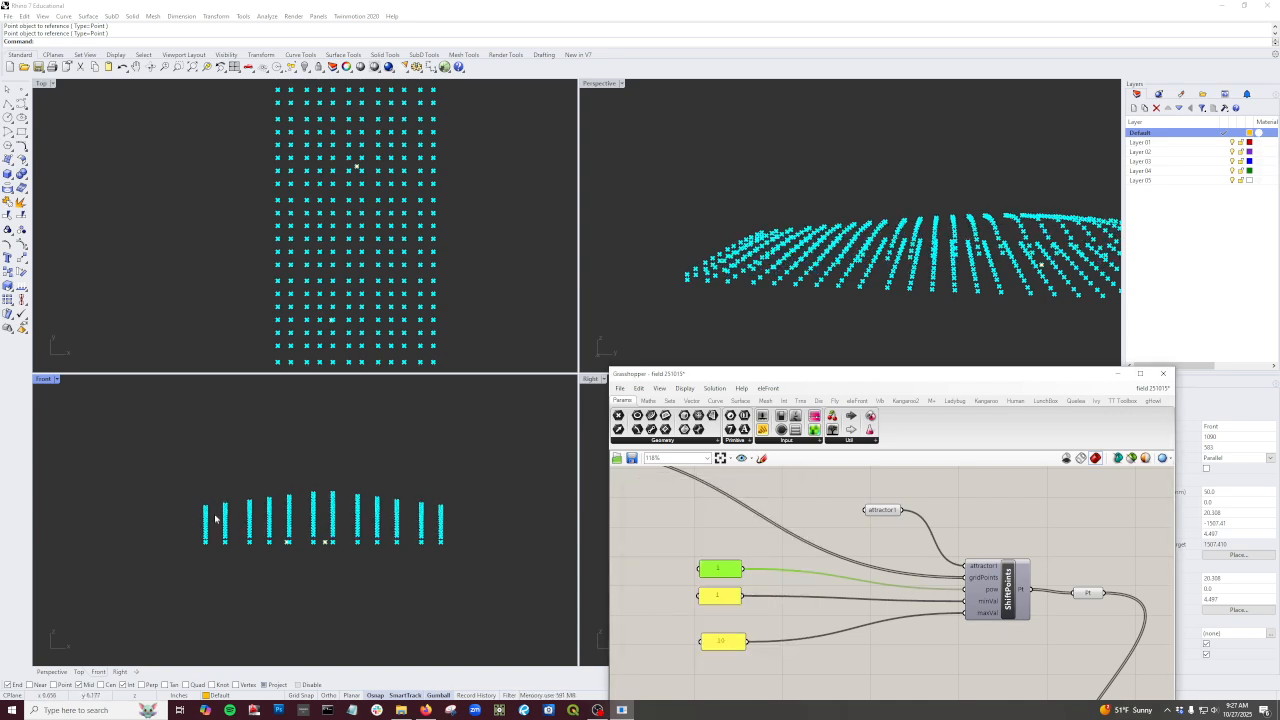
pyautogui.doubleClick(727, 573)
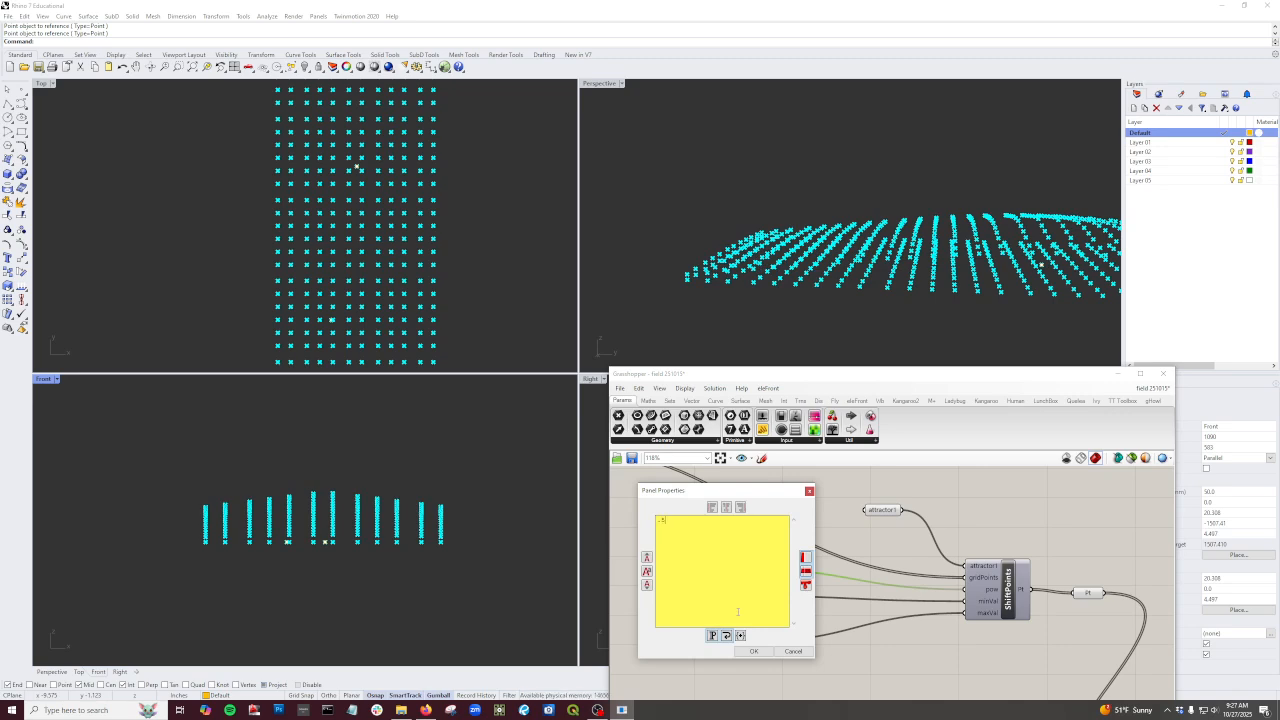
pyautogui.click(754, 651)
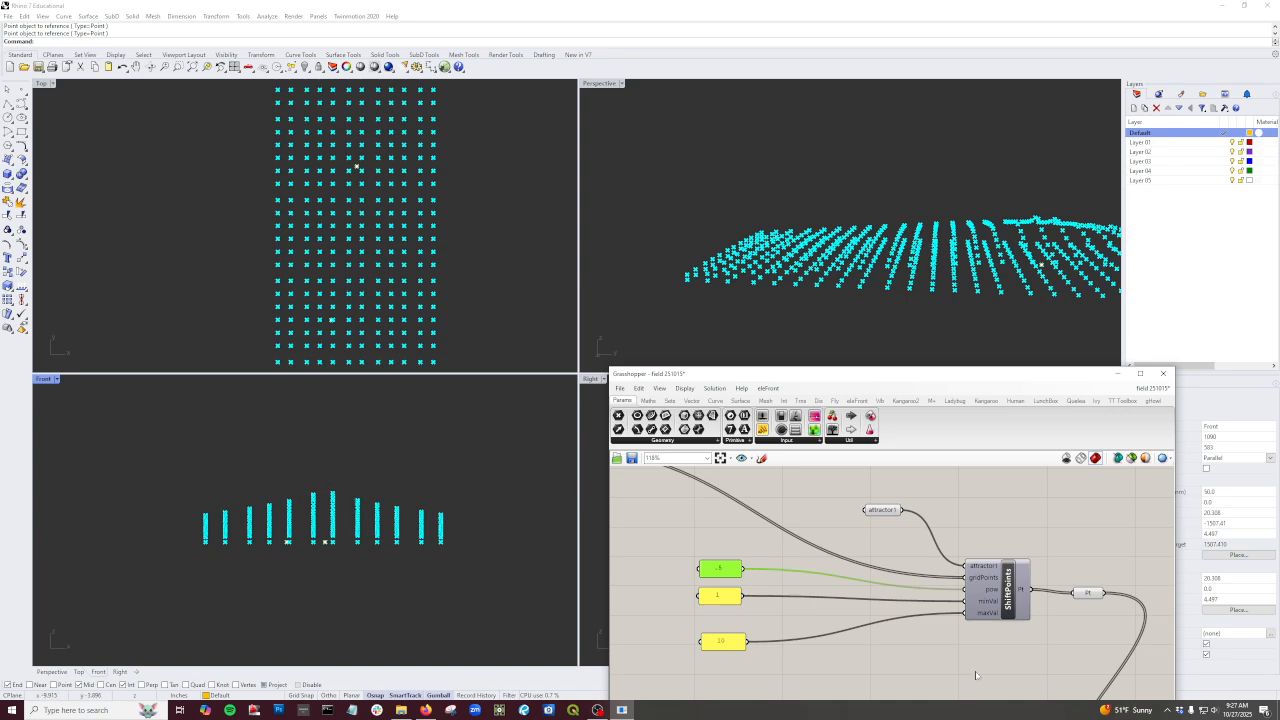
# Step: Open the first ShiftPoints cluster to check its DistanceDomain wiring, save it and return to the main definition
pyautogui.scroll(-3, 976, 676)
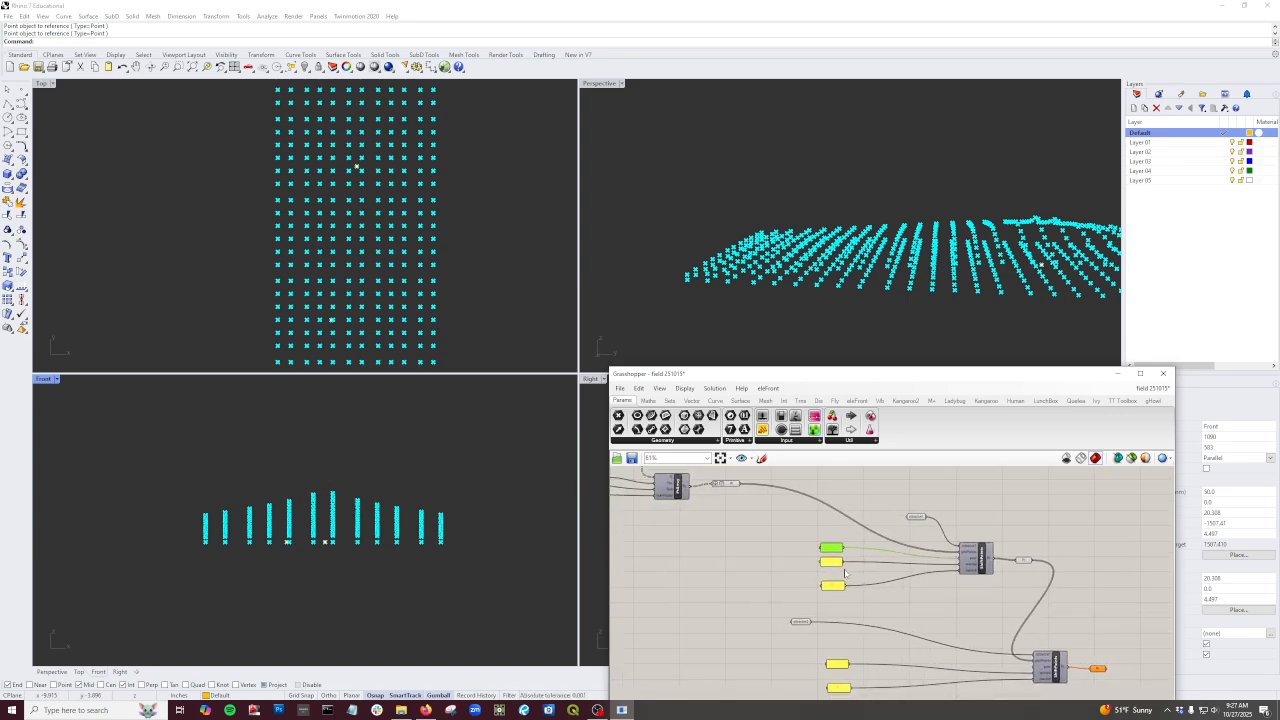
pyautogui.scroll(3, 933, 581)
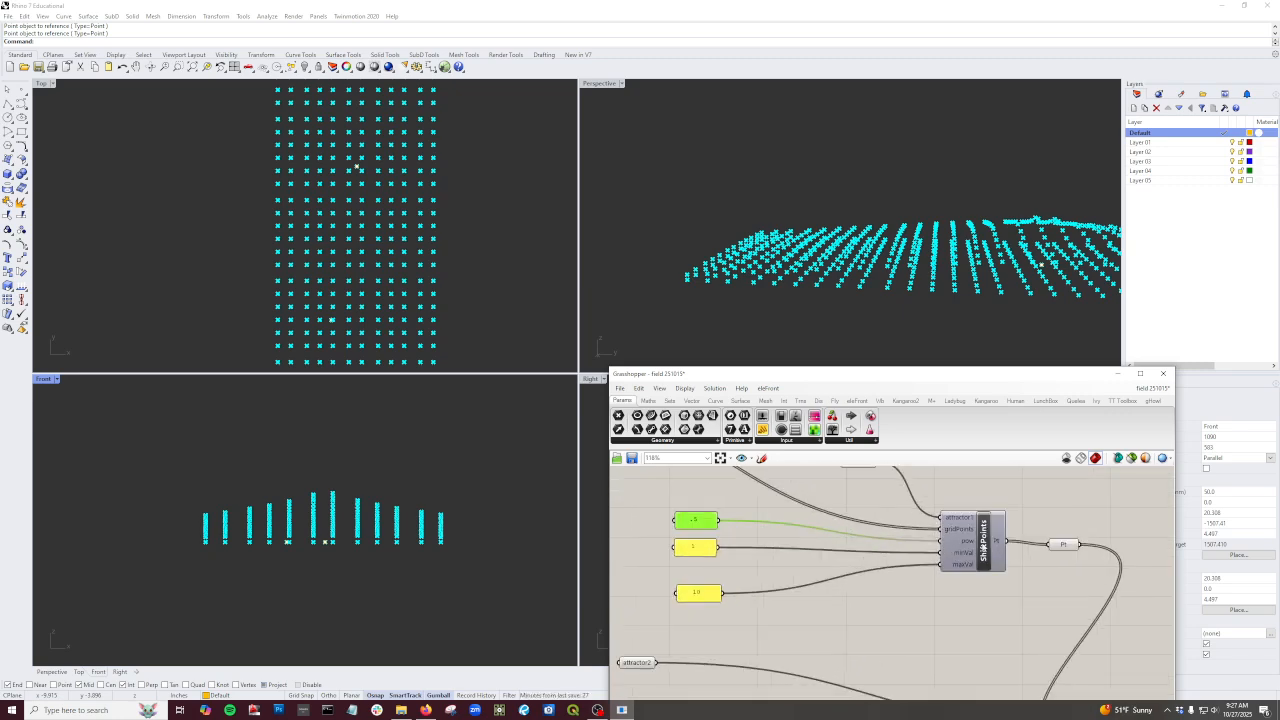
pyautogui.doubleClick(990, 540)
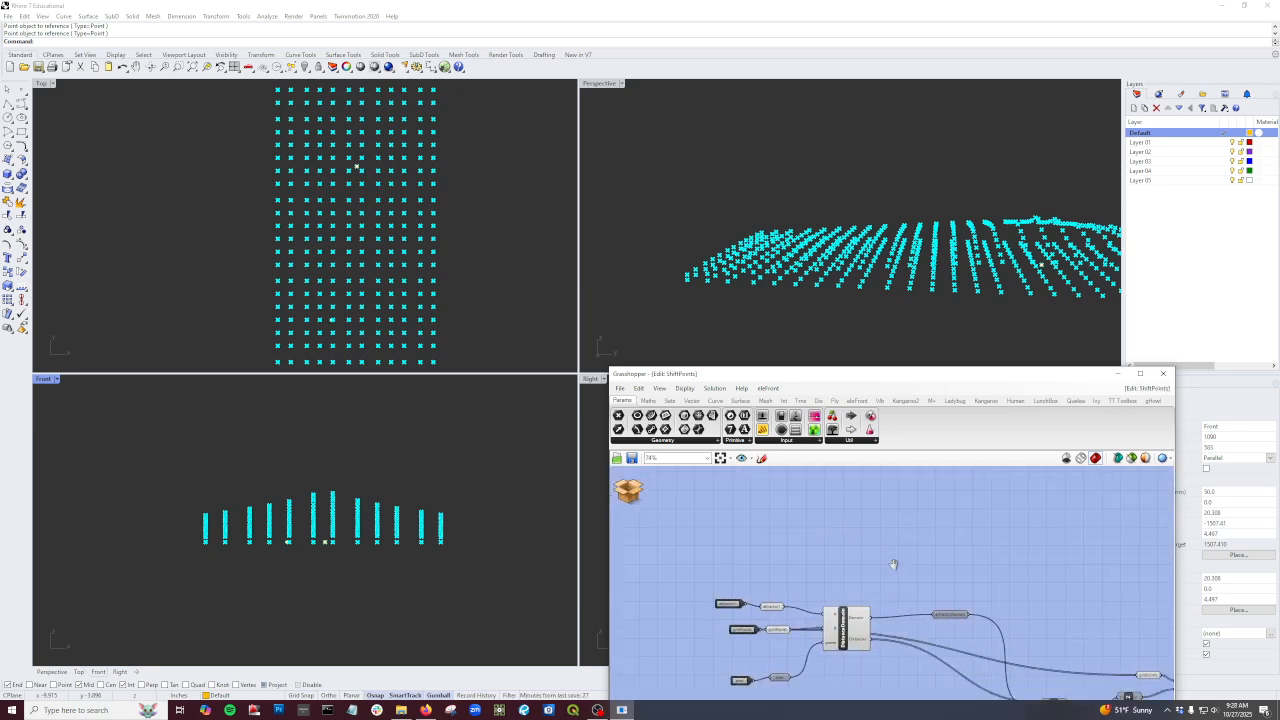
pyautogui.scroll(3, 870, 600)
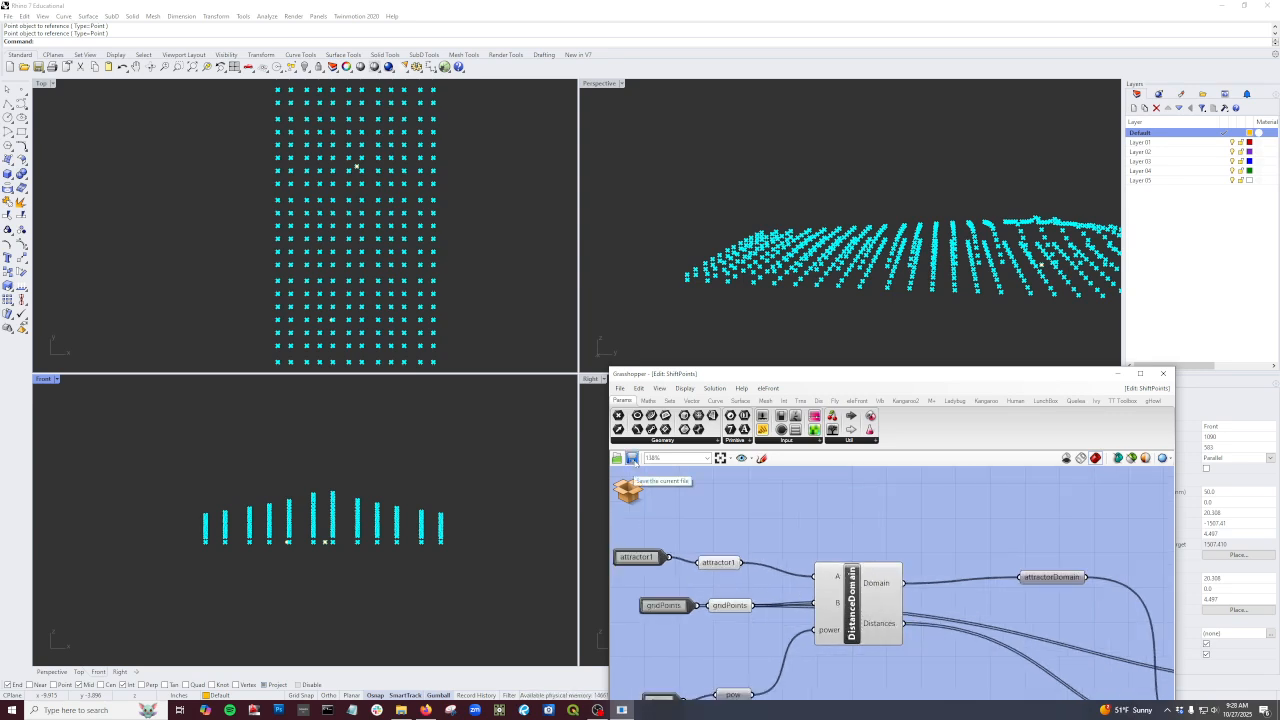
pyautogui.click(632, 458)
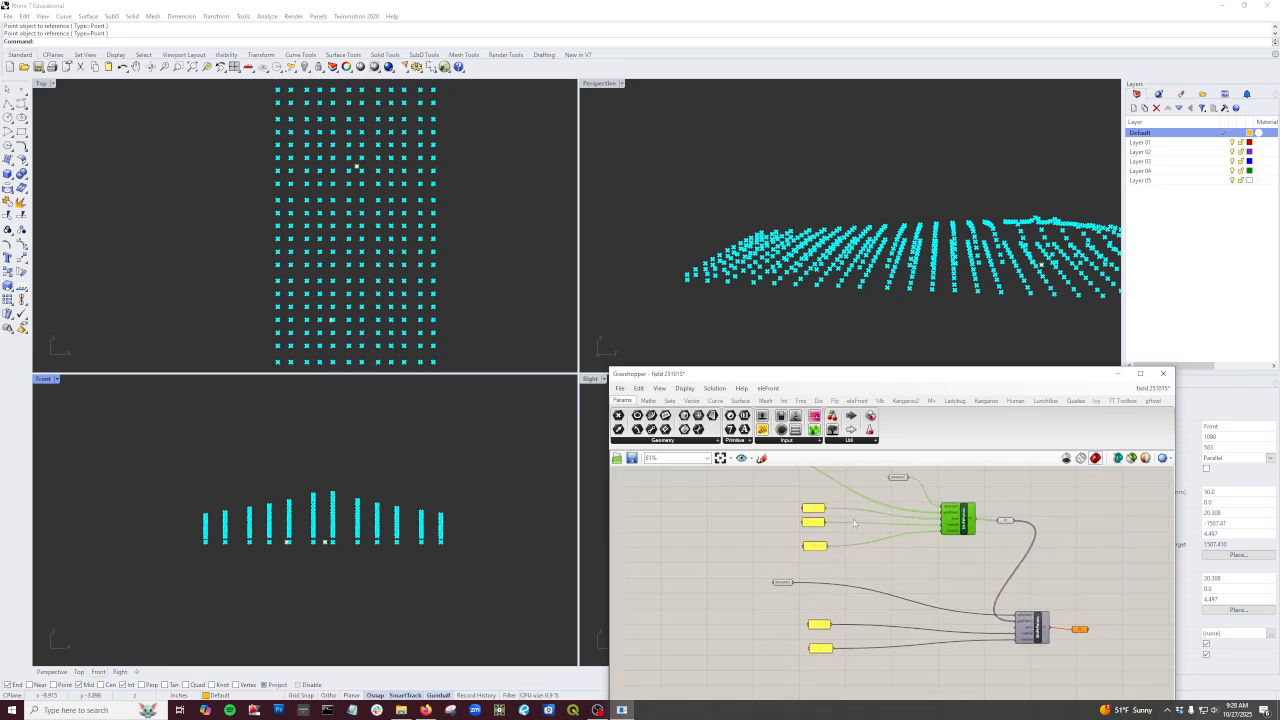
# Step: Duplicate the .5 pow panel beside the second ShiftPoints cluster and connect the copy to that cluster's pow input
pyautogui.scroll(3, 854, 522)
pyautogui.click(820, 498)
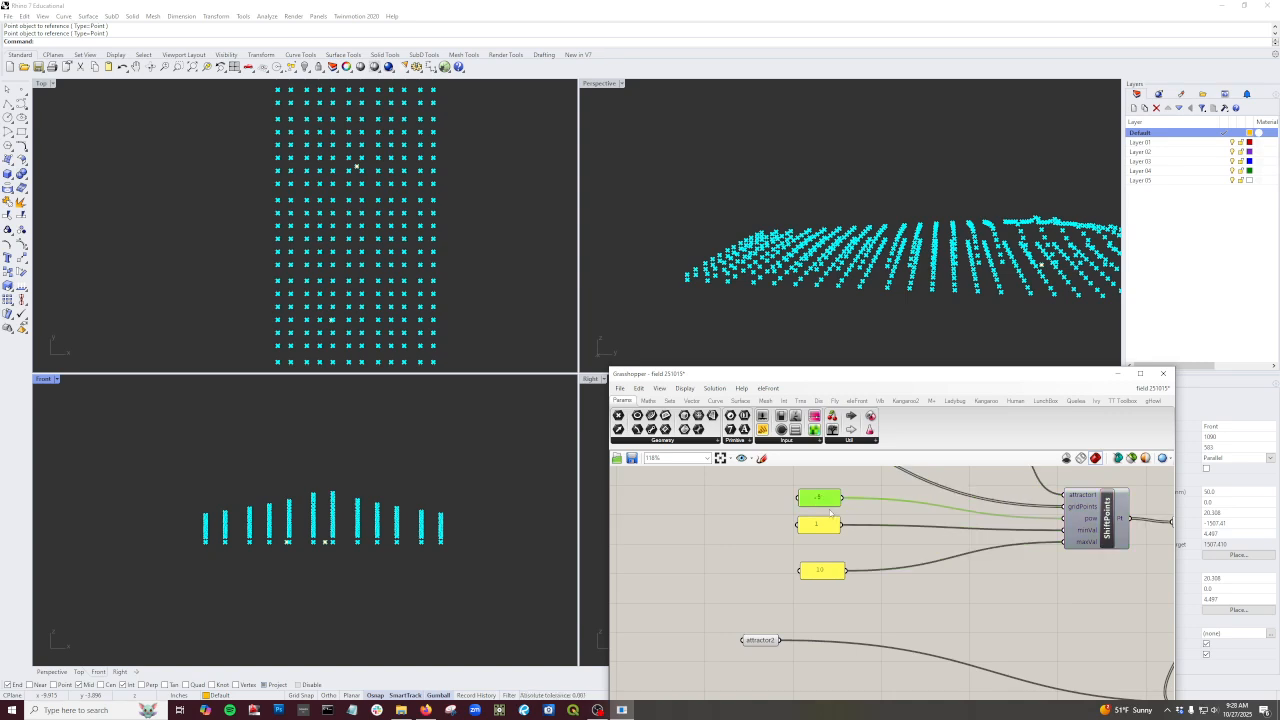
pyautogui.hotkey('ctrl', 'v')
pyautogui.moveTo(834, 505); pyautogui.dragTo(961, 643)
pyautogui.moveTo(1074, 660); pyautogui.dragTo(938, 564, button='right')
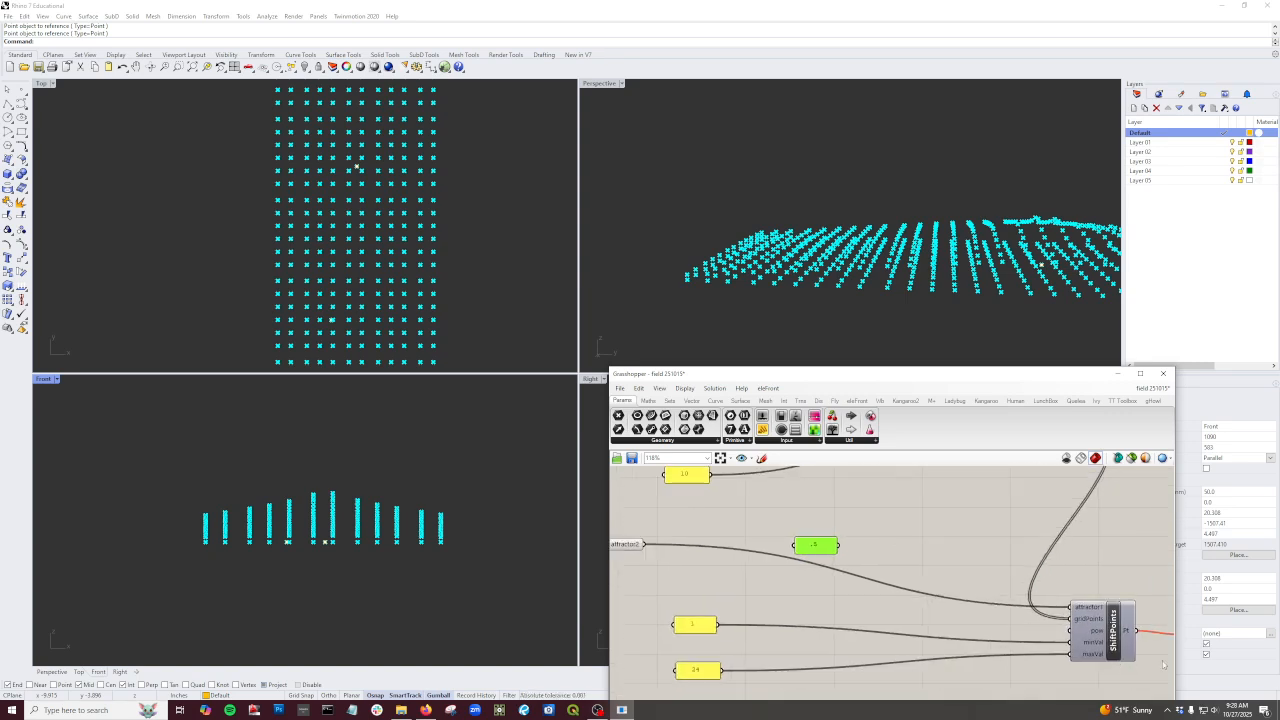
pyautogui.moveTo(818, 546); pyautogui.dragTo(1070, 630)
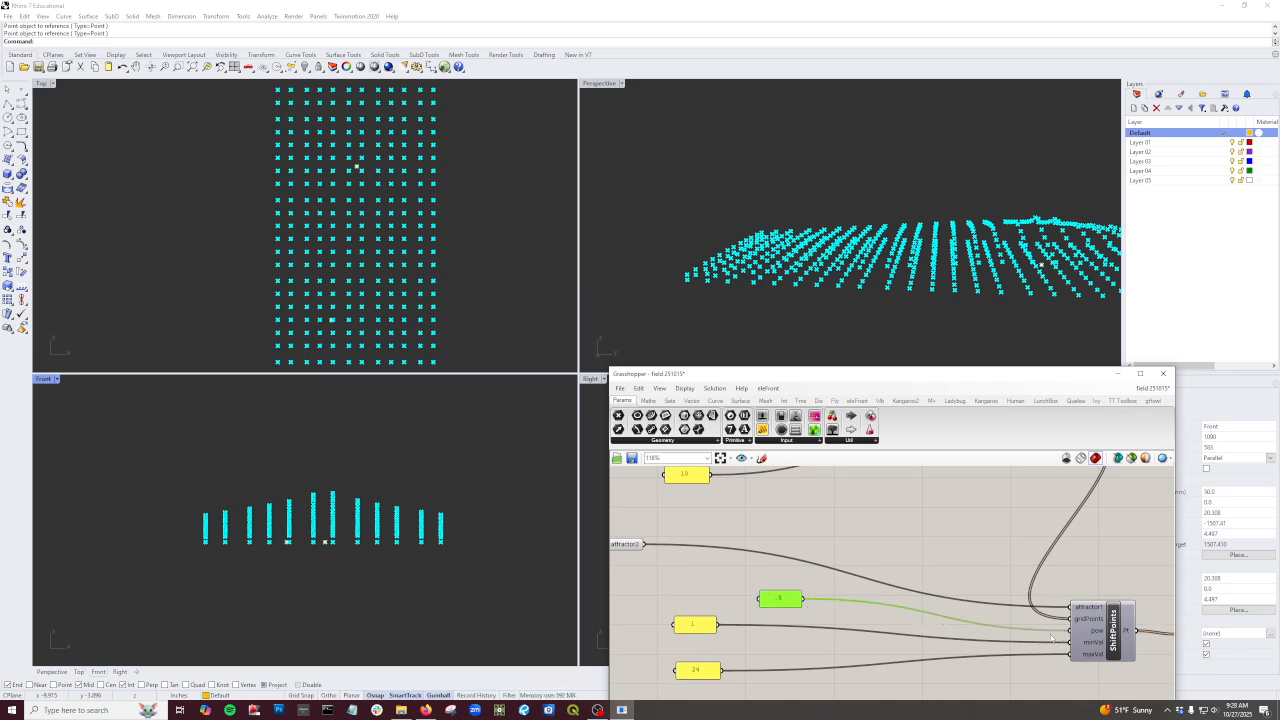
# Step: Turn off the preview of the first ShiftPoints' Pt parameter and turn on the preview of the second one's Pt parameter
pyautogui.moveTo(1088, 649); pyautogui.dragTo(876, 616, button='right')
pyautogui.scroll(-4, 876, 620)
pyautogui.moveTo(955, 551); pyautogui.dragTo(962, 581, button='right')
pyautogui.scroll(3, 851, 553)
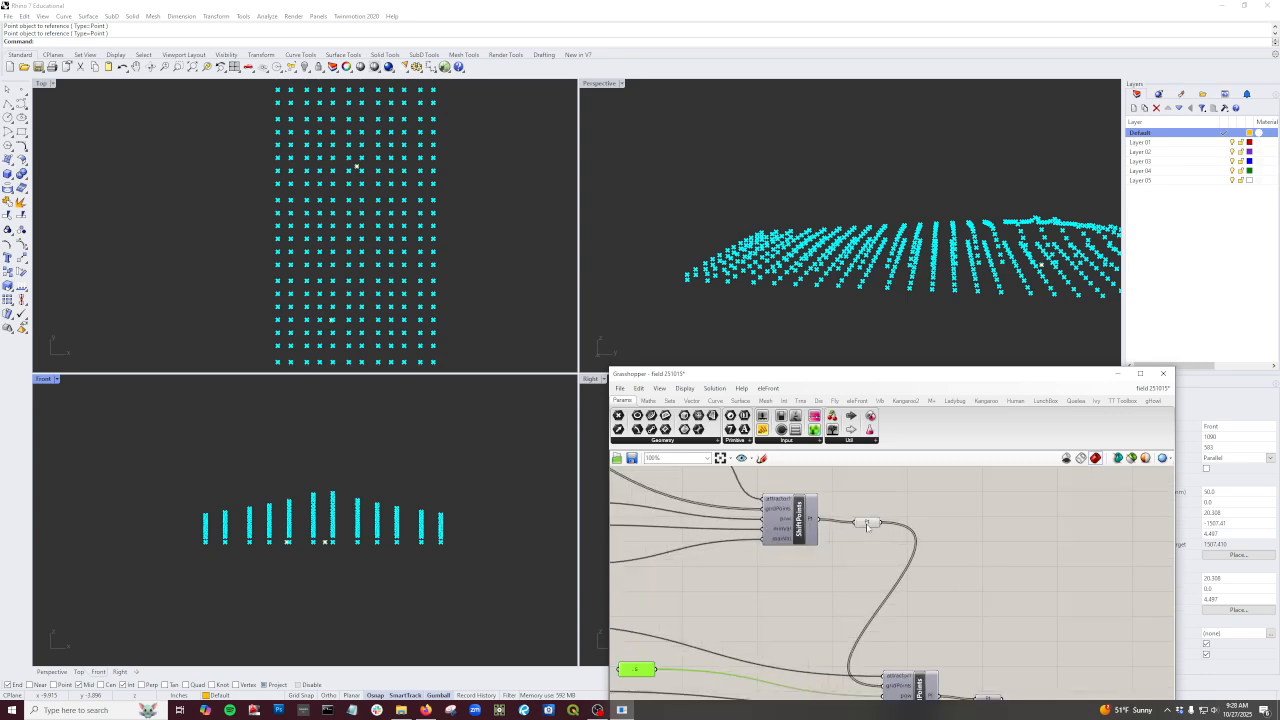
pyautogui.click(870, 523)
pyautogui.middleClick(870, 523)
pyautogui.click(901, 492)
pyautogui.moveTo(1049, 610); pyautogui.dragTo(1039, 538, button='right')
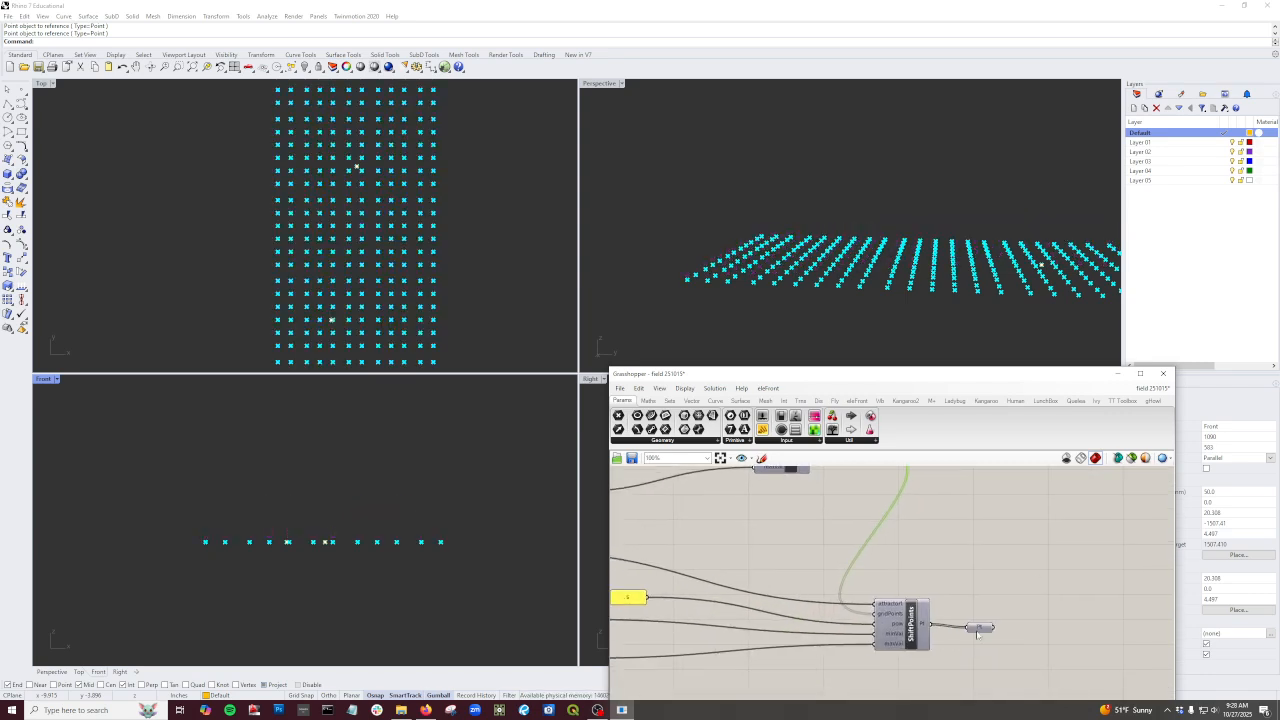
pyautogui.click(983, 628)
pyautogui.middleClick(985, 628)
pyautogui.click(1008, 610)
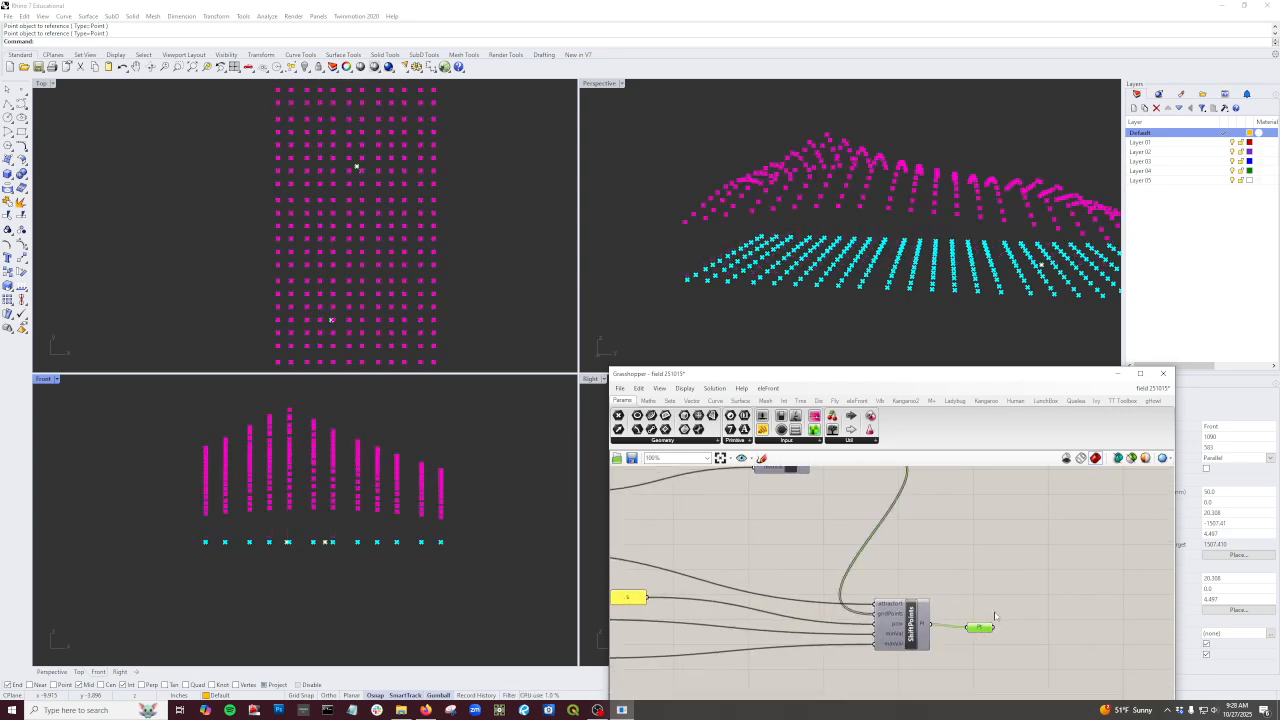
# Step: Deselect the second Pt parameter and examine the shifted points in the Perspective view against the two-cluster chain
pyautogui.moveTo(744, 535); pyautogui.dragTo(845, 550, button='right')
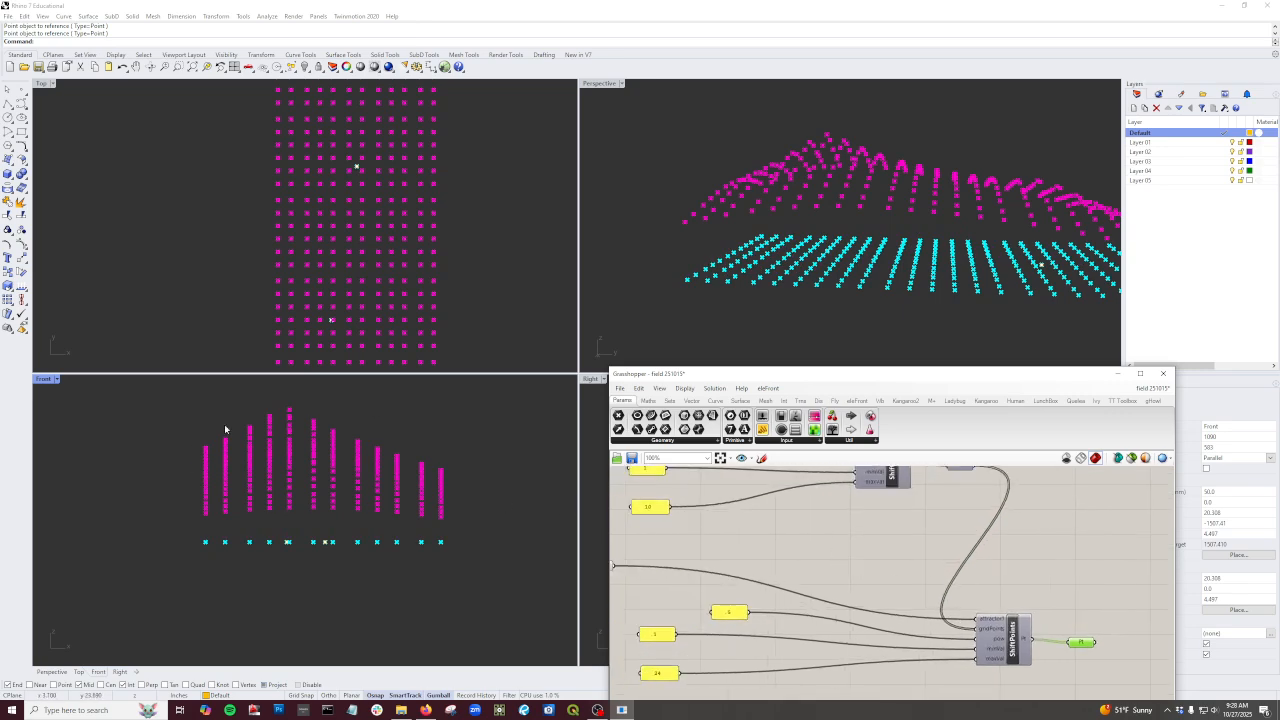
pyautogui.moveTo(790, 622); pyautogui.dragTo(758, 578, button='right')
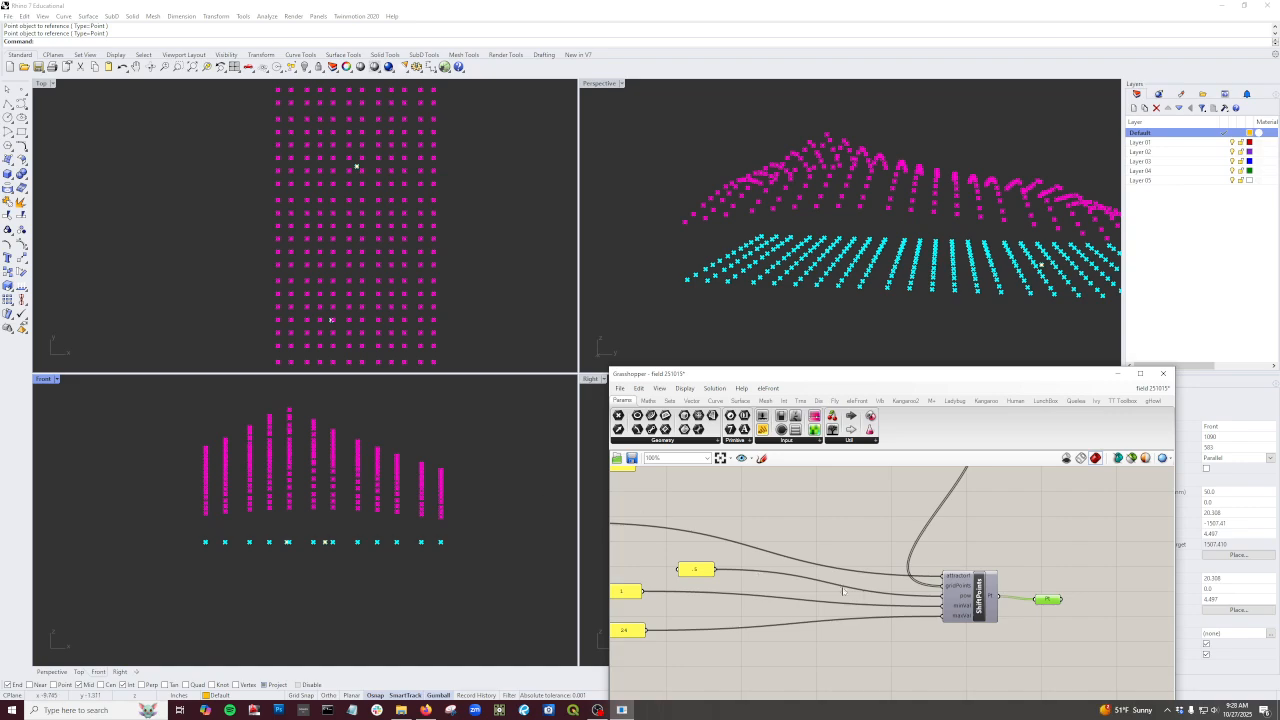
pyautogui.click(1020, 547)
pyautogui.moveTo(862, 310); pyautogui.dragTo(1044, 284, button='right')
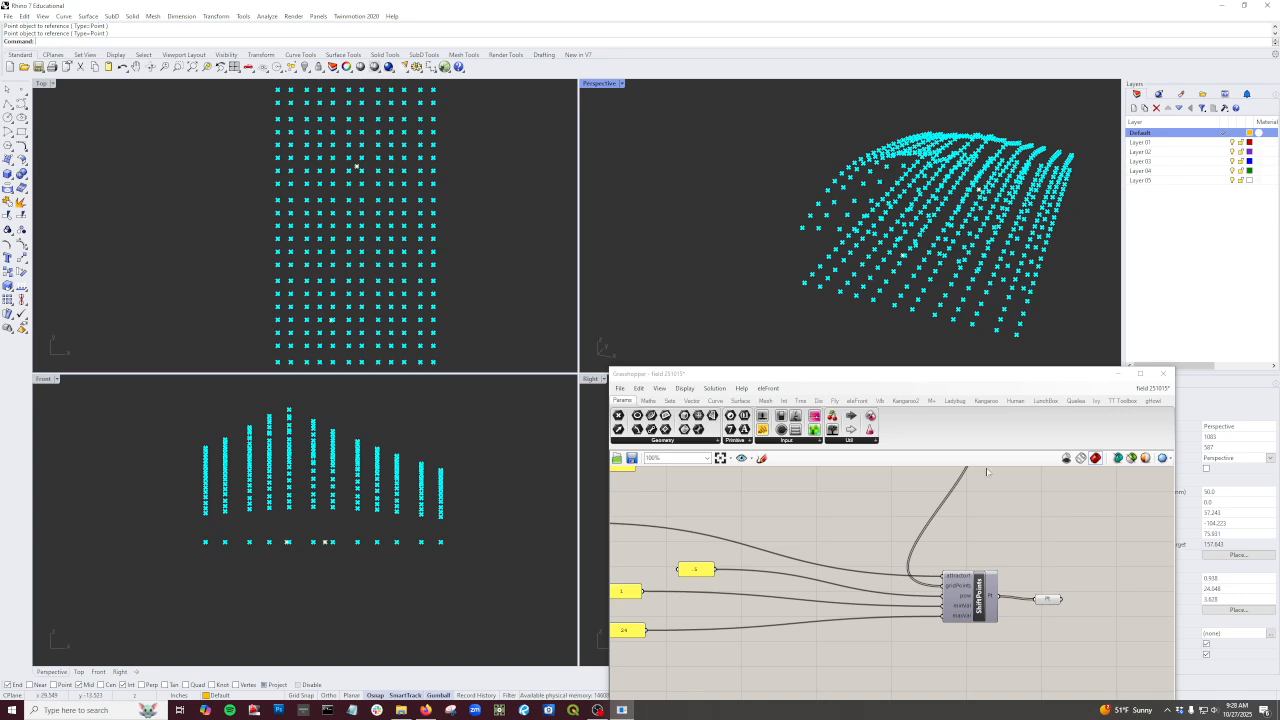
pyautogui.moveTo(955, 643); pyautogui.dragTo(836, 622, button='right')
pyautogui.scroll(-1, 815, 557)
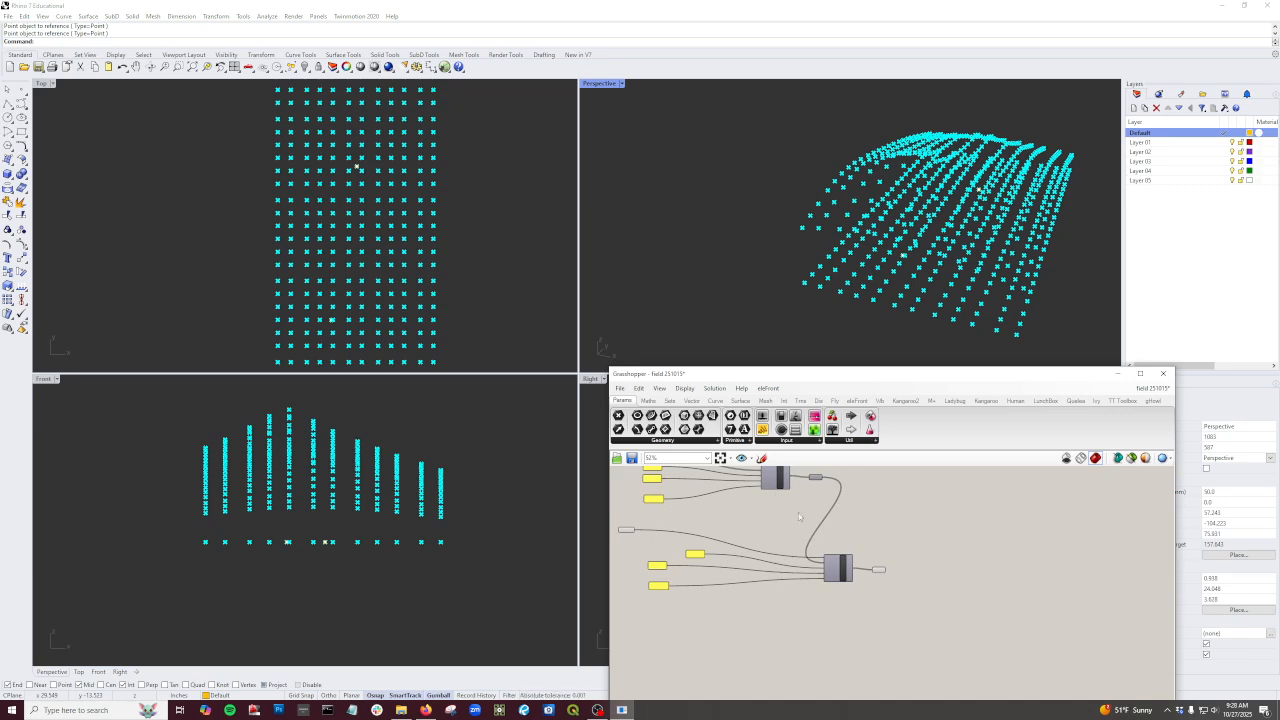
pyautogui.scroll(2, 837, 543)
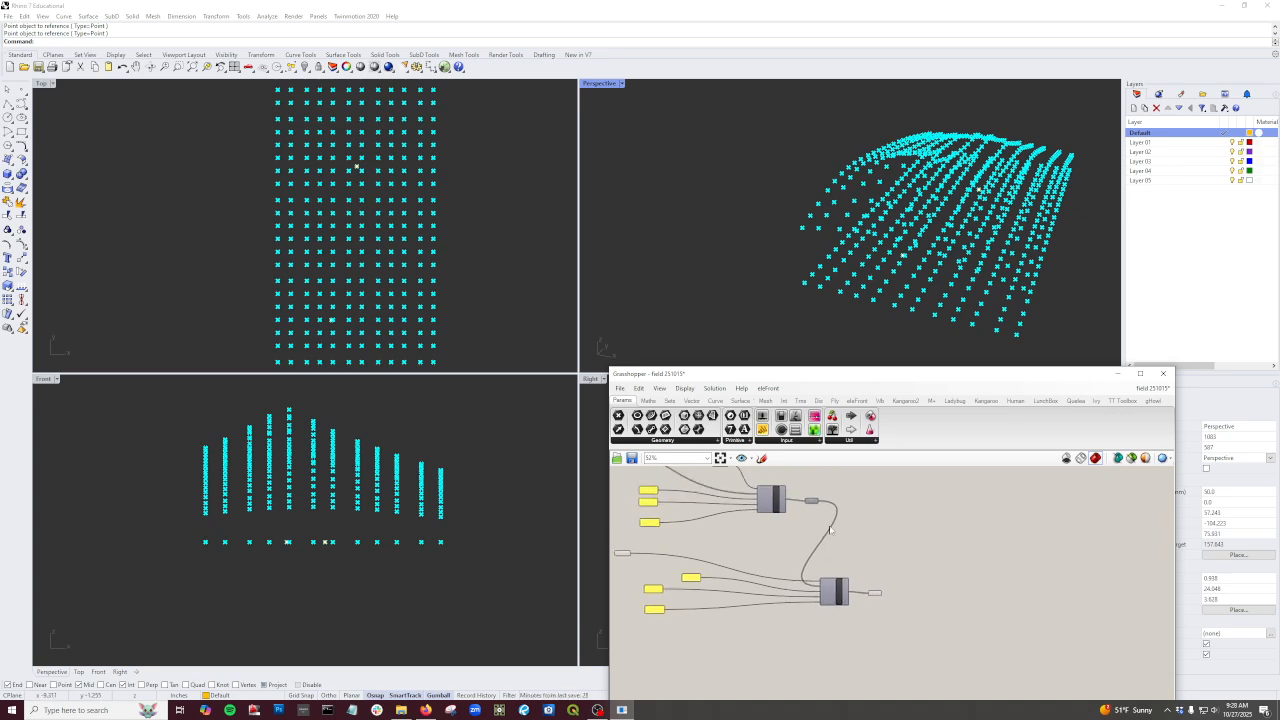
pyautogui.moveTo(924, 541); pyautogui.dragTo(933, 600, button='right')
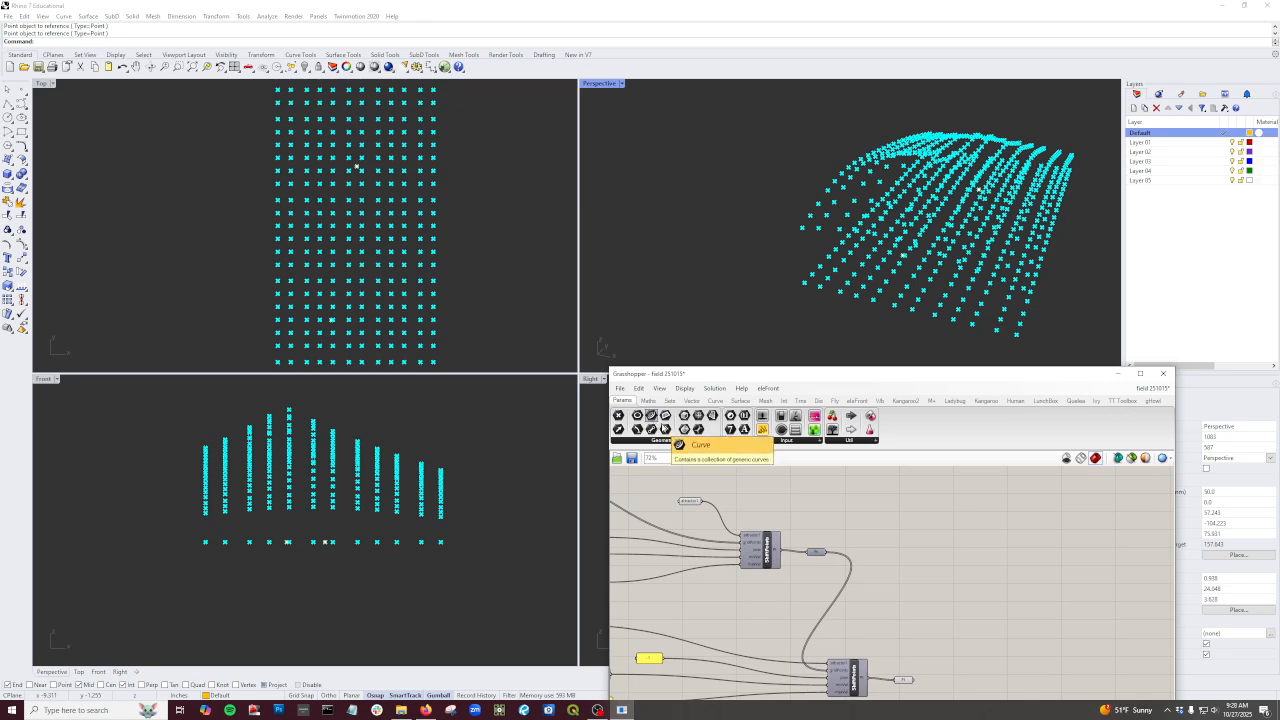
# Step: Add a Line component and connect the first attractor to its A input and the second ShiftPoints' Pt parameter to B
pyautogui.doubleClick(938, 562)
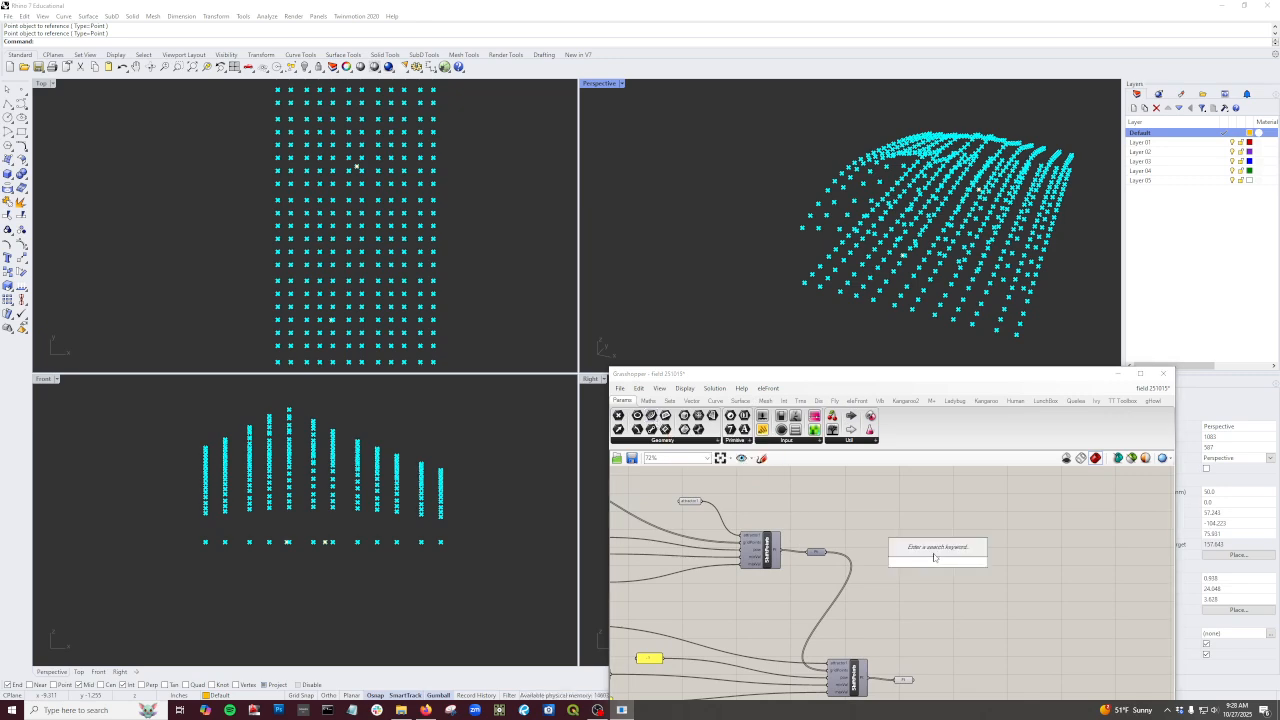
pyautogui.write('guid')
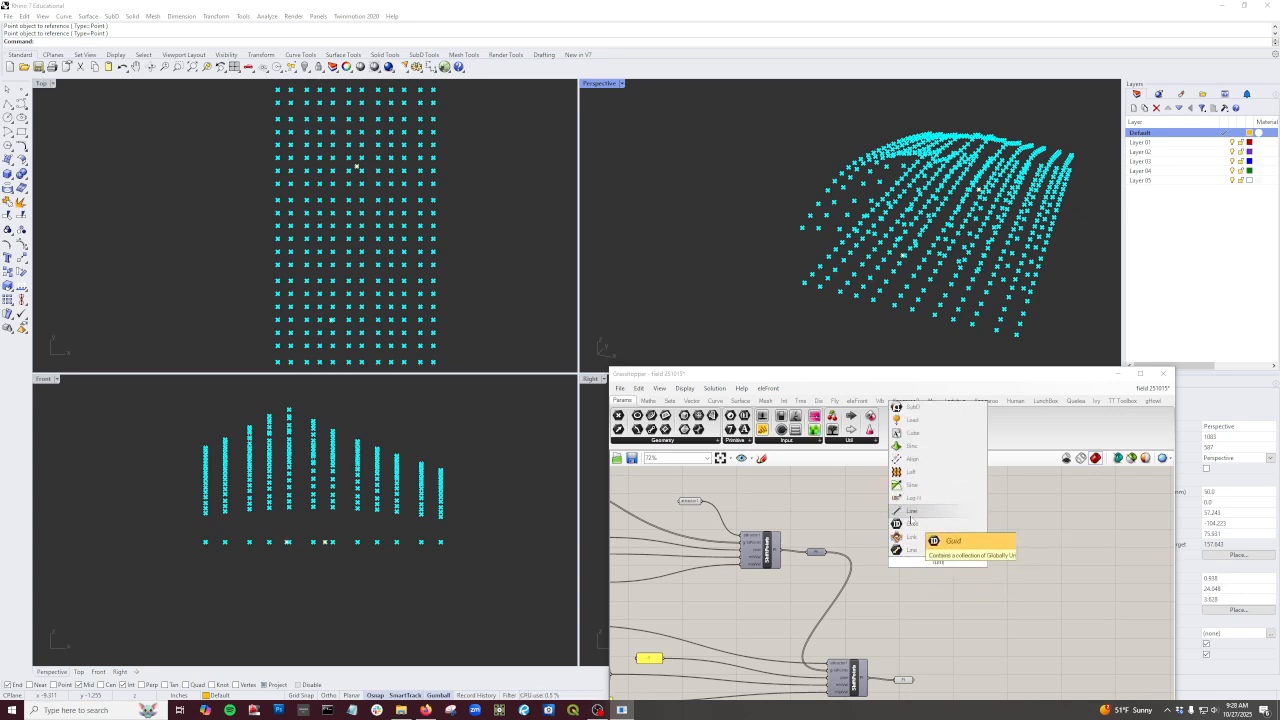
pyautogui.click(911, 522)
pyautogui.moveTo(706, 502); pyautogui.dragTo(972, 575)
pyautogui.scroll(1, 934, 686)
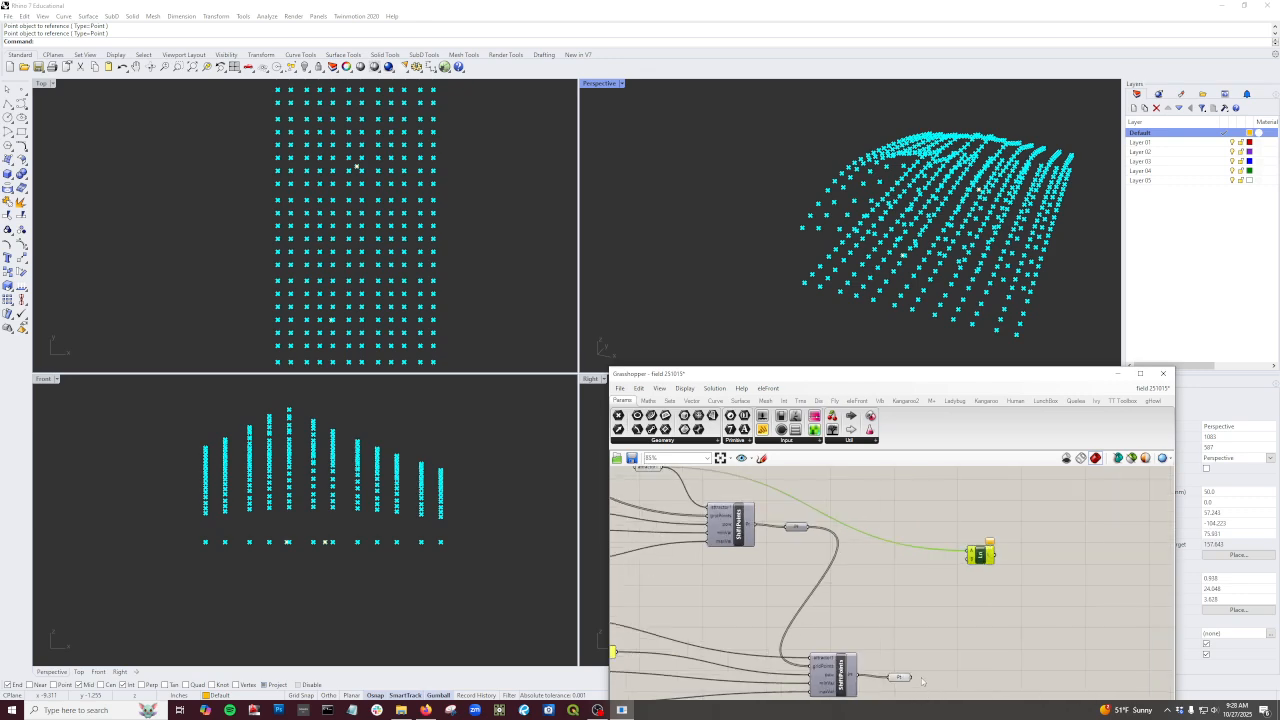
pyautogui.moveTo(908, 680); pyautogui.dragTo(974, 565)
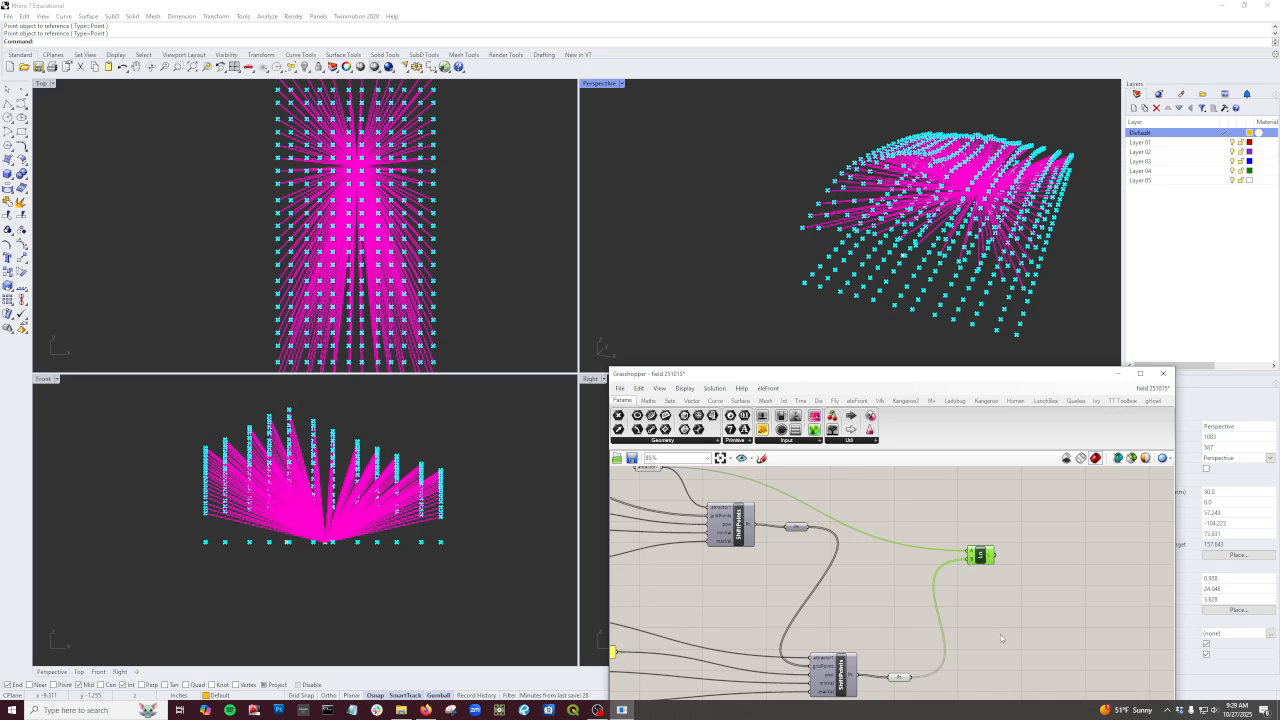
# Step: Move the original grid points parameter closer to the first ShiftPoints and connect it to the Line's A input, replacing the attractor
pyautogui.moveTo(732, 500); pyautogui.dragTo(956, 563, button='right')
pyautogui.scroll(-3, 956, 564)
pyautogui.scroll(2, 751, 523)
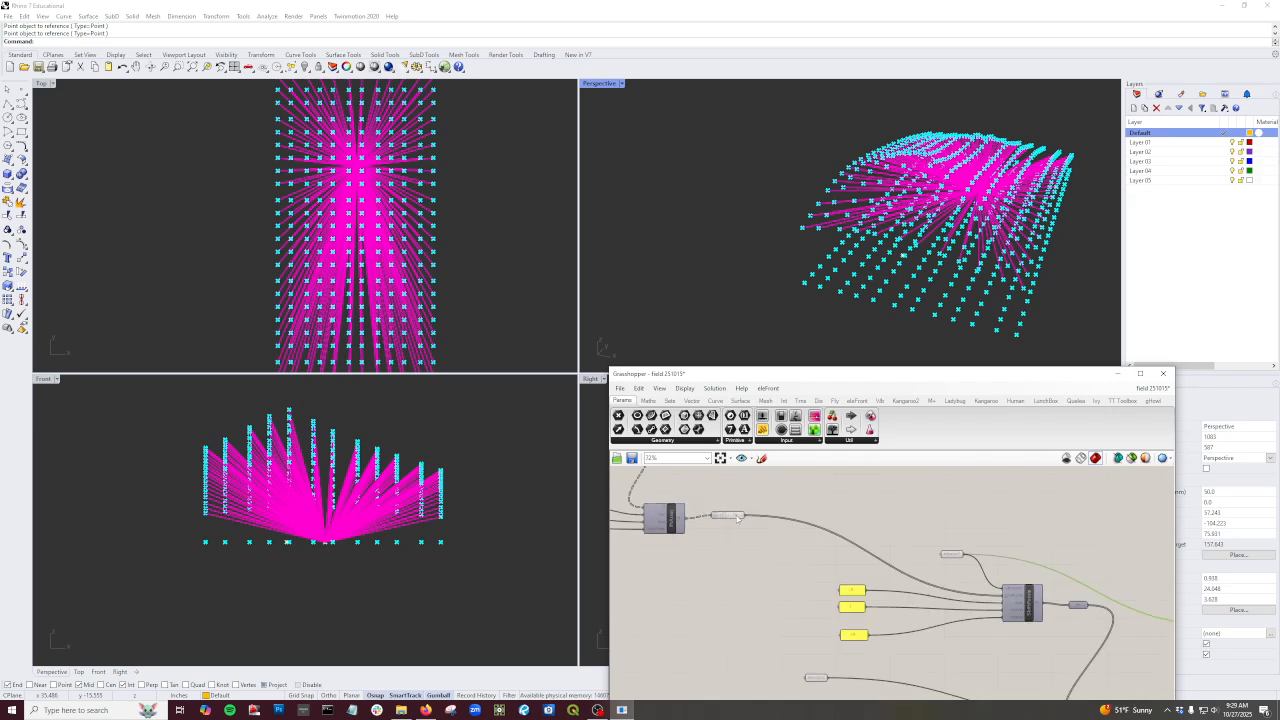
pyautogui.moveTo(736, 517)
pyautogui.moveTo(736, 517); pyautogui.dragTo(877, 549)
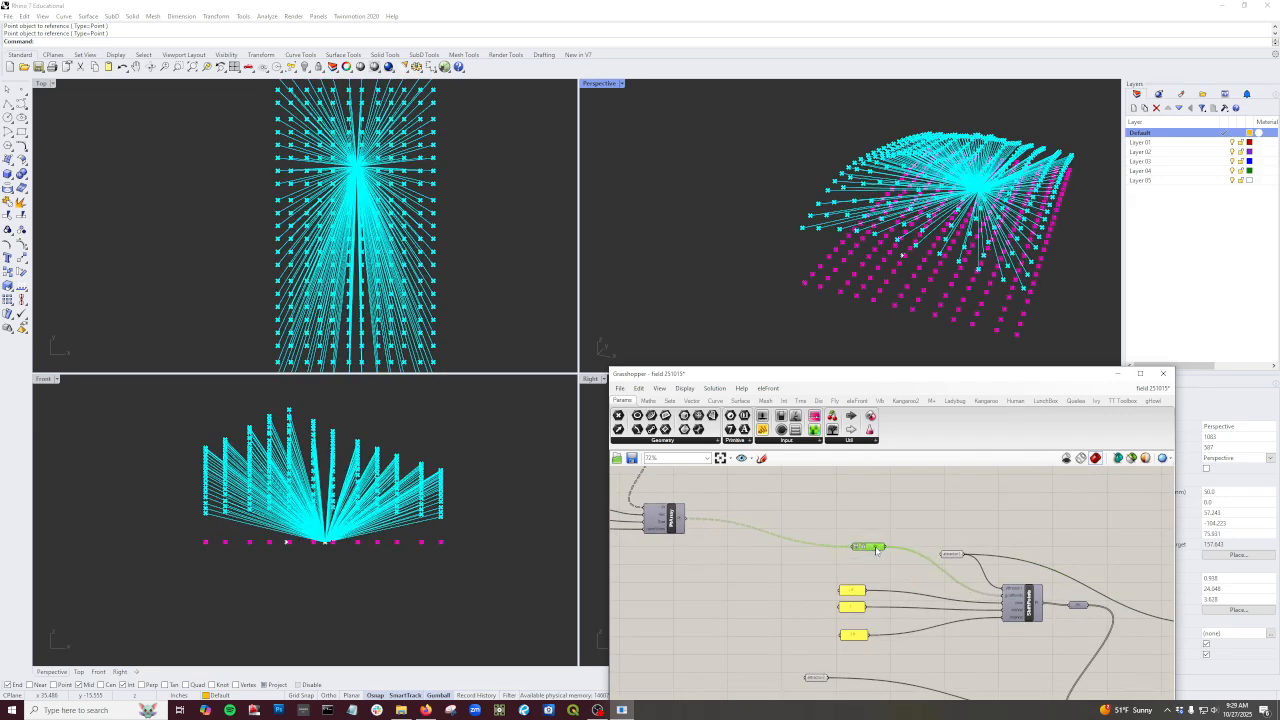
pyautogui.moveTo(926, 576); pyautogui.dragTo(810, 538, button='right')
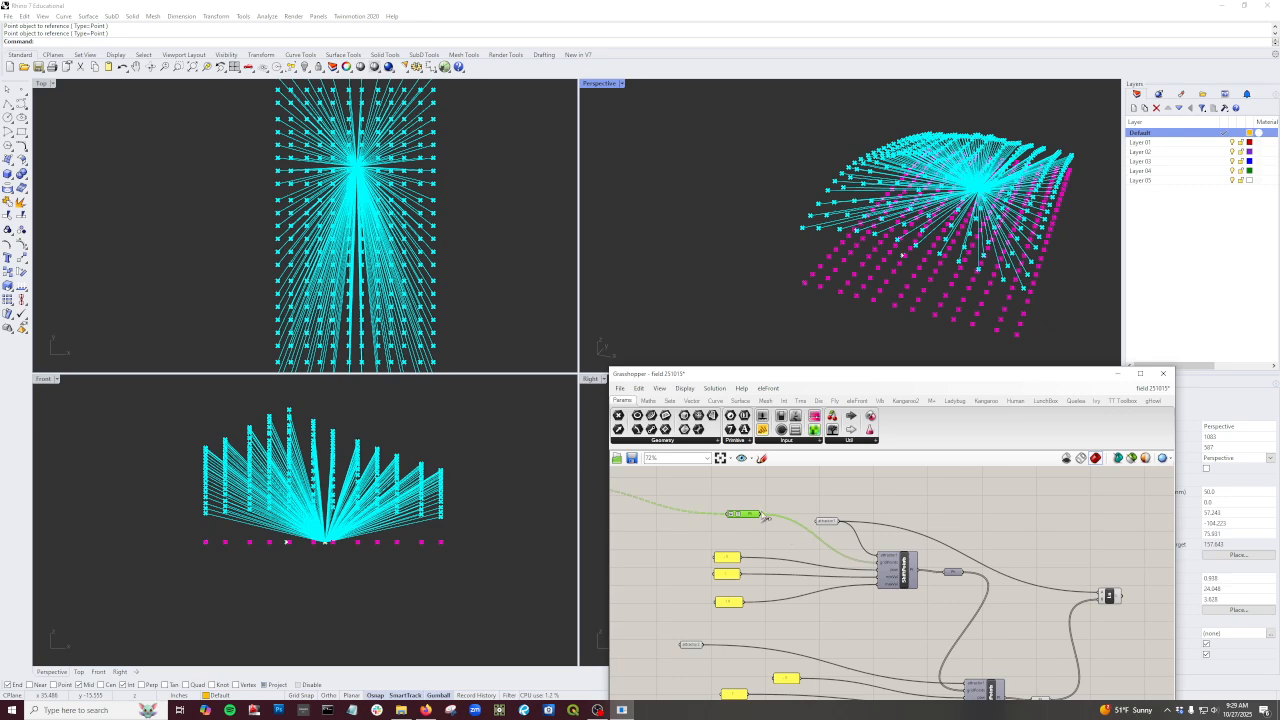
pyautogui.moveTo(766, 518); pyautogui.dragTo(1104, 596)
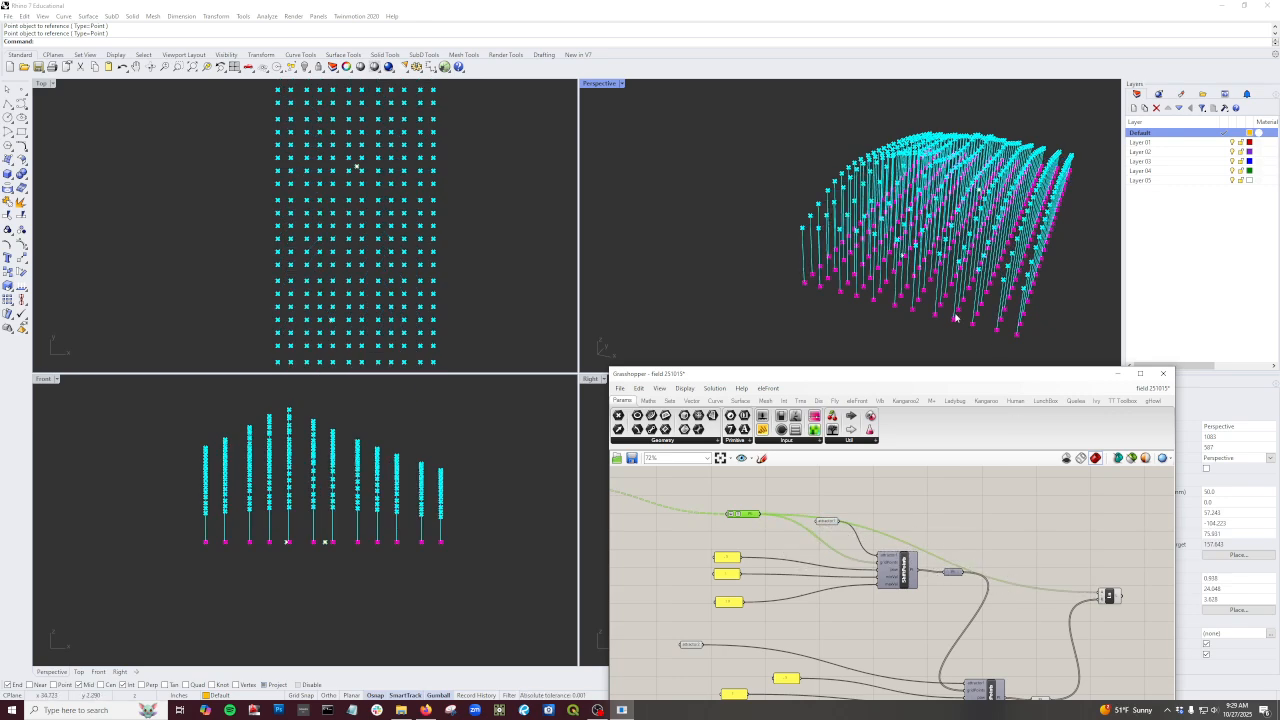
# Step: Examine the lines between the original grid and the shifted points in perspective, along with the components that feed them
pyautogui.moveTo(955, 318); pyautogui.dragTo(996, 262, button='right')
pyautogui.moveTo(974, 647); pyautogui.dragTo(923, 586, button='right')
pyautogui.scroll(-2, 927, 572)
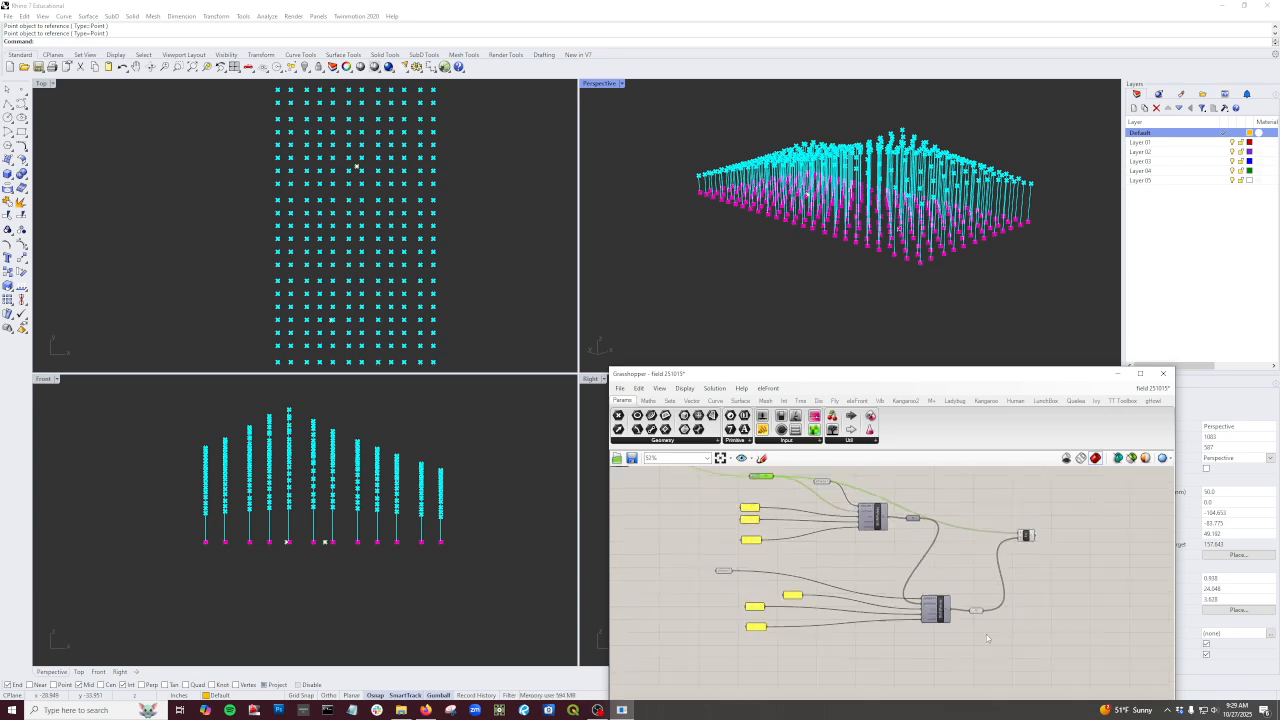
pyautogui.scroll(5, 945, 625)
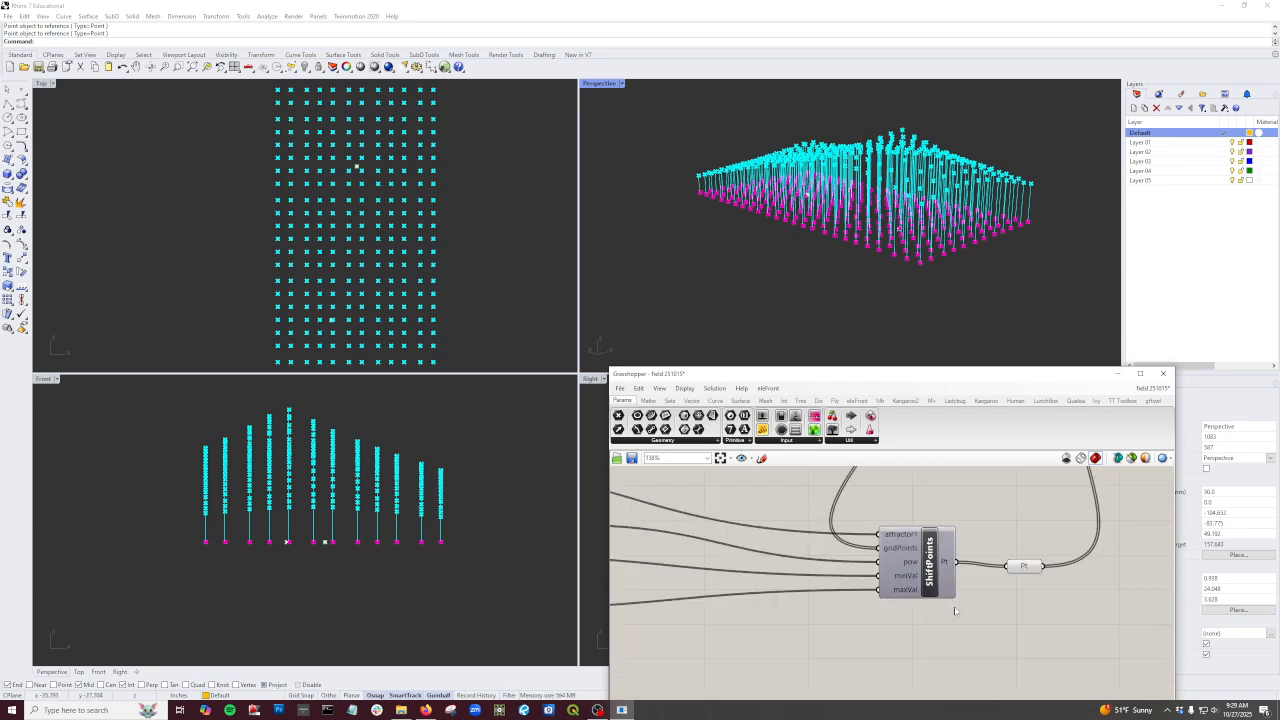
pyautogui.scroll(-3, 937, 563)
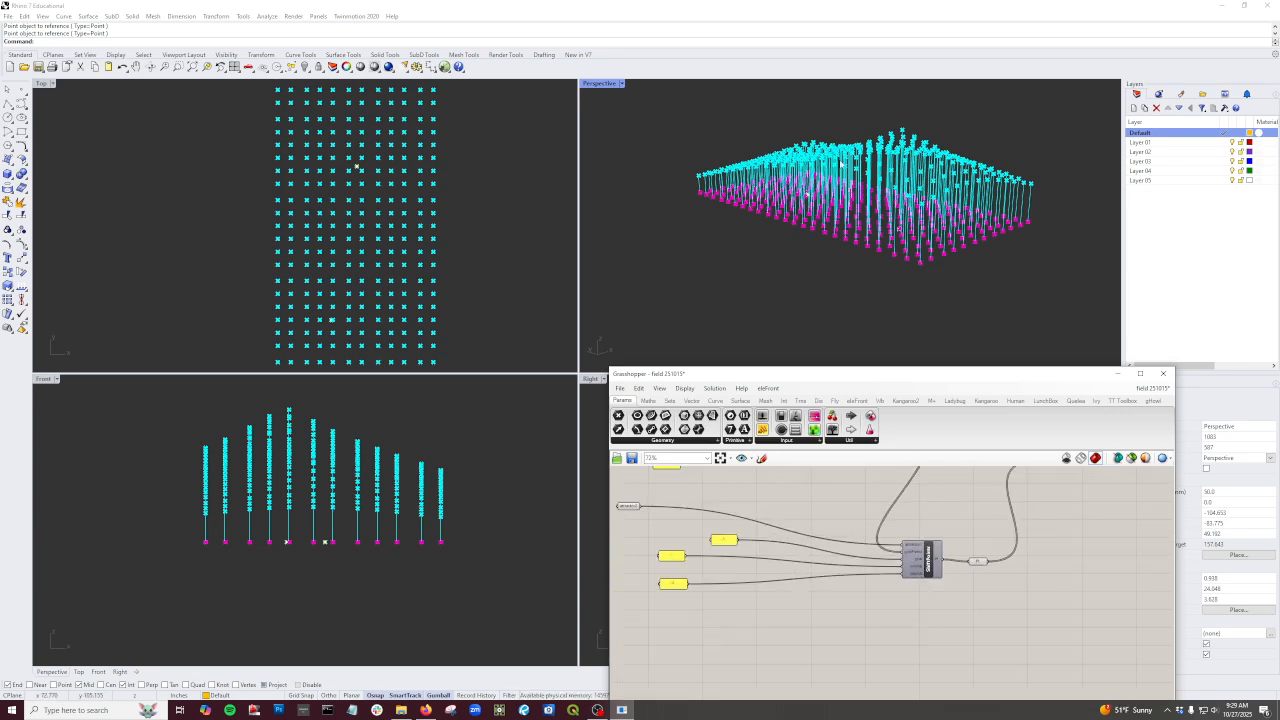
pyautogui.moveTo(1022, 572); pyautogui.dragTo(888, 628, button='right')
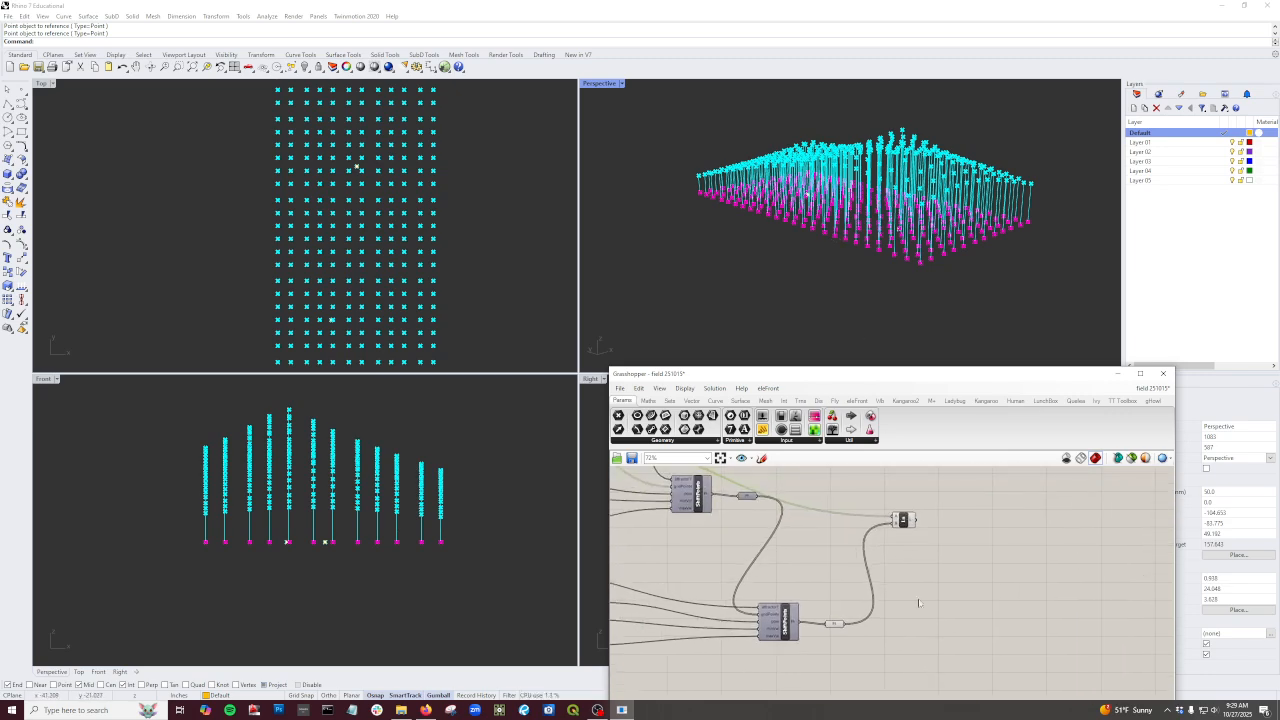
pyautogui.scroll(2, 869, 517)
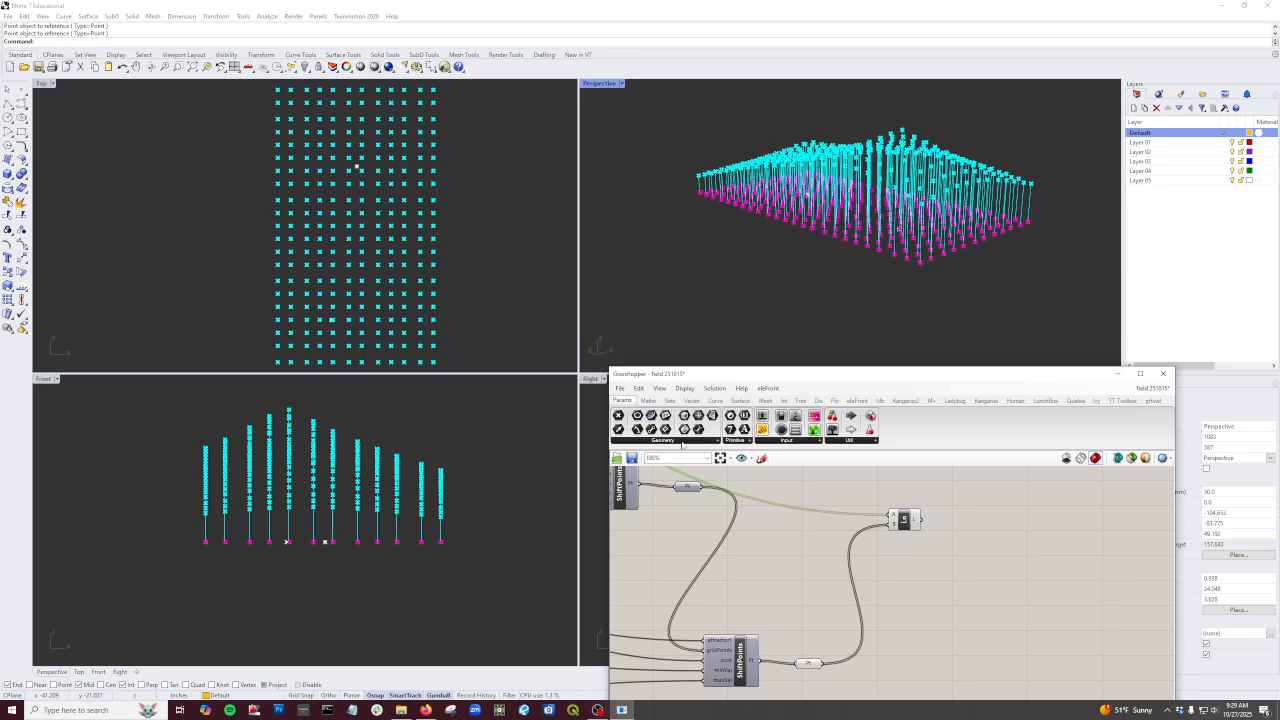
# Step: Add a Curve parameter after the Line component, connect the Line output to it and reparameterize it
pyautogui.click(975, 520)
pyautogui.scroll(2, 898, 522)
pyautogui.moveTo(930, 518); pyautogui.dragTo(988, 532)
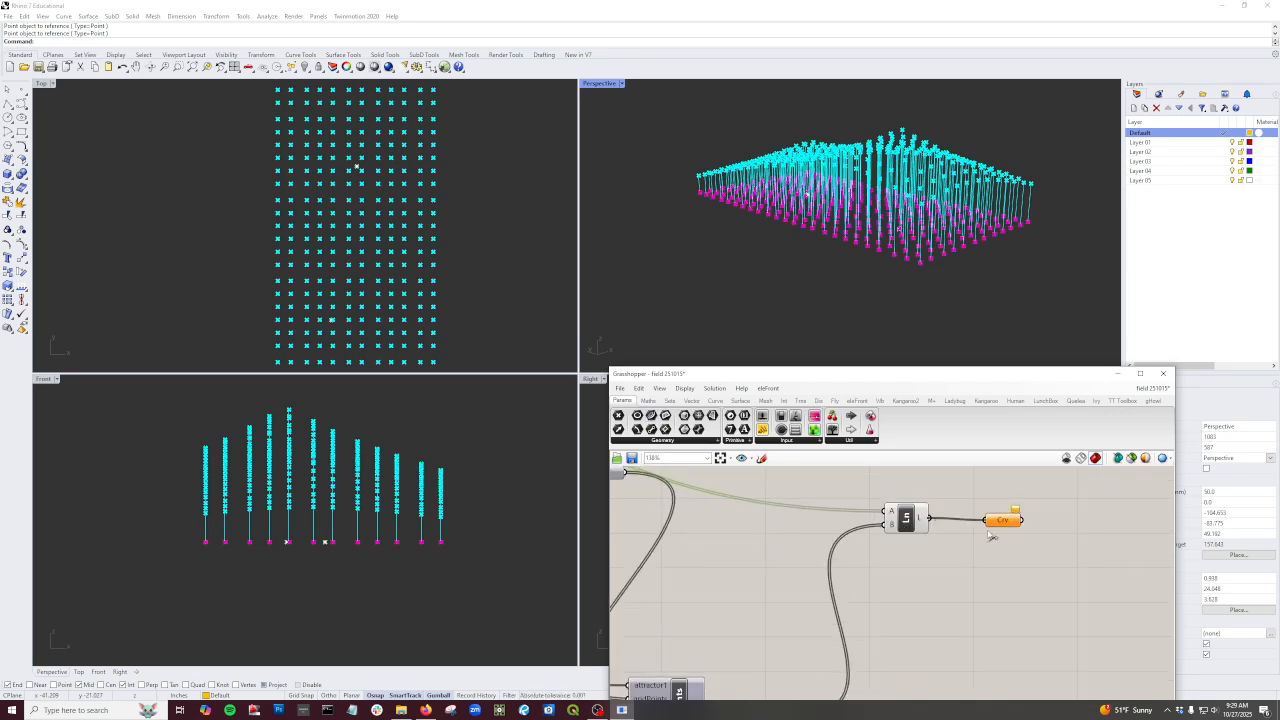
pyautogui.rightClick(1011, 522)
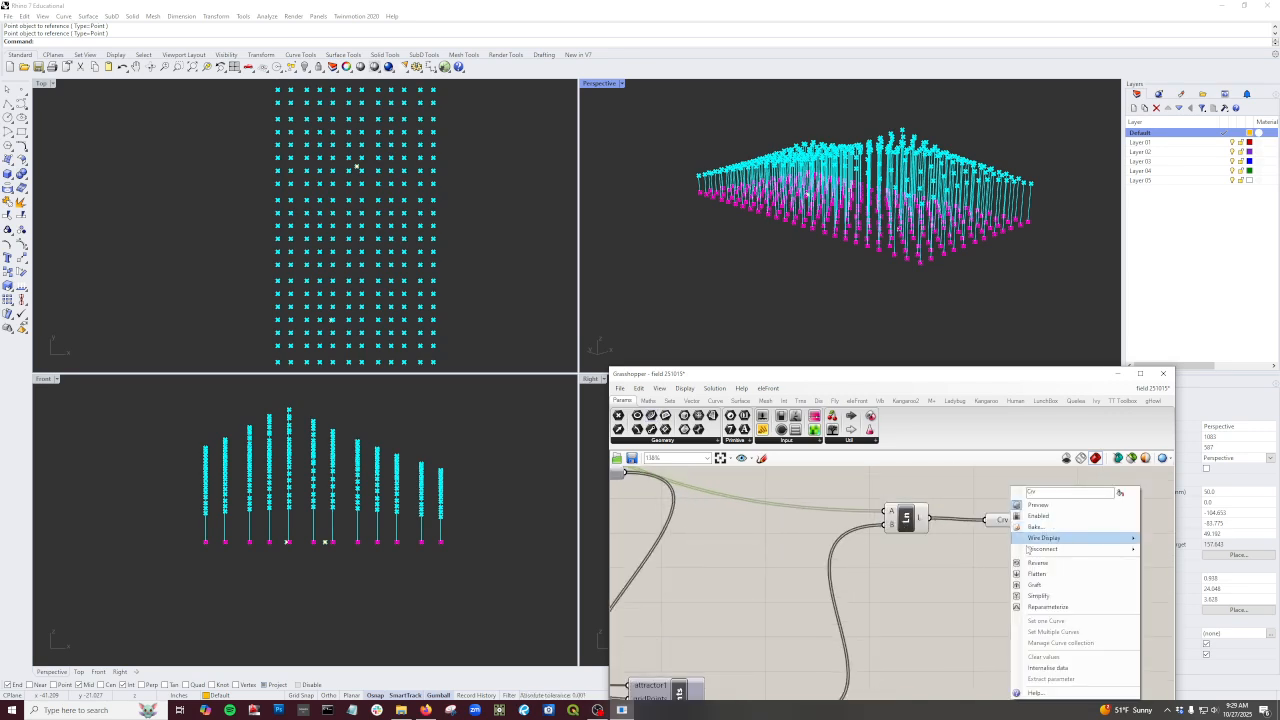
pyautogui.click(1018, 604)
# Step: Add an Evaluate Curve component, connect the Curve parameter to its C input and place it beyond the parameter
pyautogui.doubleClick(1025, 606)
pyautogui.write('eval')
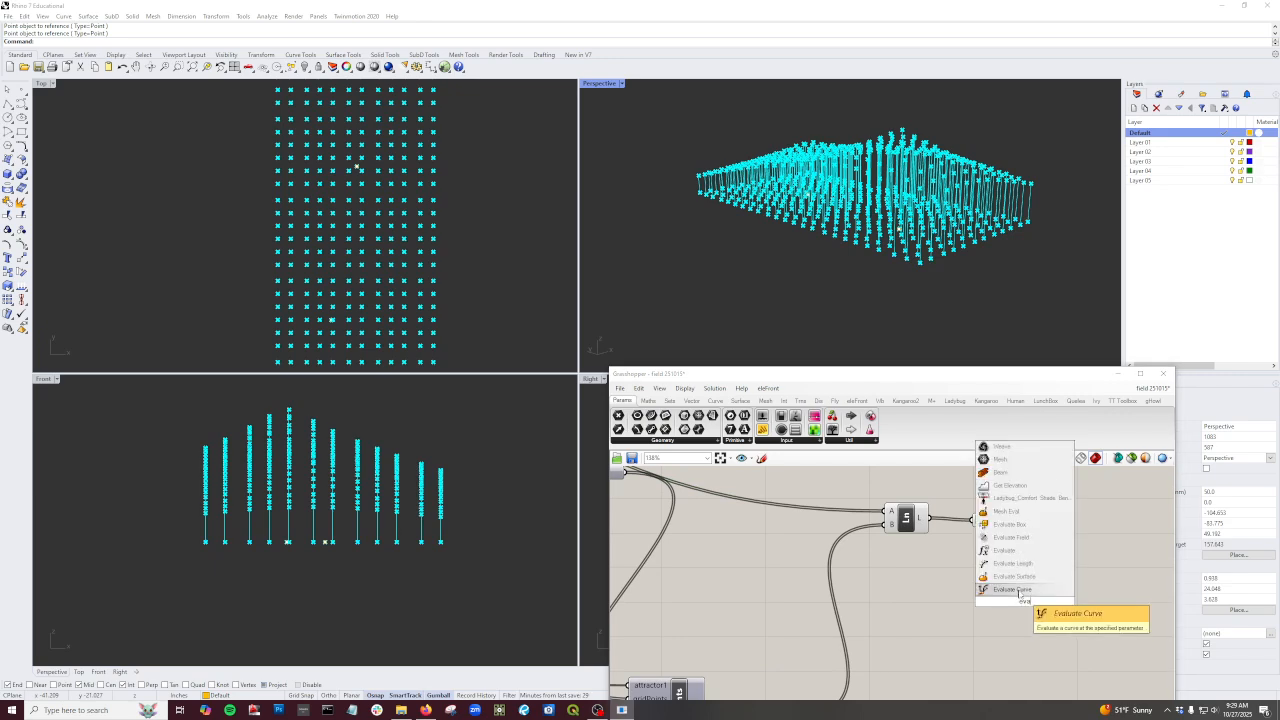
pyautogui.click(1030, 589)
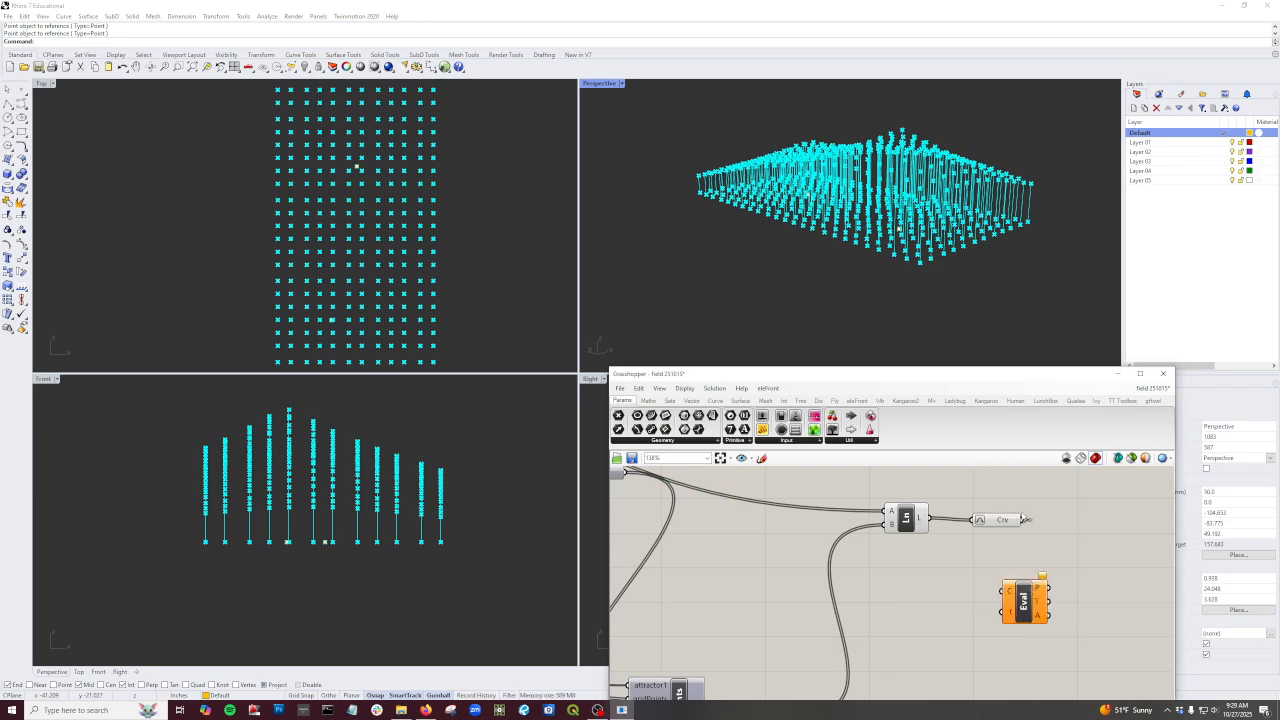
pyautogui.moveTo(1025, 519); pyautogui.dragTo(1004, 591)
pyautogui.moveTo(1024, 600); pyautogui.dragTo(1083, 585)
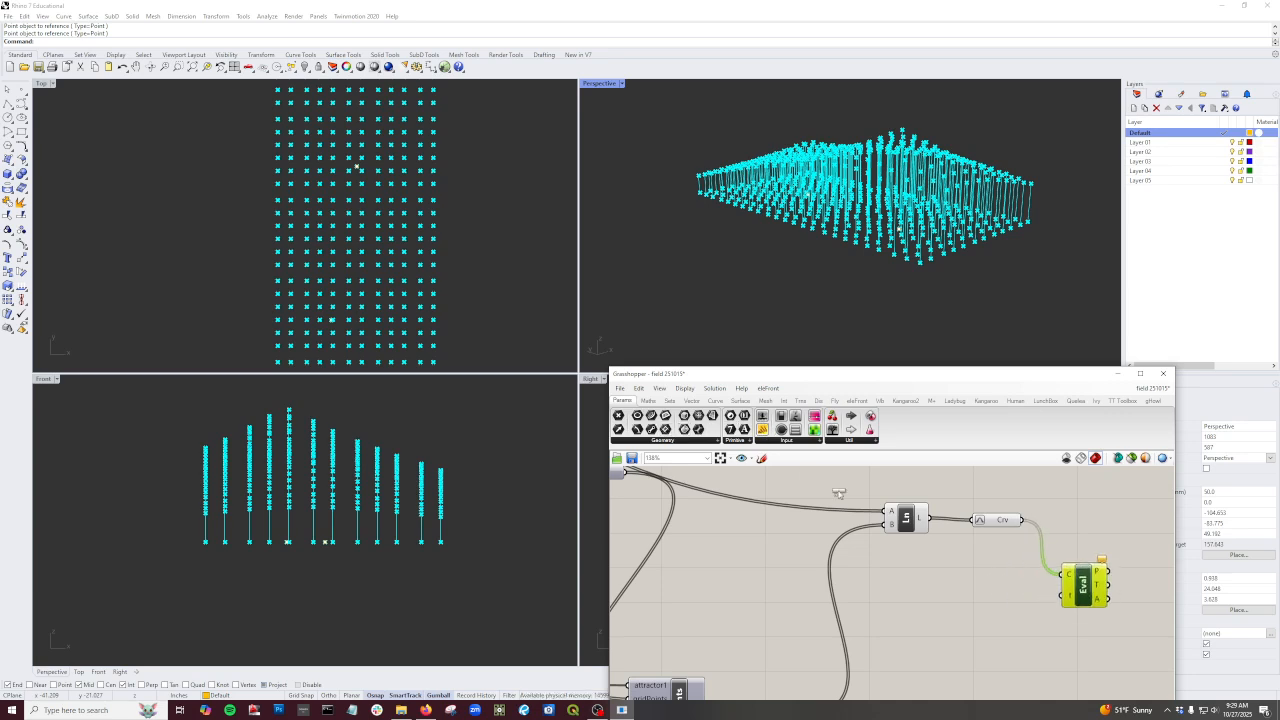
# Step: Add a panel containing .25 beside the Evaluate Curve component and connect it to the t input
pyautogui.moveTo(962, 598); pyautogui.dragTo(965, 597)
pyautogui.doubleClick(979, 595)
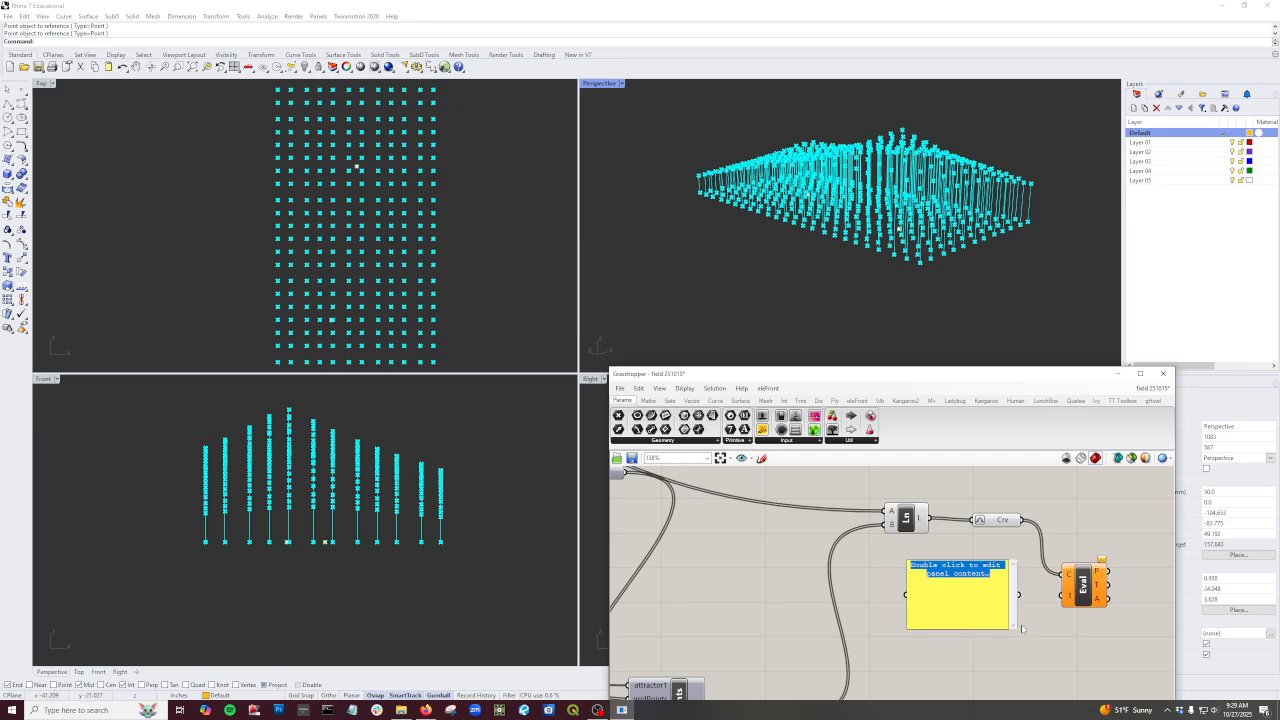
pyautogui.press('BackSpace')
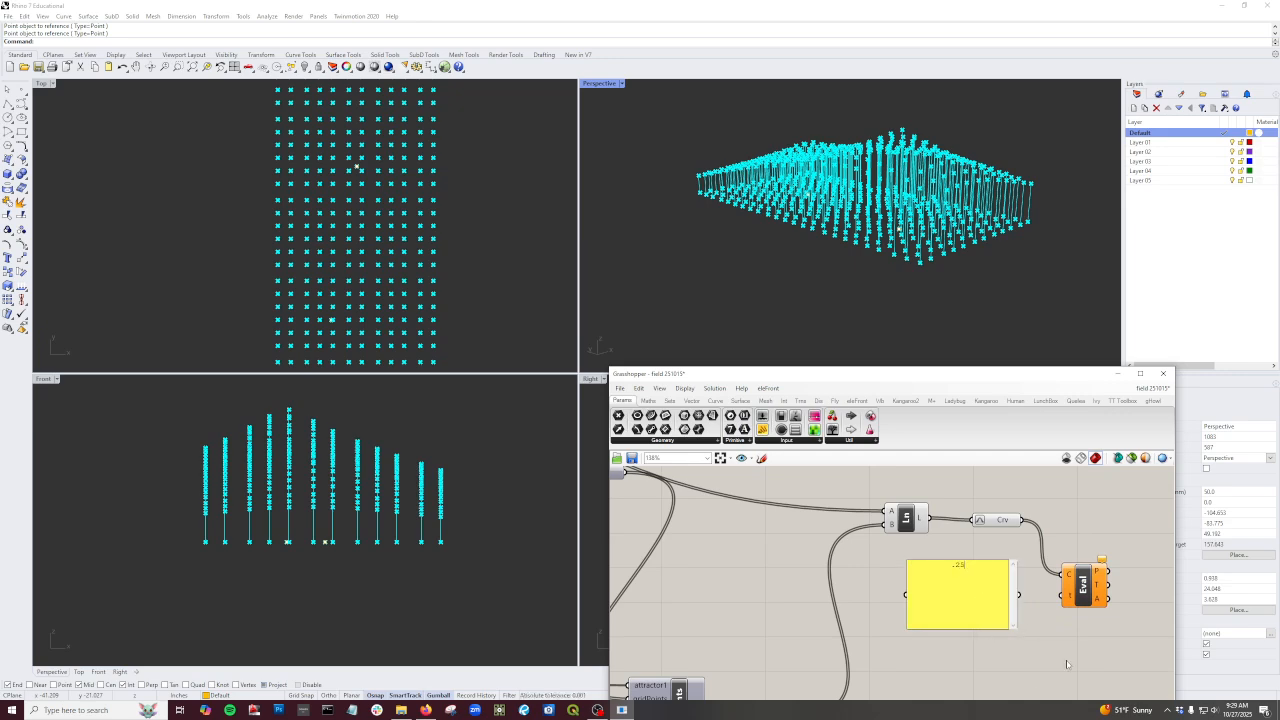
pyautogui.click(1066, 664)
pyautogui.moveTo(1019, 595); pyautogui.dragTo(1064, 597)
pyautogui.moveTo(1089, 590); pyautogui.dragTo(1033, 590, button='right')
pyautogui.moveTo(886, 283); pyautogui.dragTo(860, 275, button='right')
# Step: Add a Move component after Evaluate Curve and connect the evaluated points to its geometry input
pyautogui.scroll(-4, 888, 600)
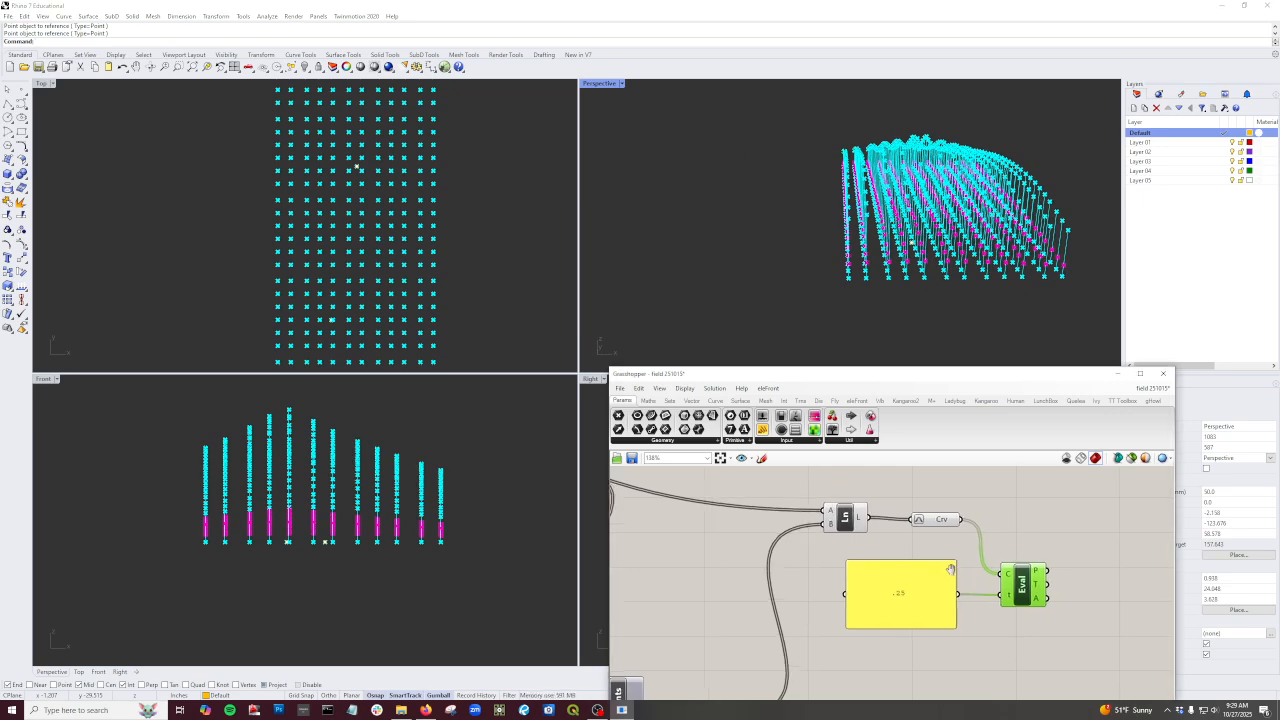
pyautogui.doubleClick(975, 633)
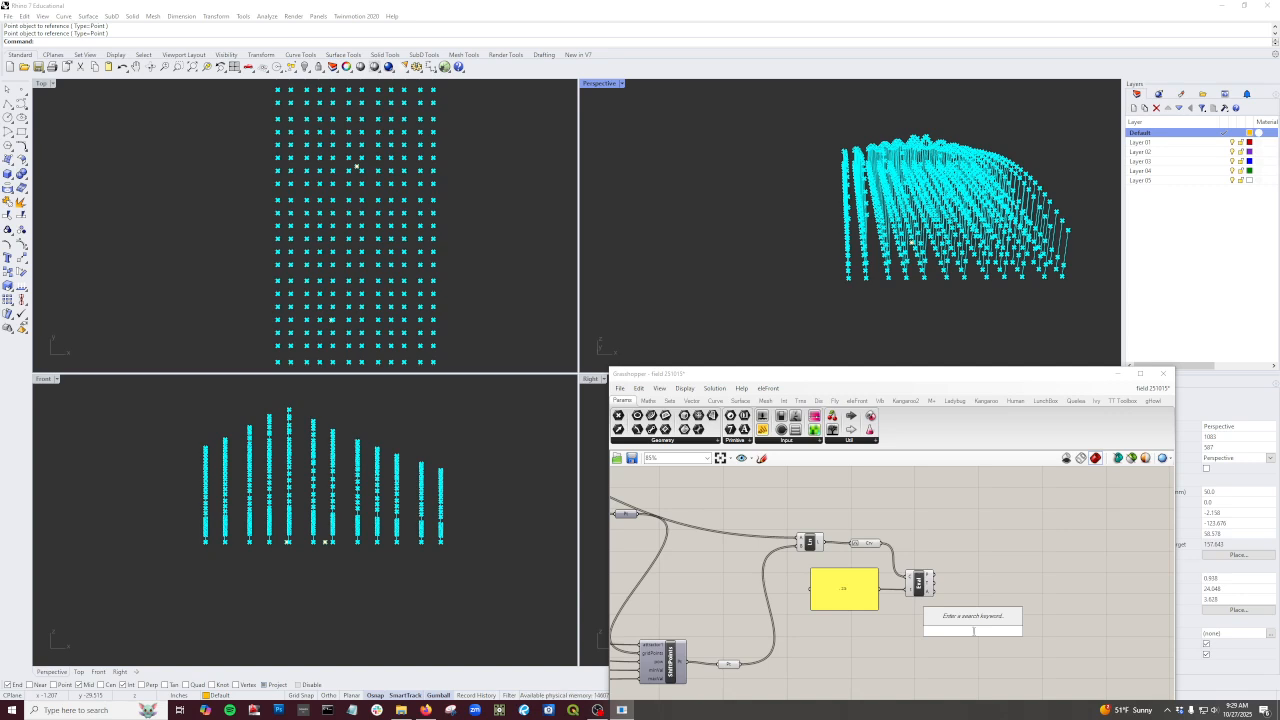
pyautogui.write('mo')
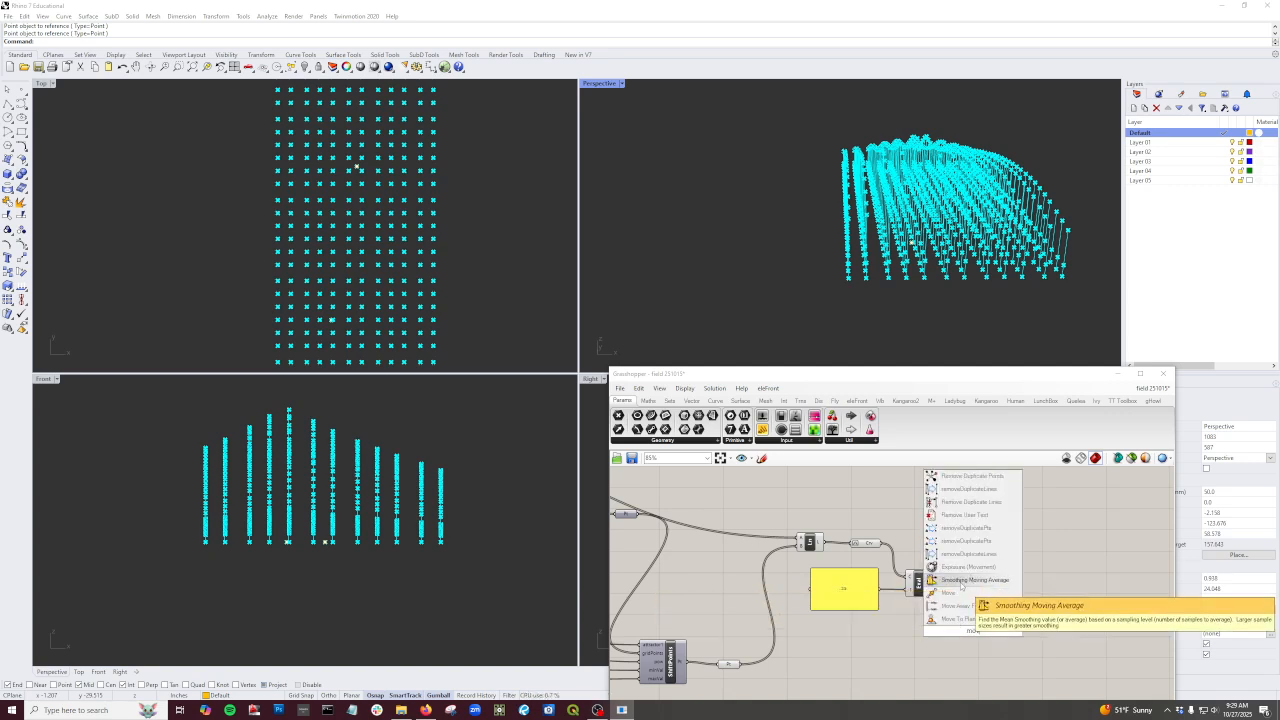
pyautogui.click(961, 581)
pyautogui.scroll(1, 968, 615)
pyautogui.moveTo(976, 632); pyautogui.dragTo(986, 573)
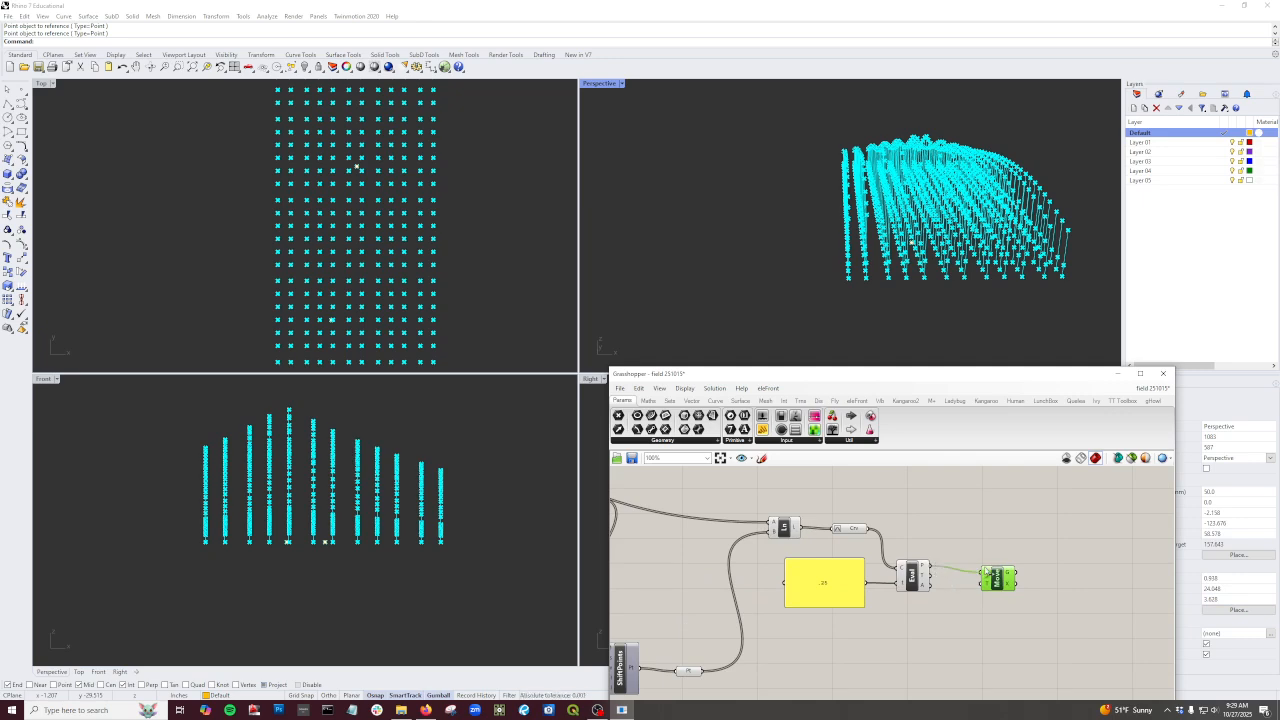
# Step: Add a Unit X vector below the Move component and connect it to Move's T input
pyautogui.scroll(1, 937, 605)
pyautogui.doubleClick(946, 643)
pyautogui.write('x')
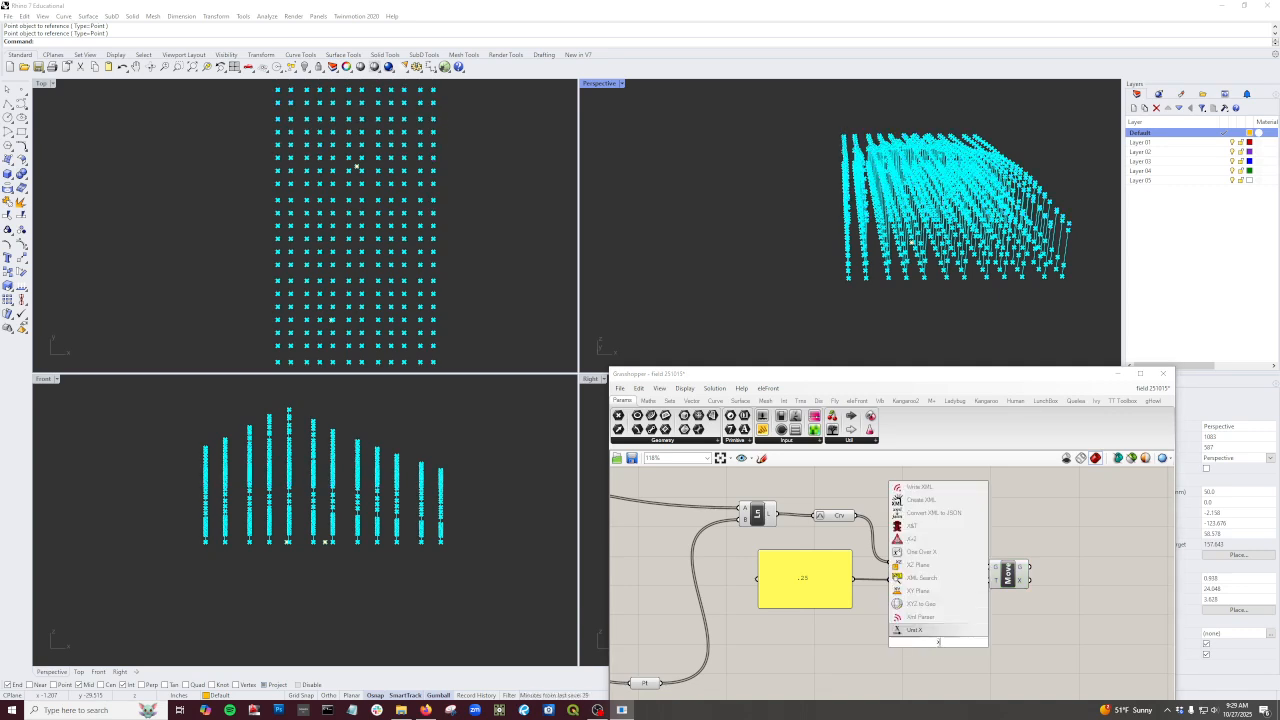
pyautogui.click(912, 627)
pyautogui.moveTo(956, 643); pyautogui.dragTo(991, 579)
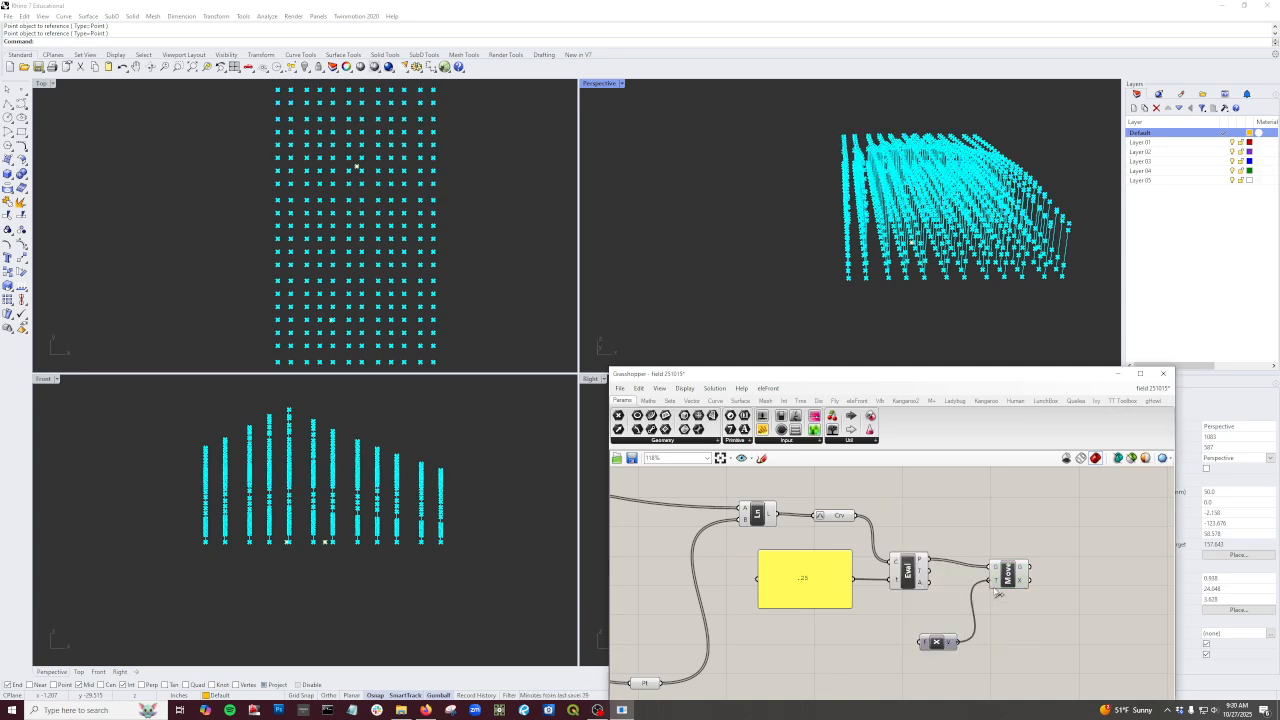
# Step: Add a panel with the value 2, connect it to the Unit X factor and check the moved points in perspective
pyautogui.click(815, 652)
pyautogui.doubleClick(822, 657)
pyautogui.write('1')
pyautogui.click(869, 664)
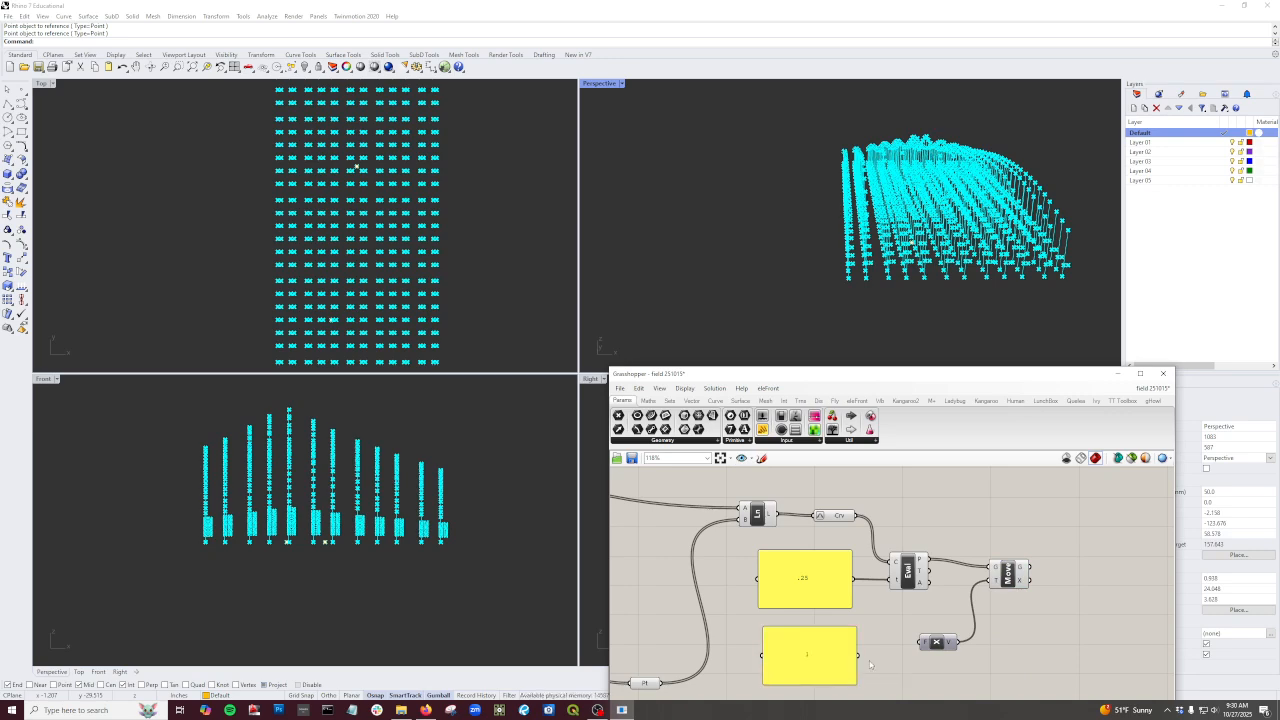
pyautogui.click(838, 659)
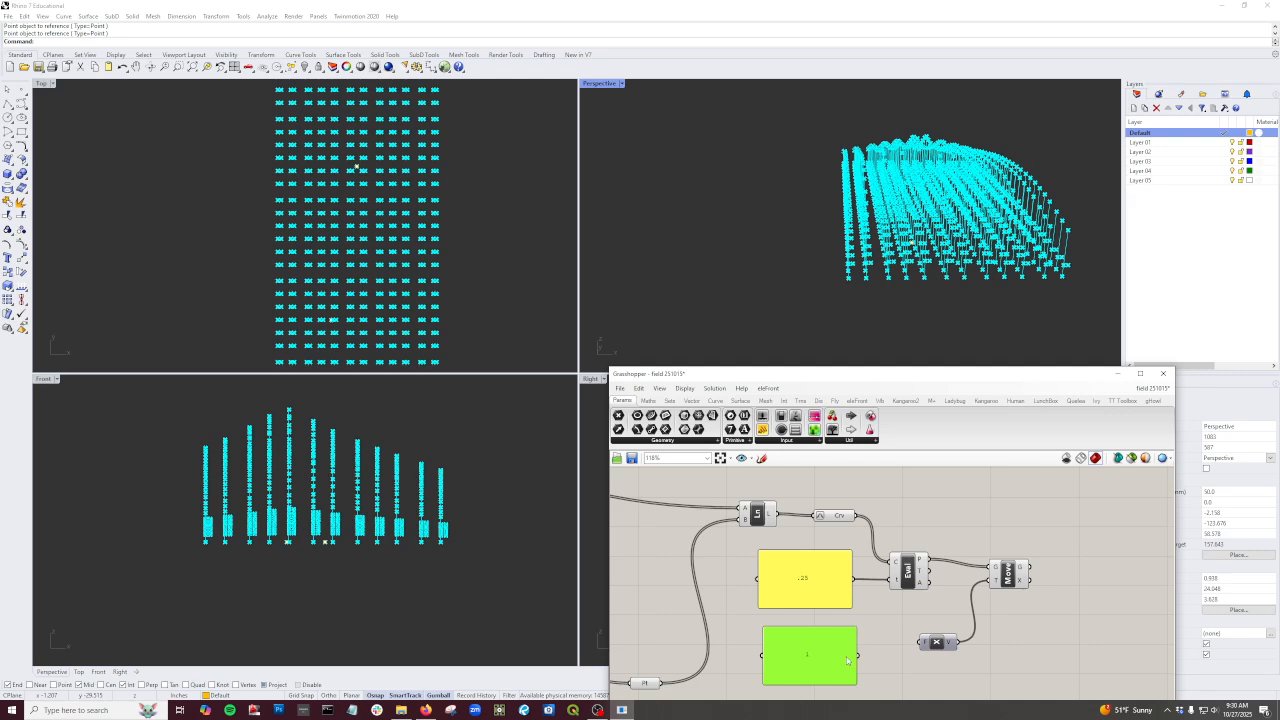
pyautogui.doubleClick(846, 657)
pyautogui.write('2')
pyautogui.click(880, 659)
pyautogui.moveTo(858, 655); pyautogui.dragTo(921, 646)
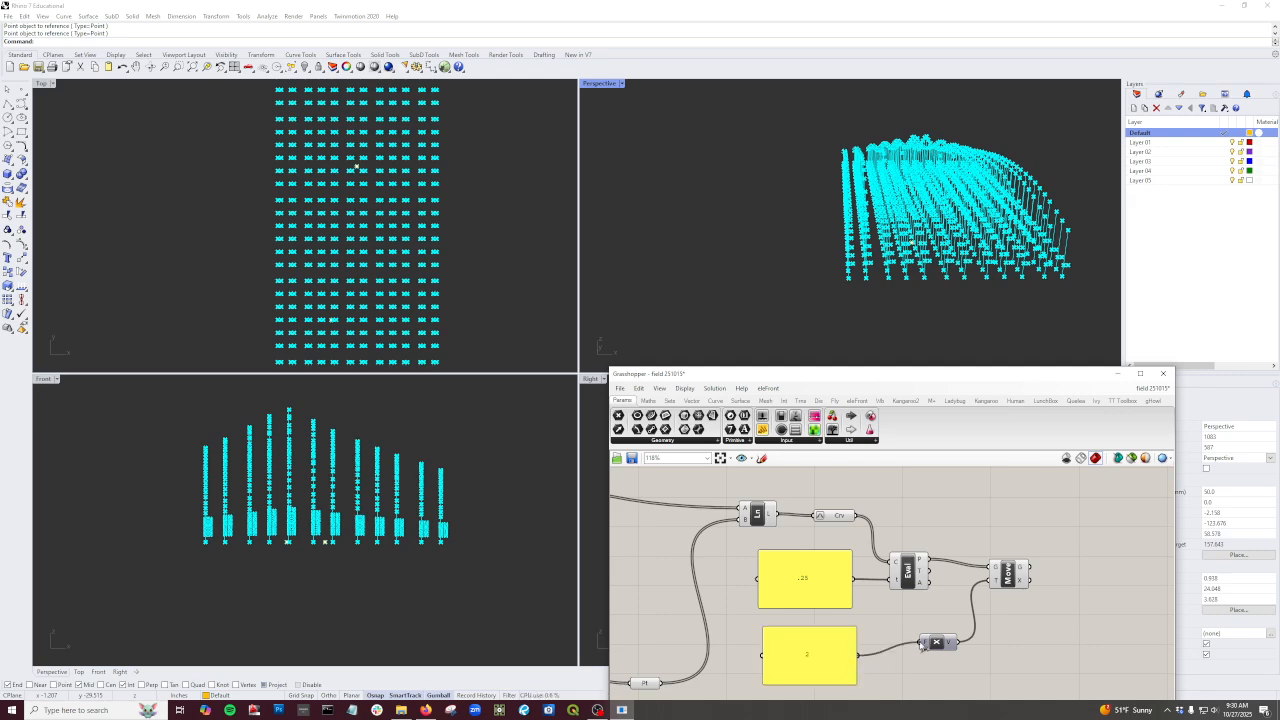
pyautogui.click(1011, 585)
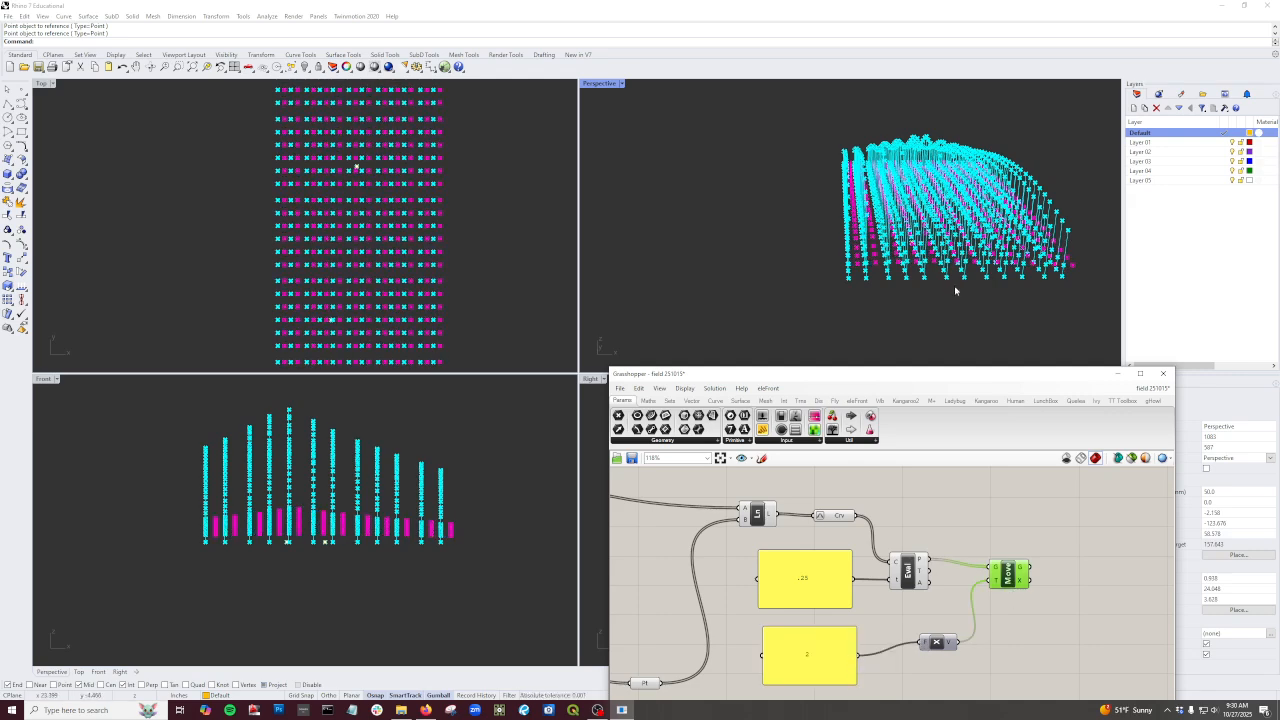
pyautogui.moveTo(954, 289); pyautogui.dragTo(998, 300, button='right')
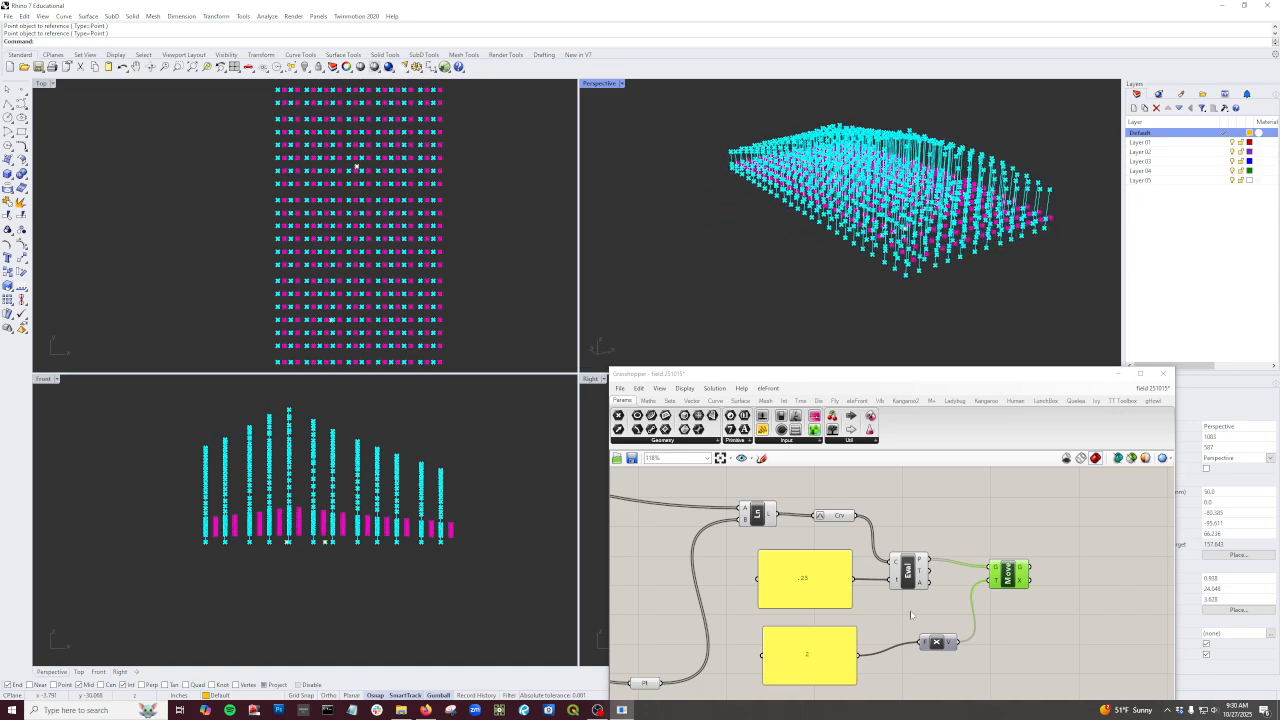
# Step: Raise the original grid points parameter above the first ShiftPoints and feed it into a new Point parameter beside it
pyautogui.scroll(-4, 930, 598)
pyautogui.scroll(3, 797, 549)
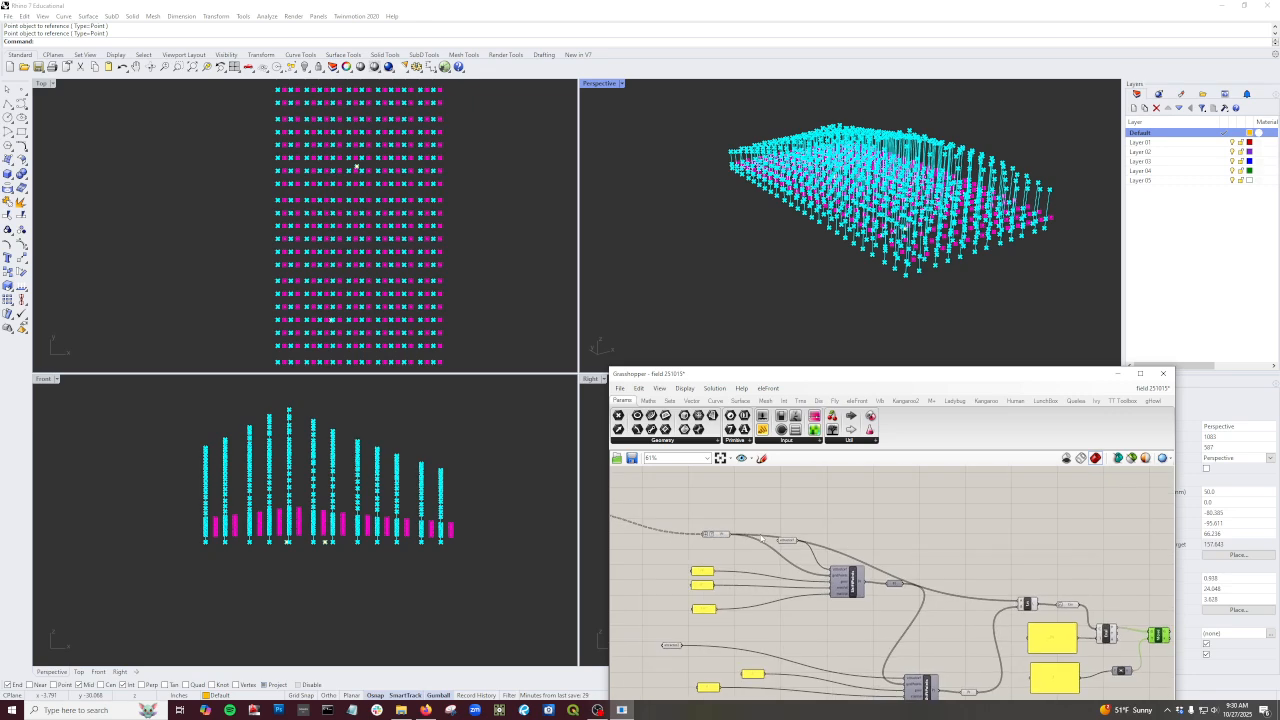
pyautogui.moveTo(692, 534); pyautogui.dragTo(699, 503)
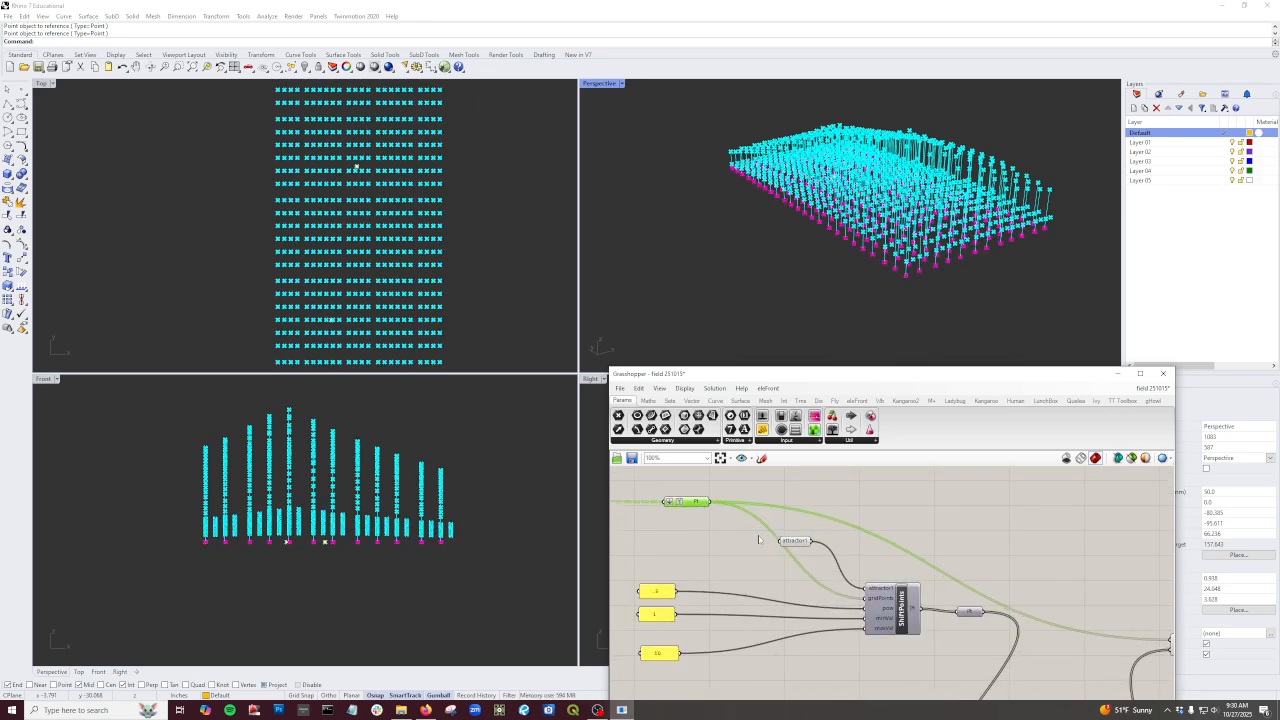
pyautogui.moveTo(900, 542); pyautogui.dragTo(1030, 537, button='right')
pyautogui.scroll(-2, 1015, 540)
pyautogui.scroll(1, 880, 512)
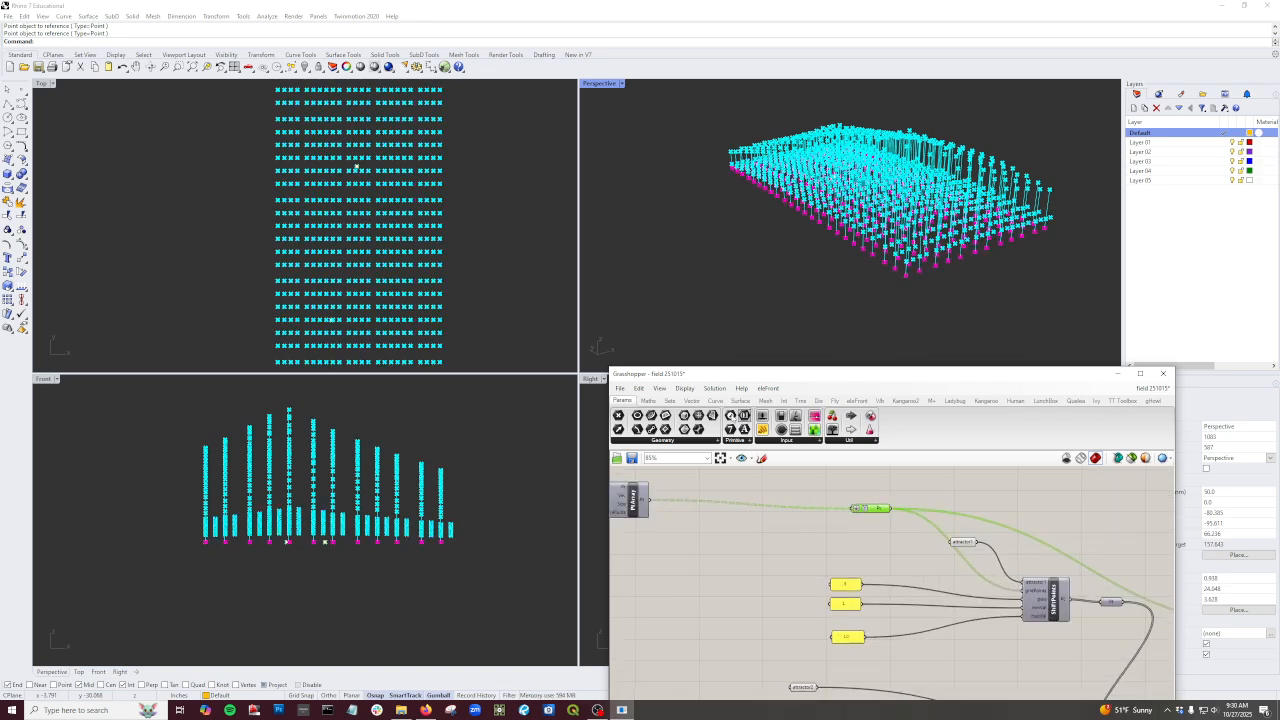
pyautogui.moveTo(1015, 491); pyautogui.dragTo(1016, 489)
pyautogui.moveTo(887, 510); pyautogui.dragTo(1008, 487)
pyautogui.click(1018, 488)
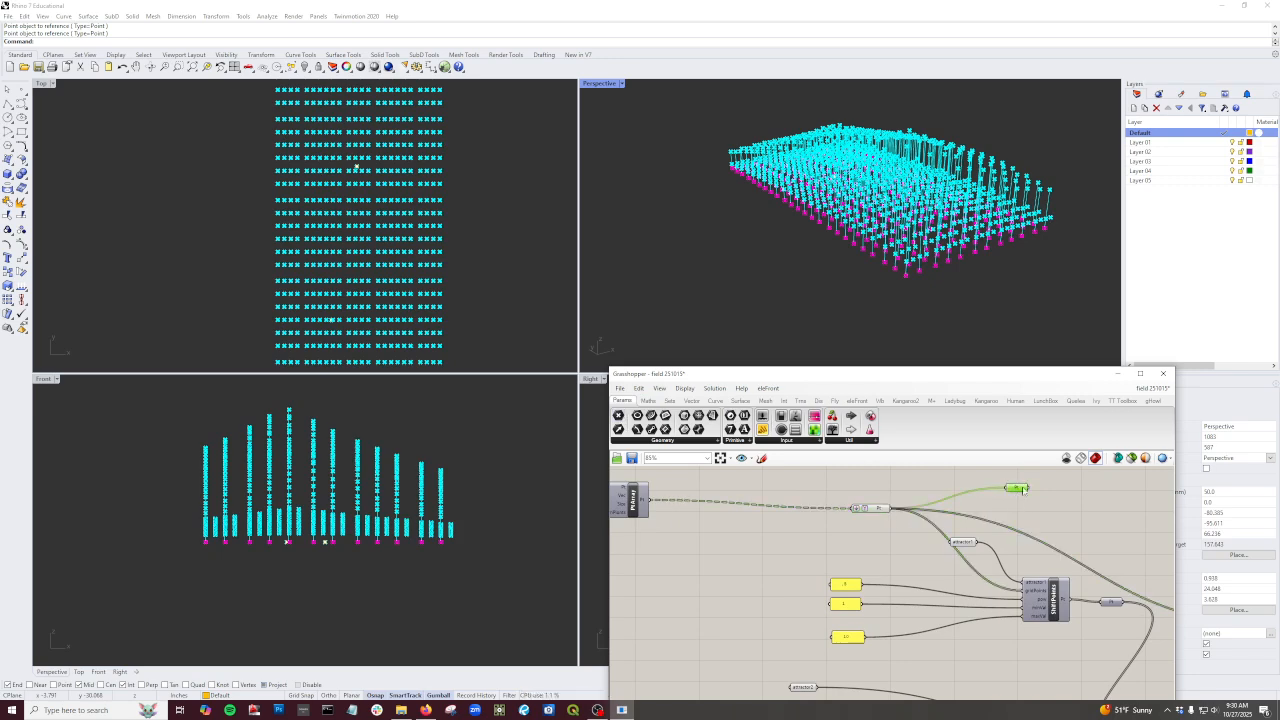
# Step: Move the new grid Point parameter across the definition so it sits above and beyond the Move component
pyautogui.moveTo(1050, 493); pyautogui.dragTo(891, 529, button='right')
pyautogui.scroll(-2, 891, 529)
pyautogui.moveTo(808, 522); pyautogui.dragTo(1133, 597)
pyautogui.scroll(2, 1133, 597)
pyautogui.moveTo(1133, 597); pyautogui.dragTo(954, 547, button='right')
pyautogui.moveTo(954, 550); pyautogui.dragTo(1036, 568)
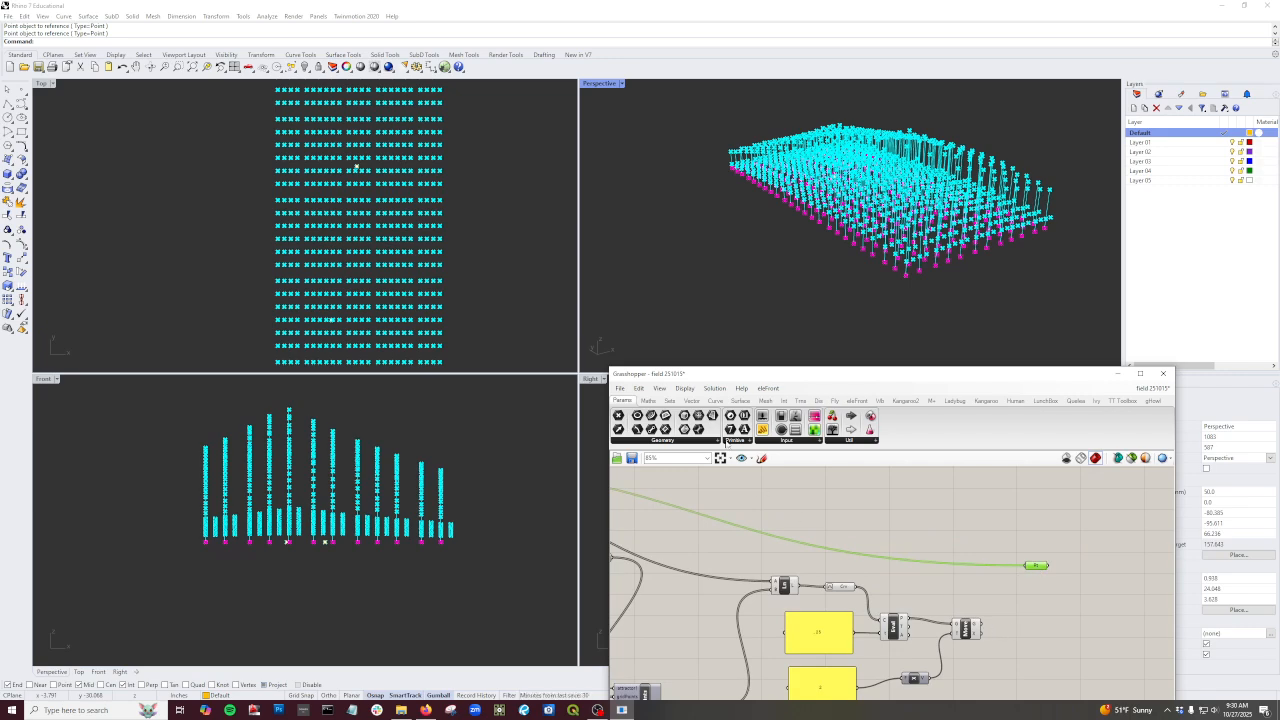
# Step: Add a Point parameter after the Move component and connect Move's geometry output to it
pyautogui.click(925, 585)
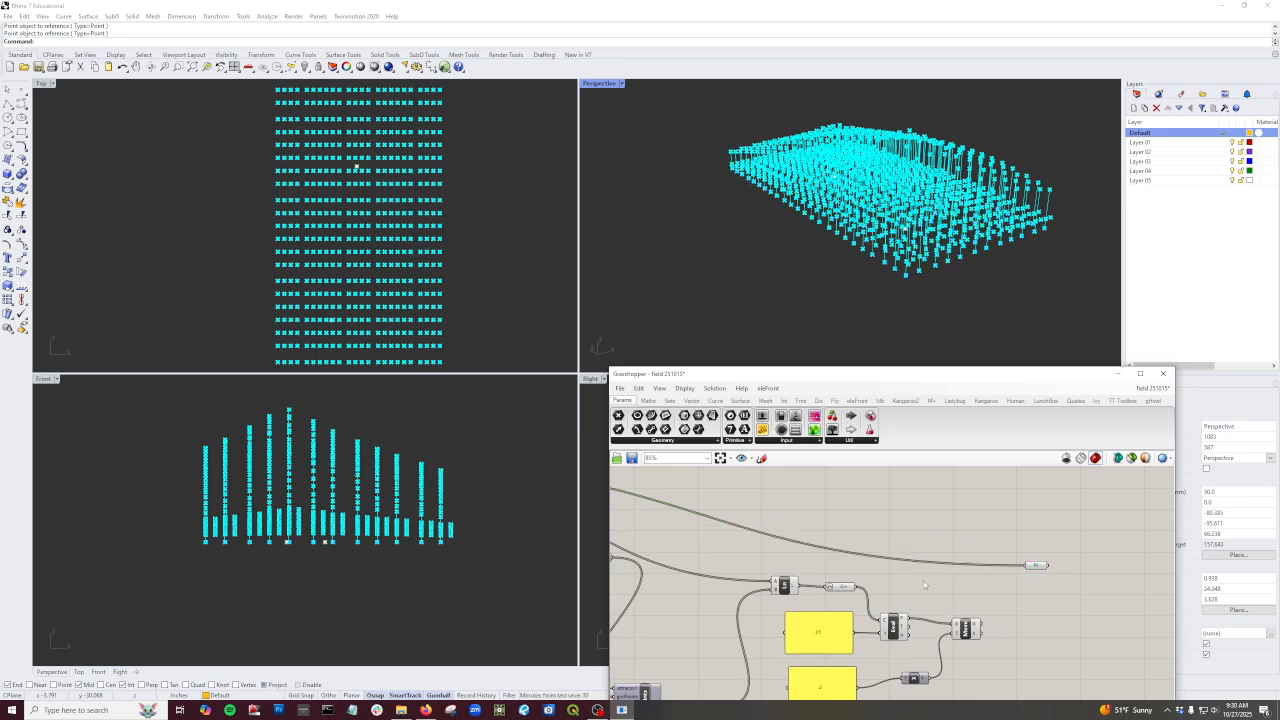
pyautogui.click(617, 416)
pyautogui.click(992, 619)
pyautogui.moveTo(985, 629); pyautogui.dragTo(1036, 566)
# Step: Graft and simplify the relayed grid Point parameter above the Move component and shift it slightly back
pyautogui.click(1036, 566)
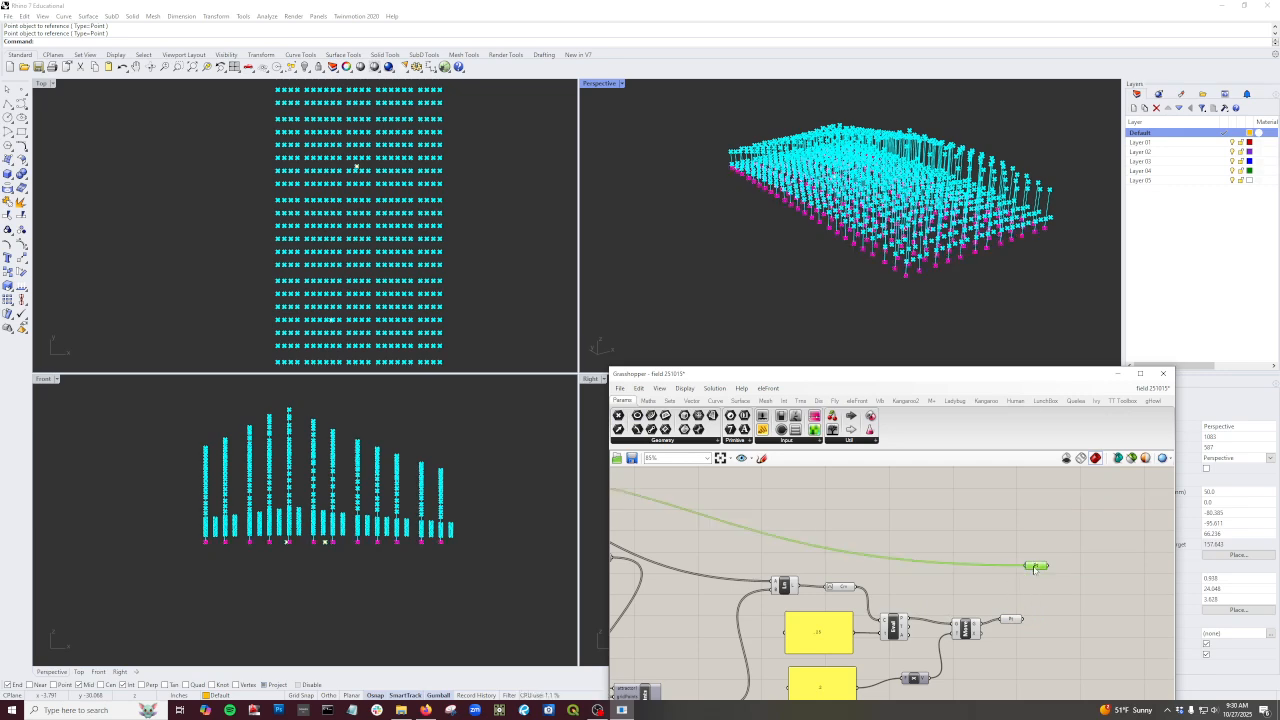
pyautogui.rightClick(1035, 566)
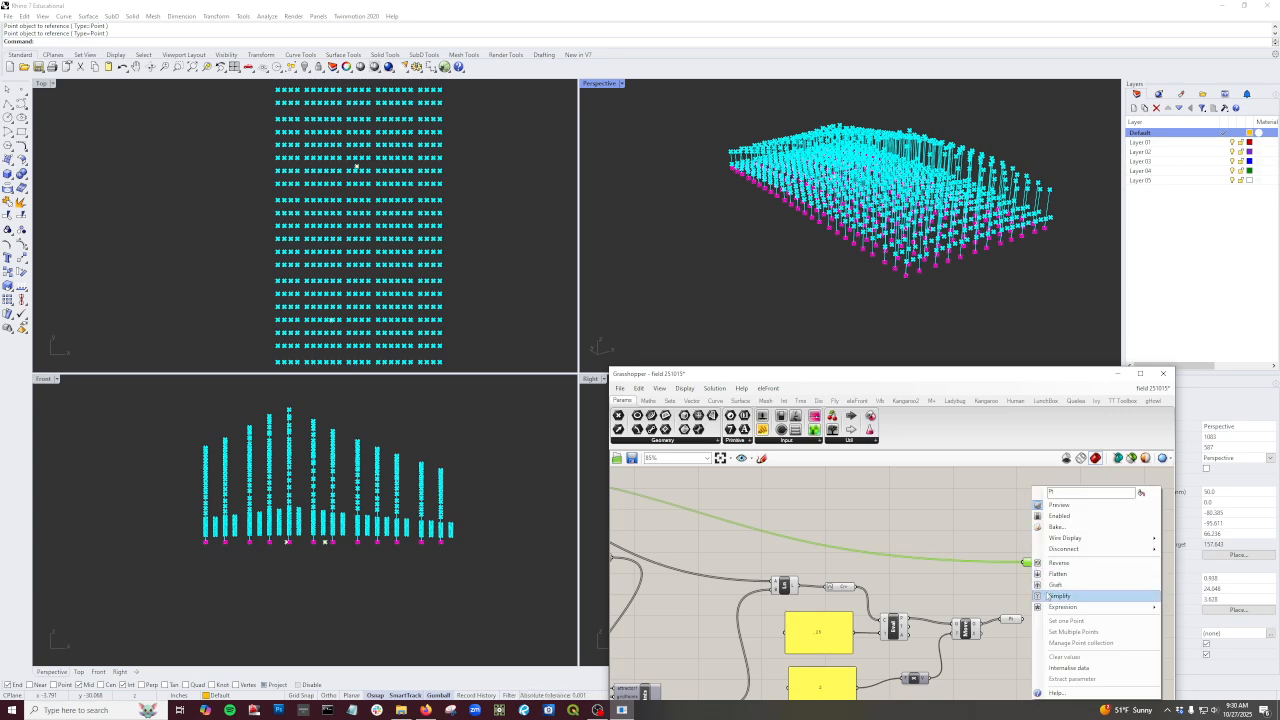
pyautogui.click(1048, 585)
pyautogui.rightClick(1037, 565)
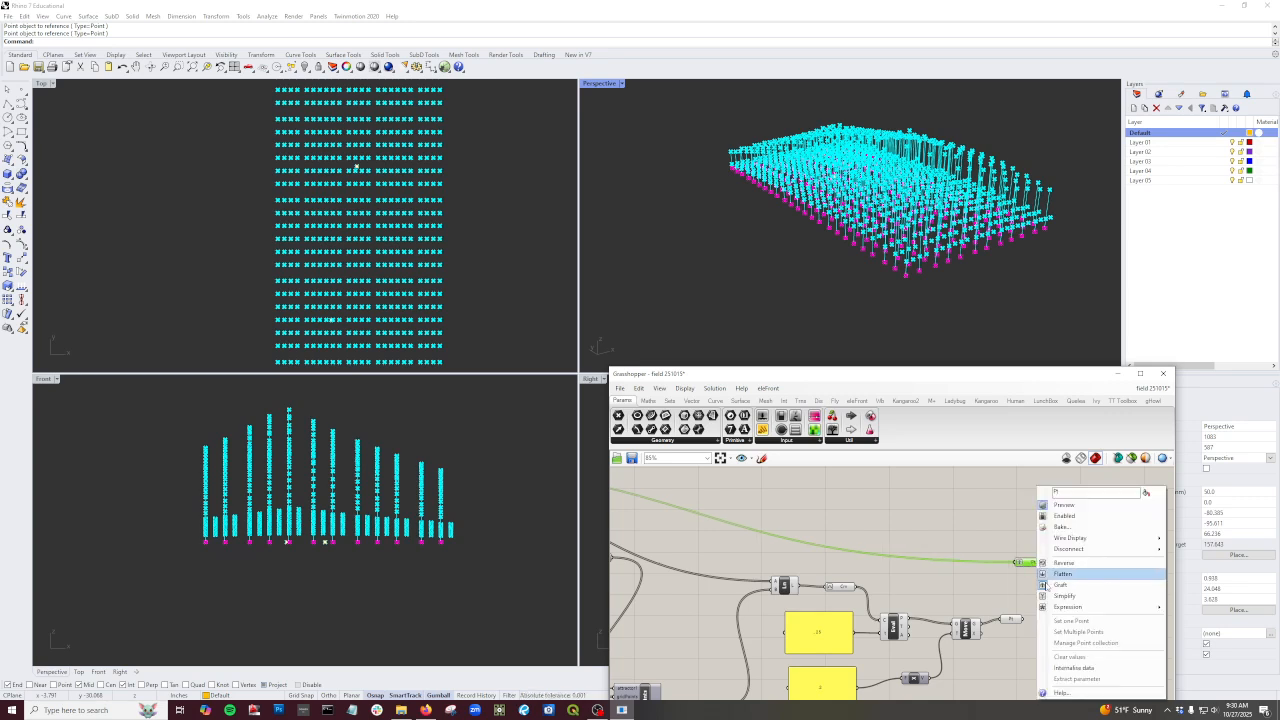
pyautogui.click(1050, 622)
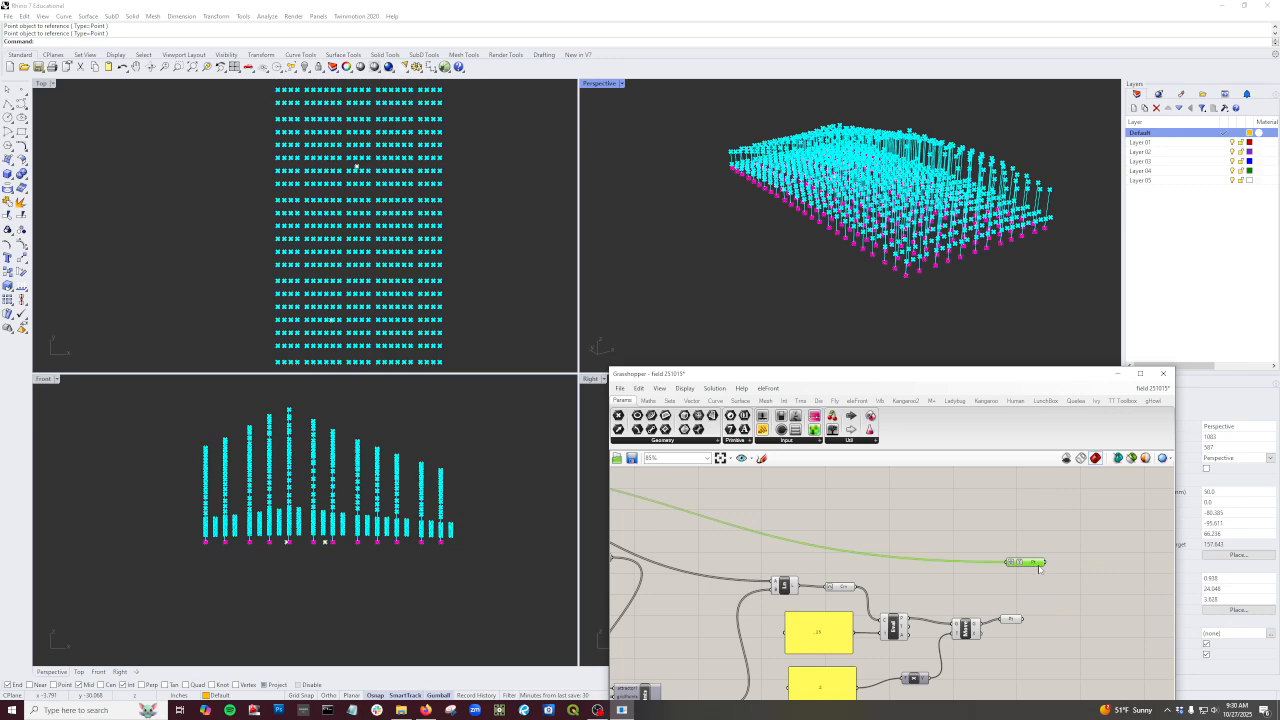
pyautogui.scroll(-1, 1040, 568)
pyautogui.moveTo(1020, 562); pyautogui.dragTo(994, 561)
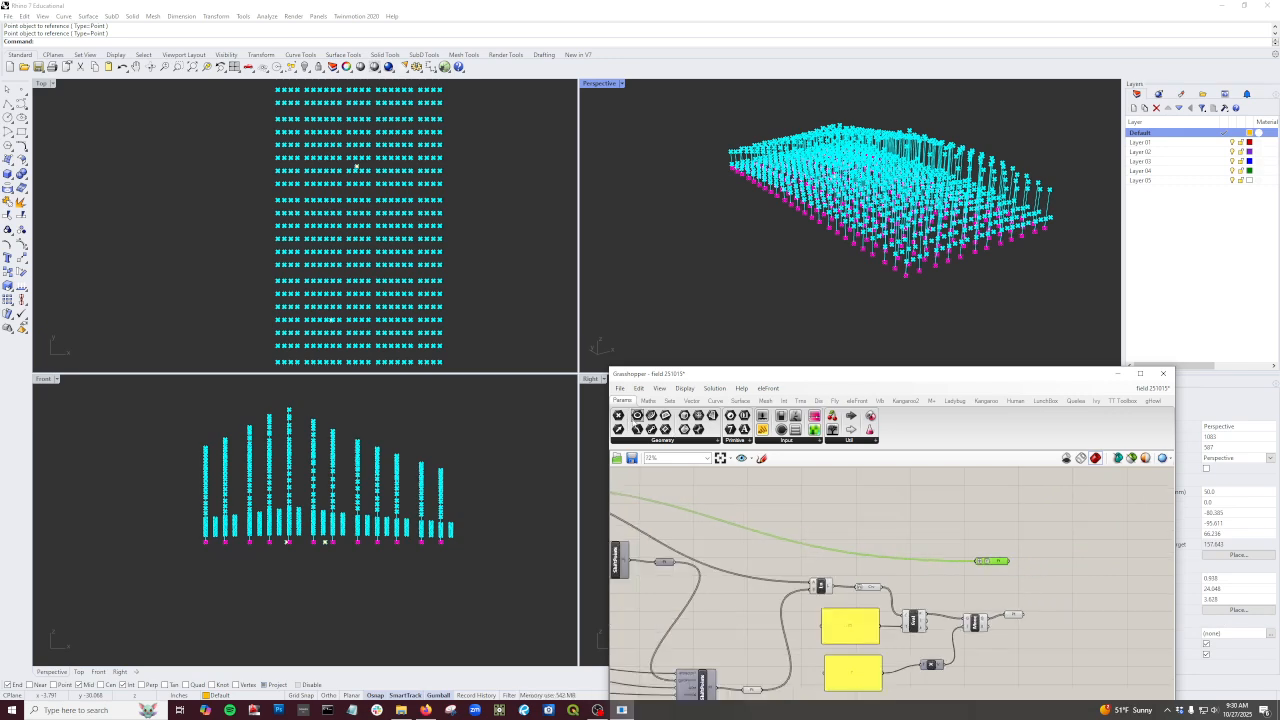
# Step: Place an empty Point parameter beyond the others, and graft and simplify the Point parameter that follows Move
pyautogui.moveTo(619, 416); pyautogui.dragTo(1087, 593)
pyautogui.scroll(2, 1018, 583)
pyautogui.click(1013, 628)
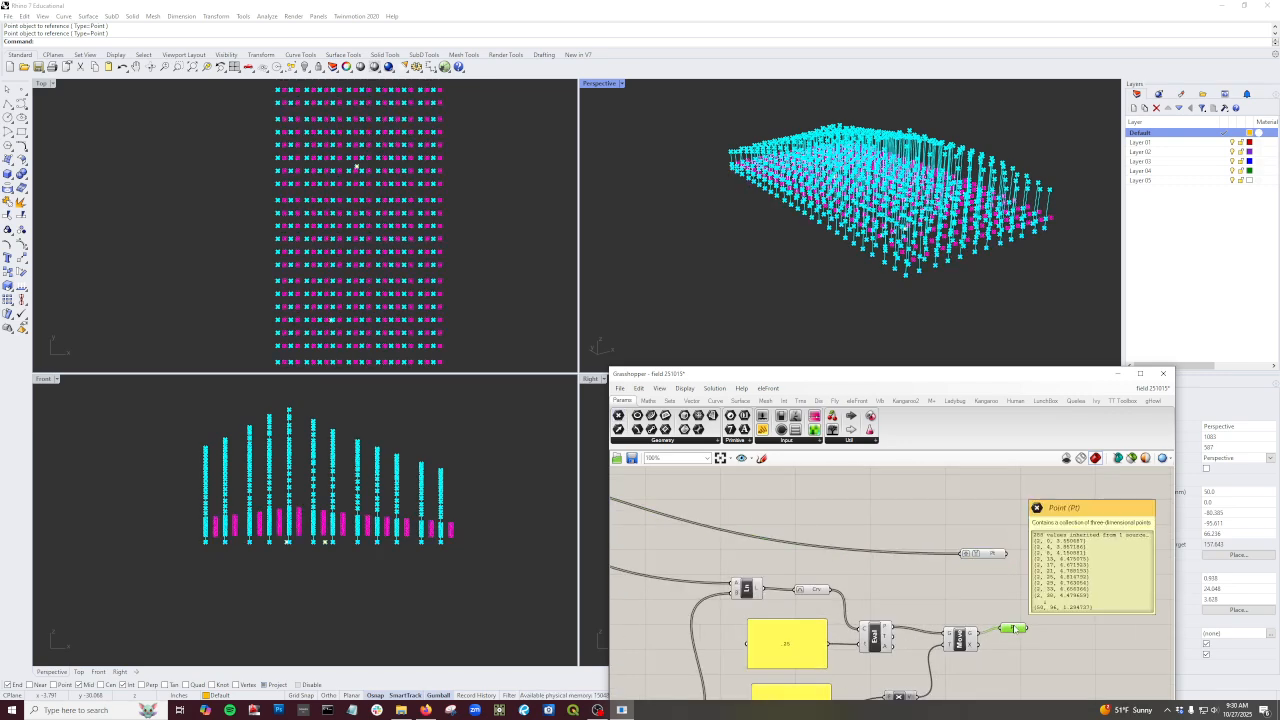
pyautogui.rightClick(1013, 628)
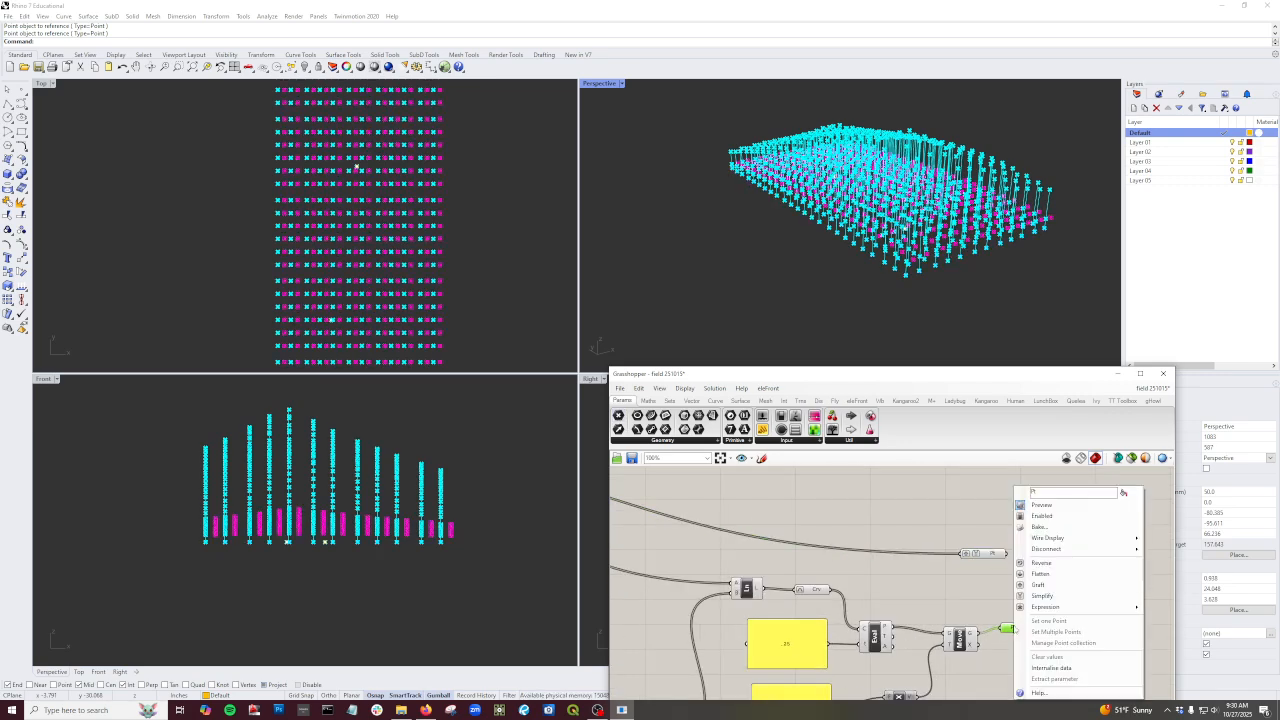
pyautogui.click(1038, 585)
pyautogui.rightClick(1014, 629)
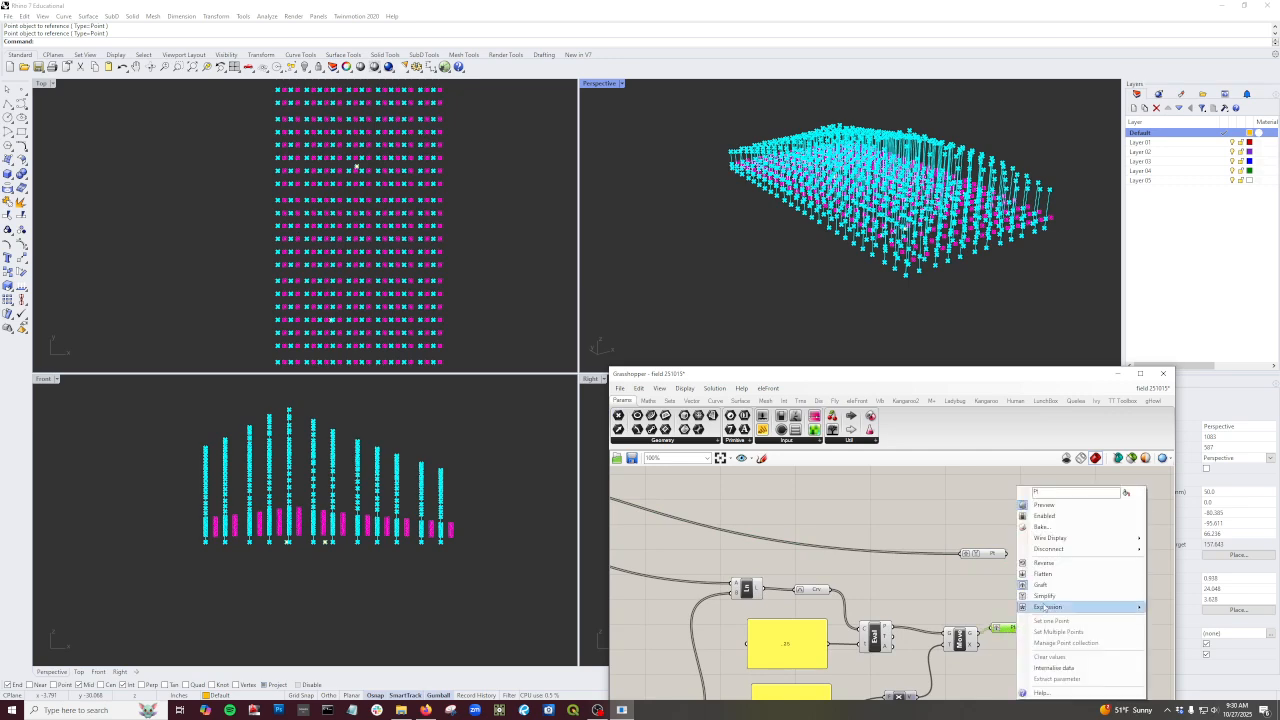
pyautogui.click(1040, 601)
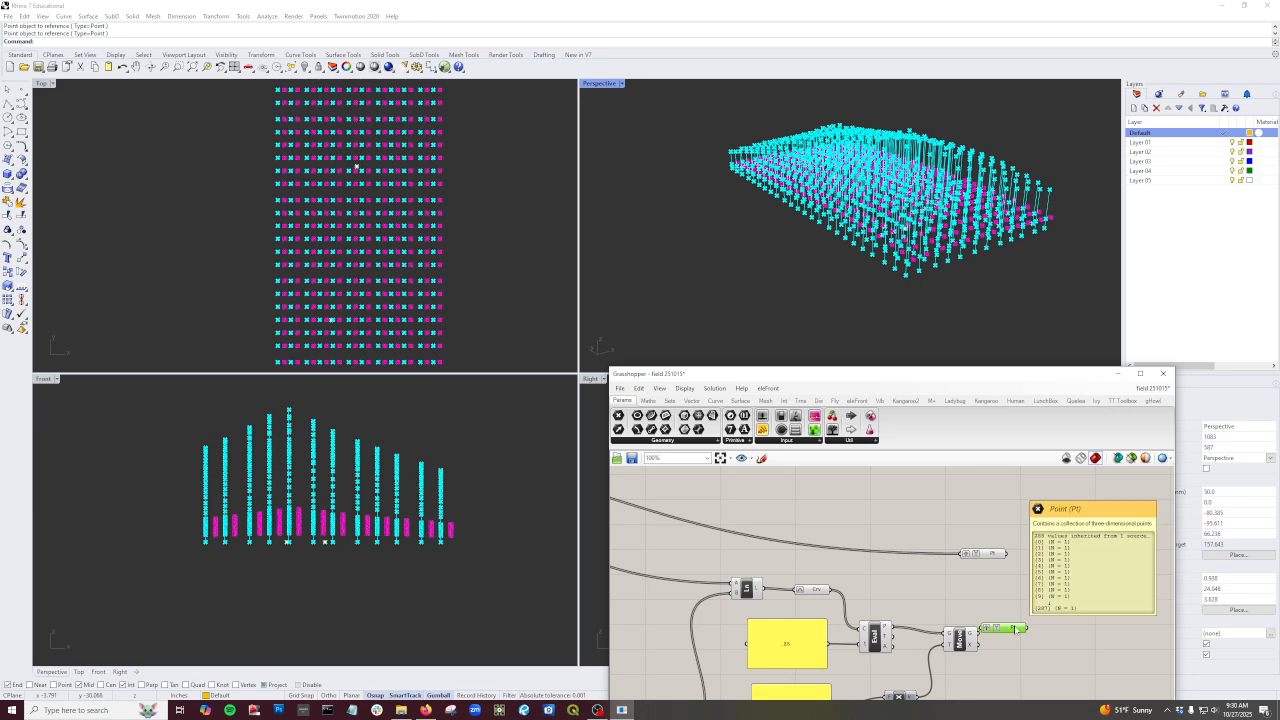
# Step: Connect both the grafted grid points and the grafted moved points to the empty Point parameter
pyautogui.click(1013, 555)
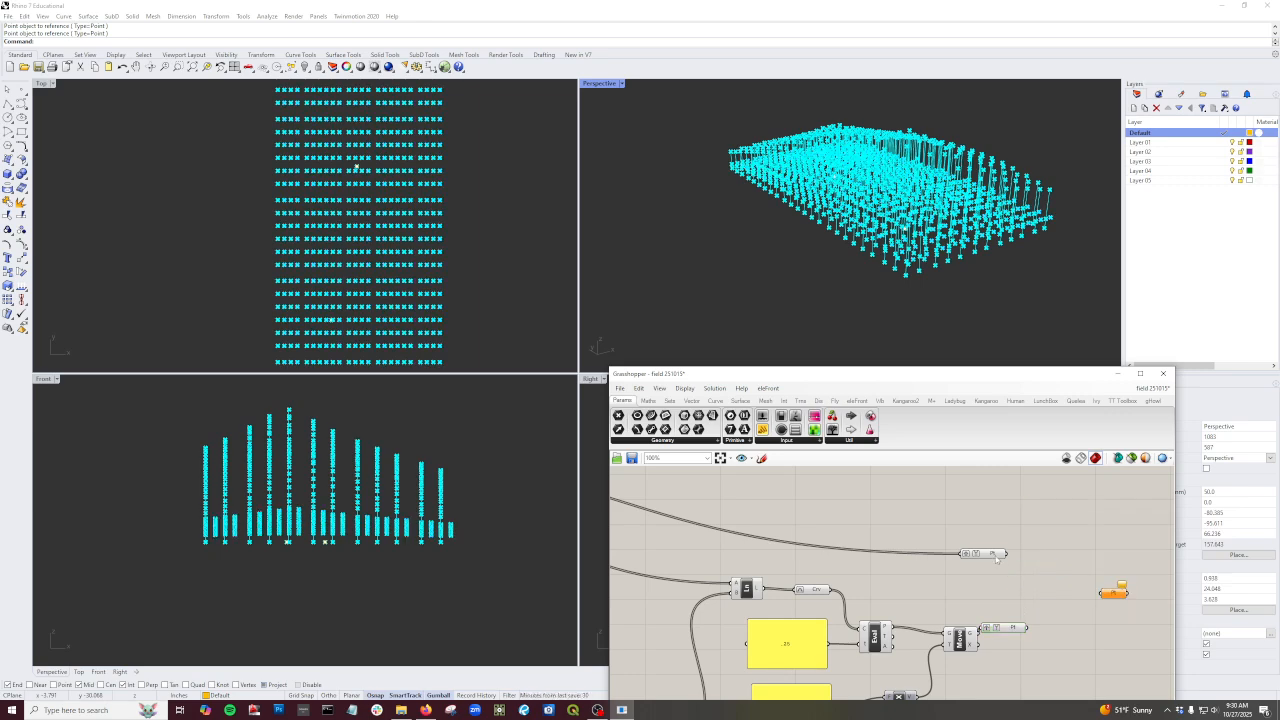
pyautogui.moveTo(1007, 554); pyautogui.dragTo(1100, 593)
pyautogui.keyDown('shift'); pyautogui.moveTo(1026, 627); pyautogui.dragTo(1100, 593); pyautogui.keyUp('shift')
# Step: Feed the second ShiftPoints' output points into a new Point parameter placed below the Move component
pyautogui.moveTo(1054, 644); pyautogui.dragTo(1018, 527, button='right')
pyautogui.scroll(-3, 1030, 528)
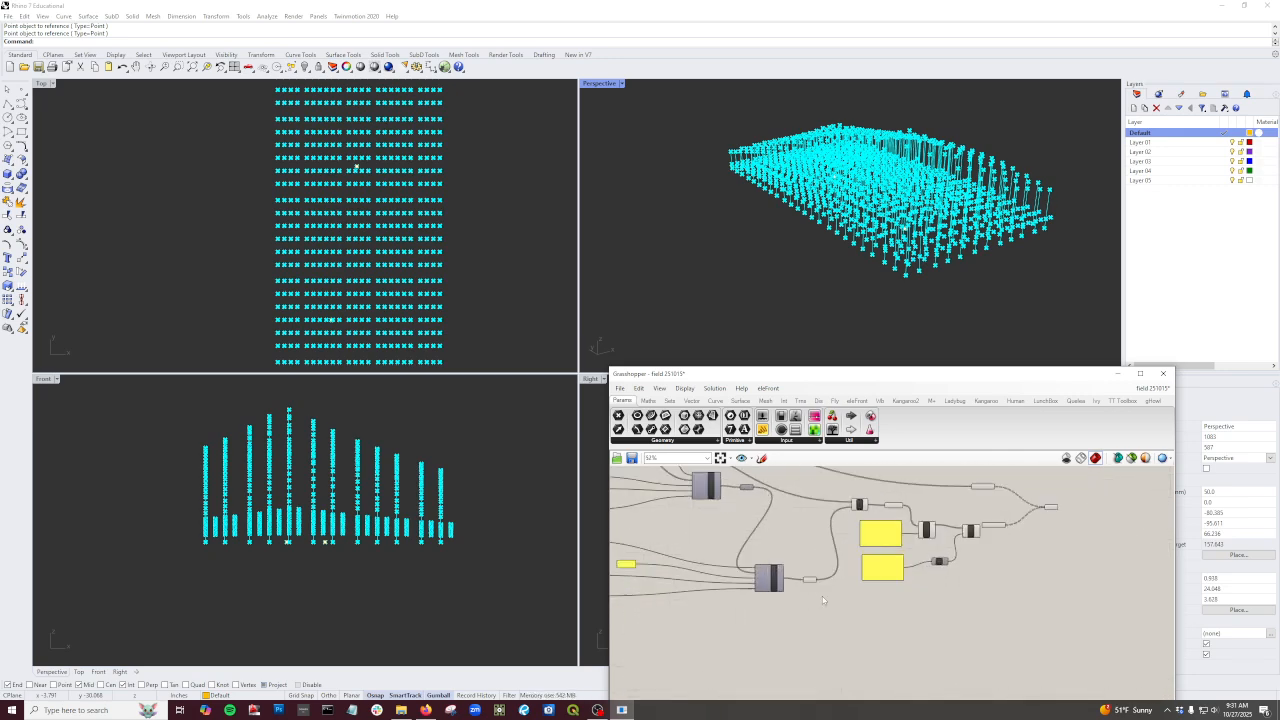
pyautogui.scroll(2, 822, 598)
pyautogui.click(801, 573)
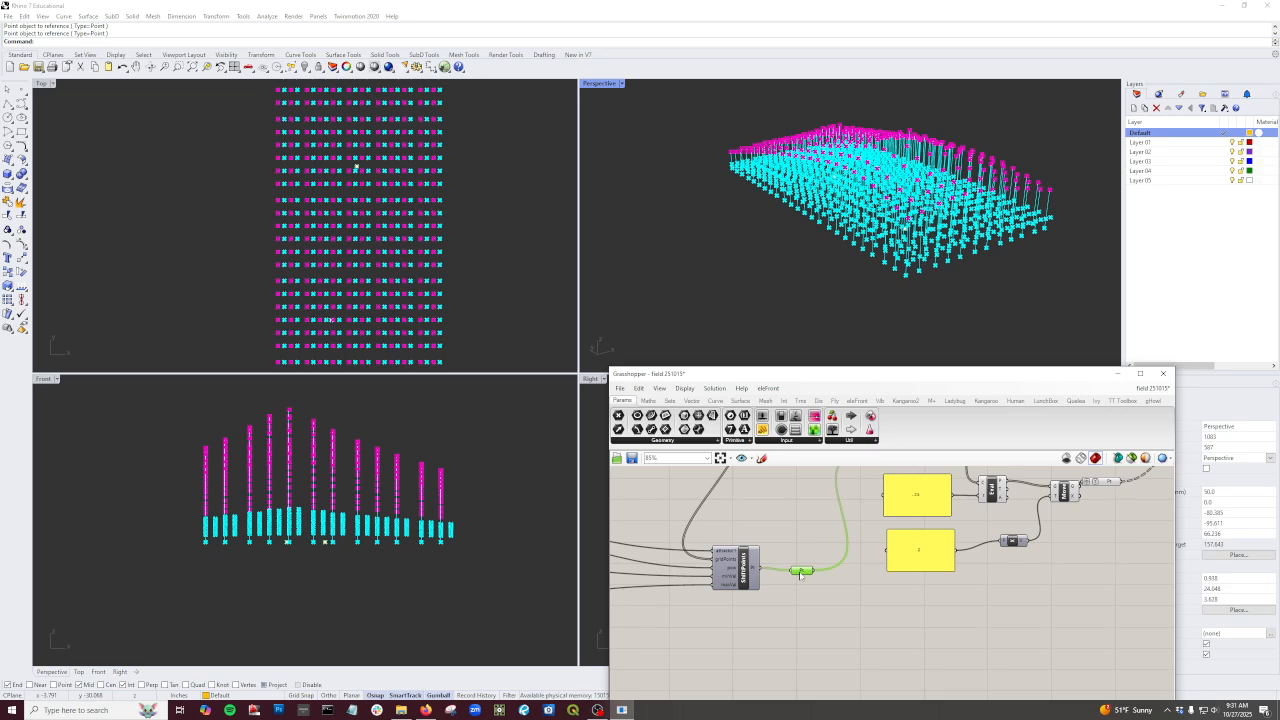
pyautogui.moveTo(801, 573); pyautogui.dragTo(1078, 565)
pyautogui.moveTo(1066, 558); pyautogui.dragTo(915, 614, button='right')
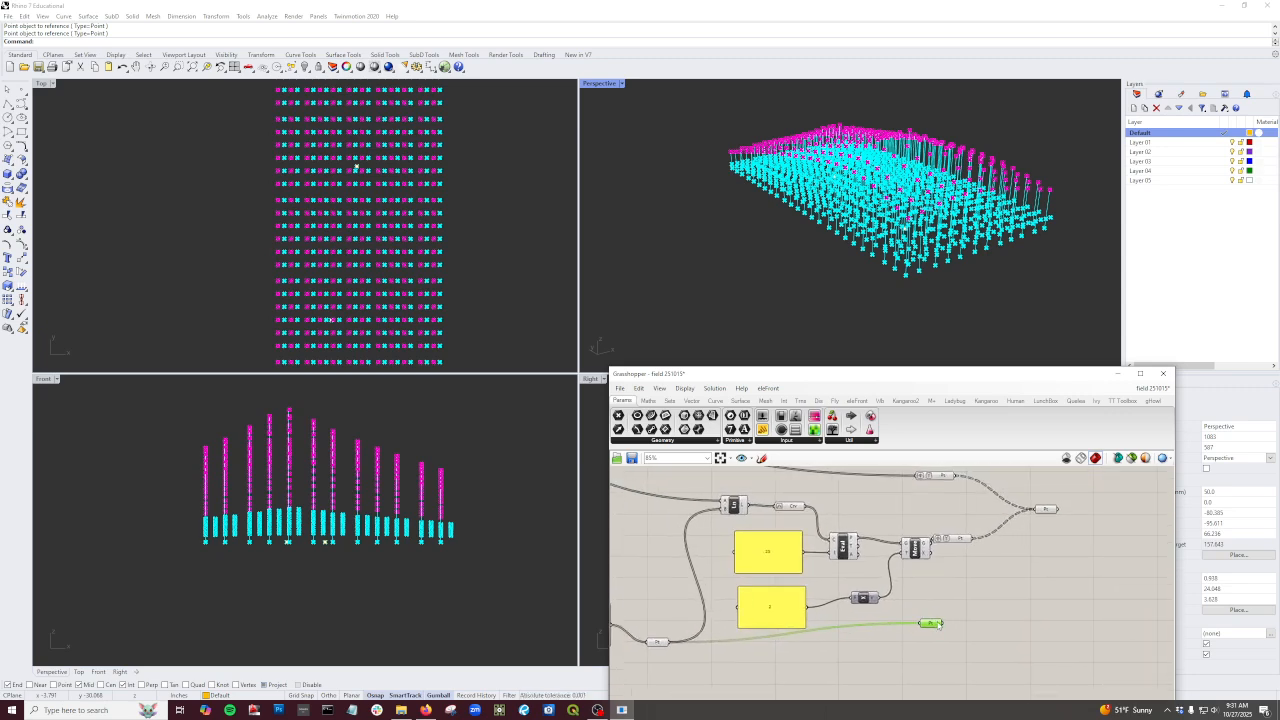
# Step: Graft and simplify the new shifted-points parameter and add it as a third source to the collecting Point parameter
pyautogui.rightClick(931, 627)
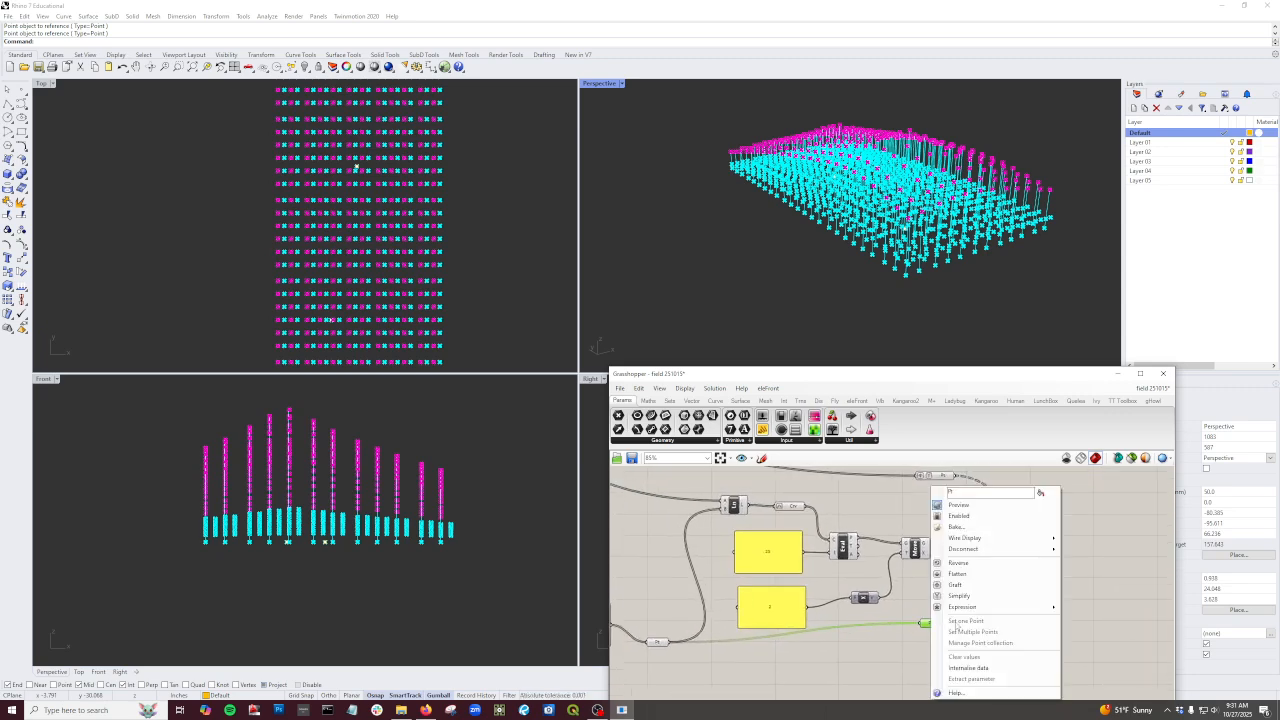
pyautogui.click(960, 592)
pyautogui.rightClick(930, 624)
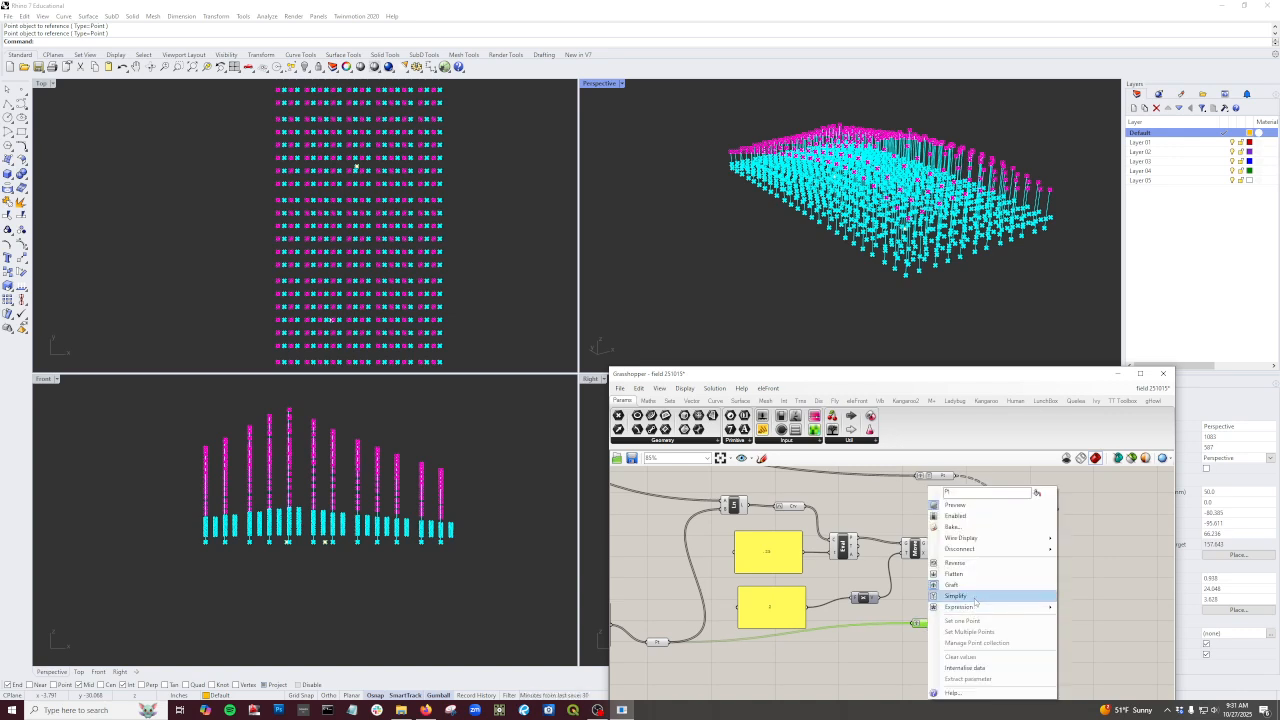
pyautogui.click(972, 601)
pyautogui.moveTo(947, 628); pyautogui.dragTo(1040, 513)
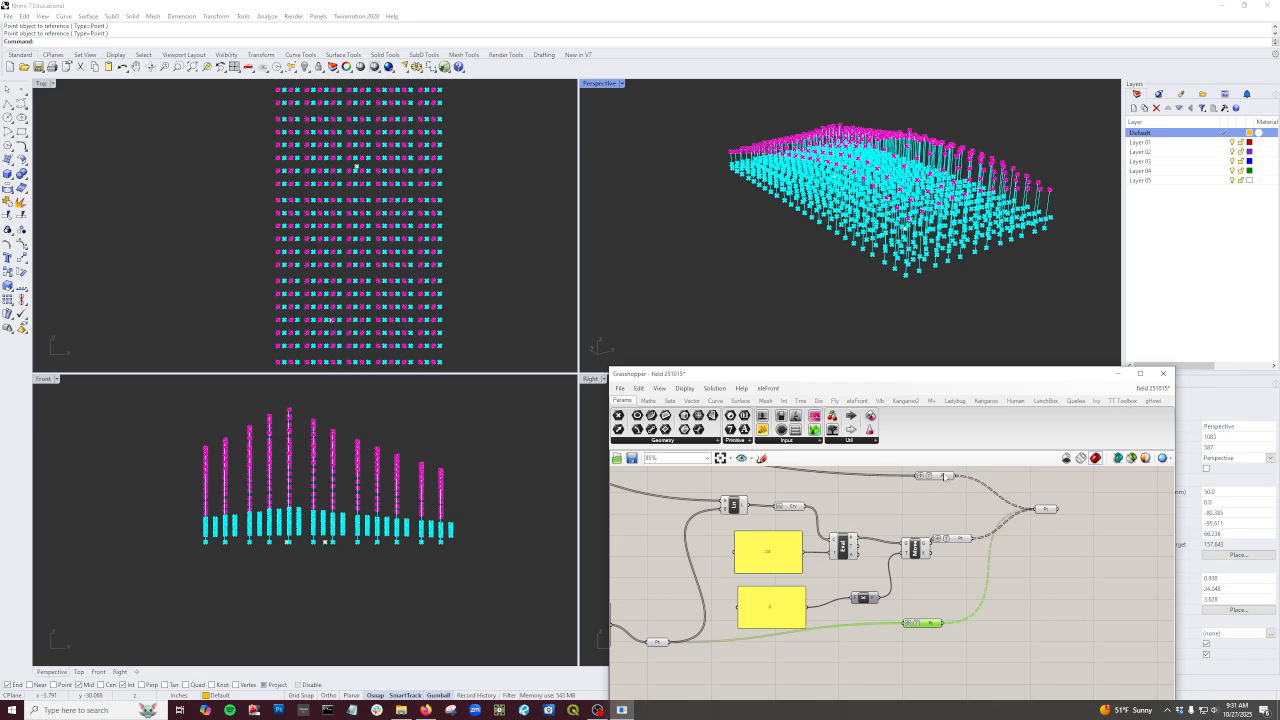
# Step: Place an Interpolate curve component beyond the collecting Point parameter and feed the collected points into its vertices input
pyautogui.moveTo(948, 479)
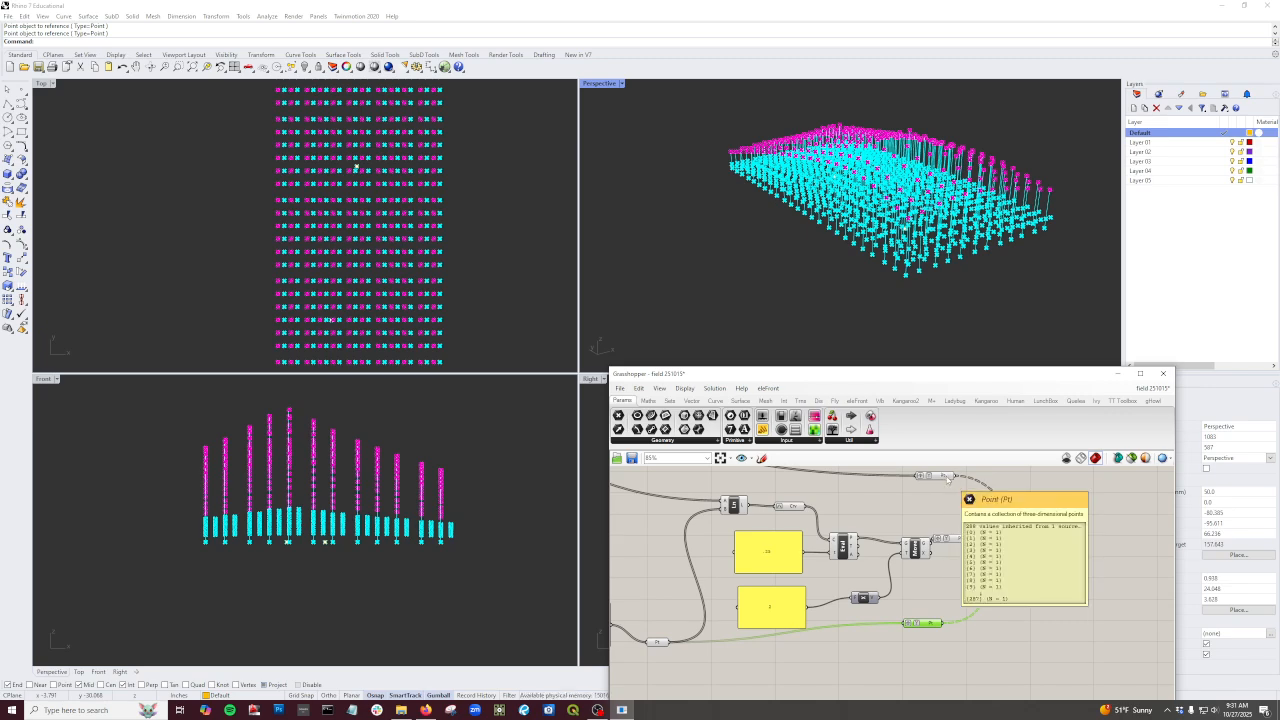
pyautogui.moveTo(1049, 511)
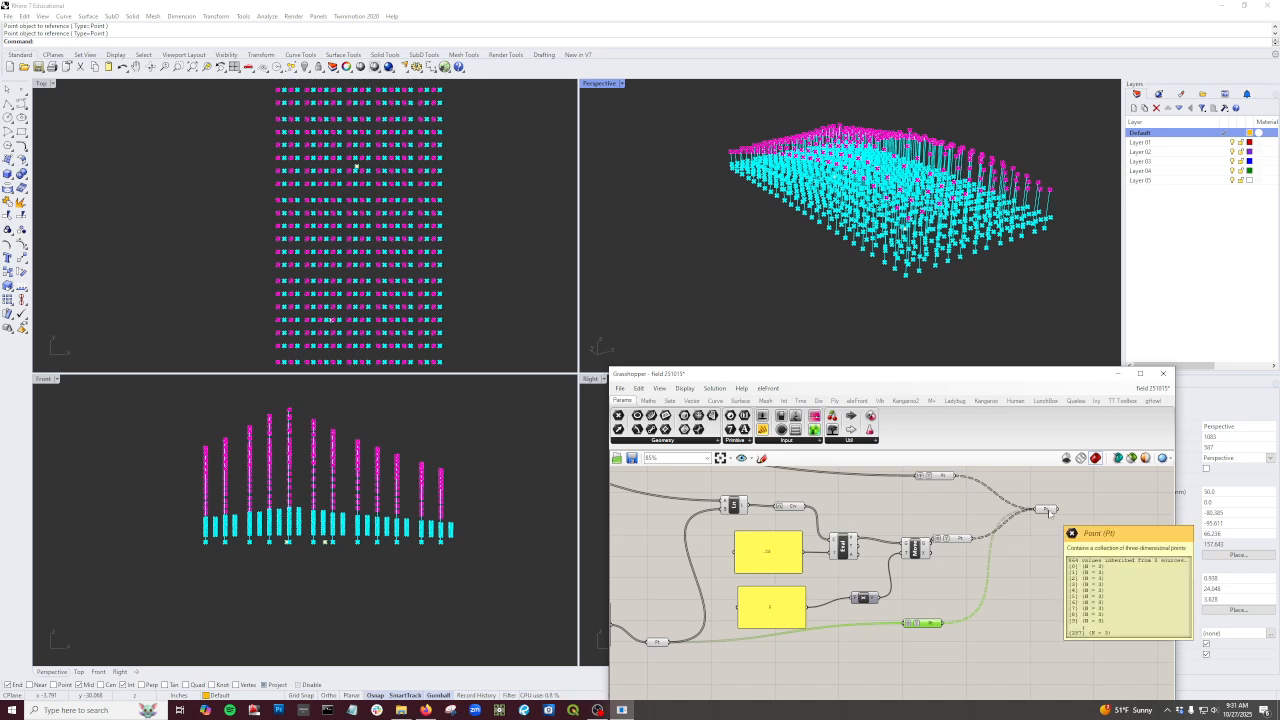
pyautogui.click(1047, 510)
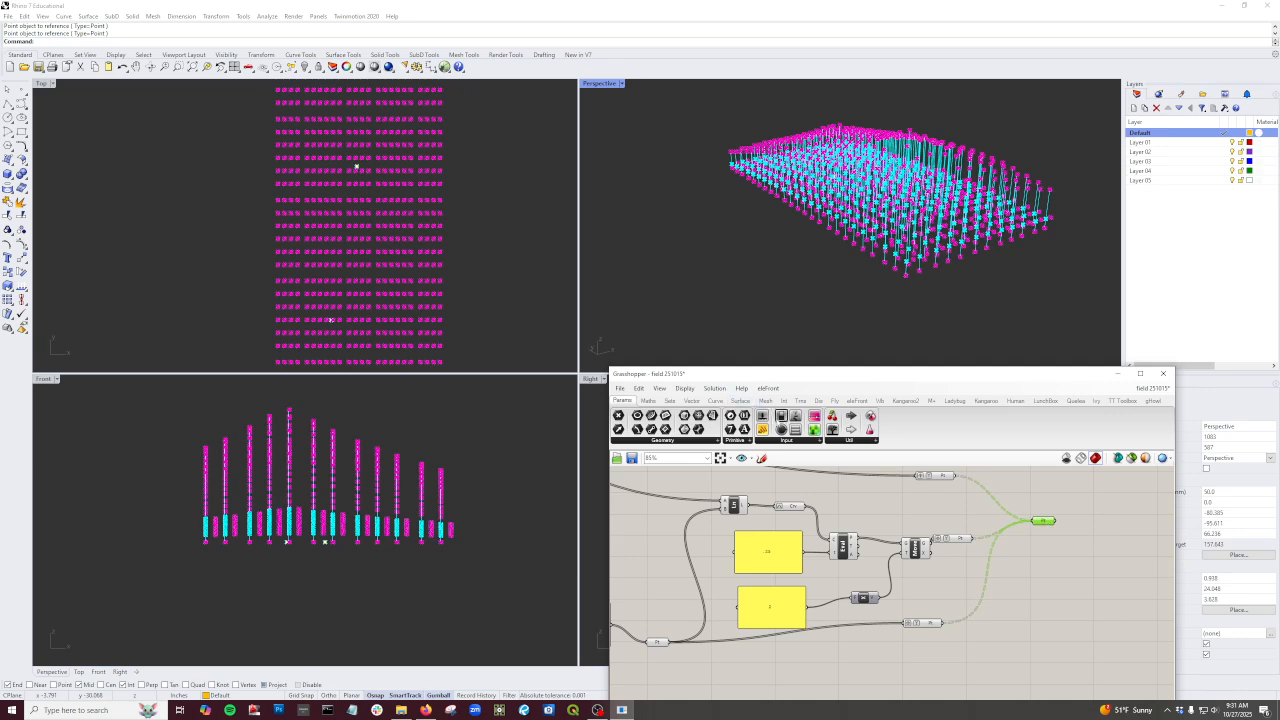
pyautogui.click(715, 400)
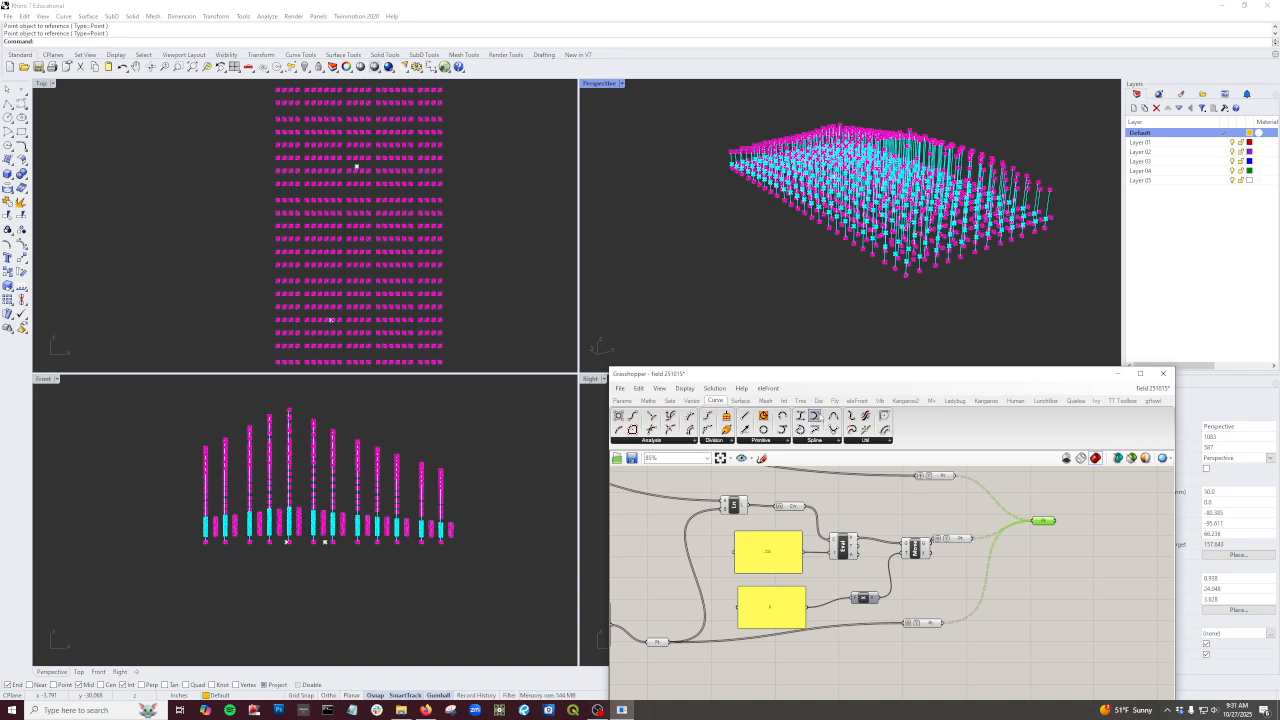
pyautogui.moveTo(1099, 523); pyautogui.dragTo(1089, 509)
pyautogui.moveTo(1047, 566); pyautogui.dragTo(1101, 568, button='right')
pyautogui.scroll(-2, 1101, 568)
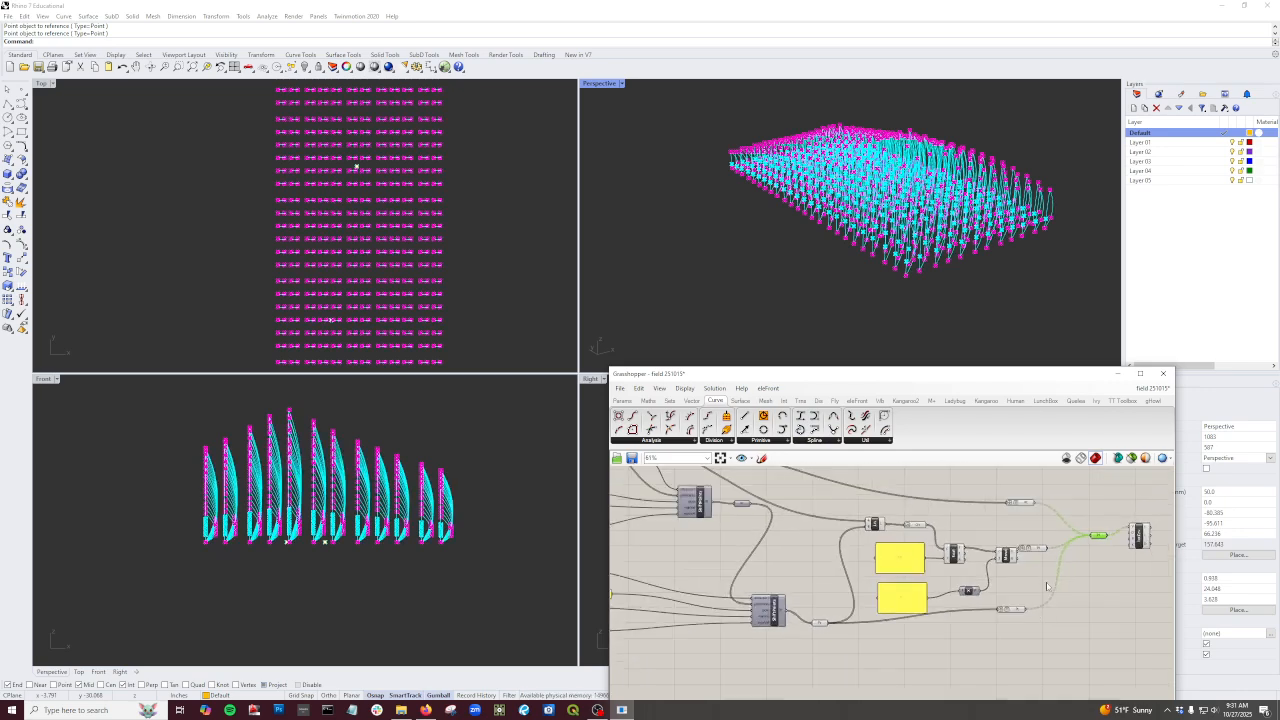
# Step: Turn off the preview of the line, Evaluate, Move and Point components that lead up to the Interpolate component
pyautogui.click(1101, 665)
pyautogui.moveTo(1101, 665); pyautogui.dragTo(840, 490)
pyautogui.middleClick(947, 523)
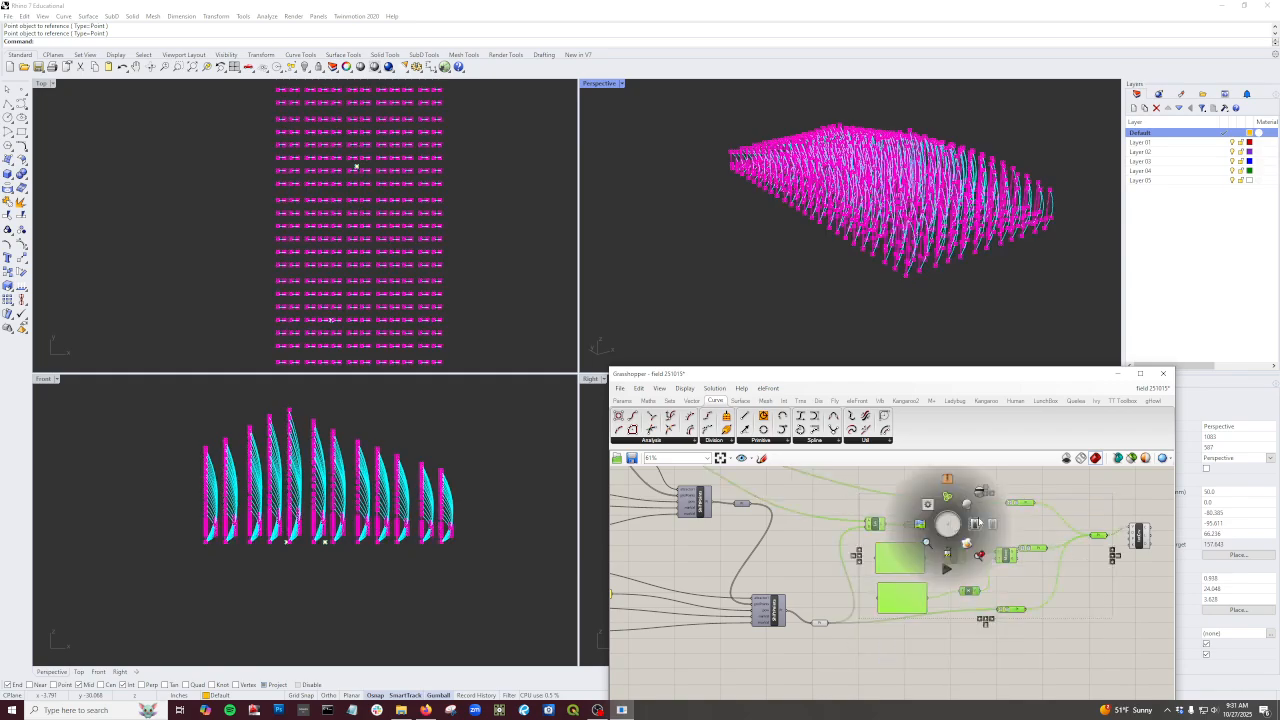
pyautogui.click(979, 493)
pyautogui.moveTo(1028, 313); pyautogui.dragTo(753, 318, button='right')
pyautogui.moveTo(970, 616); pyautogui.dragTo(834, 613, button='right')
pyautogui.scroll(-1, 850, 605)
pyautogui.click(981, 574)
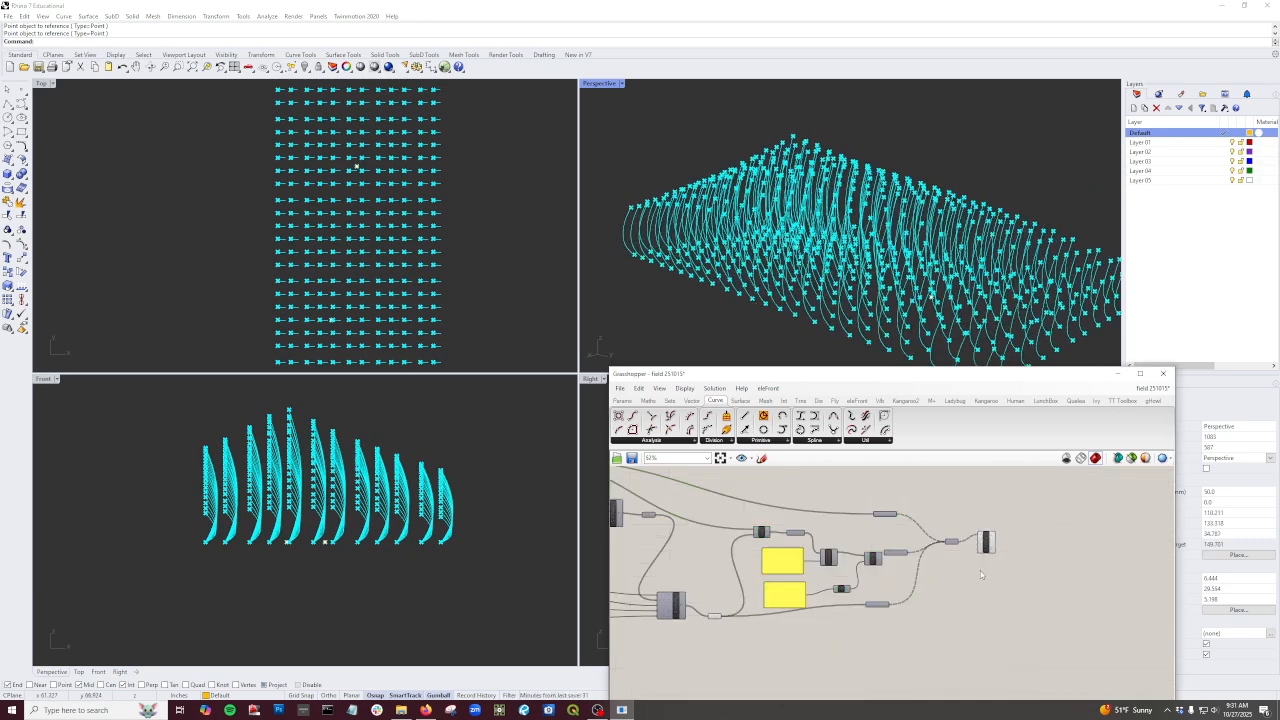
# Step: Group the Line, Curve, Evaluate, Move, vector, panel and moved-points components, and space the group and the Interpolate component further apart
pyautogui.moveTo(988, 545); pyautogui.dragTo(1019, 552)
pyautogui.scroll(3, 865, 573)
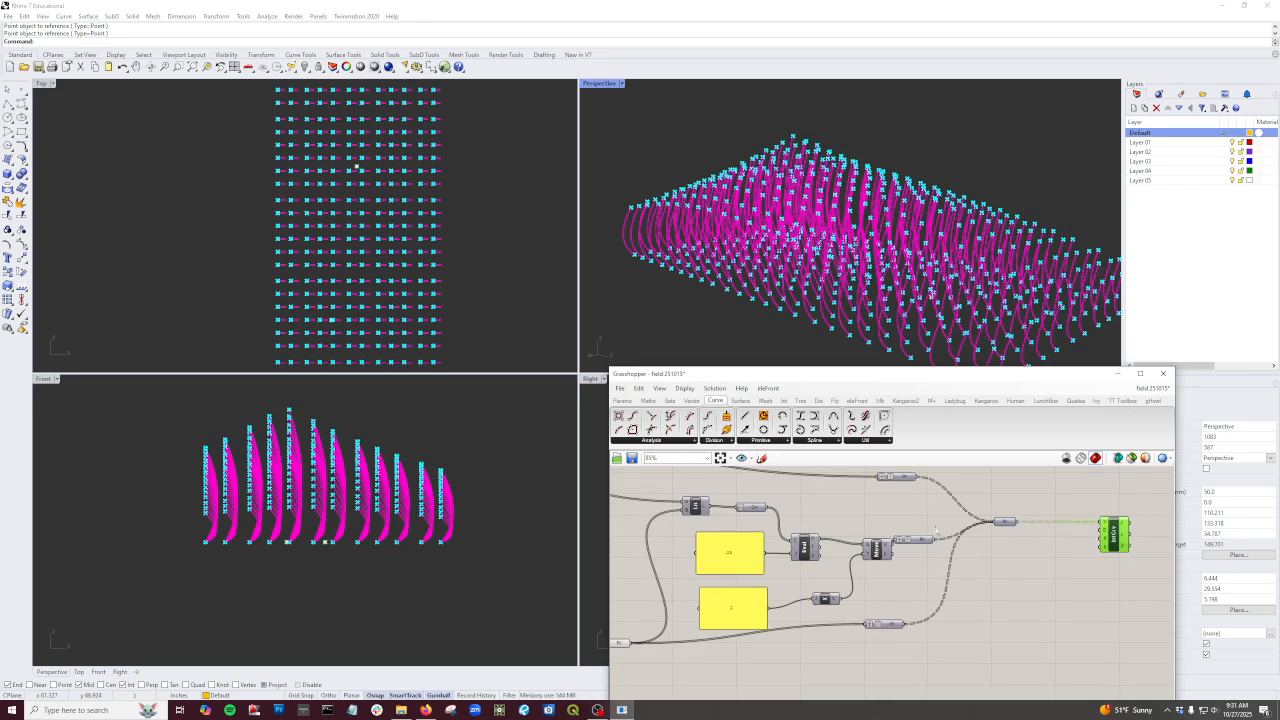
pyautogui.moveTo(934, 515); pyautogui.dragTo(797, 615)
pyautogui.keyDown('shift'); pyautogui.moveTo(805, 512); pyautogui.dragTo(680, 610); pyautogui.keyUp('shift')
pyautogui.moveTo(724, 571); pyautogui.dragTo(809, 577, button='right')
pyautogui.middleClick(817, 570)
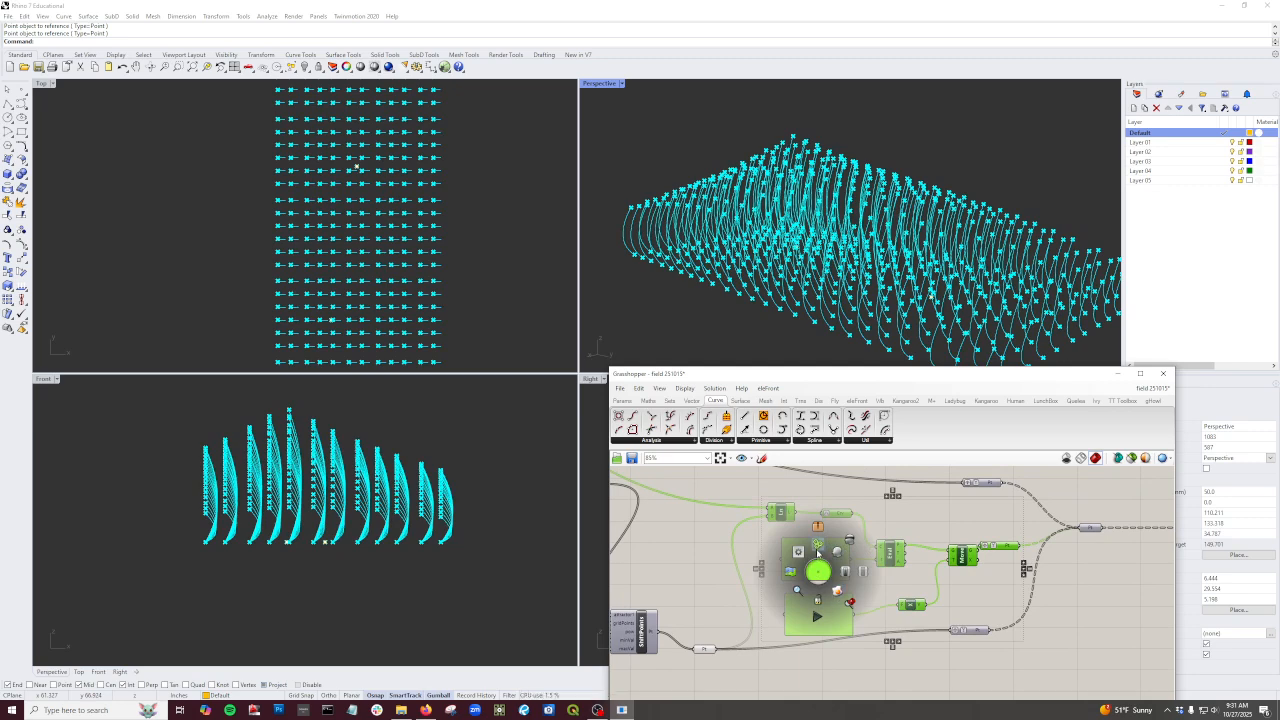
pyautogui.click(818, 546)
pyautogui.scroll(-3, 951, 607)
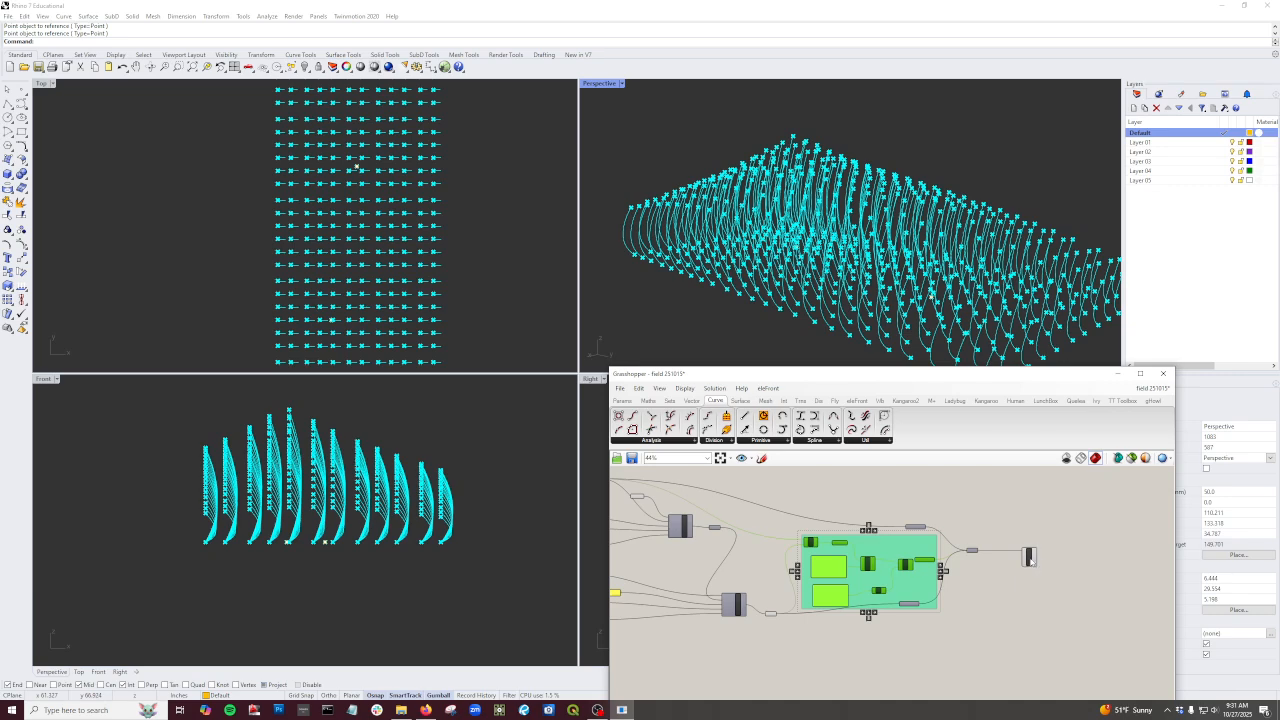
pyautogui.moveTo(1028, 558); pyautogui.dragTo(1094, 573)
pyautogui.moveTo(906, 588); pyautogui.dragTo(882, 579)
# Step: Try different parameter values, starting with .4, in the panel that feeds the Evaluate component
pyautogui.scroll(2, 882, 579)
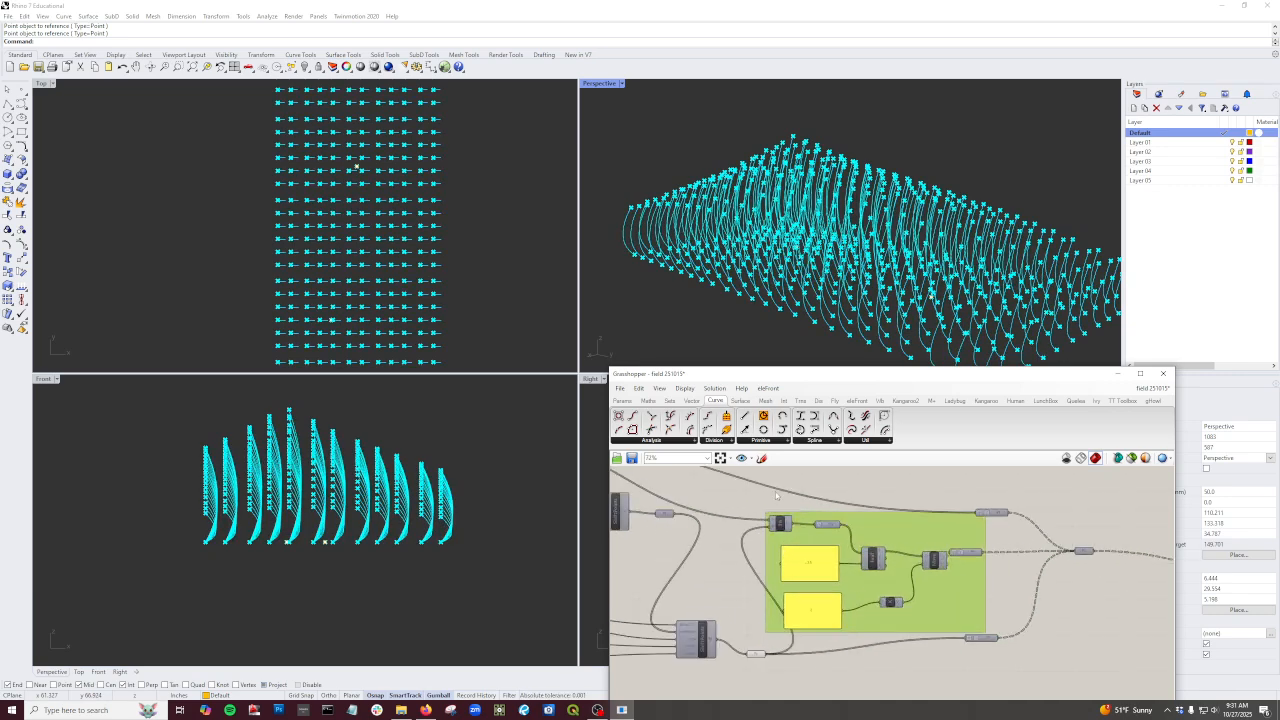
pyautogui.scroll(2, 893, 593)
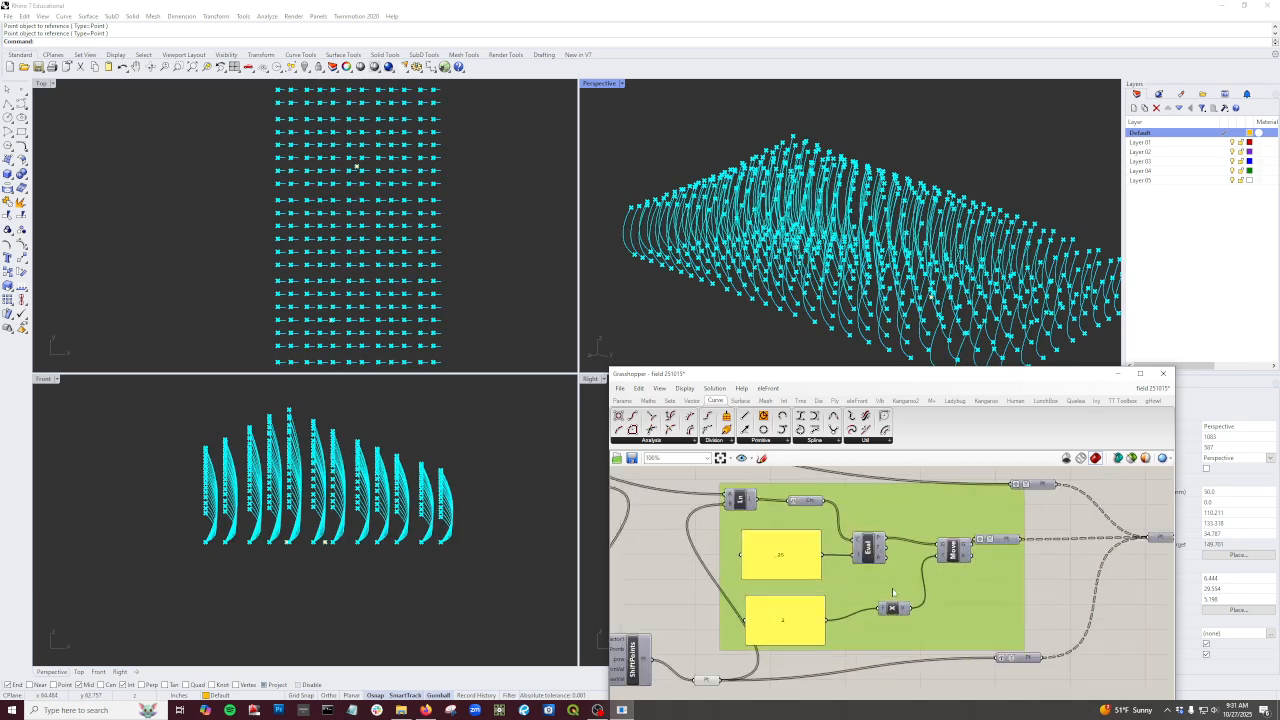
pyautogui.doubleClick(805, 558)
pyautogui.write('.4')
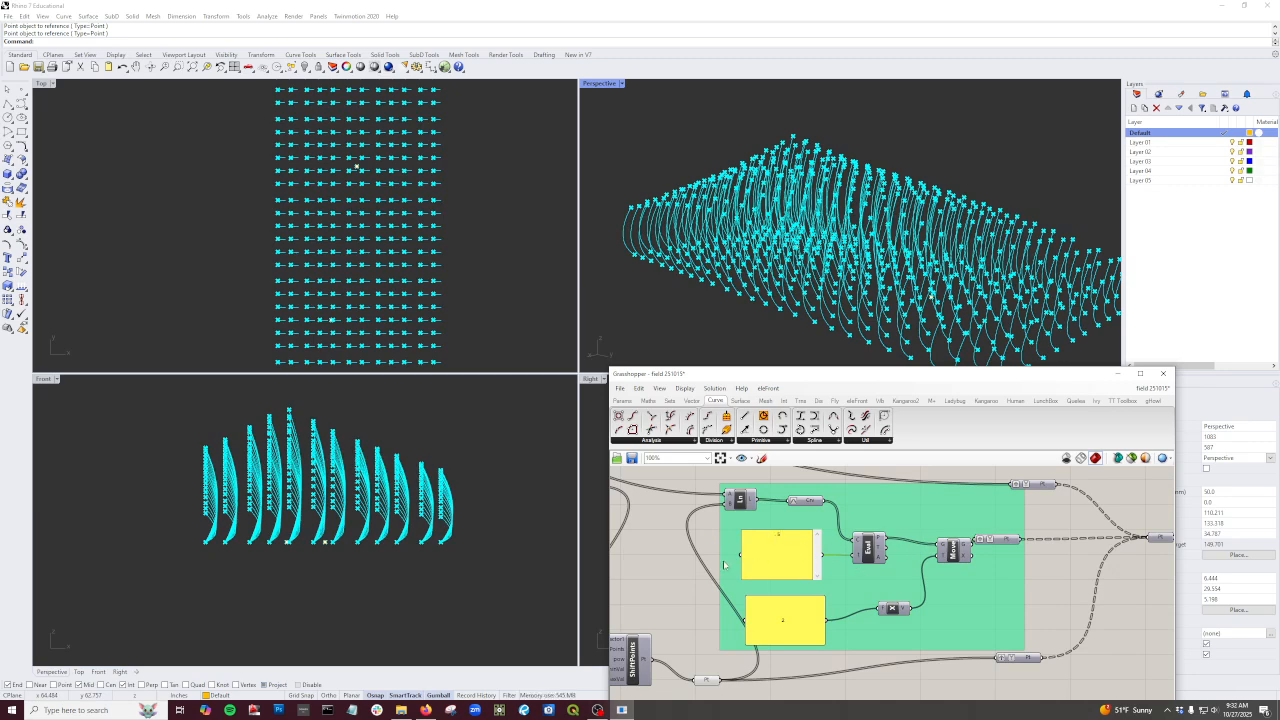
pyautogui.click(670, 574)
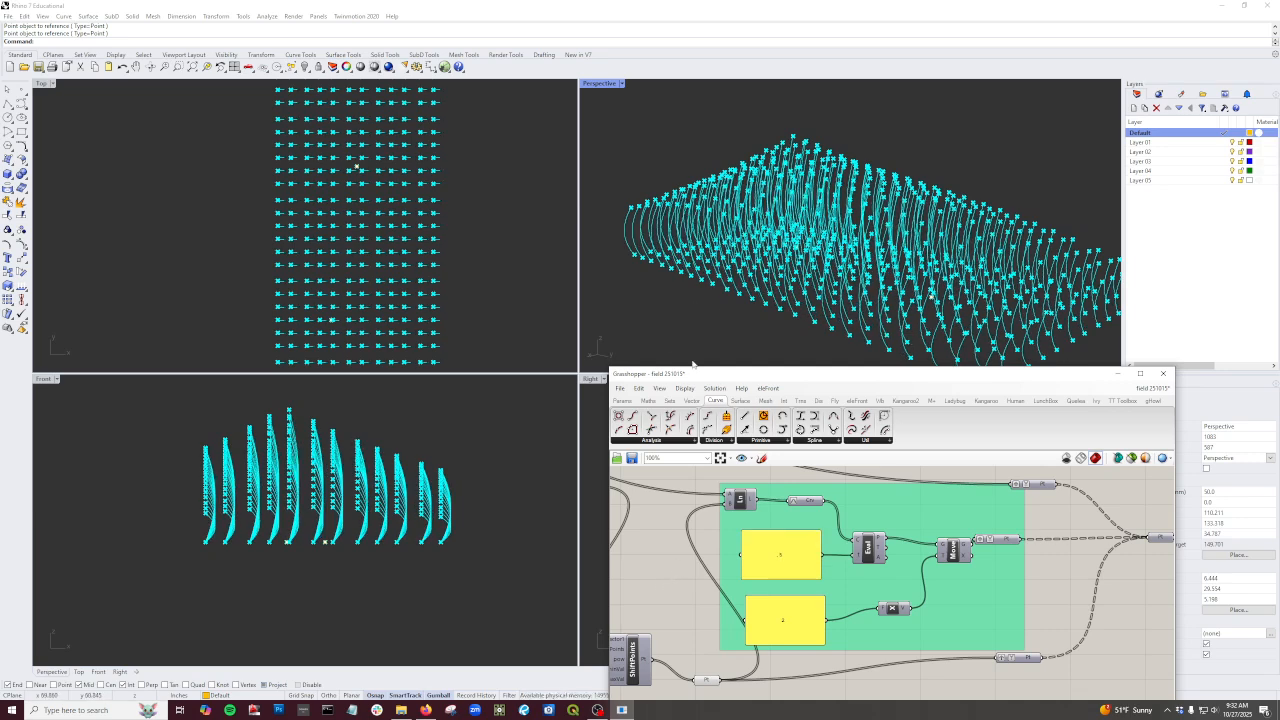
pyautogui.doubleClick(788, 561)
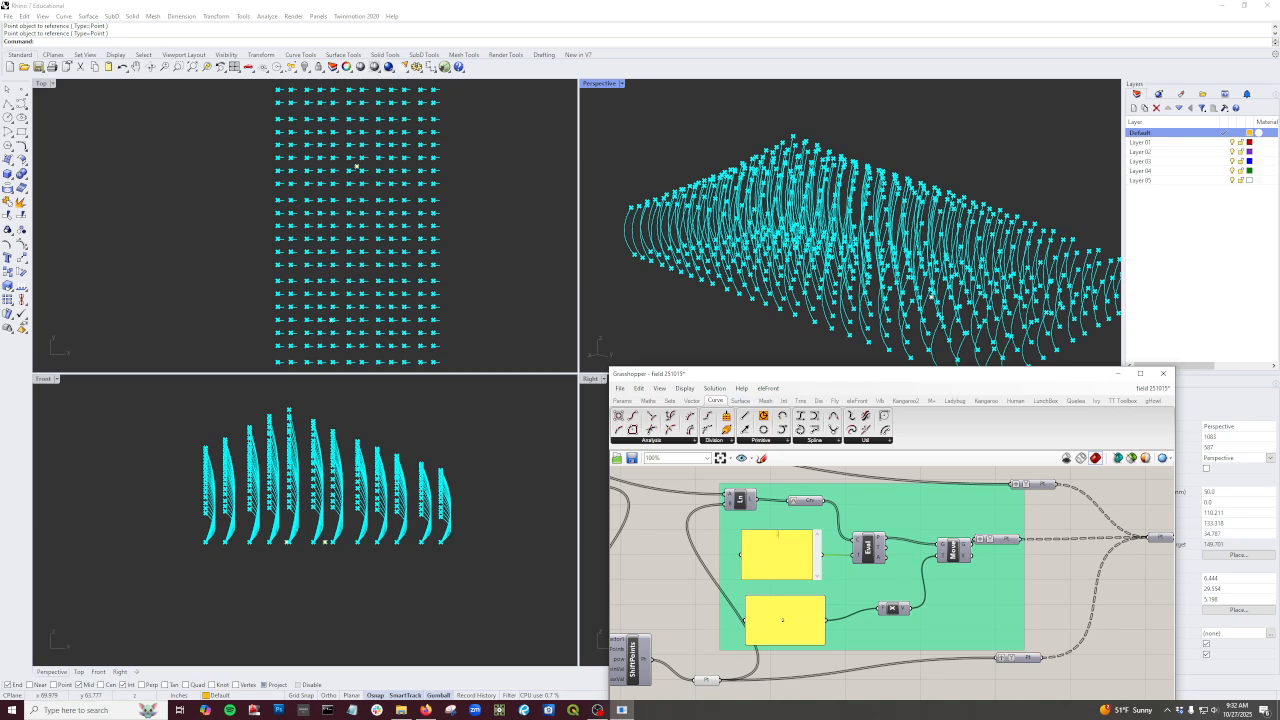
pyautogui.click(662, 596)
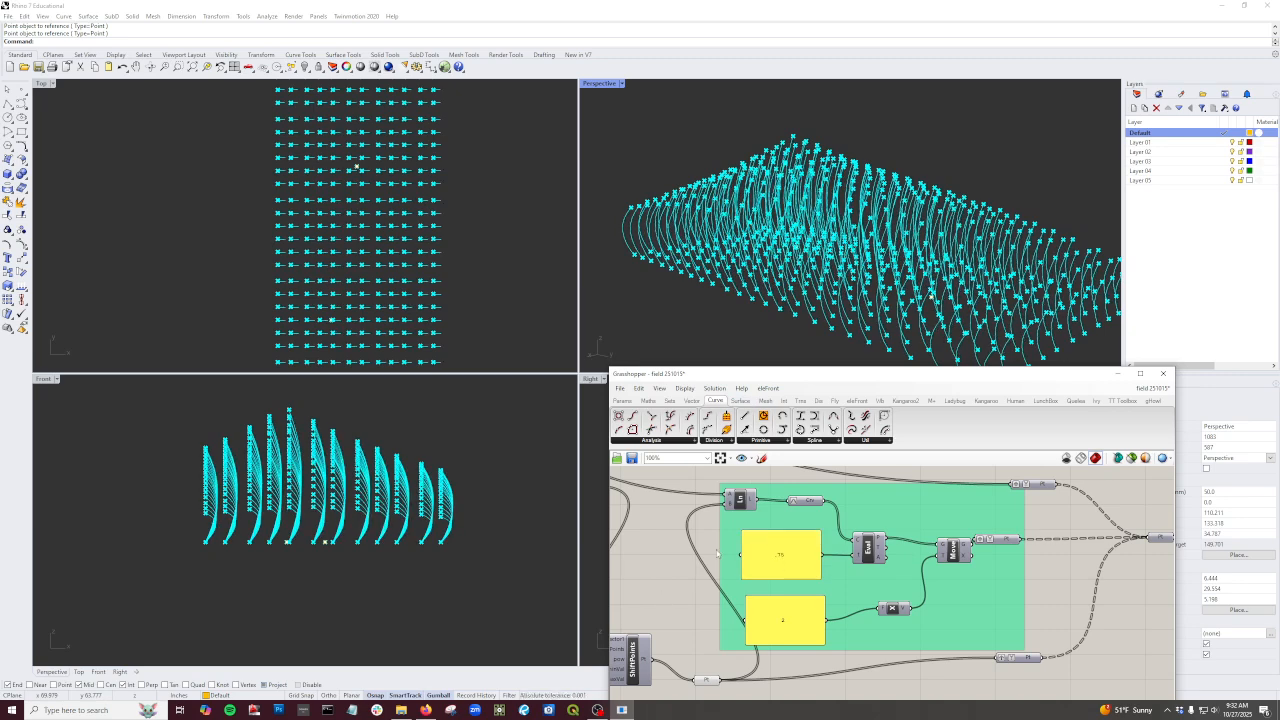
pyautogui.moveTo(960, 190)
pyautogui.mouseDown(button='right')
pyautogui.moveTo(807, 207)
pyautogui.moveTo(962, 214)
pyautogui.mouseUp(button='right')
# Step: Place a Pipe Variable component beyond the Interpolate component and feed the interpolated curves into its curve input
pyautogui.moveTo(1156, 575); pyautogui.dragTo(838, 560, button='right')
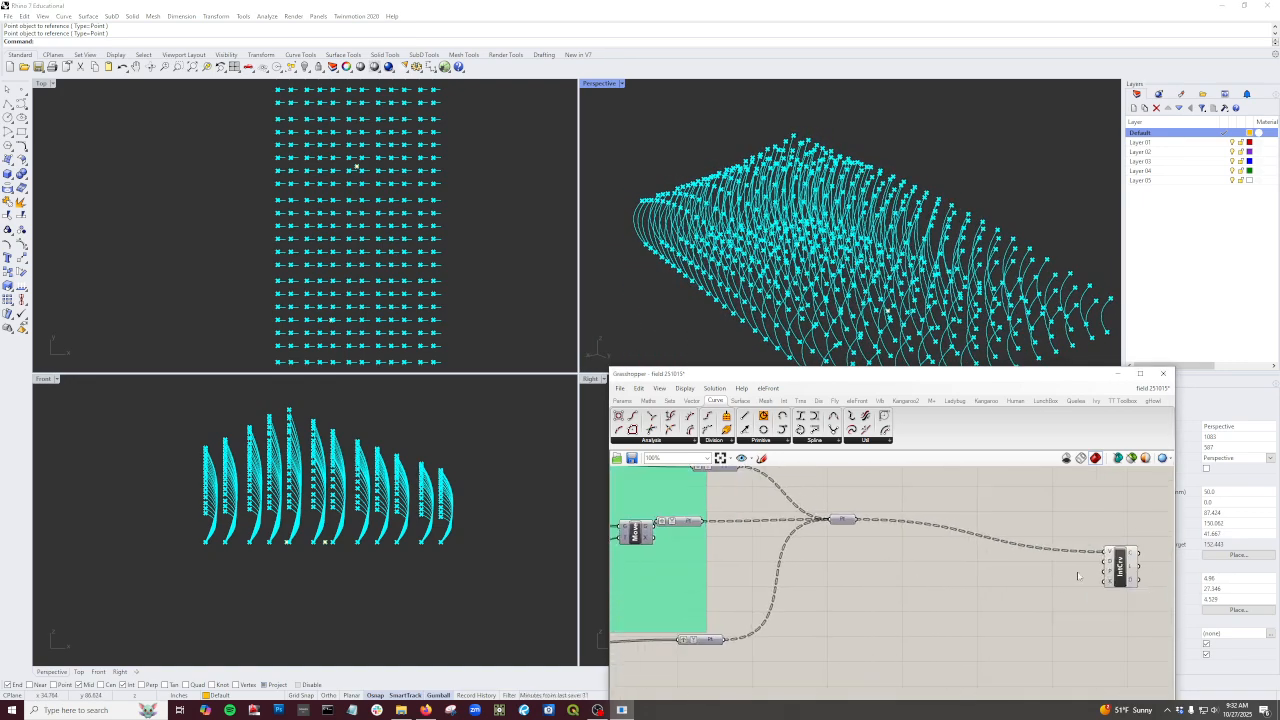
pyautogui.moveTo(925, 537); pyautogui.dragTo(1017, 562, button='right')
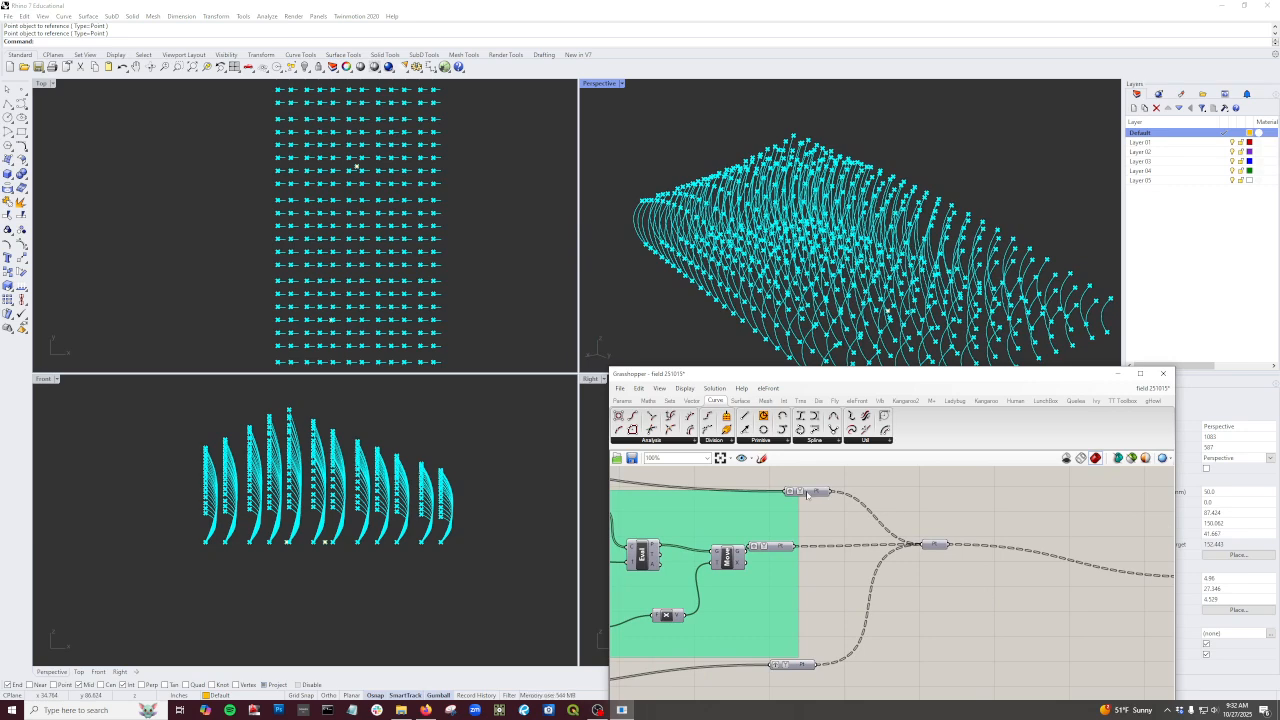
pyautogui.moveTo(808, 493)
pyautogui.moveTo(939, 549)
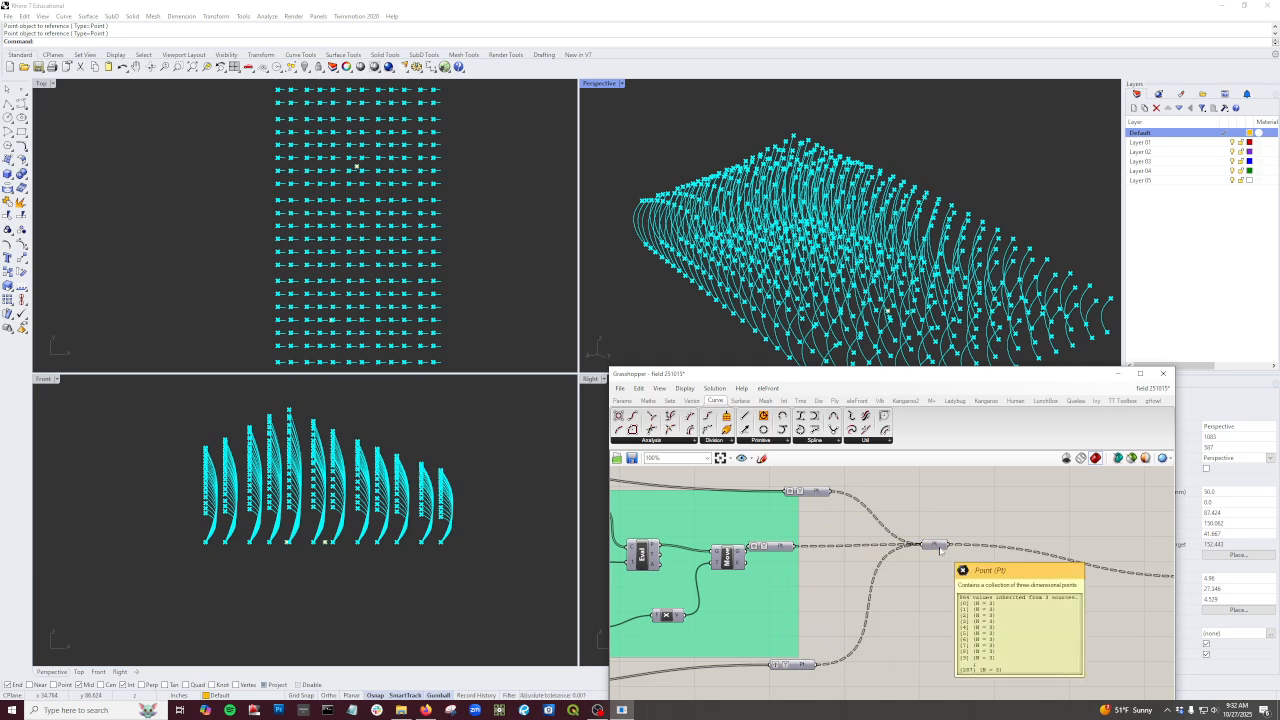
pyautogui.scroll(-4, 930, 560)
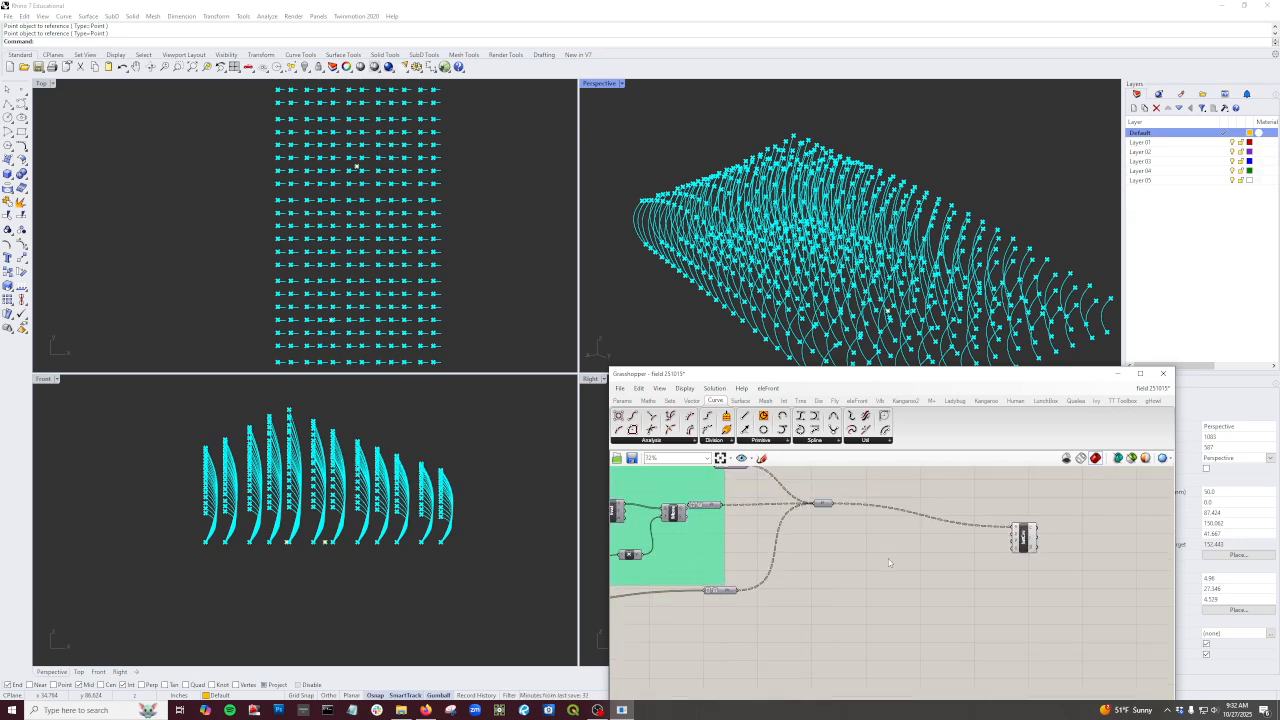
pyautogui.click(741, 401)
pyautogui.click(776, 441)
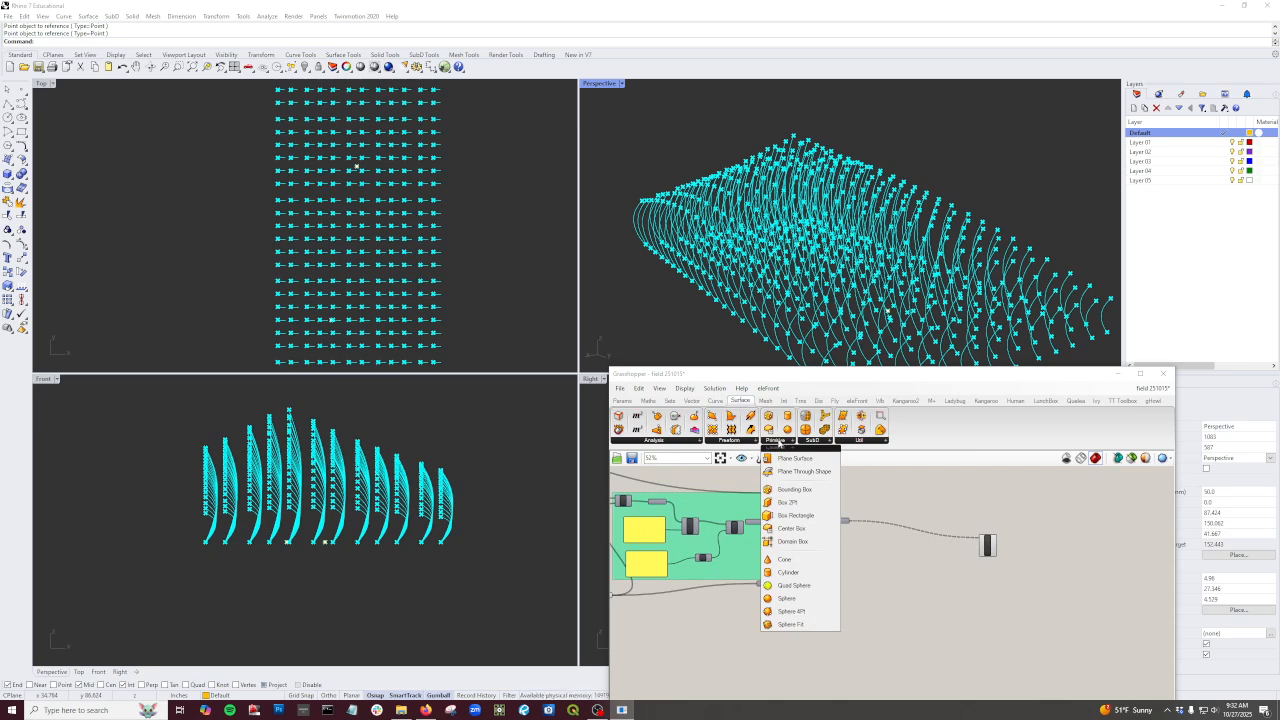
pyautogui.click(754, 442)
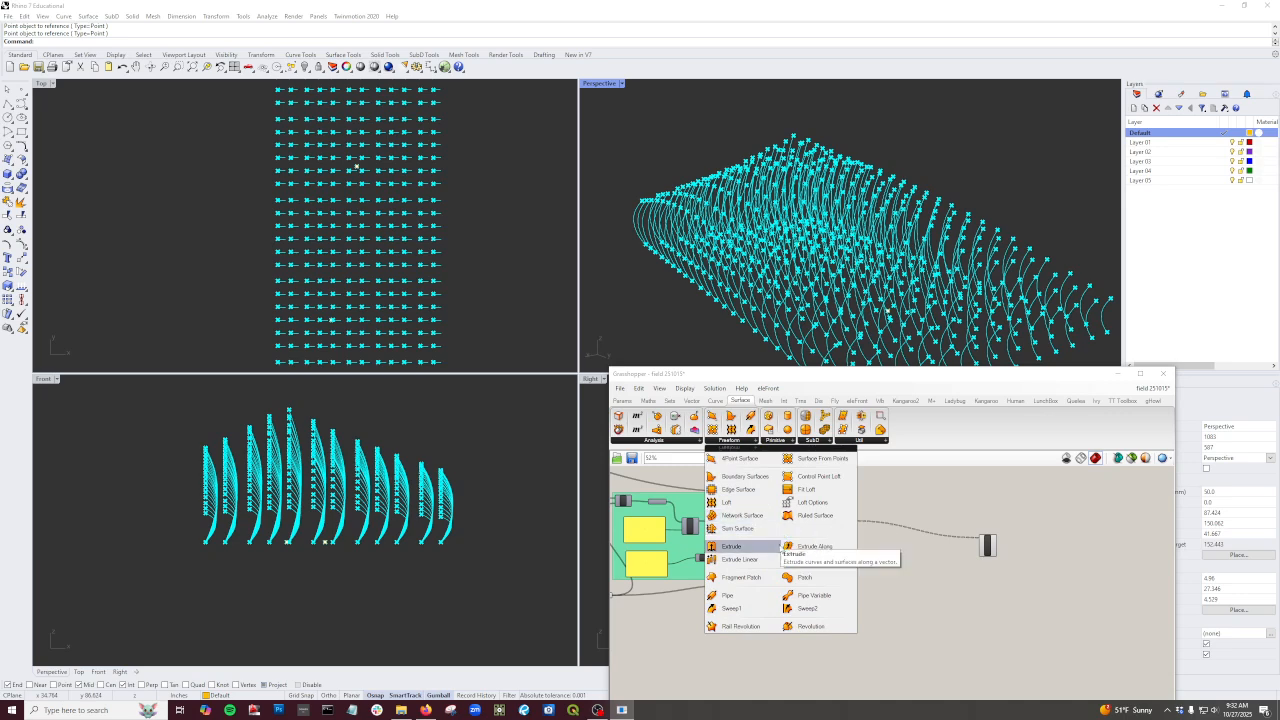
pyautogui.click(808, 596)
pyautogui.scroll(4, 1048, 566)
pyautogui.click(1040, 555)
pyautogui.scroll(1, 897, 540)
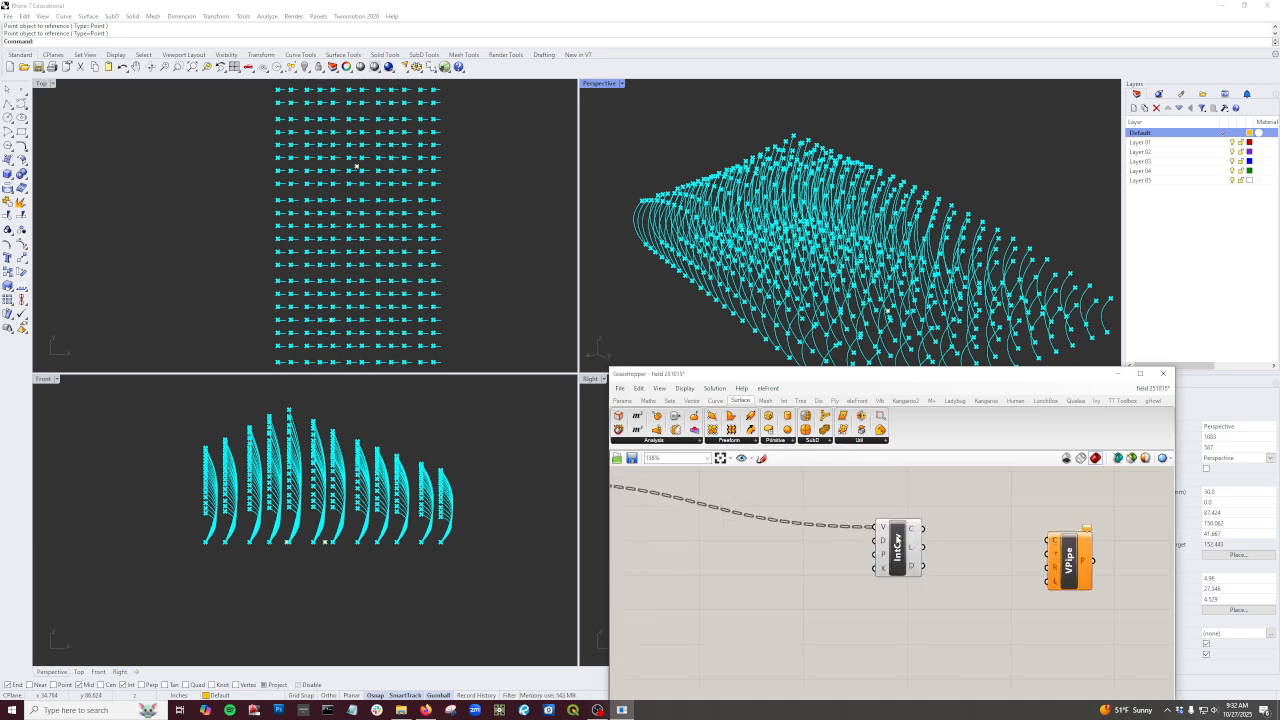
pyautogui.moveTo(897, 540); pyautogui.dragTo(1046, 542)
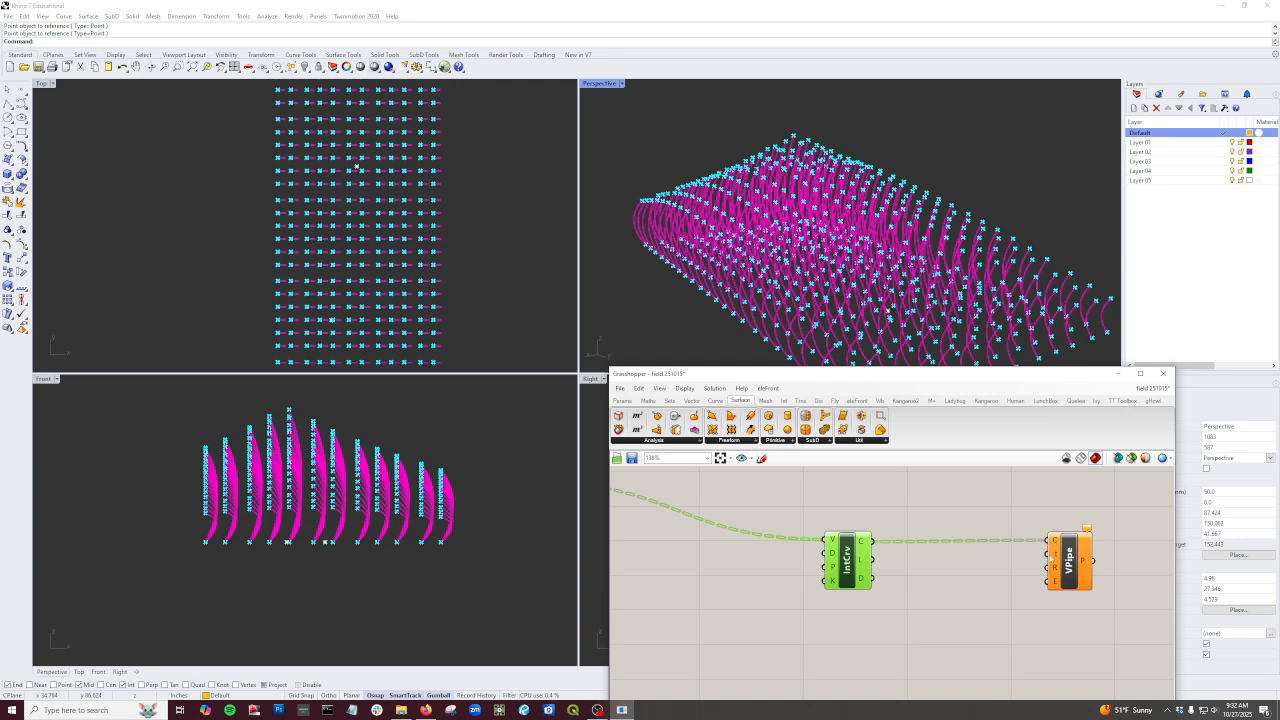
# Step: Add a panel below the Interpolate component, turn off Multiline Data, and enter the list 0, .25 and 1
pyautogui.moveTo(1056, 557)
pyautogui.click(622, 400)
pyautogui.scroll(-2, 928, 482)
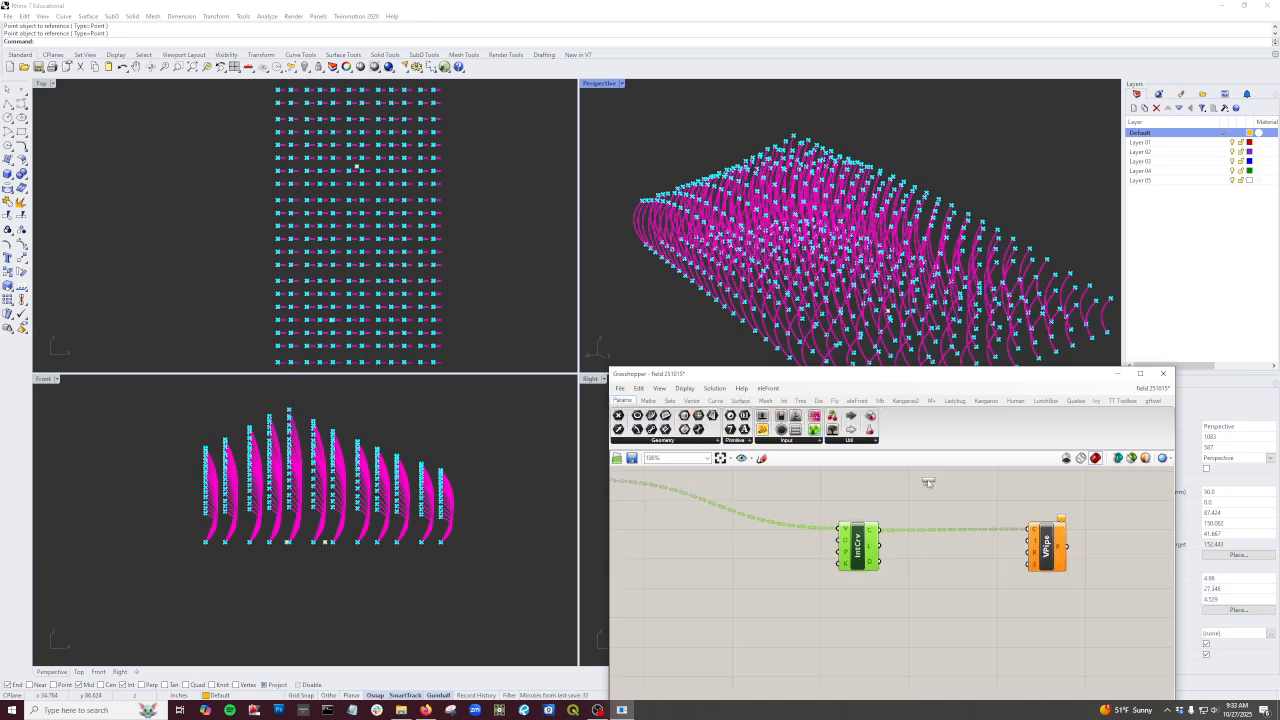
pyautogui.scroll(3, 909, 614)
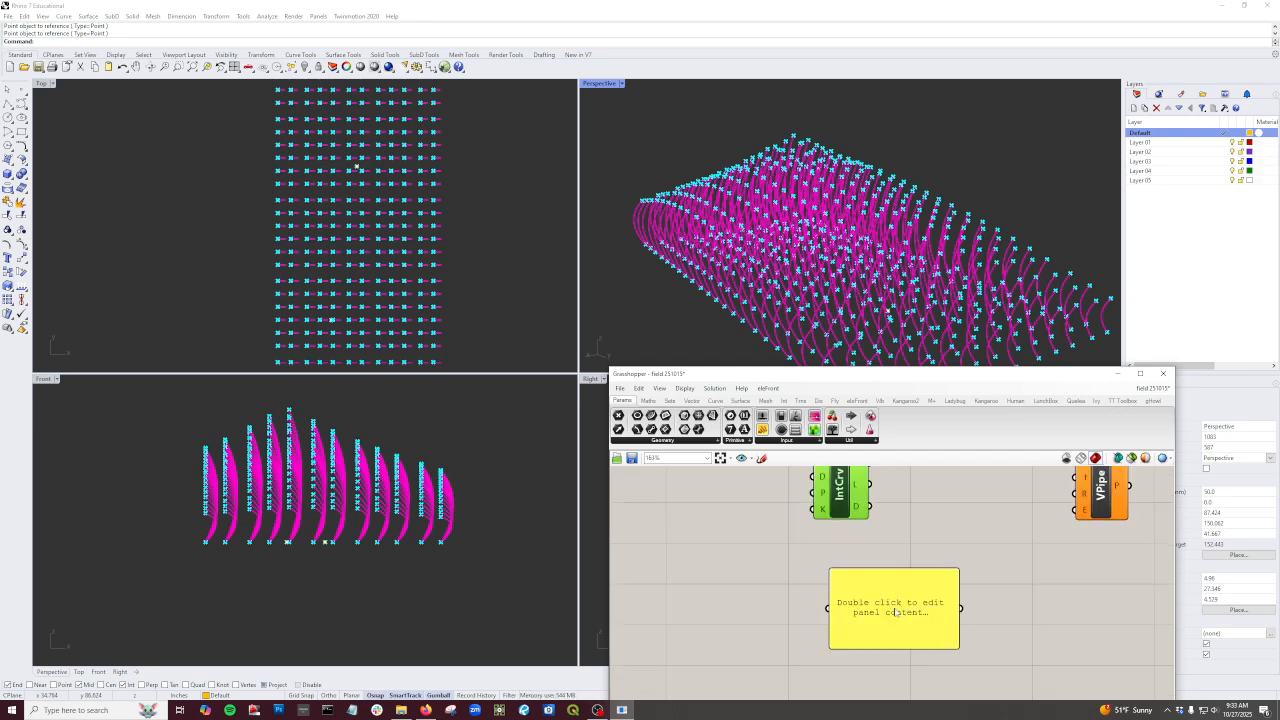
pyautogui.rightClick(897, 612)
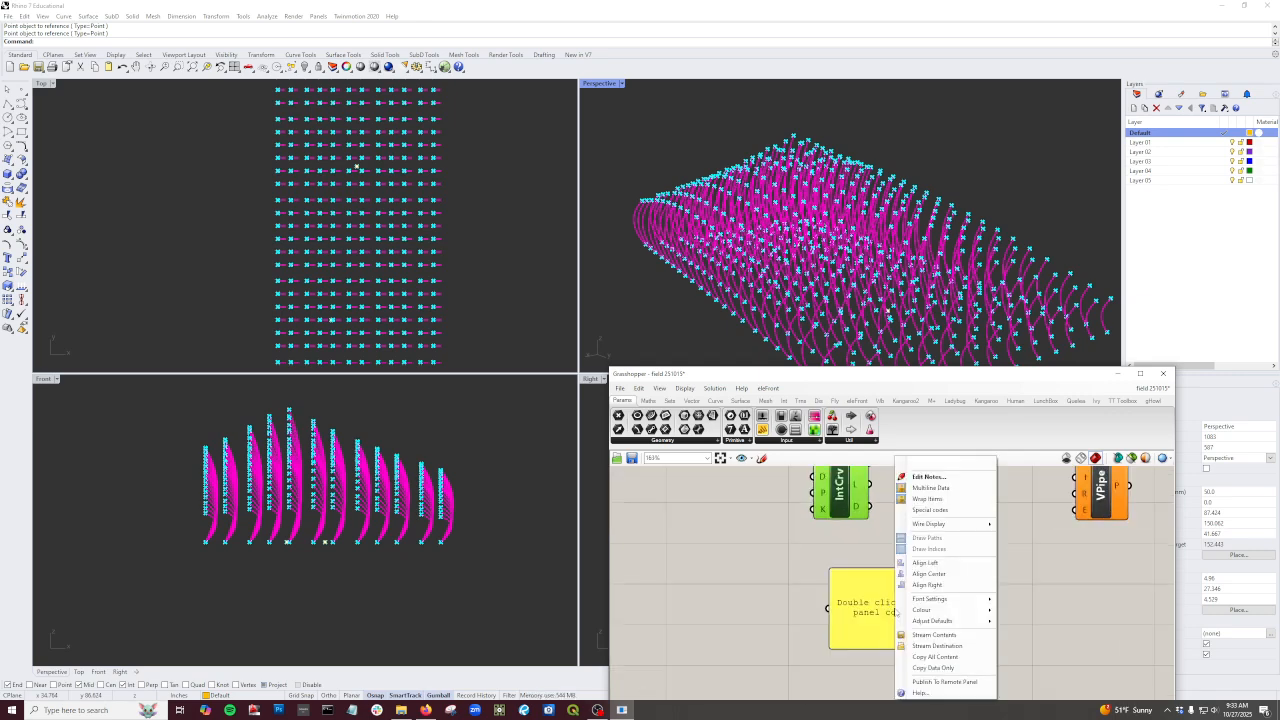
pyautogui.click(953, 489)
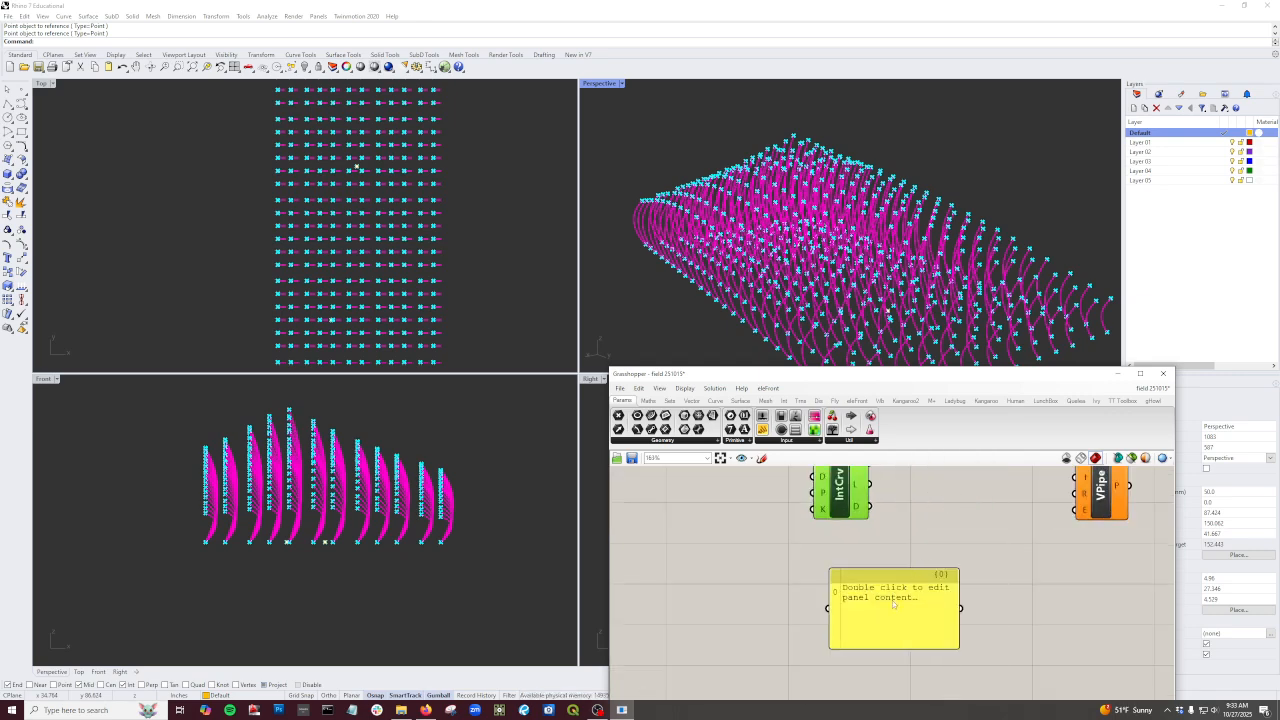
pyautogui.doubleClick(899, 605)
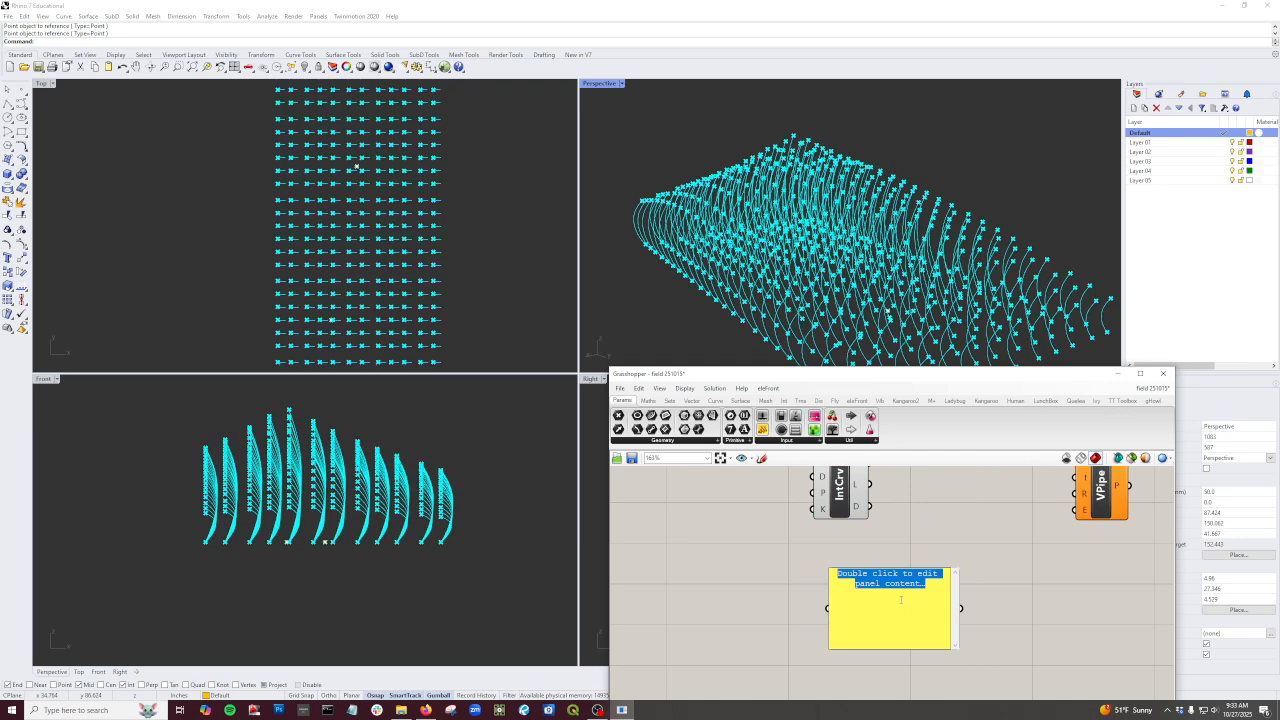
pyautogui.write('0')
pyautogui.press('Return')
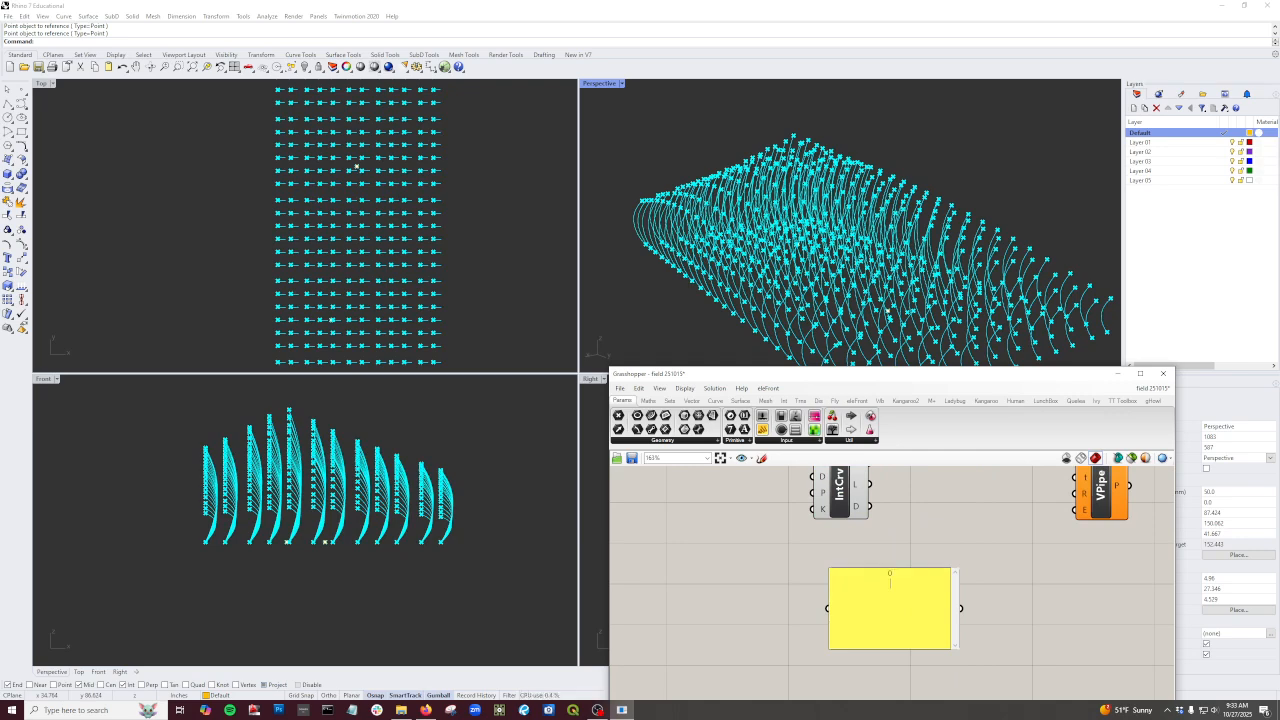
pyautogui.write('25')
pyautogui.click(1043, 638)
# Step: Reparameterize the Interpolate component's curve output and connect the 0, .25, 1 panel to Pipe Variable's parameters input
pyautogui.scroll(-3, 982, 629)
pyautogui.scroll(2, 912, 523)
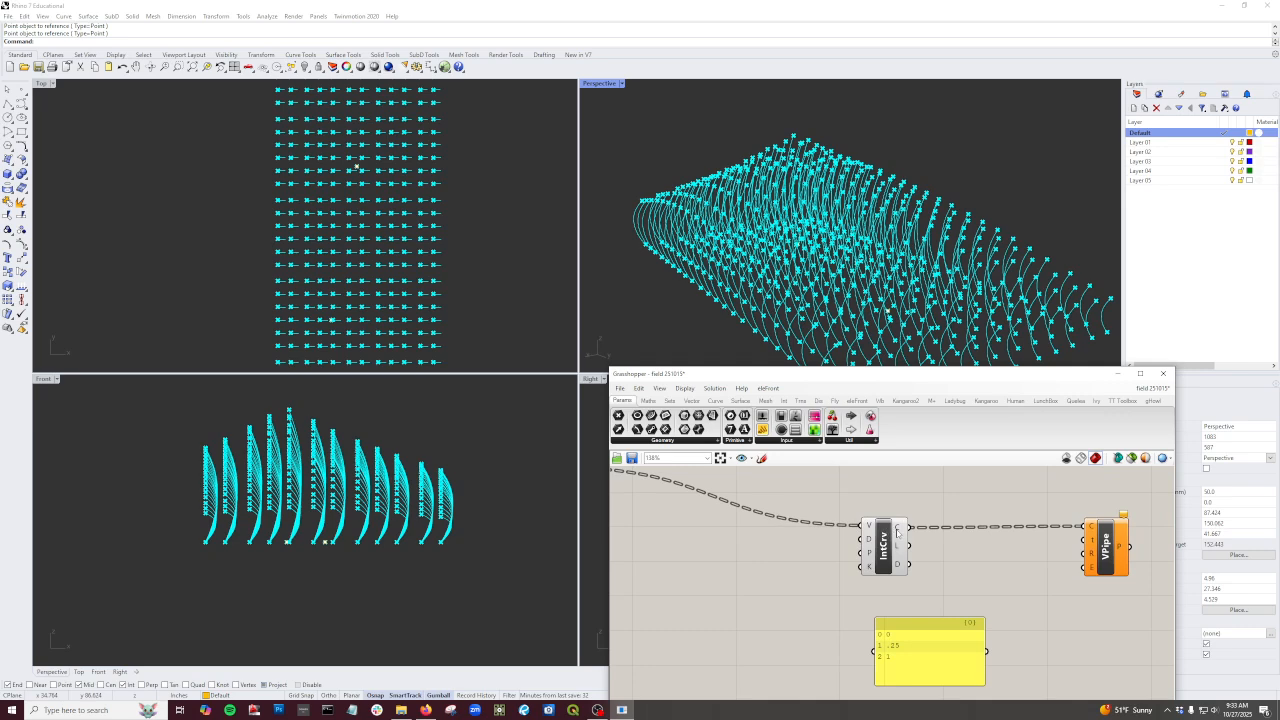
pyautogui.rightClick(897, 533)
pyautogui.click(932, 618)
pyautogui.moveTo(988, 652); pyautogui.dragTo(1085, 541)
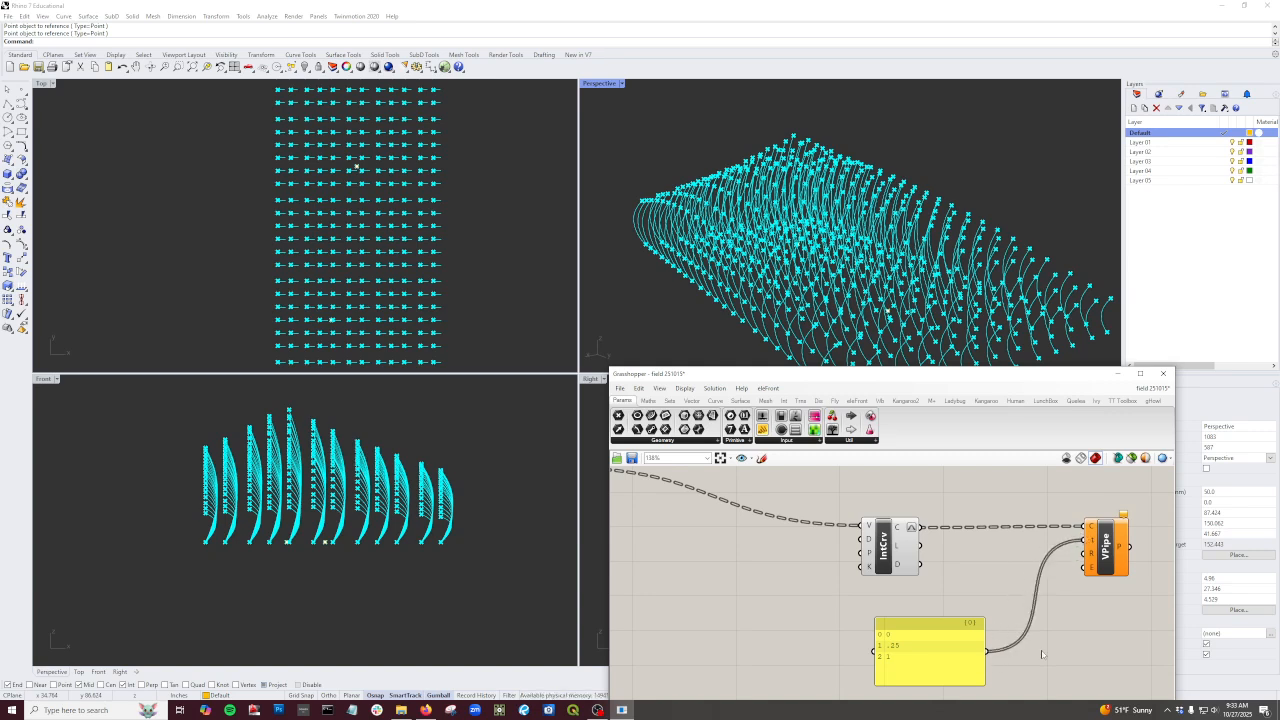
# Step: Duplicate the parameter panel just below the original and replace its contents with the list 1, .5 and .01
pyautogui.moveTo(1042, 654); pyautogui.dragTo(988, 566, button='right')
pyautogui.scroll(-1, 988, 566)
pyautogui.moveTo(905, 569); pyautogui.dragTo(898, 642)
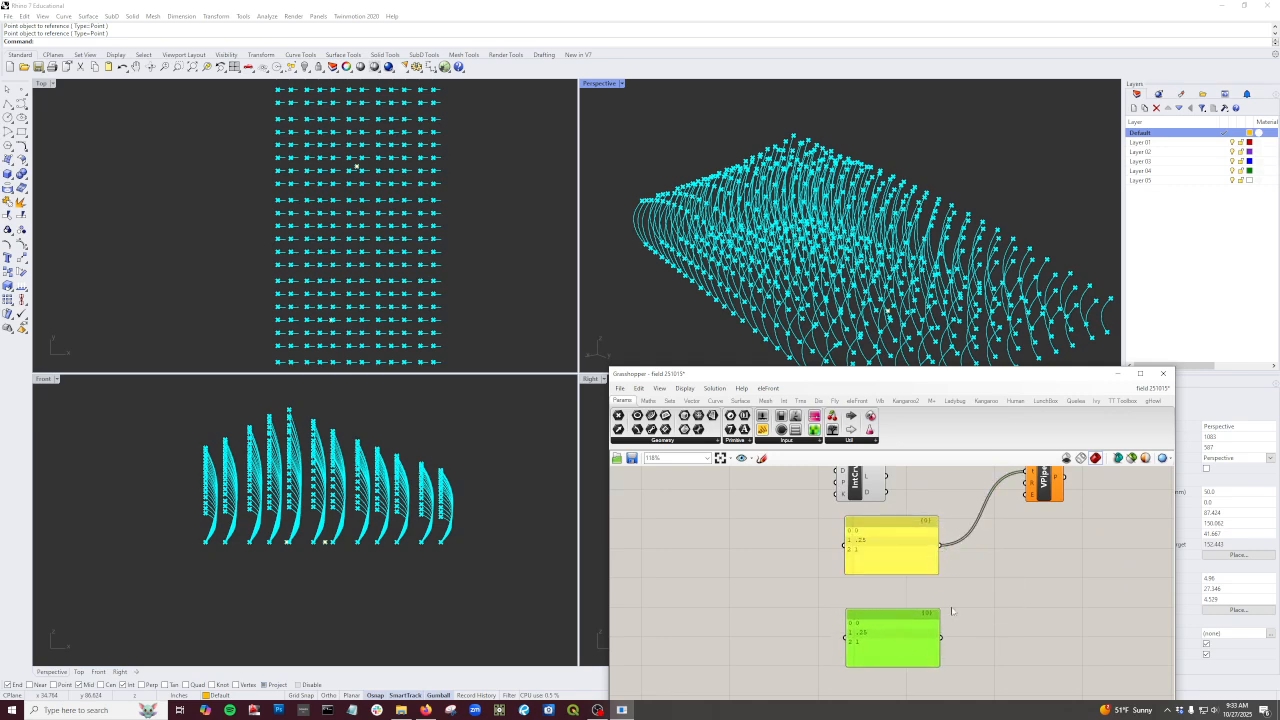
pyautogui.scroll(-2, 962, 594)
pyautogui.scroll(2, 916, 650)
pyautogui.doubleClick(918, 621)
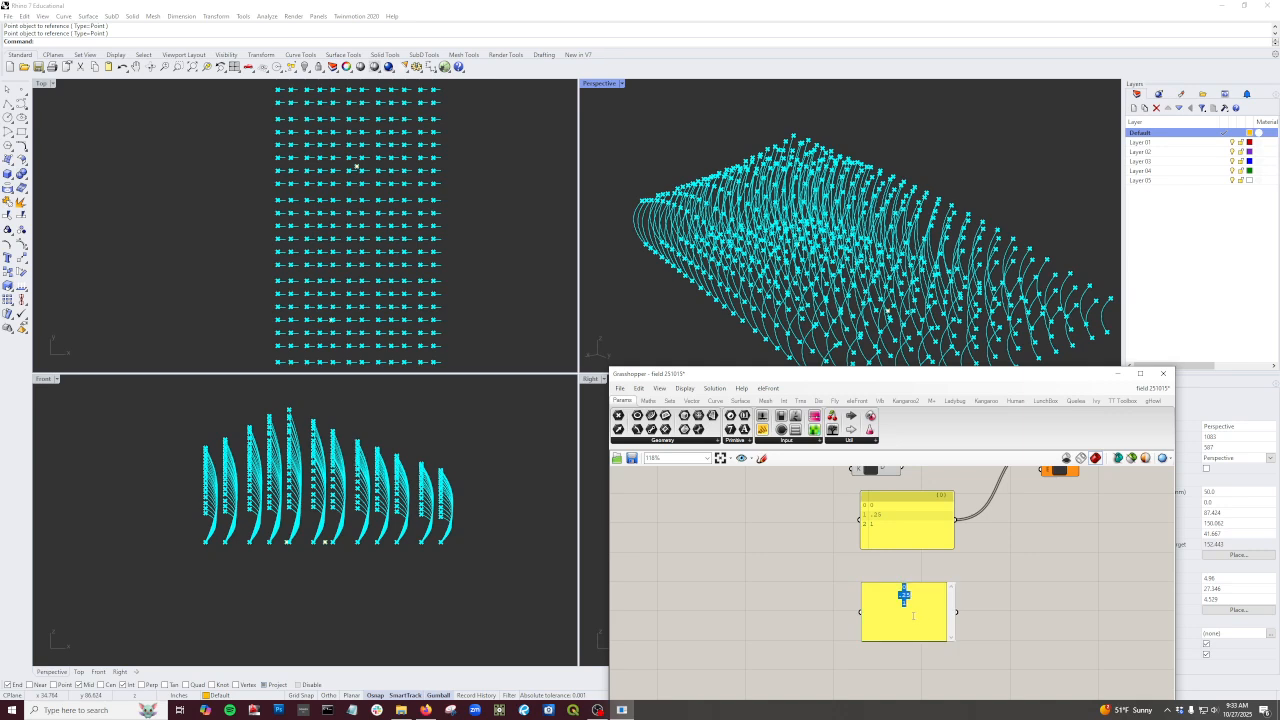
pyautogui.write('1')
pyautogui.write(' .5')
pyautogui.press('Return')
pyautogui.write('.01')
pyautogui.click(1067, 608)
pyautogui.rightClick(917, 613)
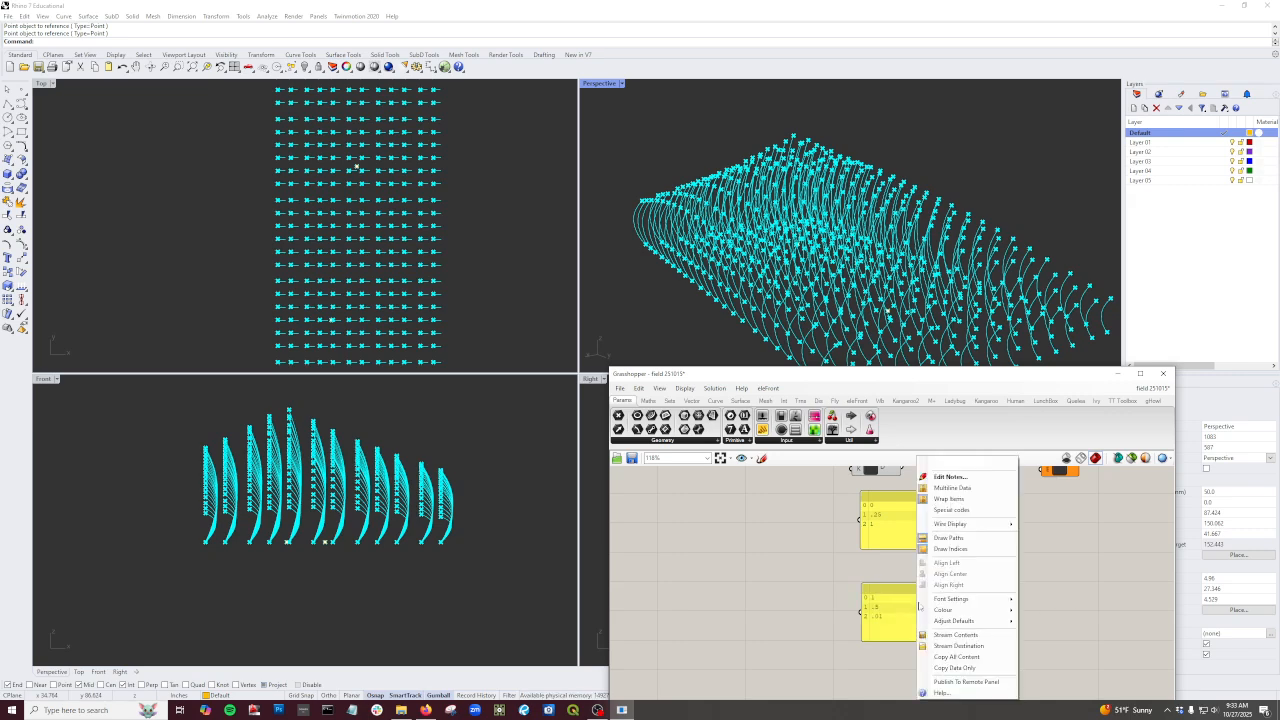
pyautogui.click(950, 497)
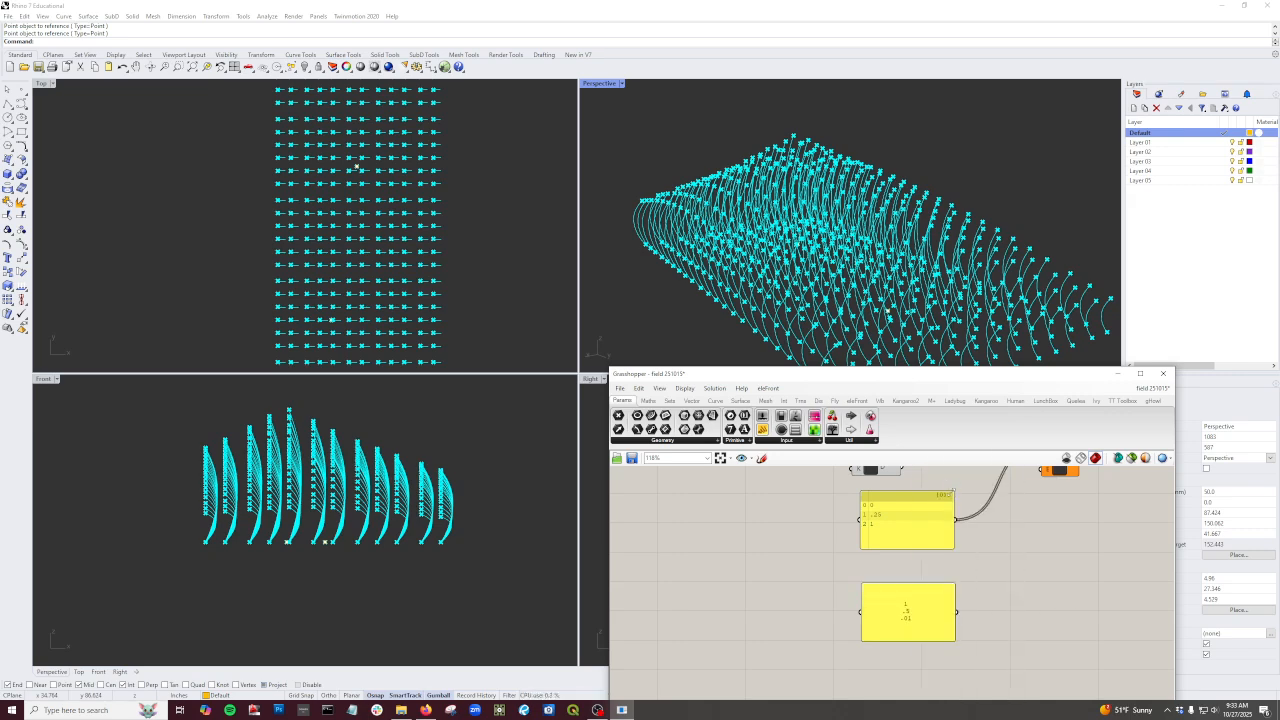
pyautogui.rightClick(930, 614)
pyautogui.click(950, 492)
# Step: Connect the 1, .5, .01 panel to Pipe Variable's radii input and inspect the tapered pipes in the Perspective viewport
pyautogui.scroll(-2, 982, 605)
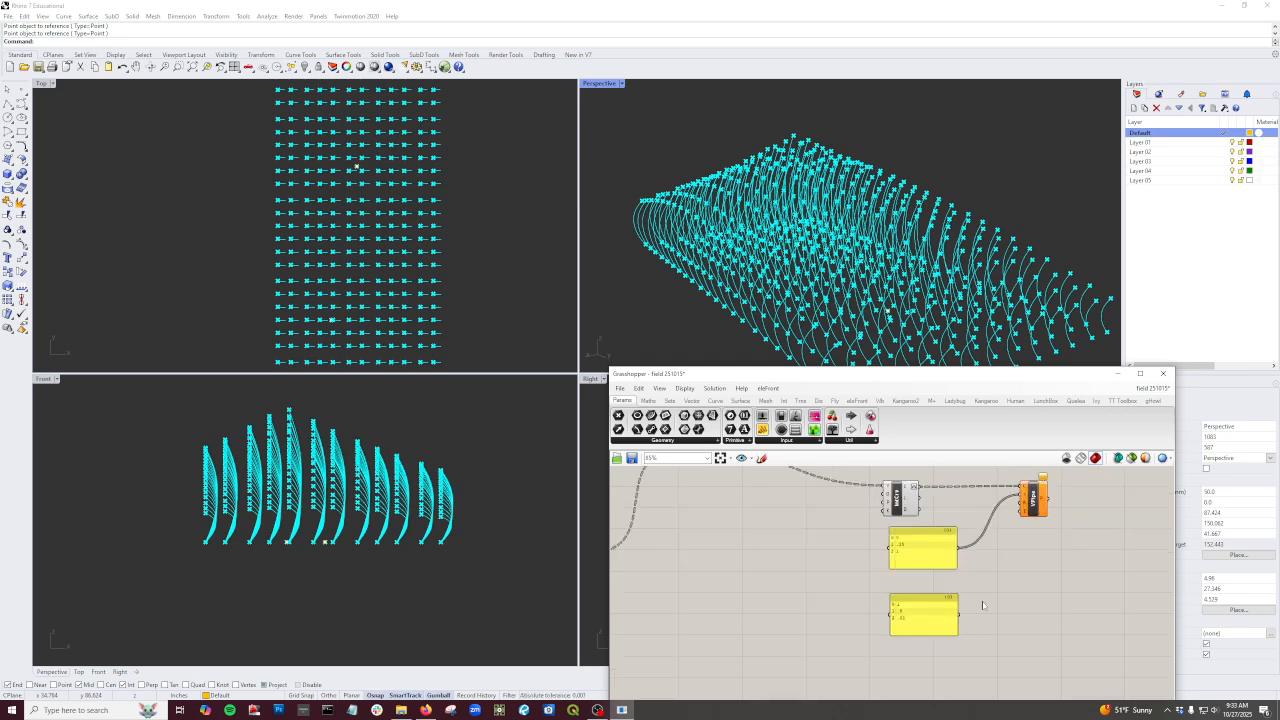
pyautogui.scroll(1, 982, 605)
pyautogui.moveTo(956, 621); pyautogui.dragTo(1030, 490)
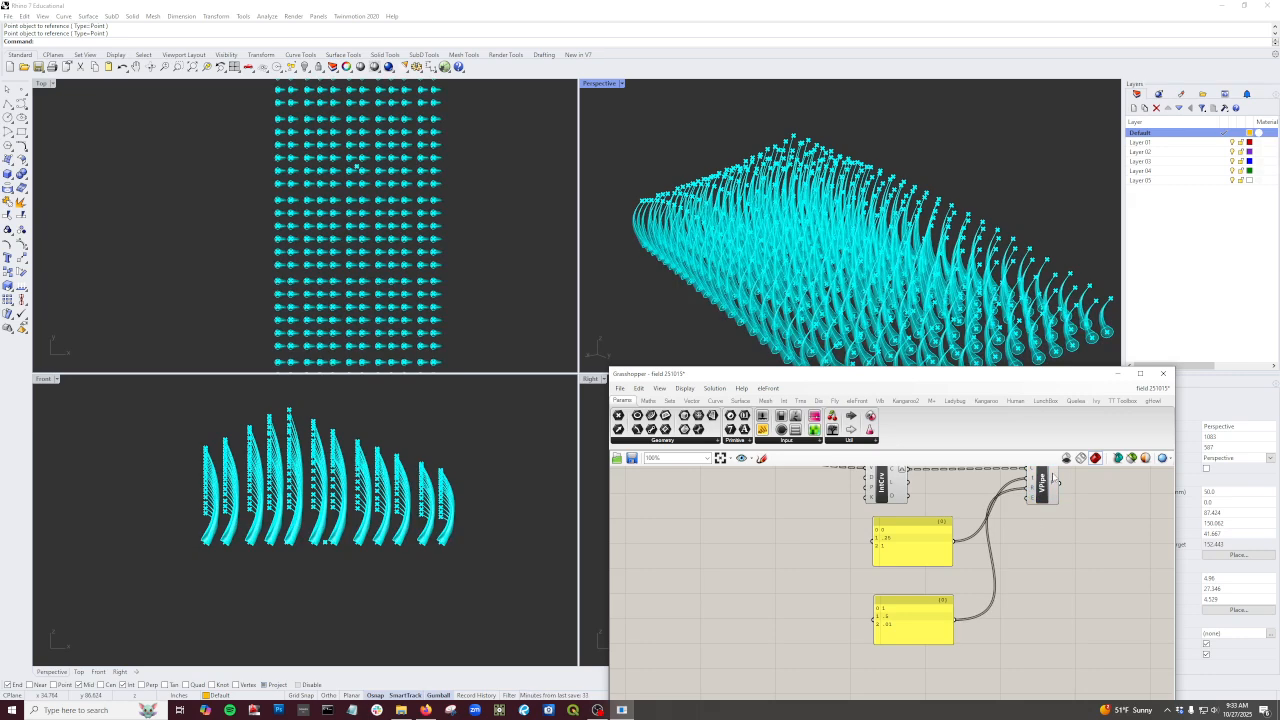
pyautogui.moveTo(963, 252); pyautogui.dragTo(853, 325, button='right')
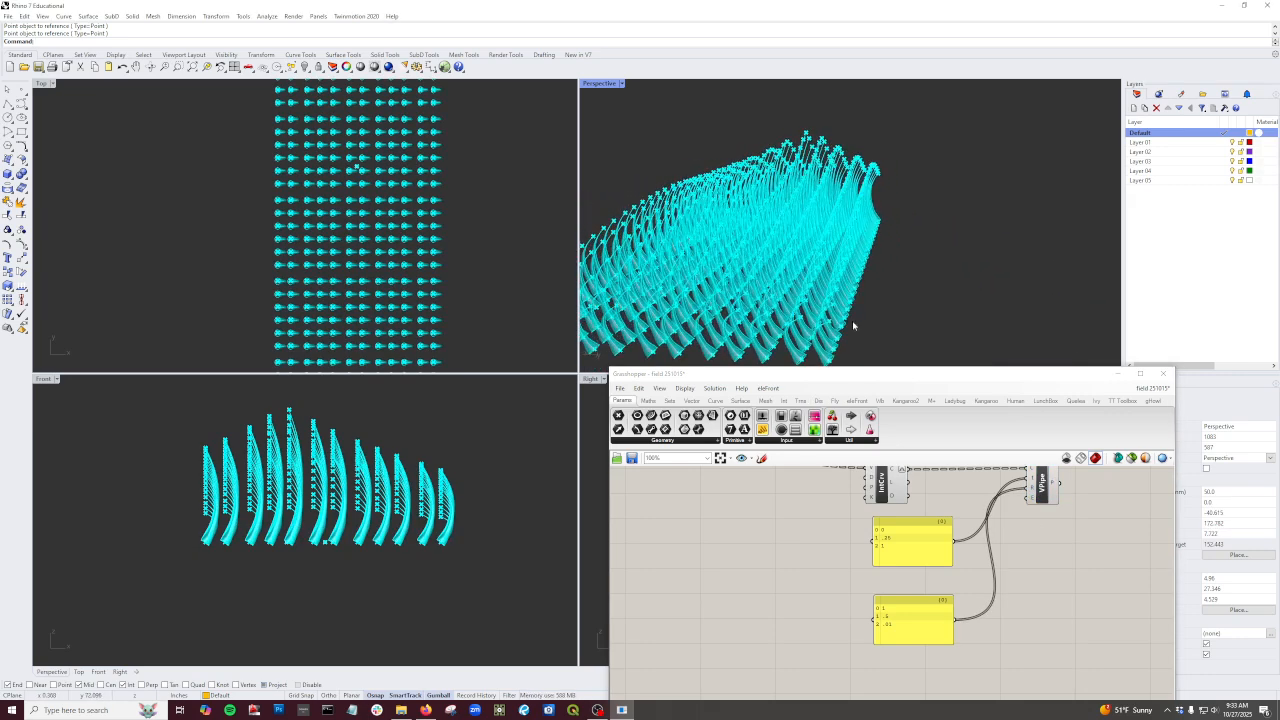
pyautogui.scroll(3, 1046, 514)
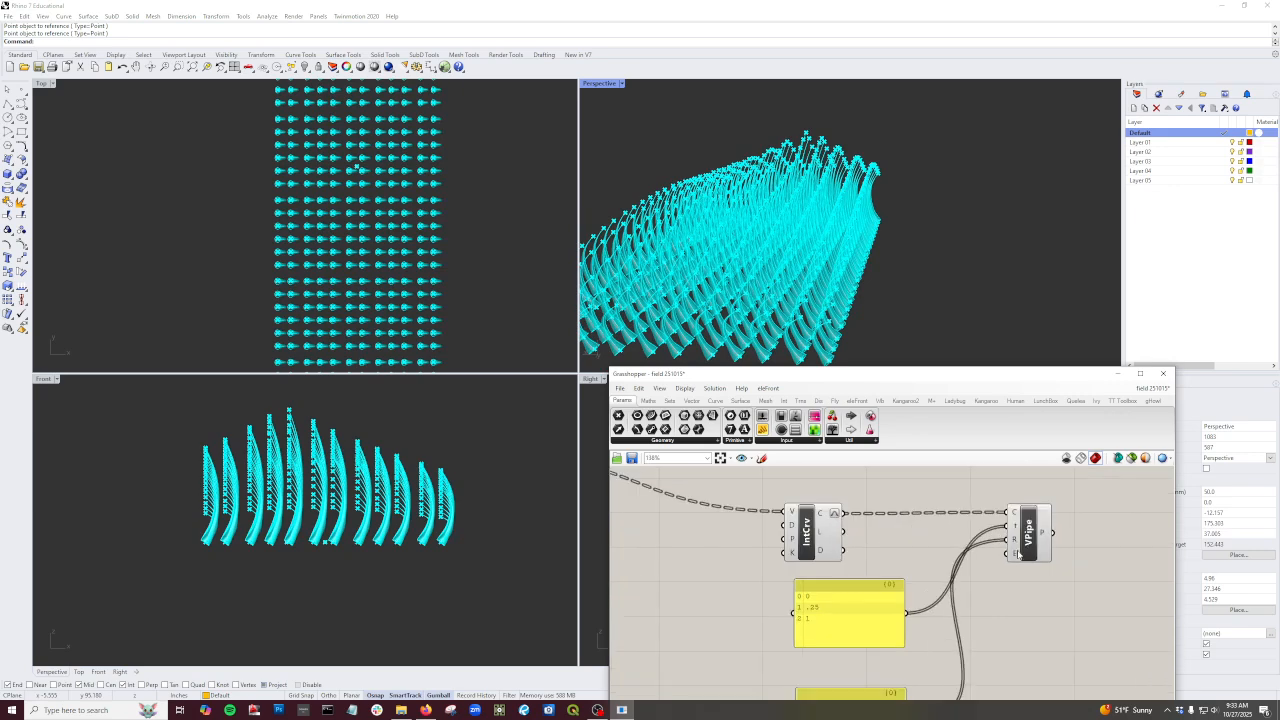
pyautogui.rightClick(1014, 557)
pyautogui.click(1127, 510)
pyautogui.click(1028, 532)
pyautogui.rightClick(1029, 534)
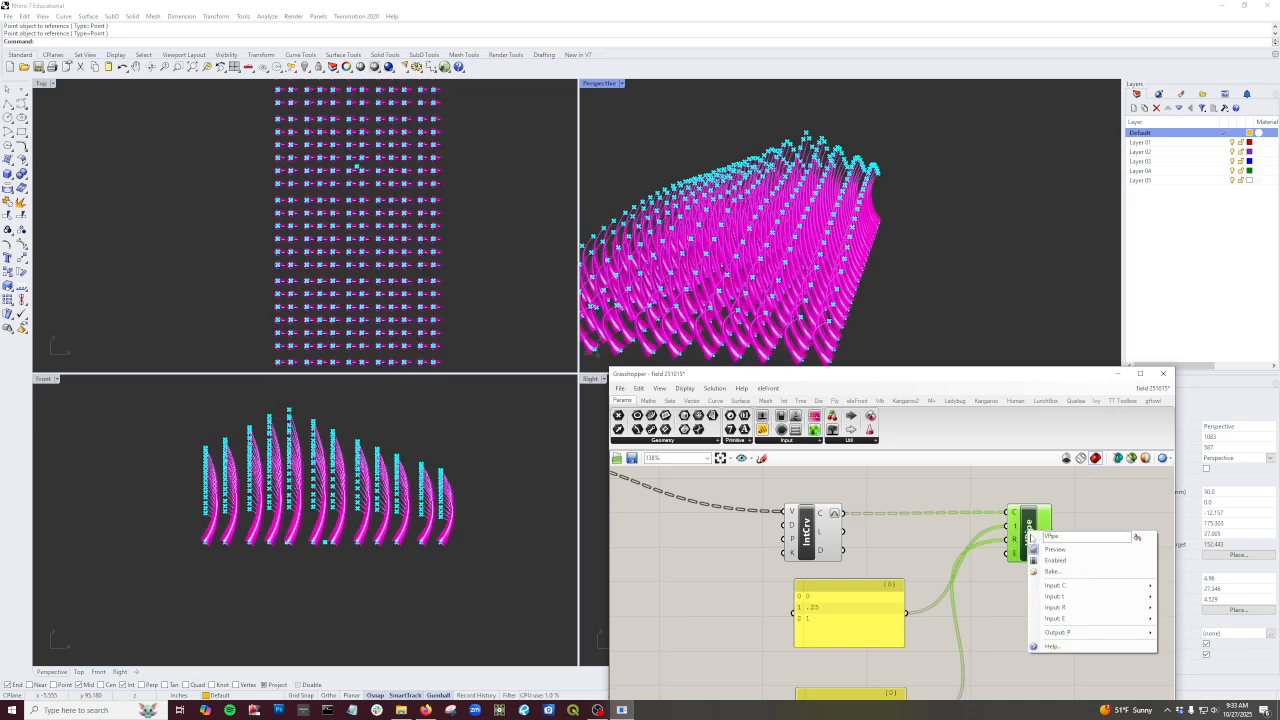
pyautogui.scroll(2, 1012, 541)
pyautogui.click(990, 629)
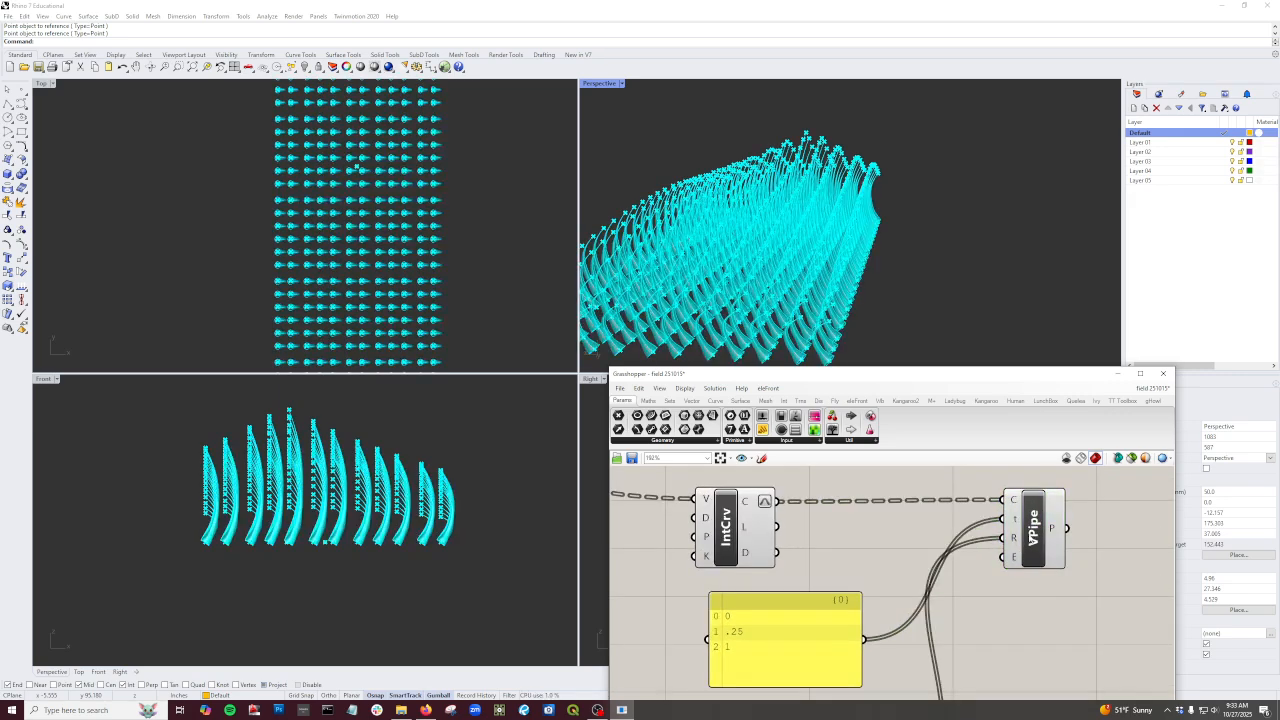
pyautogui.click(1014, 557)
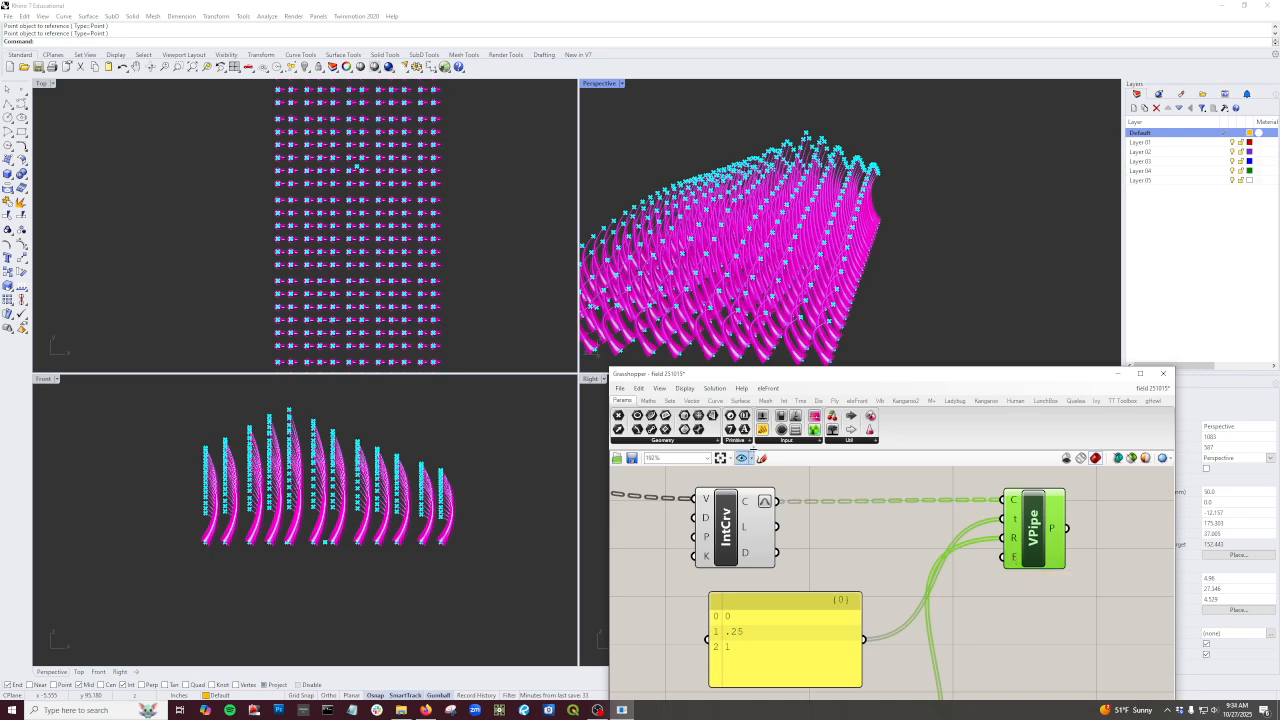
# Step: Add a panel containing 2 below Pipe Variable and connect it to the component's caps (E) input
pyautogui.click(980, 633)
pyautogui.doubleClick(980, 633)
pyautogui.click(980, 633)
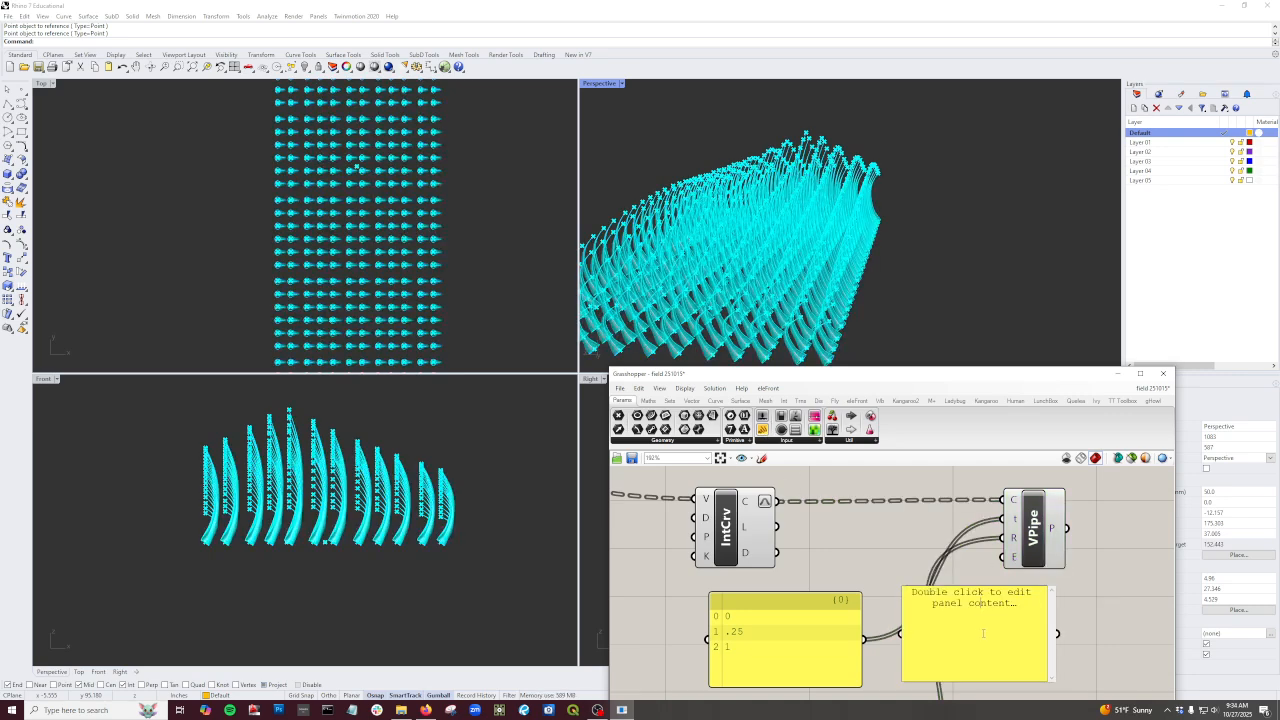
pyautogui.write('2')
pyautogui.moveTo(1034, 643); pyautogui.dragTo(1004, 557)
pyautogui.write('2')
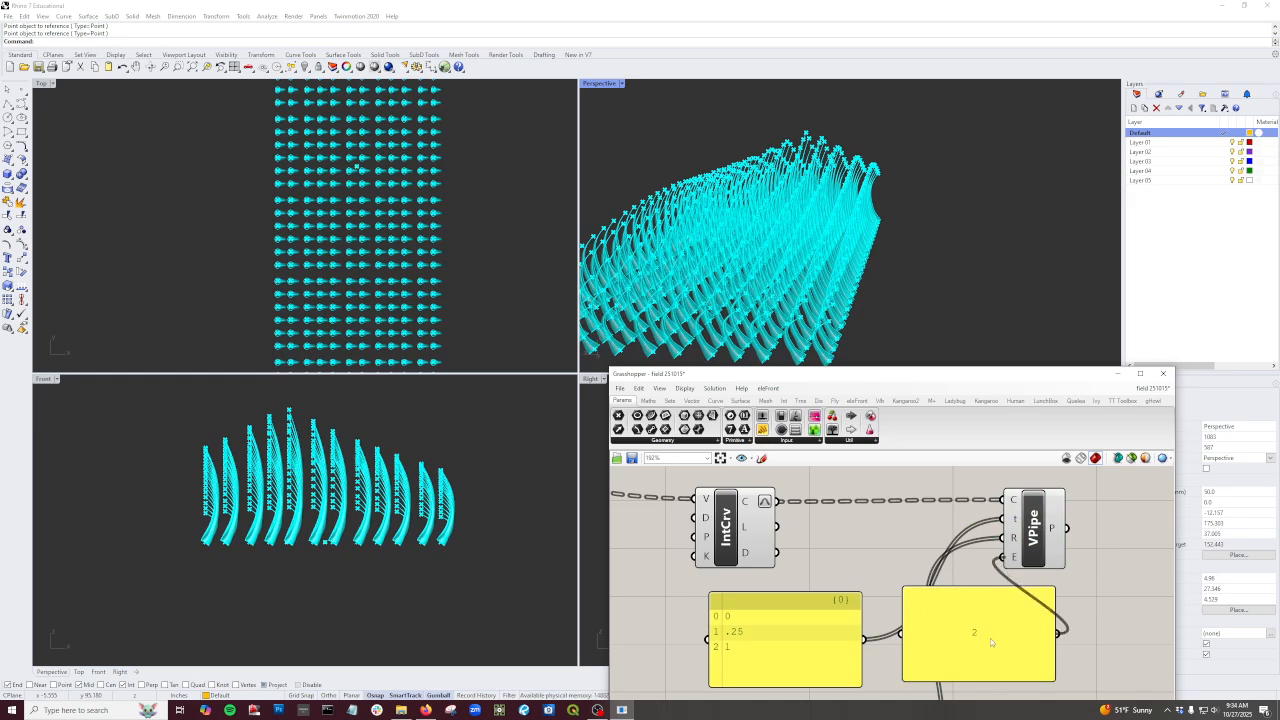
# Step: Shrink the caps panel so it fits below Pipe Variable, and save the definition
pyautogui.click(921, 613)
pyautogui.moveTo(903, 587); pyautogui.dragTo(1003, 629)
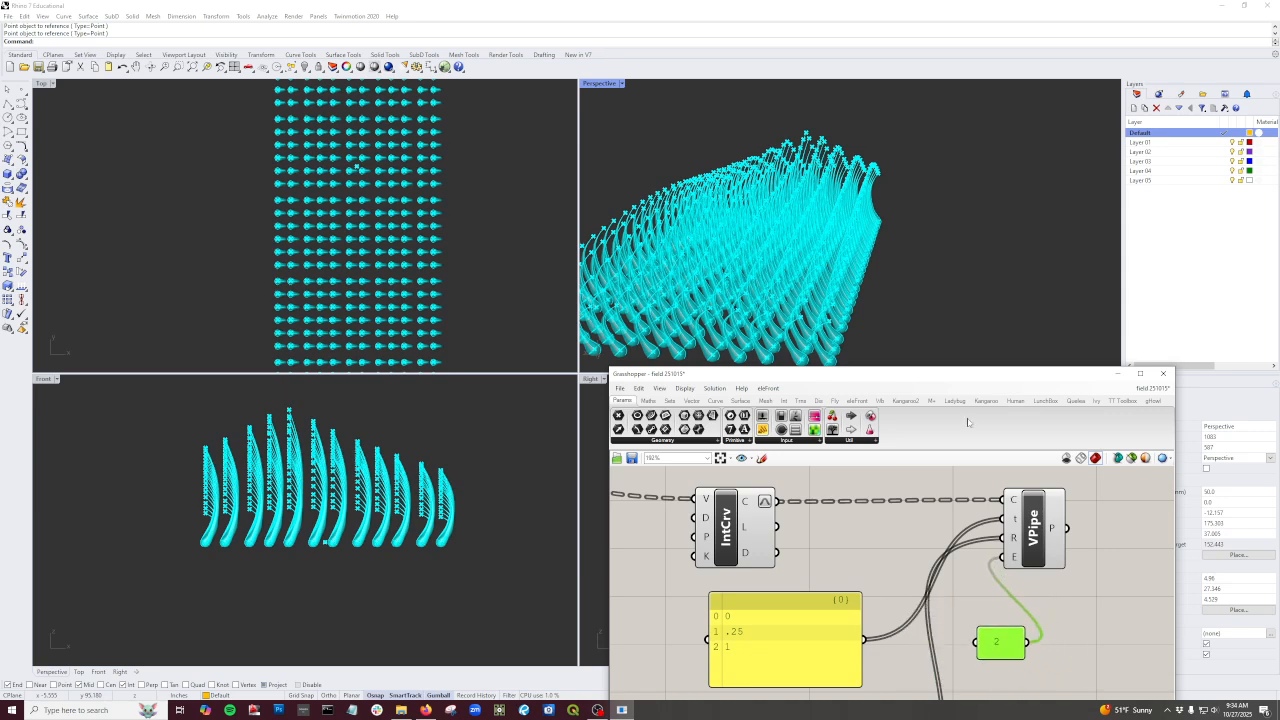
pyautogui.click(898, 600)
pyautogui.hotkey('ctrl', 's')
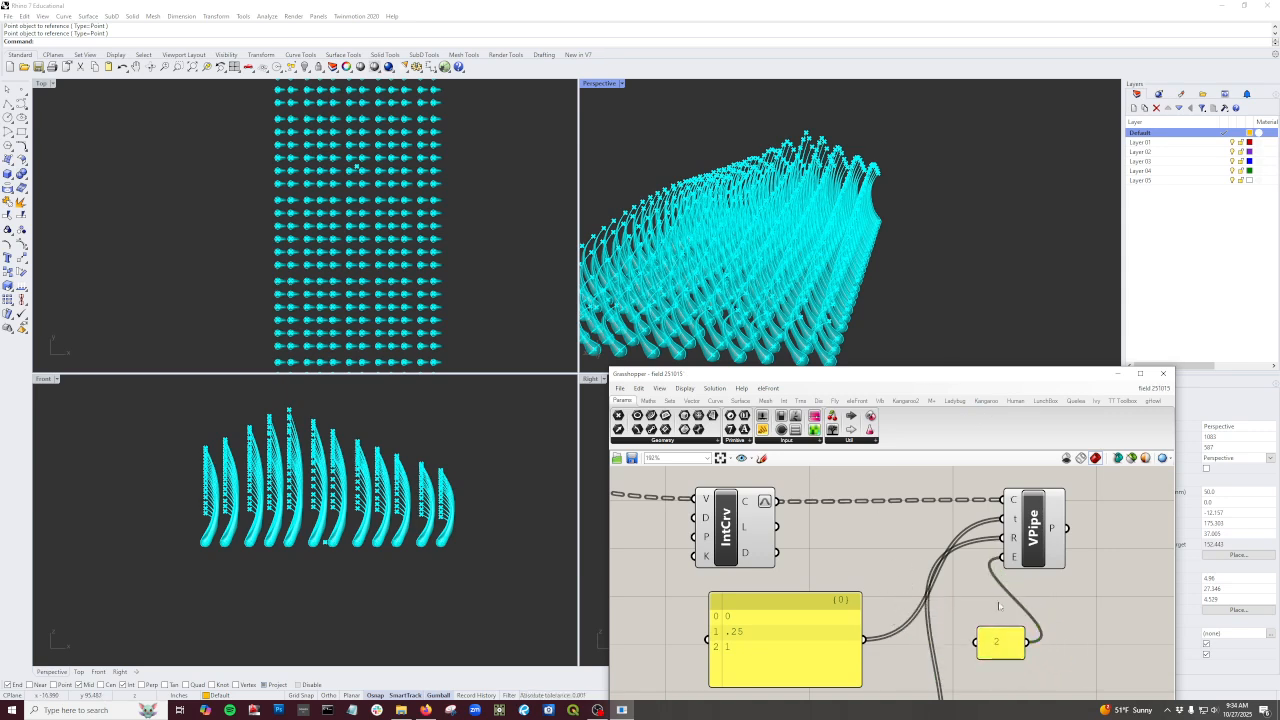
# Step: Set the panel feeding NumPtsX at the start of the definition to 24
pyautogui.scroll(-2, 998, 606)
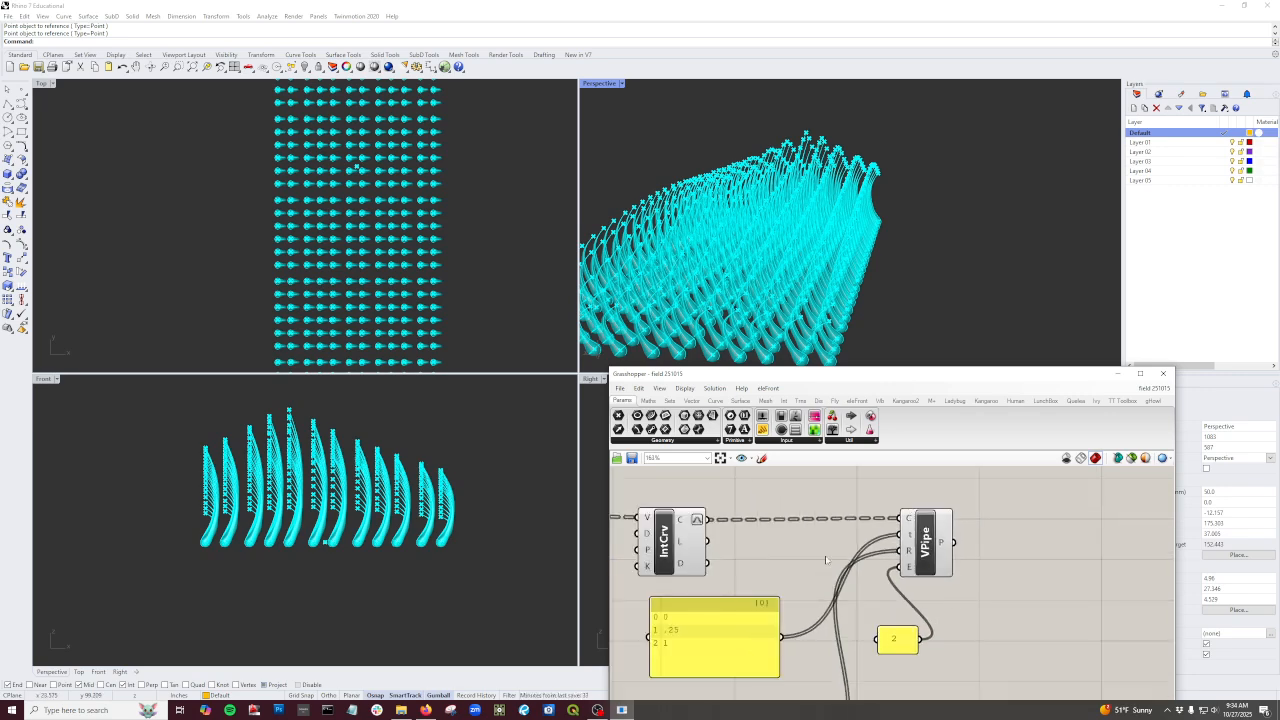
pyautogui.scroll(-5, 740, 580)
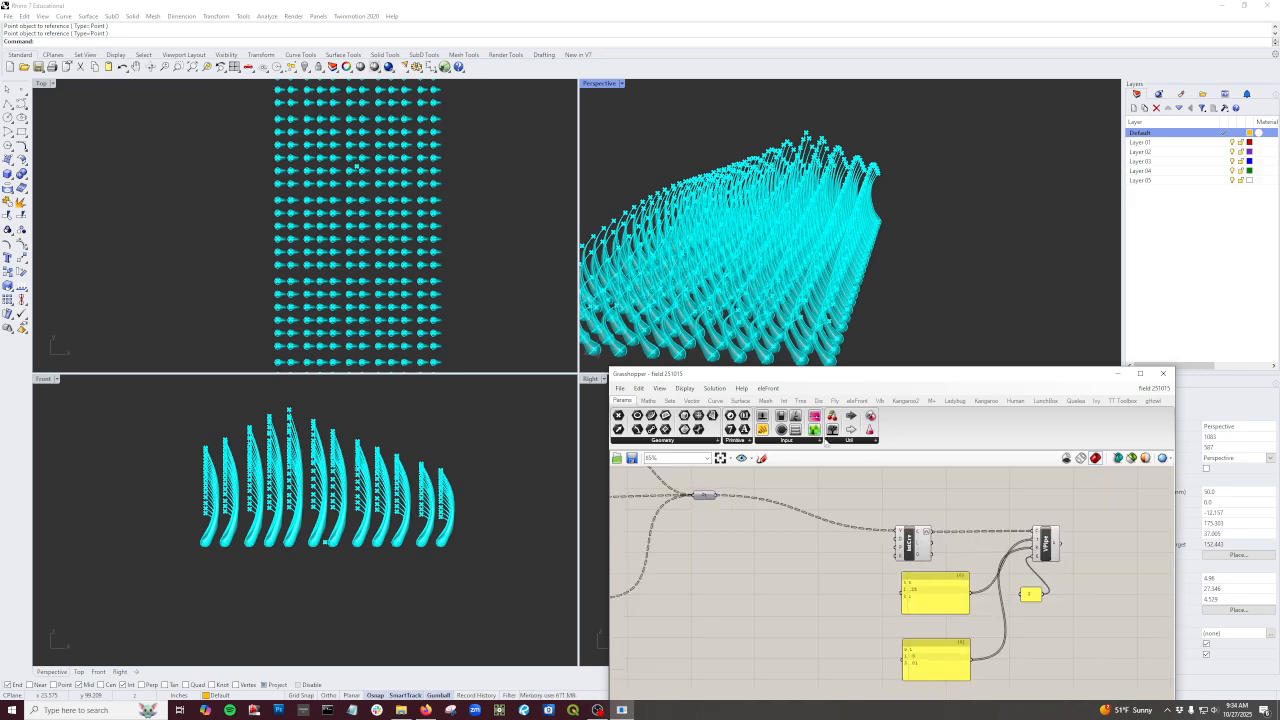
pyautogui.moveTo(508, 249)
pyautogui.mouseDown(button='right')
pyautogui.moveTo(466, 260)
pyautogui.moveTo(501, 258)
pyautogui.mouseUp(button='right')
pyautogui.scroll(-7, 940, 600)
pyautogui.moveTo(709, 547); pyautogui.dragTo(1121, 599, button='right')
pyautogui.scroll(8, 852, 547)
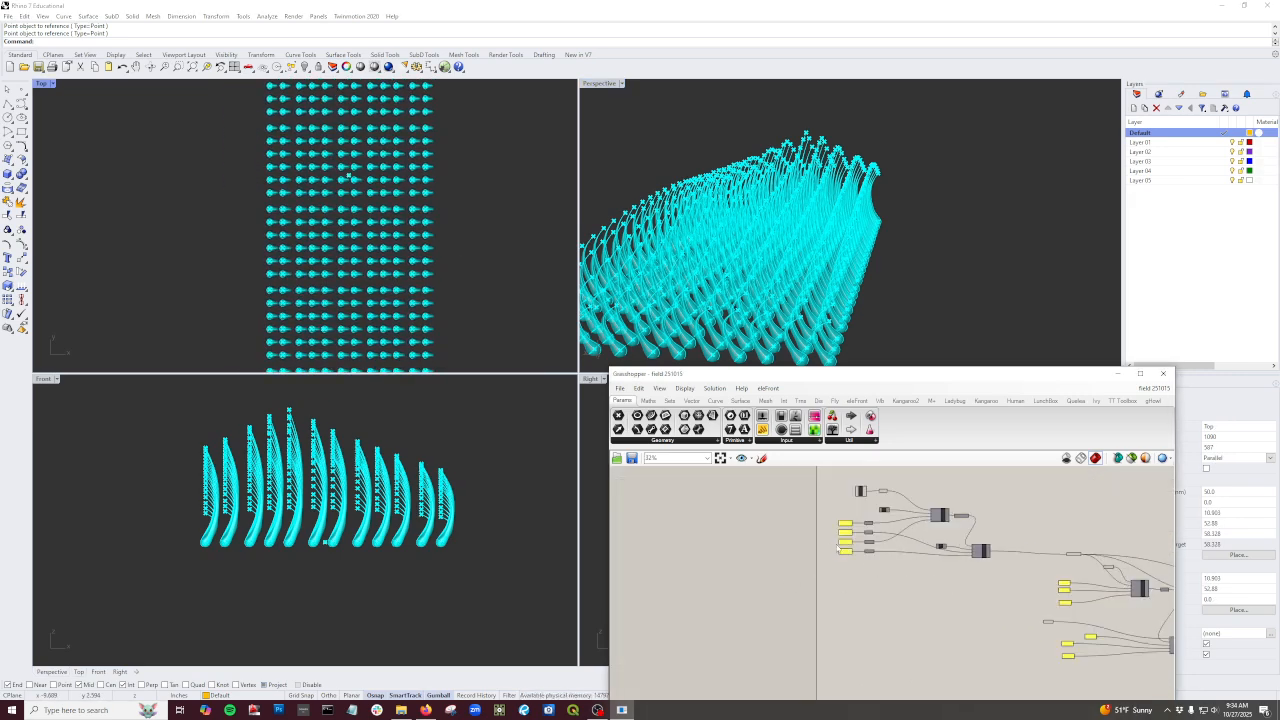
pyautogui.scroll(2, 866, 556)
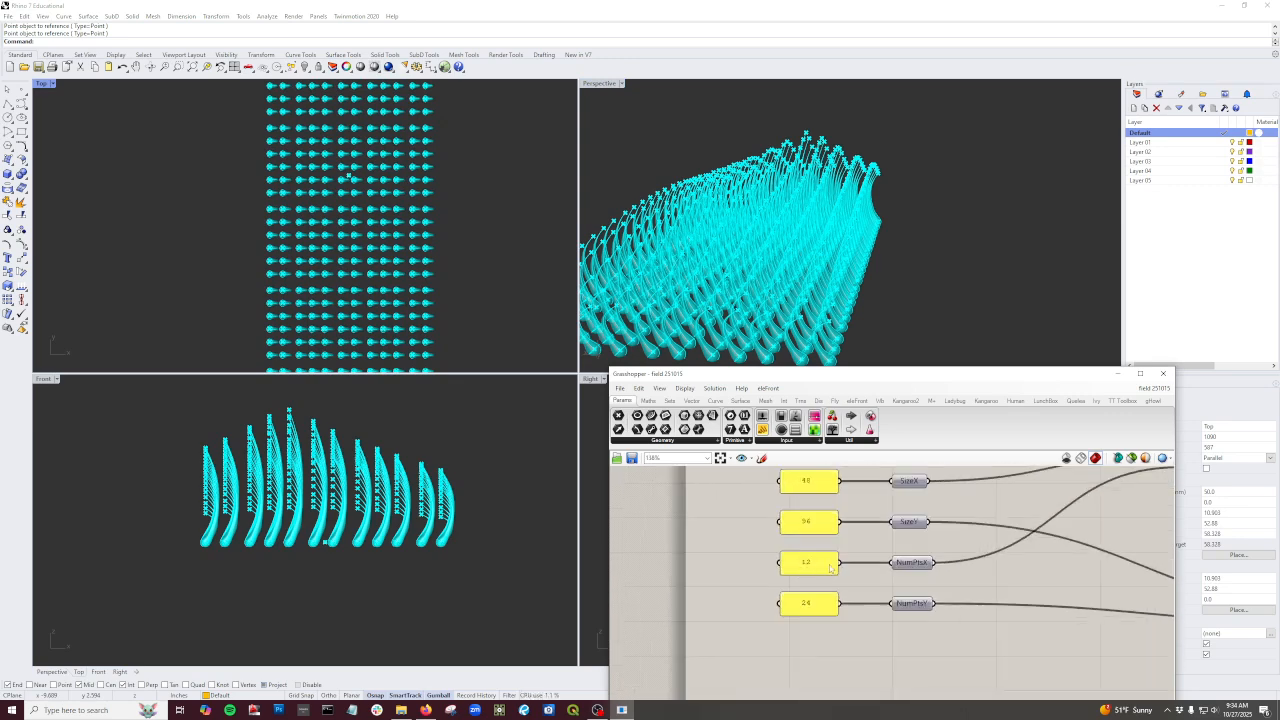
pyautogui.doubleClick(829, 567)
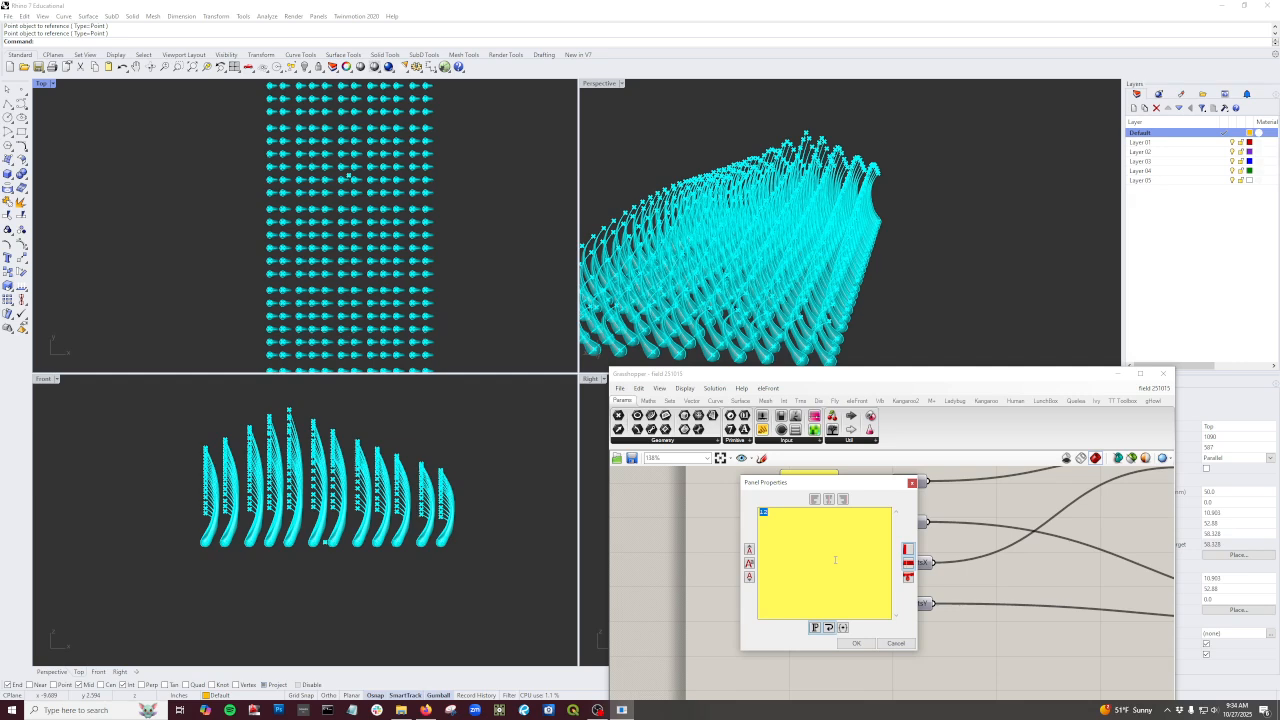
pyautogui.write('24')
pyautogui.click(856, 643)
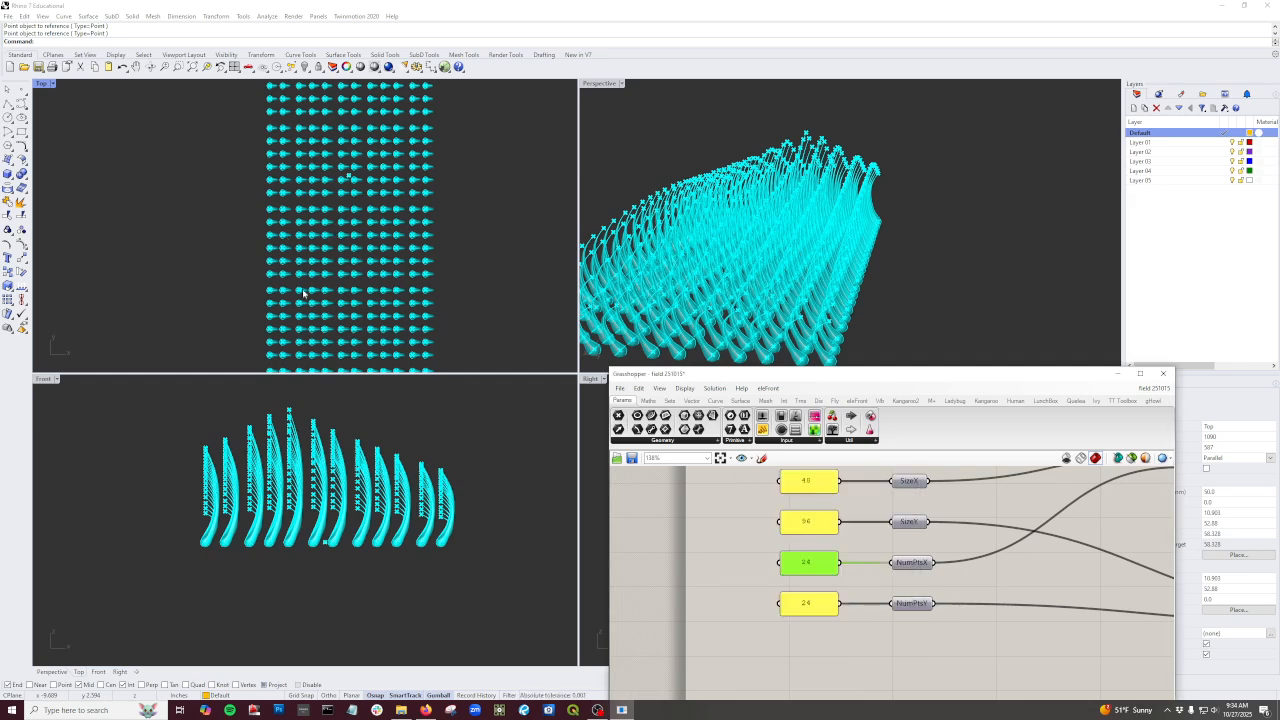
# Step: Set the panel feeding NumPtsY to 48
pyautogui.doubleClick(818, 605)
pyautogui.write('24')
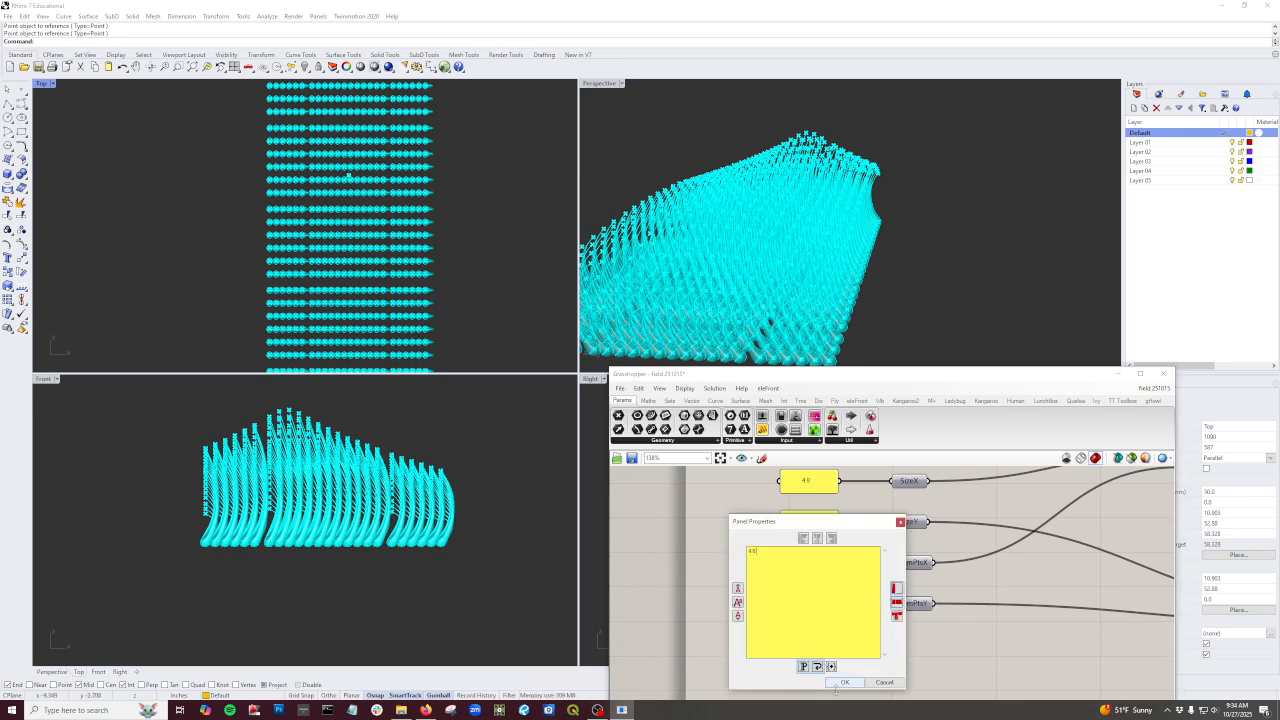
pyautogui.click(845, 682)
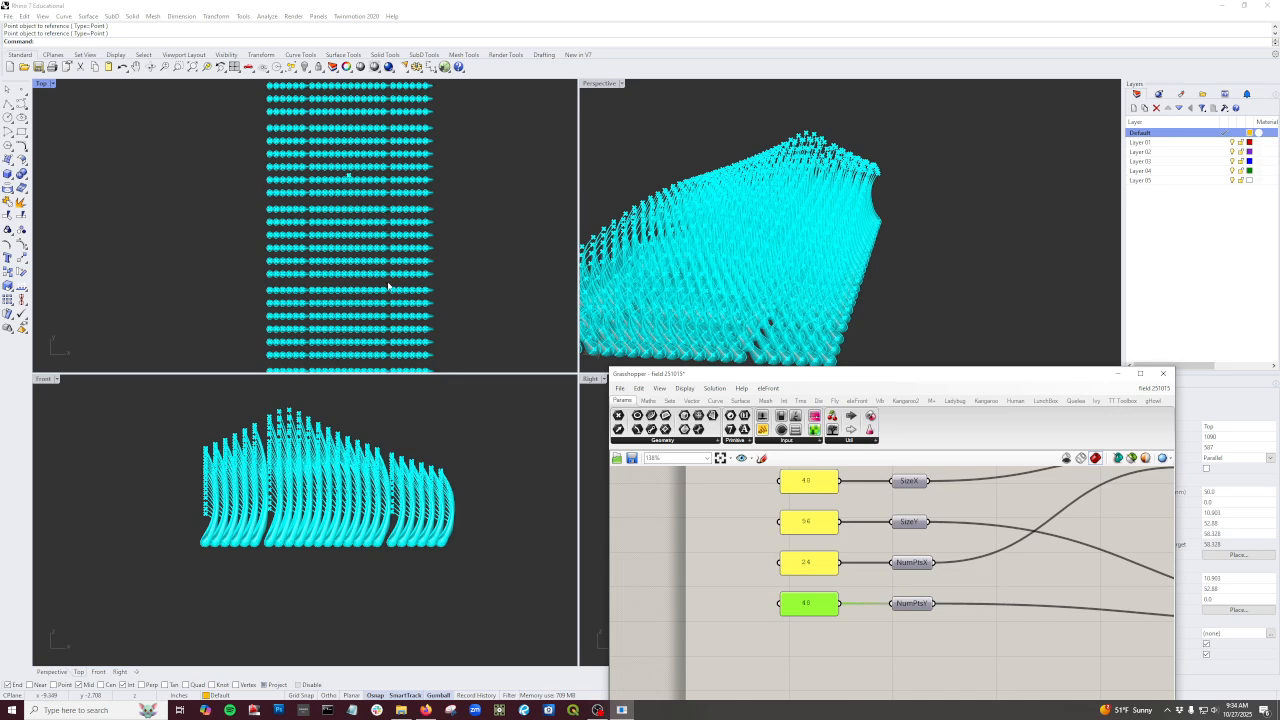
# Step: Hide the Grasshopper window to inspect the pipe field in the Perspective and Right viewports, and bring Grasshopper back
pyautogui.click(1163, 373)
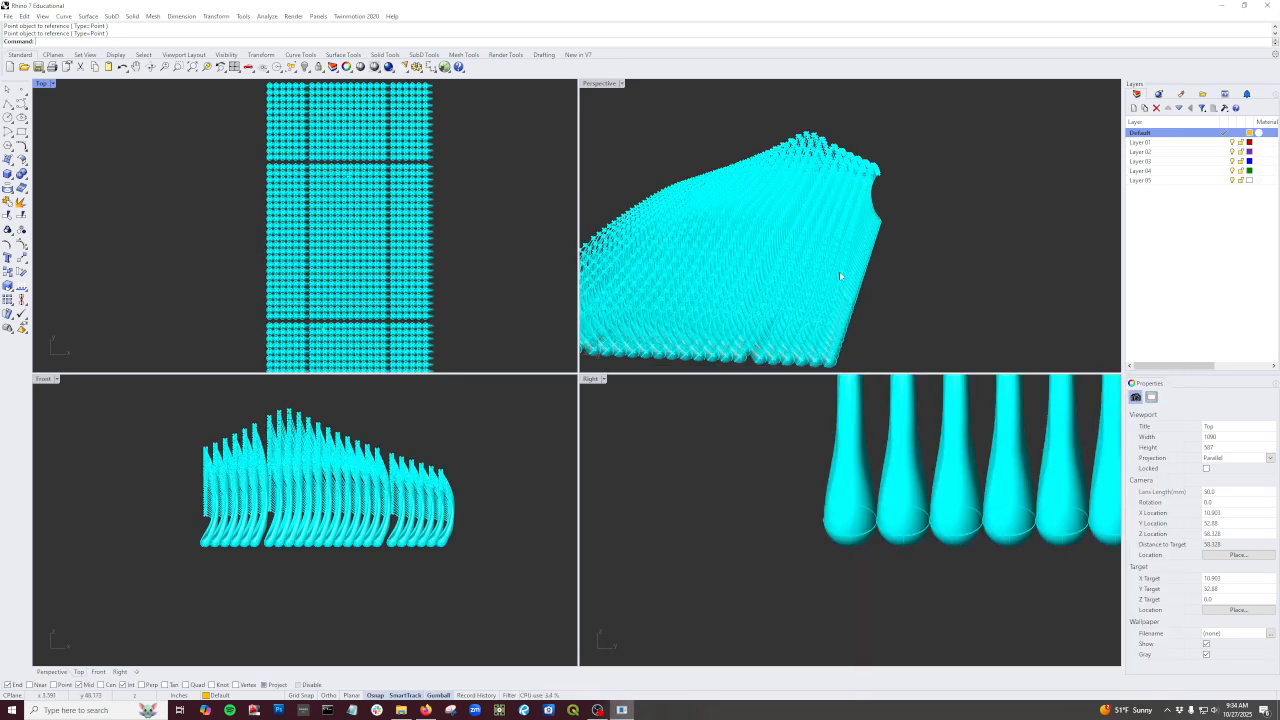
pyautogui.moveTo(839, 272); pyautogui.dragTo(800, 300, button='right')
pyautogui.moveTo(952, 521); pyautogui.dragTo(800, 527, button='right')
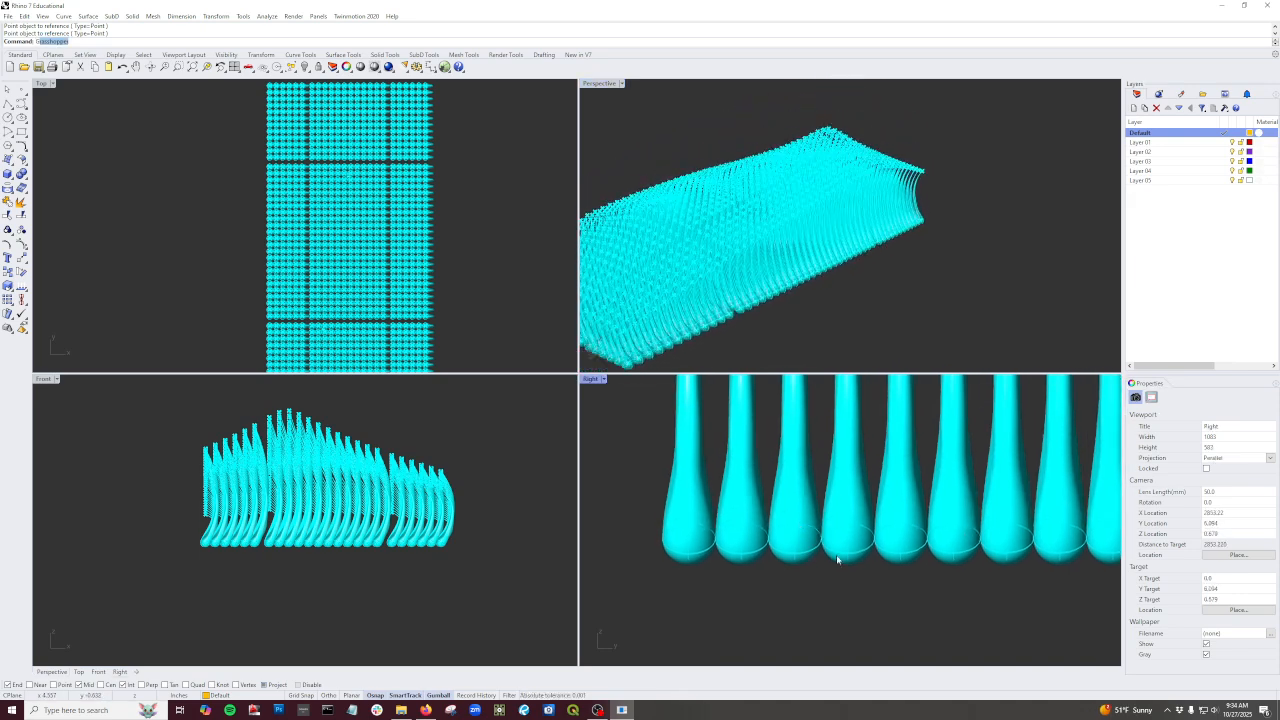
pyautogui.press('Return')
# Step: Examine the green group of Evaluate and Move components and the panels that control the middle points
pyautogui.scroll(-3, 862, 584)
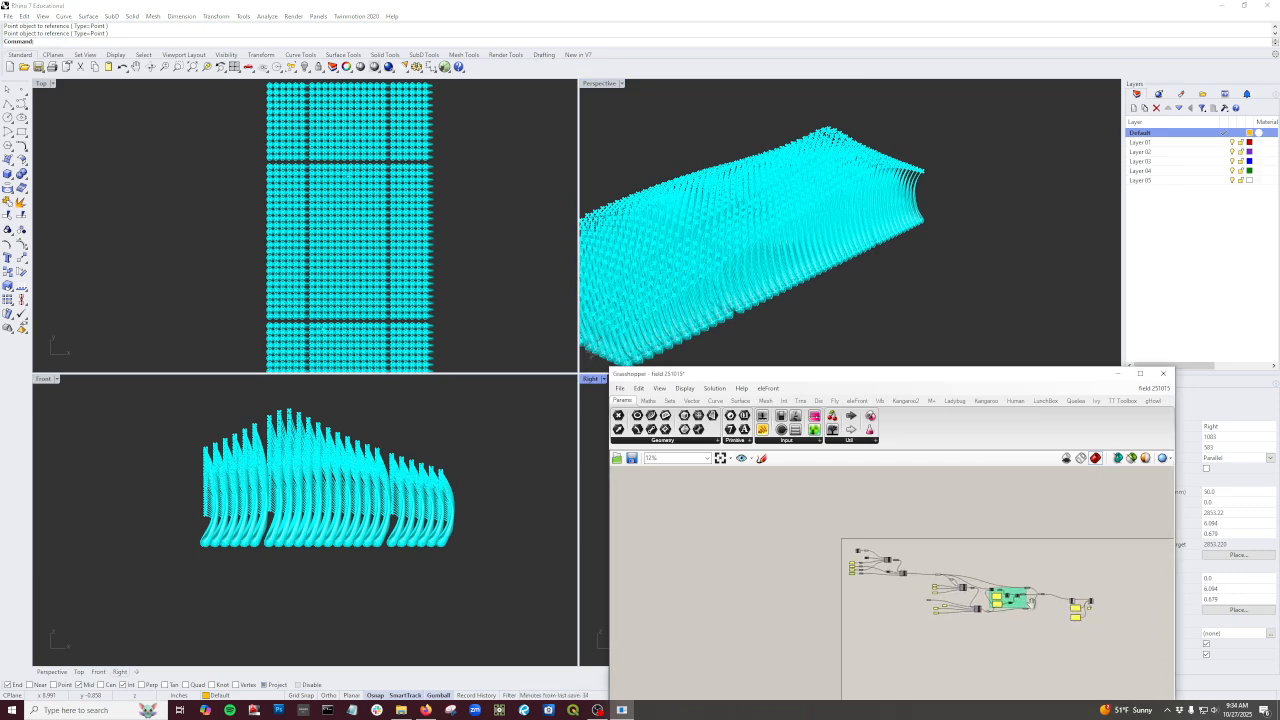
pyautogui.scroll(5, 1108, 640)
pyautogui.moveTo(955, 586); pyautogui.dragTo(958, 555)
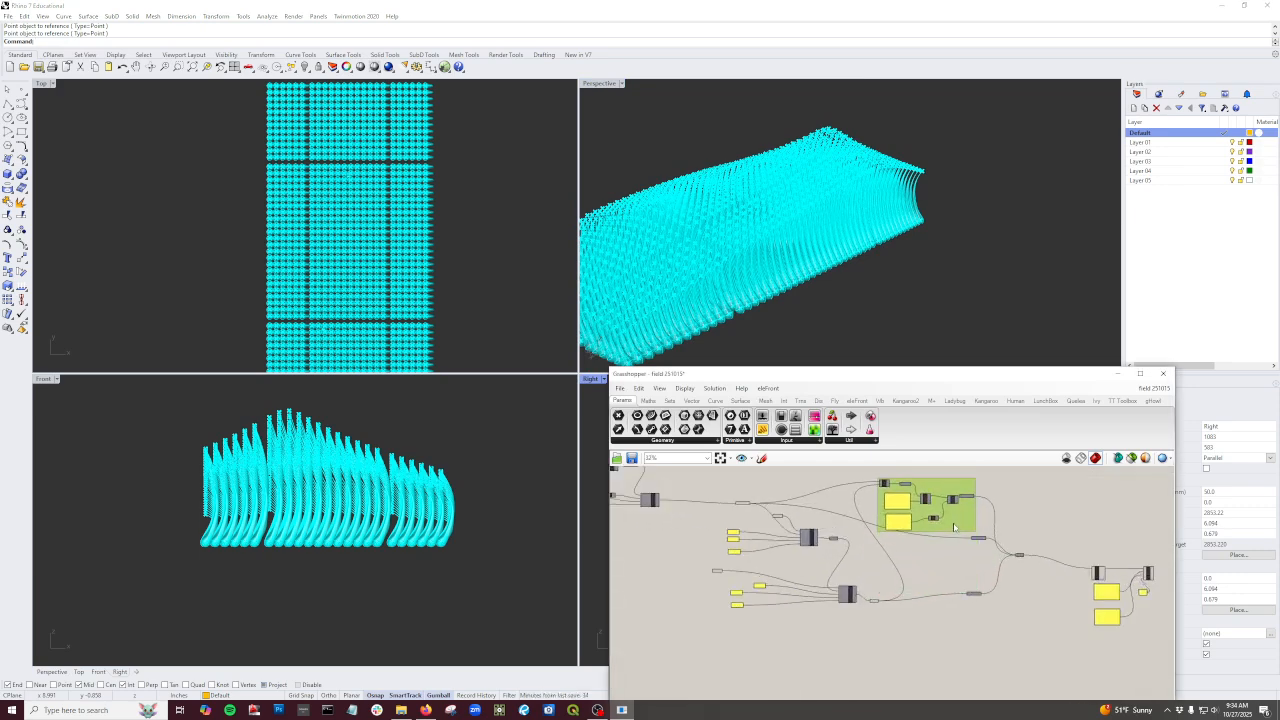
pyautogui.scroll(4, 959, 558)
pyautogui.scroll(1, 959, 558)
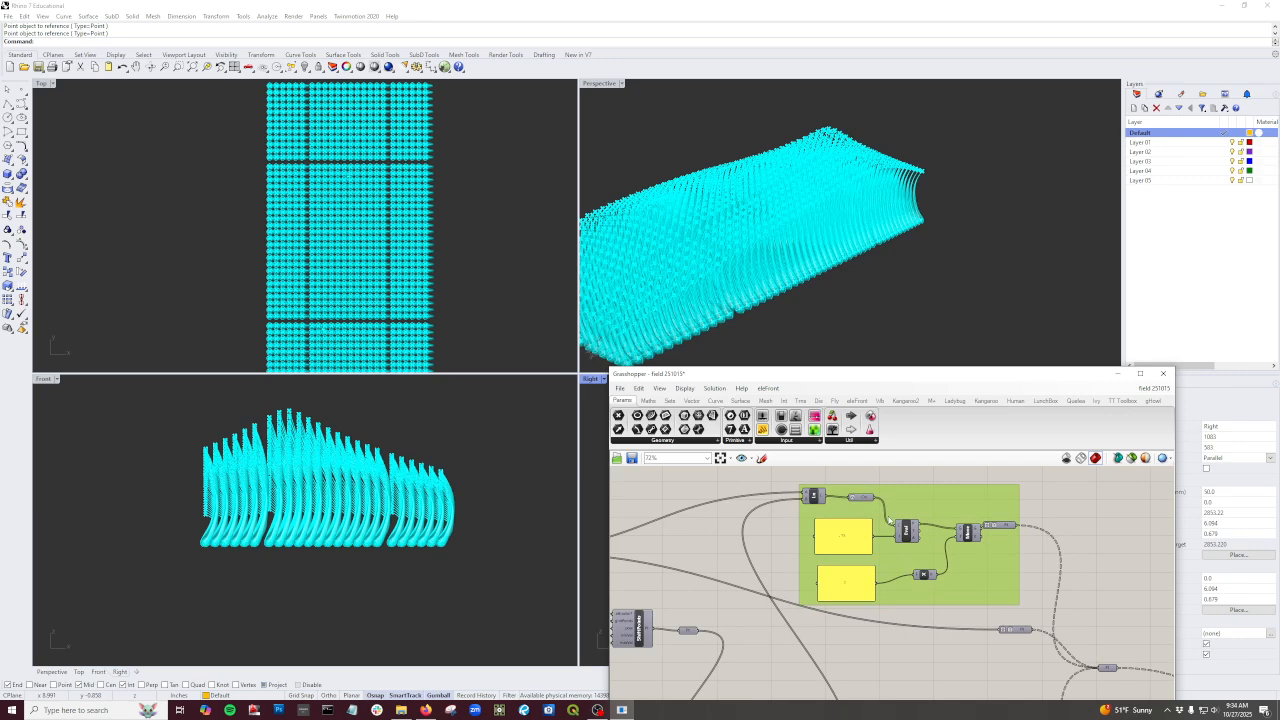
pyautogui.scroll(3, 910, 556)
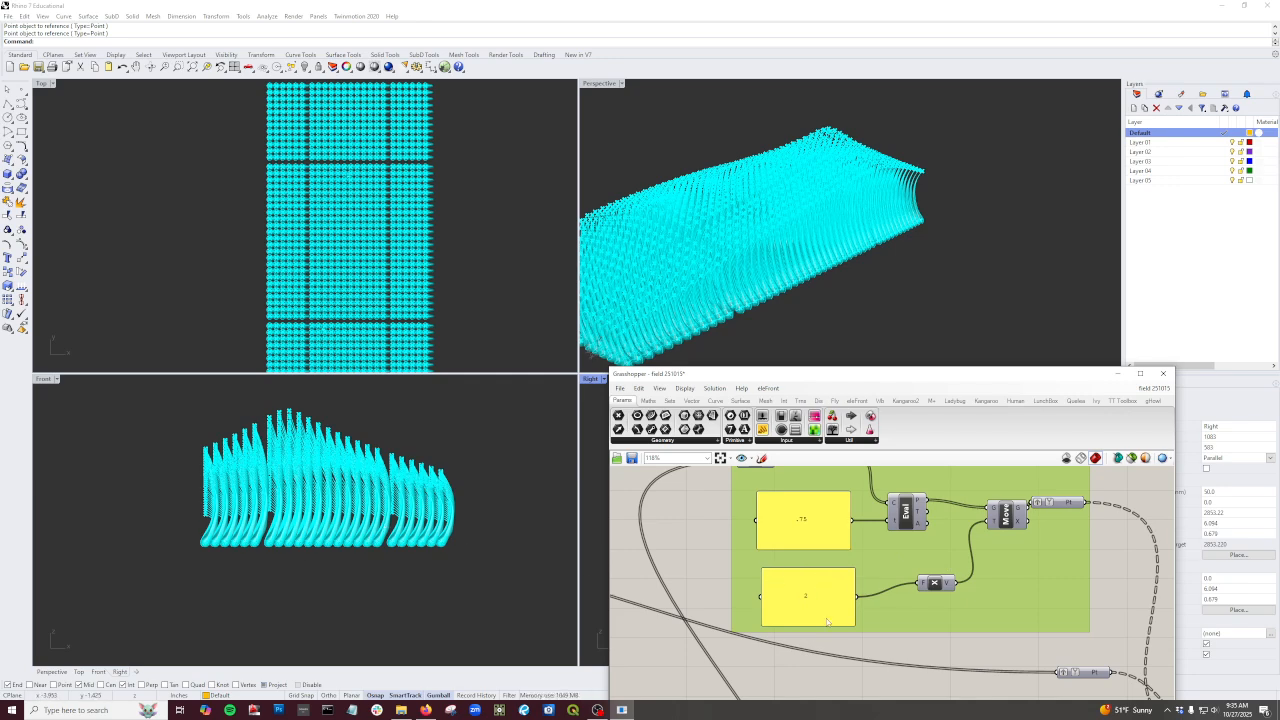
pyautogui.scroll(-6, 908, 588)
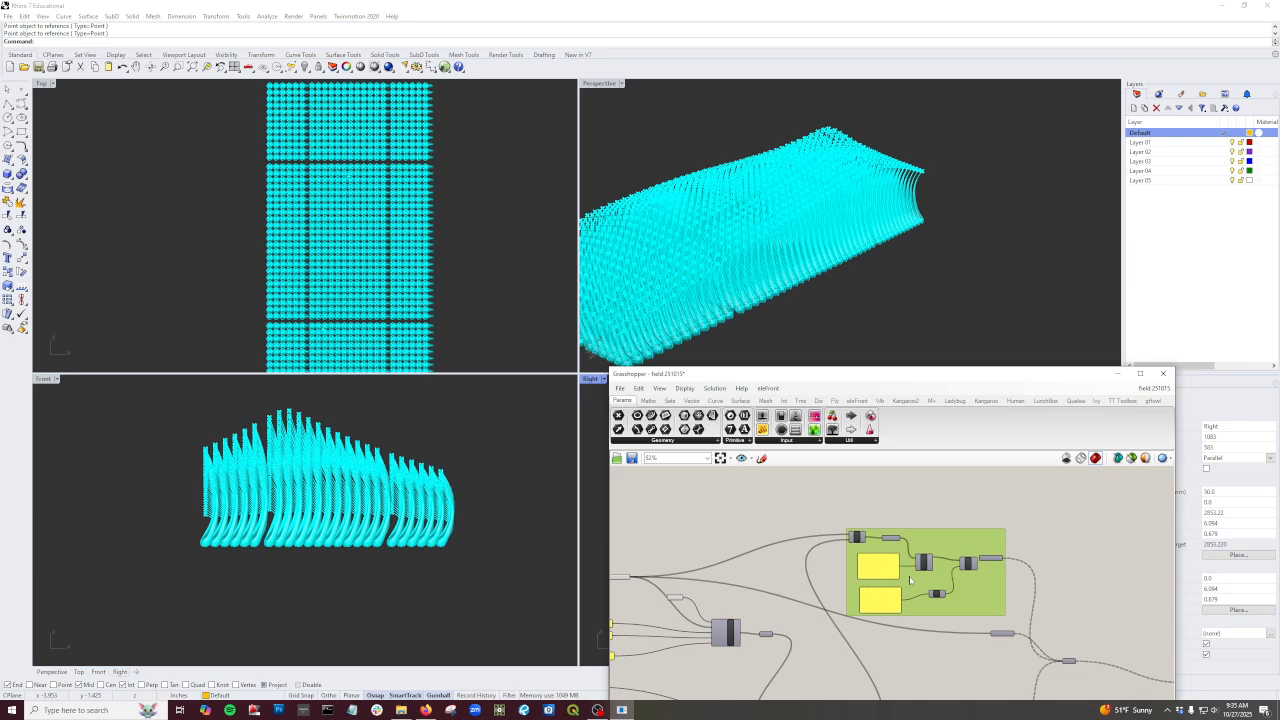
# Step: Open the first ShiftPoints cluster and examine its internal components
pyautogui.scroll(6, 812, 600)
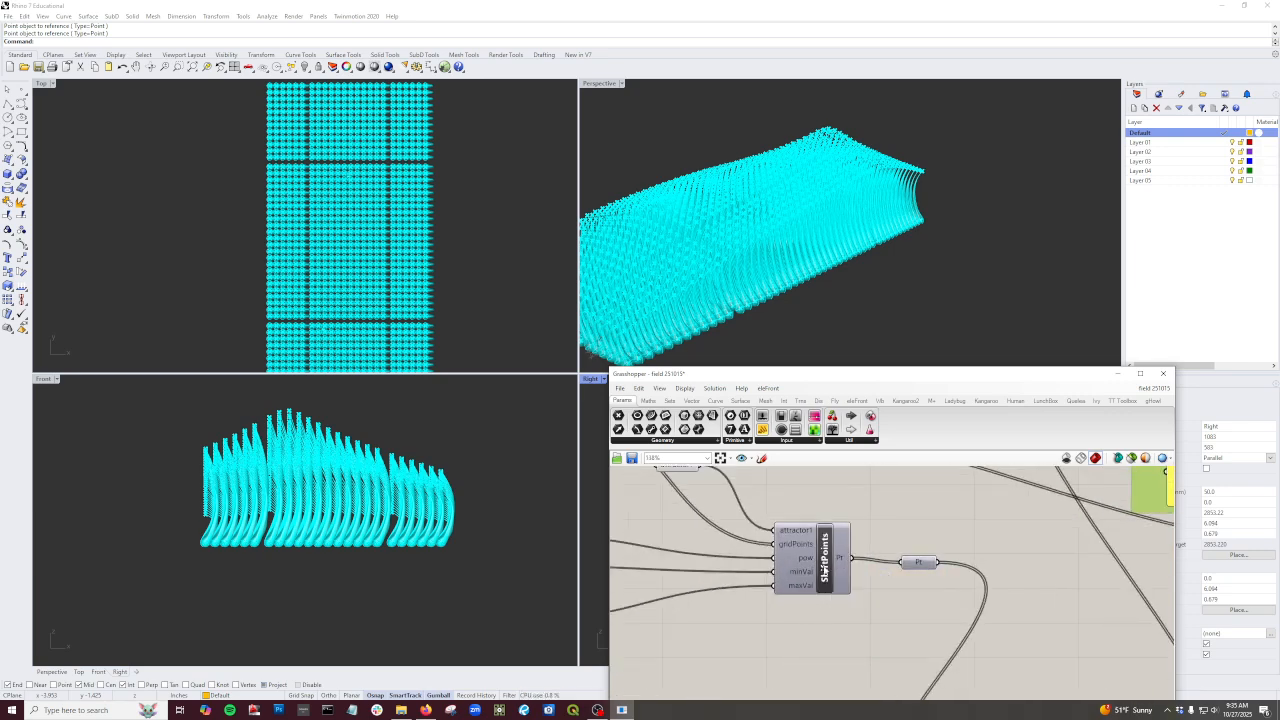
pyautogui.scroll(2, 820, 565)
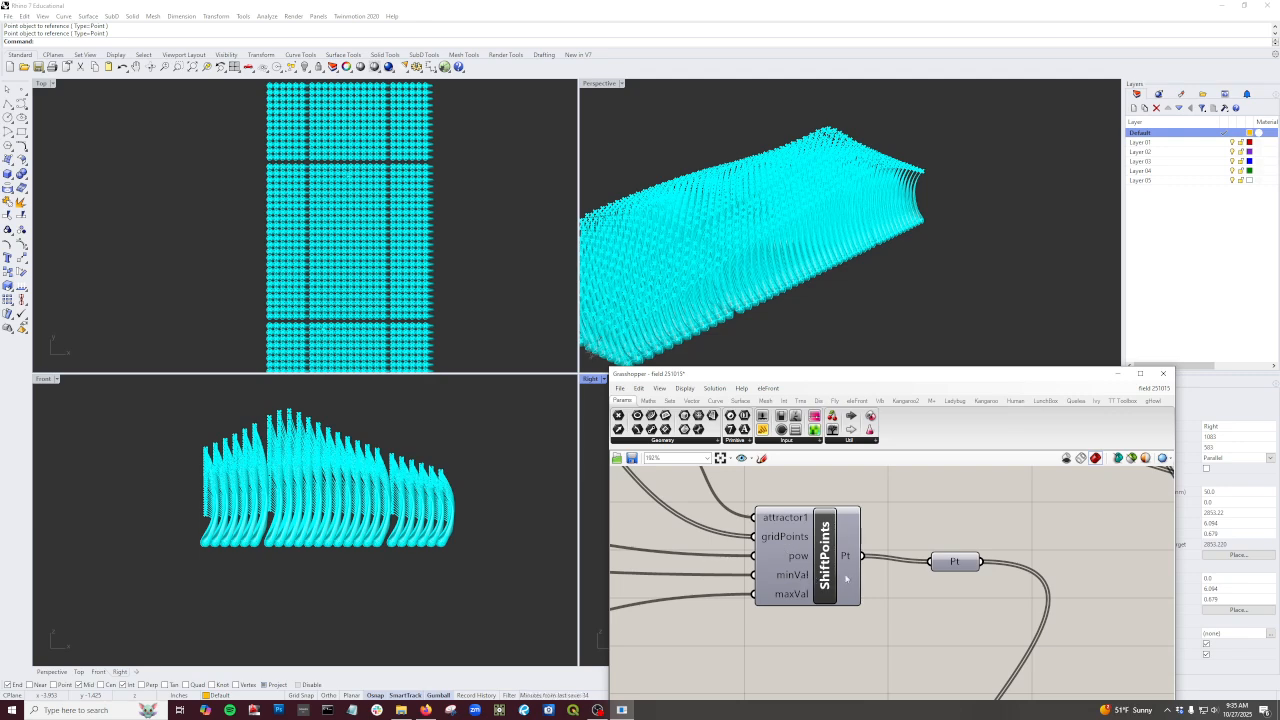
pyautogui.scroll(-5, 846, 578)
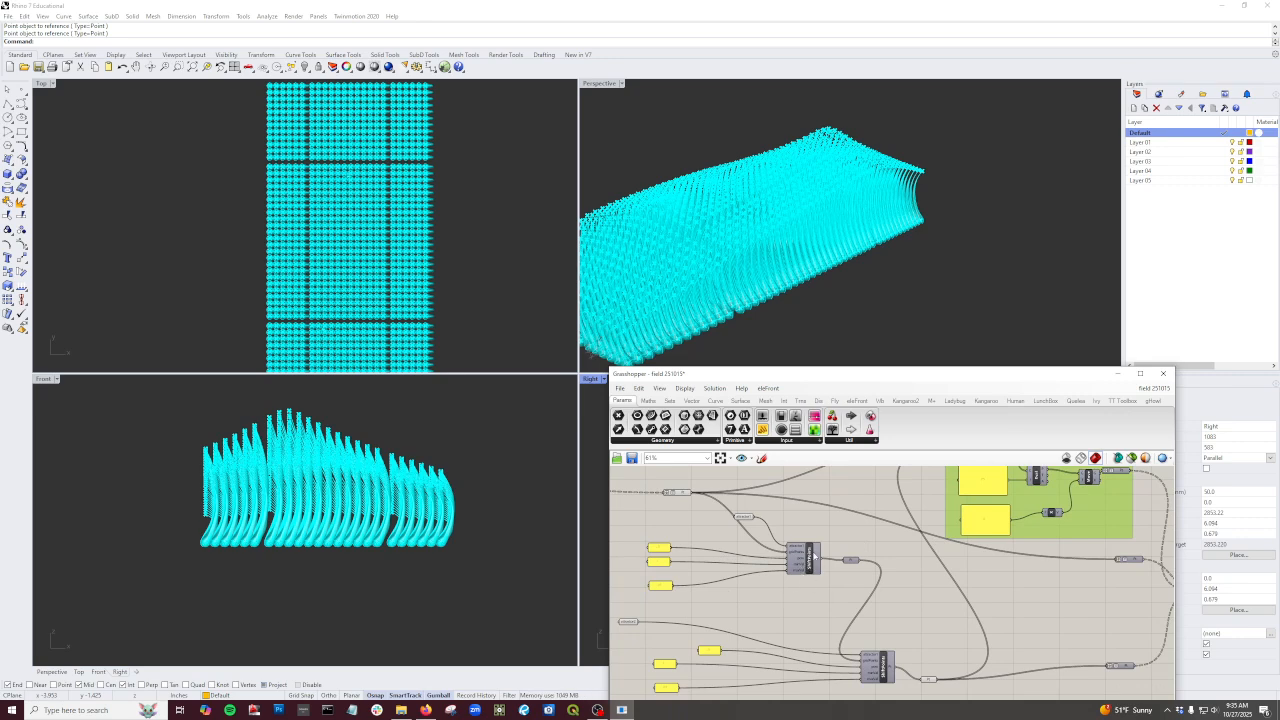
pyautogui.doubleClick(810, 557)
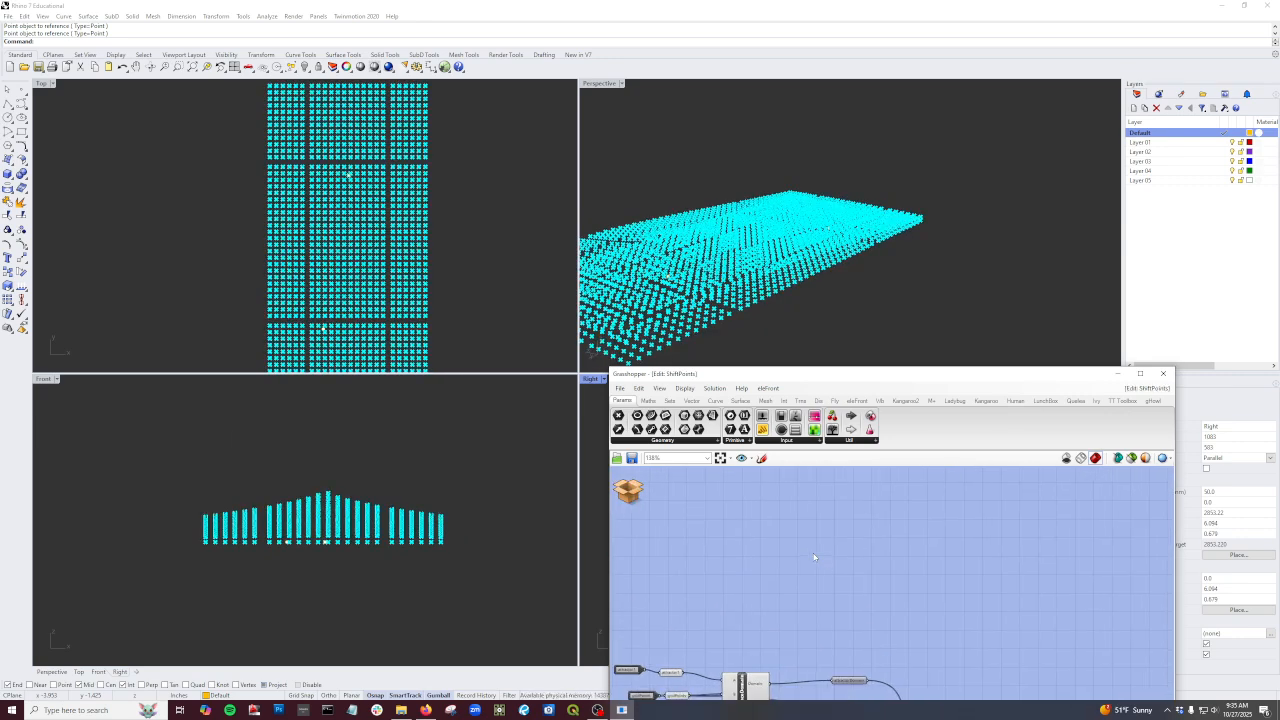
pyautogui.scroll(3, 944, 567)
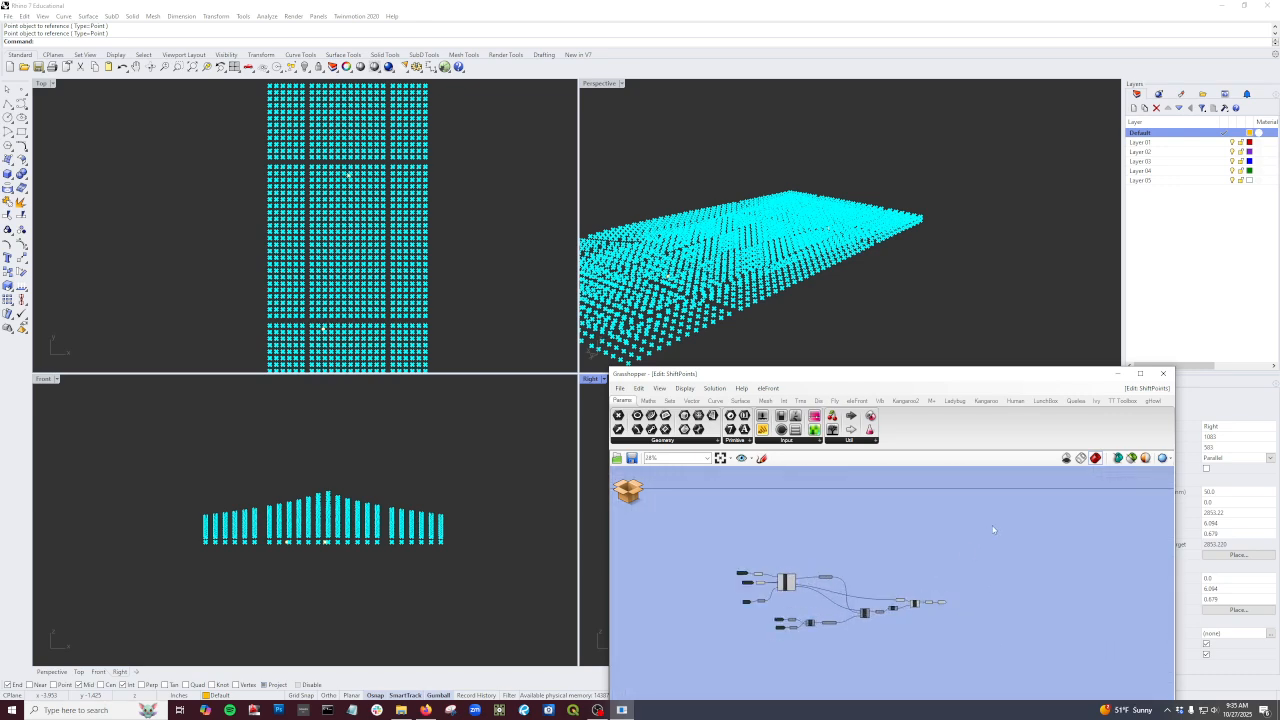
# Step: Copy all components inside the ShiftPoints cluster, leave the cluster, and paste them into the main definition below the existing components
pyautogui.moveTo(993, 529); pyautogui.dragTo(724, 660)
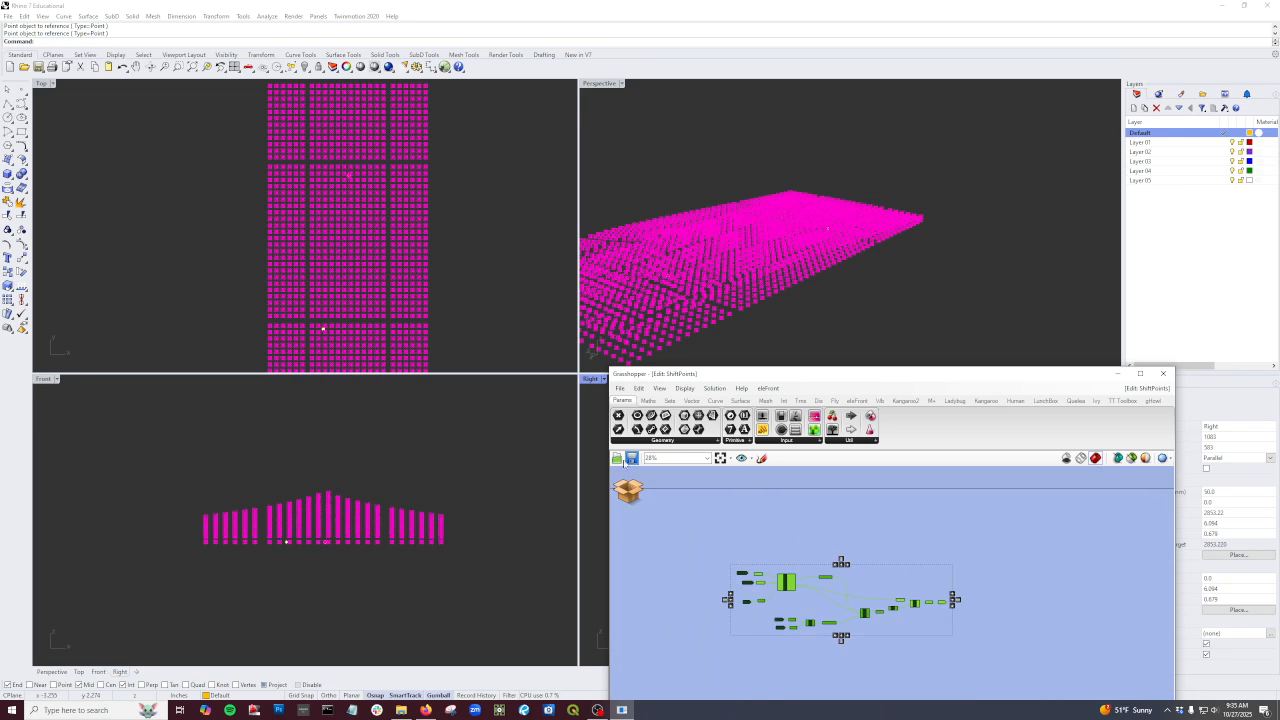
pyautogui.click(631, 458)
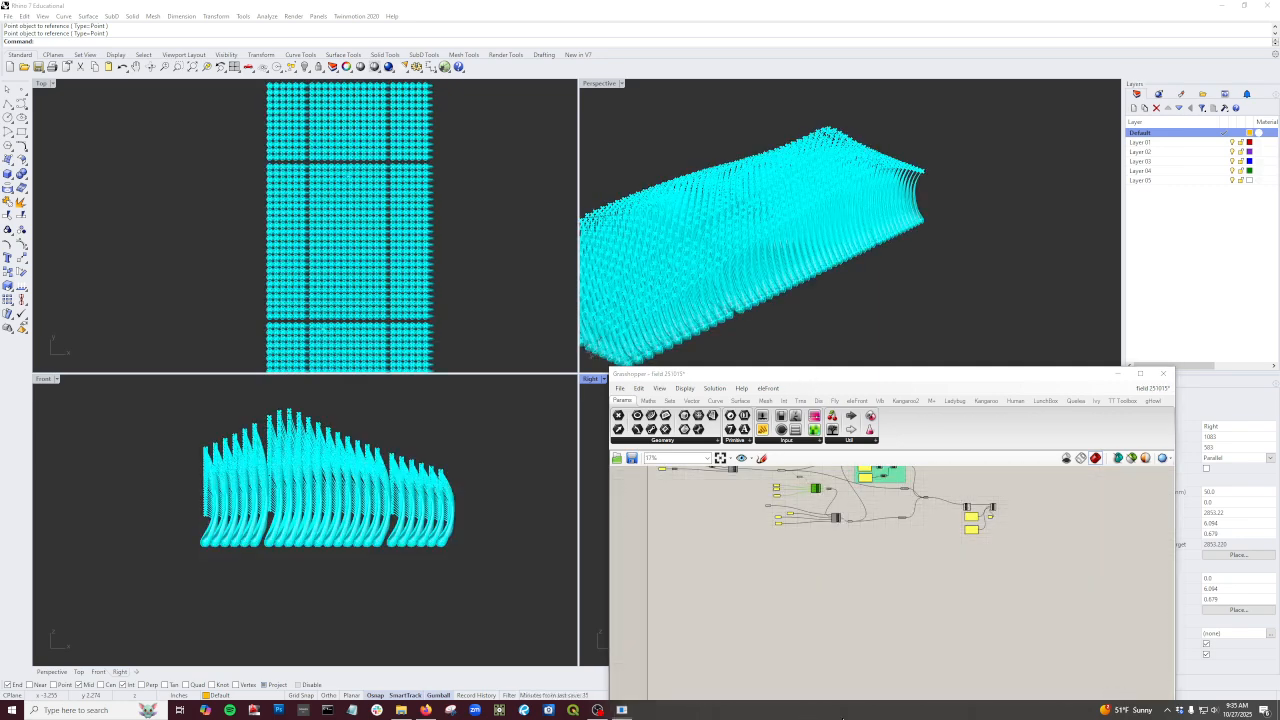
pyautogui.rightClick(824, 717)
pyautogui.click(752, 607)
pyautogui.scroll(3, 875, 560)
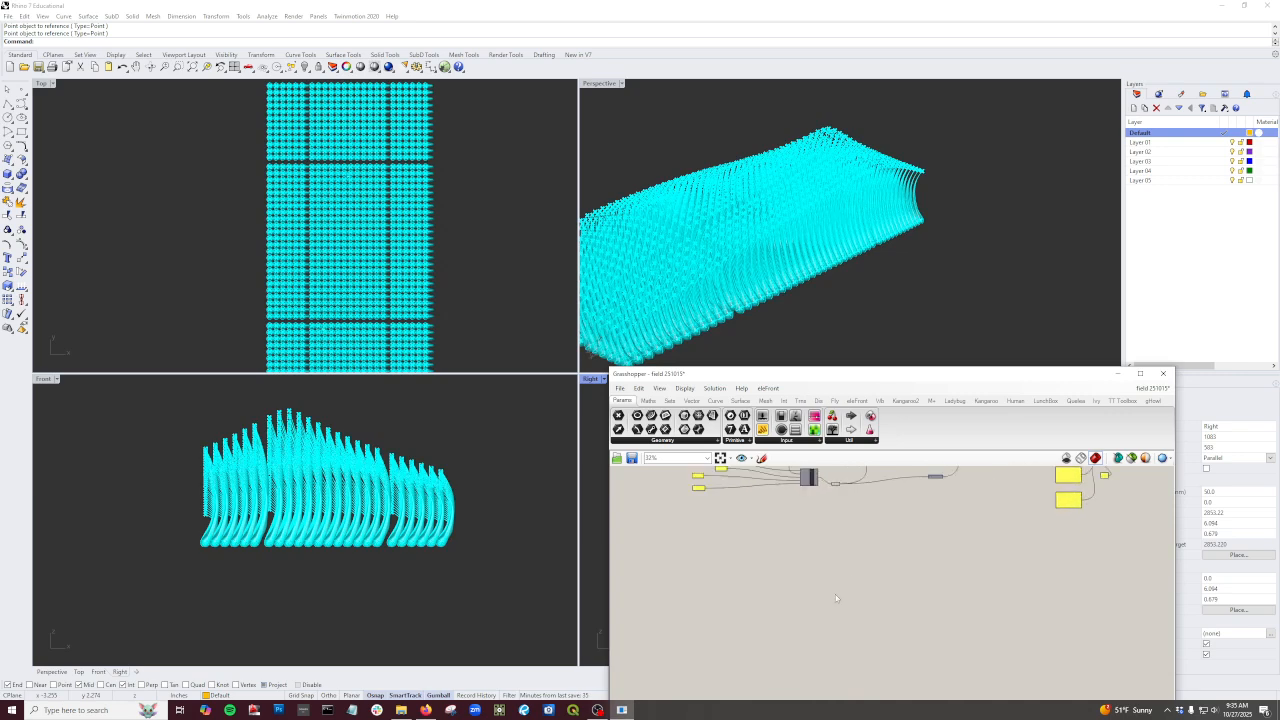
pyautogui.scroll(-3, 805, 600)
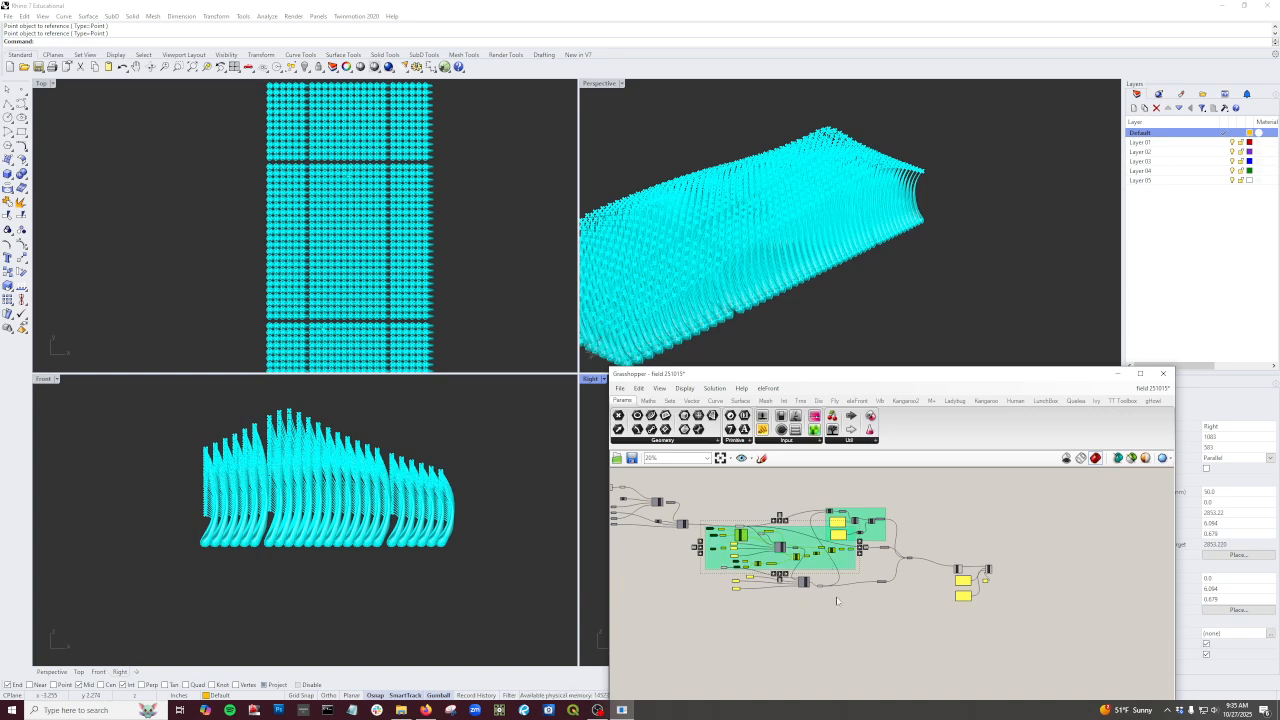
pyautogui.moveTo(830, 560); pyautogui.dragTo(894, 656)
# Step: Remove the green group around the pasted ShiftPoints components while keeping the components
pyautogui.scroll(1, 864, 670)
pyautogui.scroll(1, 864, 670)
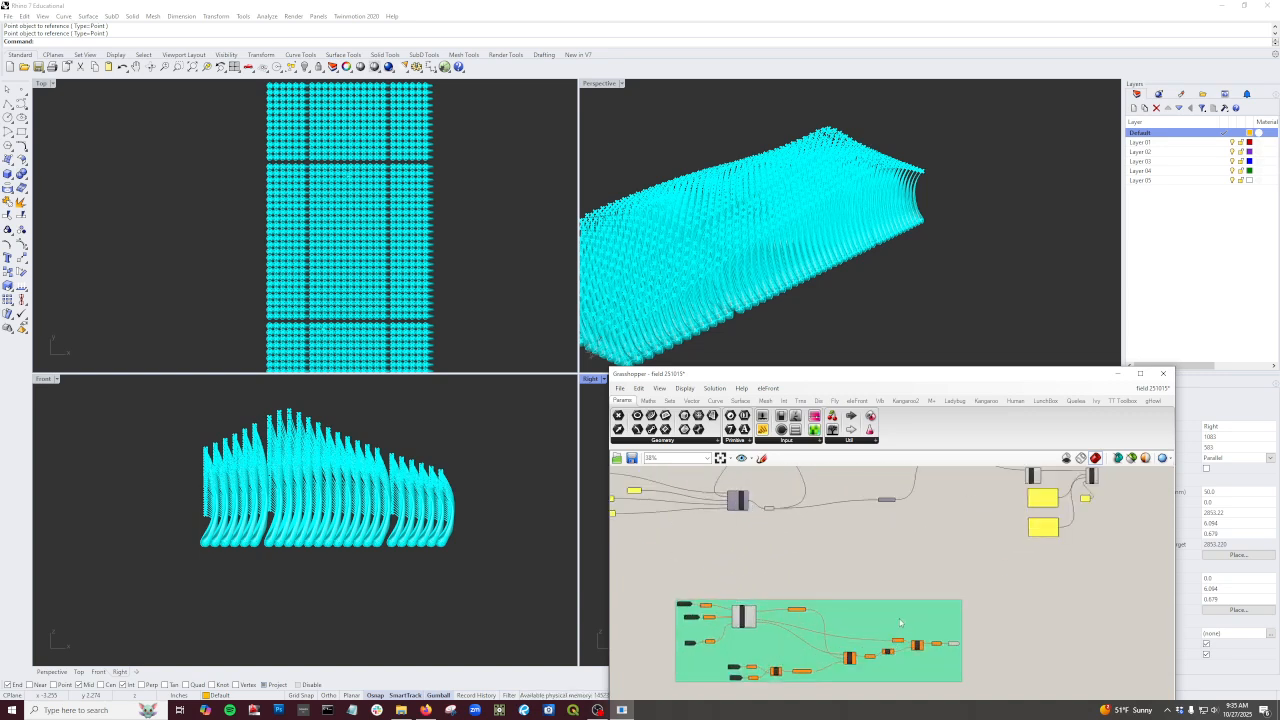
pyautogui.press('Delete')
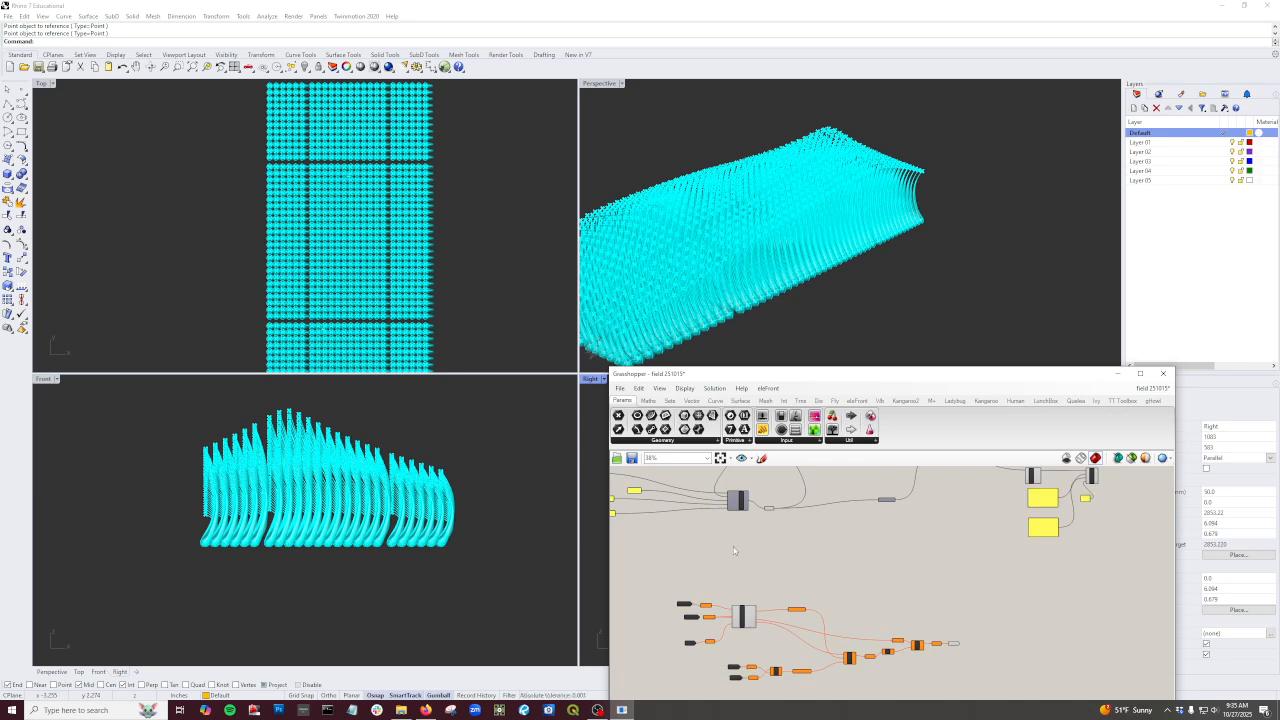
# Step: Examine the unpacked ShiftPoints components, the two clusters, and the green Evaluate and Move group with its wires to the pipe components
pyautogui.moveTo(793, 572); pyautogui.dragTo(874, 554, button='right')
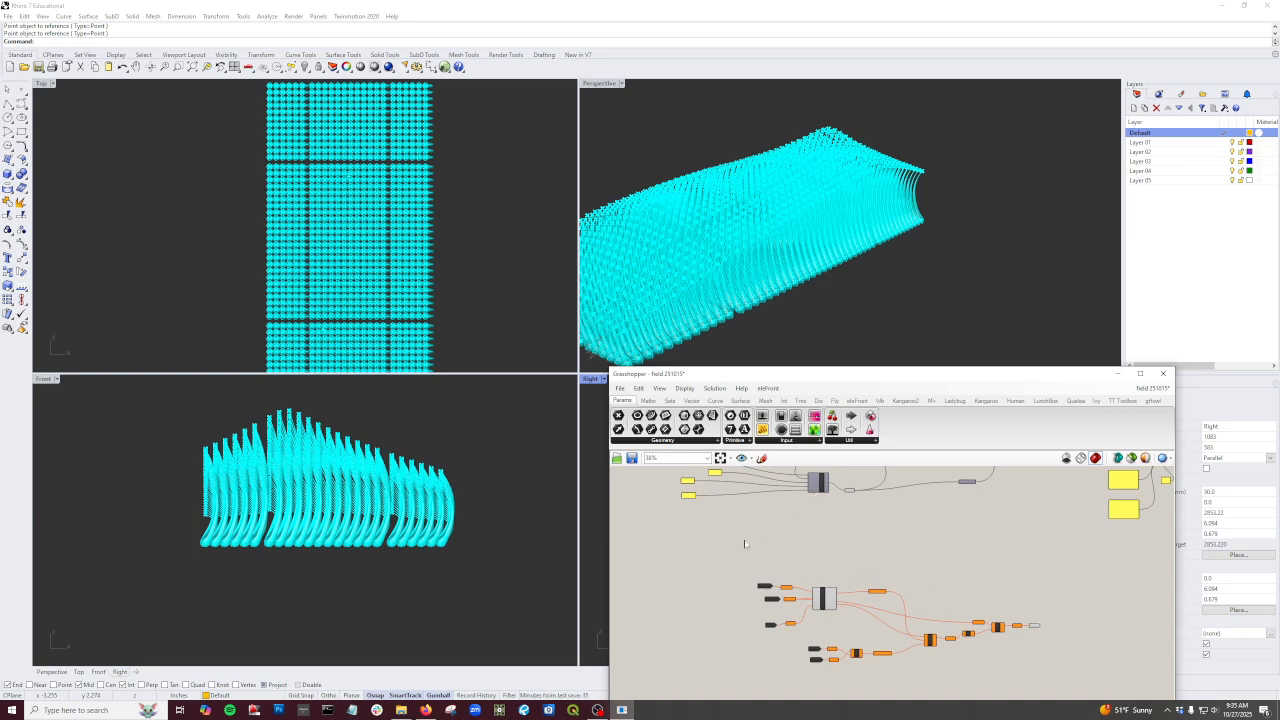
pyautogui.moveTo(745, 544); pyautogui.dragTo(915, 580, button='right')
pyautogui.scroll(-3, 919, 576)
pyautogui.moveTo(1042, 600); pyautogui.dragTo(1077, 630, button='right')
pyautogui.moveTo(756, 535); pyautogui.dragTo(792, 596, button='right')
pyautogui.moveTo(968, 621); pyautogui.dragTo(811, 525, button='right')
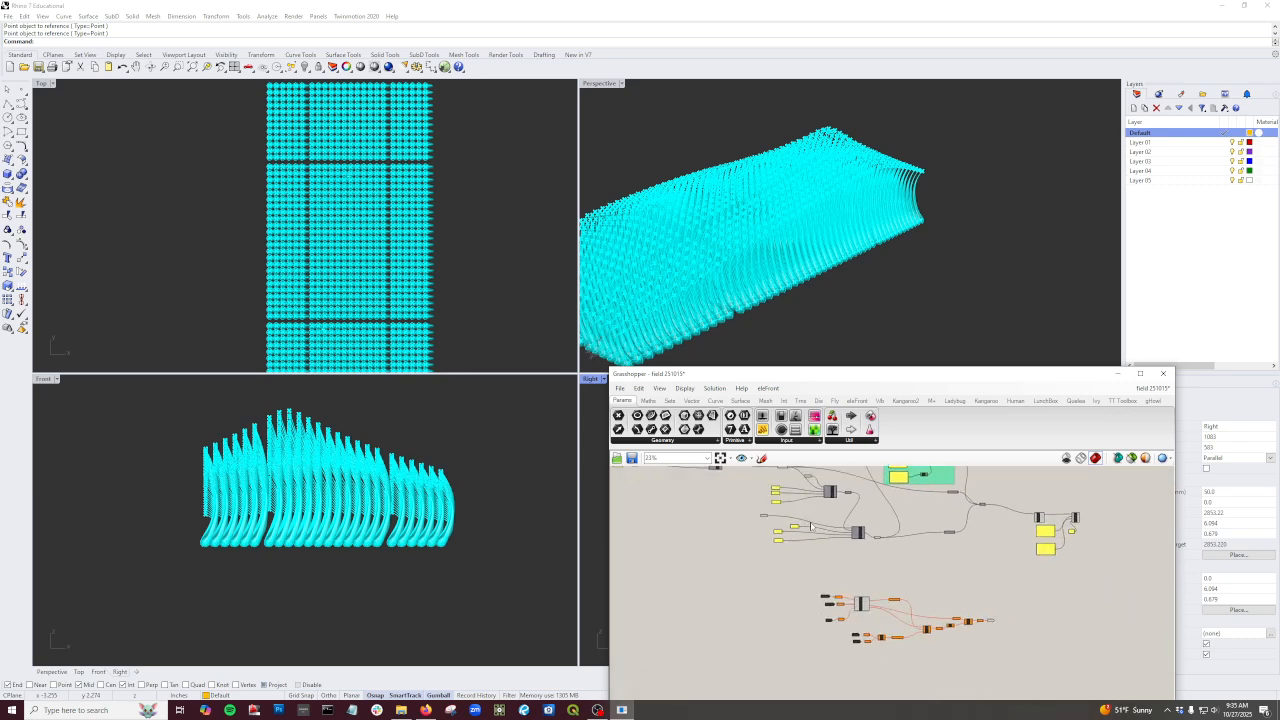
pyautogui.scroll(5, 885, 545)
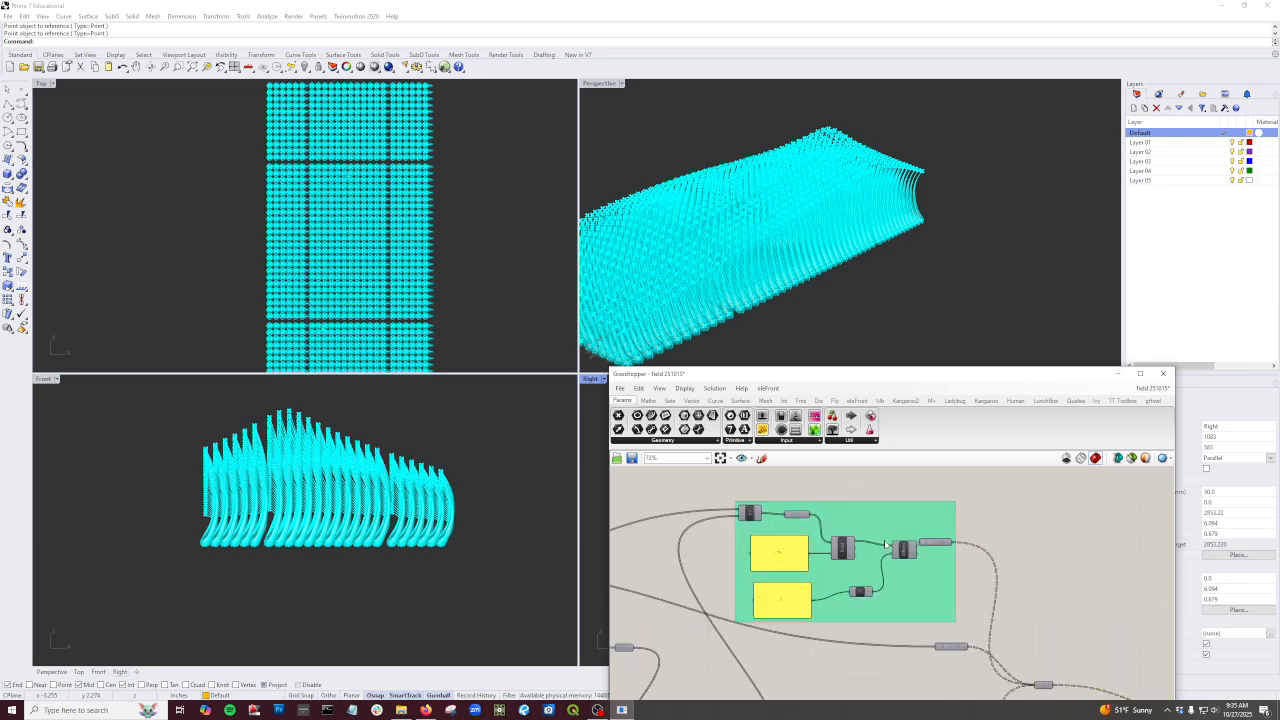
pyautogui.scroll(2, 885, 545)
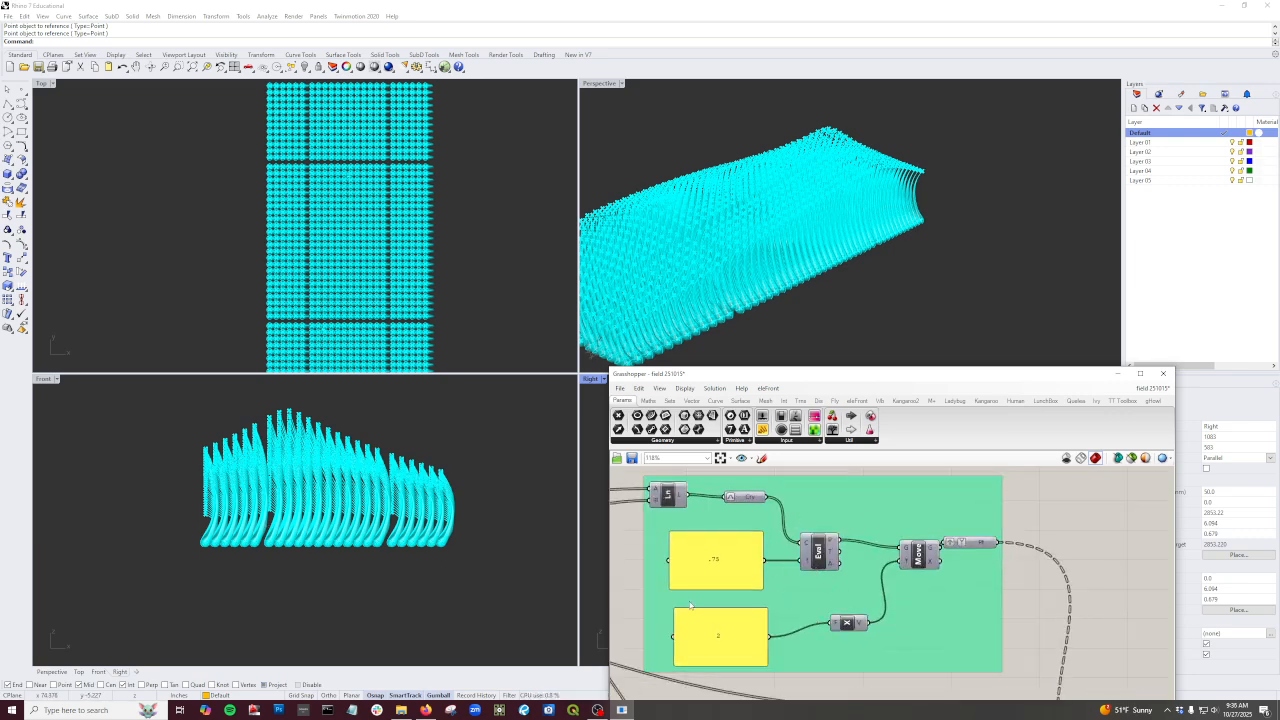
pyautogui.scroll(-2, 838, 593)
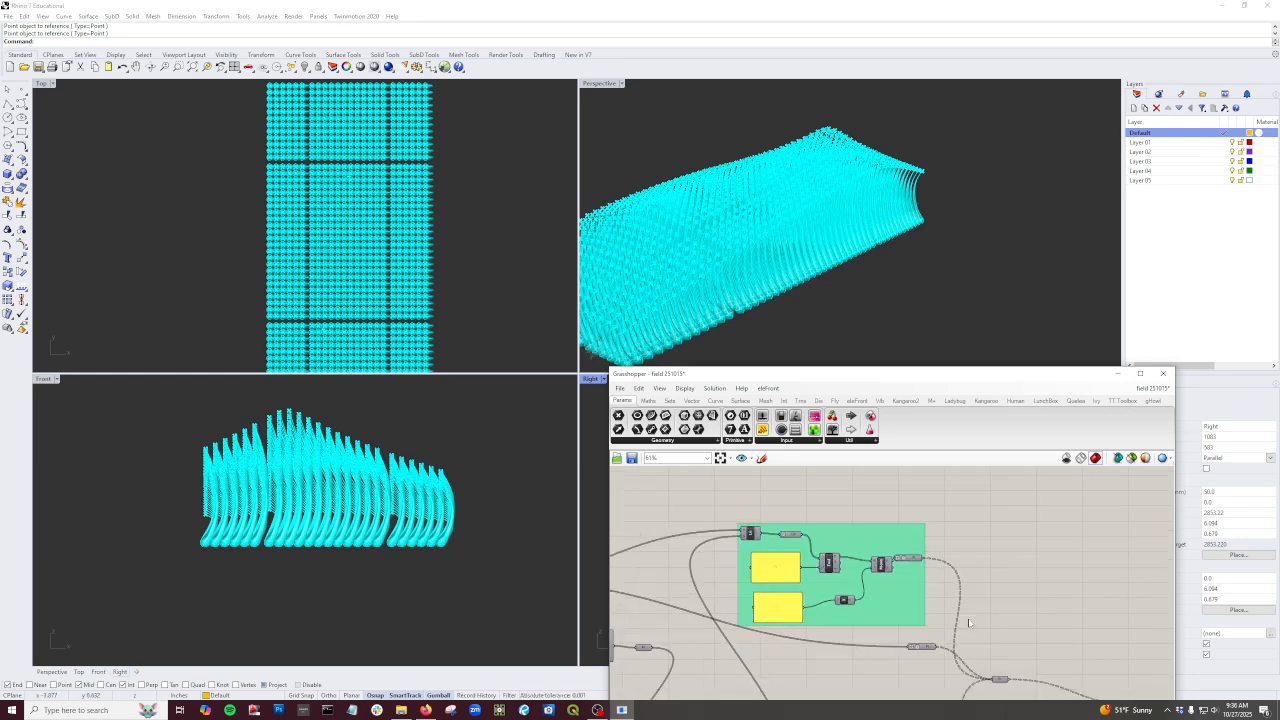
pyautogui.scroll(-1, 829, 538)
pyautogui.scroll(-2, 829, 538)
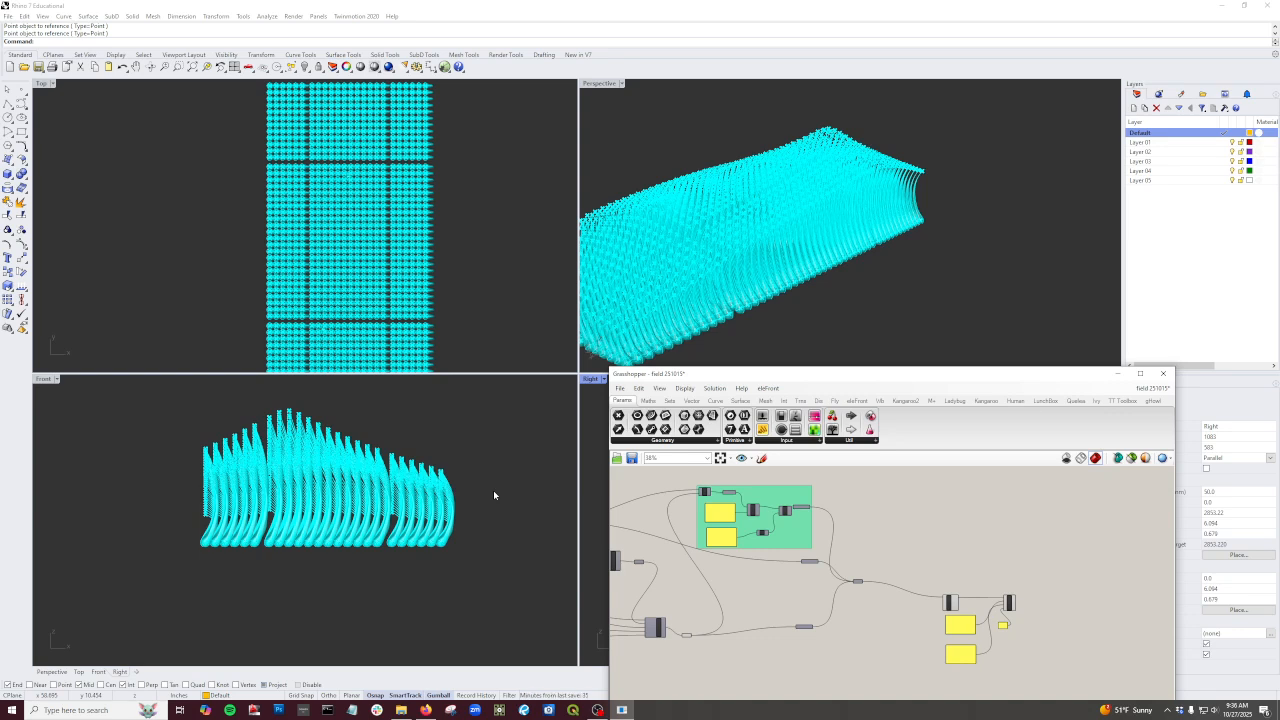
# Step: Add a Brep parameter beside the VPipe component and connect the VPipe P output to it
pyautogui.scroll(3, 1049, 643)
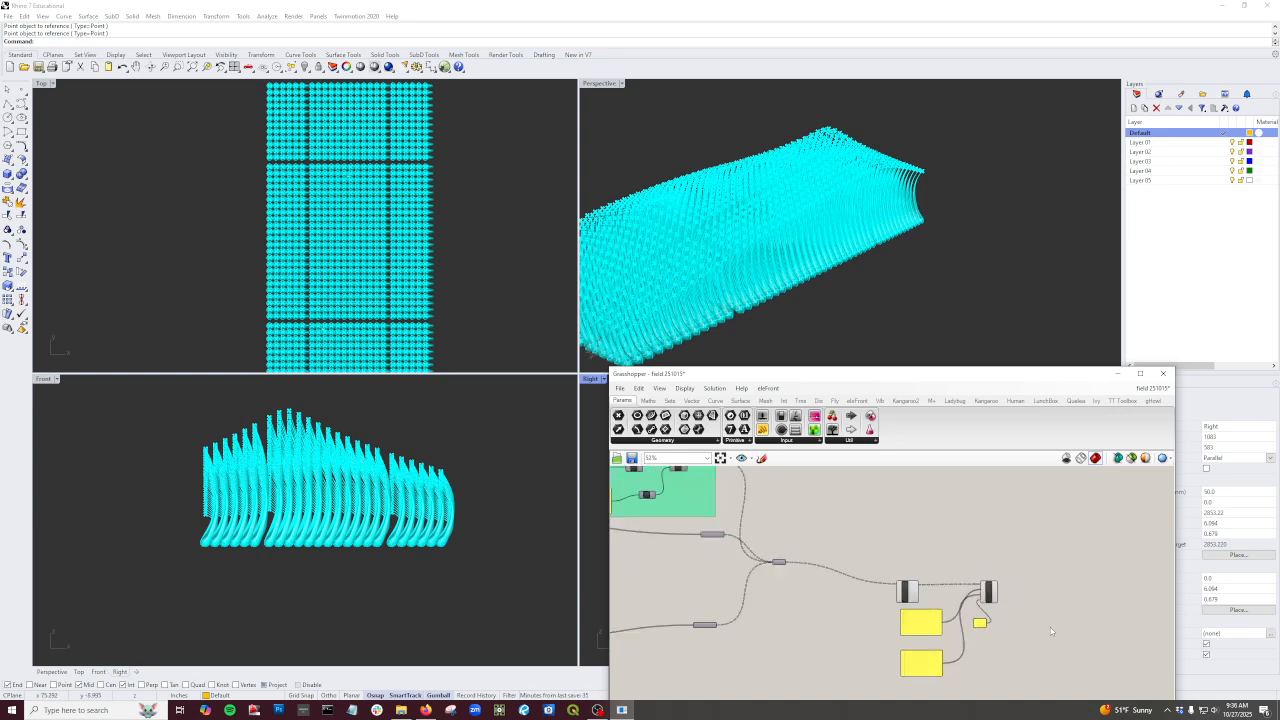
pyautogui.click(710, 444)
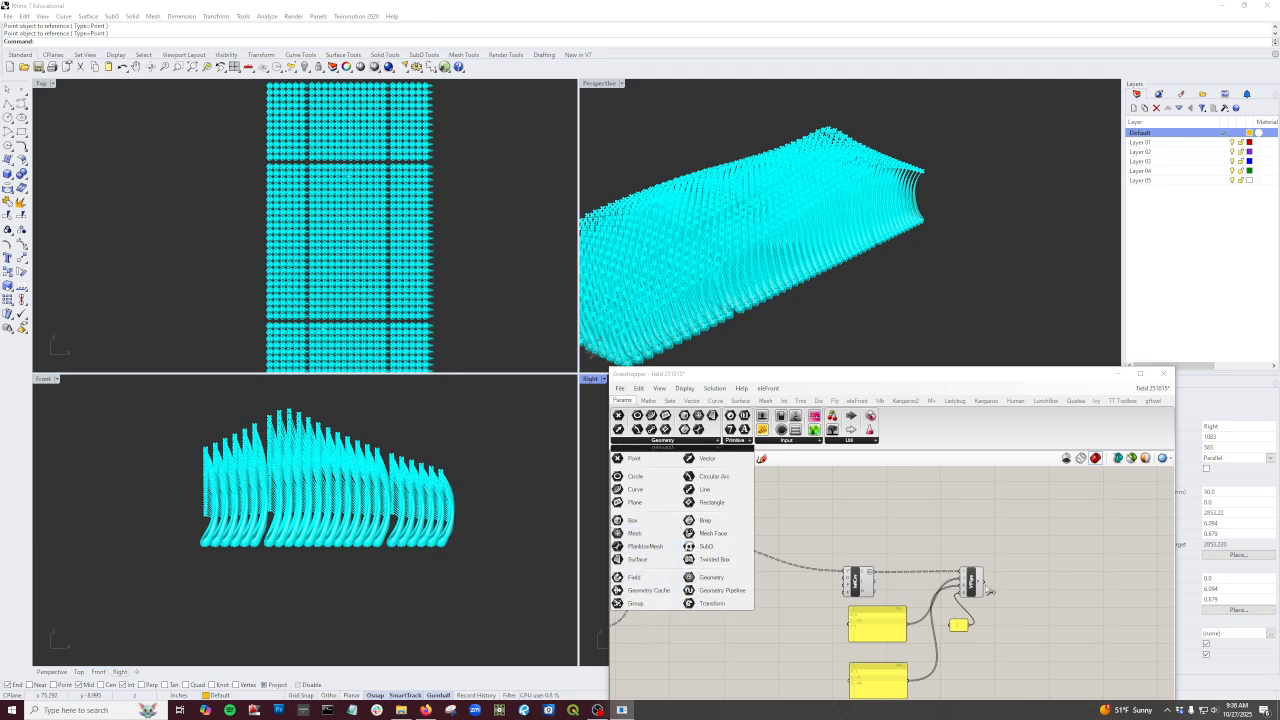
pyautogui.click(704, 522)
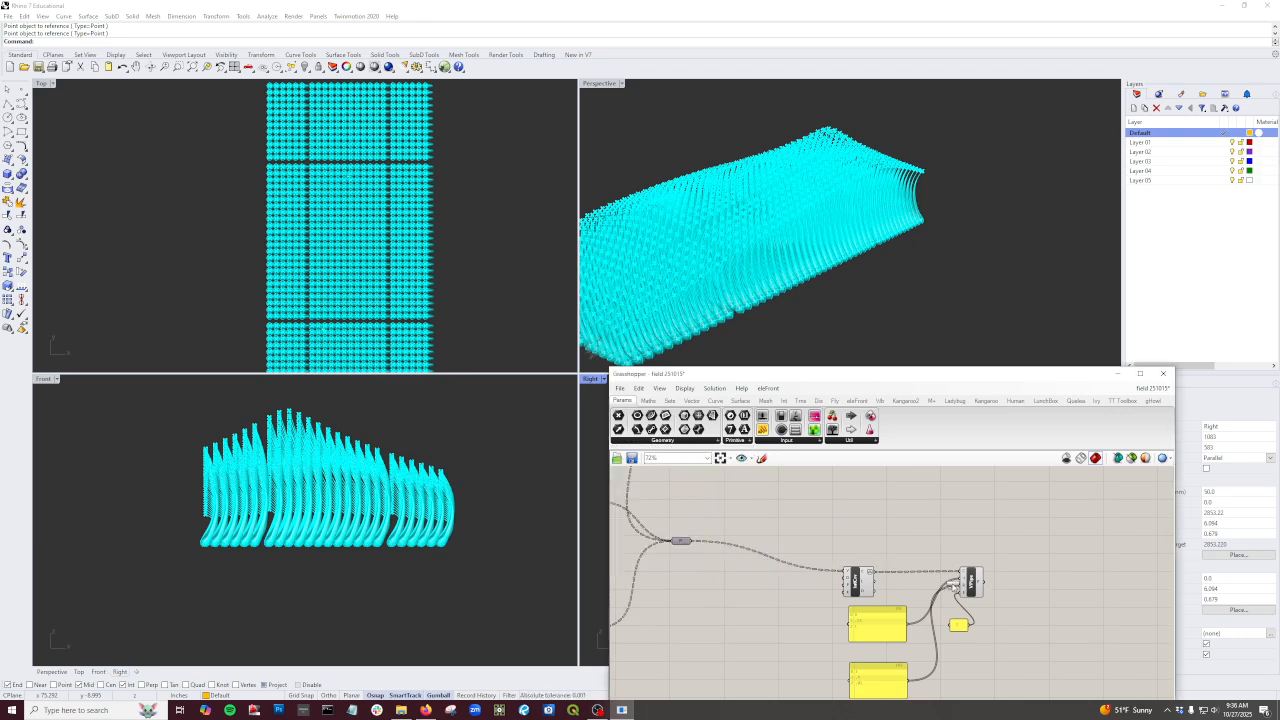
pyautogui.scroll(5, 1040, 588)
pyautogui.click(1012, 582)
pyautogui.moveTo(932, 573); pyautogui.dragTo(1008, 580)
pyautogui.moveTo(1020, 580); pyautogui.dragTo(878, 566, button='right')
pyautogui.click(876, 565)
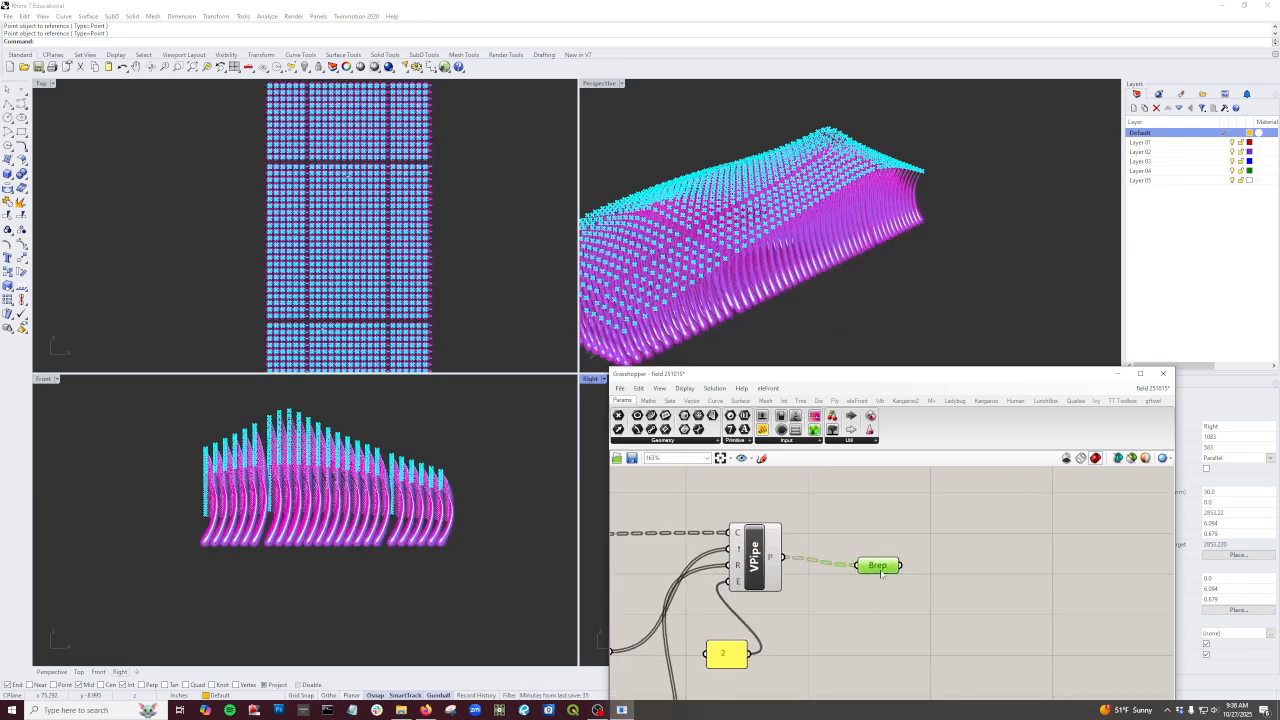
# Step: Flatten the Brep parameter and bake its pipes into the Rhino model
pyautogui.rightClick(879, 566)
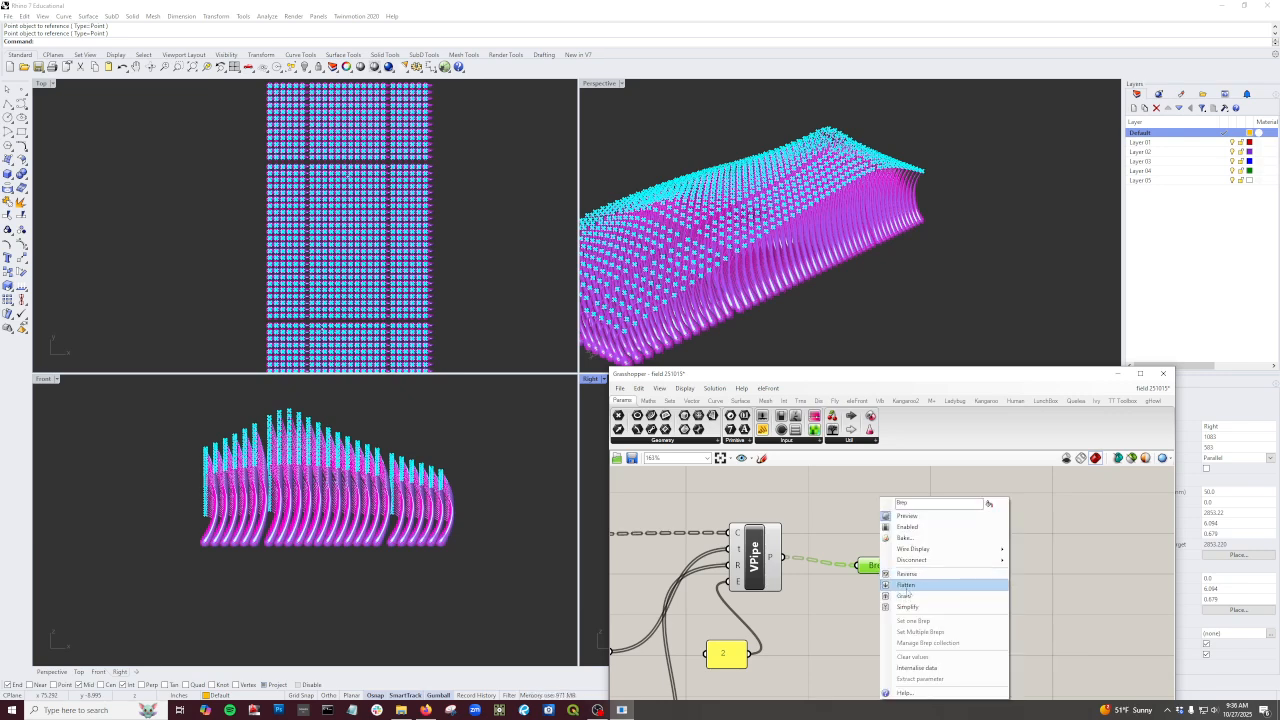
pyautogui.click(904, 597)
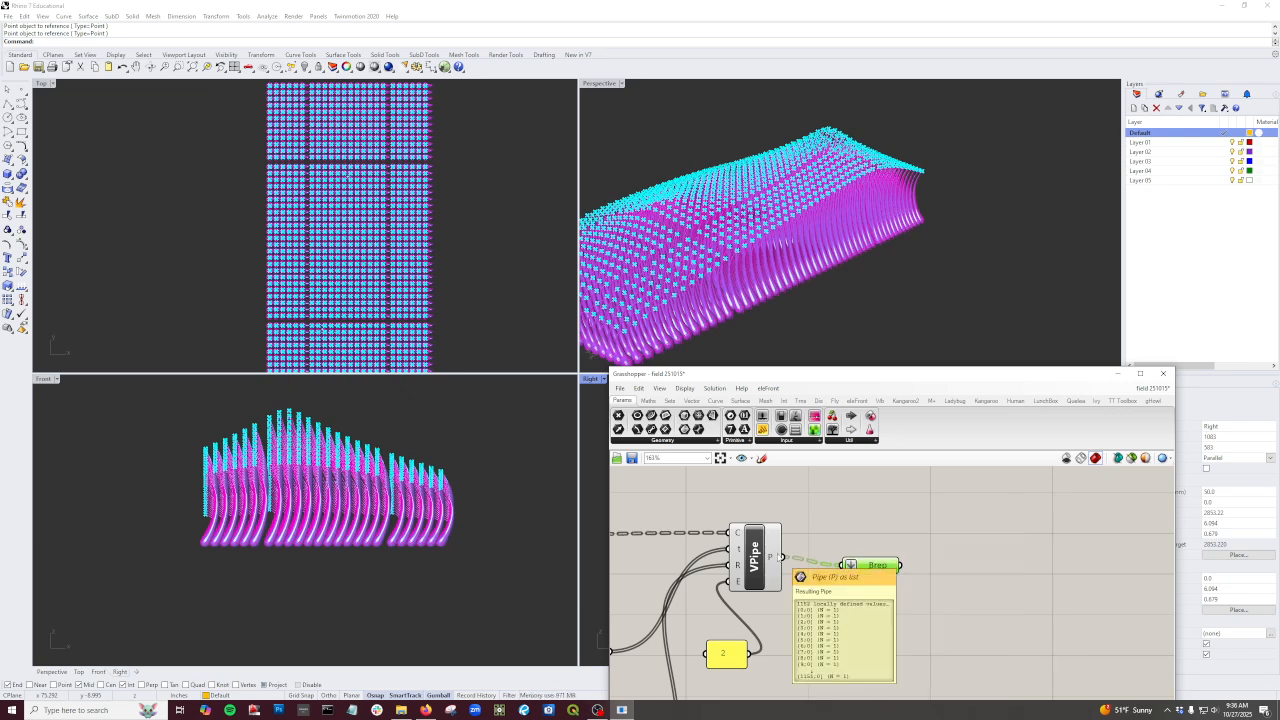
pyautogui.moveTo(877, 570)
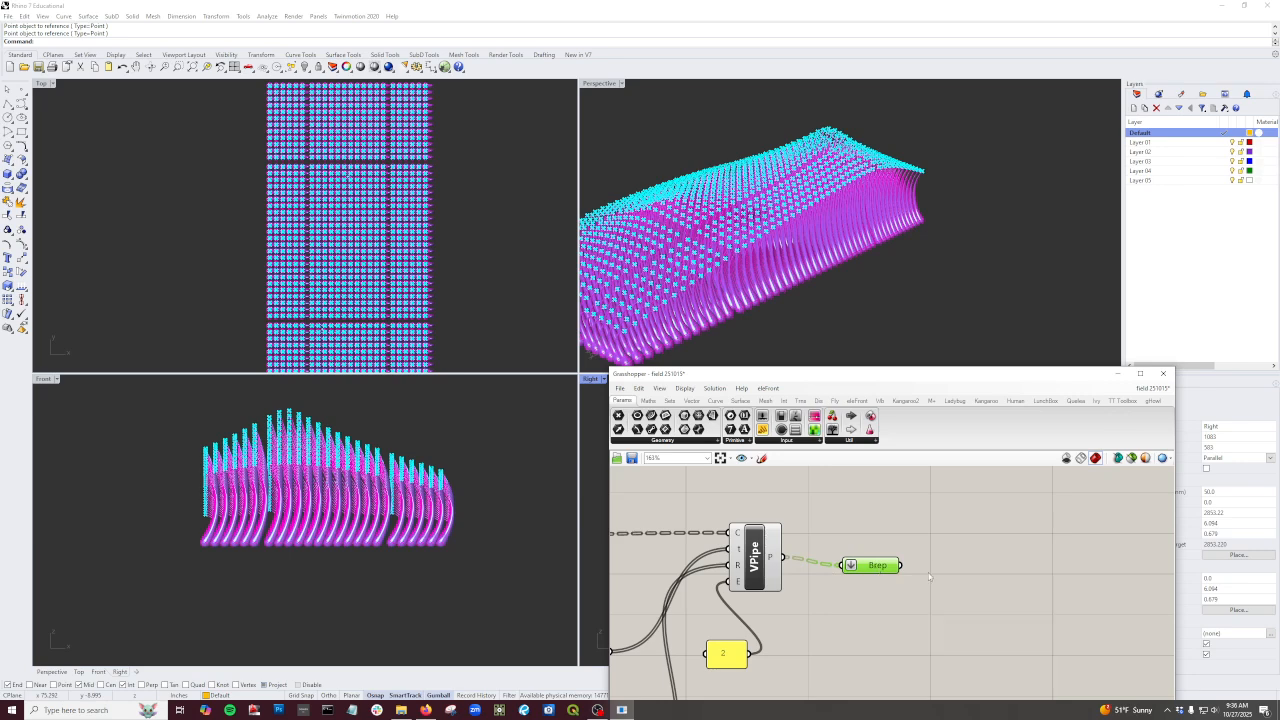
pyautogui.middleClick(958, 541)
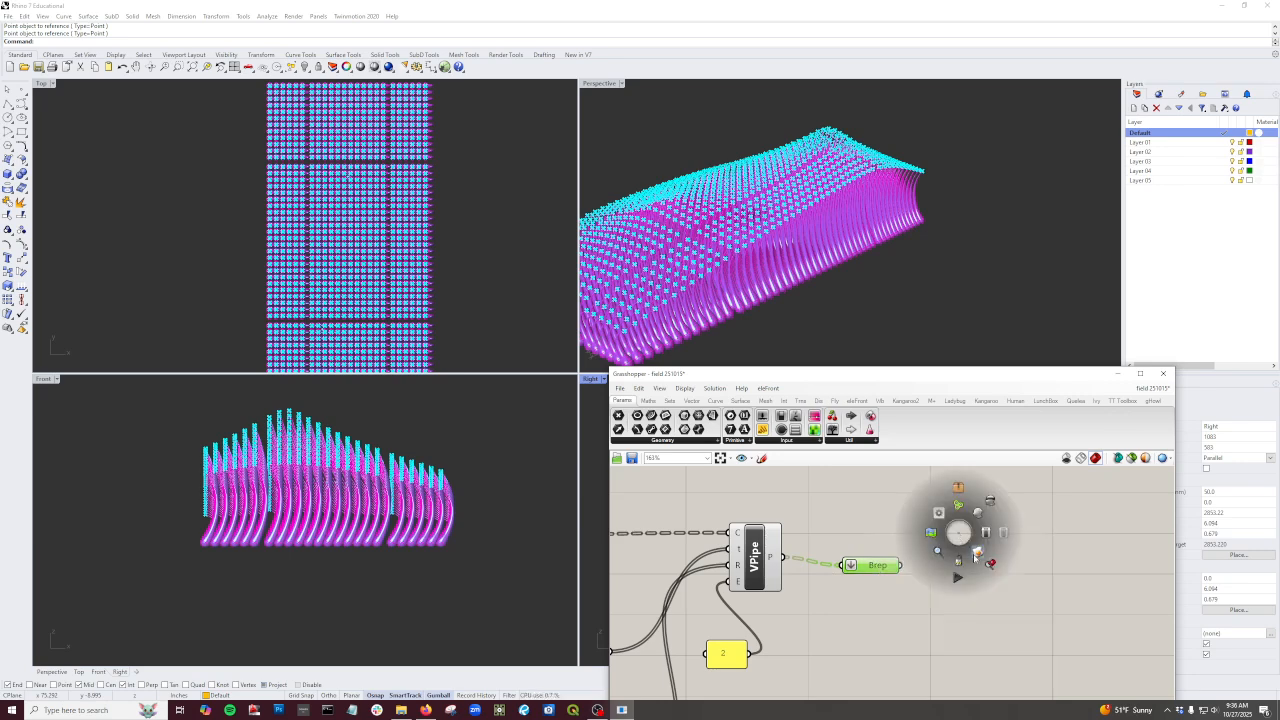
pyautogui.click(989, 562)
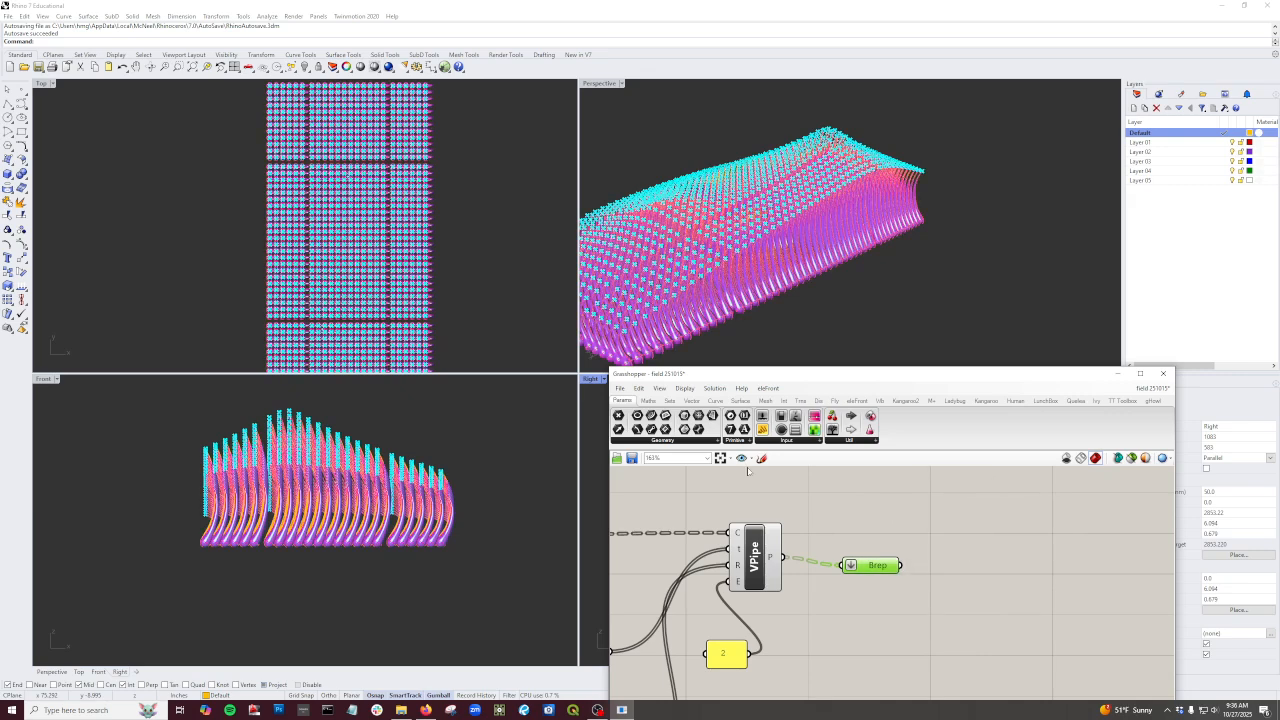
# Step: Start a new Grasshopper document and show the baked pipes in the Perspective viewport with the Rendered display mode
pyautogui.click(619, 388)
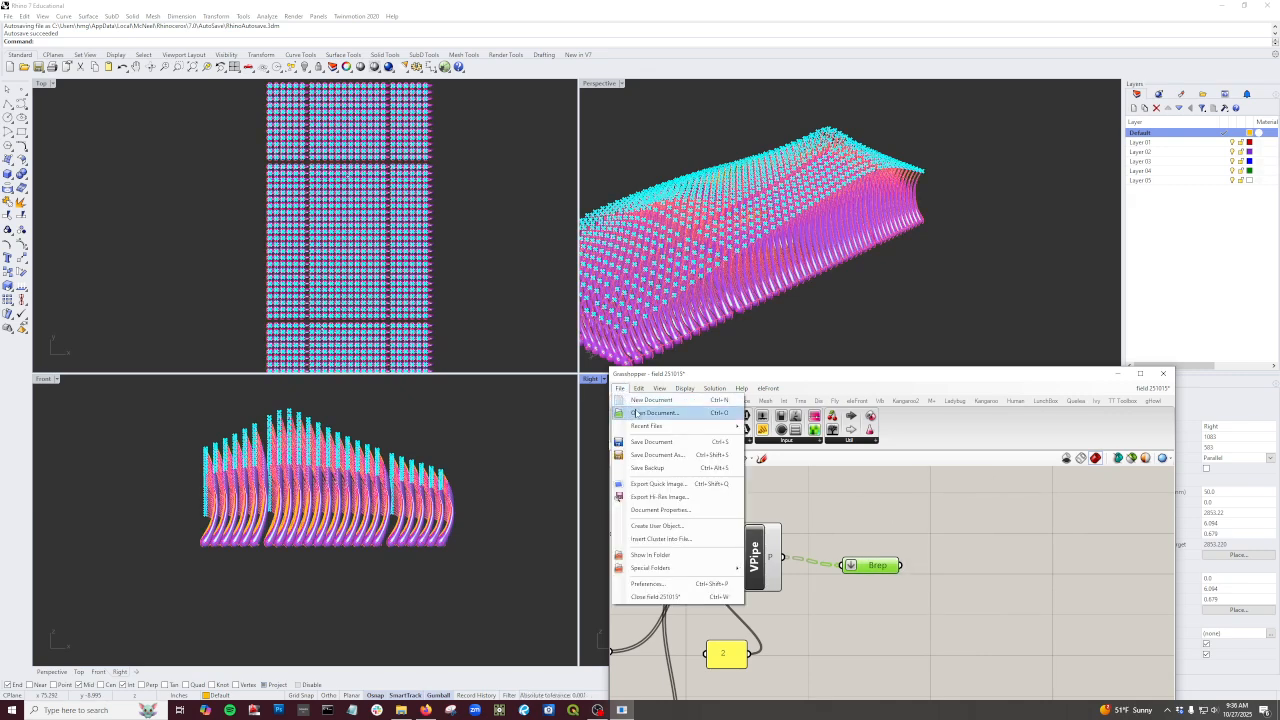
pyautogui.click(650, 400)
pyautogui.moveTo(811, 234); pyautogui.dragTo(720, 170, button='right')
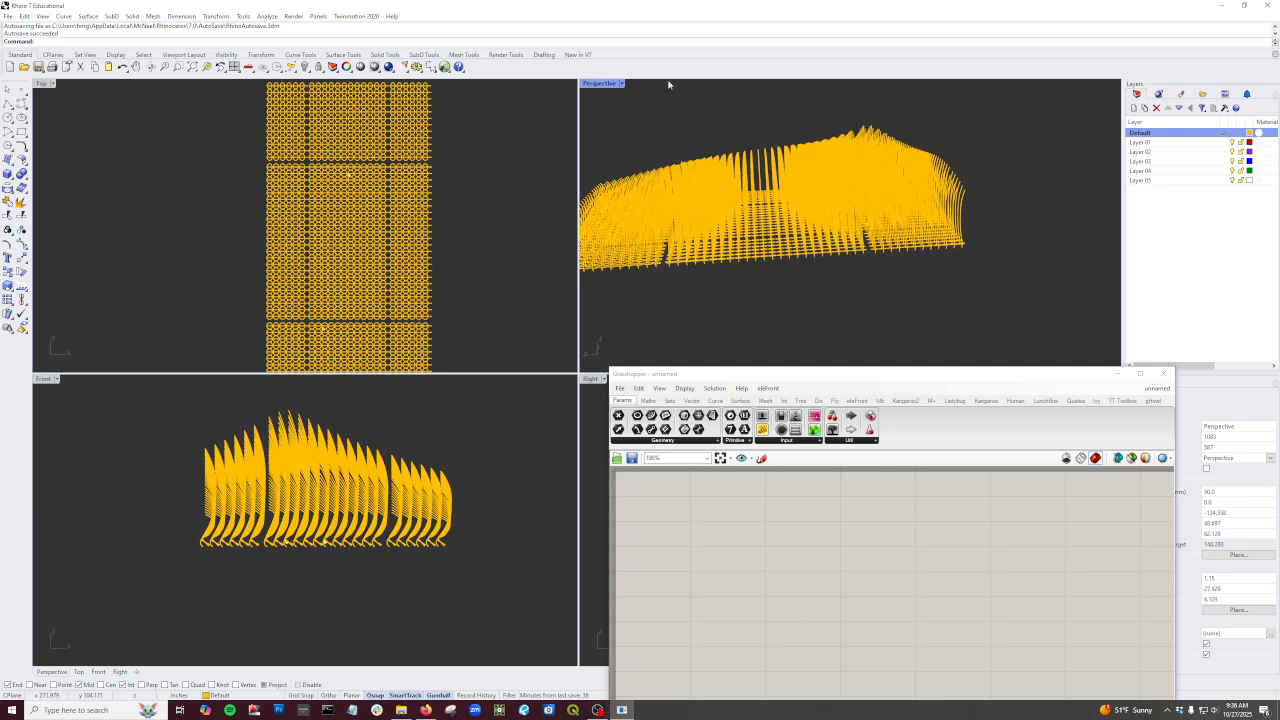
pyautogui.click(622, 84)
pyautogui.click(610, 142)
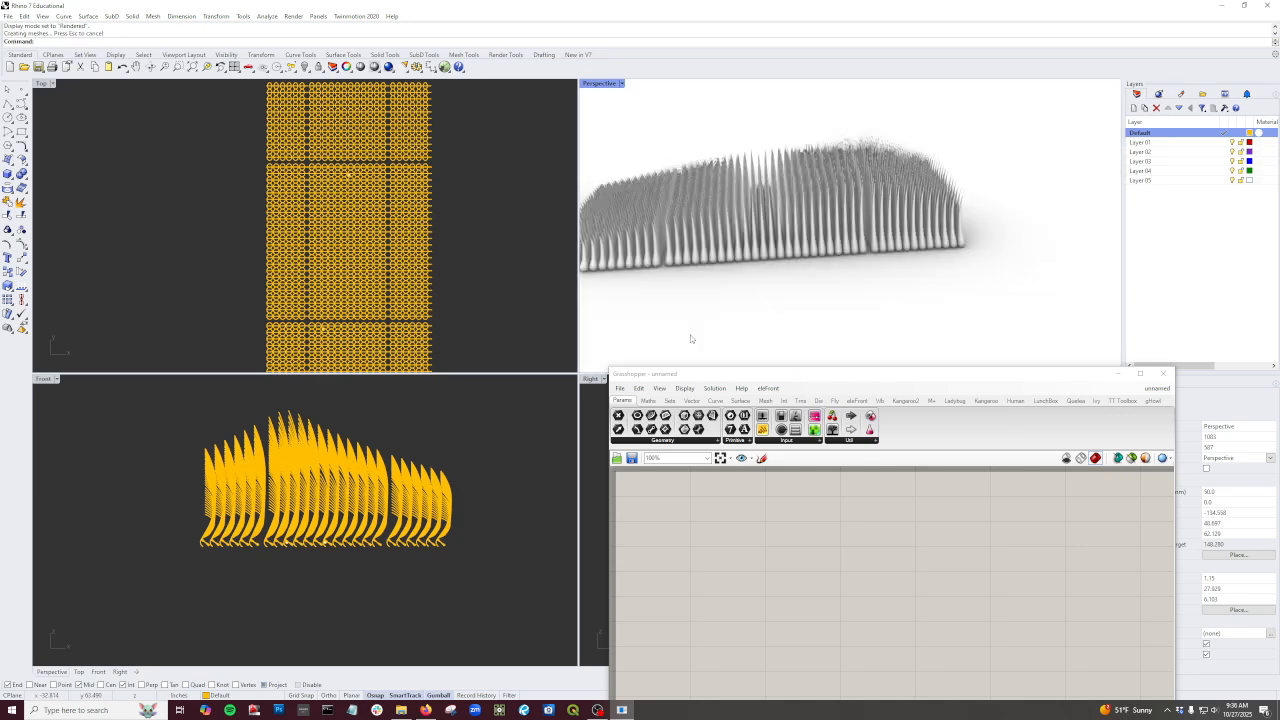
pyautogui.moveTo(697, 299); pyautogui.dragTo(957, 242, button='right')
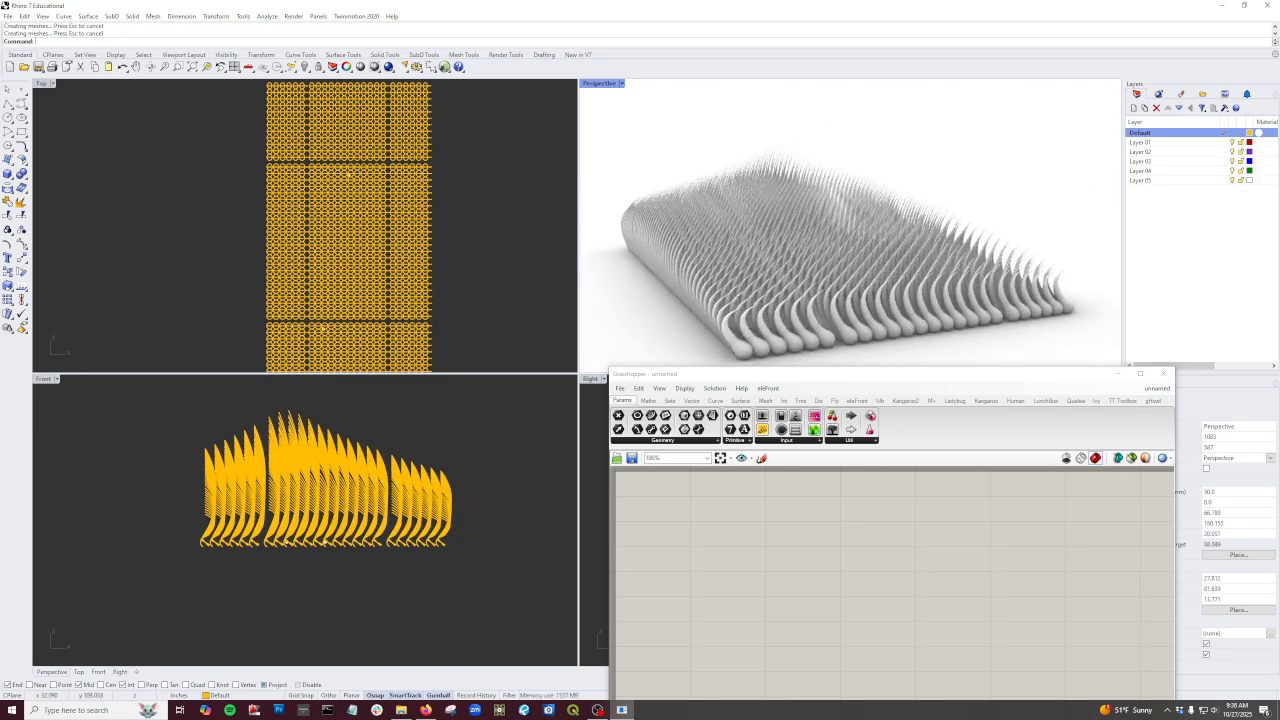